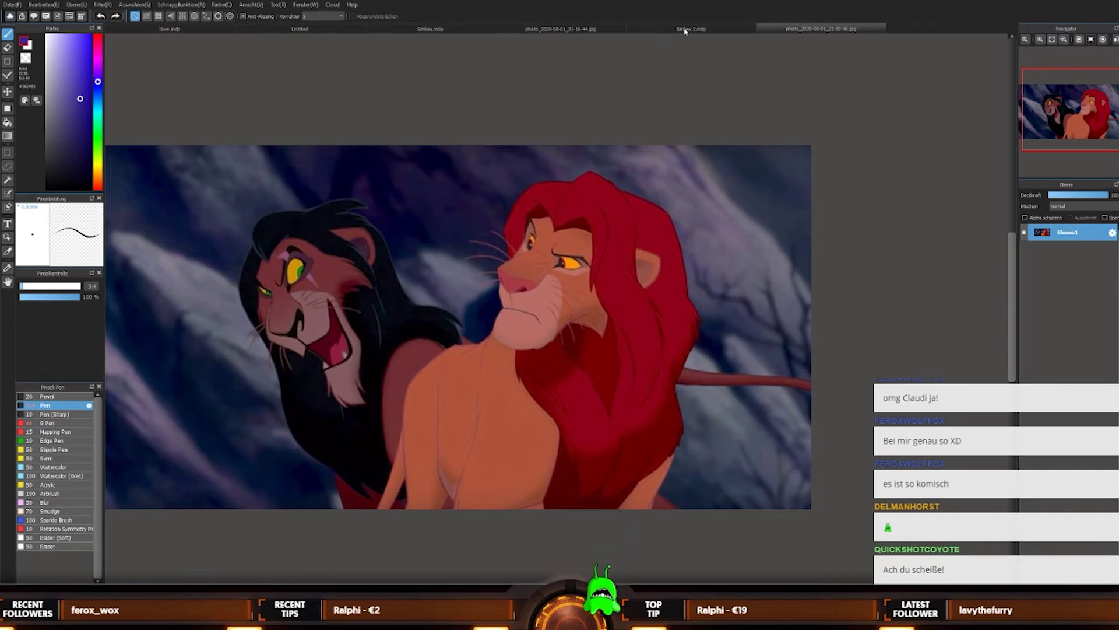
Step: Pick the bright fur green from the recoloured lion cub picture as the drawing colour and return to the two-lion picture
left_click(691, 28)
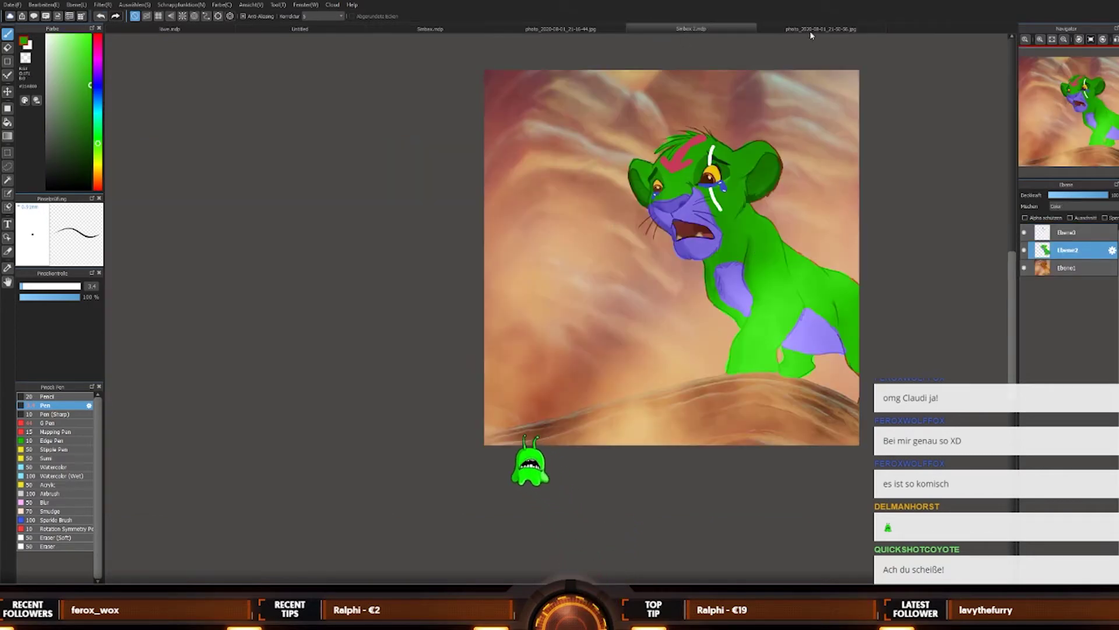
left_click(810, 29)
scroll(620, 272, "down", 2)
scroll(620, 273, "down", 1)
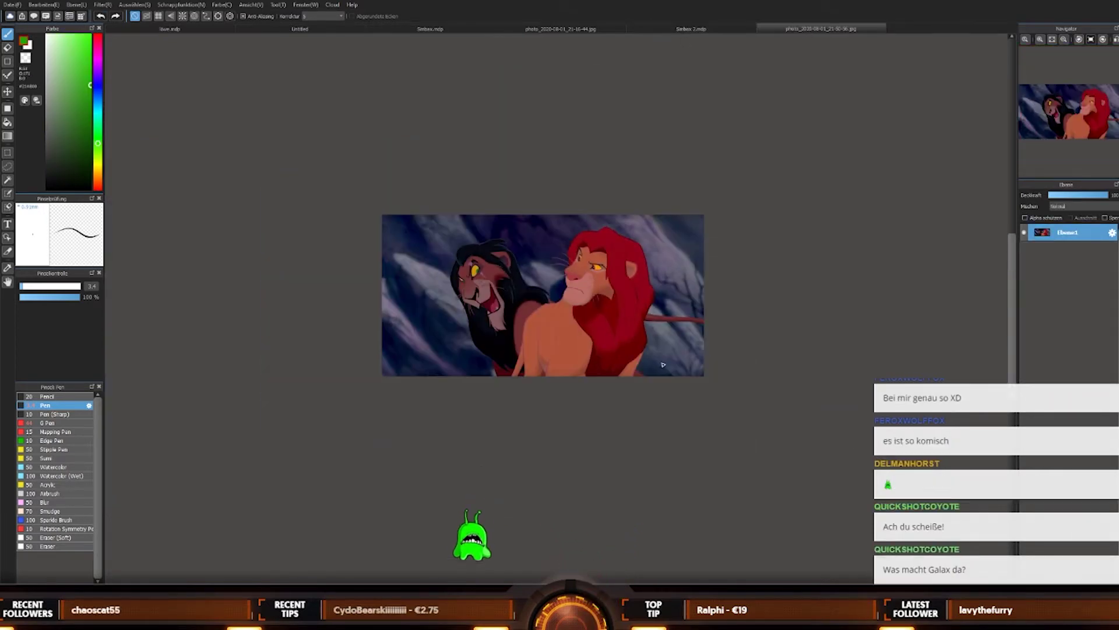
scroll(666, 364, "up", 1)
left_click(735, 29)
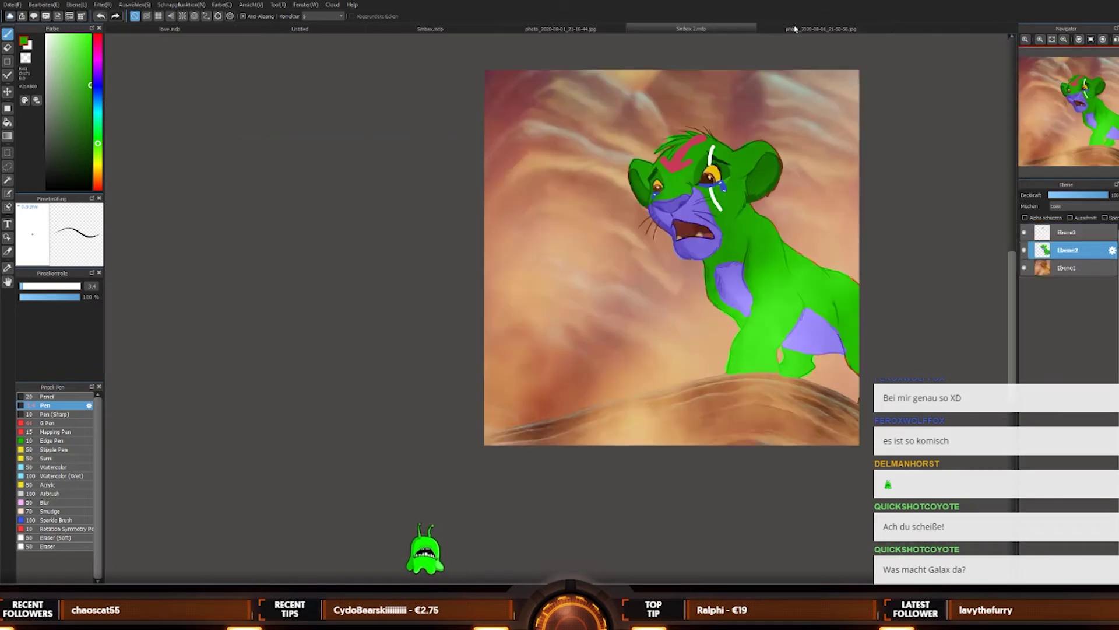
left_click(796, 29)
scroll(700, 219, "down", 1)
scroll(700, 218, "up", 1)
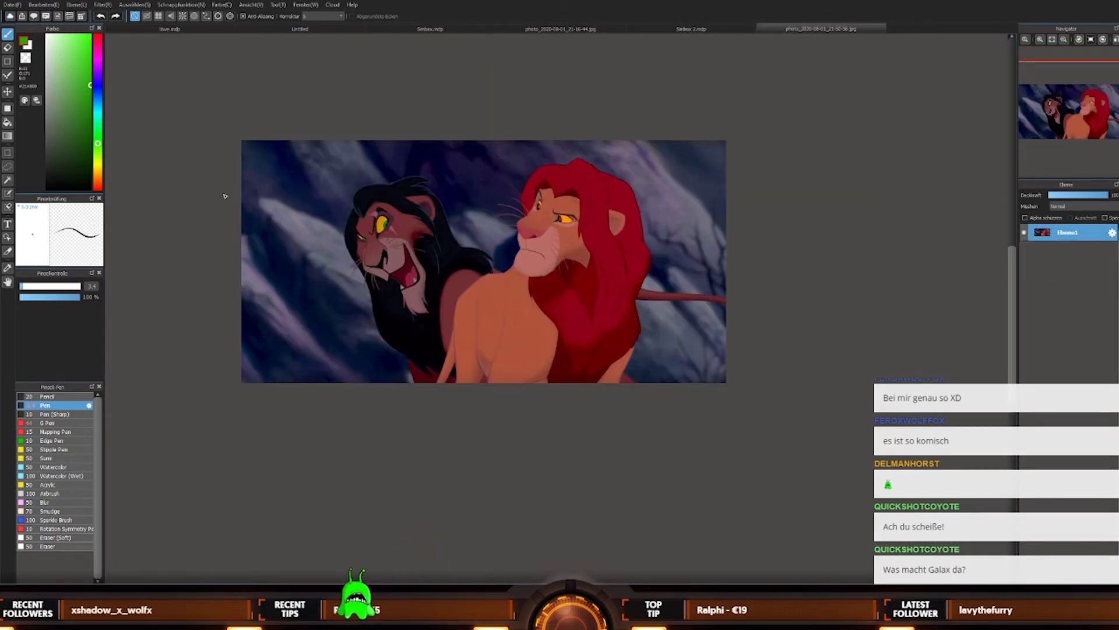
Step: Enlarge the Pen brush to a size suited to filling the front lion's large body areas
key("bracketright")
key("bracketright")
key("bracketright")
key("bracketright")
key("bracketright")
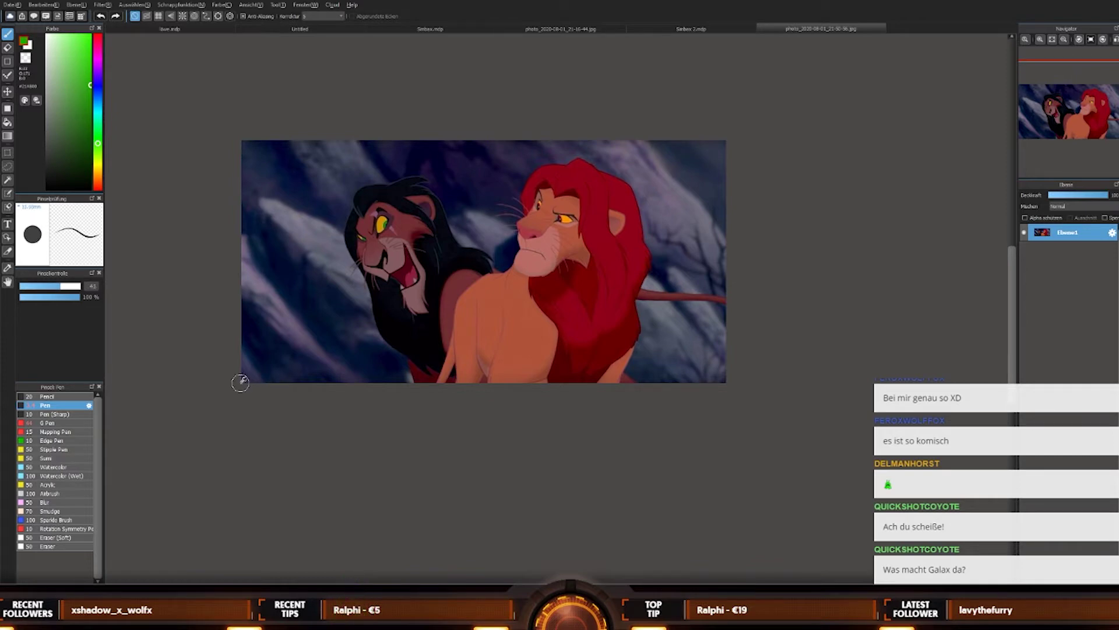
key("bracketleft")
Step: Resample the cub's green as the foreground colour and compare the cub picture with the two-lion picture
key("x")
left_click(691, 29)
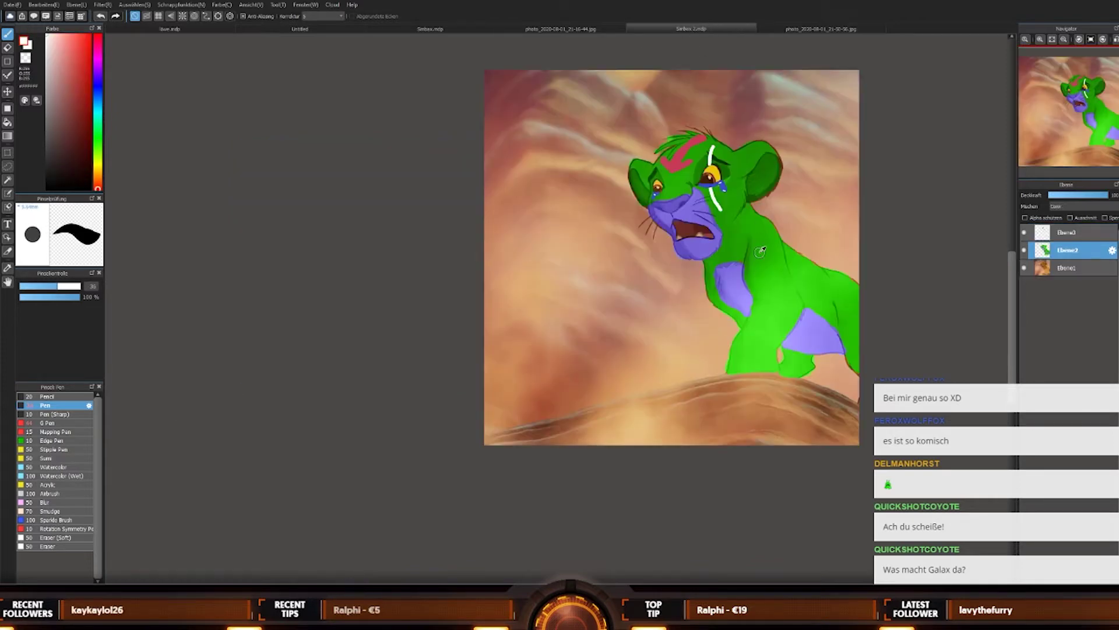
key("x")
left_click(801, 28)
scroll(599, 230, "up", 2)
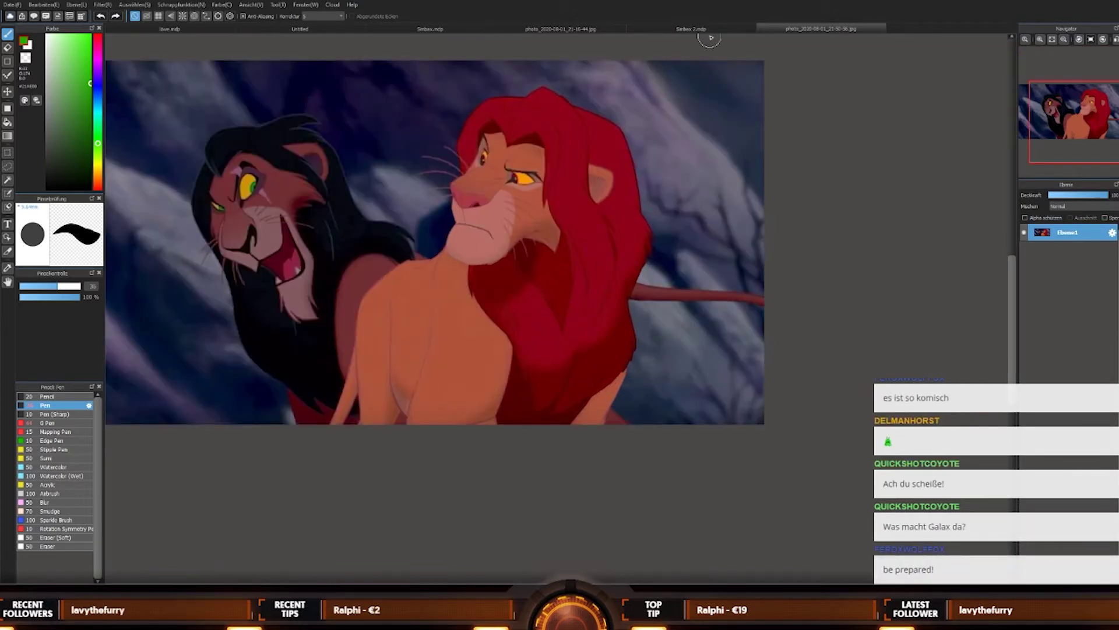
left_click(711, 28)
left_click(824, 29)
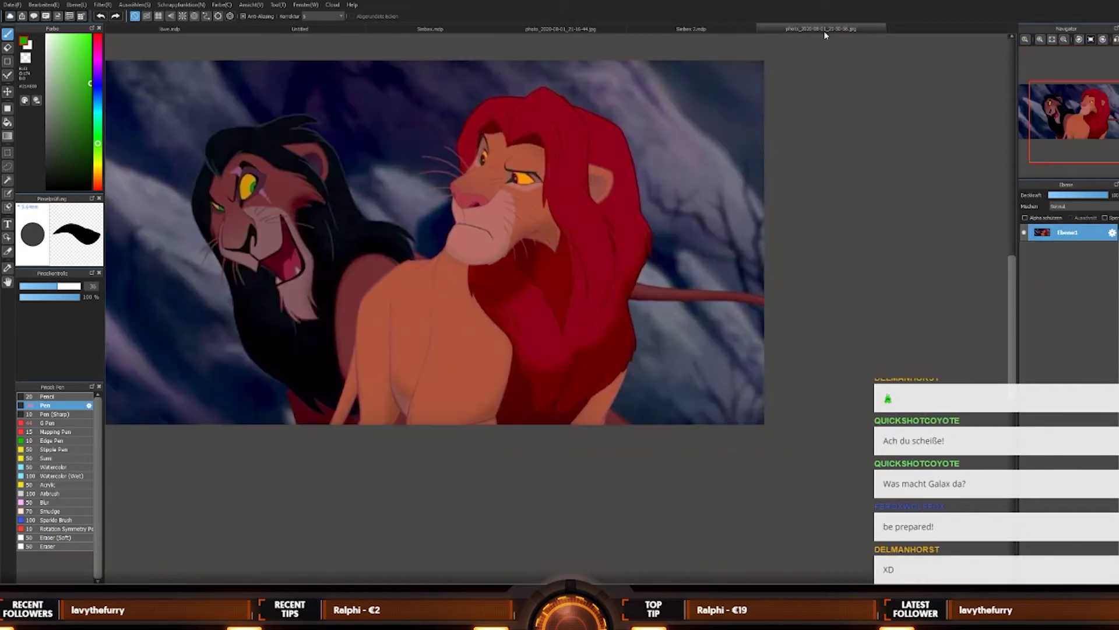
left_click(742, 32)
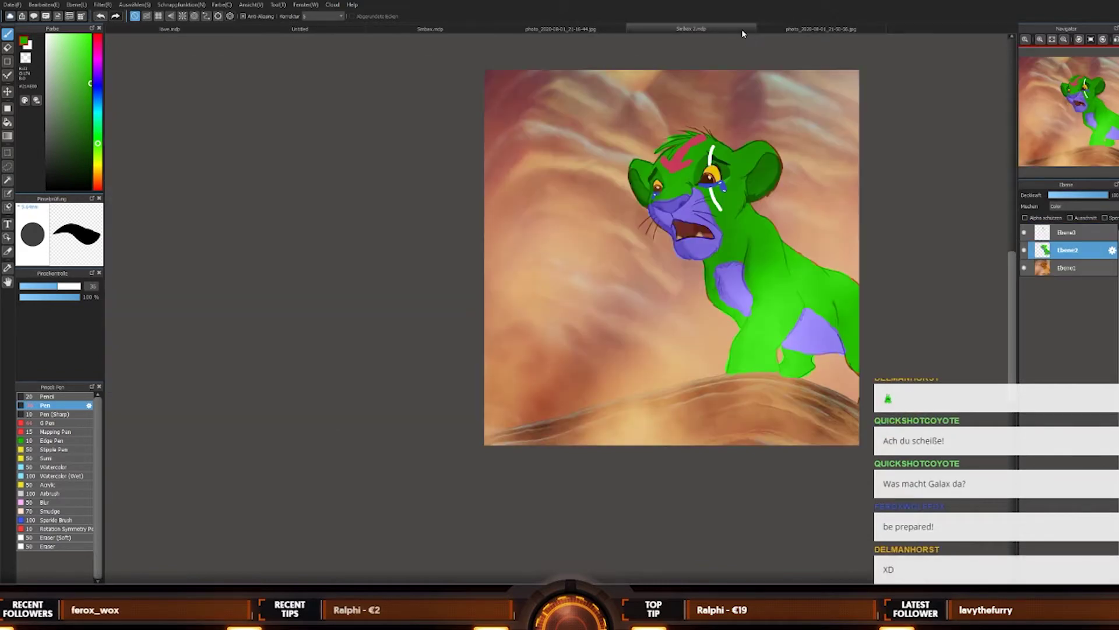
left_click(807, 29)
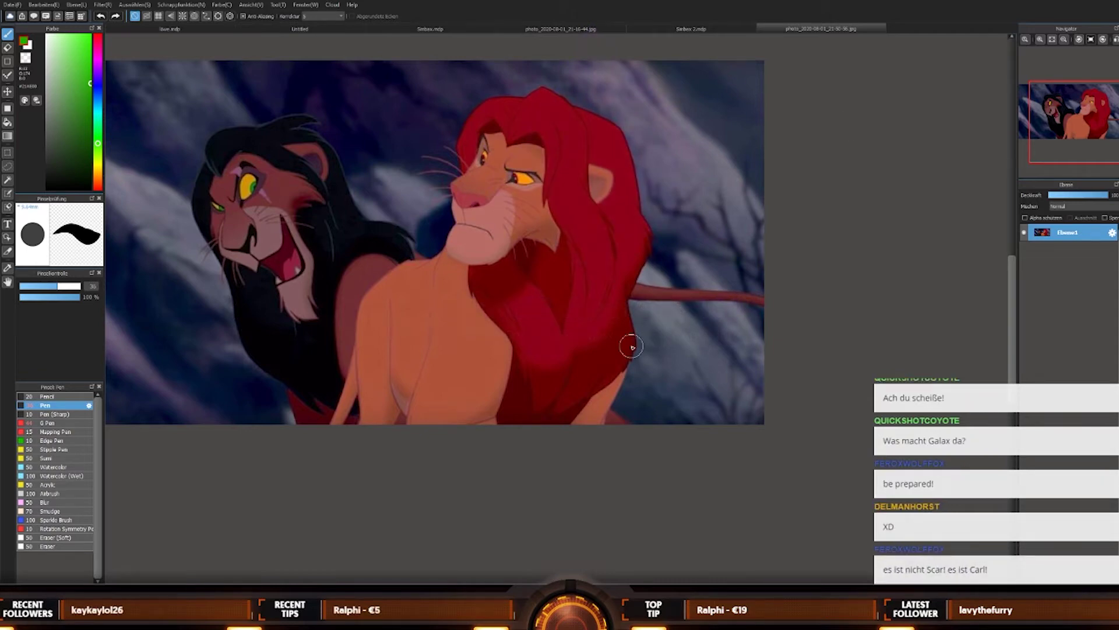
Step: Undo the green test dab and add a new layer in Color blend mode above the picture
scroll(462, 427, "up", 2)
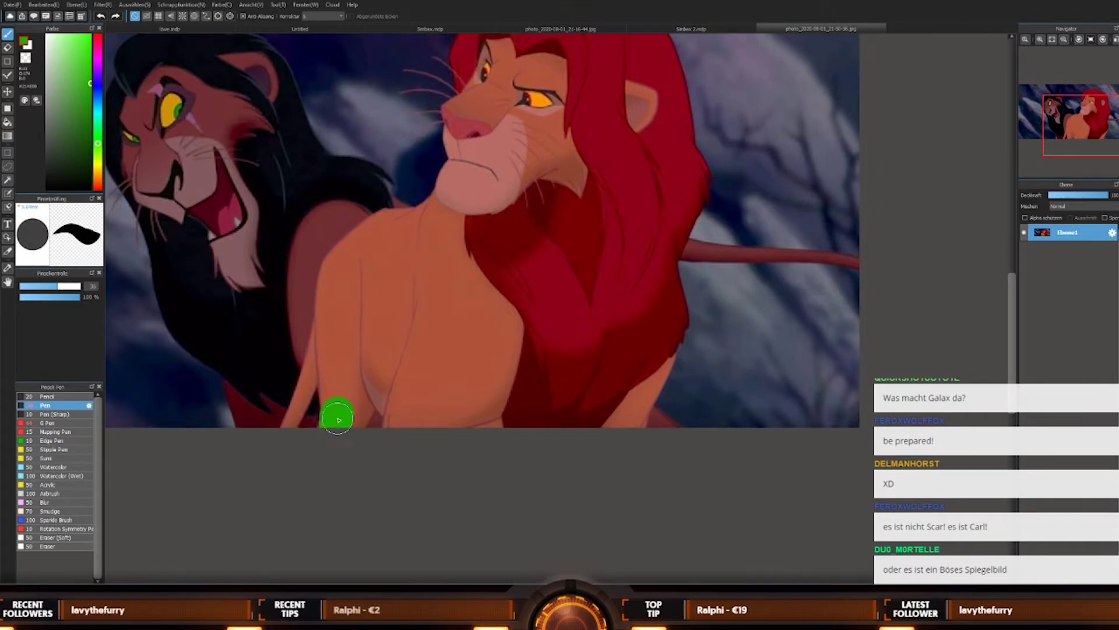
key("ctrl+z")
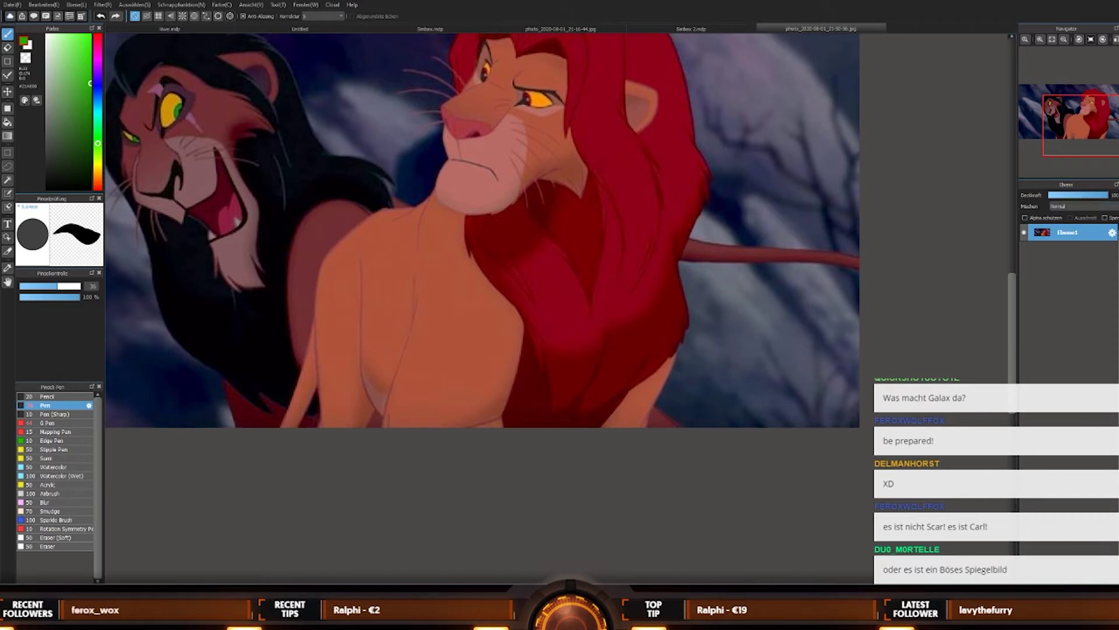
key("ctrl+shift+n")
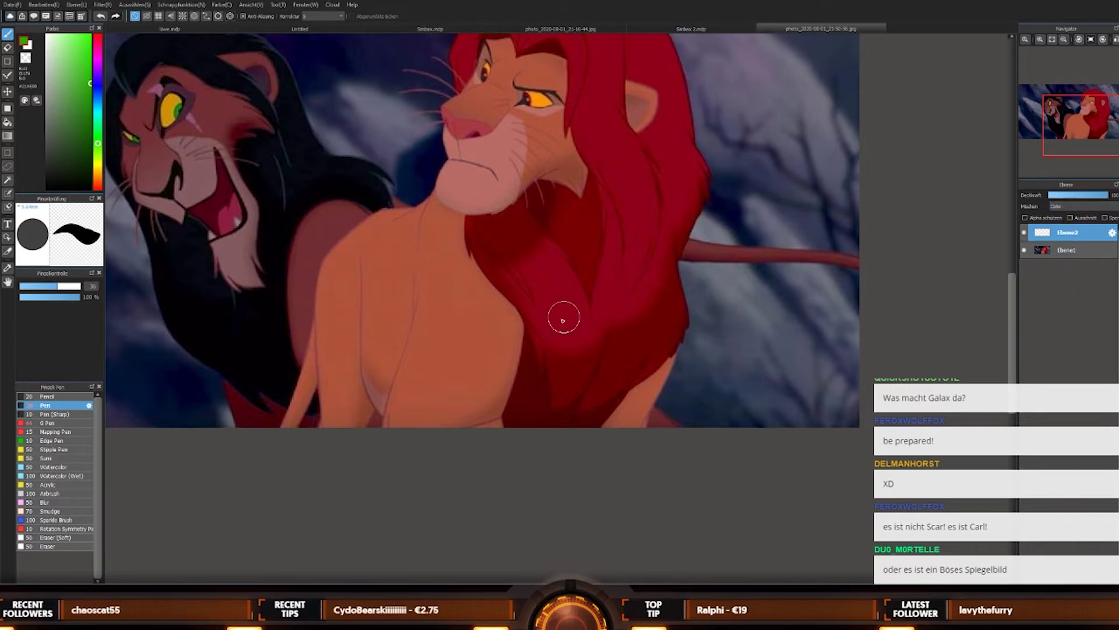
Step: Paint the front lion's shoulder, chest, front legs and visible hind leg green on the new layer
left_click_drag(337, 427, 337, 375)
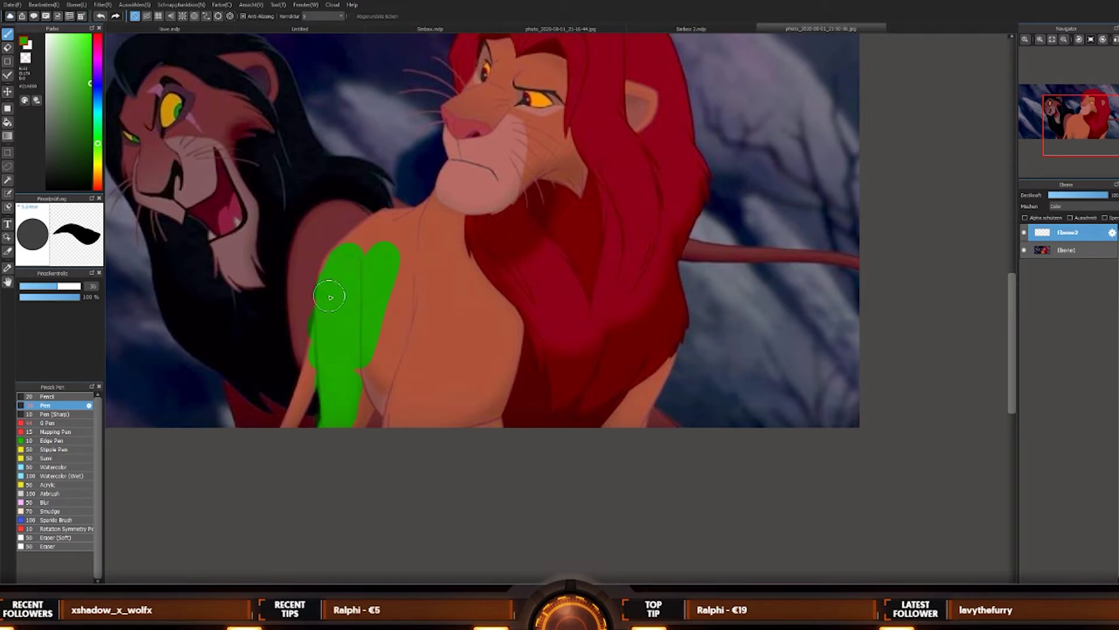
left_click_drag(330, 296, 344, 262)
mouse_move(377, 376)
left_mouse_down()
mouse_move(441, 397)
mouse_move(379, 370)
mouse_move(410, 389)
mouse_move(399, 433)
mouse_move(435, 356)
left_mouse_up()
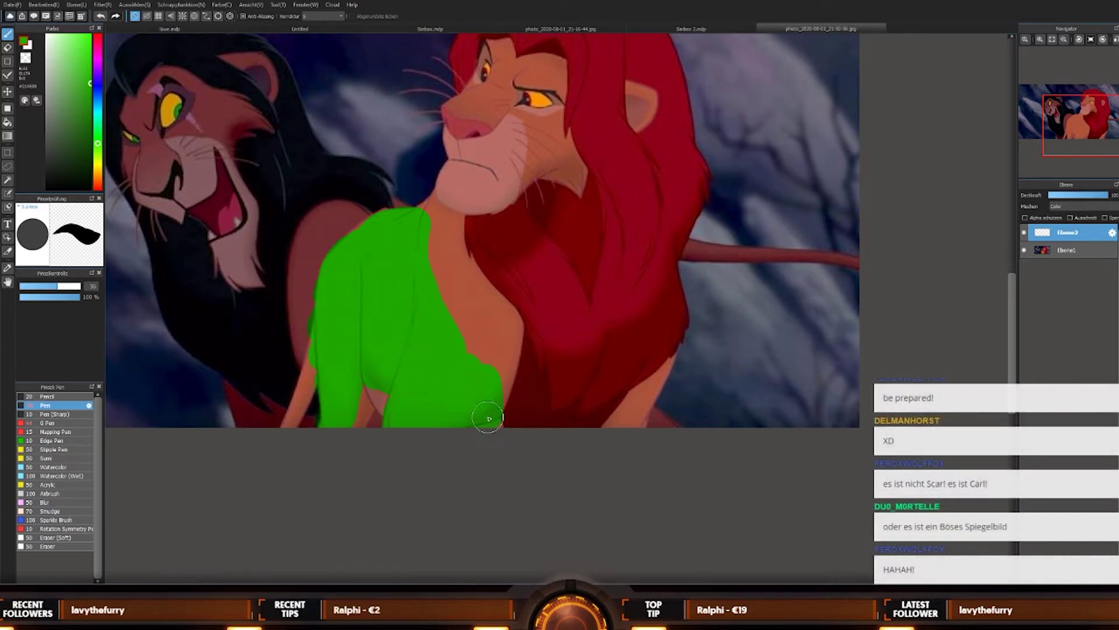
left_click_drag(501, 368, 498, 394)
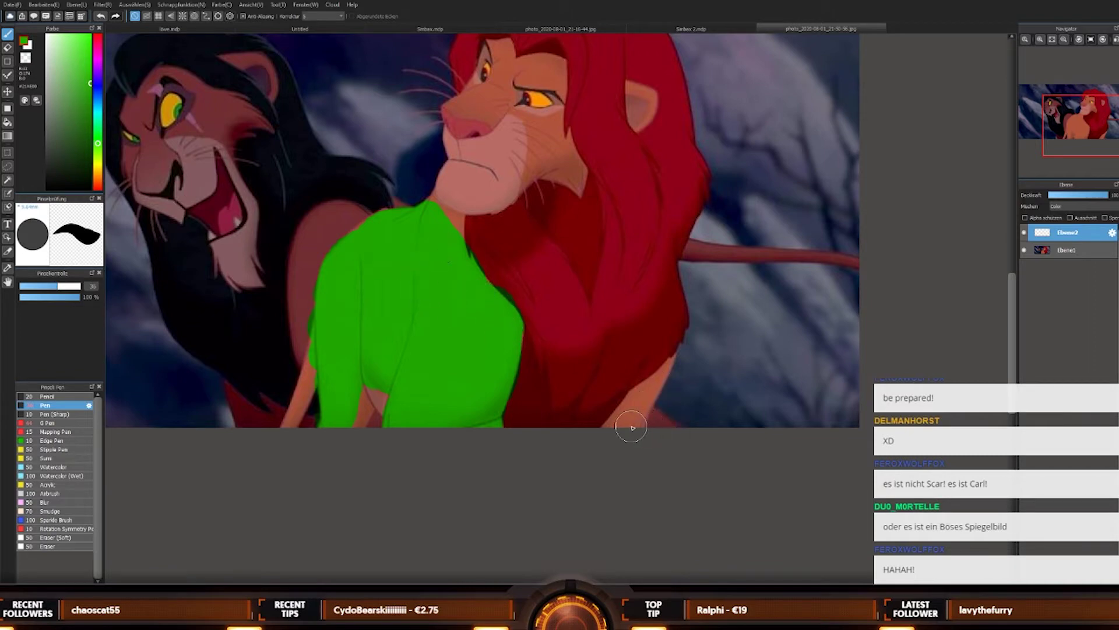
mouse_move(632, 427)
left_mouse_down()
mouse_move(620, 419)
mouse_move(658, 343)
left_mouse_up()
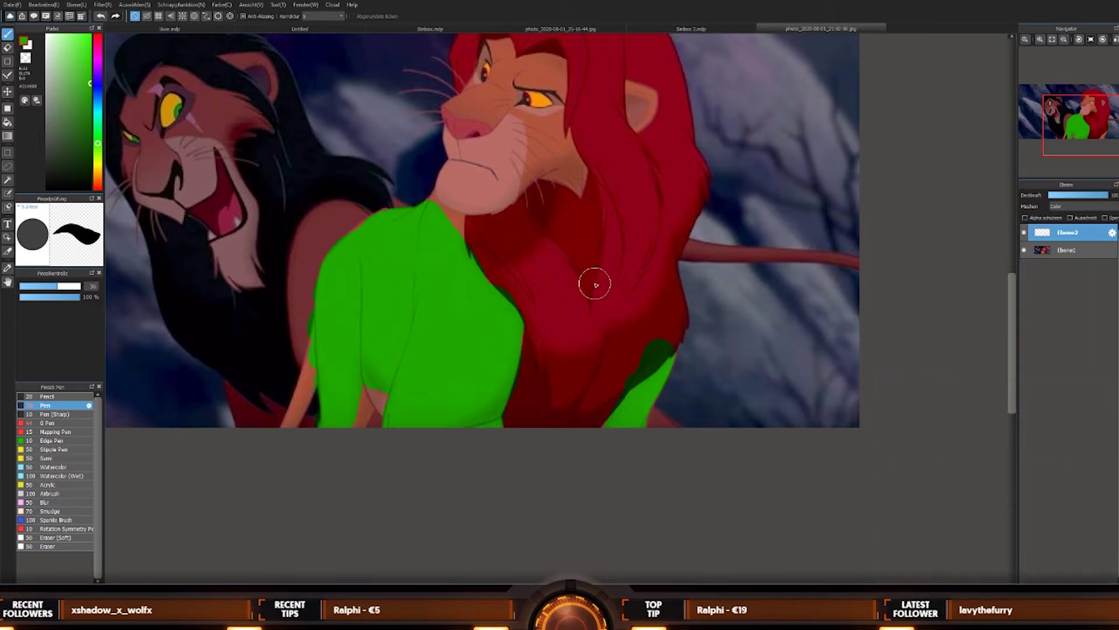
Step: Paint the front lion's lower mane and ear green, working upward from the hind leg
mouse_move(648, 348)
left_mouse_down()
mouse_move(610, 348)
mouse_move(585, 416)
mouse_move(645, 337)
mouse_move(569, 421)
mouse_move(539, 422)
mouse_move(534, 404)
mouse_move(516, 416)
mouse_move(531, 417)
mouse_move(544, 379)
mouse_move(559, 261)
mouse_move(603, 233)
left_mouse_up()
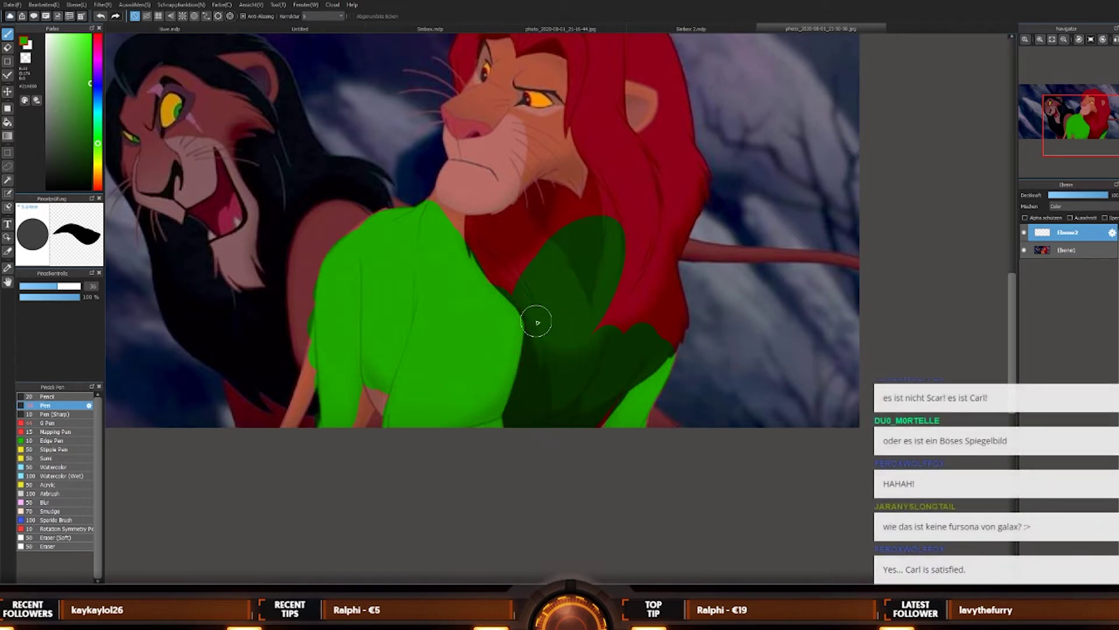
mouse_move(536, 321)
left_mouse_down()
mouse_move(556, 391)
mouse_move(621, 375)
mouse_move(664, 321)
mouse_move(601, 412)
left_mouse_up()
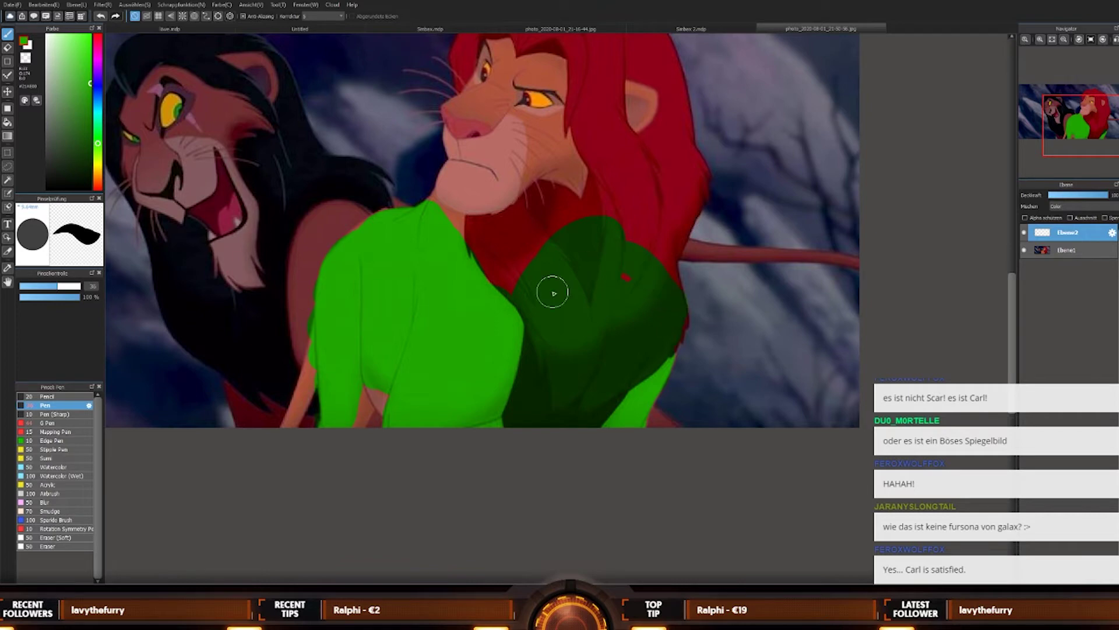
scroll(532, 257, "down", 4)
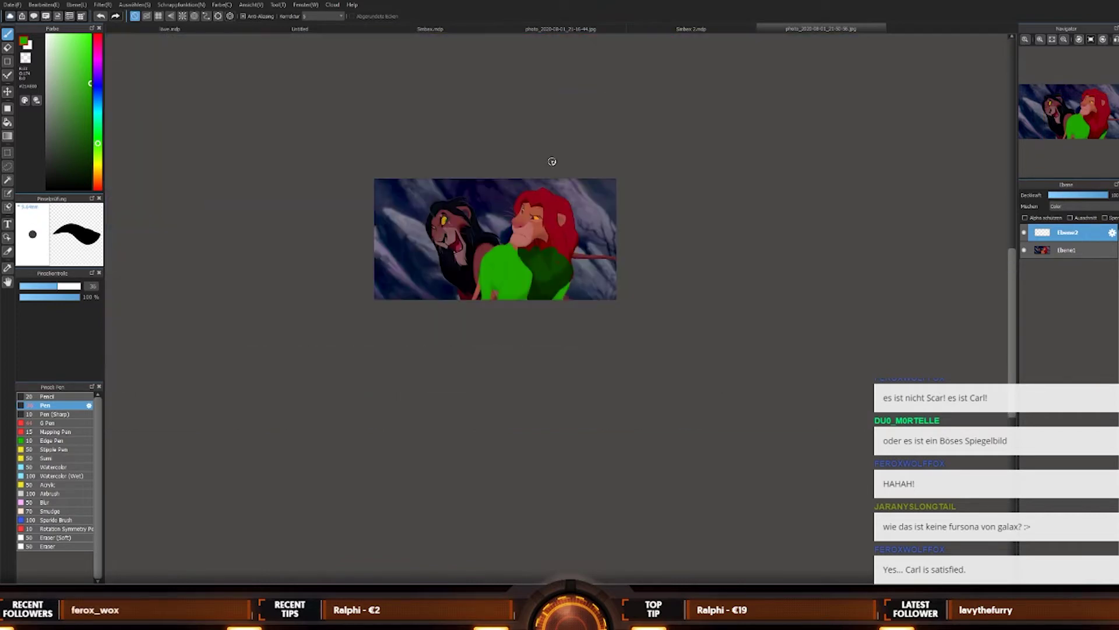
scroll(525, 350, "up", 3)
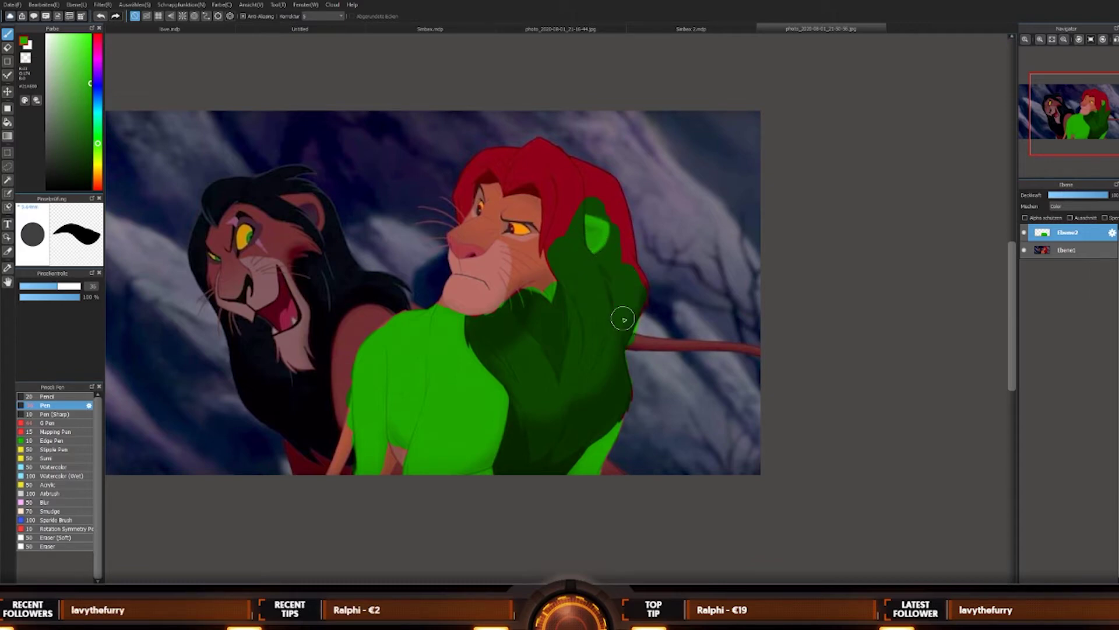
Step: Paint the rest of the front lion's mane green, covering the forelock, the top of the head and the back edge
scroll(624, 320, "up", 3)
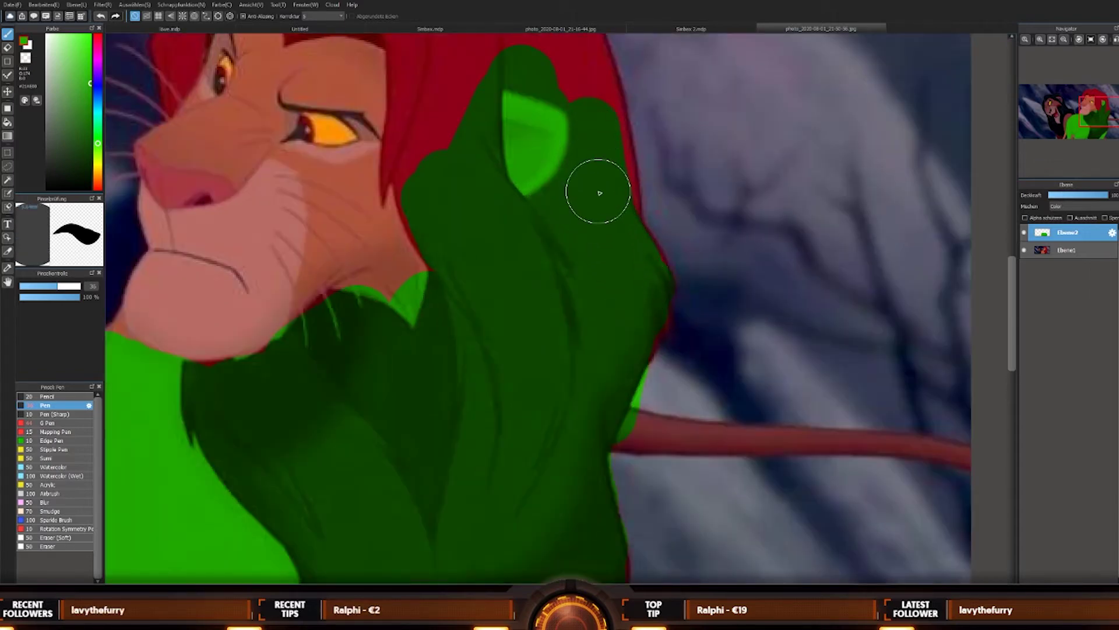
scroll(589, 180, "down", 4)
scroll(532, 88, "up", 5)
scroll(524, 233, "down", 3)
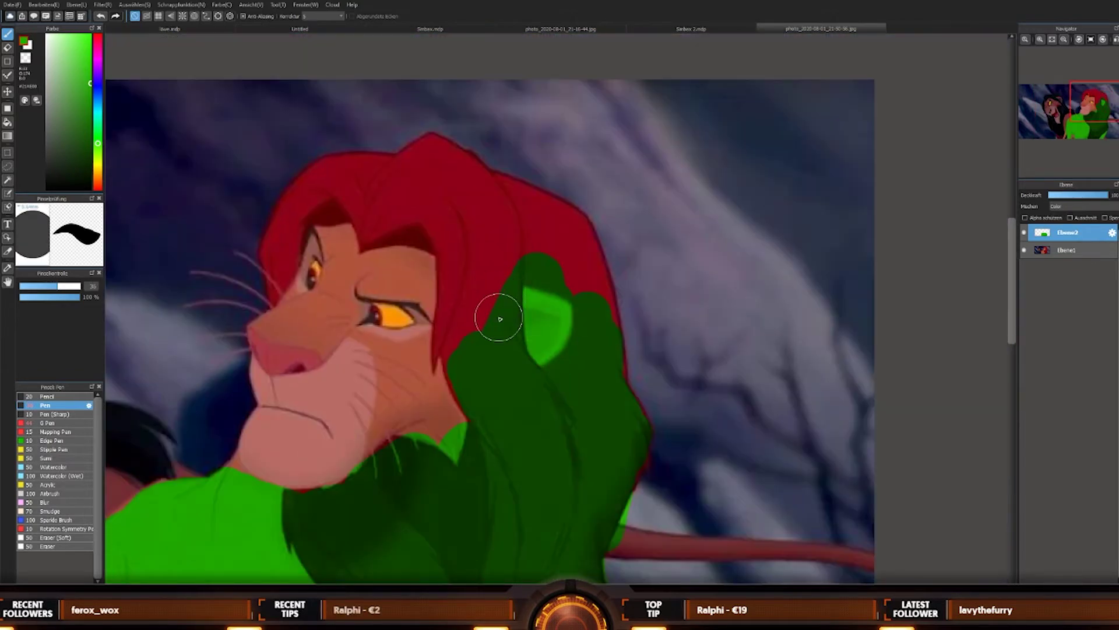
mouse_move(464, 347)
left_mouse_down()
mouse_move(469, 285)
mouse_move(461, 273)
mouse_move(477, 247)
mouse_move(534, 241)
mouse_move(532, 264)
mouse_move(514, 238)
mouse_move(451, 209)
mouse_move(374, 225)
left_mouse_up()
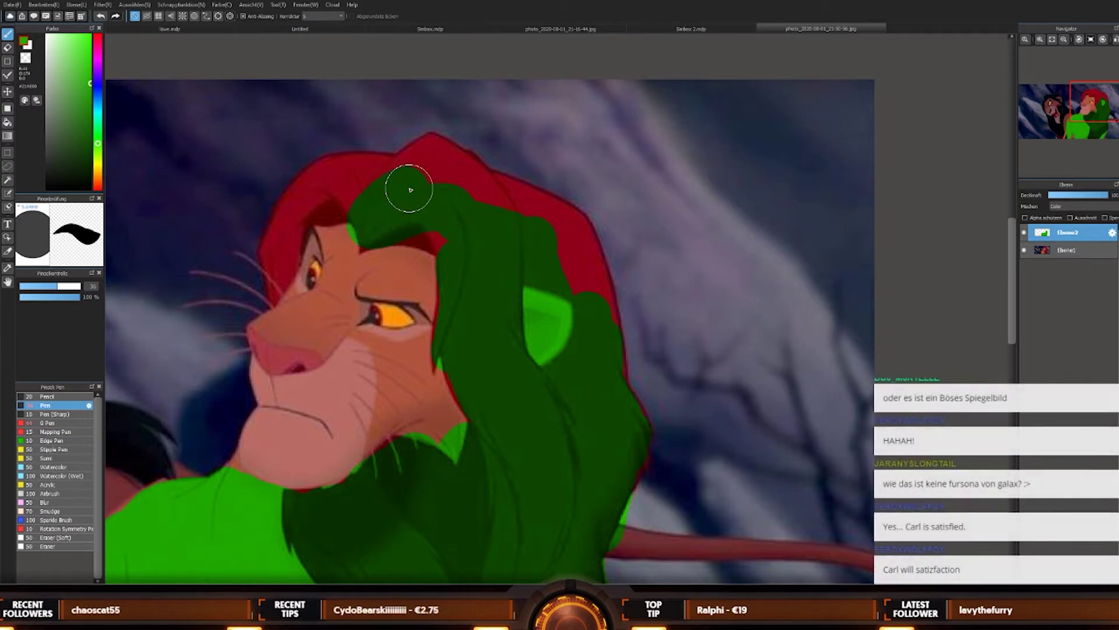
mouse_move(556, 251)
left_mouse_down()
mouse_move(573, 311)
mouse_move(566, 264)
mouse_move(594, 332)
mouse_move(560, 226)
mouse_move(489, 195)
mouse_move(544, 213)
mouse_move(582, 246)
mouse_move(619, 430)
left_mouse_up()
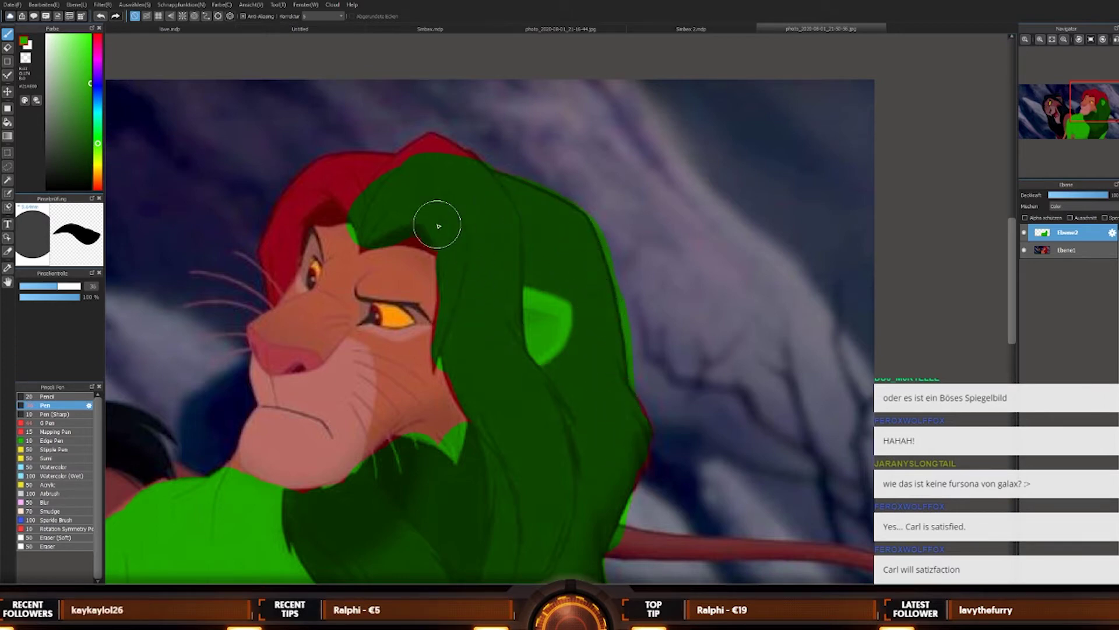
mouse_move(359, 205)
left_mouse_down()
mouse_move(303, 213)
mouse_move(324, 181)
mouse_move(431, 176)
mouse_move(438, 159)
mouse_move(410, 172)
mouse_move(447, 162)
left_mouse_up()
scroll(510, 254, "down", 3)
scroll(458, 275, "up", 3)
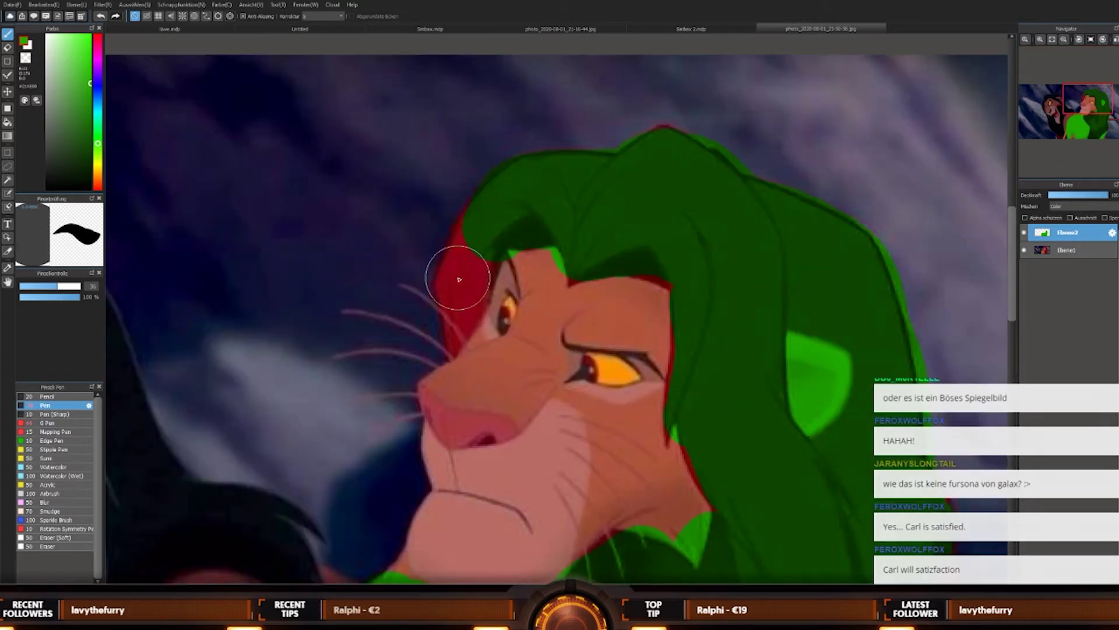
scroll(508, 207, "down", 3)
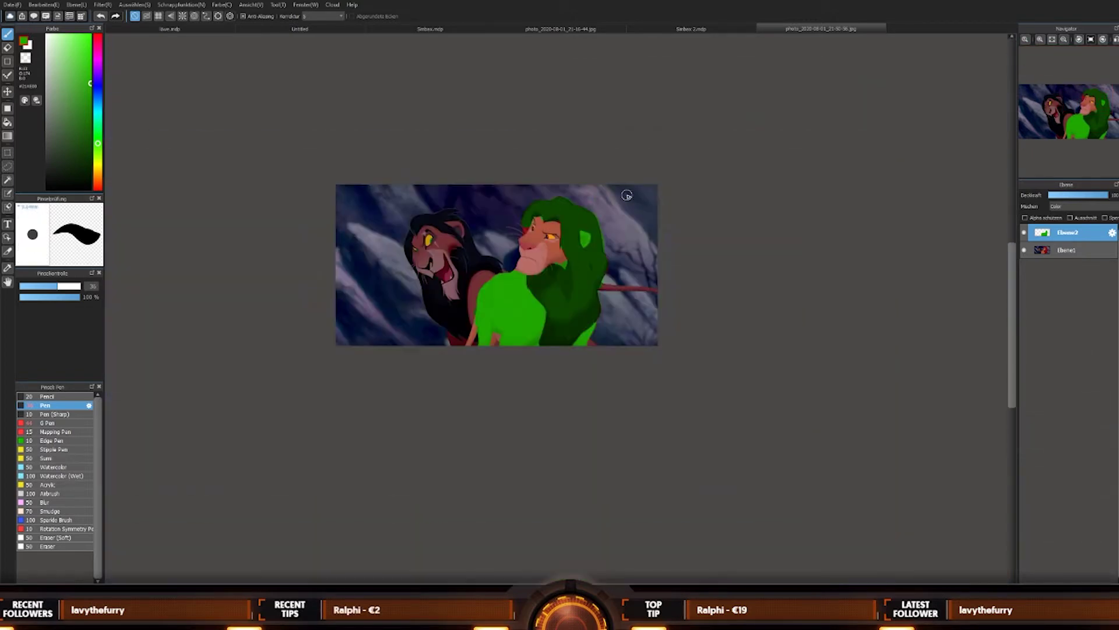
scroll(548, 210, "up", 3)
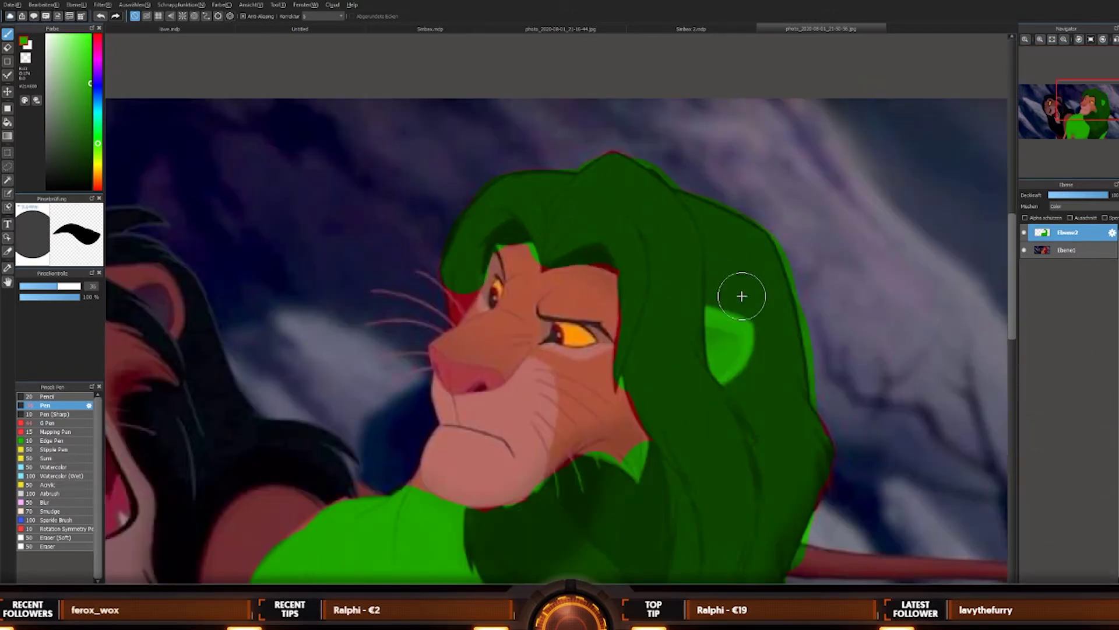
Step: Shrink the brush and fill the remaining red strip of mane beside the front lion's far eye with green
key("bracketleft")
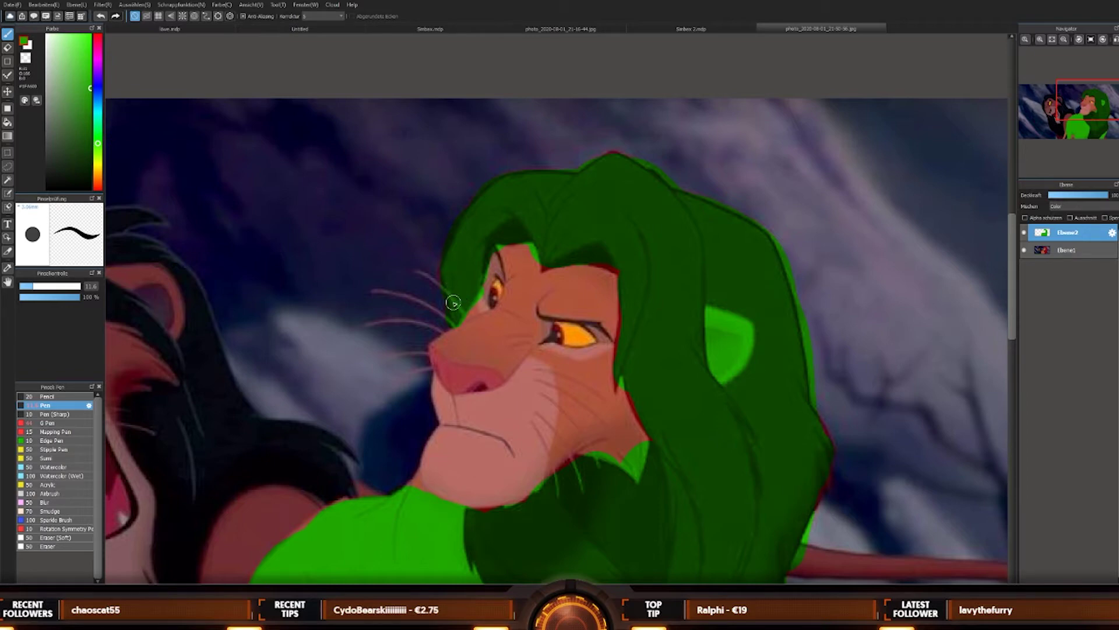
scroll(512, 213, "down", 5)
scroll(516, 201, "up", 2)
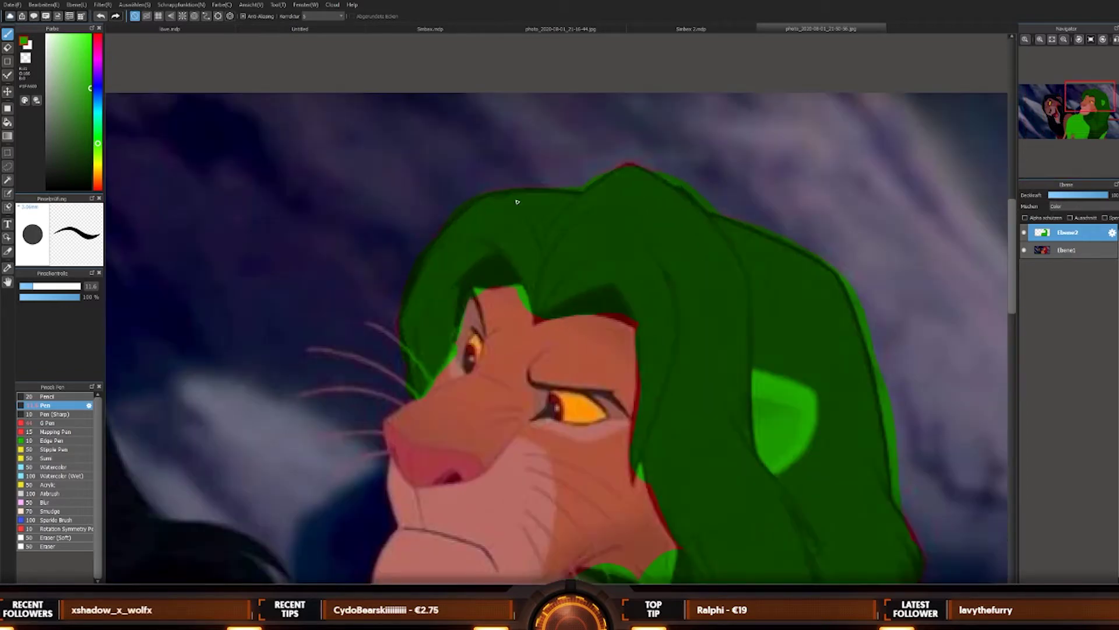
scroll(590, 305, "down", 2)
scroll(591, 305, "up", 3)
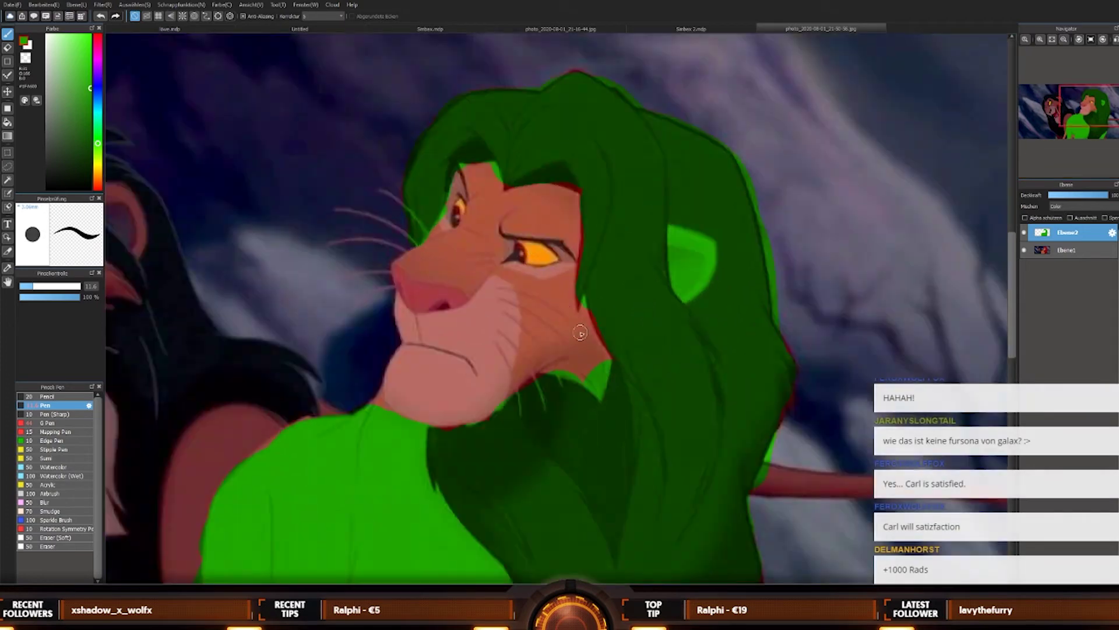
Step: Enlarge the brush slightly and paint the front lion's cheek, forehead and nose green, leaving the eyes, muzzle and chin unpainted
key("bracketright")
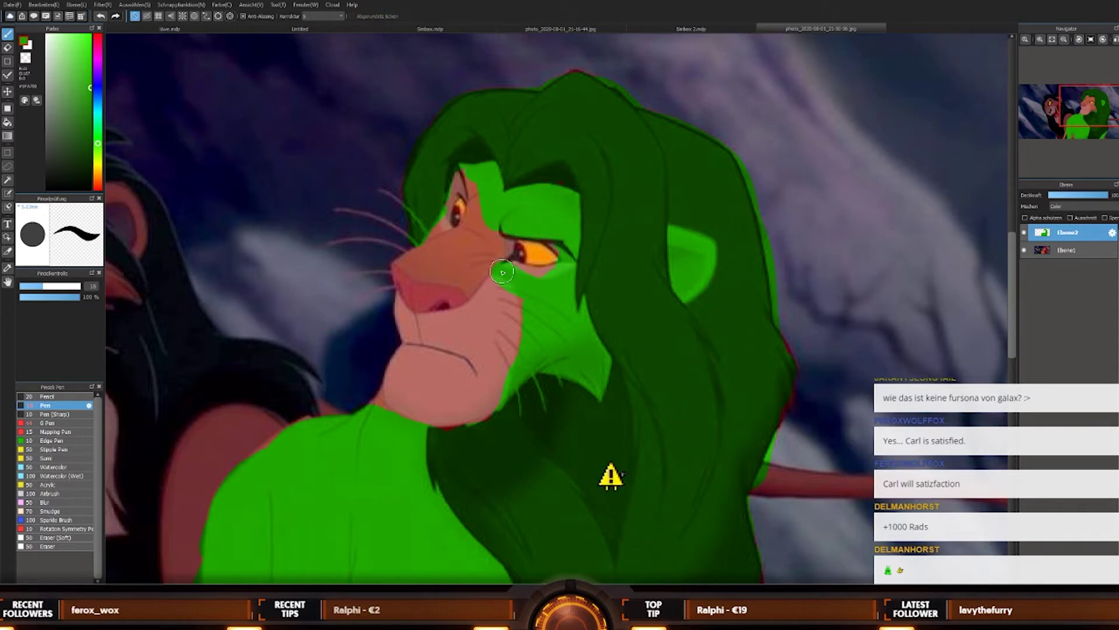
mouse_move(507, 260)
left_mouse_down()
mouse_move(432, 291)
mouse_move(464, 248)
left_mouse_up()
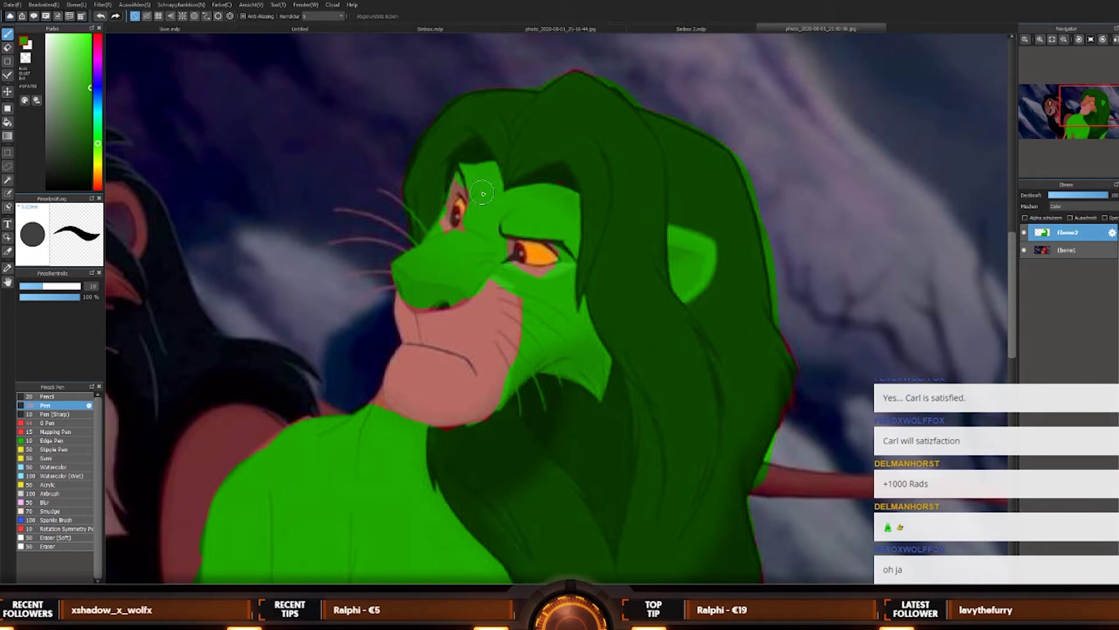
scroll(483, 194, "down", 5)
scroll(480, 374, "up", 6)
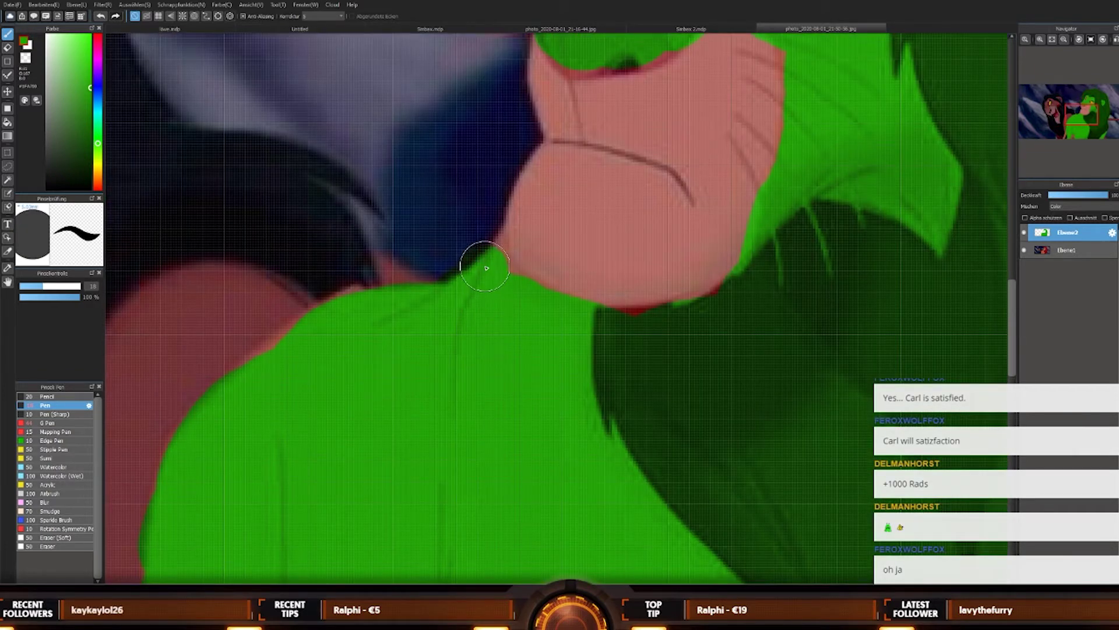
scroll(486, 268, "down", 6)
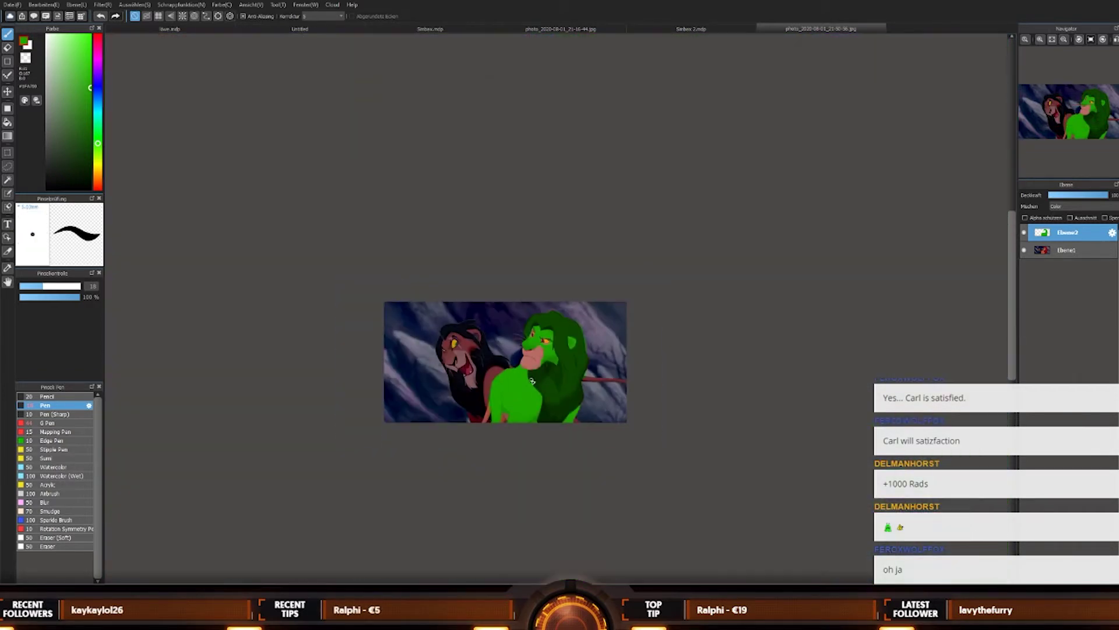
Step: Paint the front lion's remaining red rear leg green down to the picture's lower edge
scroll(560, 402, "up", 6)
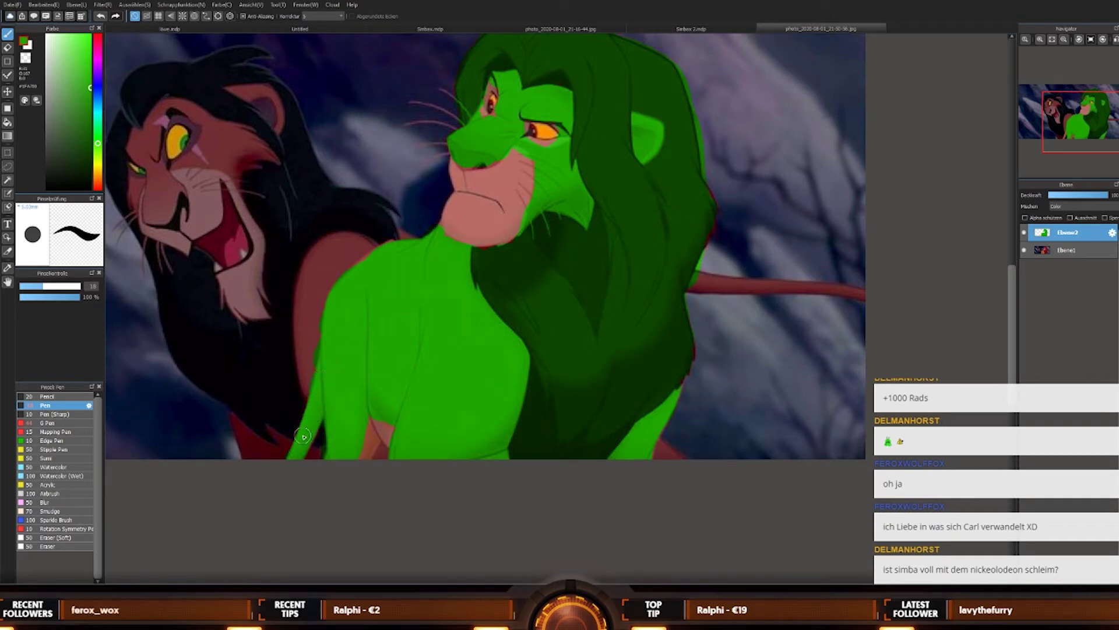
scroll(377, 450, "down", 6)
scroll(387, 421, "up", 2)
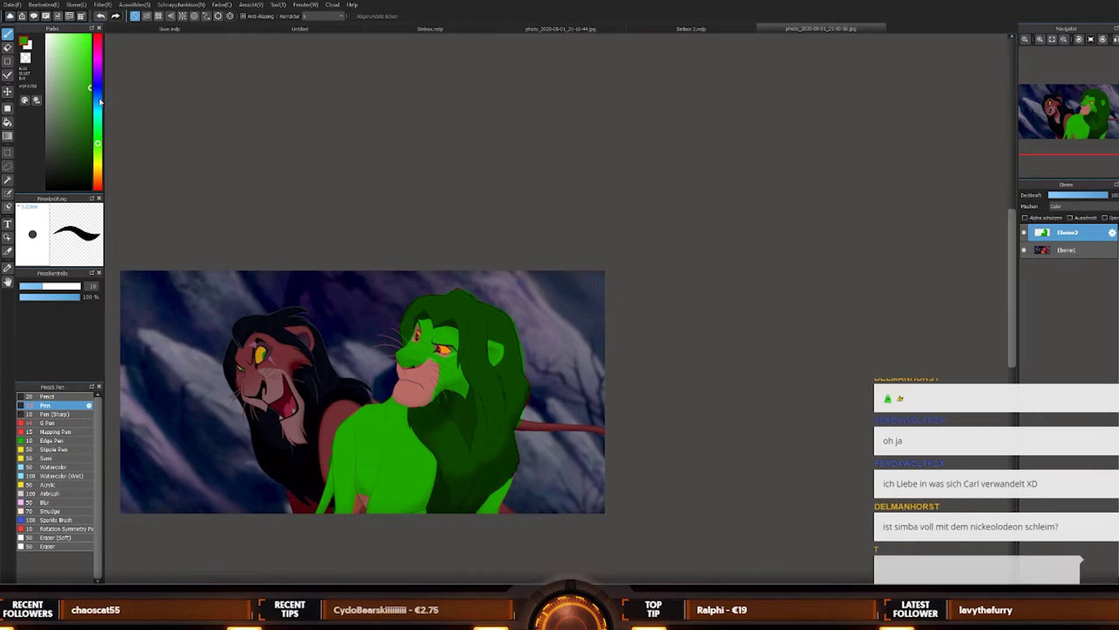
Step: Sample the cub picture's purple, return to the two-lion picture and touch up the inner leg beside the belly patch with the body green
left_click(466, 30)
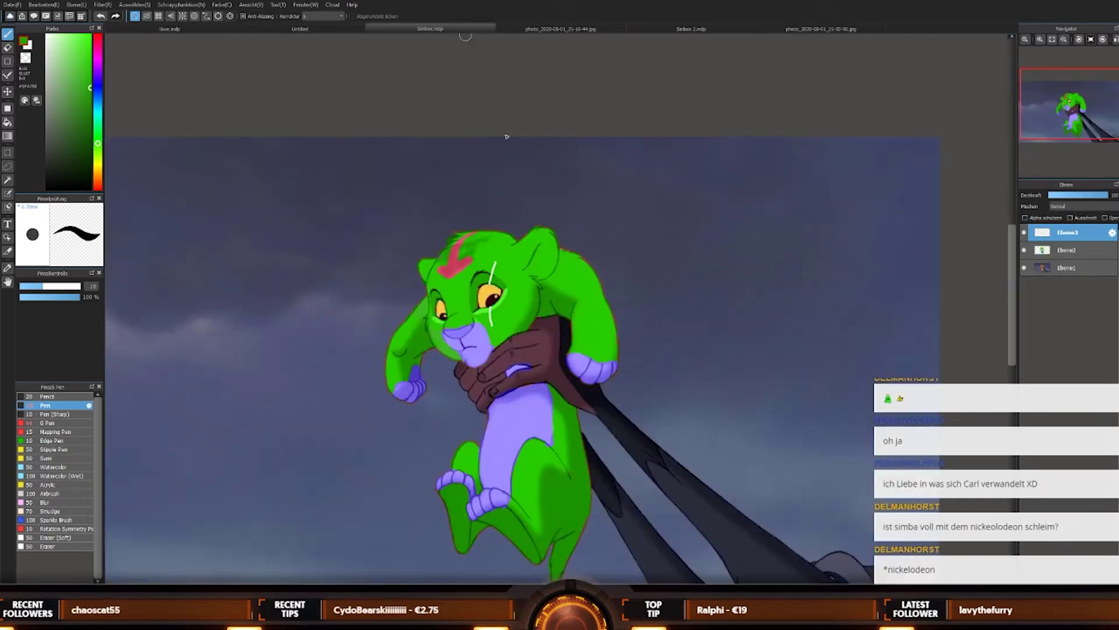
left_click(845, 31)
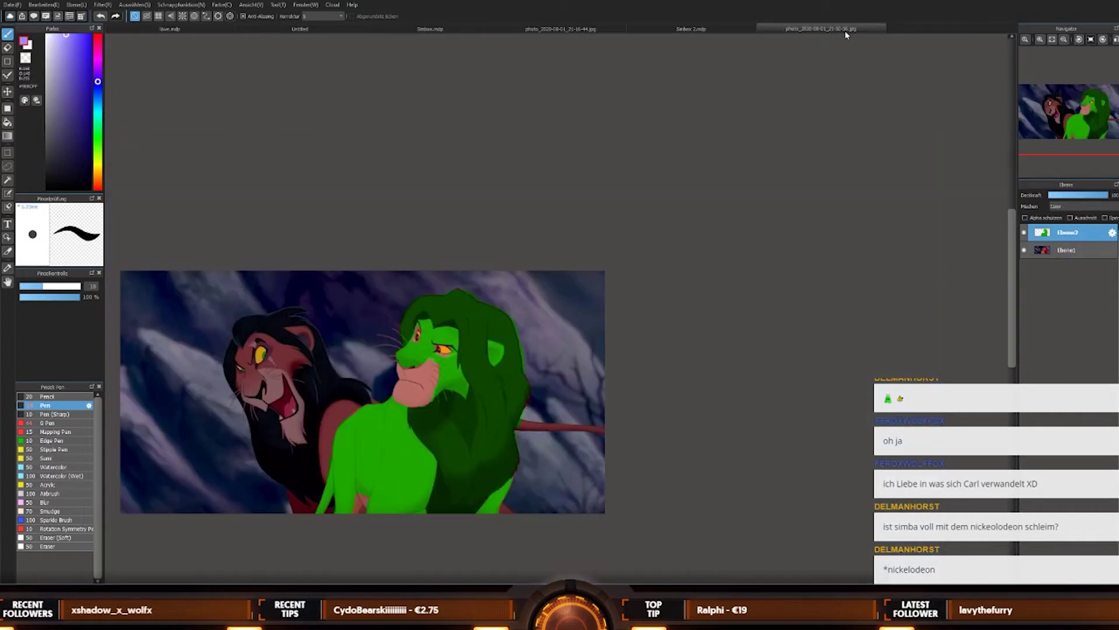
scroll(365, 524, "up", 2)
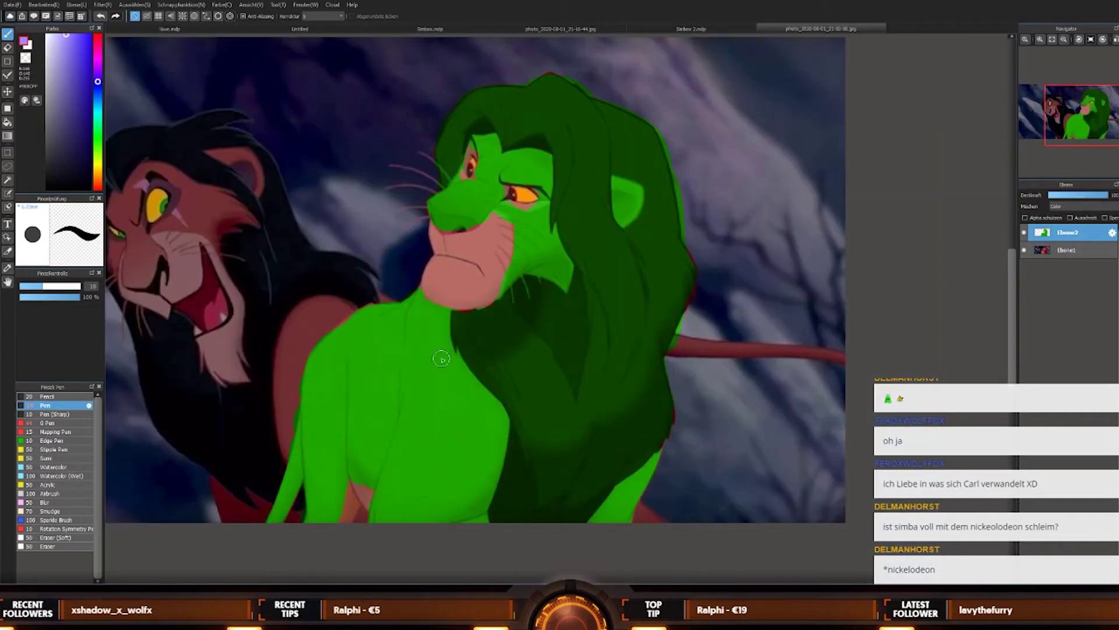
left_click(424, 397, "alt")
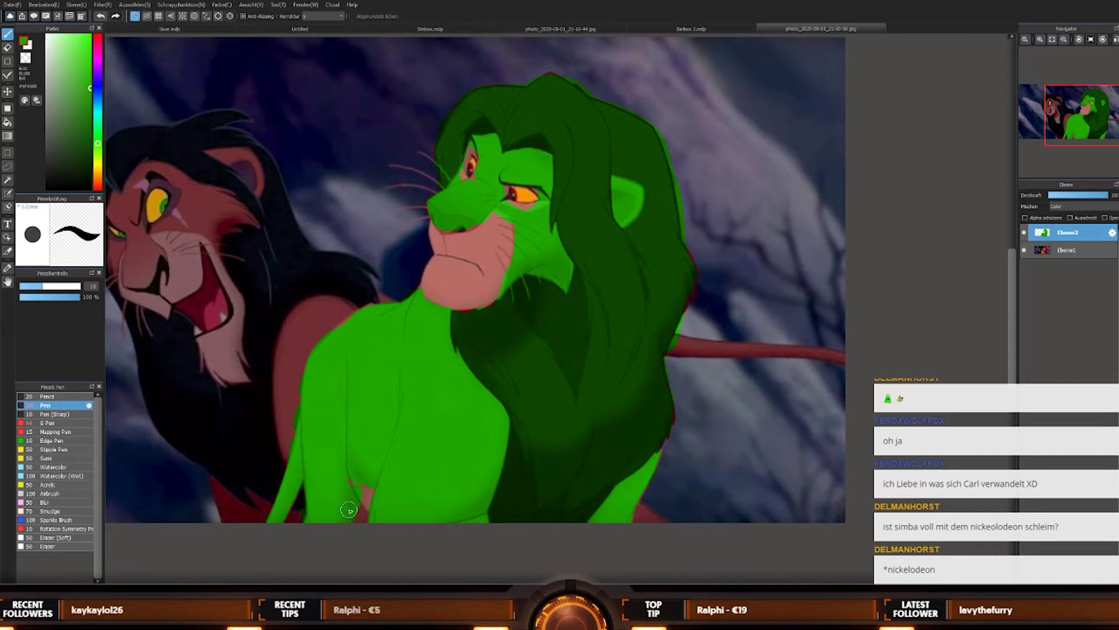
Step: Sample the purple from the cub's belly and paint the front lion's pink belly patch between the legs with it
left_click(430, 28)
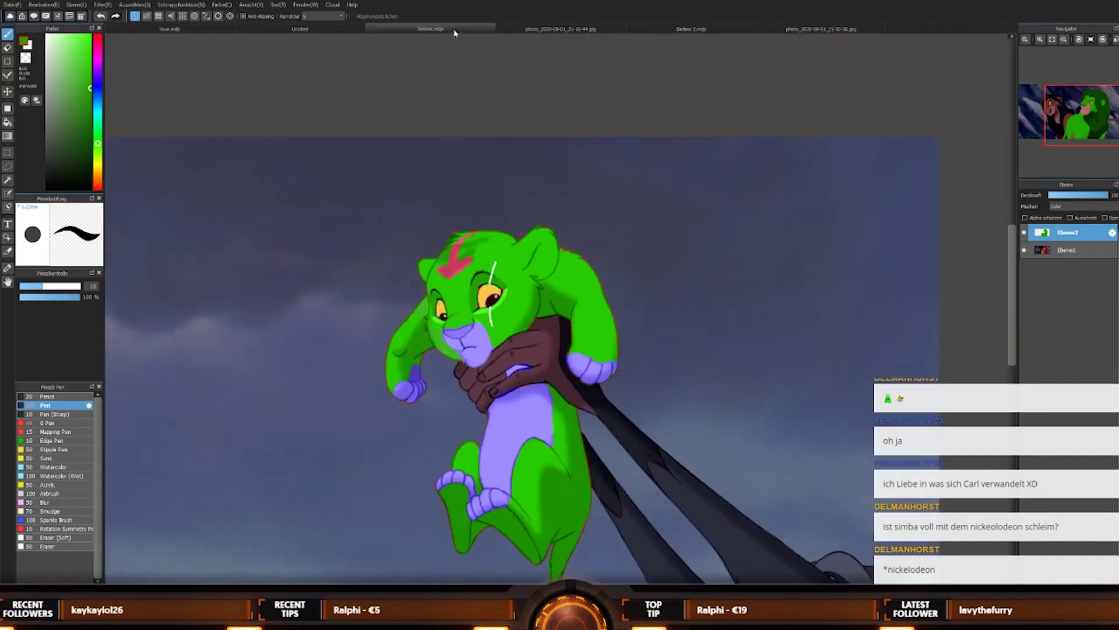
left_click(512, 435, "alt")
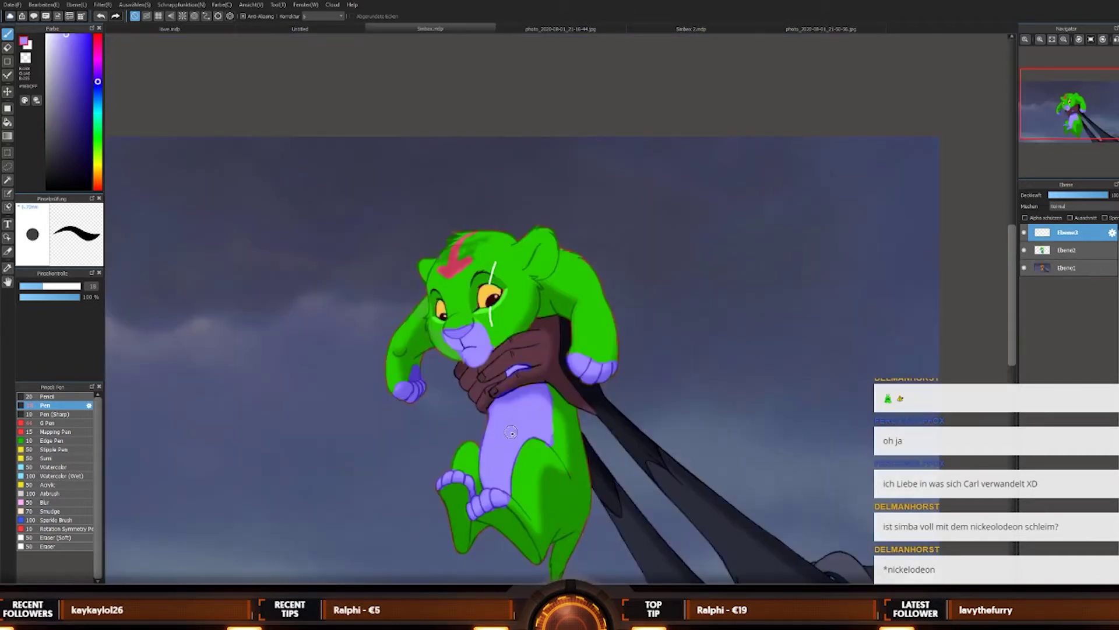
left_click(837, 29)
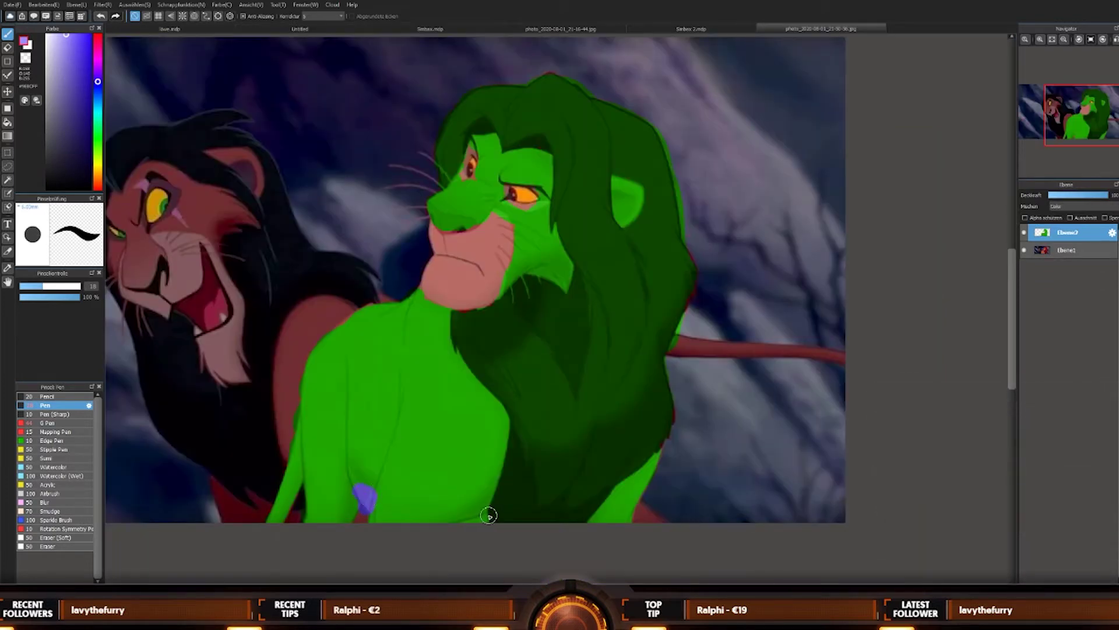
scroll(349, 504, "up", 3)
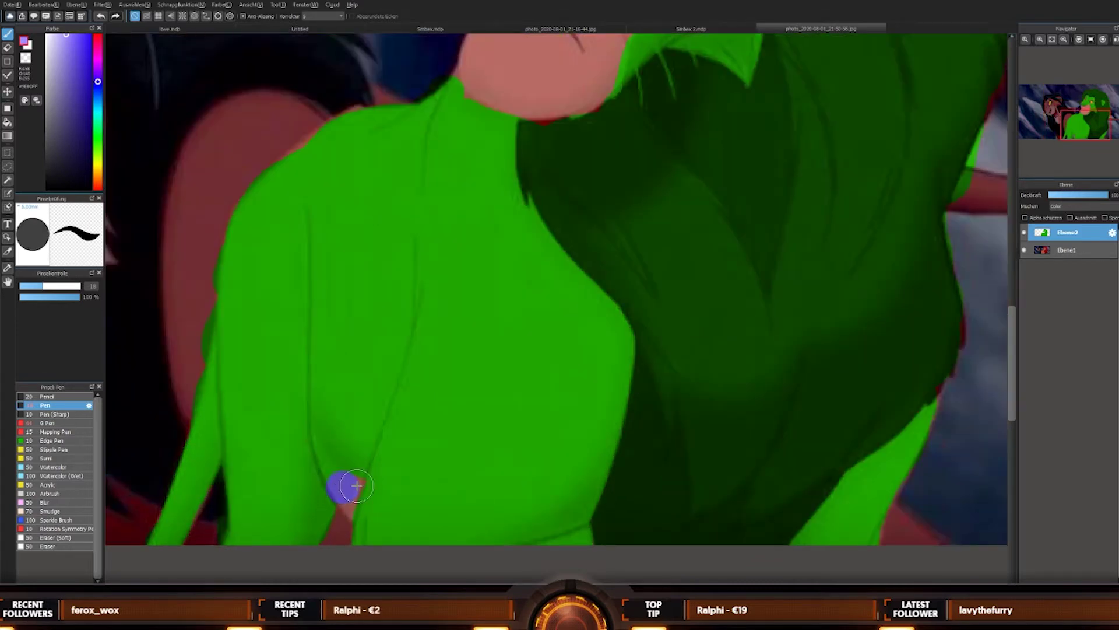
left_click(344, 485, "alt")
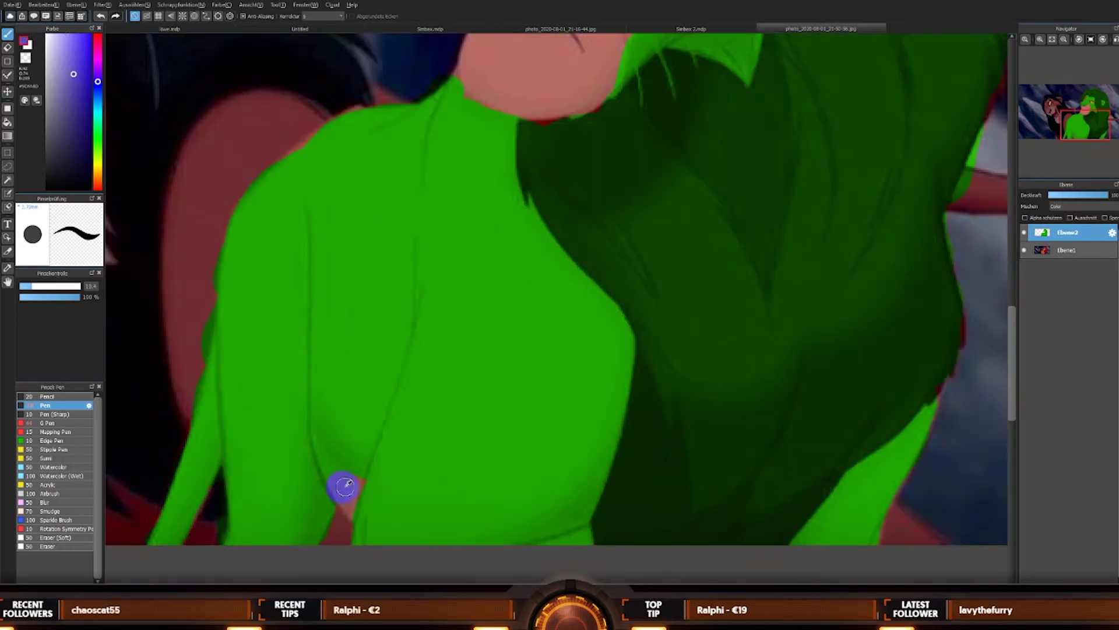
left_click_drag(343, 486, 328, 476)
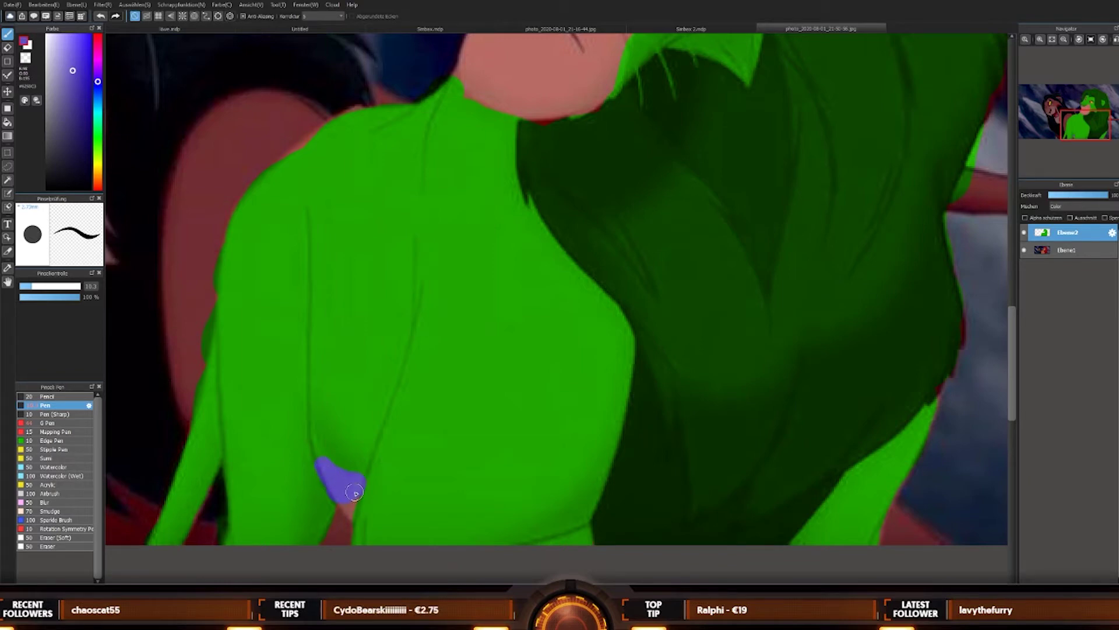
Step: Try painting the strip of skin under the front lion's near eye purple
scroll(493, 251, "down", 5)
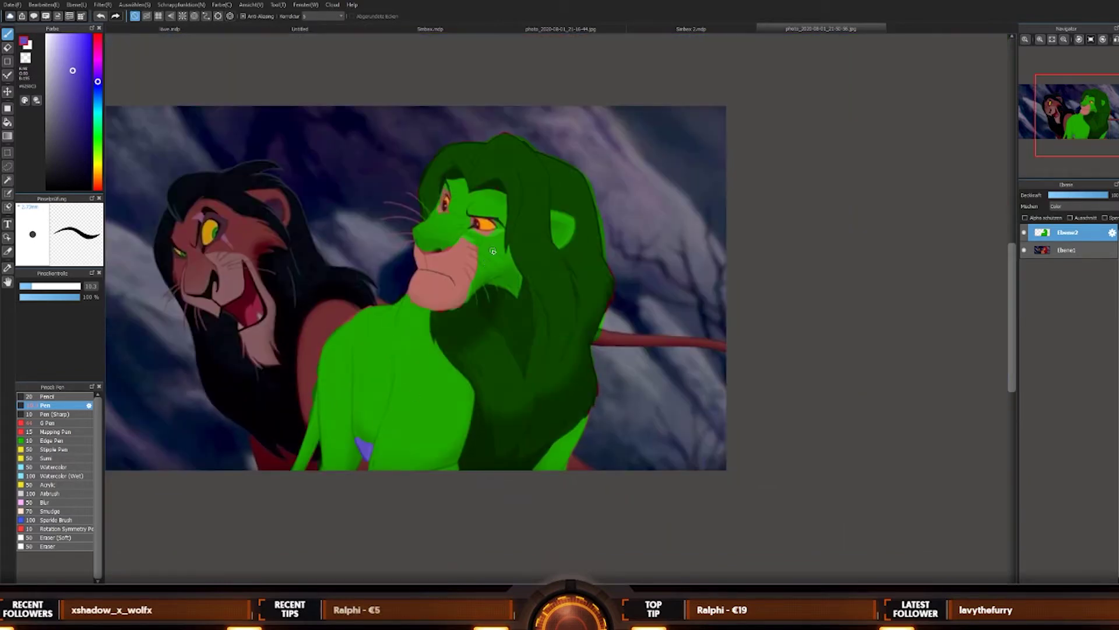
scroll(493, 250, "down", 3)
scroll(490, 233, "up", 6)
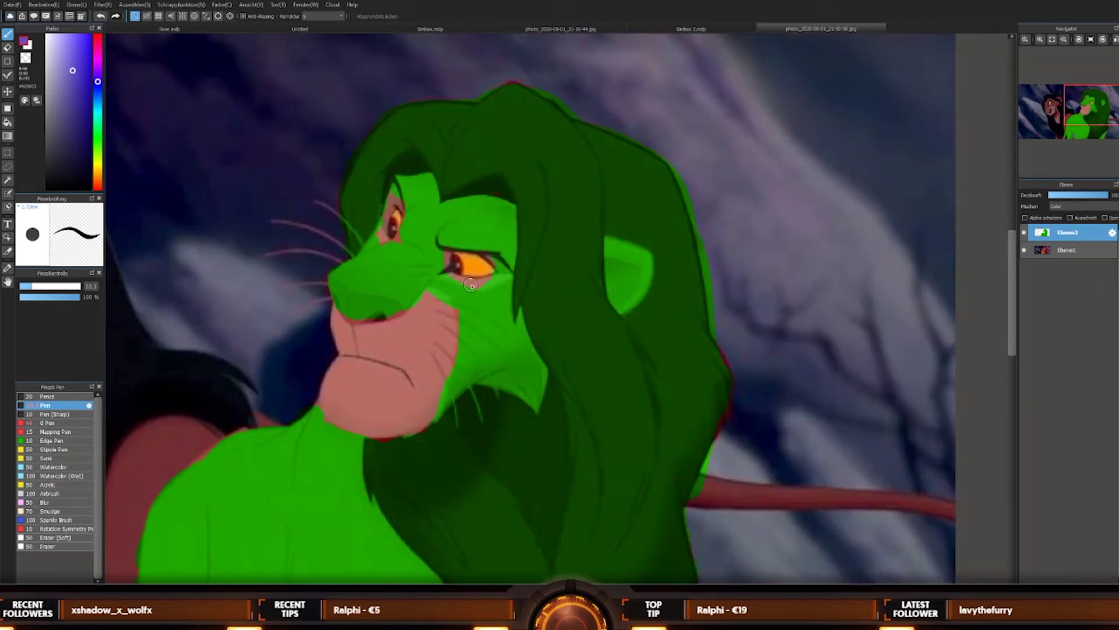
left_click_drag(512, 278, 467, 279)
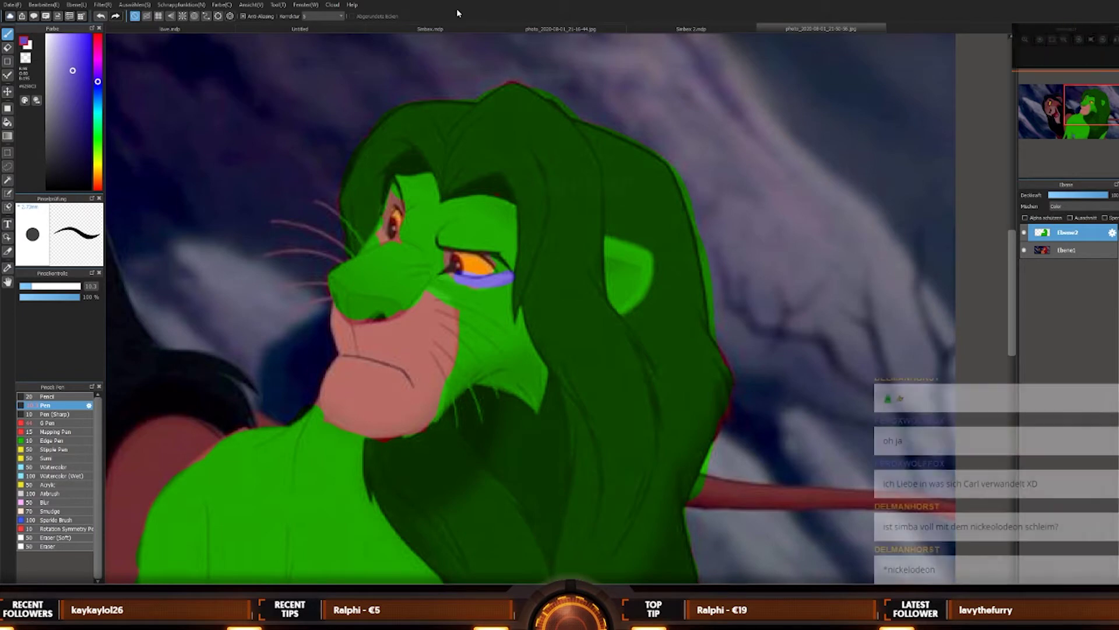
Step: Test a purple stroke under the cub's far eye, undo it, and remove the purple under the front lion's near eye
left_click(449, 29)
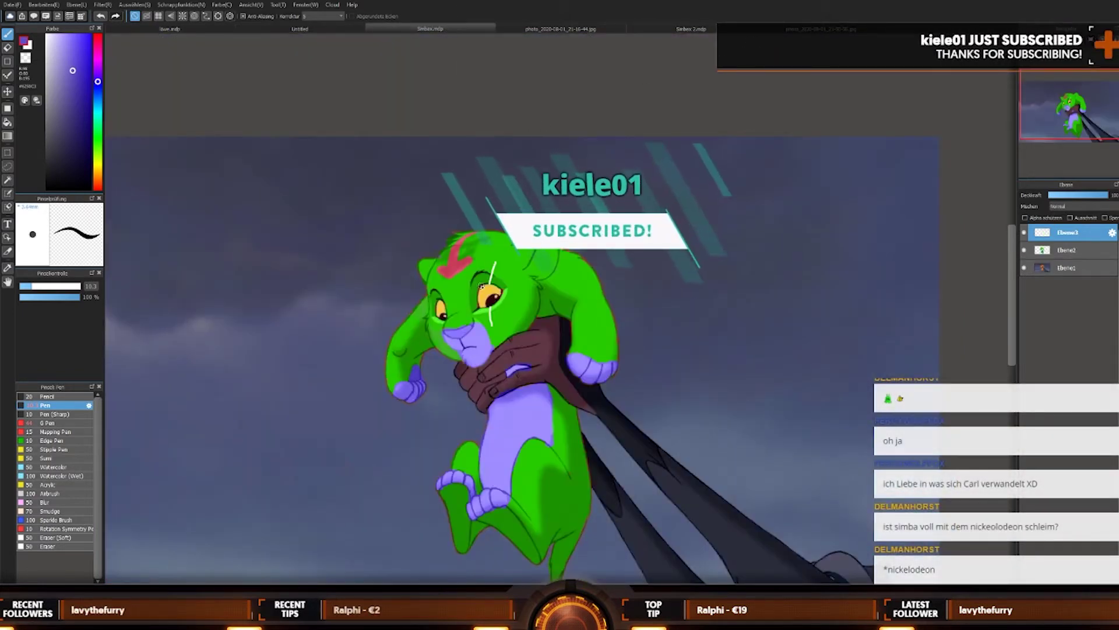
scroll(421, 305, "up", 5)
left_click_drag(416, 295, 462, 316)
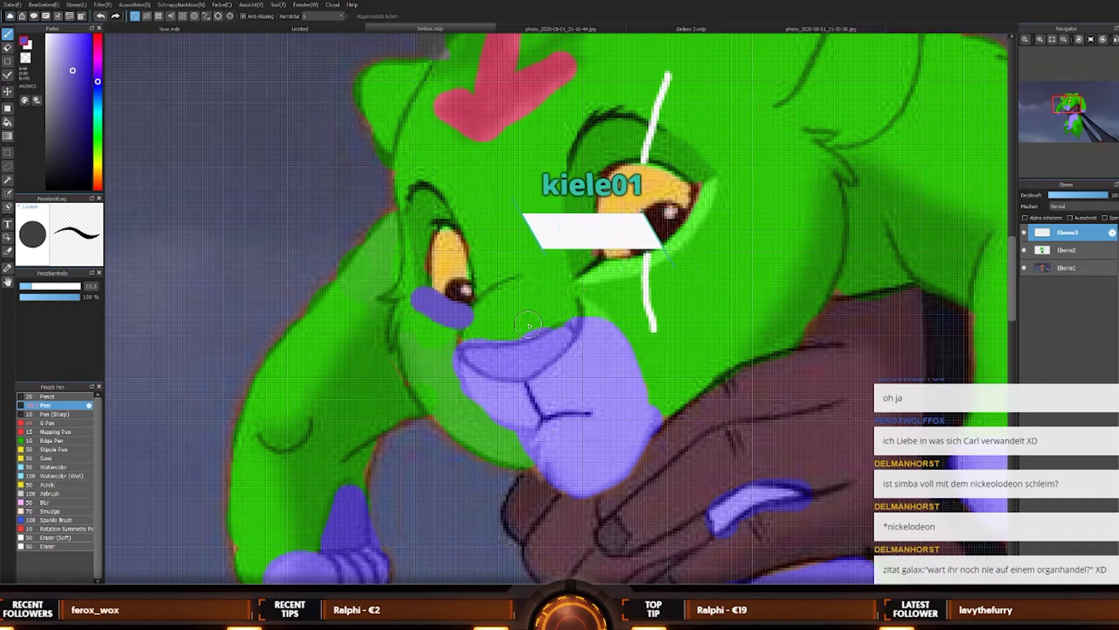
key("ctrl+z")
left_click(788, 30)
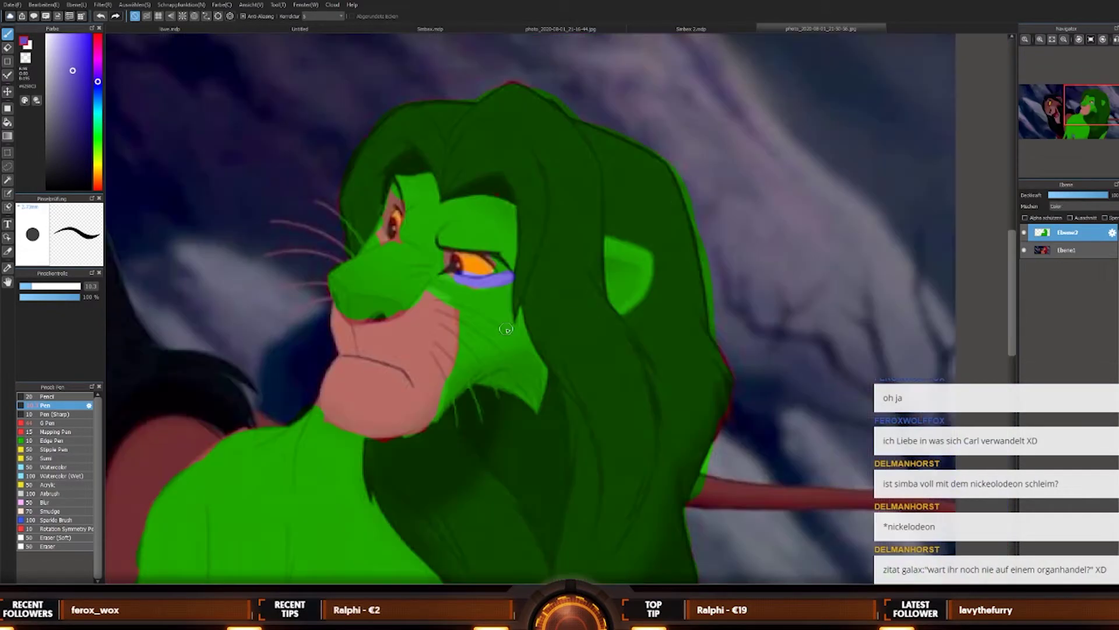
scroll(429, 366, "up", 1)
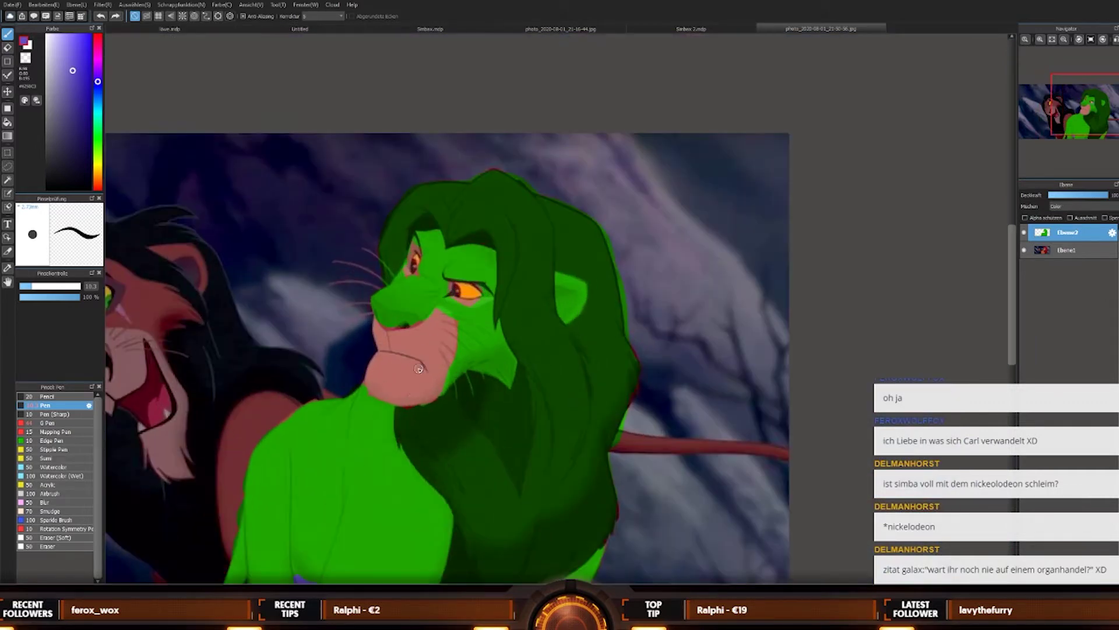
Step: Resample the purple from the front lion's belly patch and paint the lion's chin with it up to the mouth line
scroll(424, 436, "down", 2)
scroll(318, 533, "up", 5)
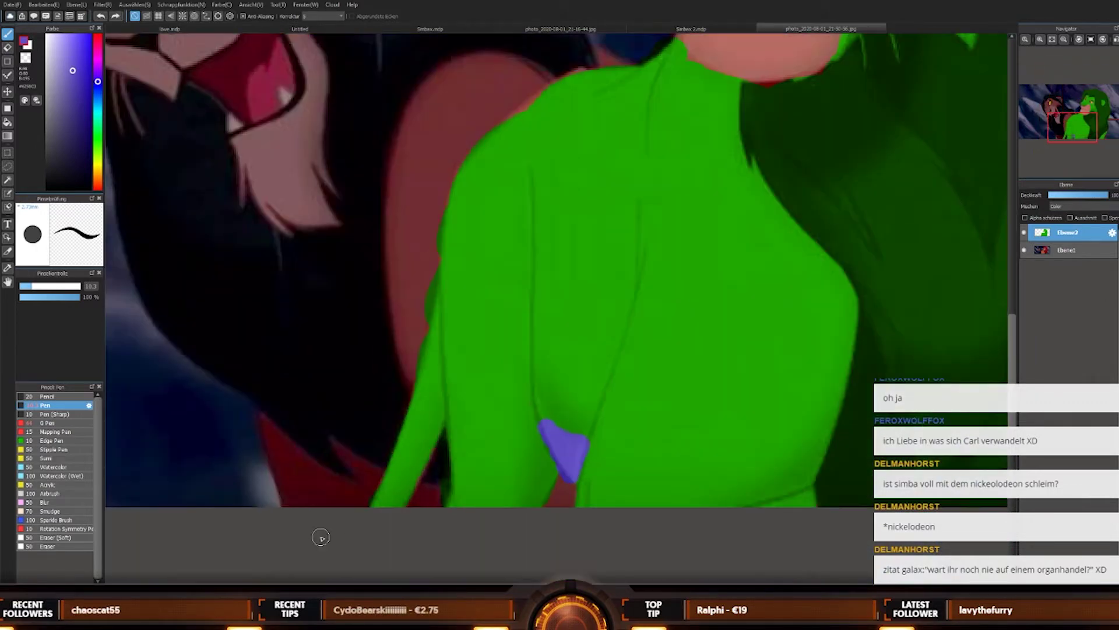
key("x")
left_click(570, 455, "alt")
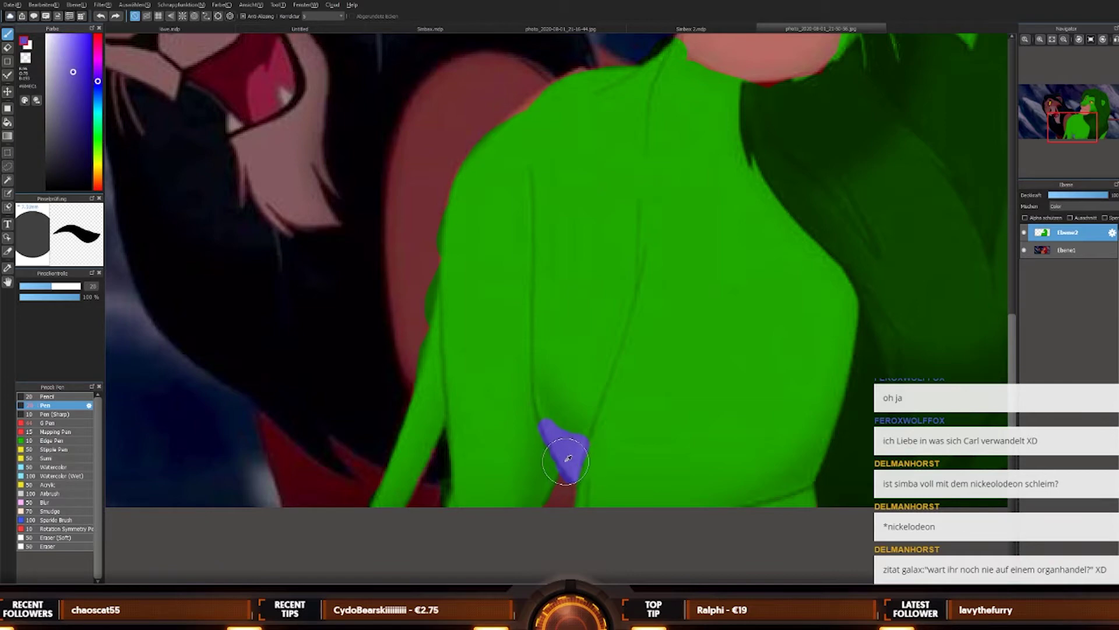
scroll(673, 350, "down", 3)
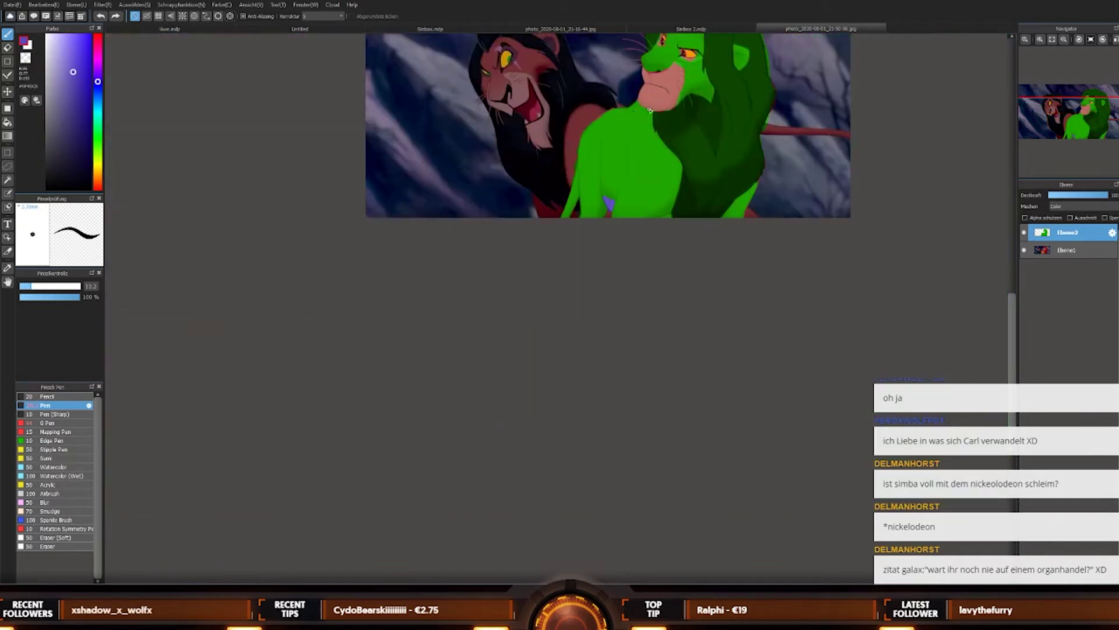
scroll(706, 88, "up", 4)
scroll(710, 57, "down", 2)
scroll(634, 279, "down", 3)
scroll(709, 115, "up", 3)
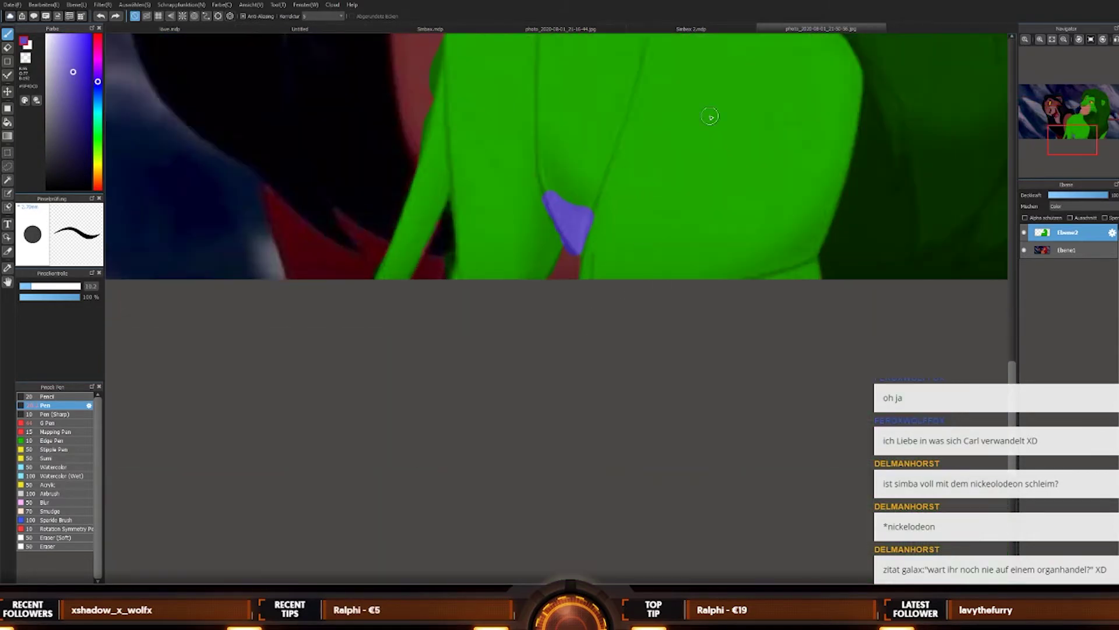
scroll(567, 437, "down", 4)
scroll(585, 363, "up", 6)
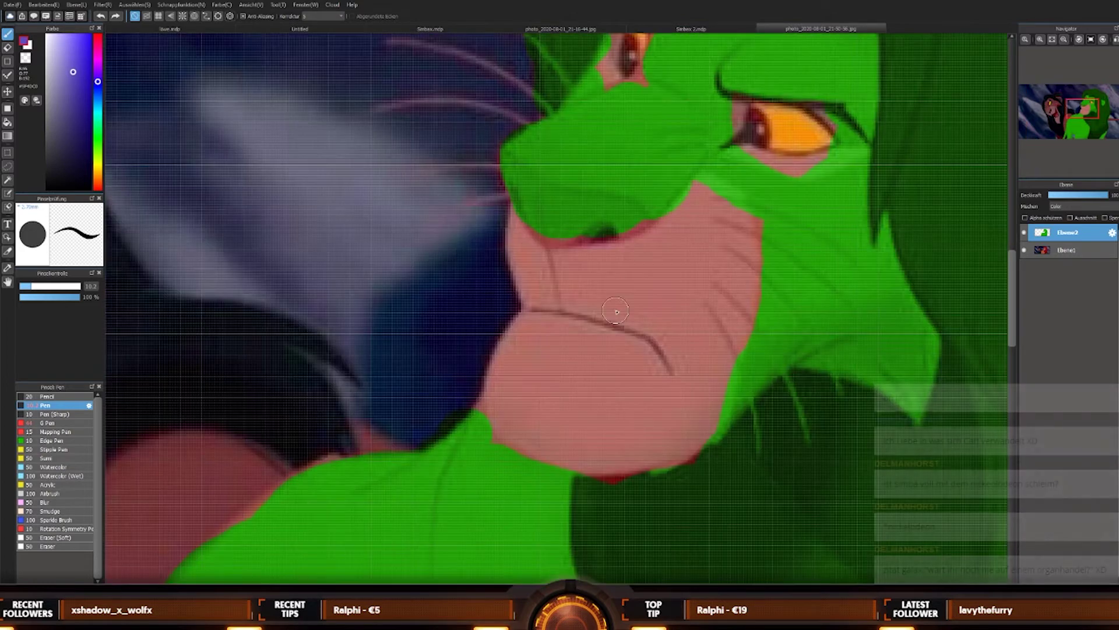
mouse_move(513, 408)
left_mouse_down()
mouse_move(510, 431)
mouse_move(492, 413)
left_mouse_up()
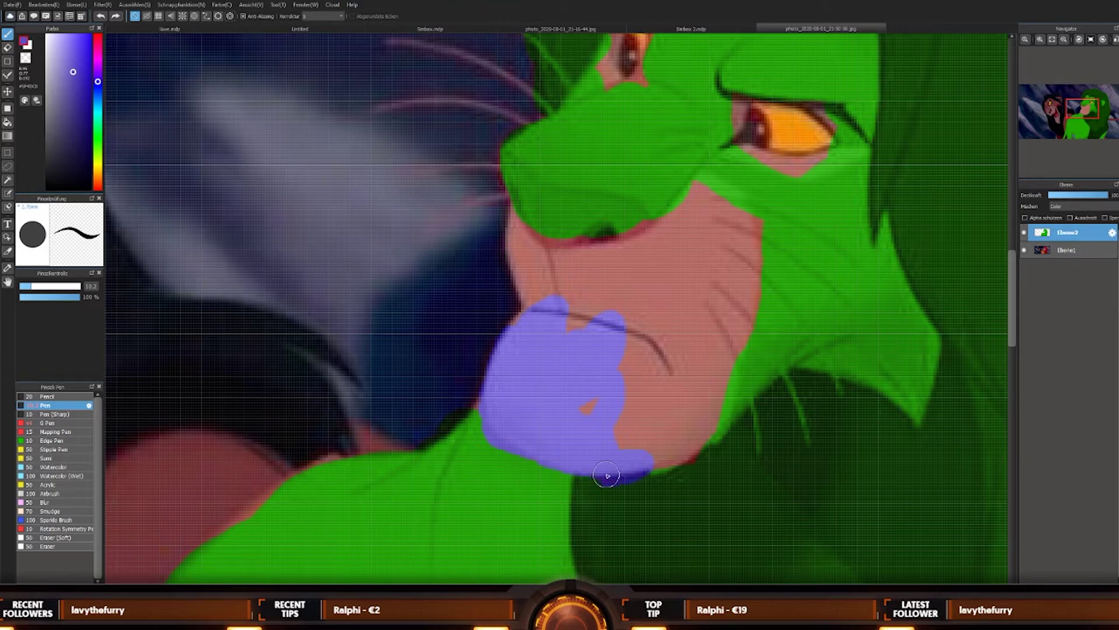
left_click_drag(607, 475, 689, 441)
Step: Paint the near side of the front lion's muzzle purple, from the mouth line up over the whisker lines
scroll(740, 263, "down", 5)
scroll(657, 493, "up", 5)
scroll(657, 492, "down", 3)
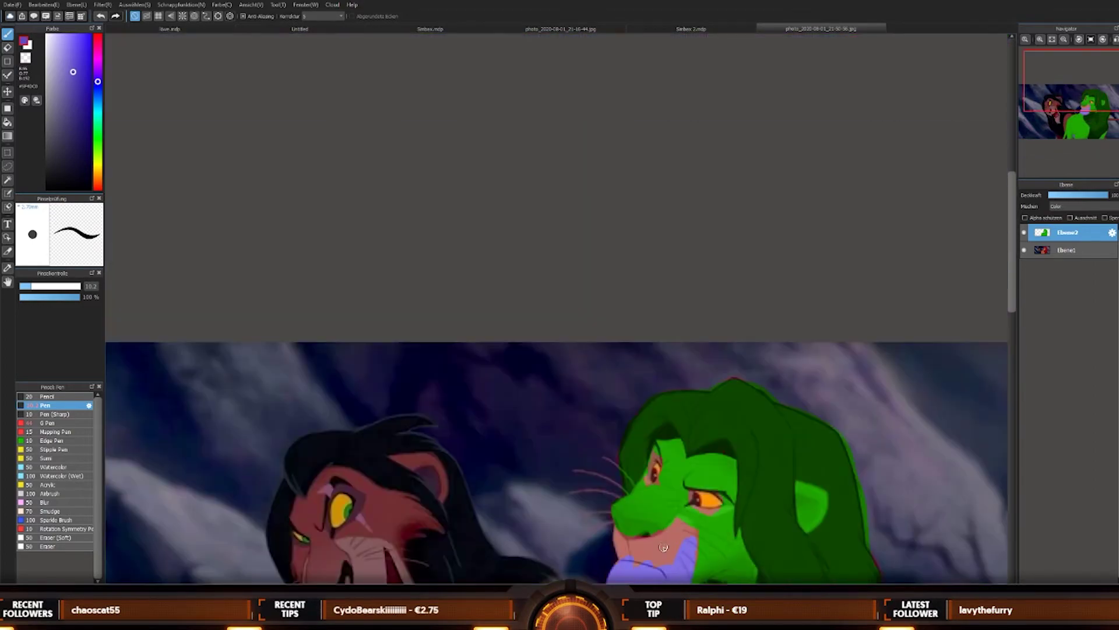
scroll(661, 551, "up", 6)
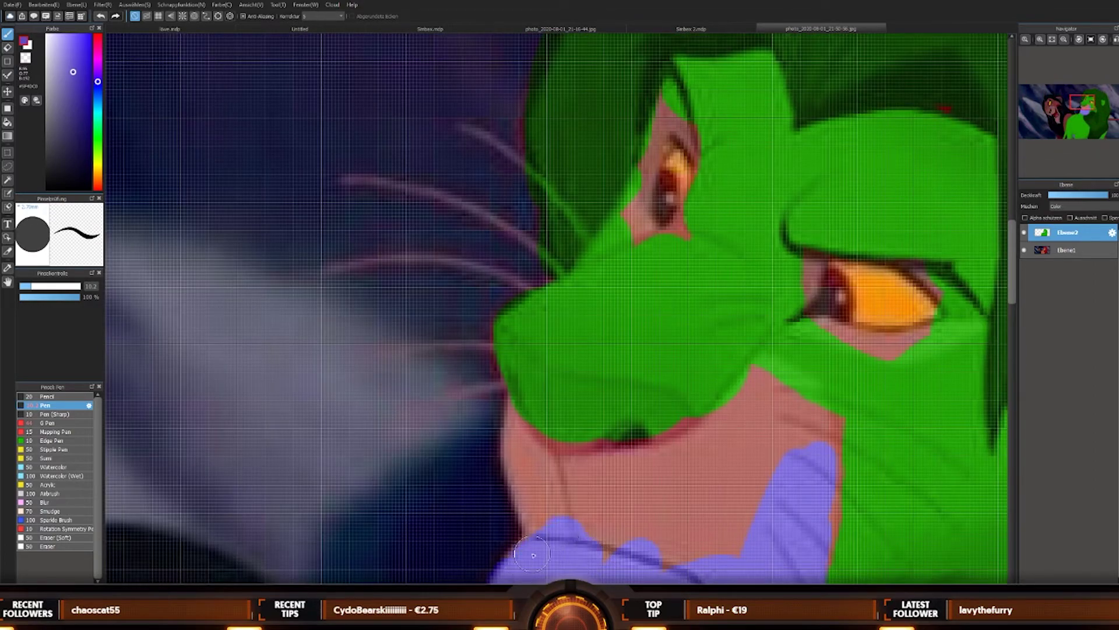
scroll(669, 539, "down", 4)
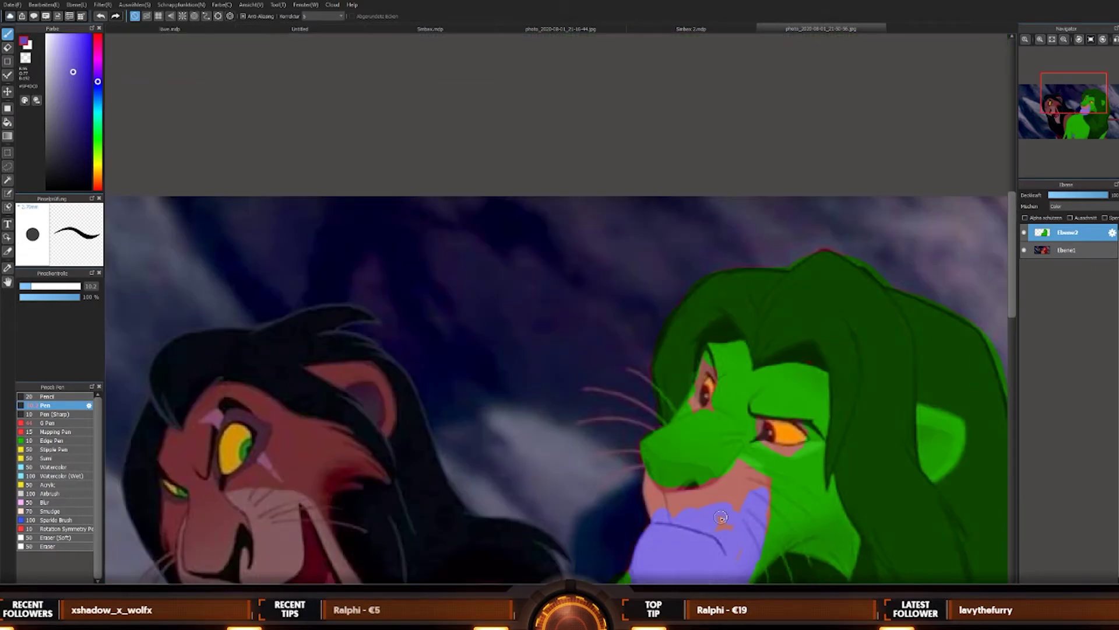
scroll(721, 517, "up", 4)
scroll(733, 497, "down", 3)
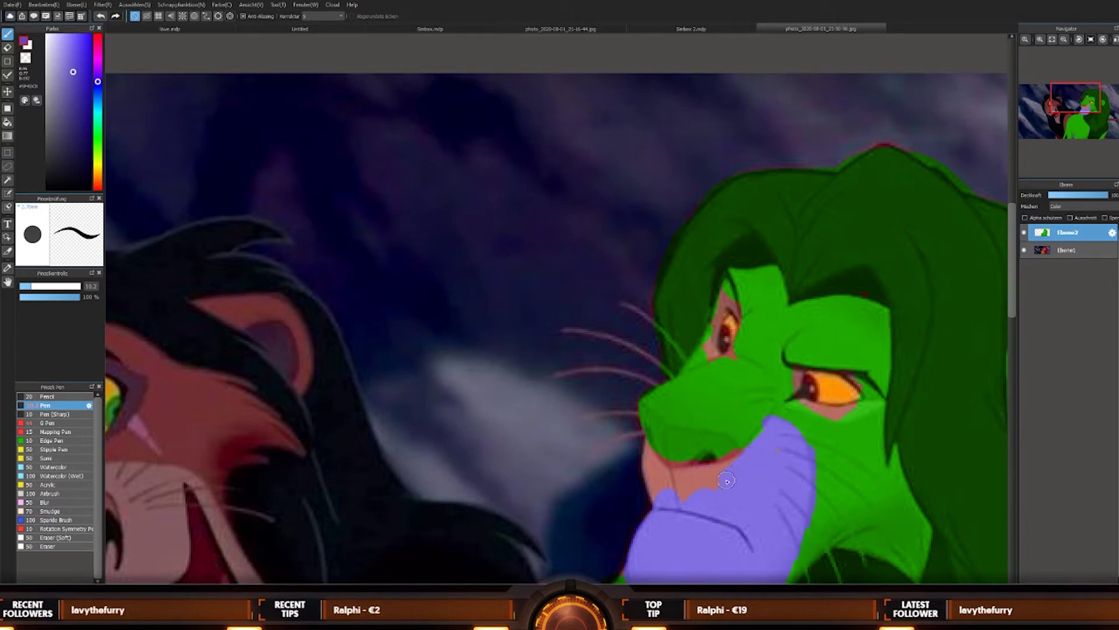
Step: Fill the rest of the front lion's upper lip with purple and paint the nose tip the same colour
mouse_move(687, 500)
left_mouse_down()
mouse_move(728, 443)
mouse_move(736, 468)
left_mouse_up()
mouse_move(662, 498)
left_mouse_down()
mouse_move(648, 475)
mouse_move(657, 435)
mouse_move(644, 411)
mouse_move(662, 479)
left_mouse_up()
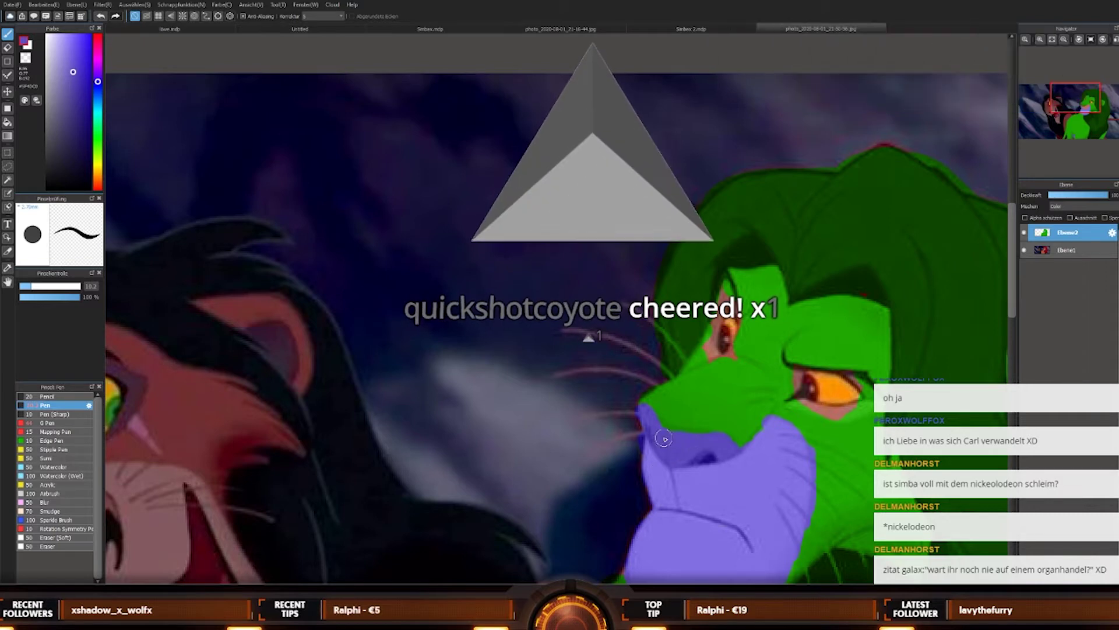
scroll(774, 509, "down", 2)
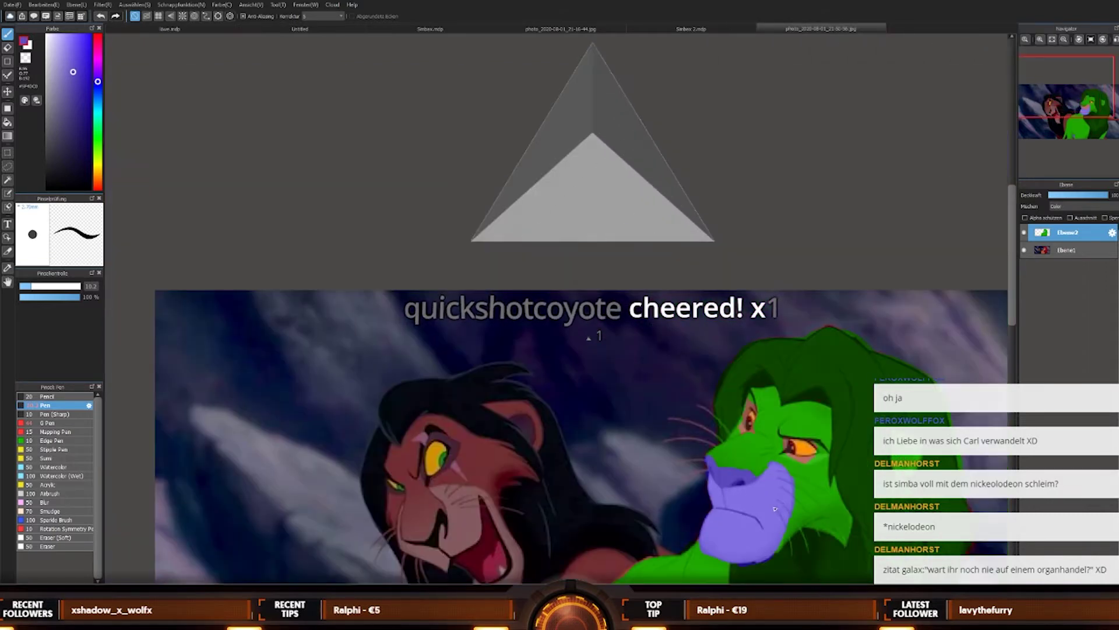
scroll(774, 509, "down", 5)
scroll(787, 560, "up", 5)
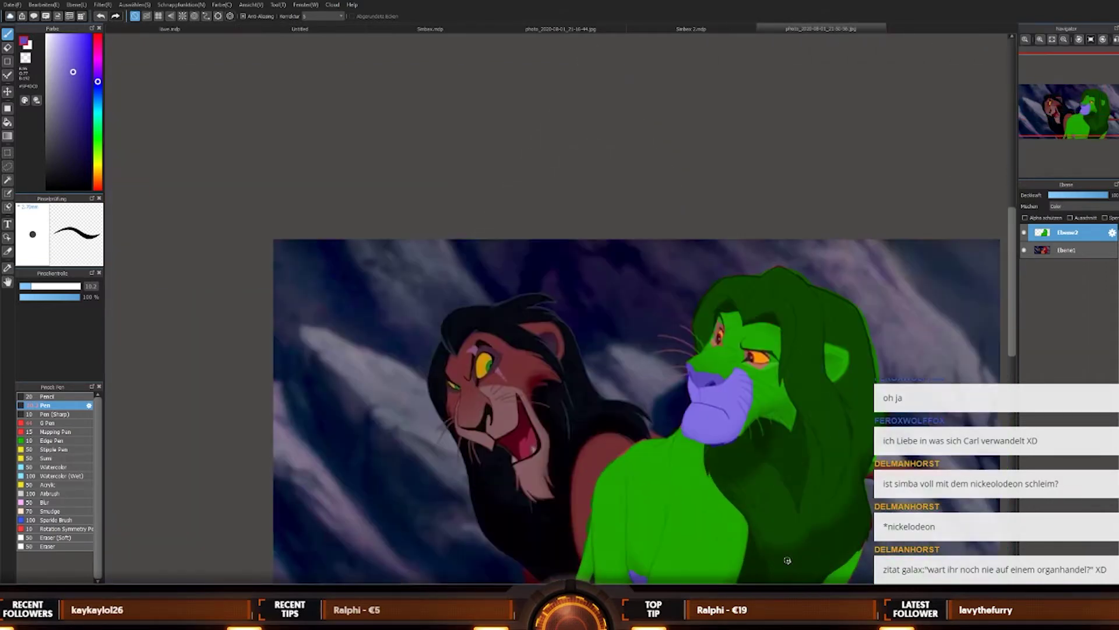
scroll(737, 372, "up", 1)
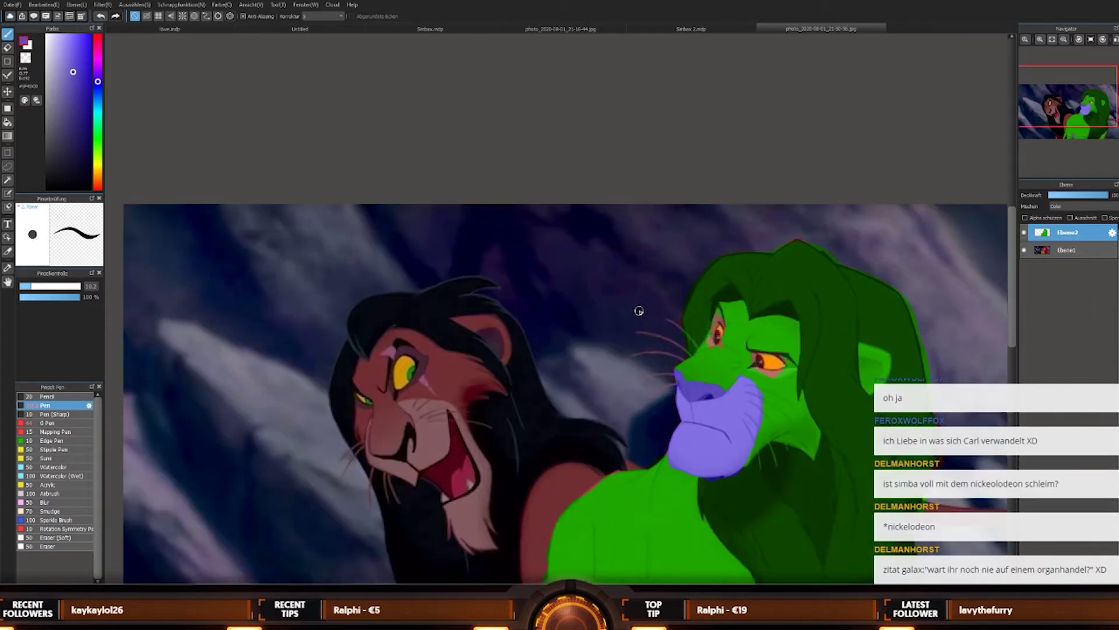
Step: Sample the green from the front lion's face and paint the pink skin around the near eye with it
left_click(772, 373, "alt")
scroll(793, 350, "up", 3)
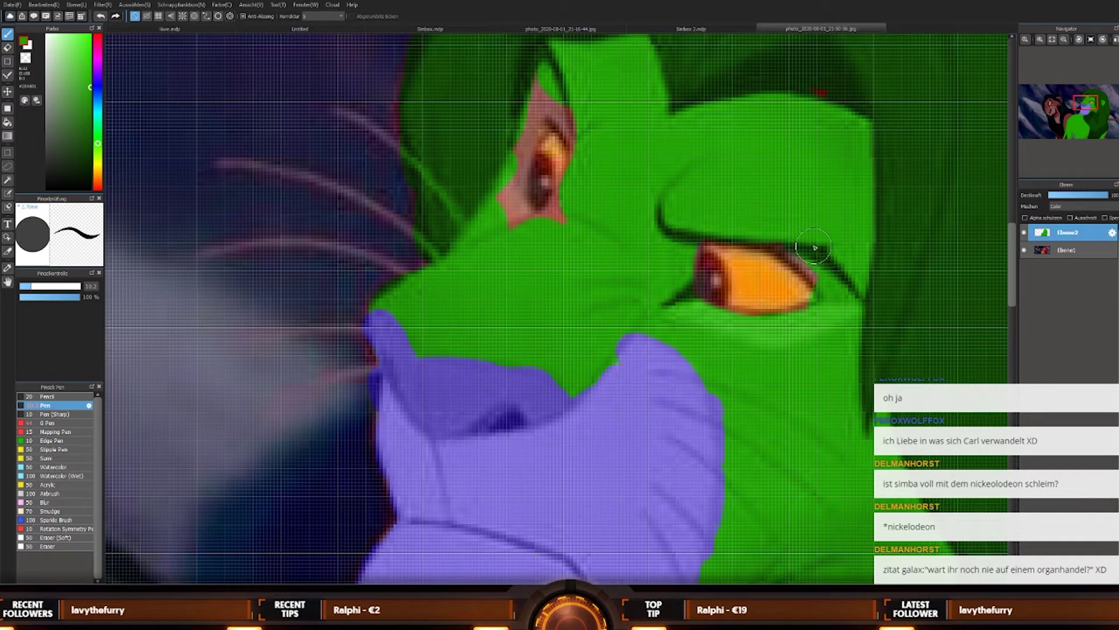
scroll(645, 118, "down", 5)
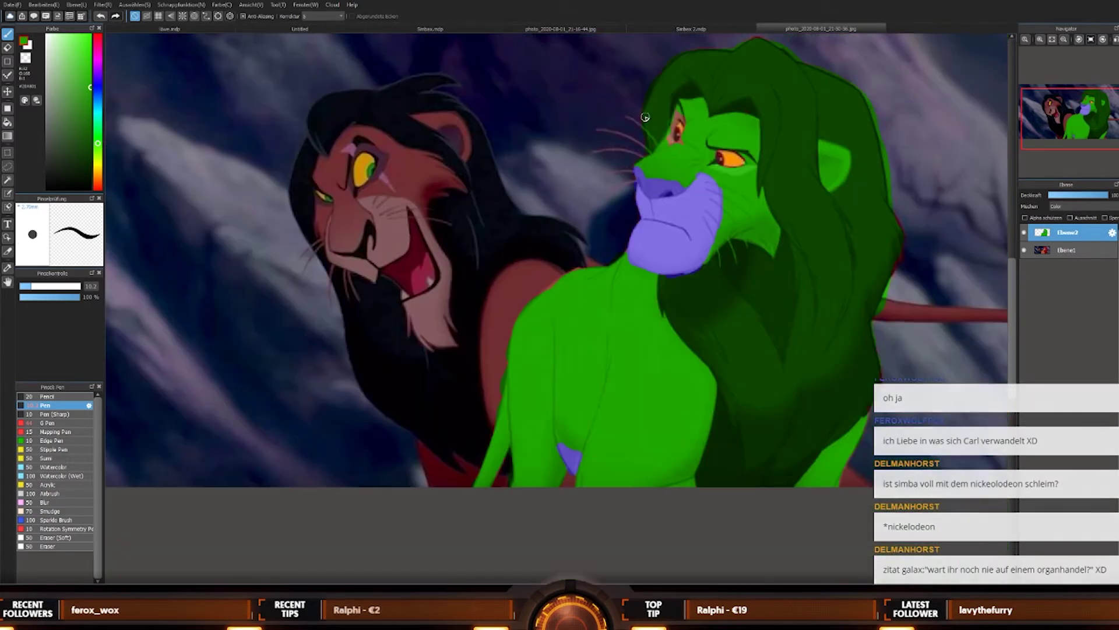
Step: Paint the pink skin around the front lion's far eye green
scroll(646, 117, "up", 5)
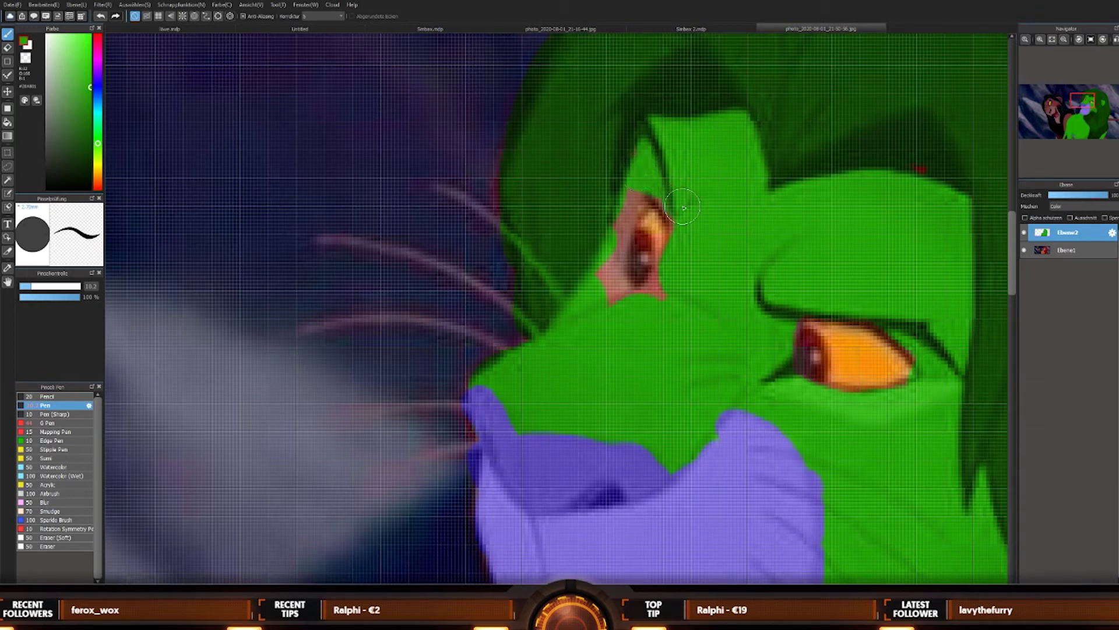
mouse_move(635, 190)
left_mouse_down()
mouse_move(612, 242)
mouse_move(624, 303)
left_mouse_up()
scroll(674, 307, "down", 8)
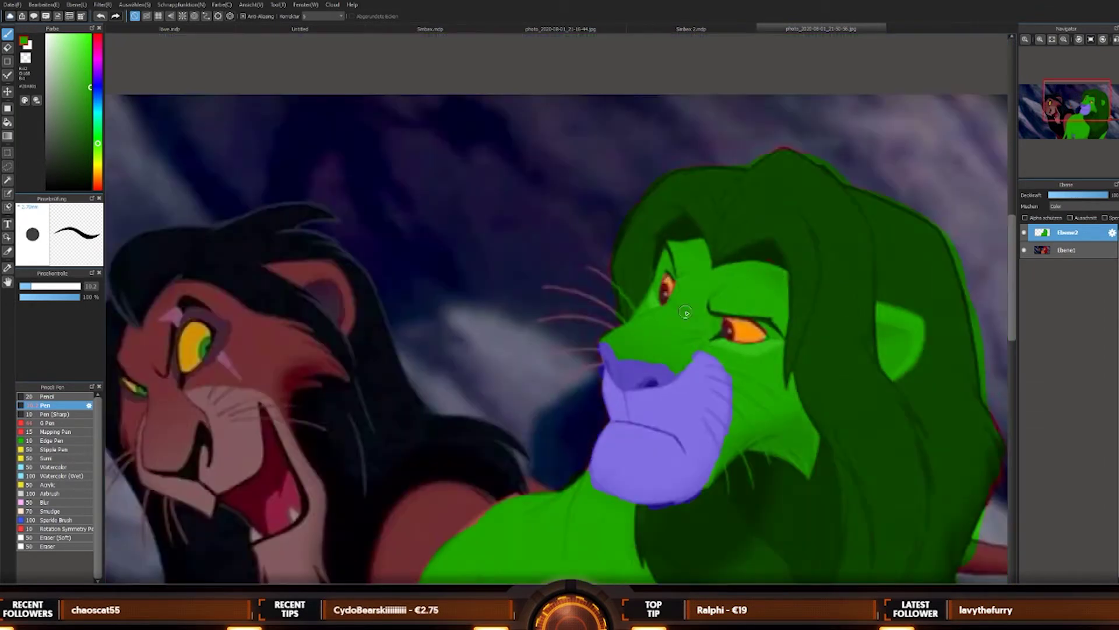
scroll(822, 307, "up", 5)
scroll(737, 284, "down", 2)
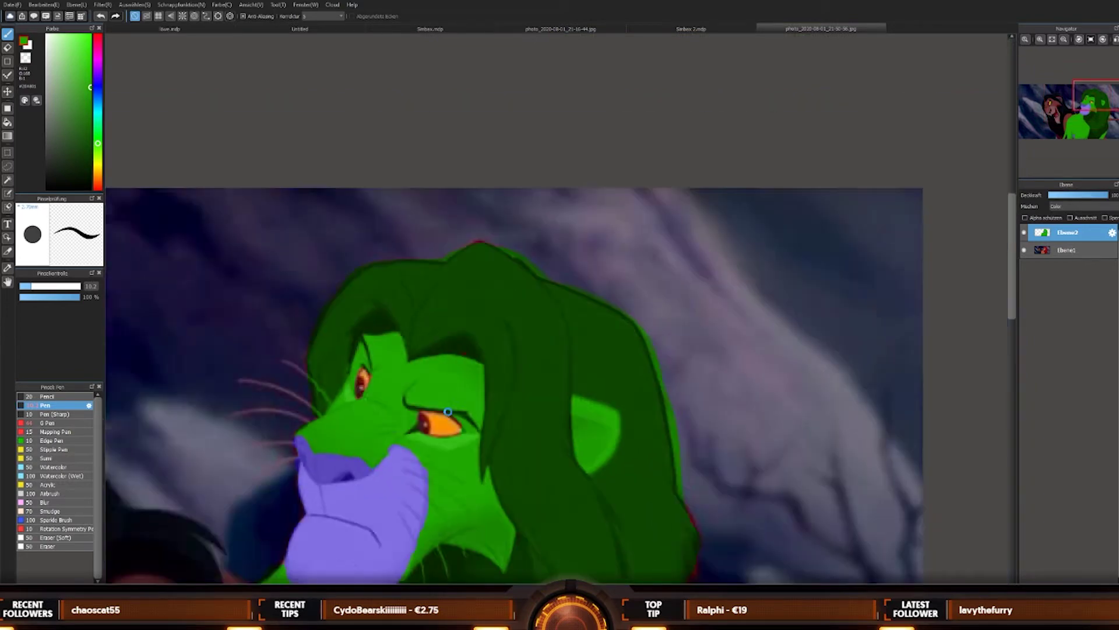
scroll(446, 371, "down", 3)
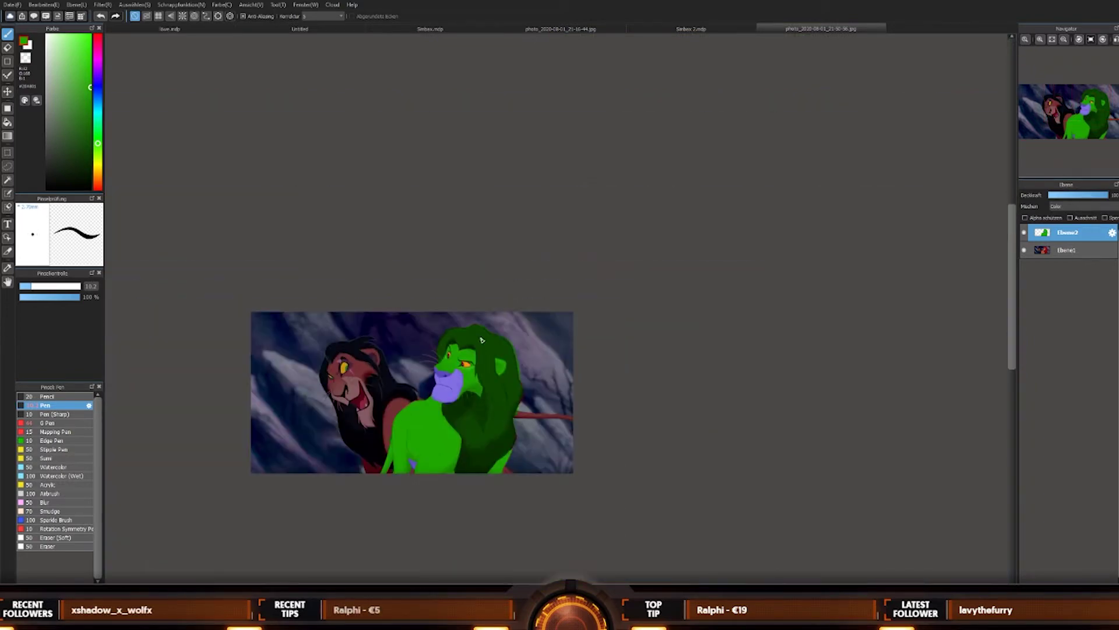
scroll(411, 289, "up", 5)
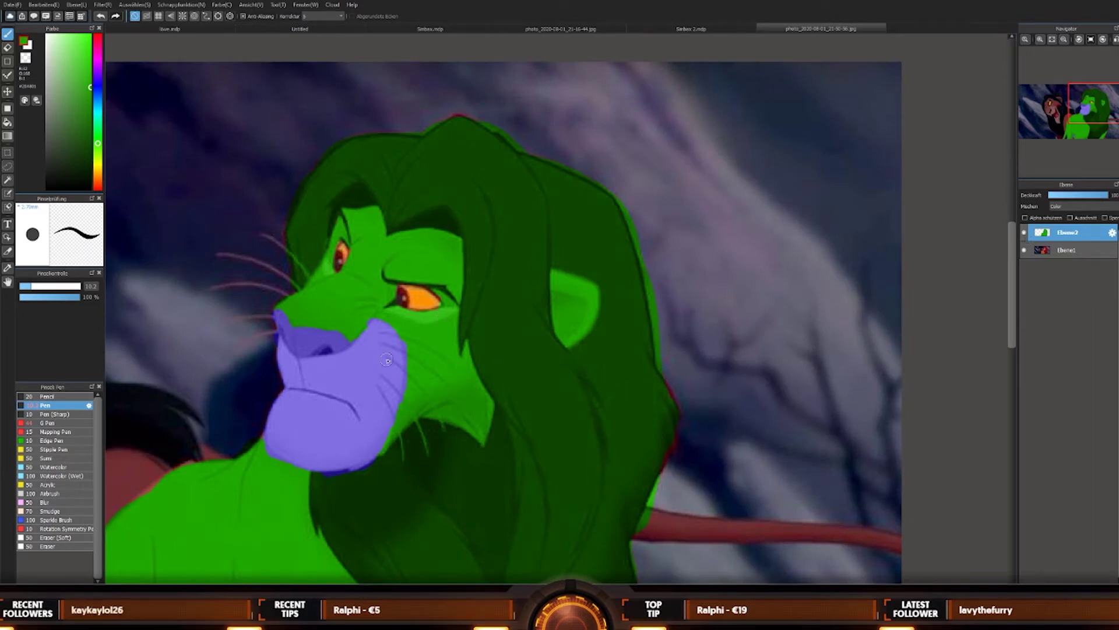
Step: Add a new normal layer on top and try a thick black brow stroke across both of the front lion's eyes
key("ctrl+shift+n")
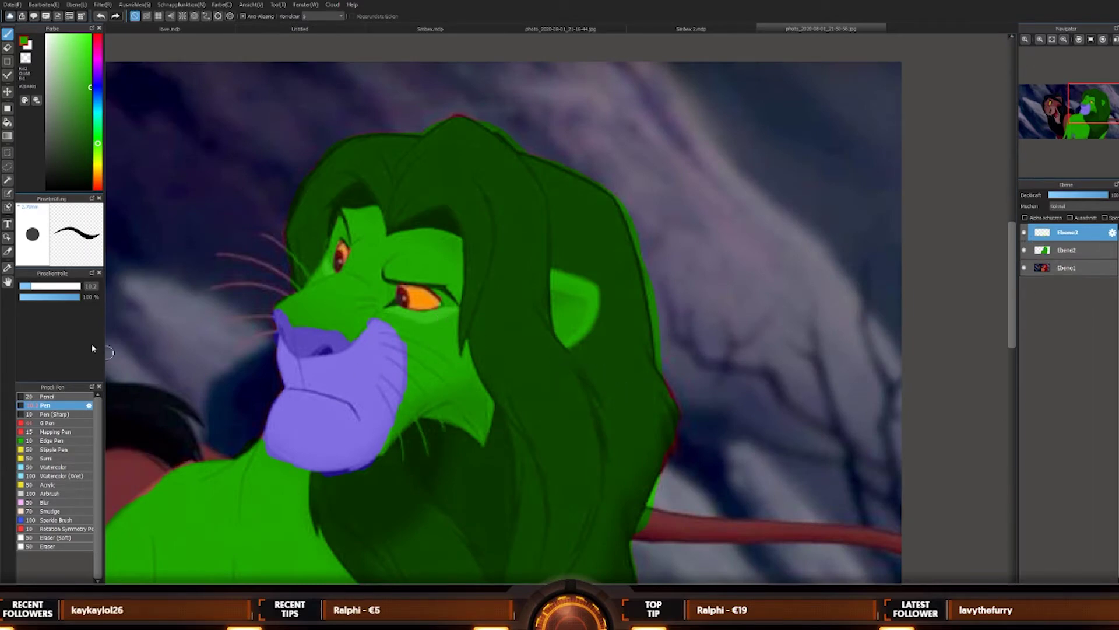
scroll(353, 260, "up", 3)
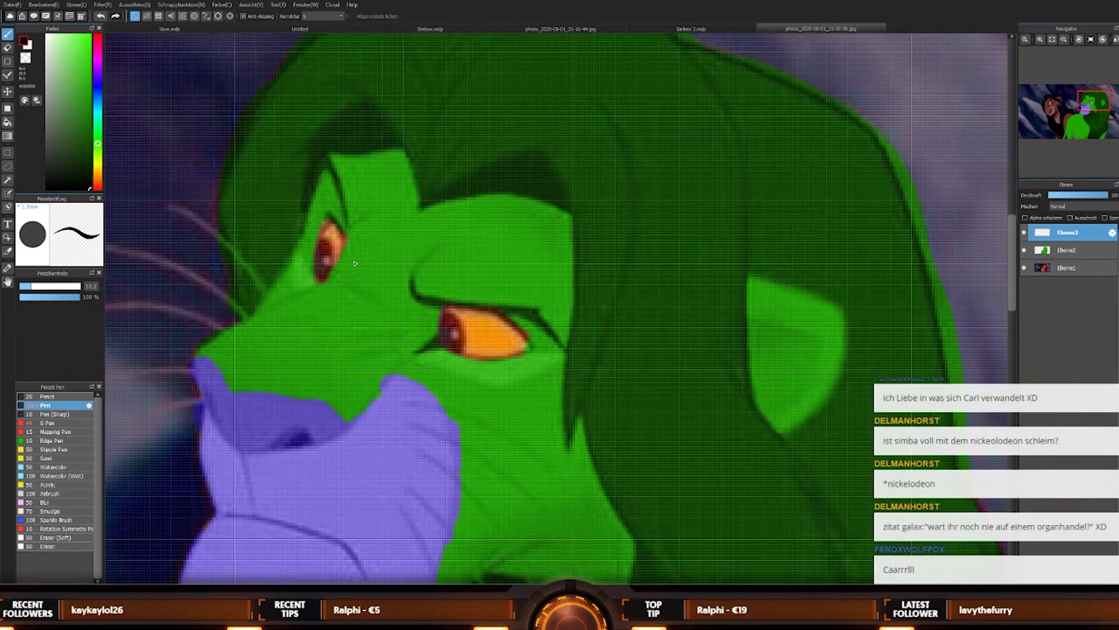
mouse_move(318, 156)
left_mouse_down()
mouse_move(373, 254)
mouse_move(415, 292)
mouse_move(498, 301)
mouse_move(574, 344)
left_mouse_up()
scroll(560, 327, "down", 5)
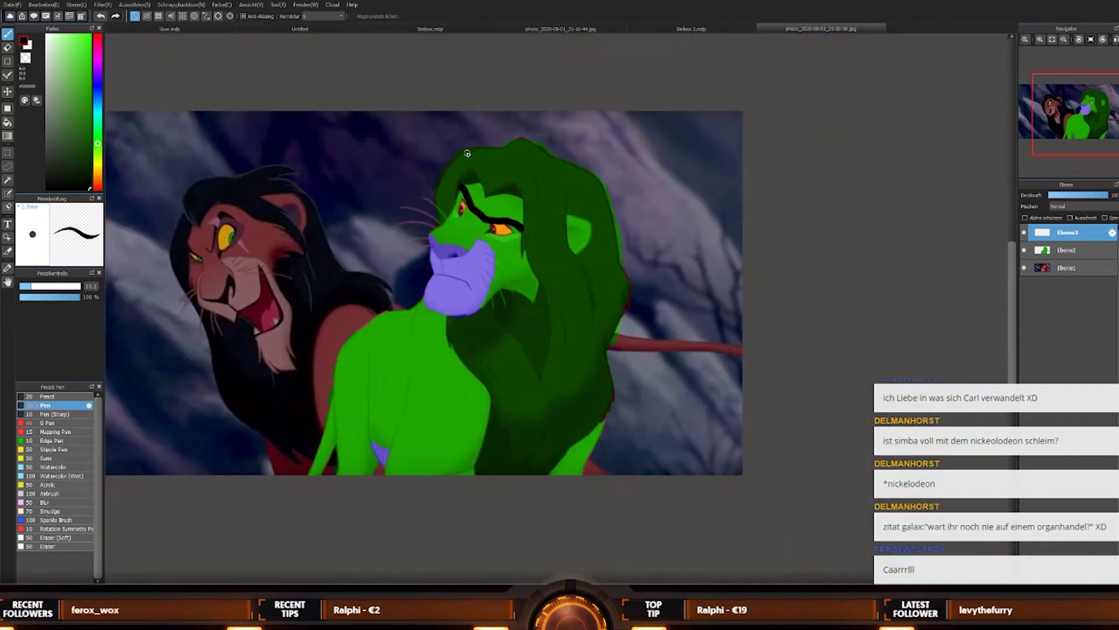
scroll(467, 153, "up", 5)
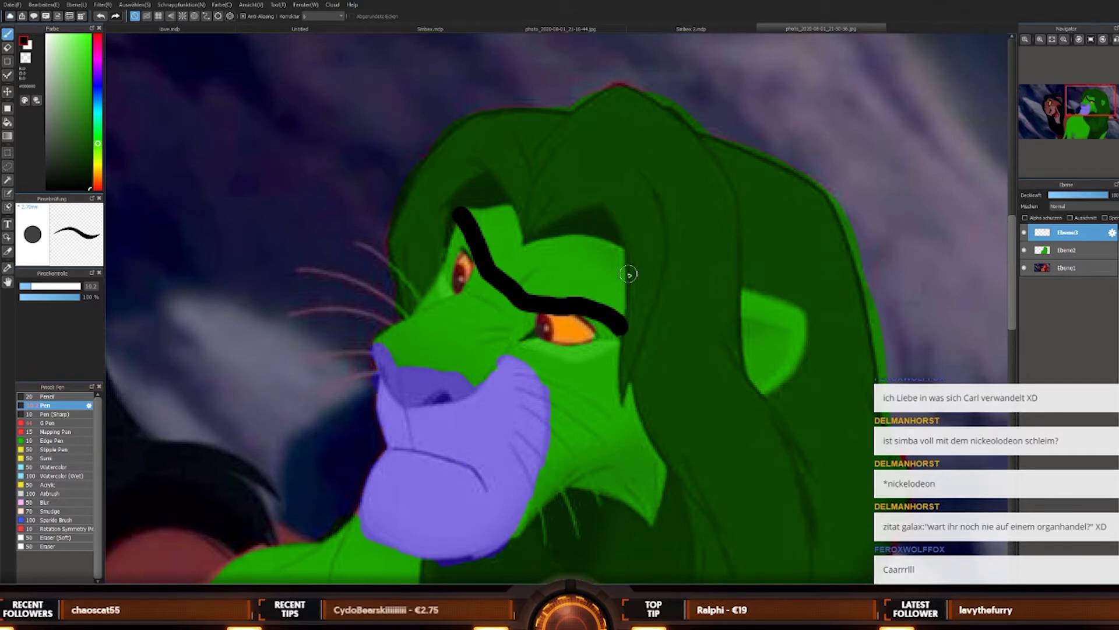
scroll(529, 247, "down", 5)
scroll(529, 248, "up", 2)
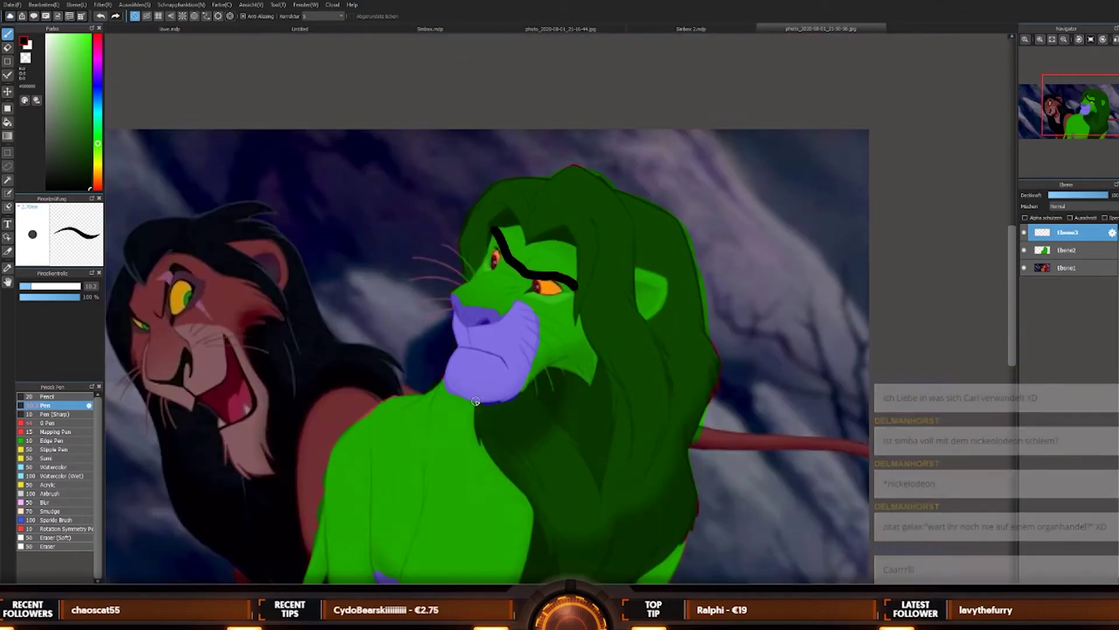
scroll(508, 261, "up", 4)
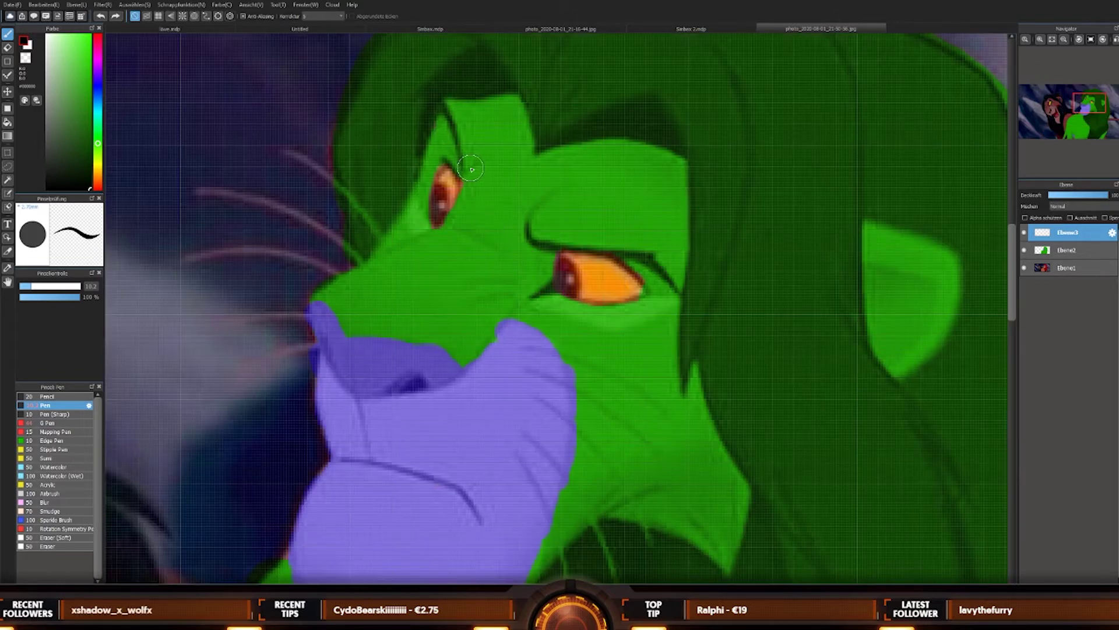
Step: Draw a thick black brow over both of the front lion's eyes and extend its far end up to the hairline
mouse_move(466, 163)
left_mouse_down()
mouse_move(541, 237)
mouse_move(614, 245)
mouse_move(683, 287)
left_mouse_up()
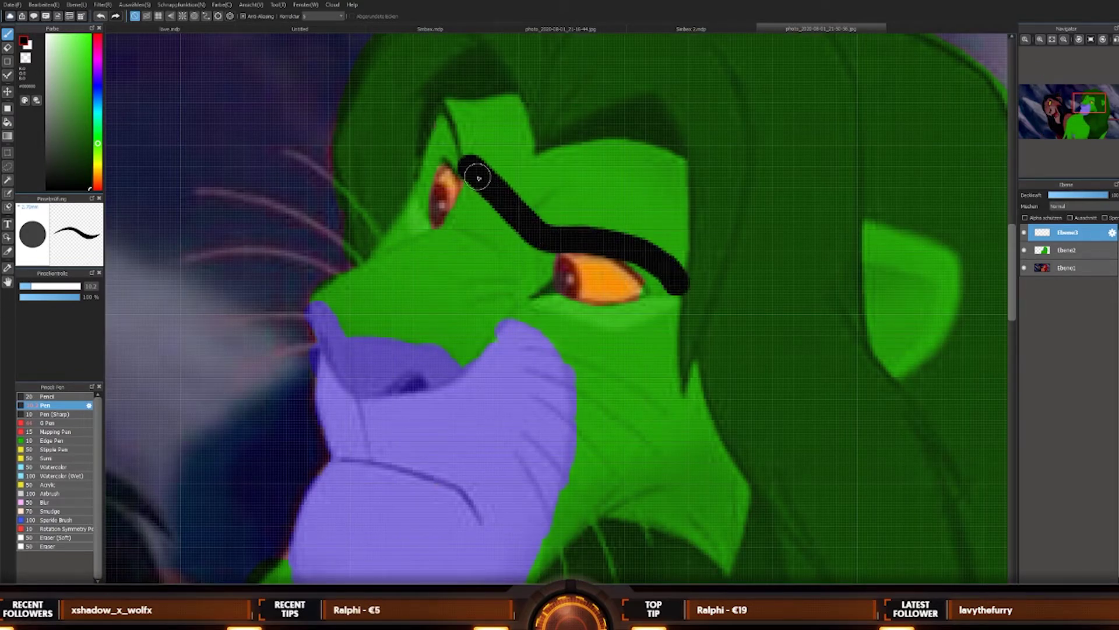
left_click_drag(478, 178, 442, 108)
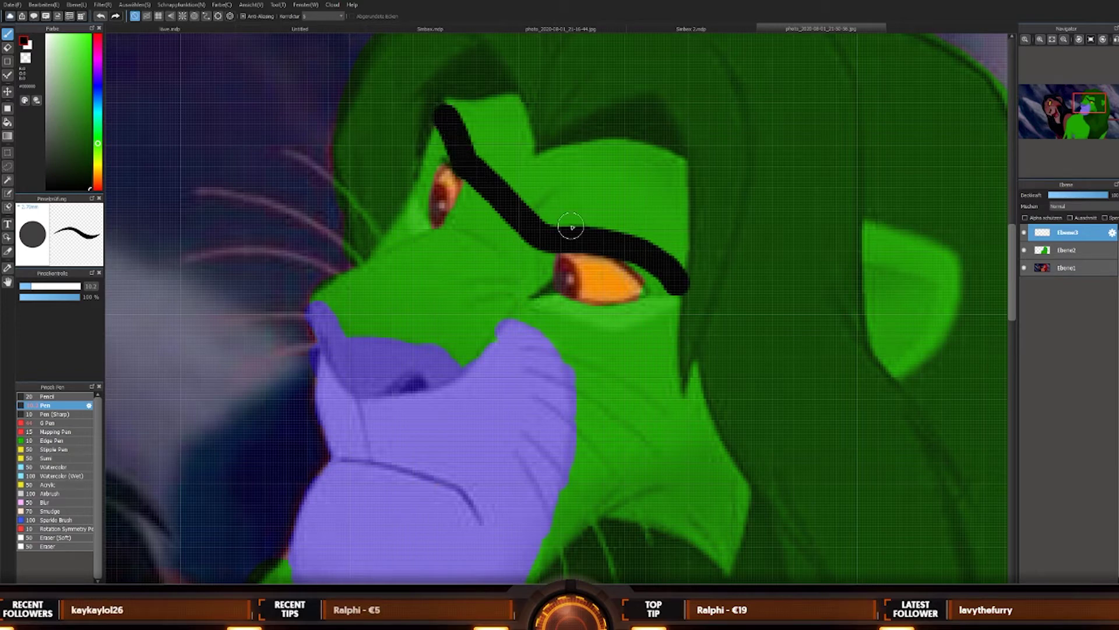
key("ctrl+0")
scroll(662, 276, "down", 2)
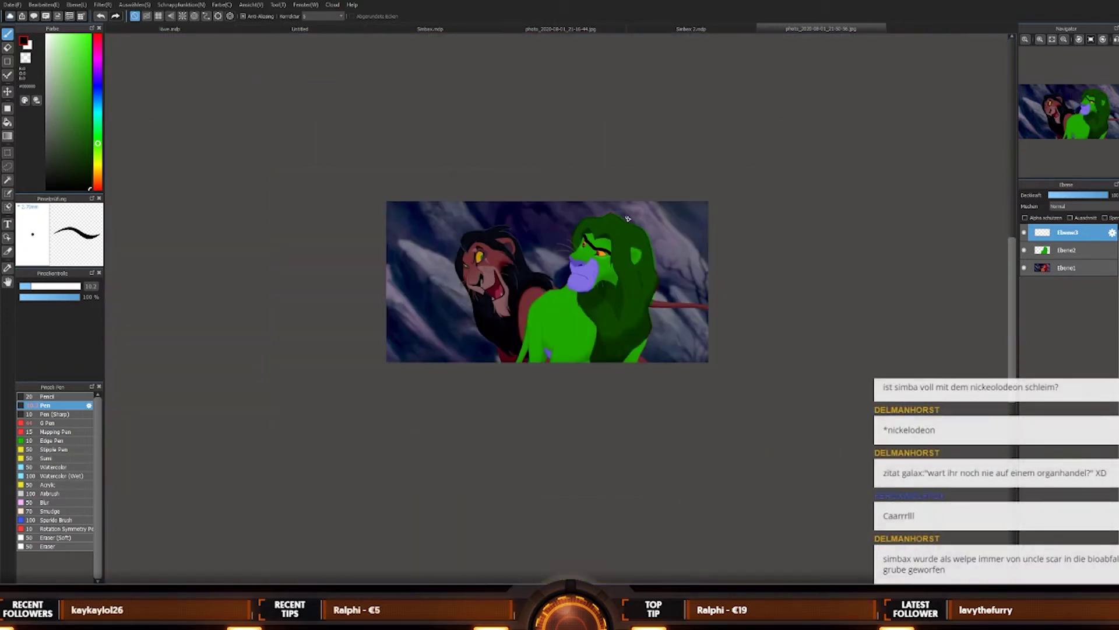
scroll(619, 215, "up", 4)
scroll(613, 222, "down", 2)
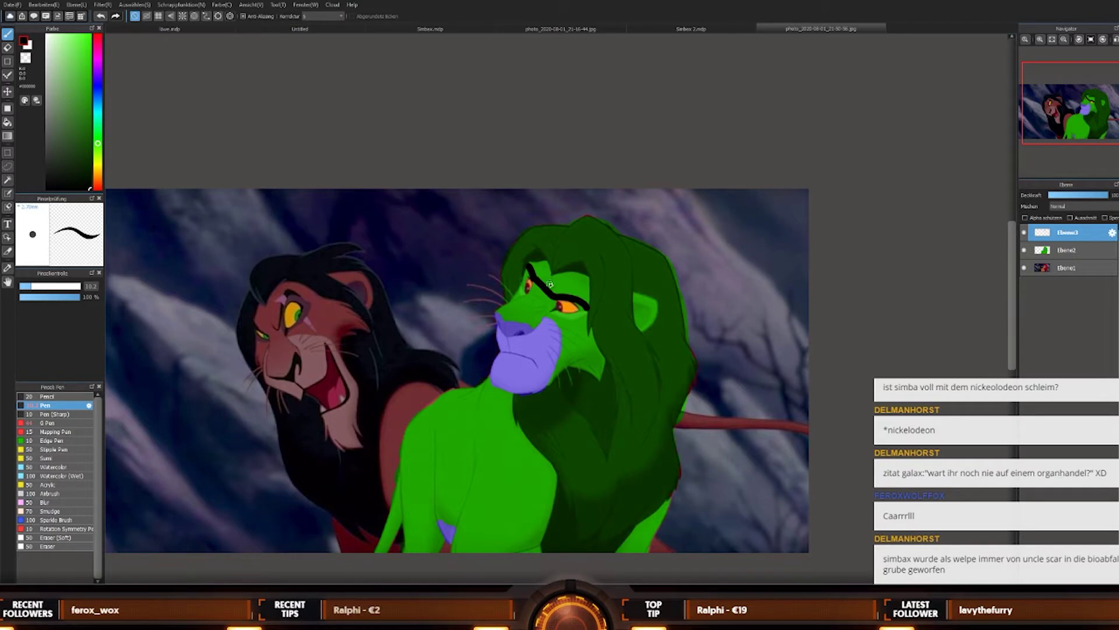
Step: Paint a short white scar stroke below the front lion's near eye and a curved one above the brow
scroll(550, 284, "down", 1)
scroll(550, 284, "up", 3)
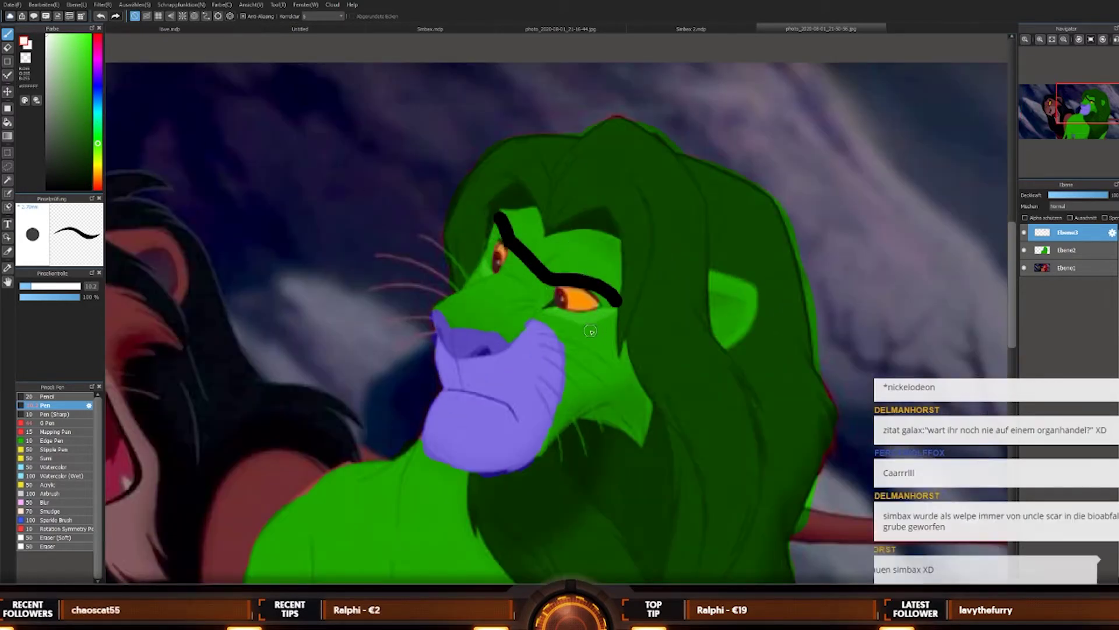
scroll(569, 315, "up", 1)
left_click_drag(570, 315, 575, 352)
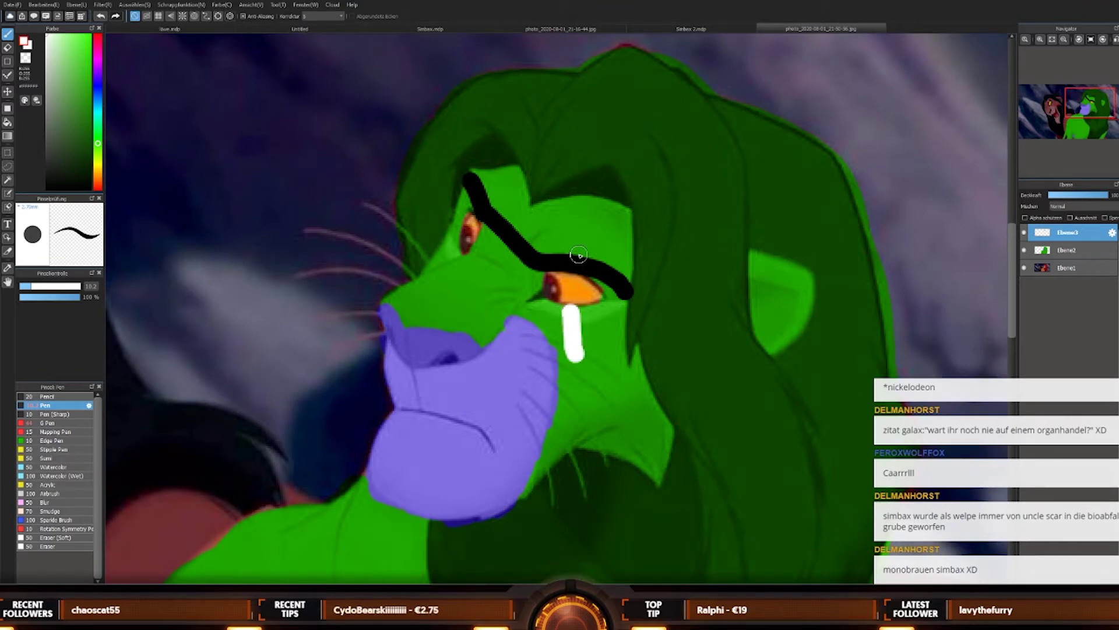
left_click_drag(578, 254, 615, 208)
scroll(601, 373, "down", 1)
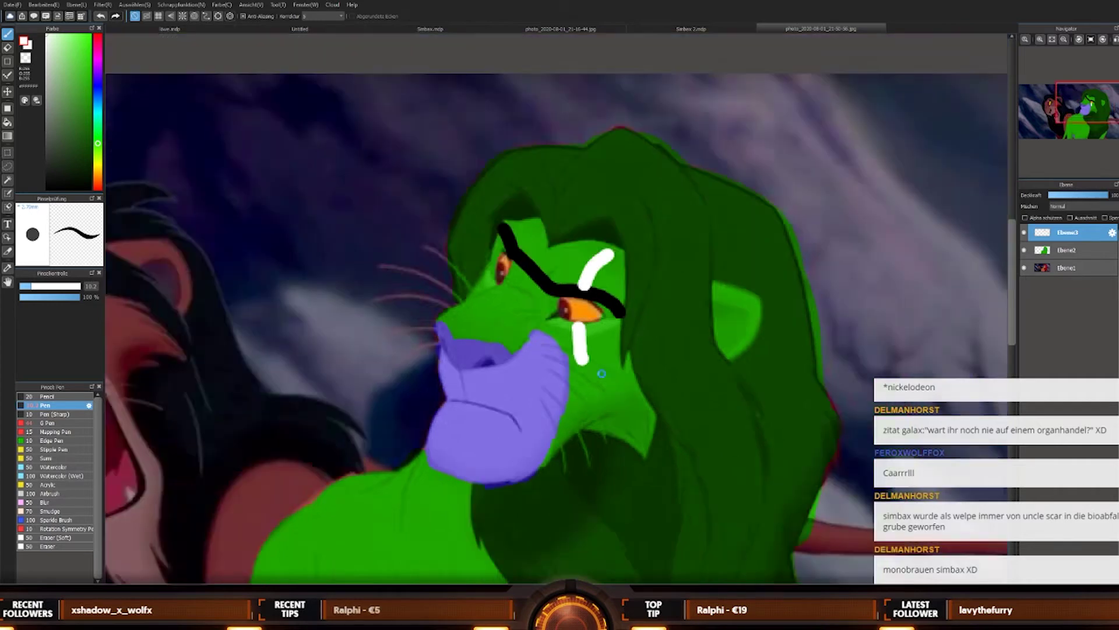
scroll(601, 373, "down", 3)
scroll(600, 402, "up", 4)
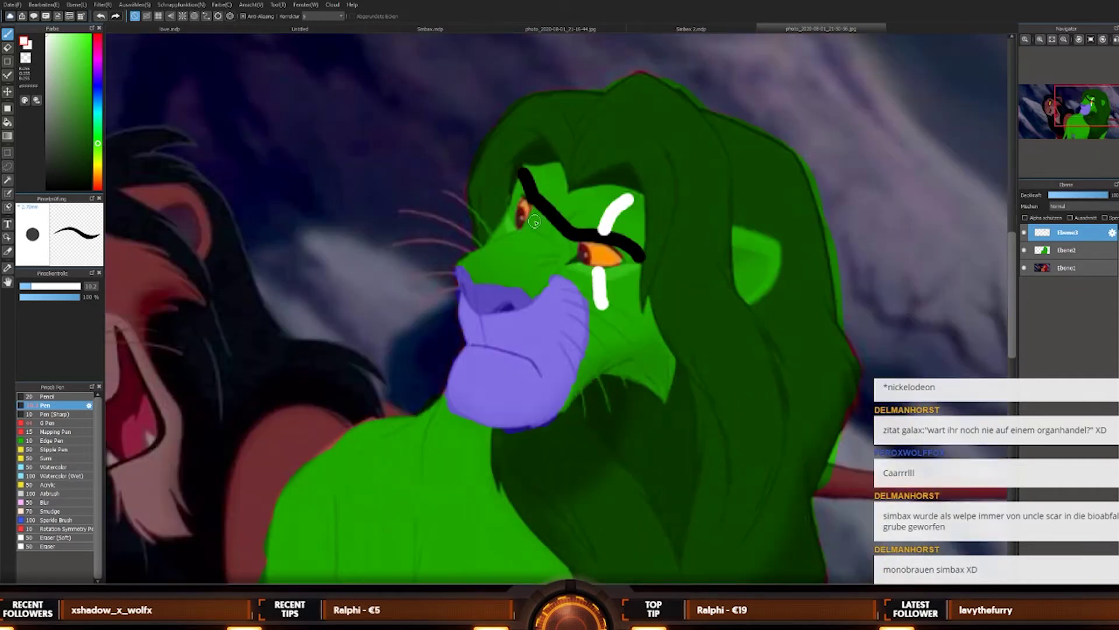
Step: Sample the red of the forehead mark in the cub picture and return to the two-lion picture
left_click(465, 29)
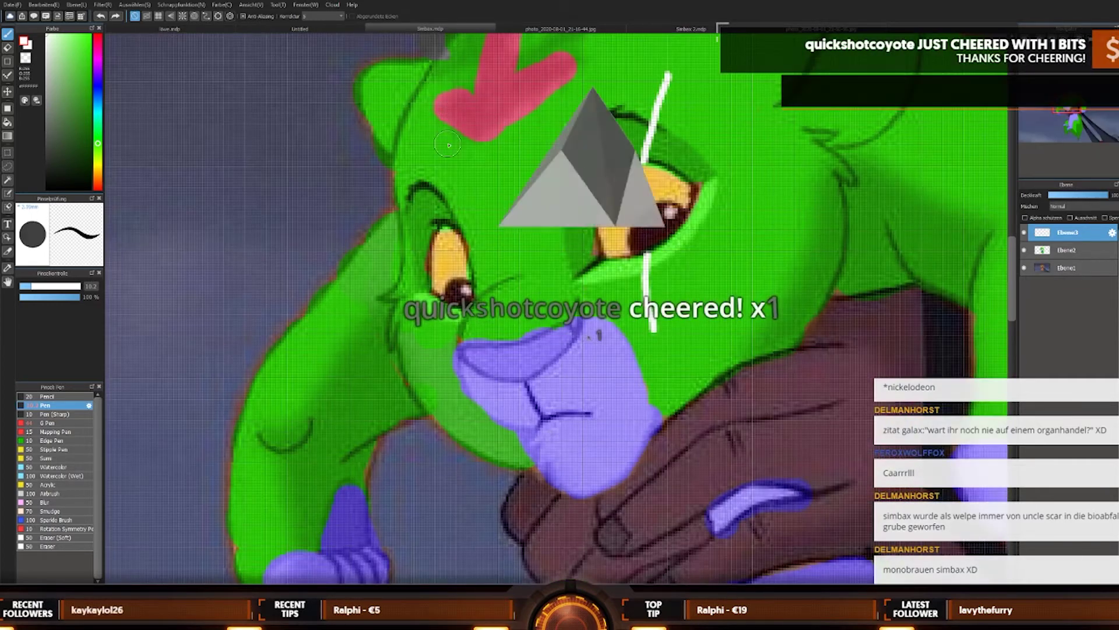
left_click(506, 101, "alt")
key("ctrl+Tab")
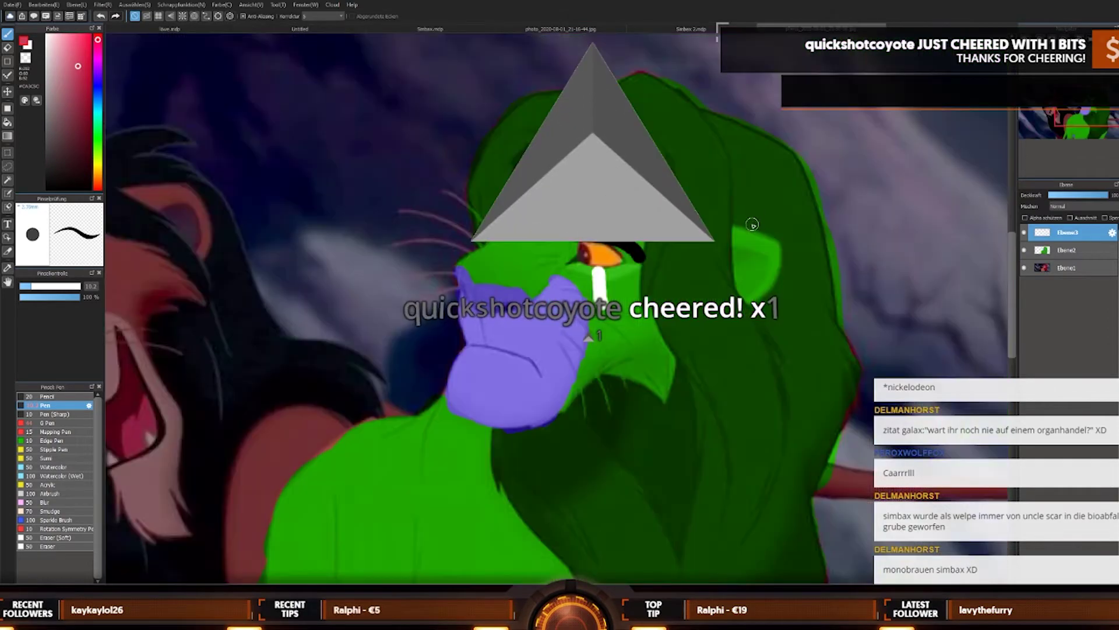
scroll(565, 244, "up", 3)
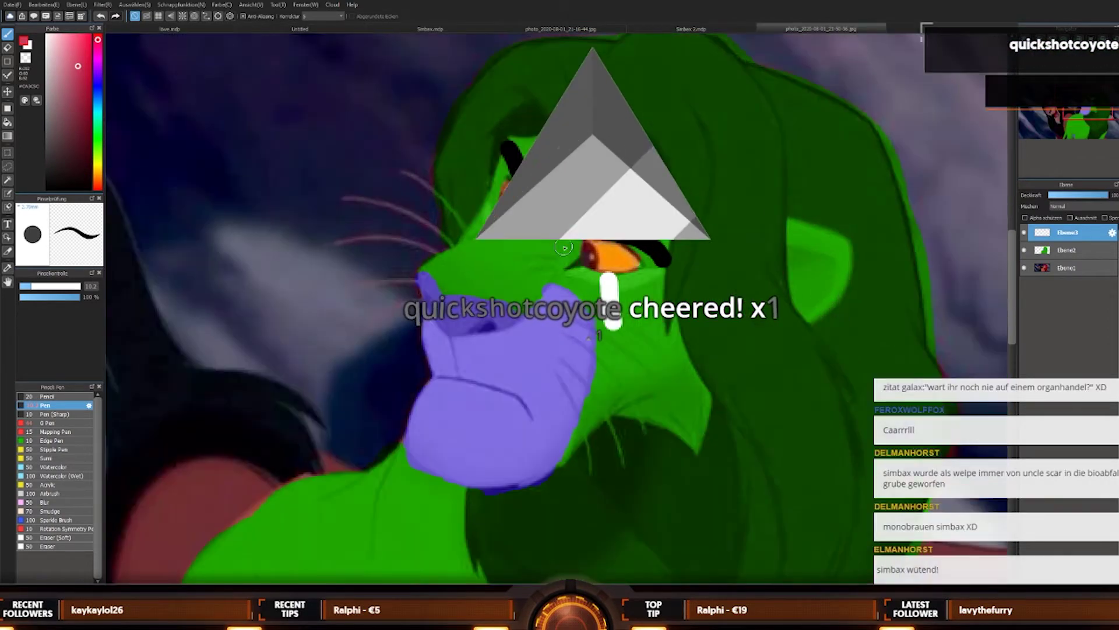
scroll(602, 267, "down", 4)
scroll(602, 266, "up", 5)
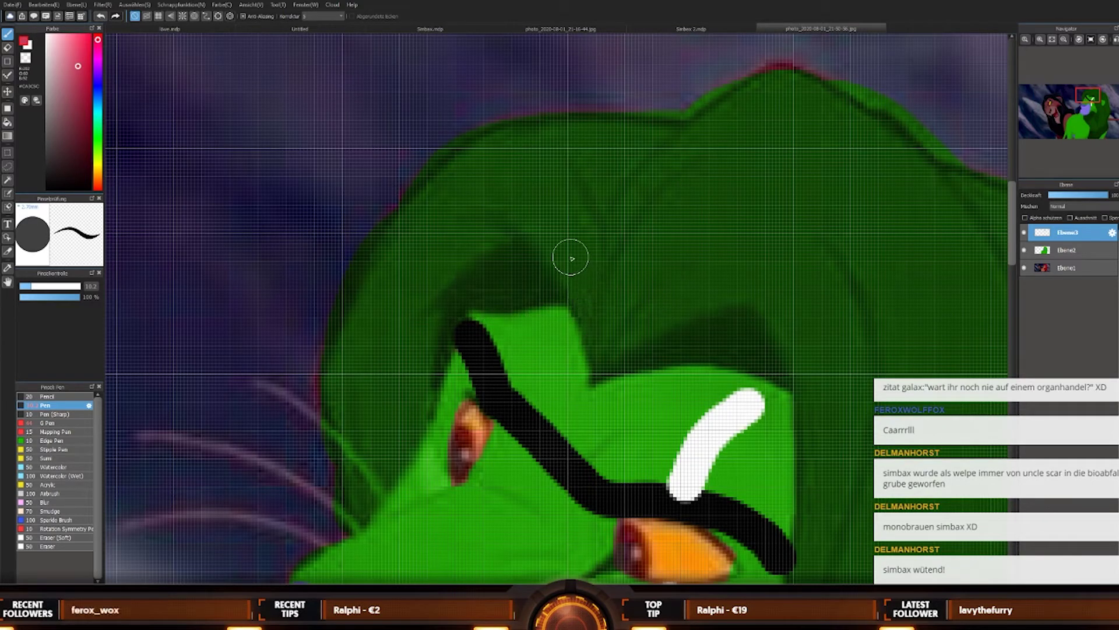
Step: Try a red arrow-shaped mark on the front lion's forehead, with its point at the hairline above the brow
mouse_move(579, 277)
left_mouse_down()
mouse_move(609, 360)
mouse_move(758, 333)
left_mouse_up()
mouse_move(626, 347)
left_mouse_down()
mouse_move(681, 240)
mouse_move(774, 180)
mouse_move(734, 196)
mouse_move(624, 350)
mouse_move(698, 242)
mouse_move(788, 177)
mouse_move(657, 333)
left_mouse_up()
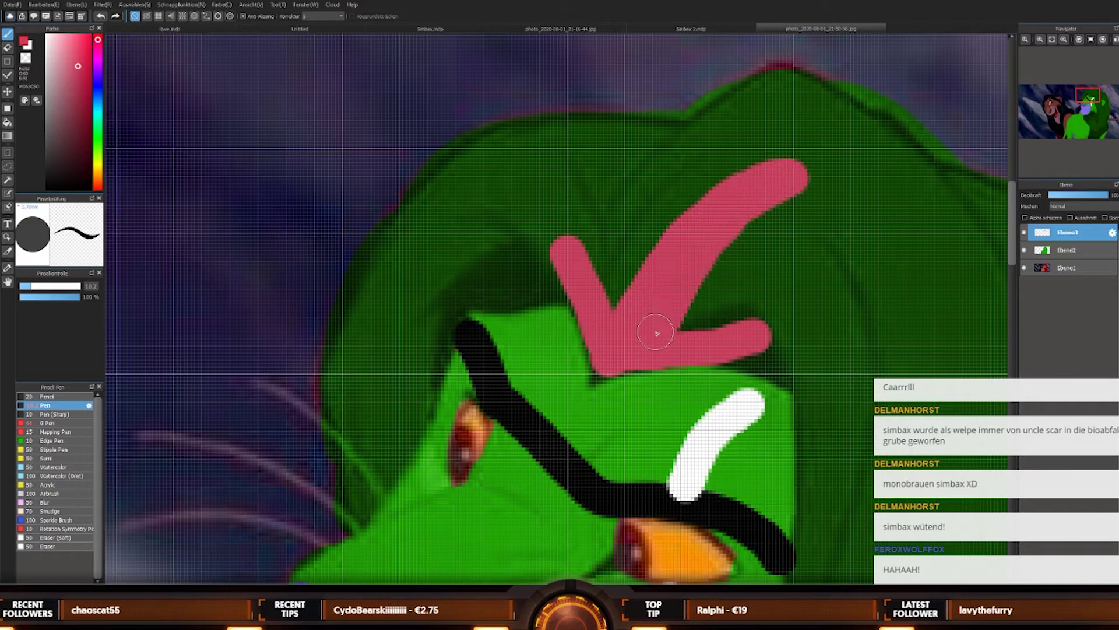
scroll(703, 243, "down", 5)
scroll(702, 242, "up", 5)
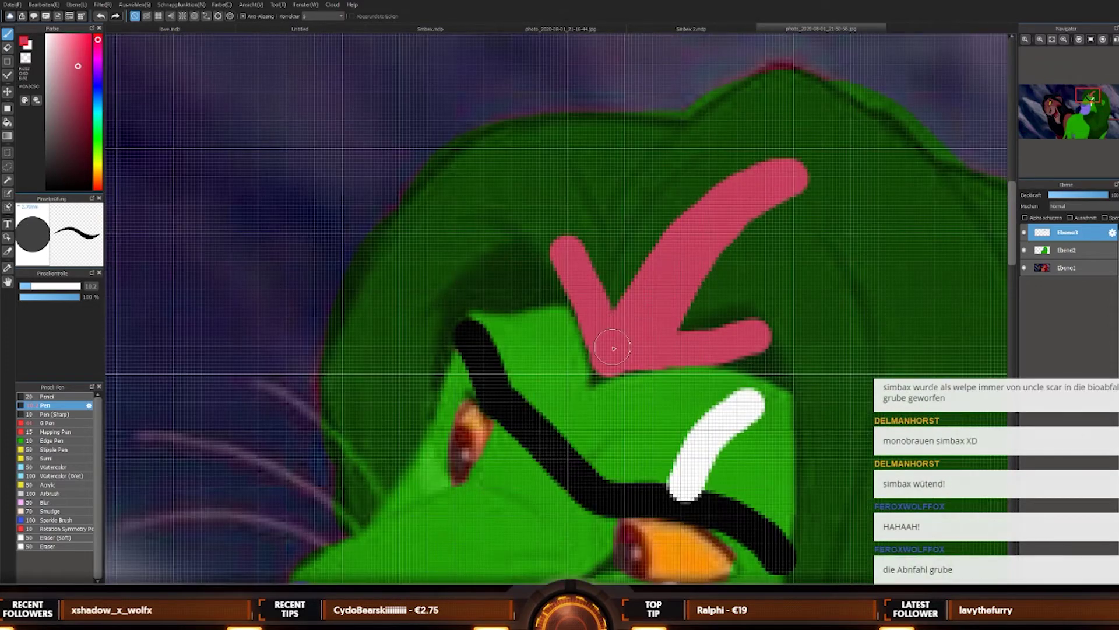
scroll(712, 231, "down", 5)
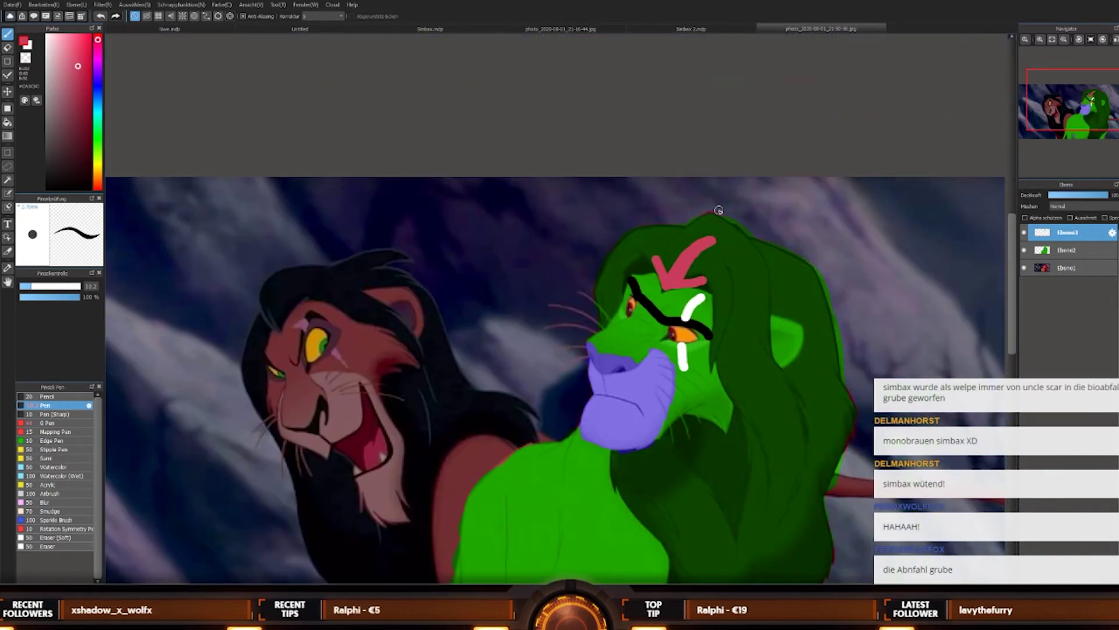
scroll(718, 210, "down", 5)
scroll(769, 217, "up", 5)
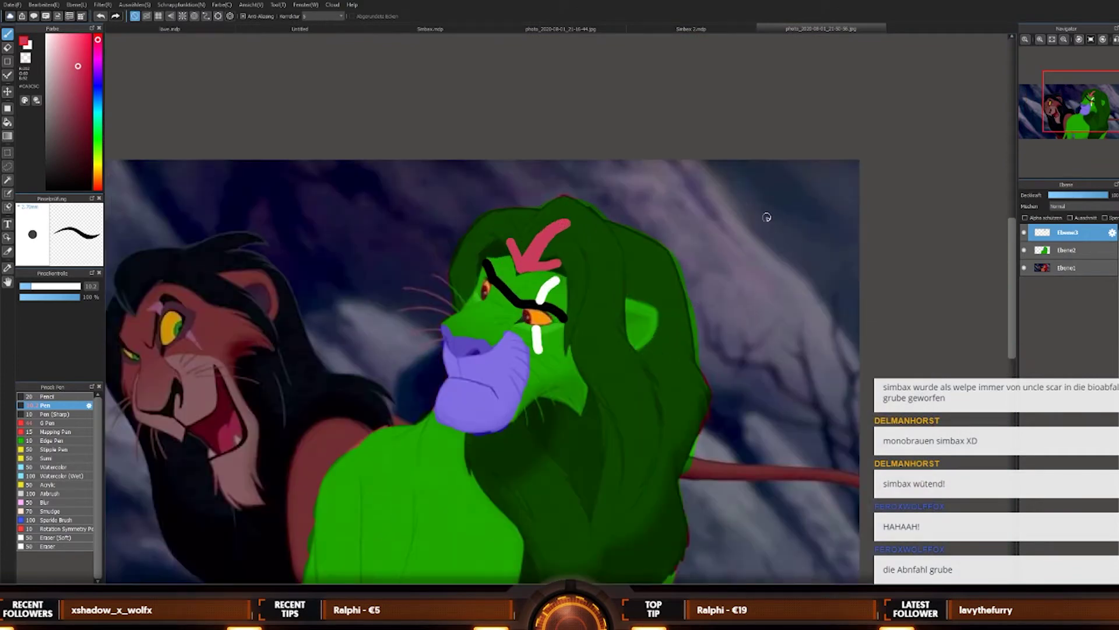
scroll(734, 229, "down", 5)
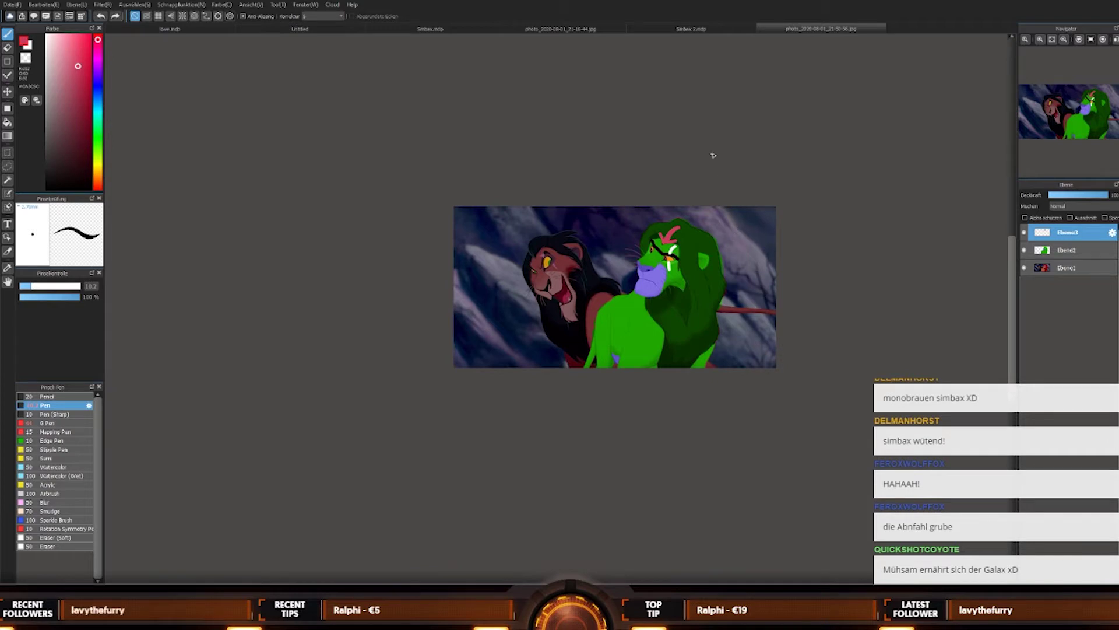
scroll(725, 170, "up", 5)
Step: Undo all the strokes of the red forehead mark
key("ctrl+z")
key("ctrl+z")
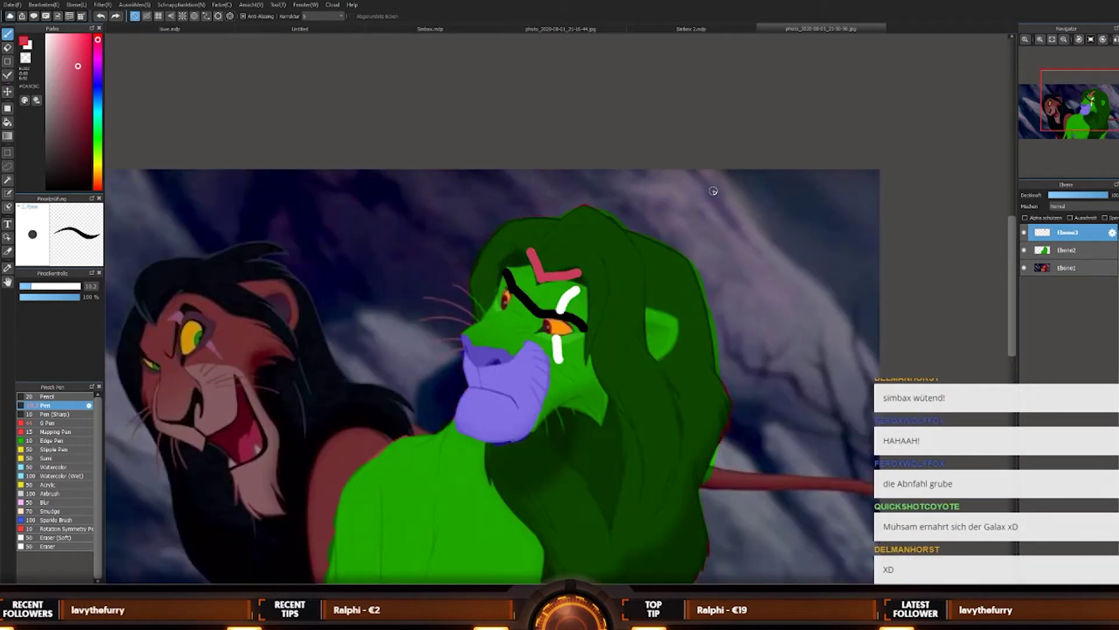
scroll(499, 290, "up", 3)
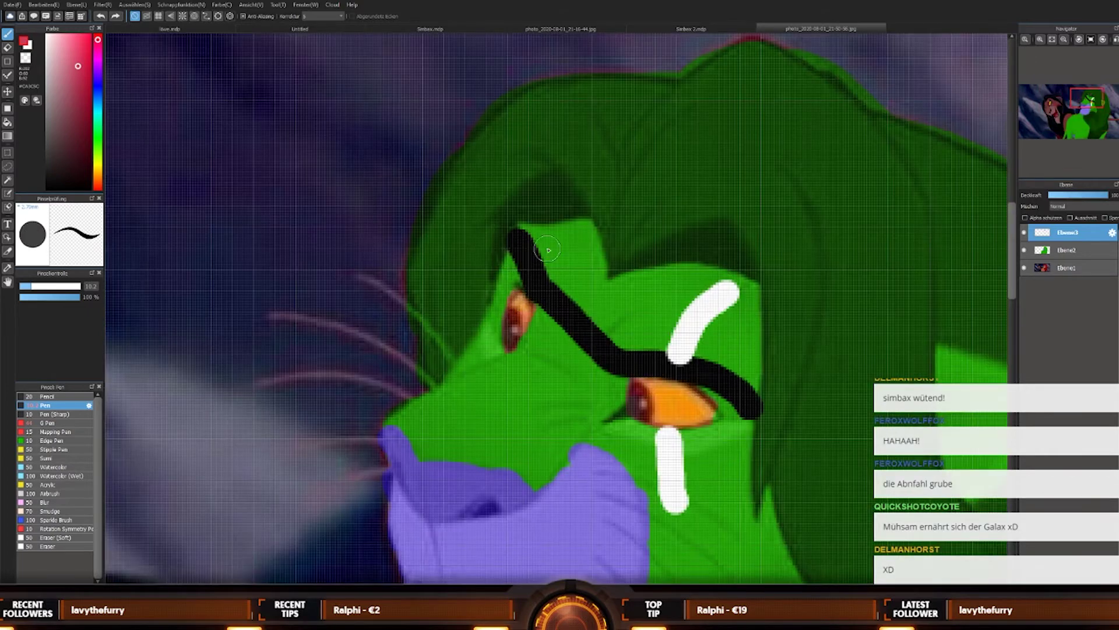
scroll(603, 247, "down", 4)
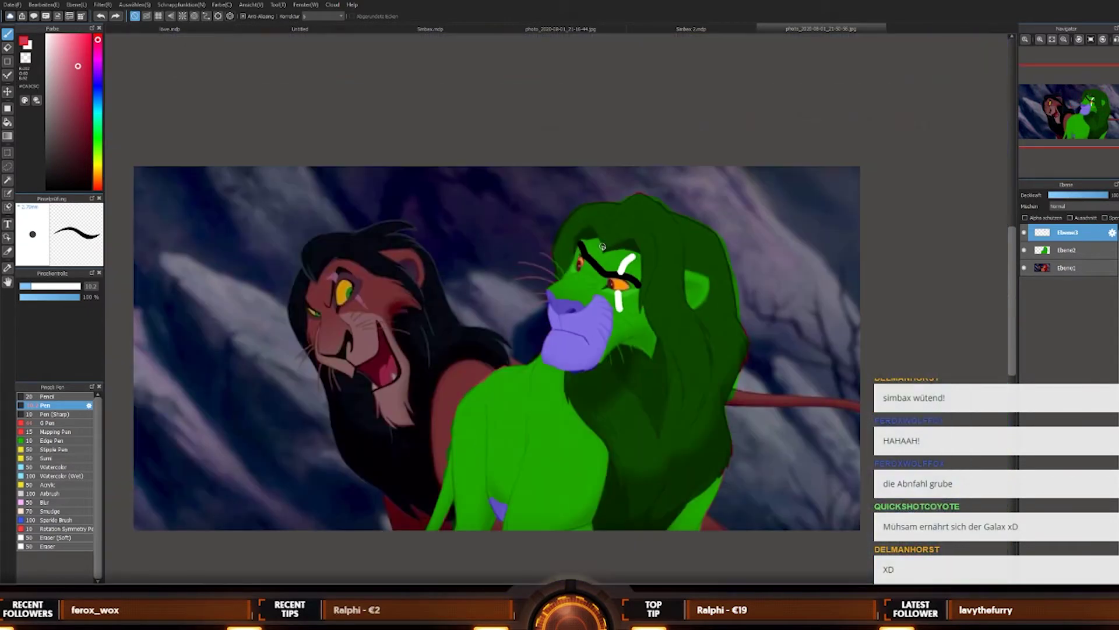
scroll(603, 247, "down", 3)
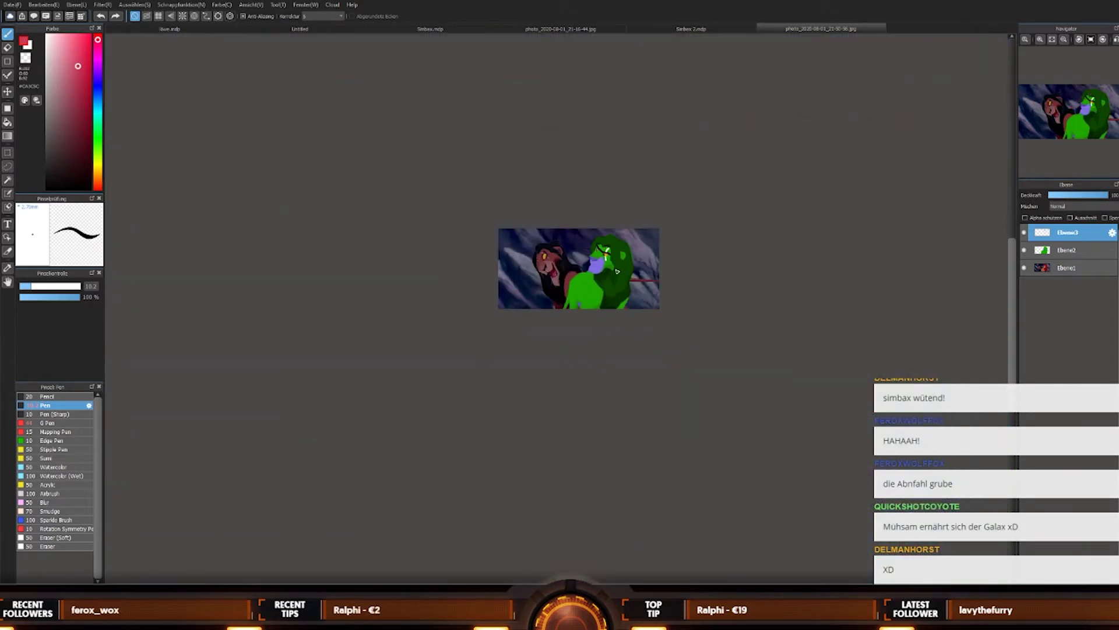
Step: Sample the white from the scar above the near eye and extend that stroke down over the black brow
scroll(618, 271, "up", 3)
scroll(538, 156, "up", 4)
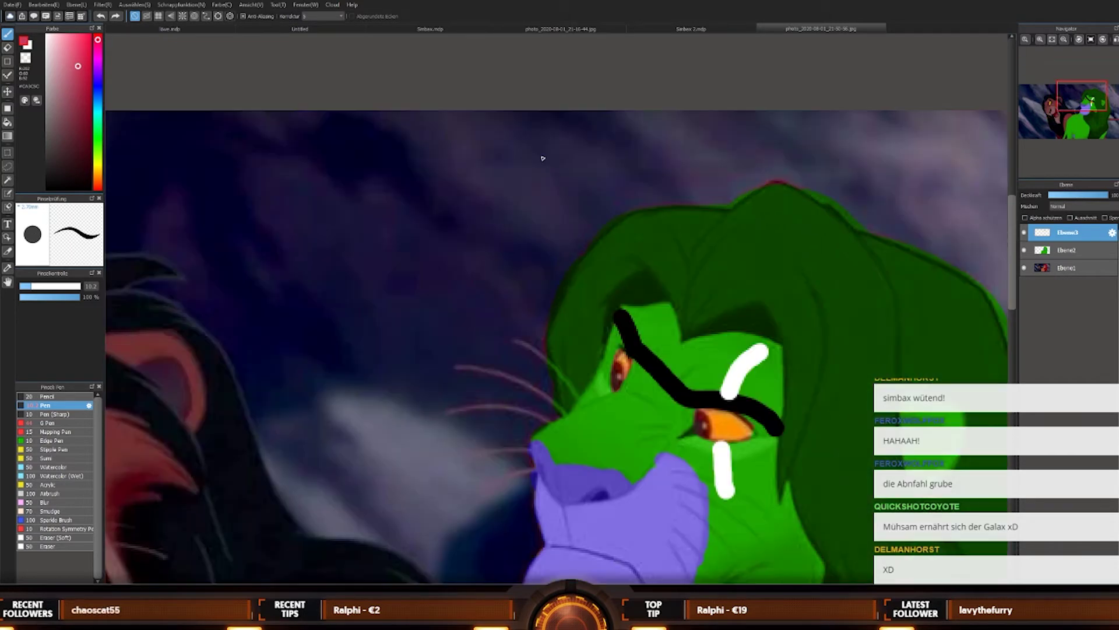
left_click(731, 388, "alt")
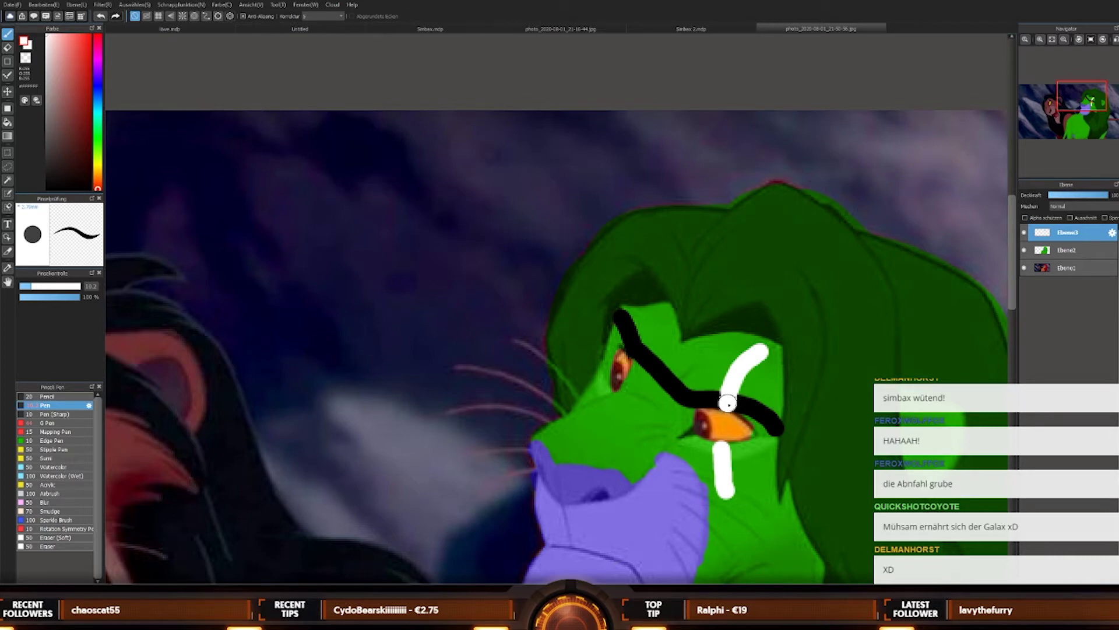
scroll(728, 402, "down", 5)
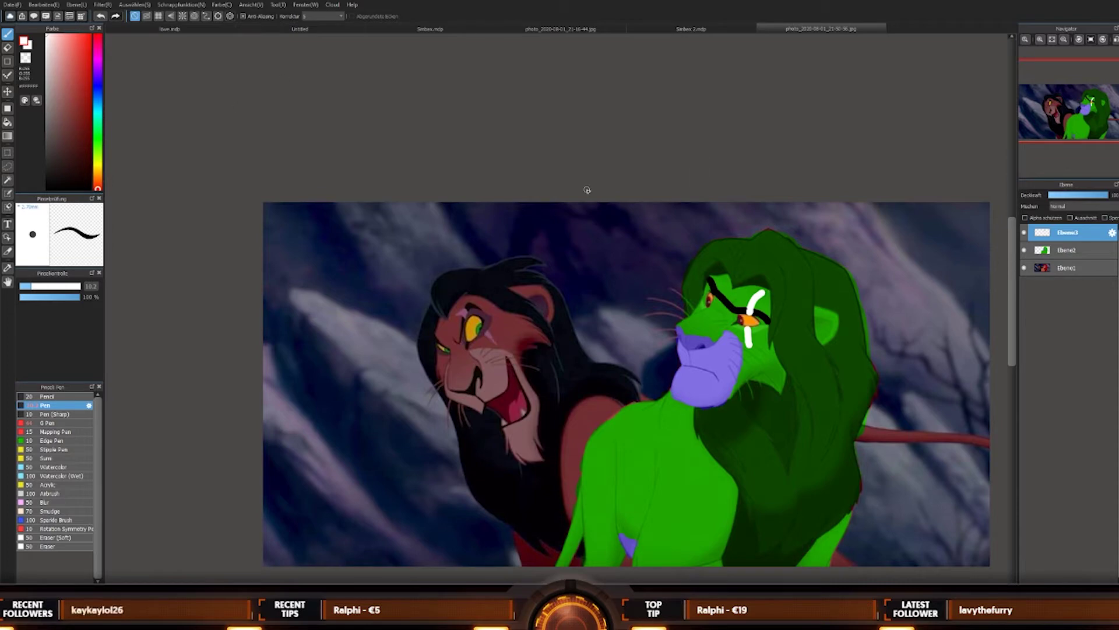
scroll(758, 320, "up", 3)
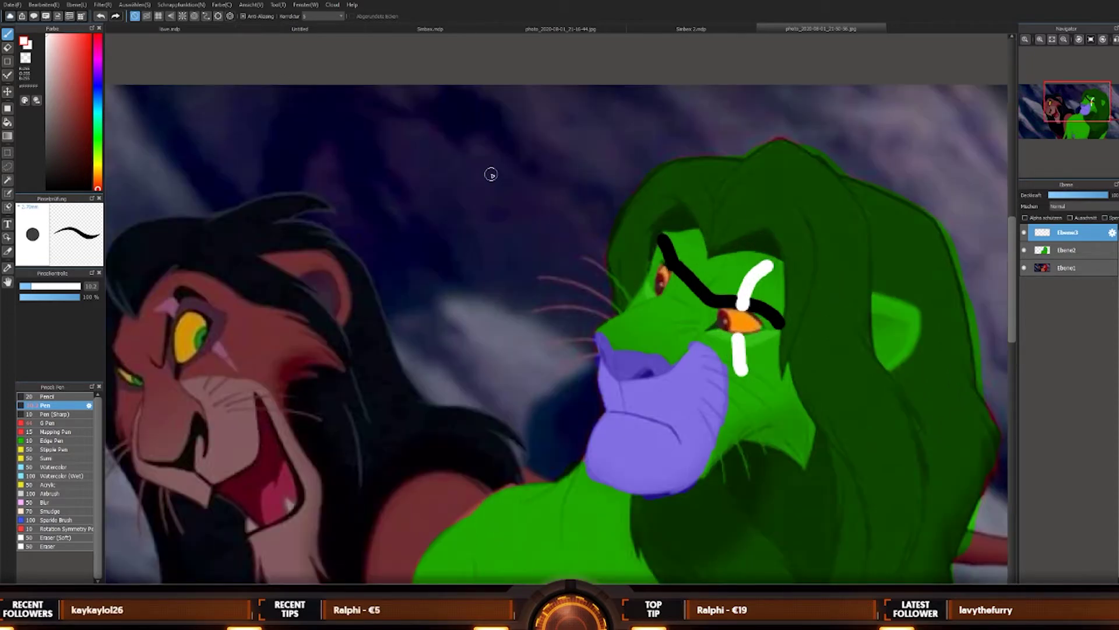
scroll(491, 174, "down", 5)
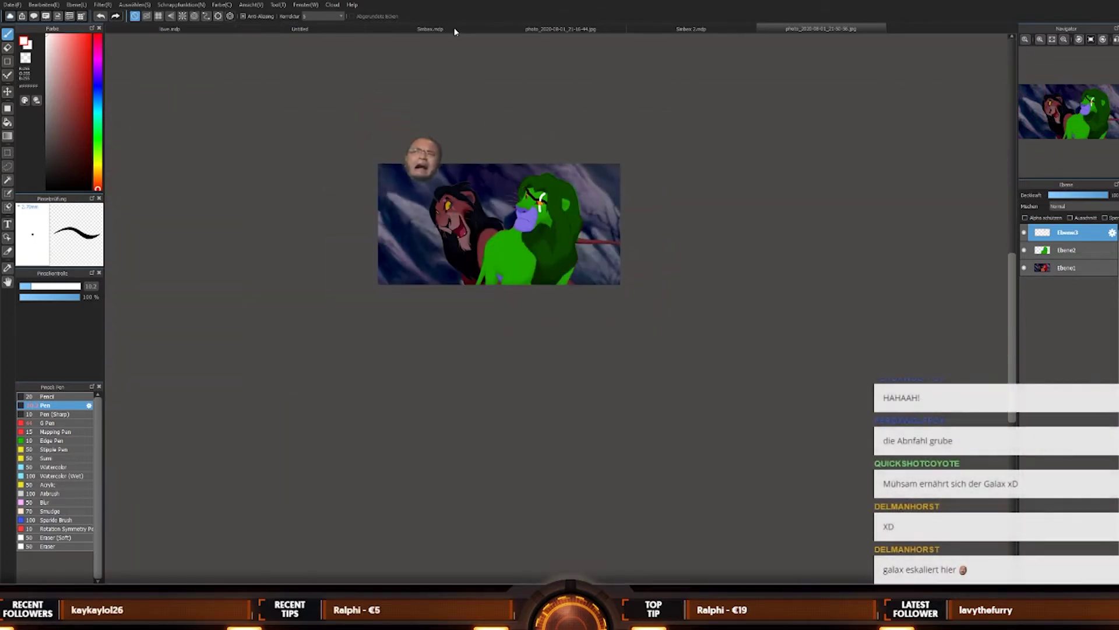
left_click(668, 31)
key("ctrl+Tab")
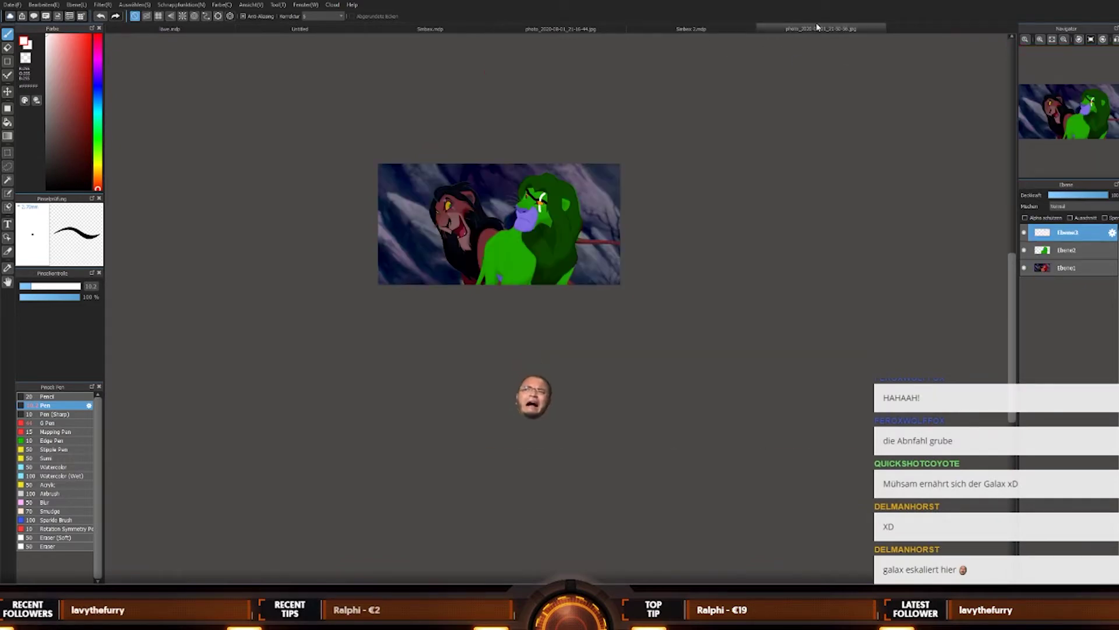
scroll(469, 265, "up", 5)
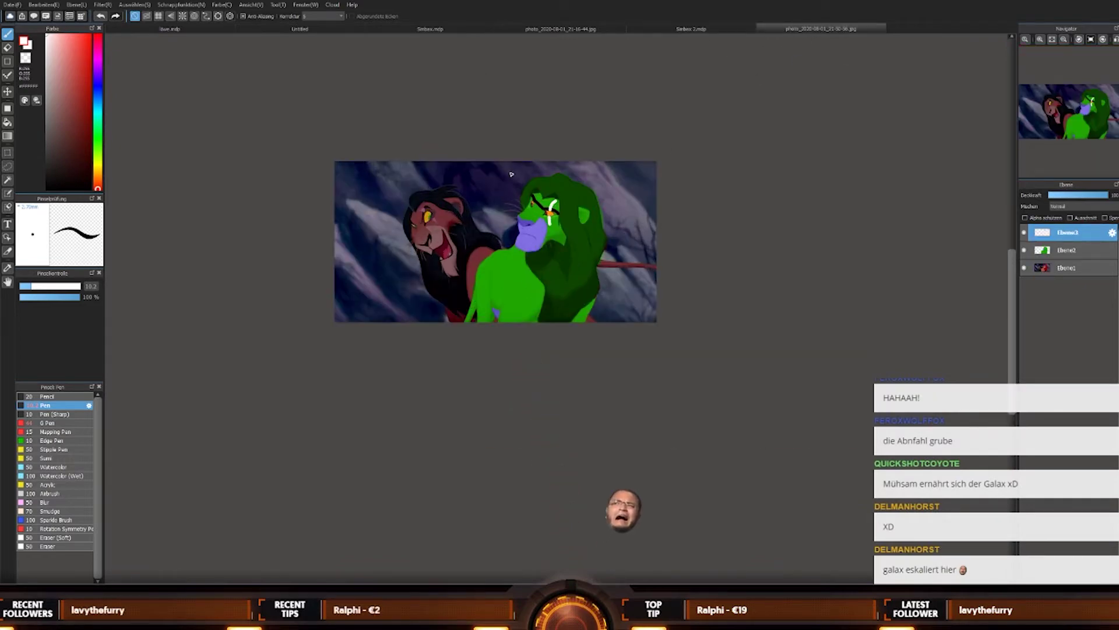
scroll(511, 174, "down", 5)
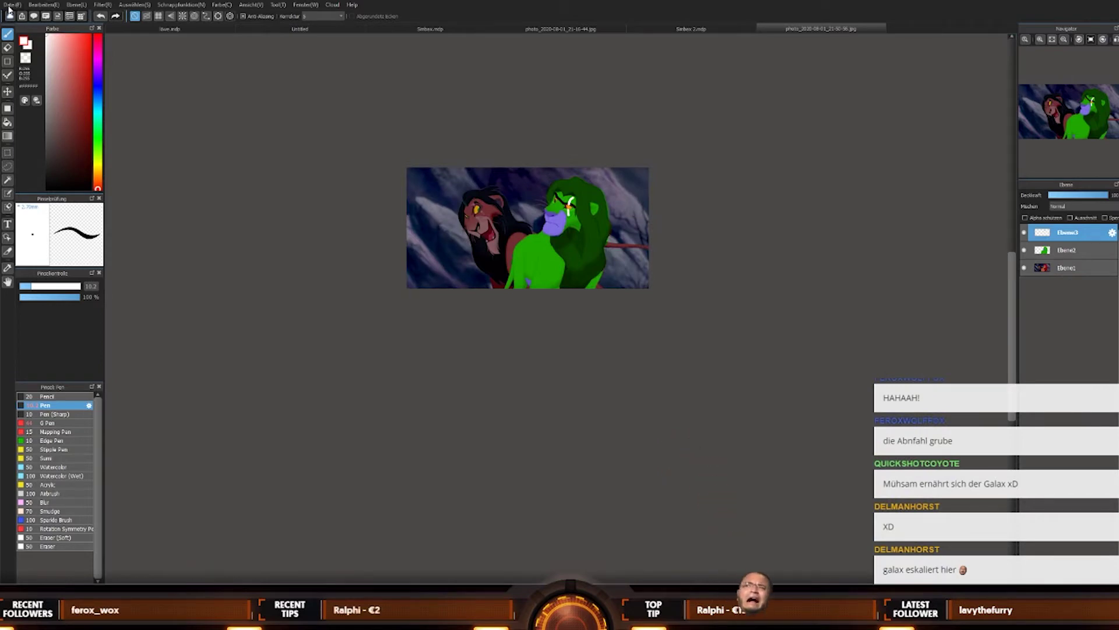
Step: Sample the red of the cub's forehead arrow in the cub picture and return to the two-lion picture
scroll(563, 178, "up", 2)
scroll(562, 178, "up", 2)
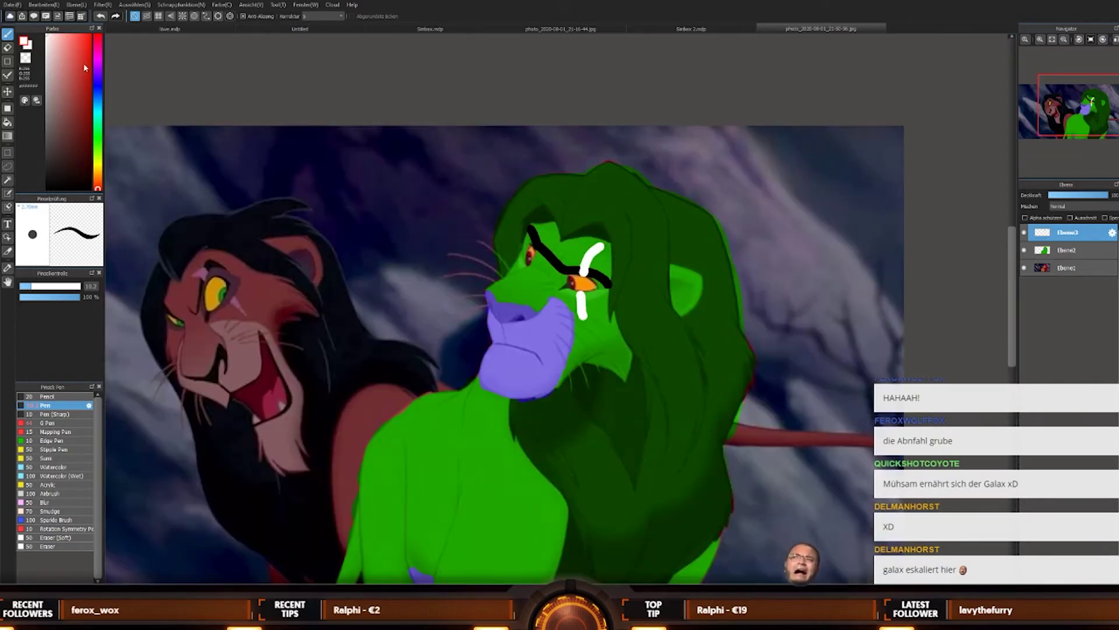
scroll(511, 80, "up", 3)
scroll(511, 80, "down", 1)
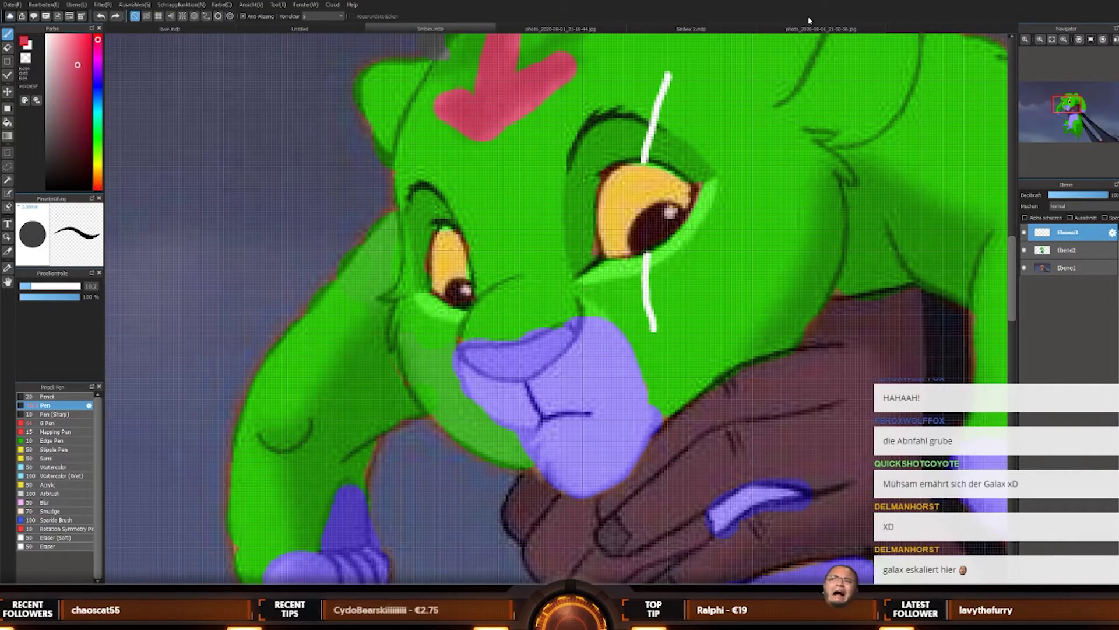
key("ctrl+Tab")
Step: Paint a red V-shaped mark on the front lion's forehead, just below the hairline and above the black brow
scroll(565, 241, "up", 3)
scroll(565, 240, "up", 2)
mouse_move(438, 197)
left_mouse_down()
mouse_move(462, 260)
mouse_move(553, 243)
mouse_move(472, 252)
left_mouse_up()
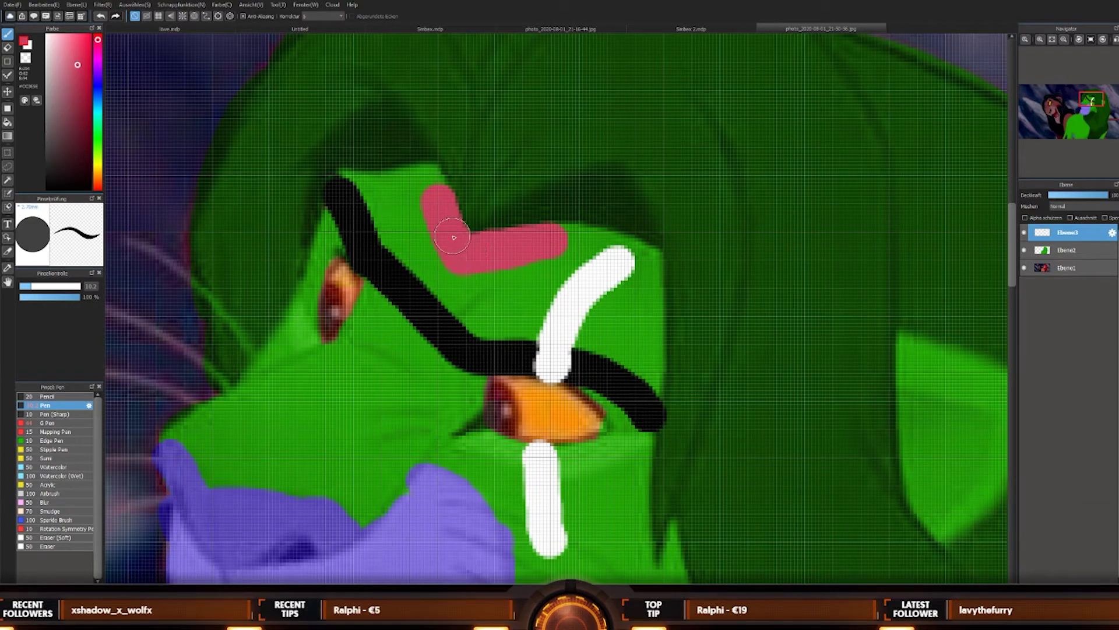
Step: Examine the front lion's face markings both up close and against the whole two-lion picture
scroll(433, 191, "down", 5)
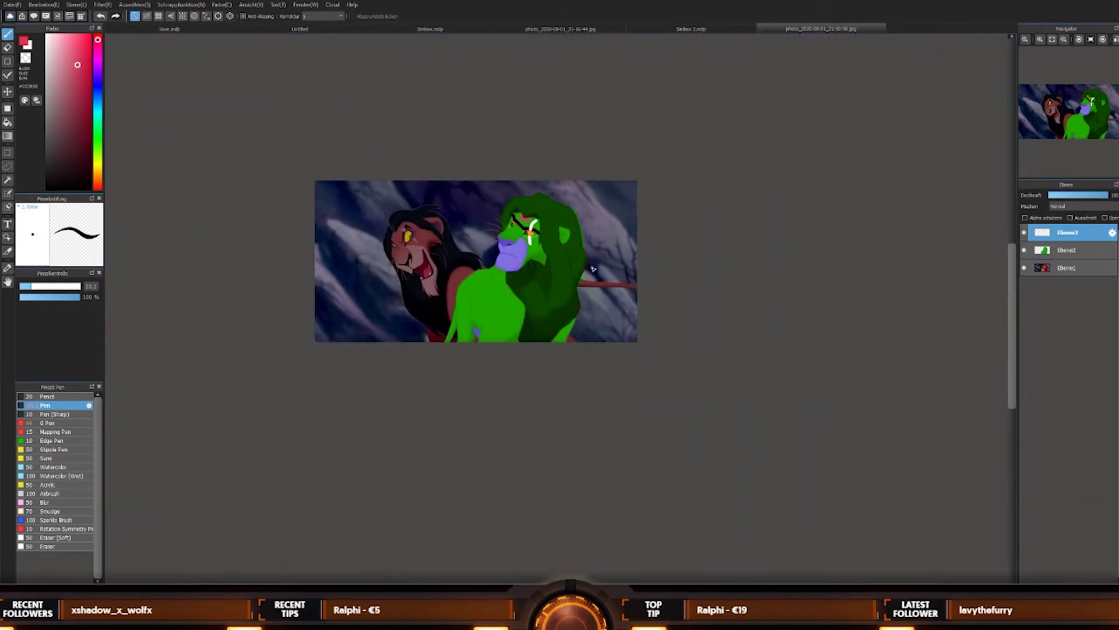
scroll(611, 228, "down", 2)
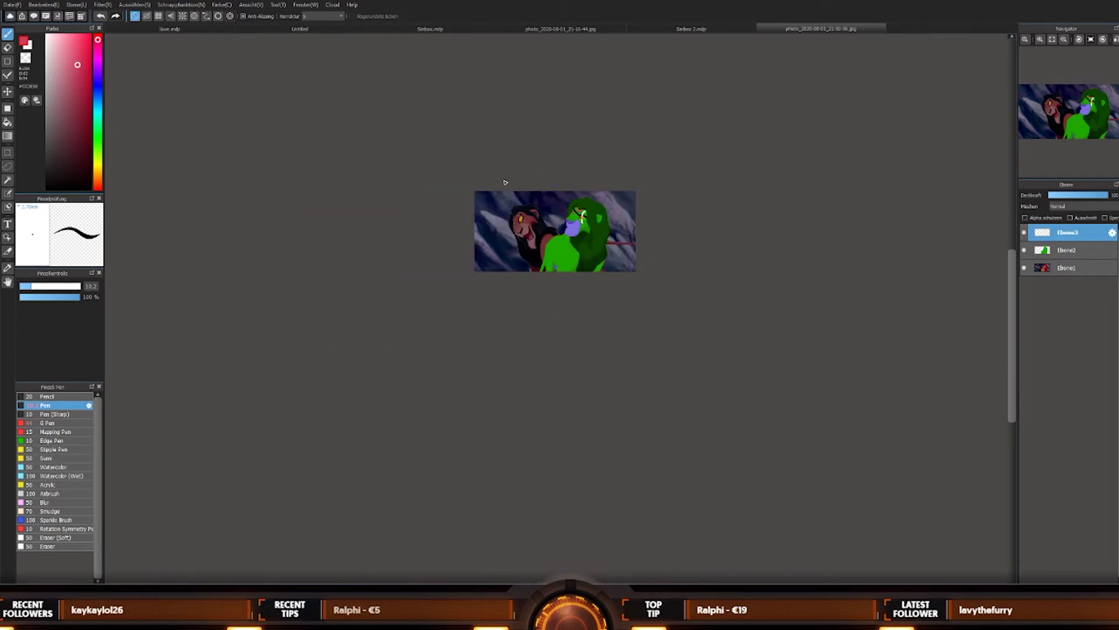
scroll(557, 191, "up", 4)
scroll(503, 179, "up", 1)
scroll(504, 182, "down", 1)
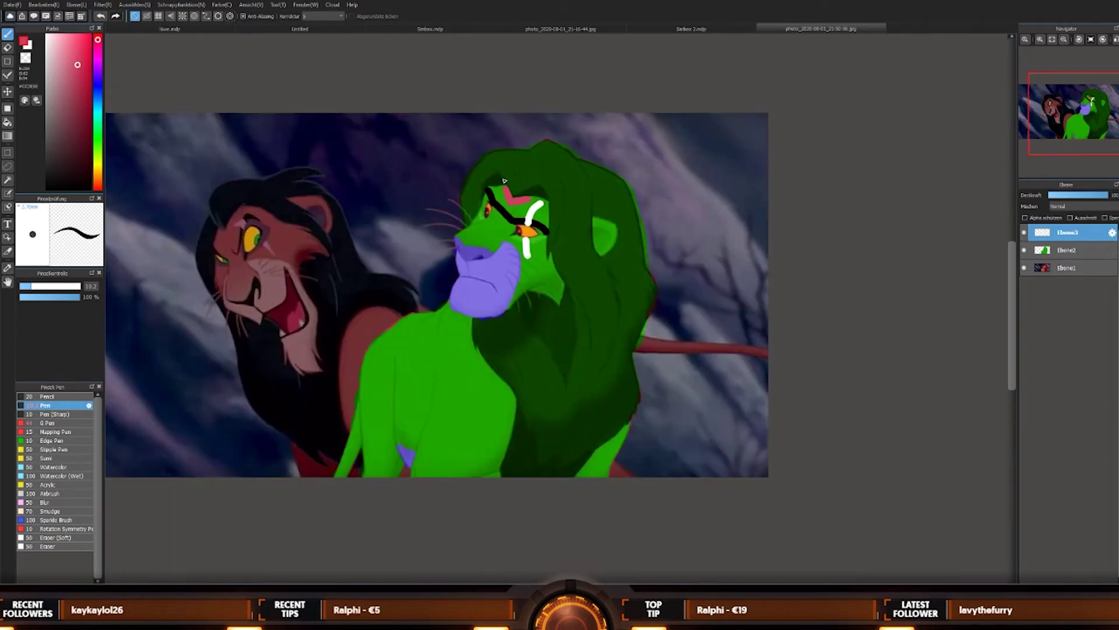
scroll(423, 255, "down", 2)
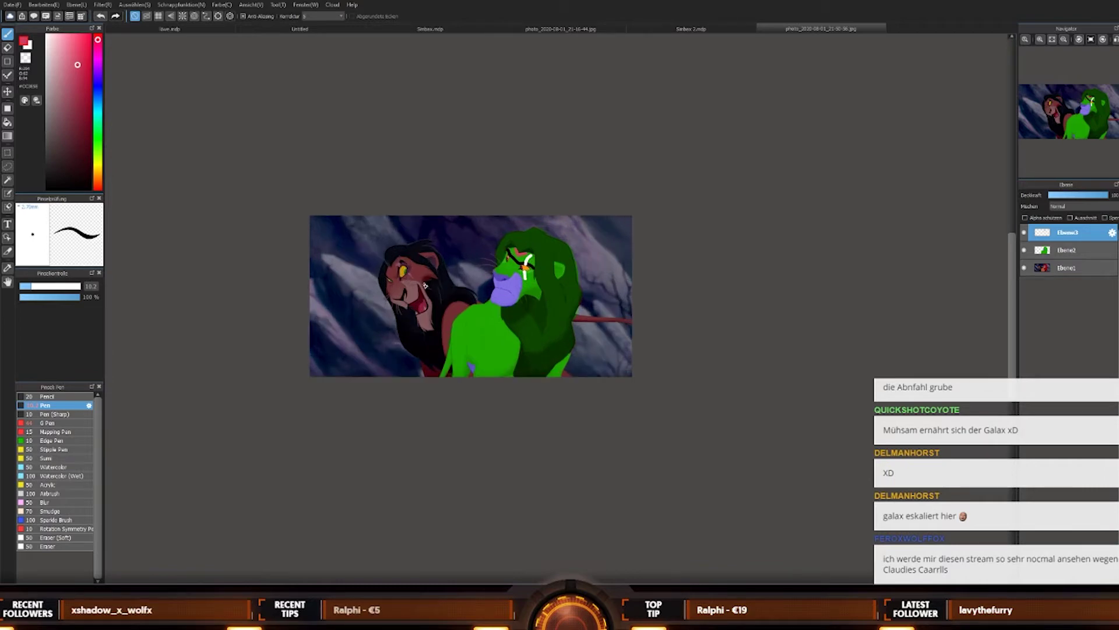
scroll(425, 286, "up", 3)
scroll(477, 271, "down", 3)
scroll(429, 289, "up", 3)
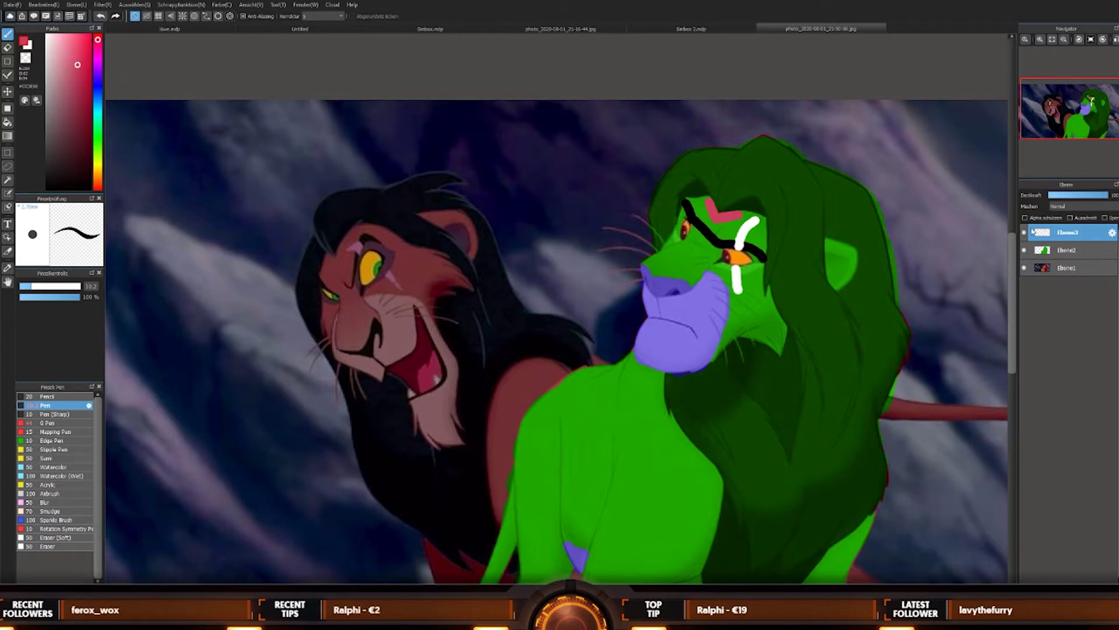
Step: Colour both of the front lion's eyes red on layer Ebene2, and make layer Ebene3 active again
left_click(1054, 250)
scroll(772, 279, "up", 5)
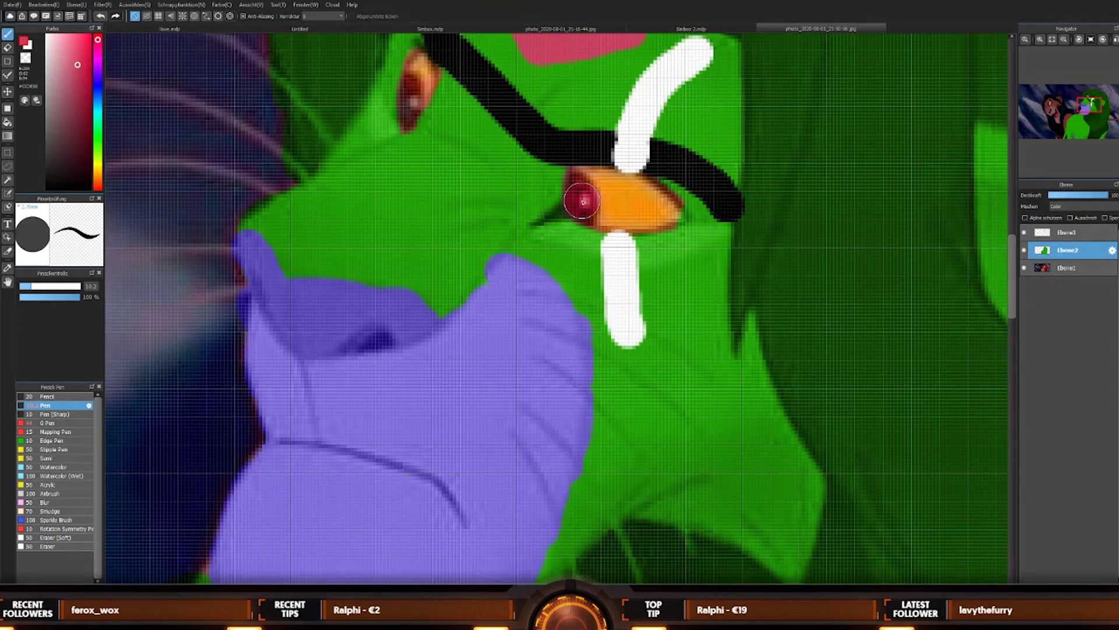
mouse_move(582, 201)
left_mouse_down()
mouse_move(657, 211)
mouse_move(589, 183)
mouse_move(640, 199)
left_mouse_up()
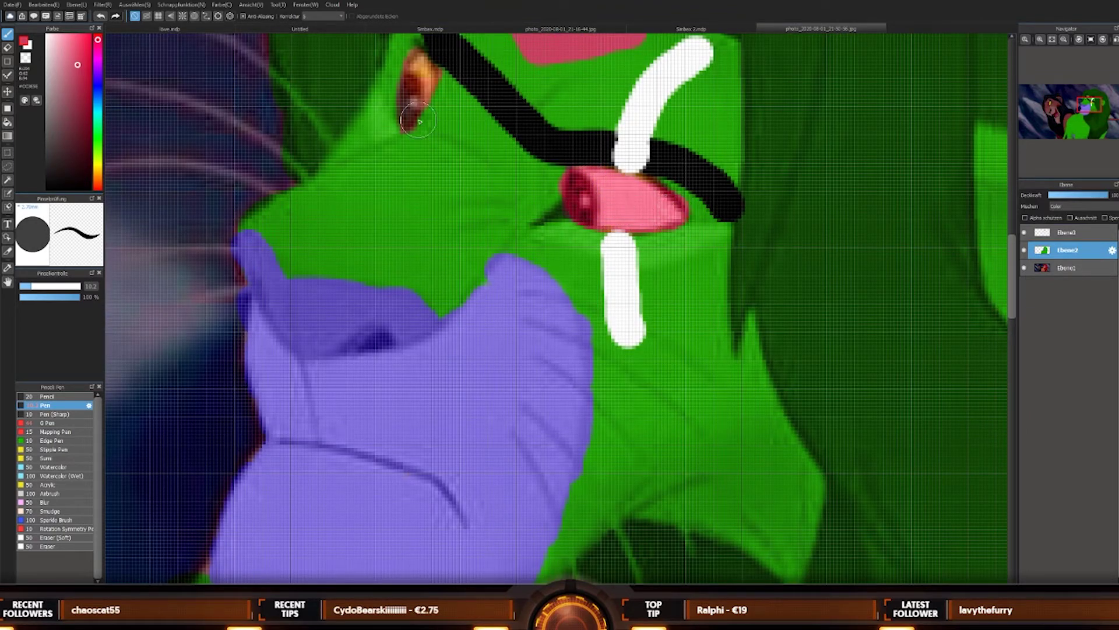
scroll(419, 65, "down", 5)
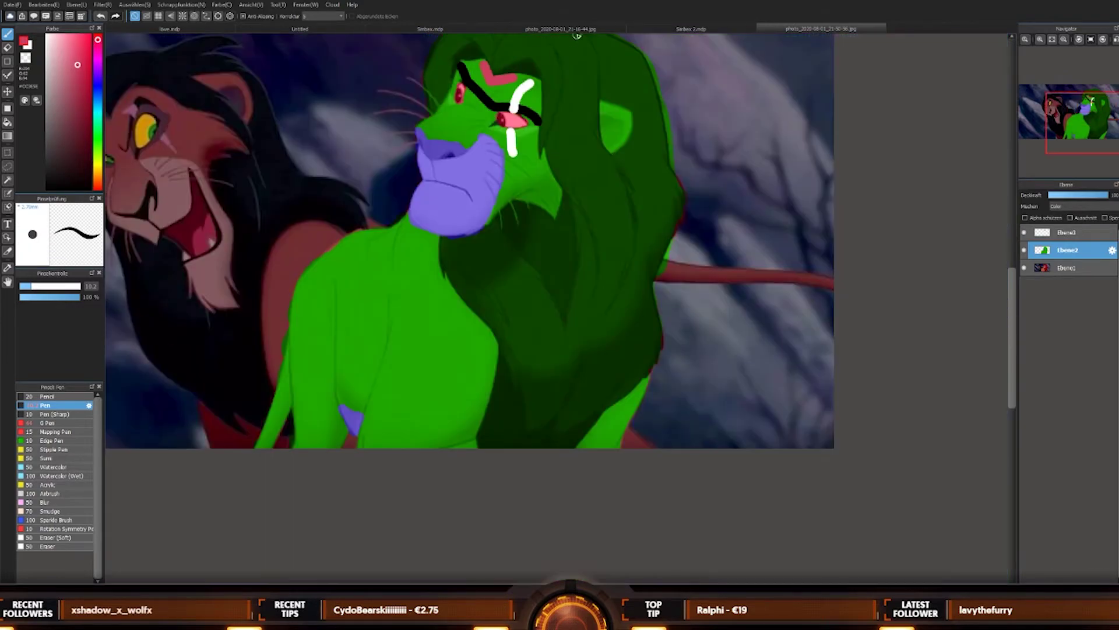
scroll(375, 47, "down", 2)
scroll(324, 51, "up", 1)
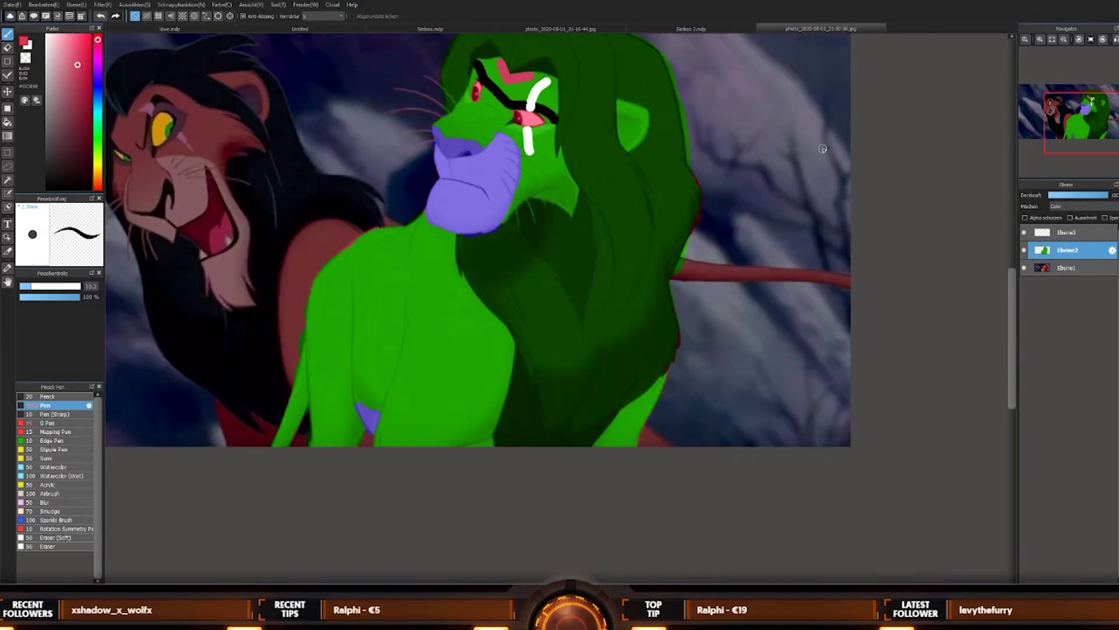
left_click(1052, 233)
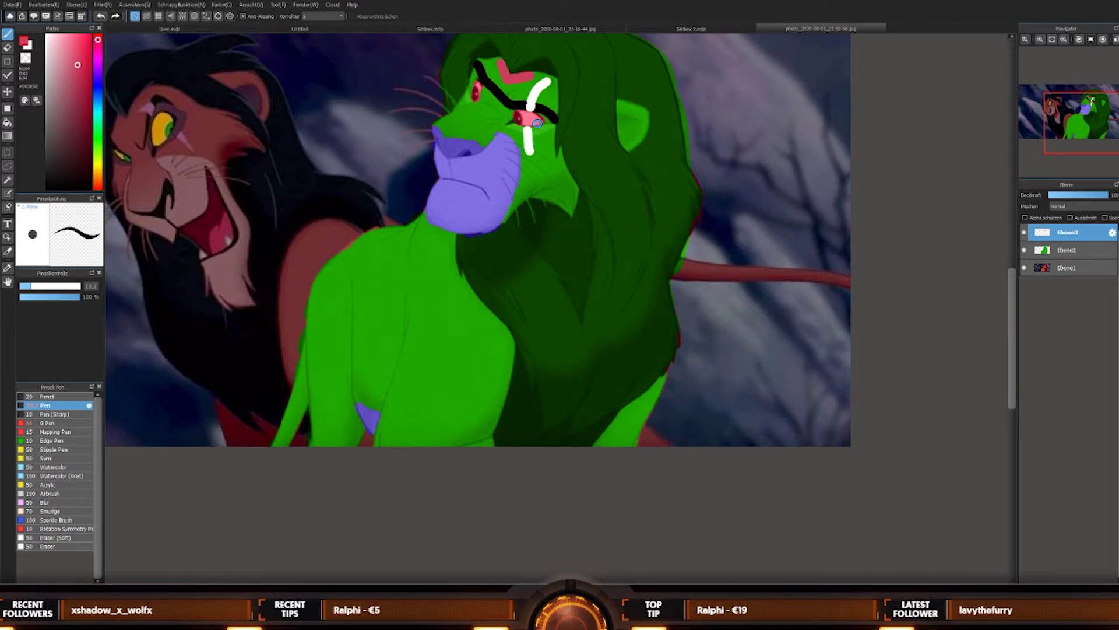
Step: Compare the recoloured front lion with the still unedited rear lion at several magnifications
scroll(400, 62, "down", 4)
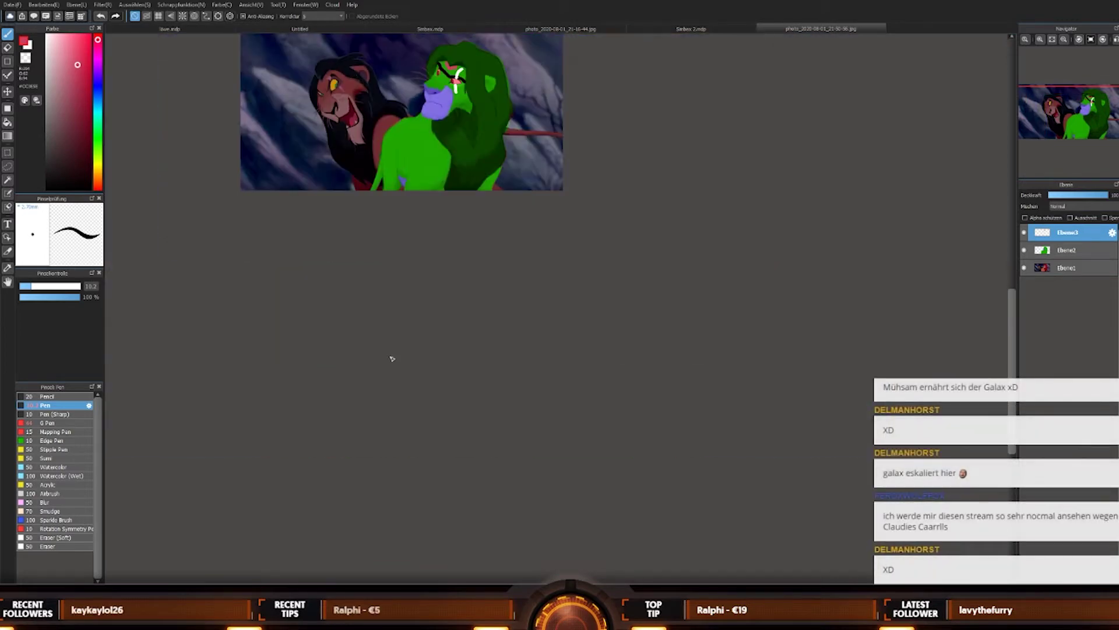
scroll(391, 359, "down", 2)
scroll(370, 442, "up", 4)
scroll(370, 442, "down", 3)
scroll(458, 306, "up", 1)
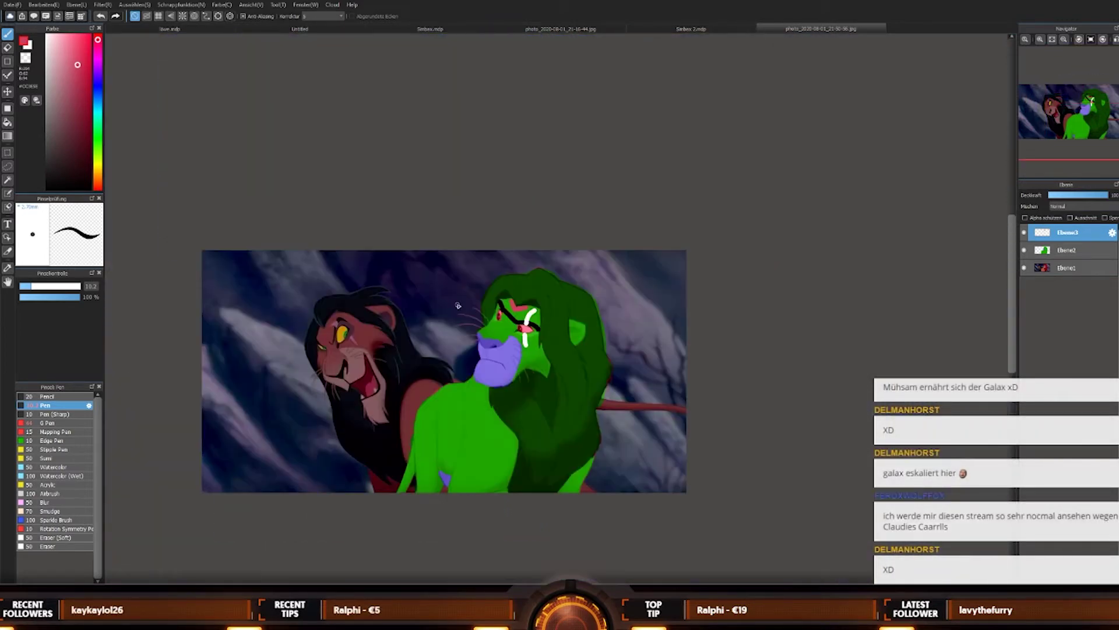
scroll(459, 306, "up", 2)
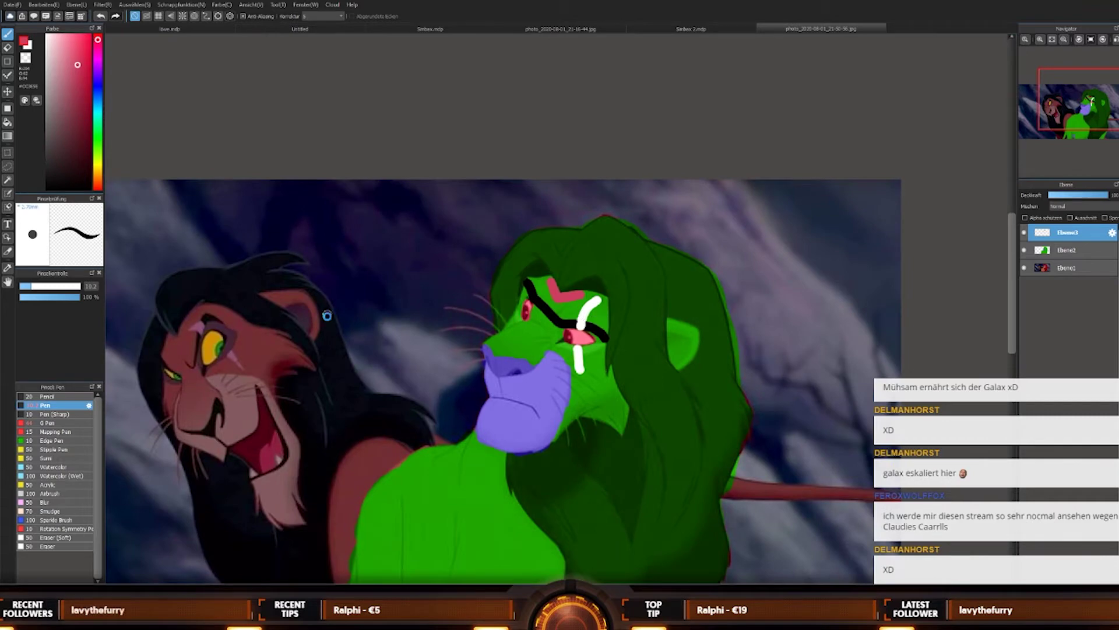
scroll(327, 315, "down", 3)
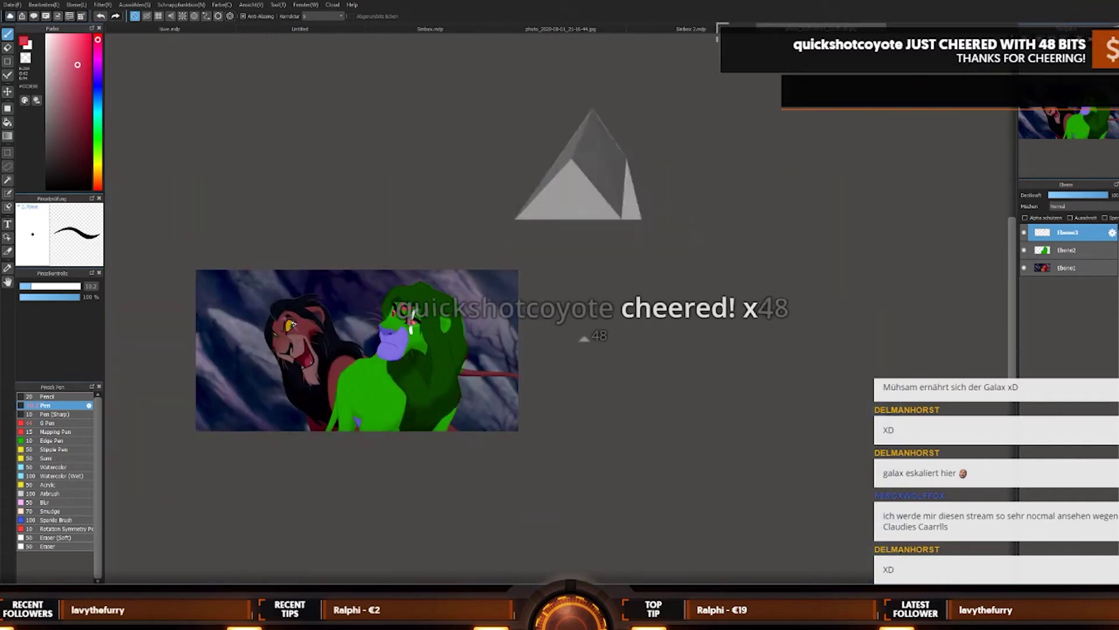
scroll(312, 287, "up", 3)
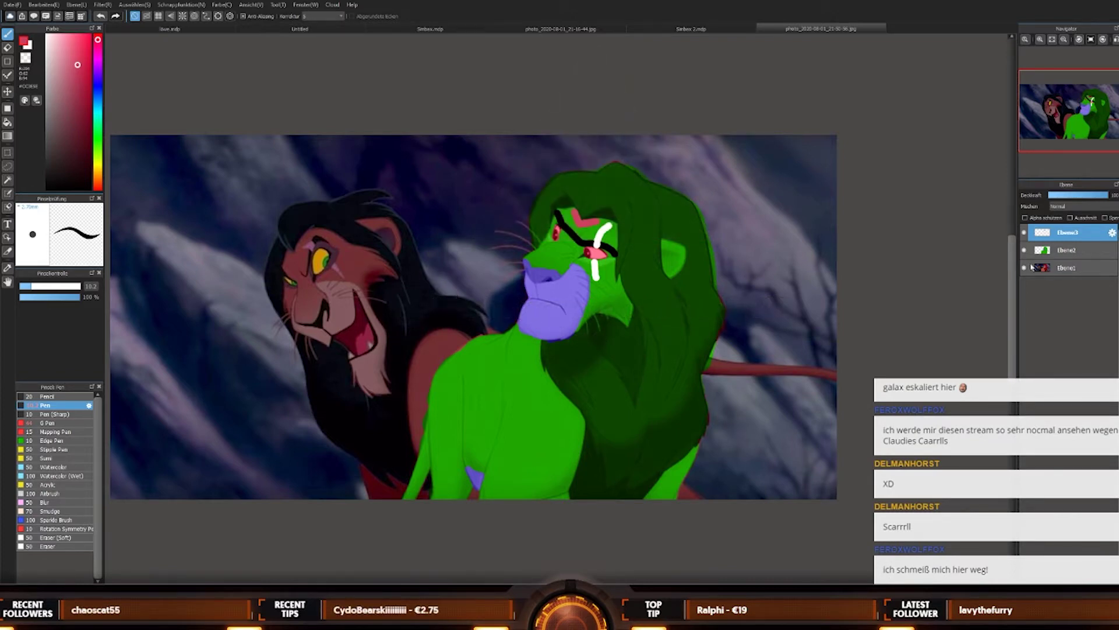
scroll(355, 295, "down", 2)
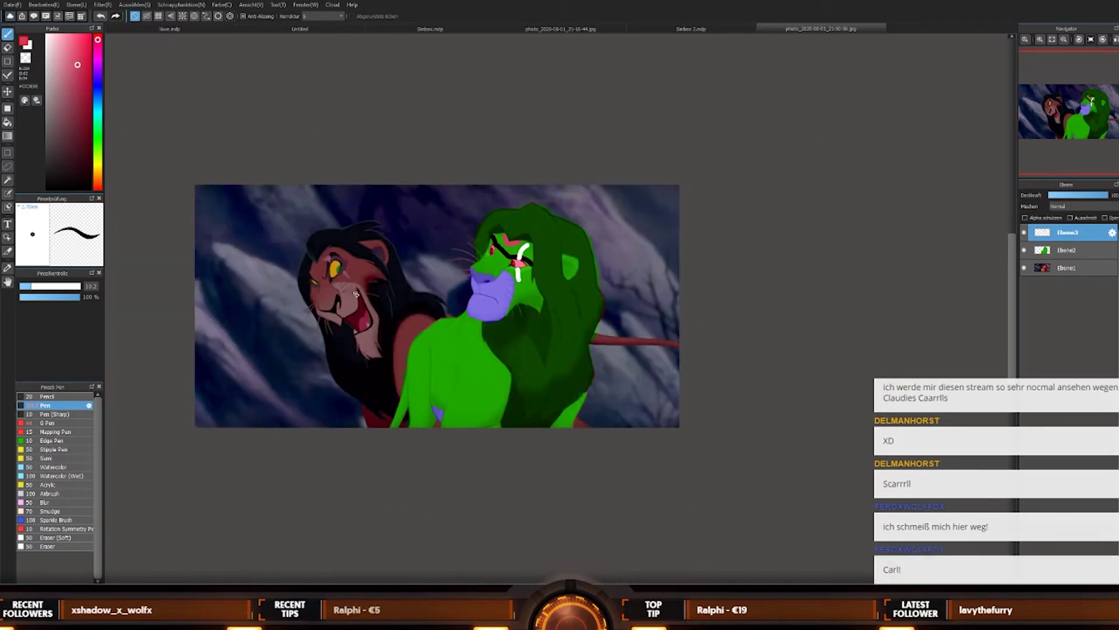
scroll(297, 353, "up", 1)
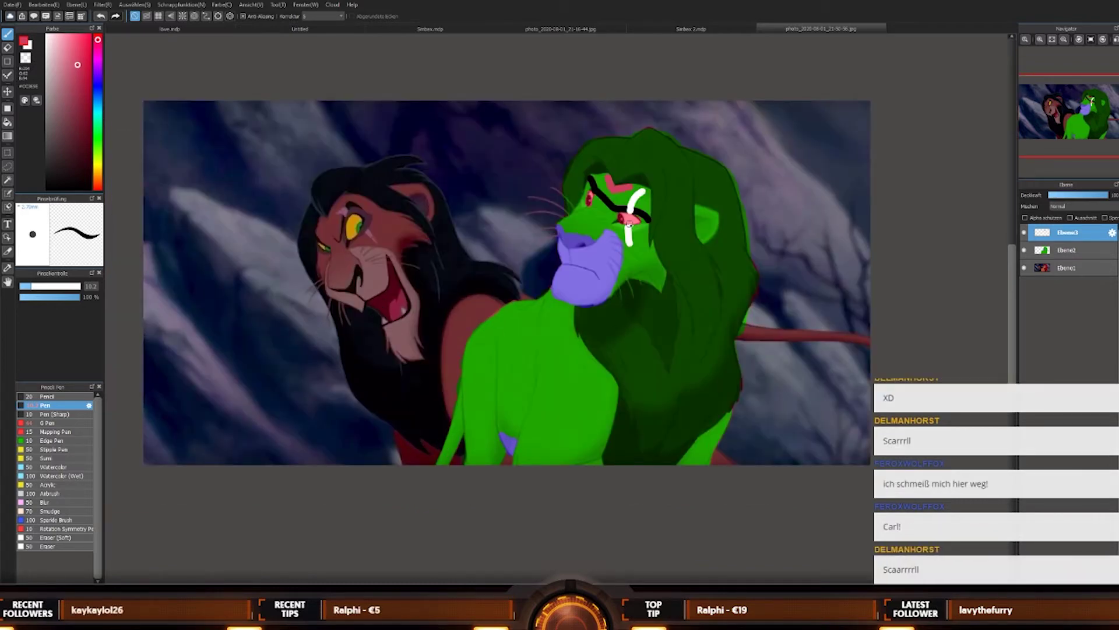
scroll(423, 286, "down", 1)
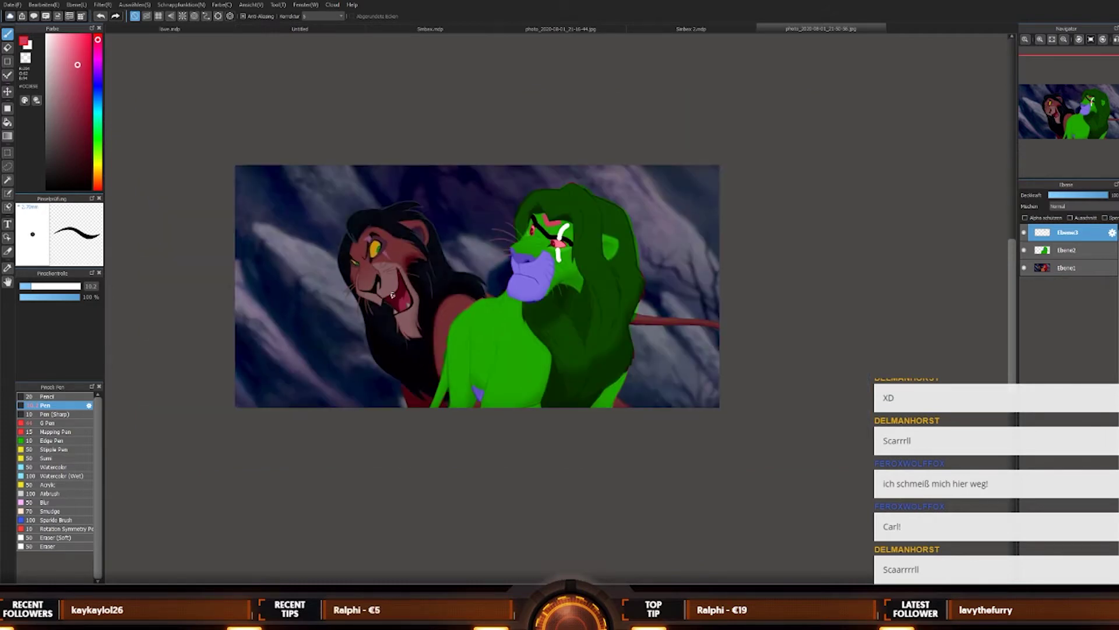
scroll(388, 293, "up", 1)
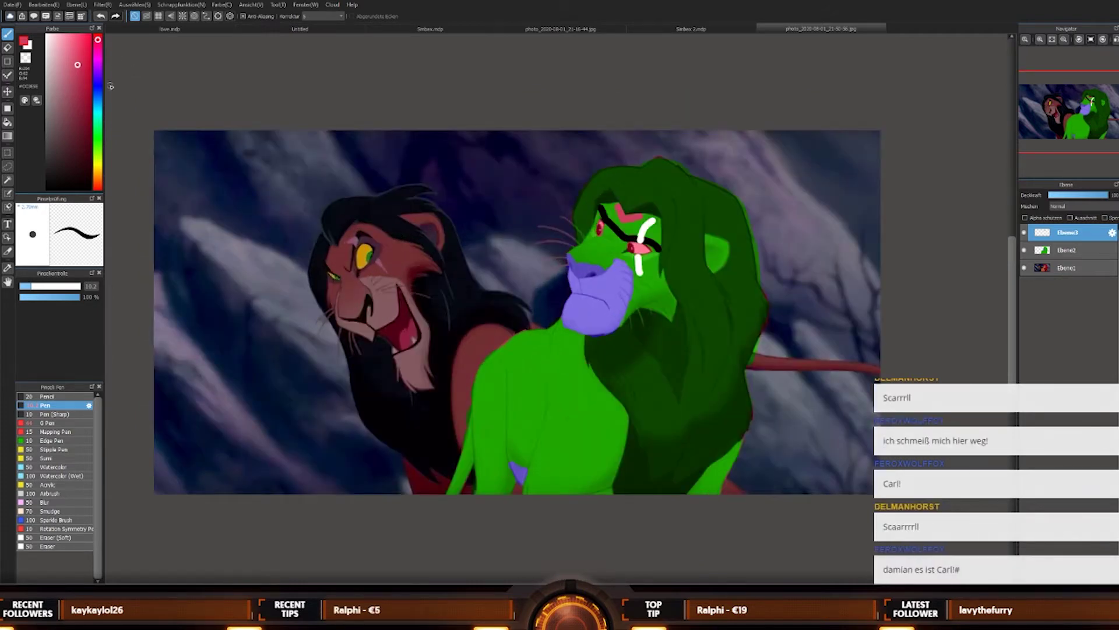
left_click(97, 169)
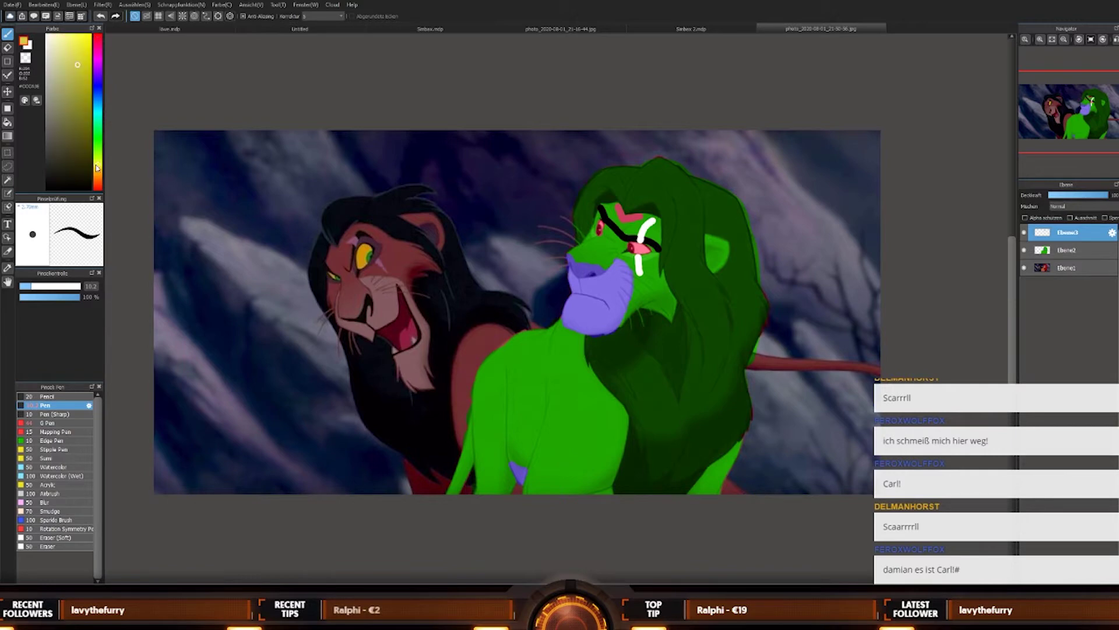
mouse_move(80, 53)
left_mouse_down()
mouse_move(83, 82)
mouse_move(95, 43)
left_mouse_up()
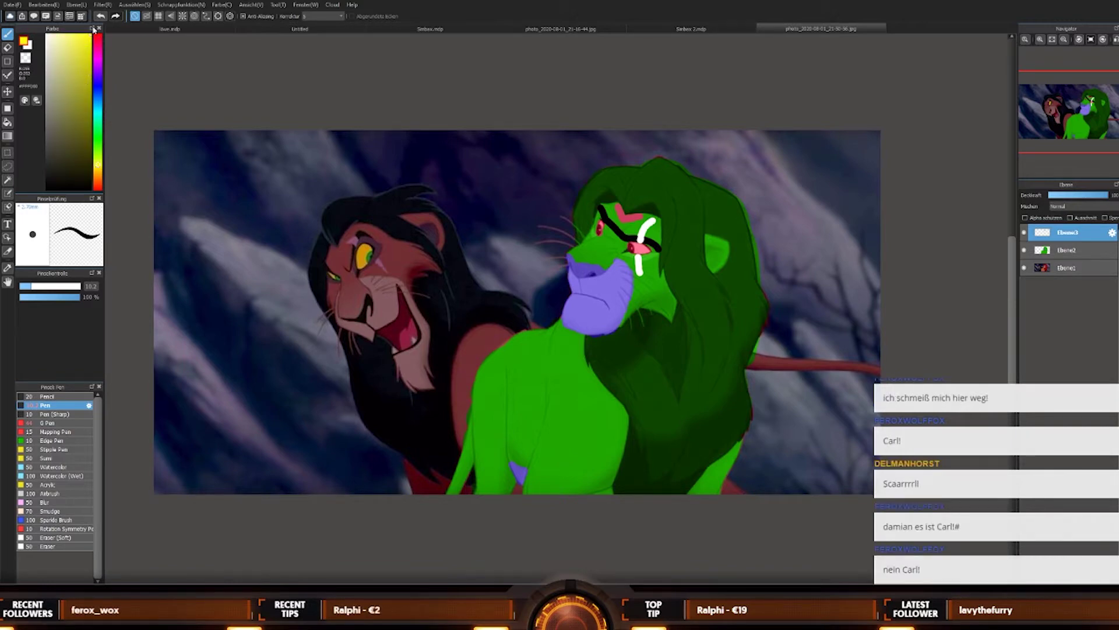
scroll(370, 272, "up", 3)
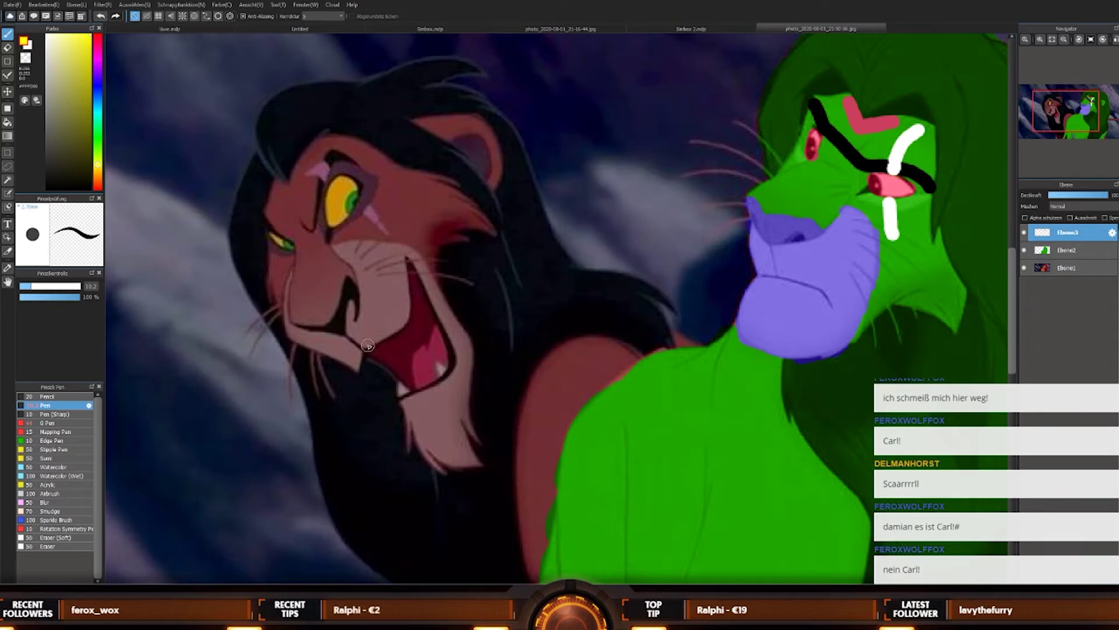
left_click(286, 289, "alt")
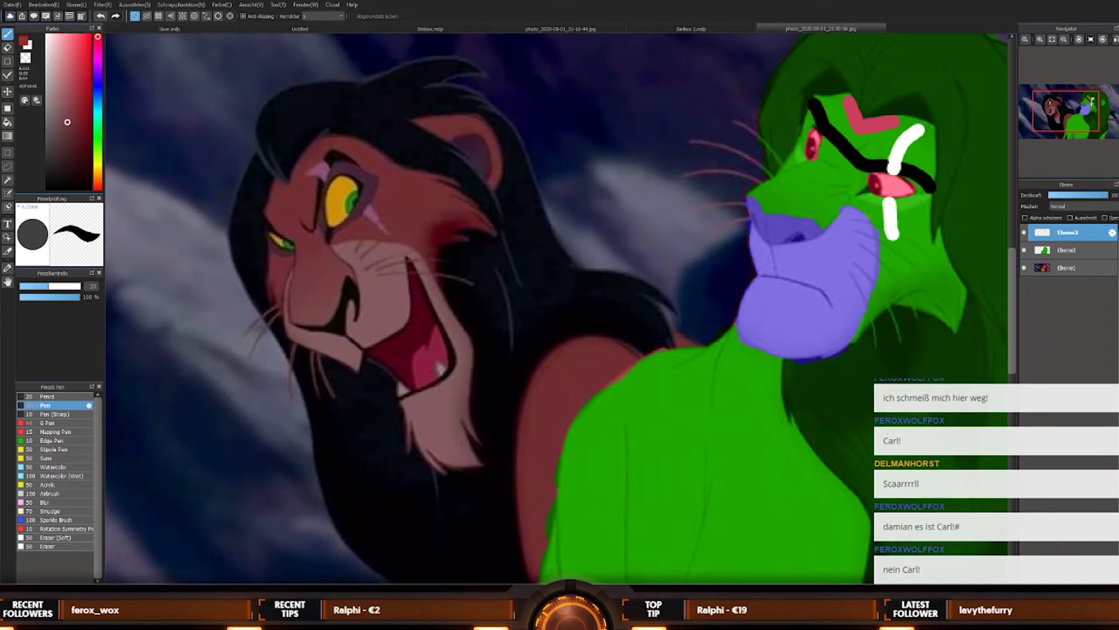
Step: Add a new layer above the others with the Color blending mode and choose a bright, fully saturated yellow for the pen
key("ctrl+shift+n")
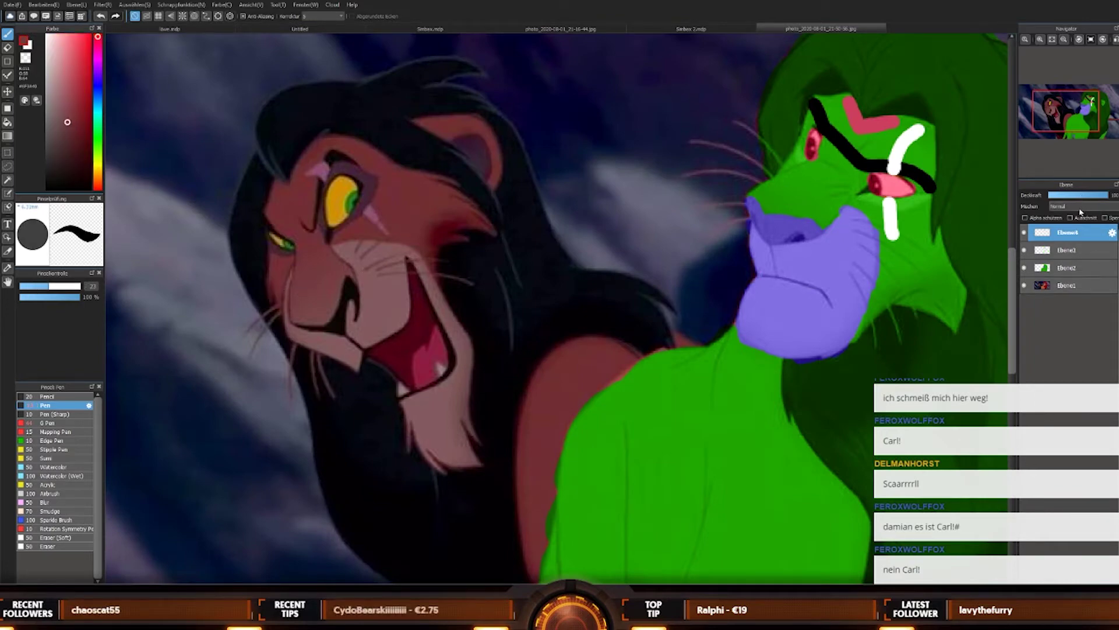
left_click(1074, 300)
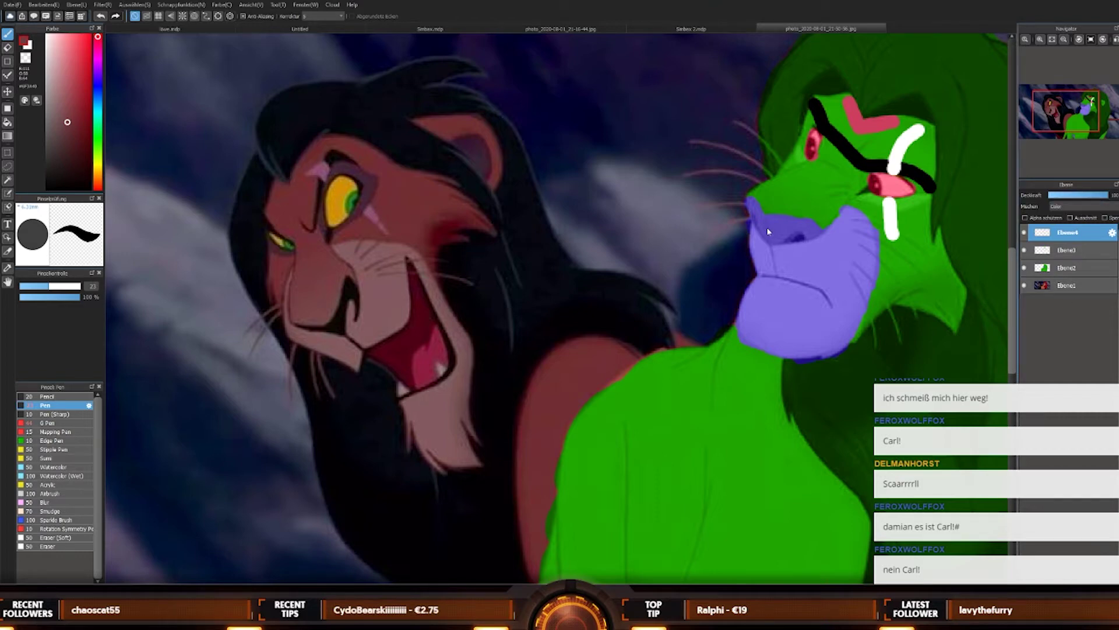
left_click(98, 165)
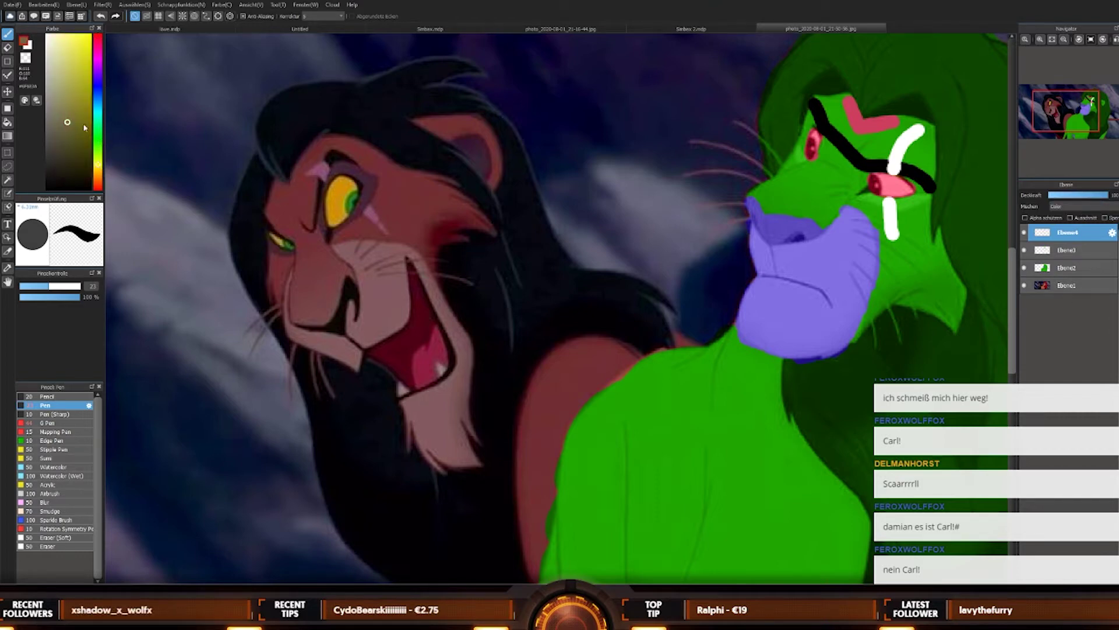
left_click(87, 45)
scroll(400, 357, "down", 3)
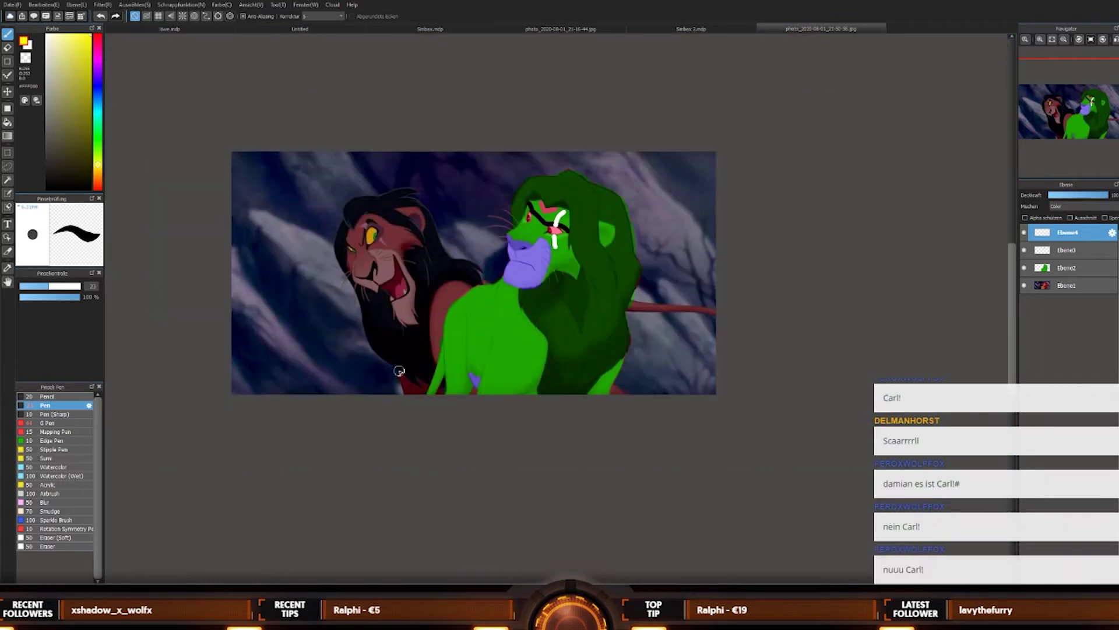
Step: Try recolouring the rear lion's chest and shoulder with yellow pen strokes on the Color blending layer Ebene4
scroll(400, 357, "up", 5)
mouse_move(401, 493)
left_mouse_down()
mouse_move(388, 384)
mouse_move(383, 406)
mouse_move(372, 383)
mouse_move(342, 367)
mouse_move(418, 348)
left_mouse_up()
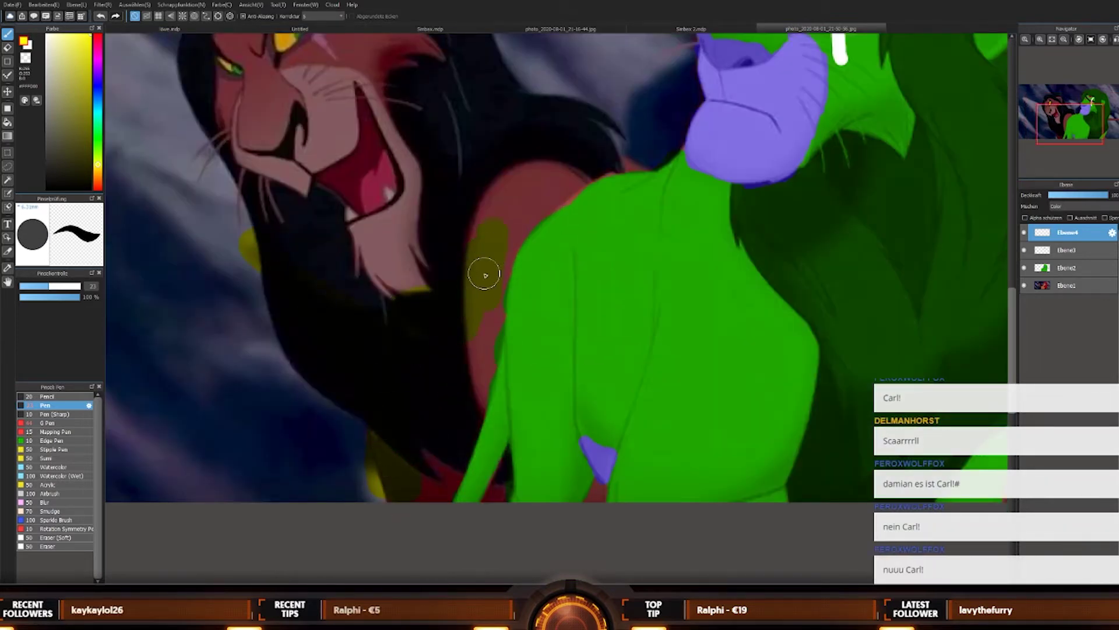
scroll(486, 218, "down", 5)
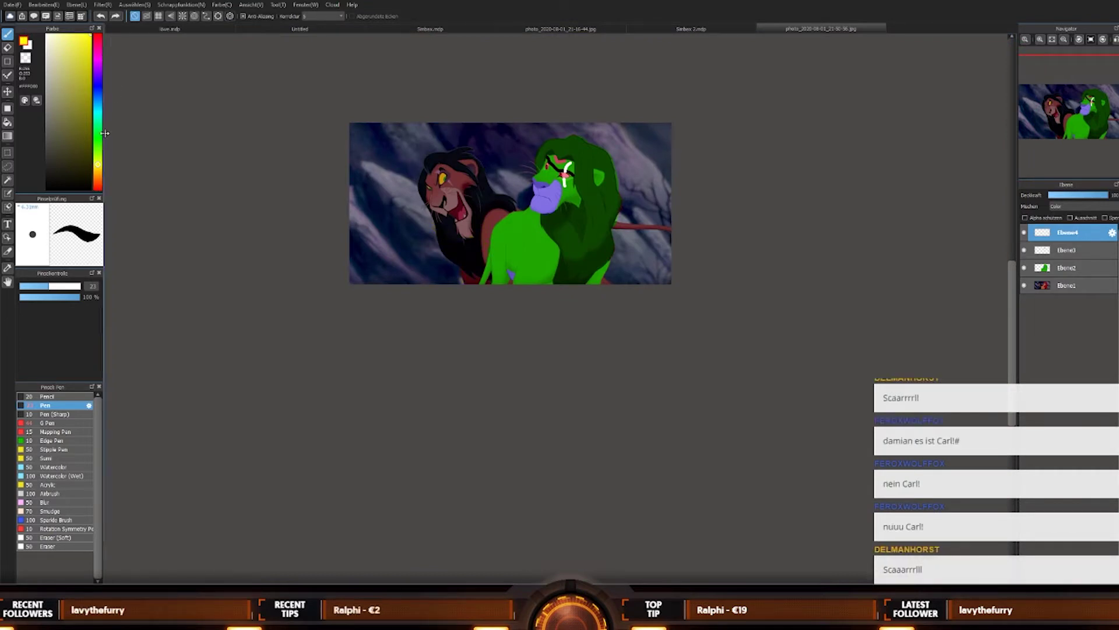
Step: Choose a bright, saturated cyan for the pen and test it on the rear lion's shoulder in the Color and Multiply blending modes
left_click(99, 112)
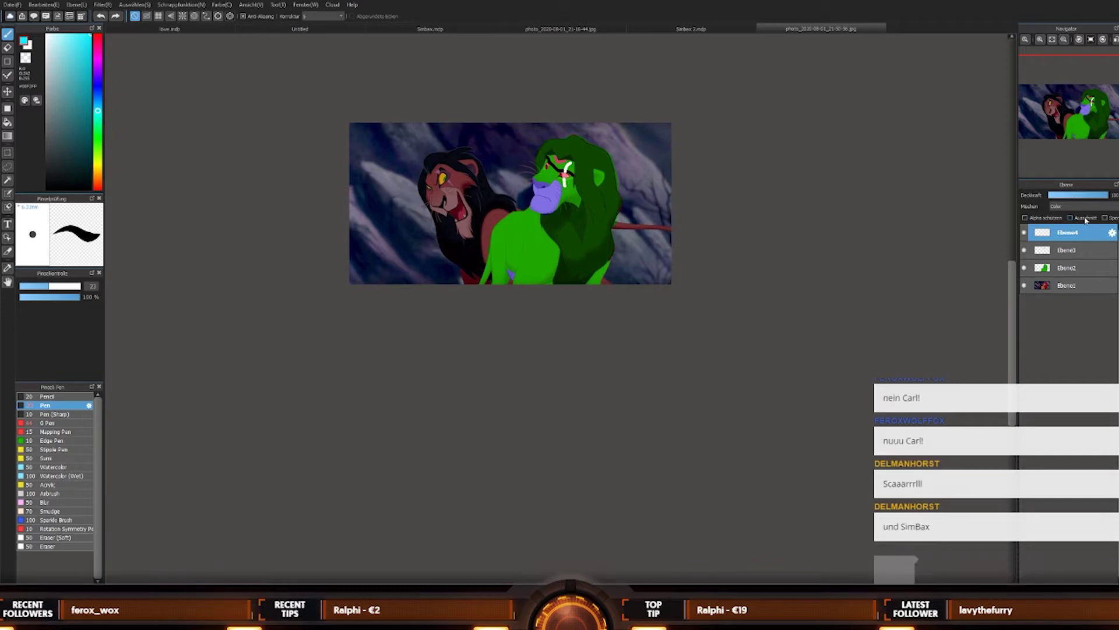
scroll(493, 207, "up", 3)
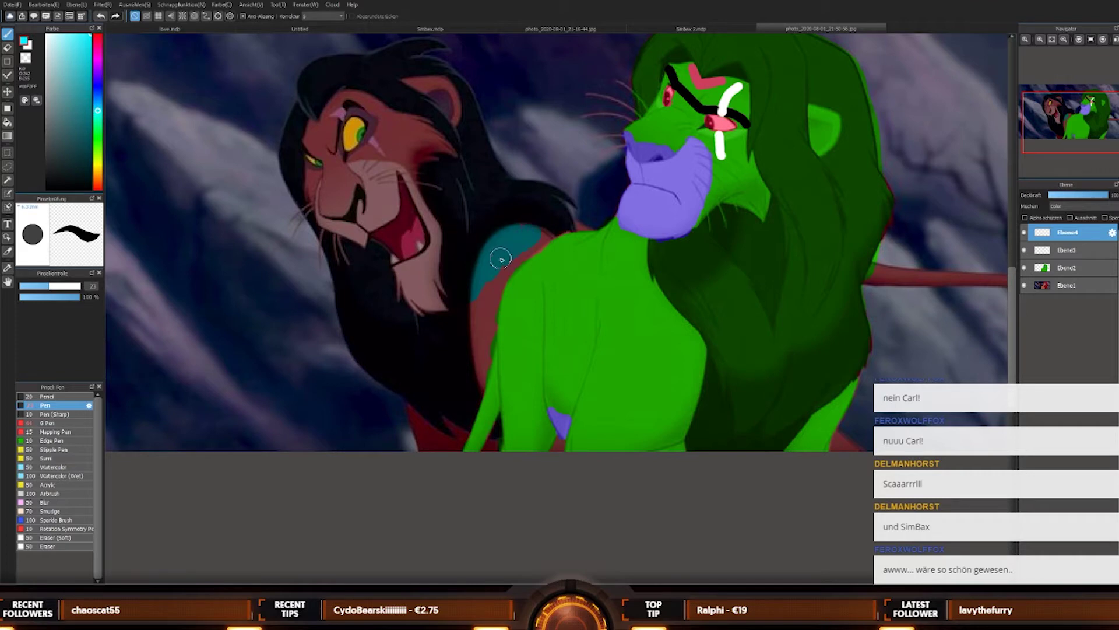
mouse_move(500, 258)
left_mouse_down()
mouse_move(465, 287)
mouse_move(490, 289)
mouse_move(474, 313)
mouse_move(491, 268)
mouse_move(465, 339)
mouse_move(485, 315)
left_mouse_up()
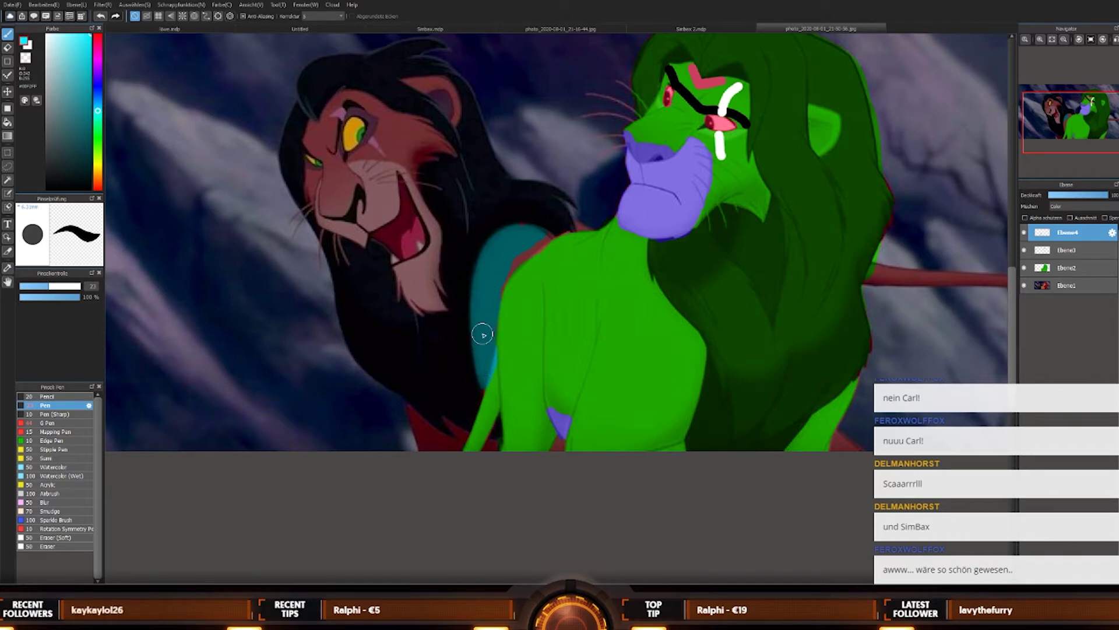
key("ctrl+z")
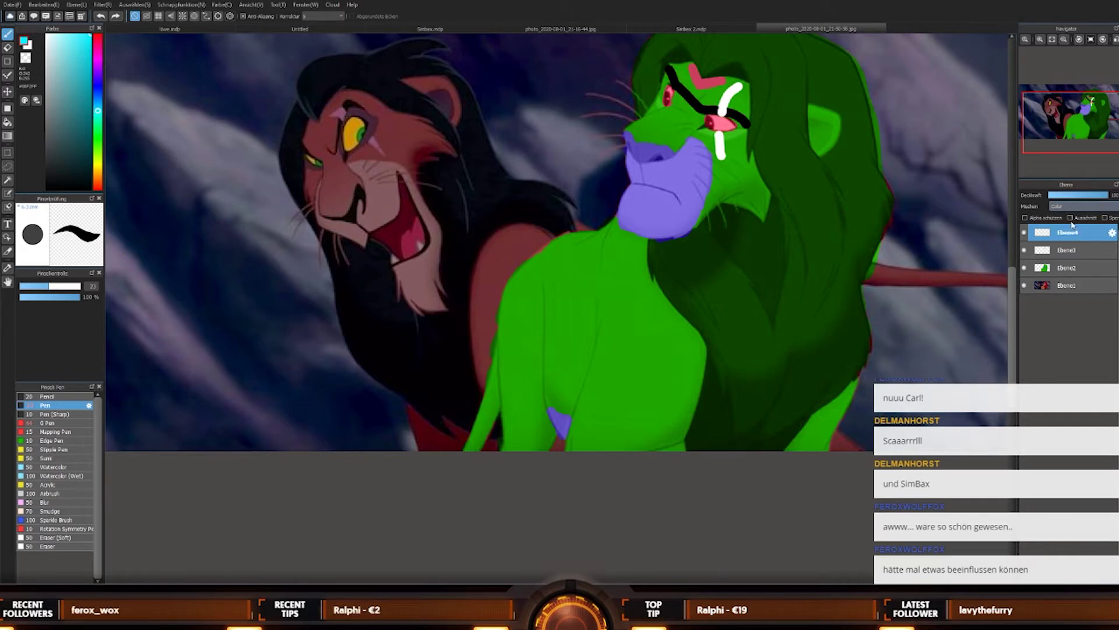
mouse_move(480, 265)
left_mouse_down()
mouse_move(478, 332)
mouse_move(500, 242)
left_mouse_up()
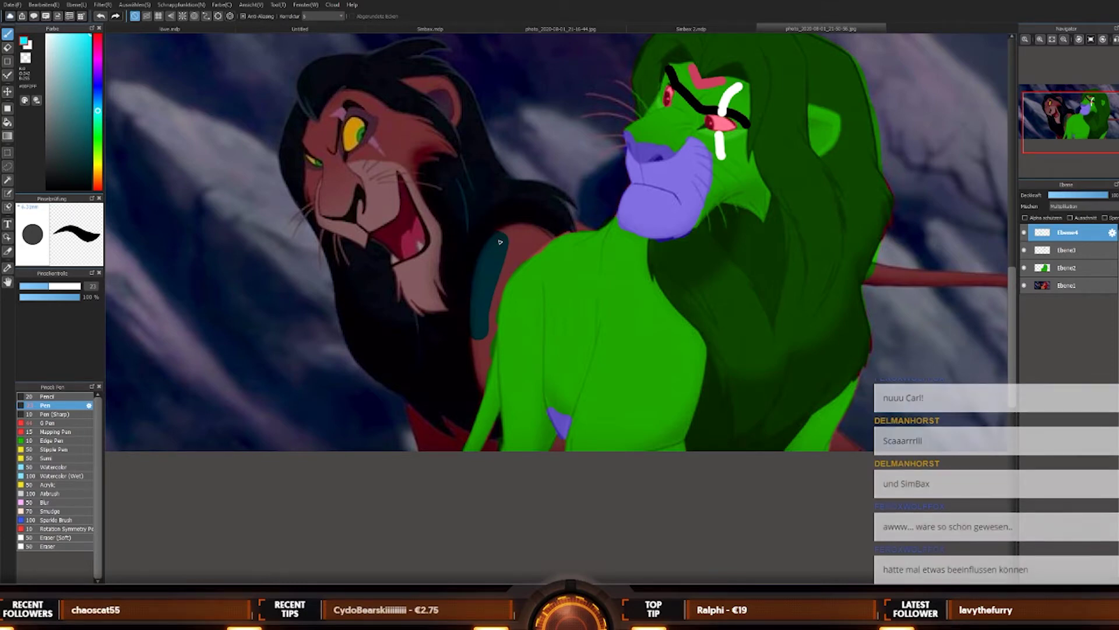
Step: With layer Ebene4 switched to an additive blending mode, paint the first cyan strokes on the rear lion's chest and set the layer opacity to 77%
left_click(1070, 218)
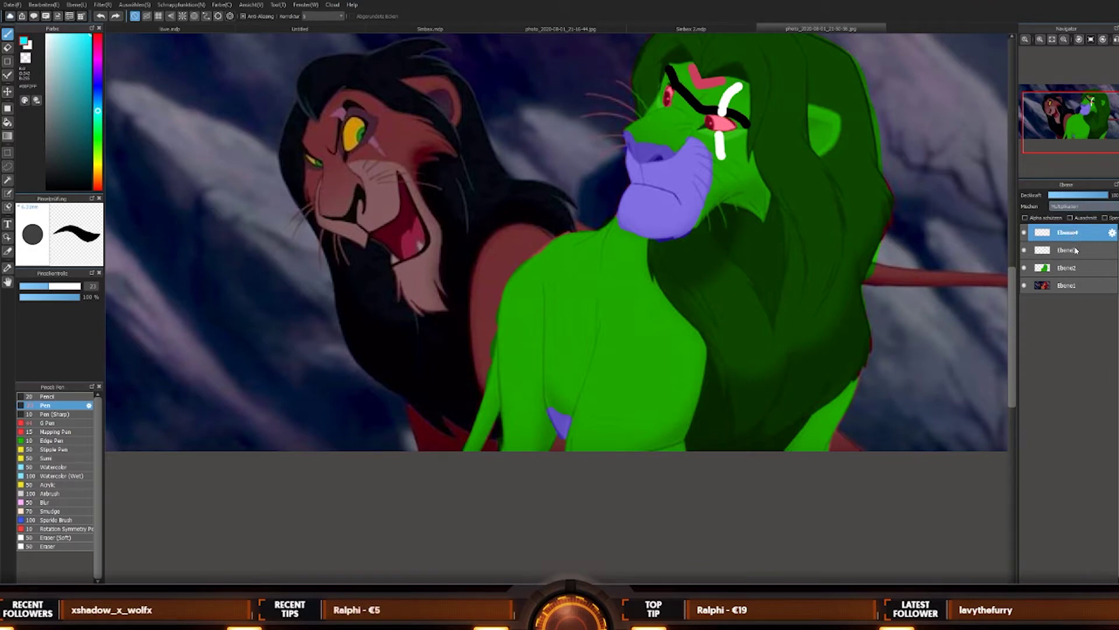
mouse_move(449, 186)
left_mouse_down()
mouse_move(486, 267)
mouse_move(487, 220)
mouse_move(463, 349)
mouse_move(481, 327)
mouse_move(466, 383)
mouse_move(435, 420)
mouse_move(455, 371)
mouse_move(437, 440)
mouse_move(428, 411)
mouse_move(433, 447)
mouse_move(404, 351)
mouse_move(433, 402)
mouse_move(391, 353)
mouse_move(417, 367)
left_mouse_up()
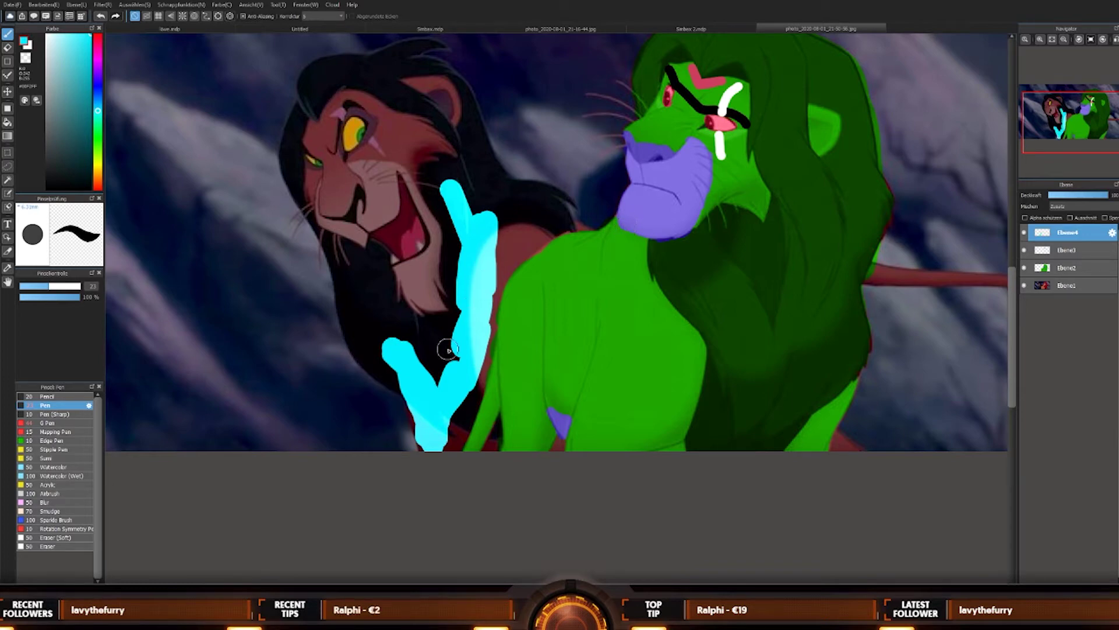
left_click_drag(408, 382, 362, 323)
left_click(1089, 196)
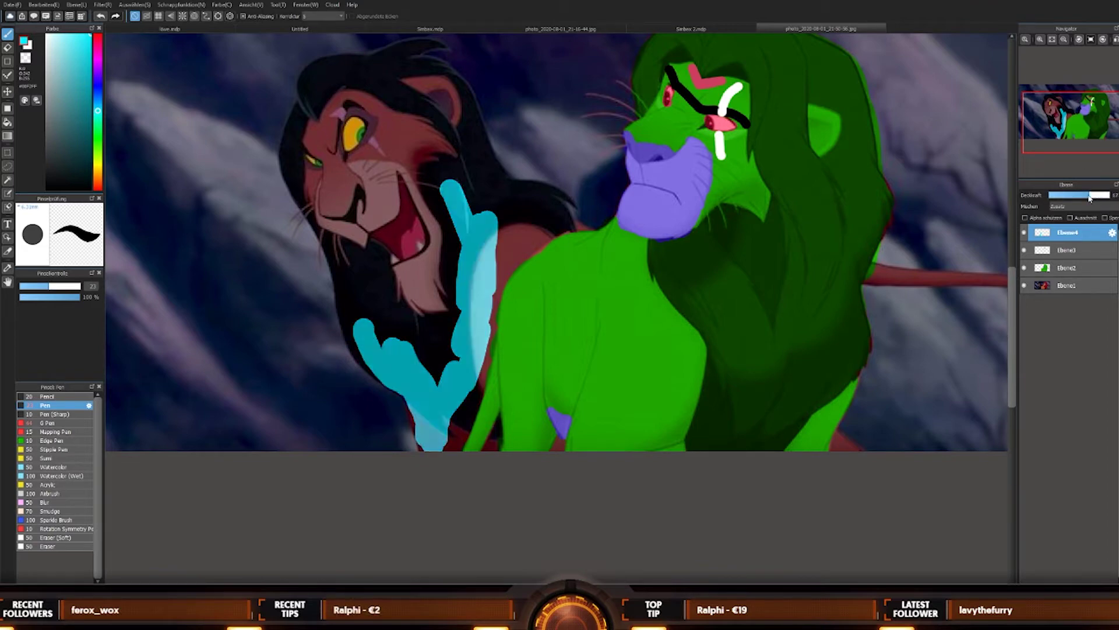
left_click(1095, 196)
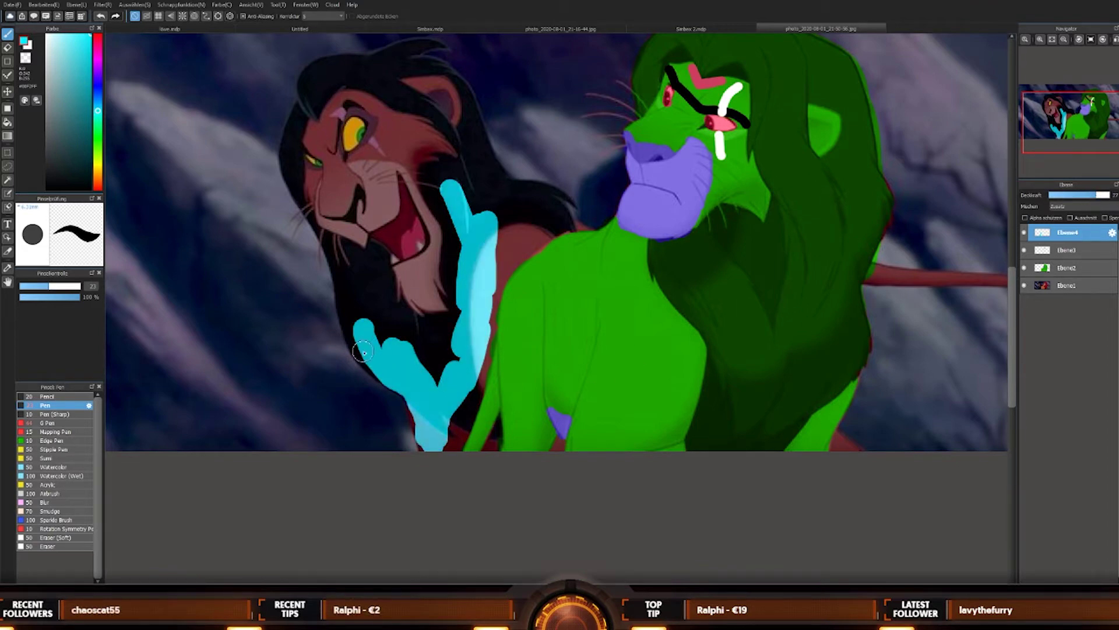
Step: Fill the rear lion's chest, chin tuft, lower mane and shoulder with cyan, undoing one unwanted stretch of strokes
mouse_move(361, 351)
left_mouse_down()
mouse_move(350, 311)
mouse_move(375, 332)
left_mouse_up()
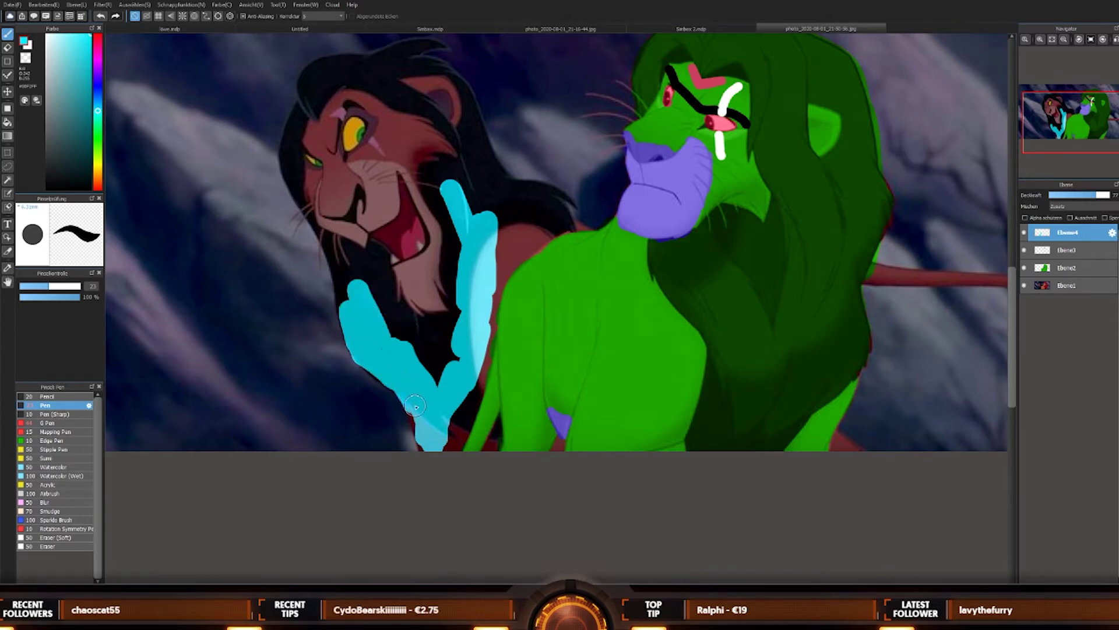
mouse_move(415, 406)
left_mouse_down()
mouse_move(434, 450)
mouse_move(456, 427)
mouse_move(447, 452)
mouse_move(458, 438)
left_mouse_up()
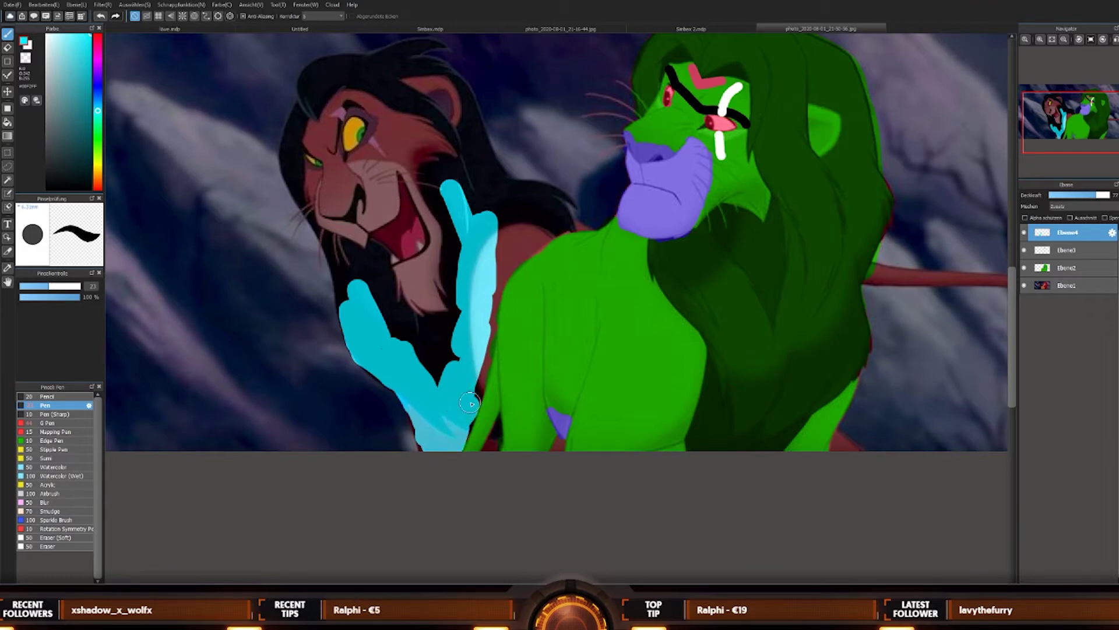
mouse_move(482, 350)
left_mouse_down()
mouse_move(494, 274)
mouse_move(516, 248)
mouse_move(574, 223)
mouse_move(502, 277)
mouse_move(551, 239)
mouse_move(568, 207)
mouse_move(492, 251)
mouse_move(537, 216)
mouse_move(499, 231)
left_mouse_up()
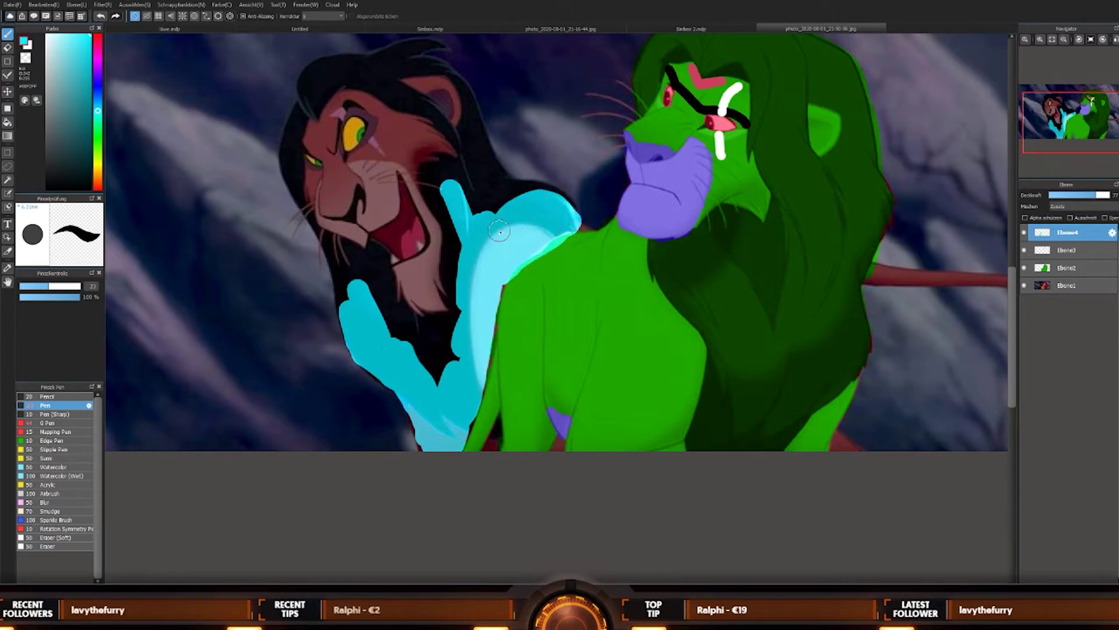
mouse_move(449, 257)
left_mouse_down()
mouse_move(435, 396)
mouse_move(420, 294)
mouse_move(387, 276)
mouse_move(344, 318)
left_mouse_up()
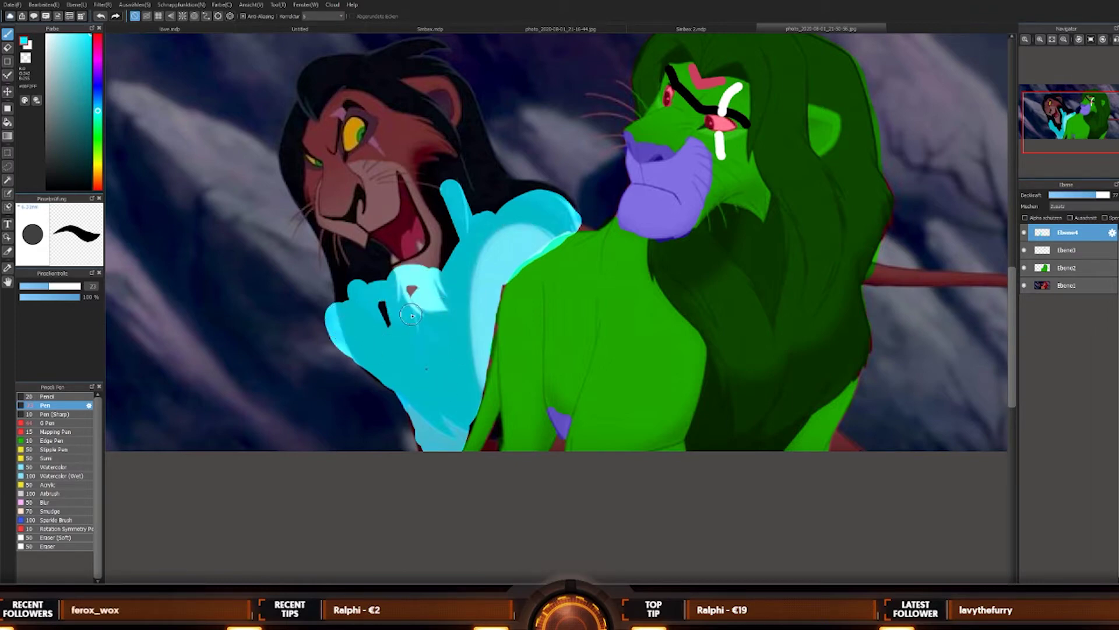
key("ctrl+z")
mouse_move(434, 367)
left_mouse_down()
mouse_move(428, 309)
mouse_move(424, 379)
left_mouse_up()
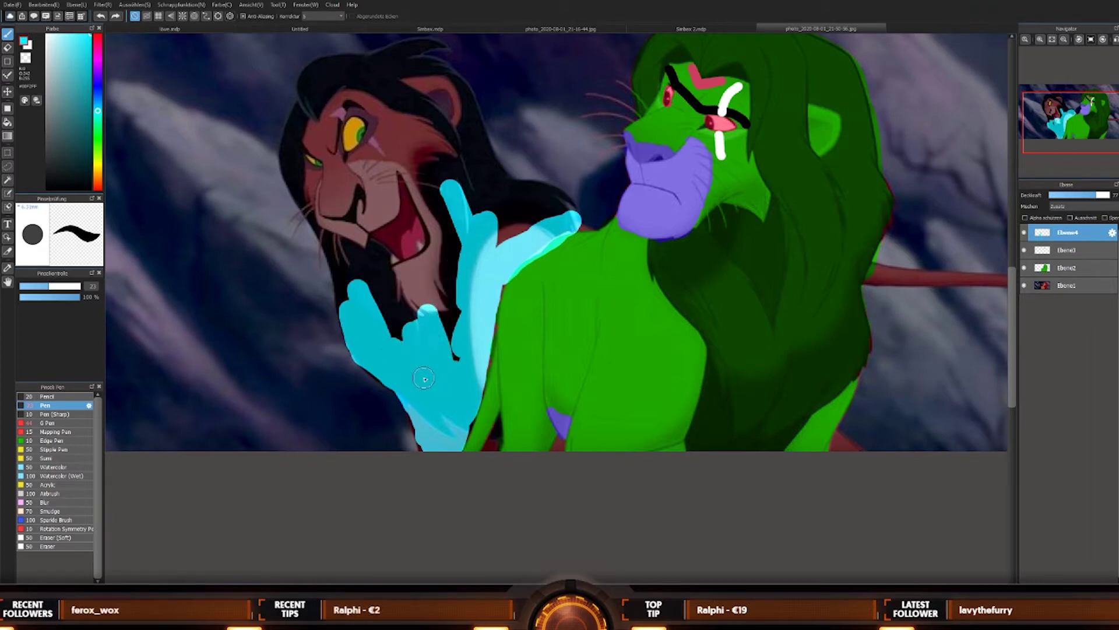
mouse_move(412, 337)
left_mouse_down()
mouse_move(423, 283)
mouse_move(476, 284)
mouse_move(462, 271)
mouse_move(457, 300)
mouse_move(464, 251)
mouse_move(452, 272)
mouse_move(466, 305)
mouse_move(453, 292)
mouse_move(480, 177)
mouse_move(487, 249)
mouse_move(493, 218)
left_mouse_up()
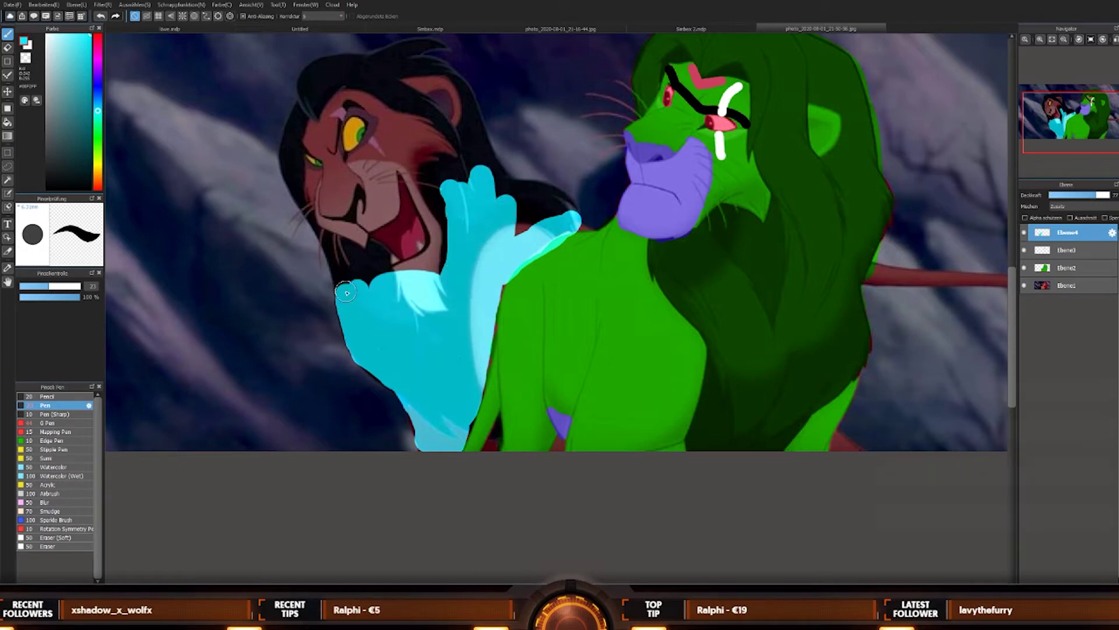
mouse_move(346, 293)
left_mouse_down()
mouse_move(373, 267)
mouse_move(431, 257)
mouse_move(439, 267)
mouse_move(431, 205)
mouse_move(443, 170)
left_mouse_up()
mouse_move(489, 205)
left_mouse_down()
mouse_move(517, 205)
mouse_move(533, 220)
mouse_move(552, 198)
mouse_move(565, 207)
mouse_move(490, 200)
mouse_move(536, 192)
mouse_move(502, 210)
left_mouse_up()
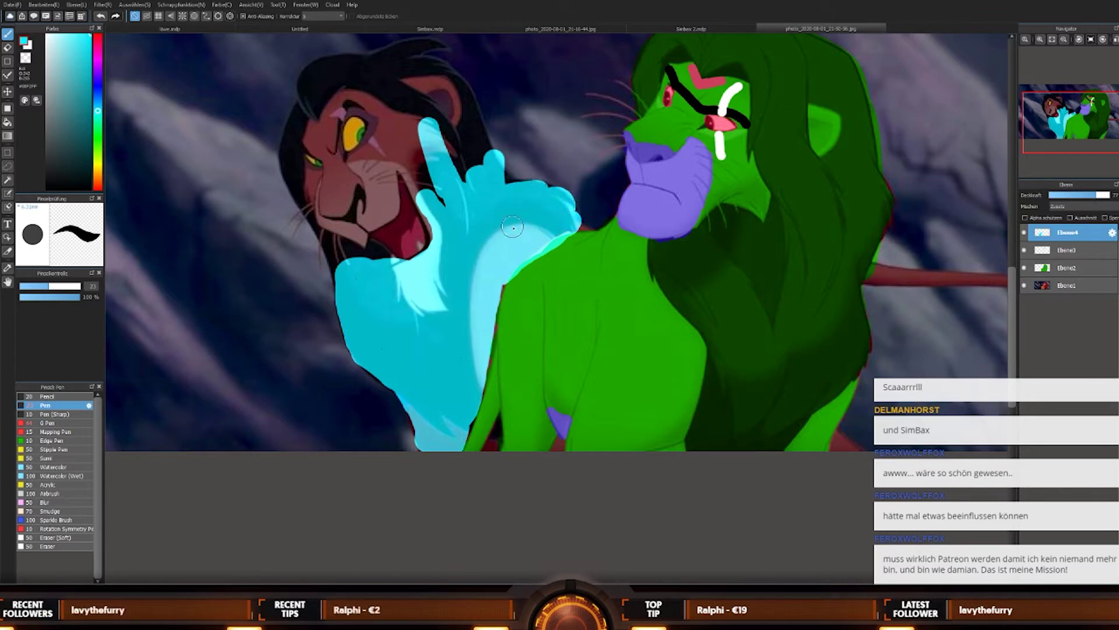
Step: Paint the rear lion's neck, ear and the mane over its head and back cyan, smoothing the outer edge
mouse_move(483, 172)
left_mouse_down()
mouse_move(456, 164)
mouse_move(443, 129)
mouse_move(447, 165)
mouse_move(418, 110)
mouse_move(428, 85)
mouse_move(346, 78)
mouse_move(318, 94)
mouse_move(316, 112)
mouse_move(309, 88)
mouse_move(325, 68)
mouse_move(394, 66)
mouse_move(378, 70)
mouse_move(429, 52)
mouse_move(367, 69)
mouse_move(391, 56)
mouse_move(438, 83)
mouse_move(421, 76)
mouse_move(483, 169)
mouse_move(478, 140)
left_mouse_up()
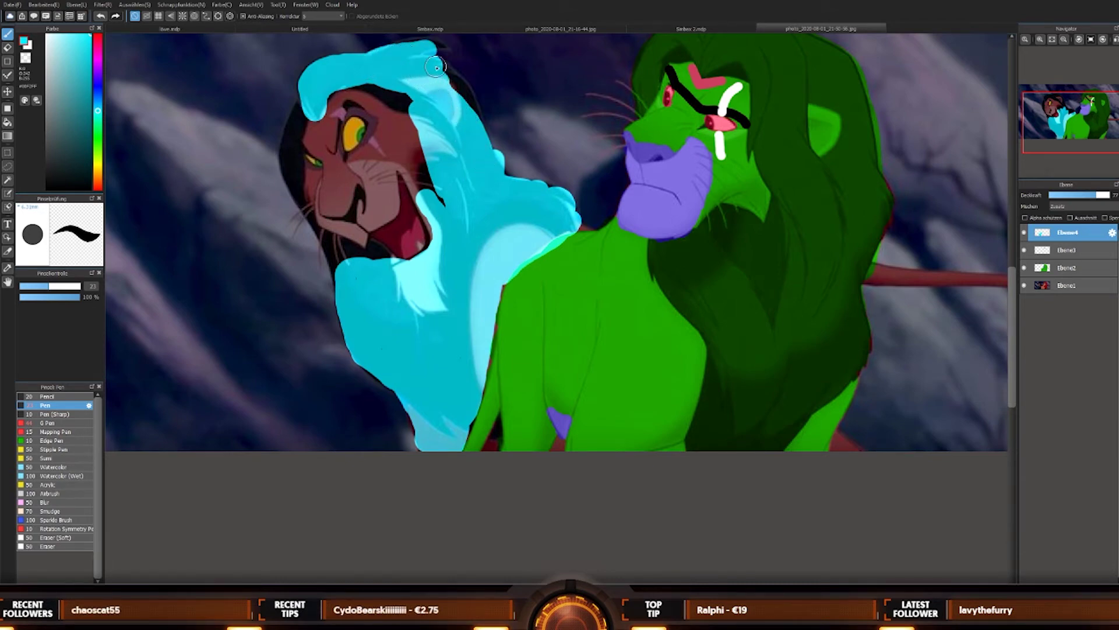
left_click_drag(436, 67, 473, 131)
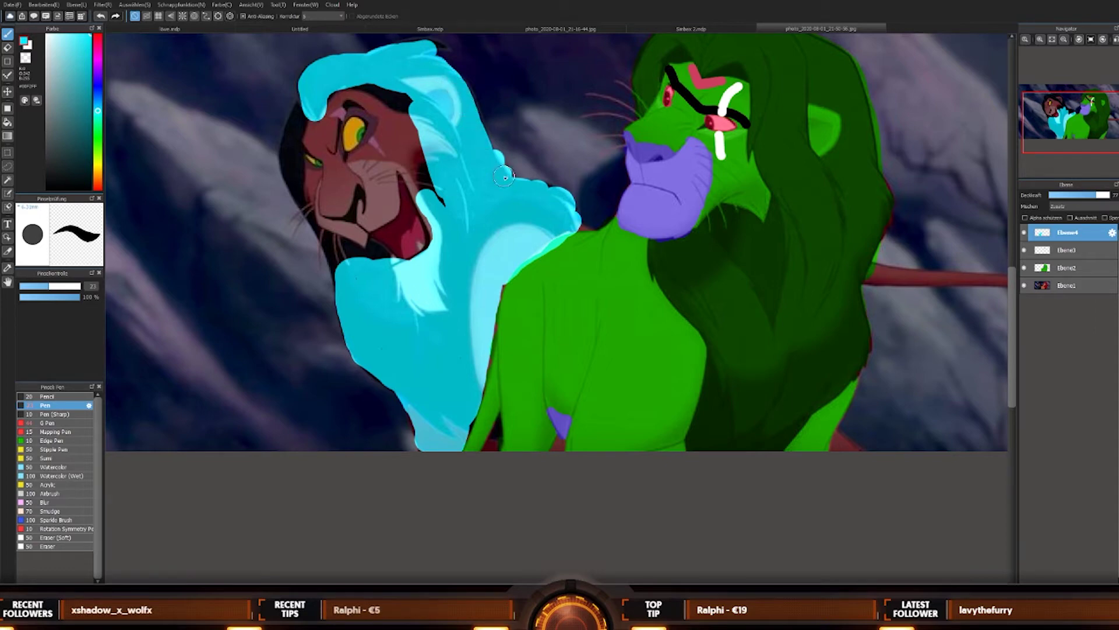
left_click_drag(505, 176, 534, 191)
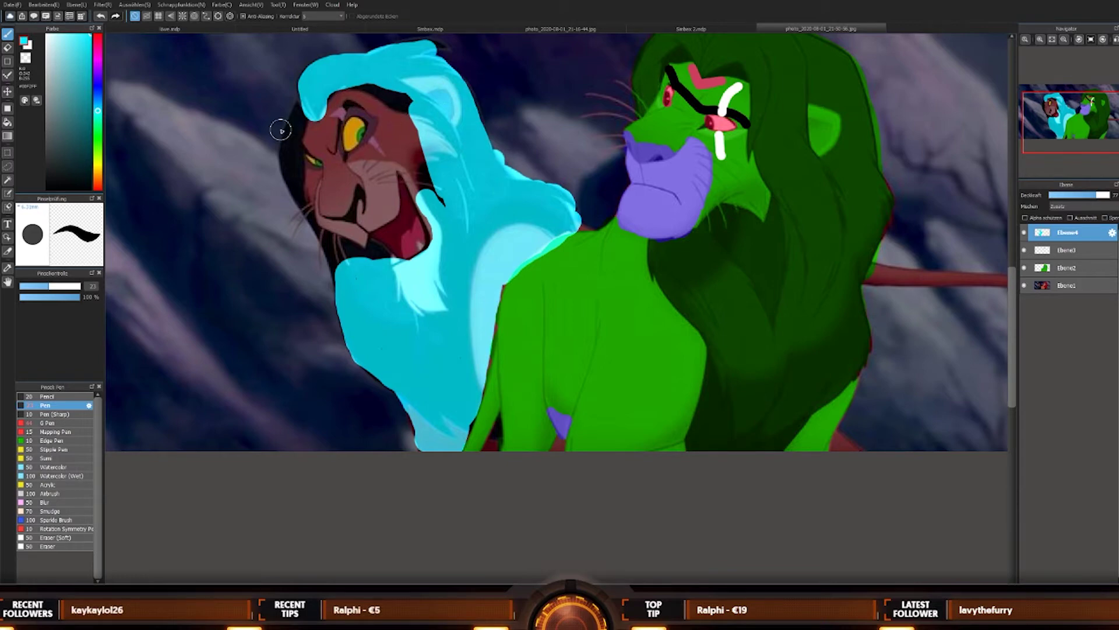
Step: Cover the far side of the rear lion's mane, its forehead and its cheeks with cyan, leaving both eyes unpainted
mouse_move(322, 107)
left_mouse_down()
mouse_move(297, 150)
mouse_move(309, 99)
mouse_move(292, 142)
mouse_move(304, 186)
mouse_move(418, 160)
left_mouse_up()
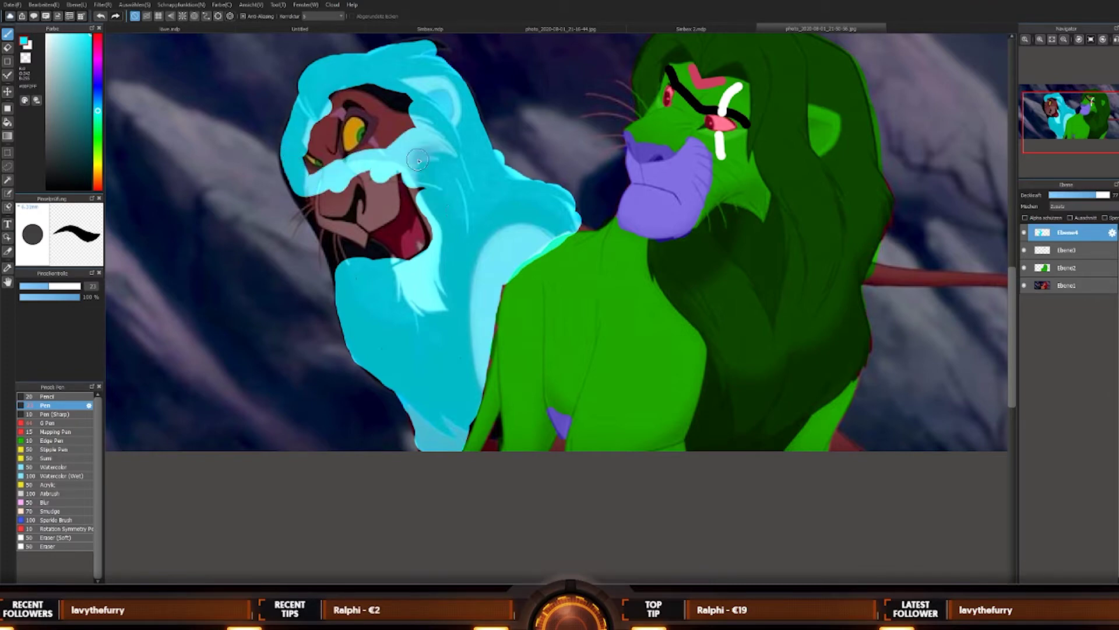
mouse_move(443, 233)
left_mouse_down()
mouse_move(396, 130)
mouse_move(403, 81)
mouse_move(398, 94)
mouse_move(326, 109)
left_mouse_up()
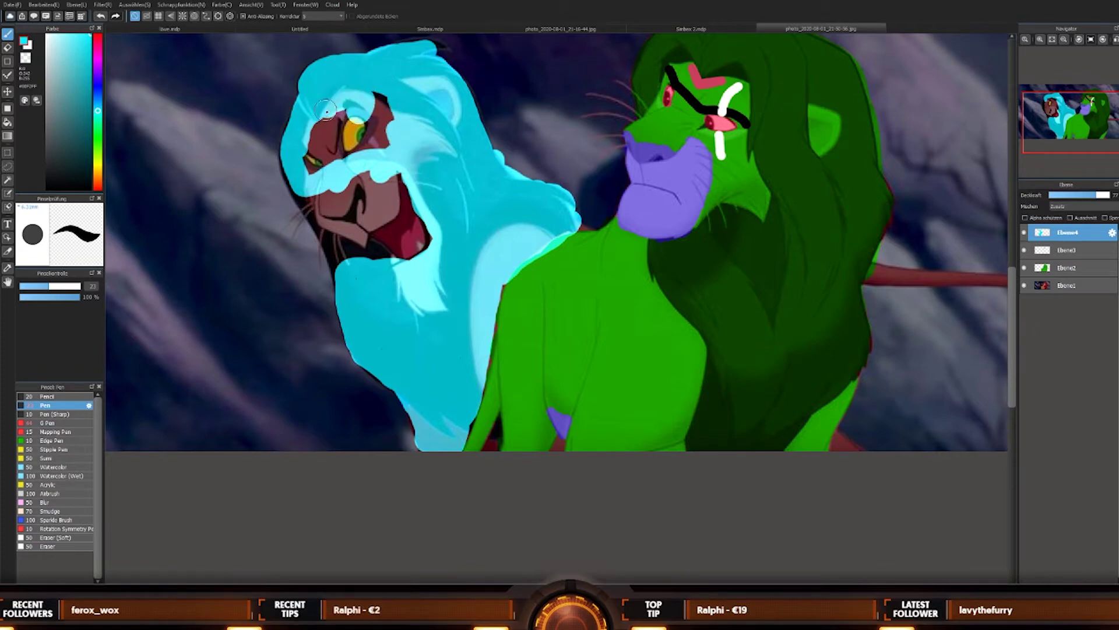
mouse_move(415, 108)
left_mouse_down()
mouse_move(386, 101)
mouse_move(403, 129)
mouse_move(373, 158)
mouse_move(390, 127)
mouse_move(344, 169)
mouse_move(321, 142)
mouse_move(333, 106)
mouse_move(326, 151)
mouse_move(340, 110)
left_mouse_up()
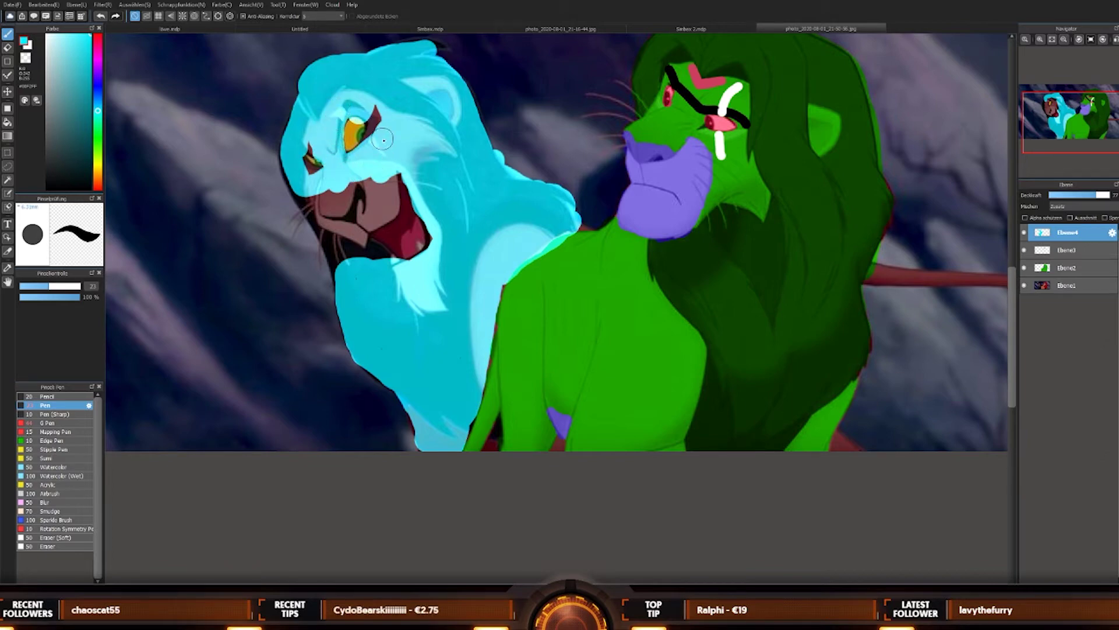
mouse_move(383, 140)
left_mouse_down()
mouse_move(380, 109)
mouse_move(371, 155)
mouse_move(350, 163)
left_mouse_up()
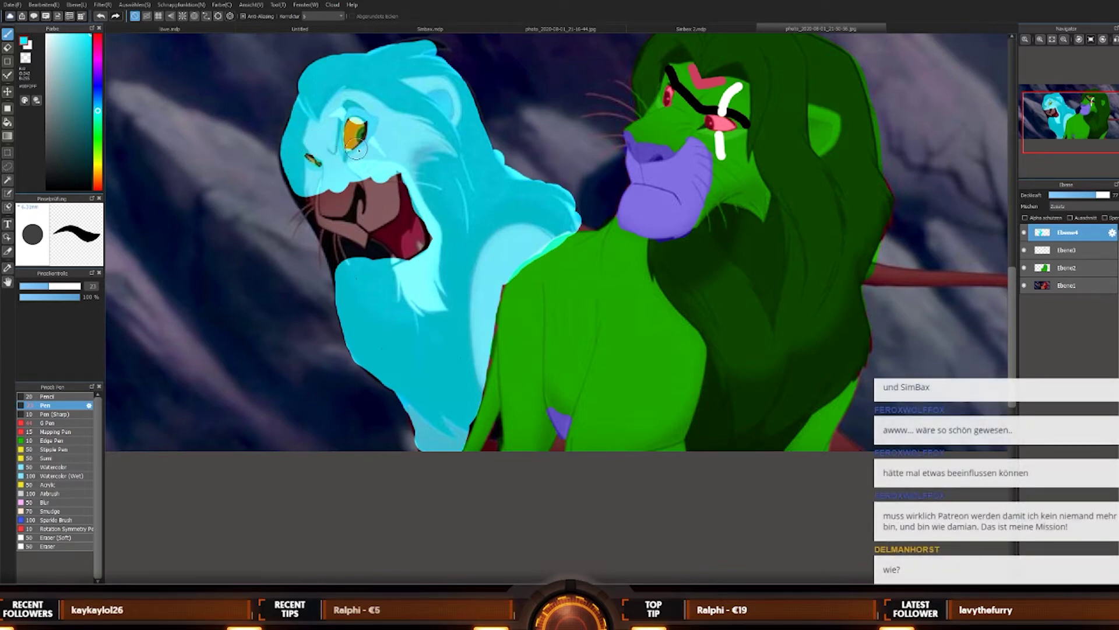
Step: Paint the rear lion's muzzle, nose, chin and the mane beneath the jaw cyan, leaving the inside of the mouth unpainted
mouse_move(370, 192)
left_mouse_down()
mouse_move(377, 188)
mouse_move(389, 220)
mouse_move(339, 235)
mouse_move(327, 186)
mouse_move(350, 204)
mouse_move(359, 195)
left_mouse_up()
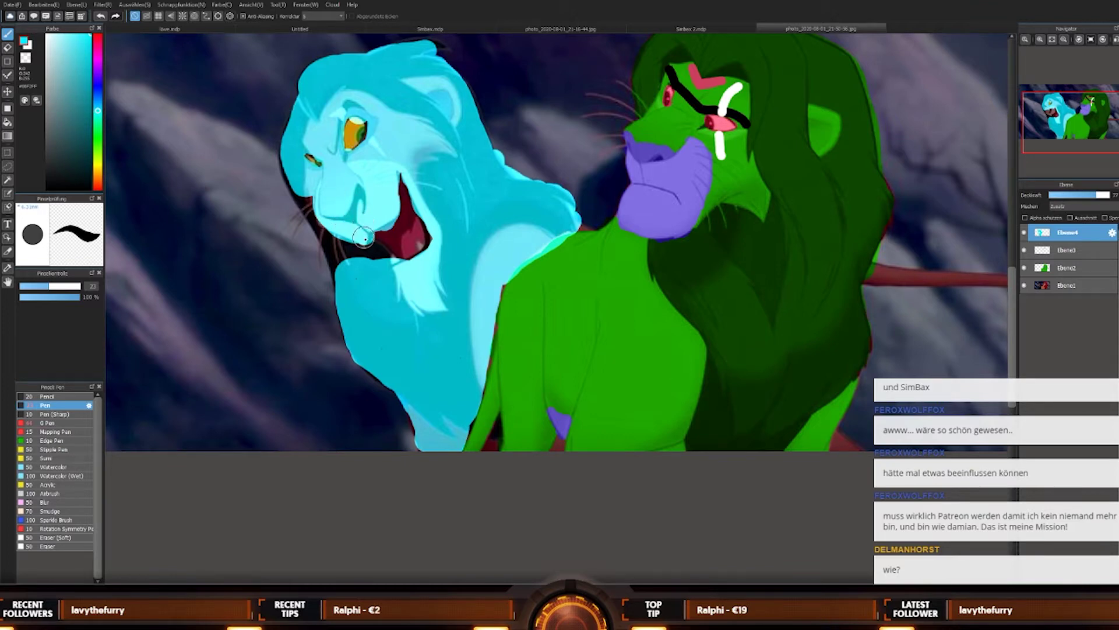
left_click_drag(363, 237, 360, 235)
mouse_move(334, 274)
left_mouse_down()
mouse_move(340, 230)
mouse_move(353, 260)
left_mouse_up()
left_click_drag(315, 175, 291, 204)
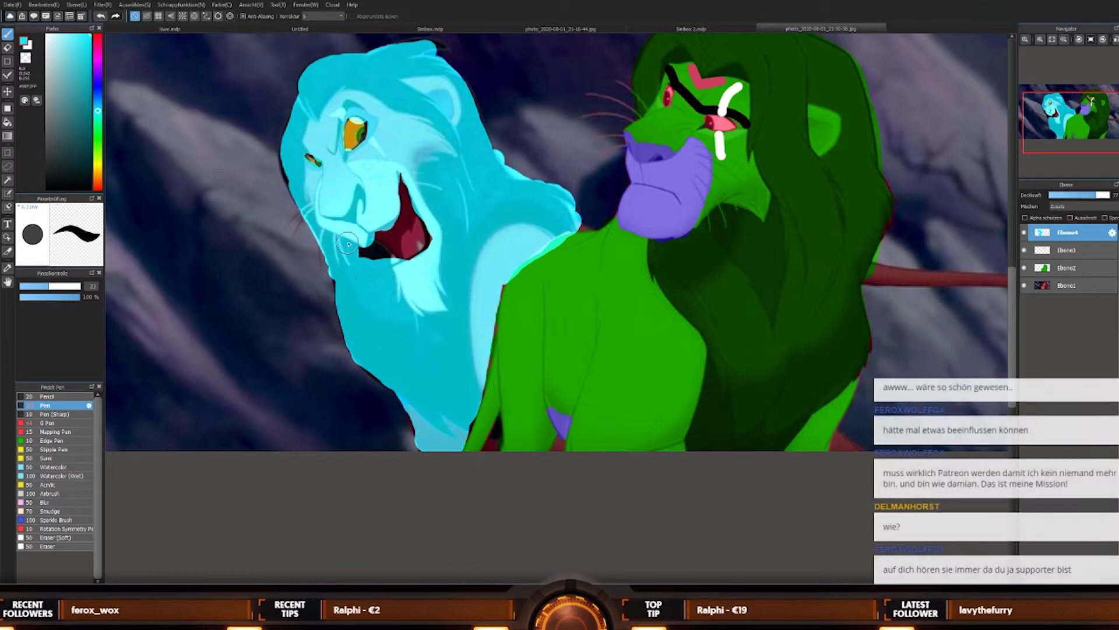
mouse_move(348, 244)
left_mouse_down()
mouse_move(391, 271)
mouse_move(377, 244)
left_mouse_up()
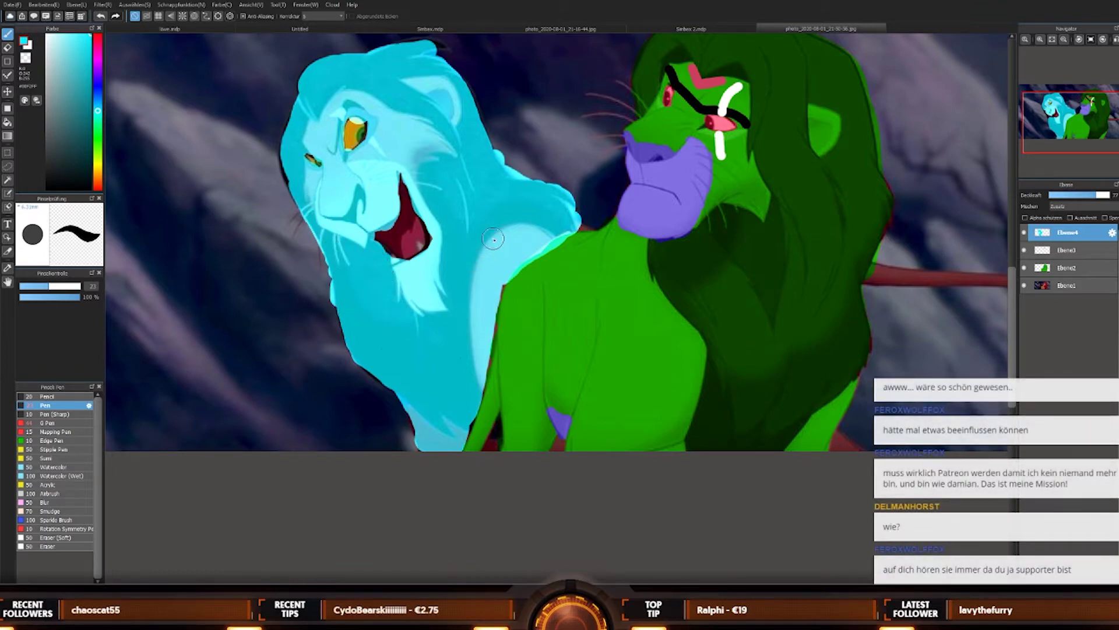
Step: Lower the opacity of layer Ebene4 to about 70% and judge the cyan rear lion against the whole picture
scroll(493, 239, "down", 2)
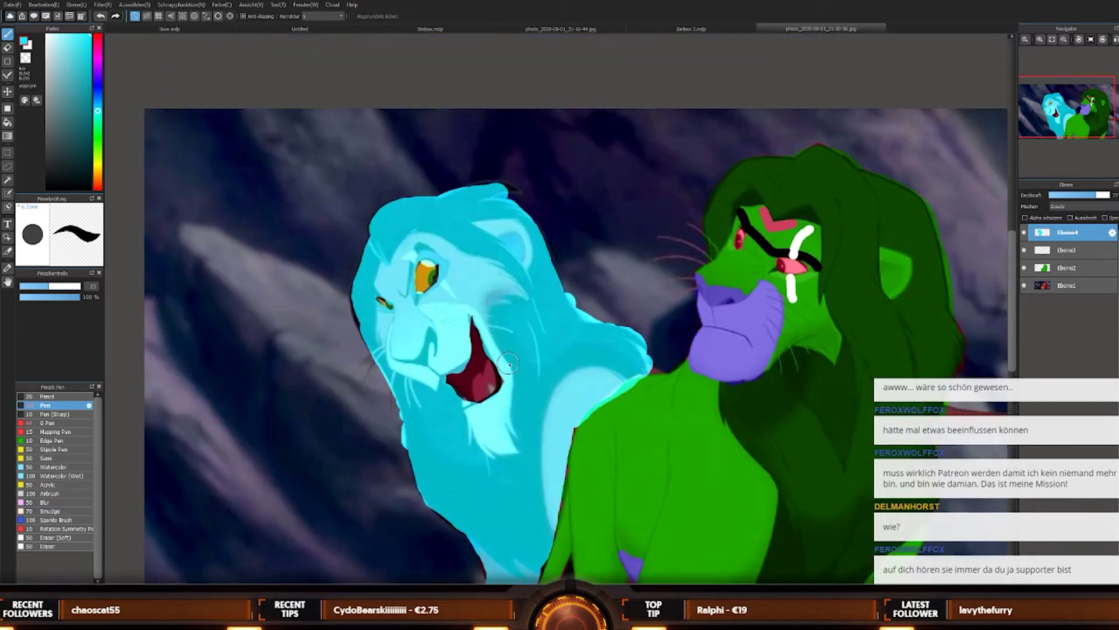
scroll(509, 363, "down", 3)
scroll(481, 334, "up", 3)
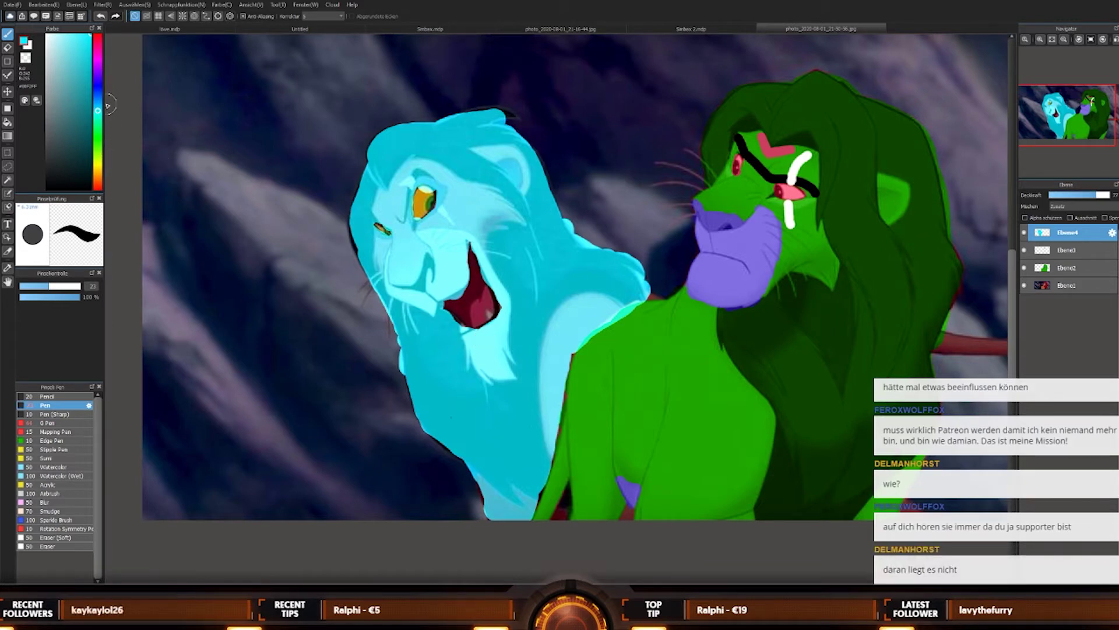
left_click_drag(1092, 197, 1091, 197)
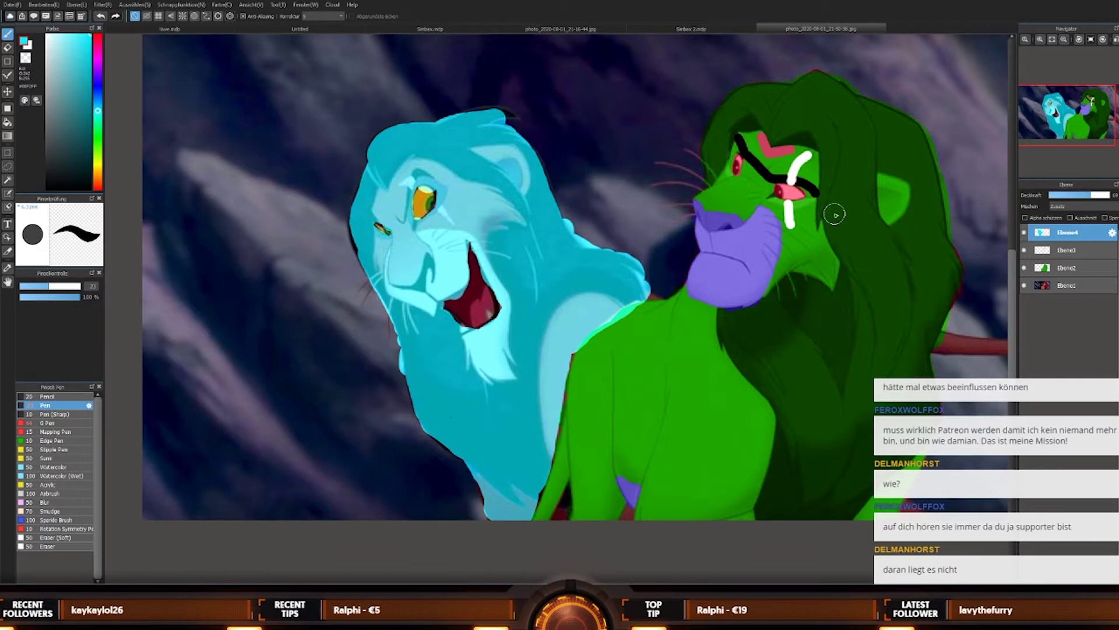
scroll(835, 215, "down", 3)
scroll(712, 236, "up", 2)
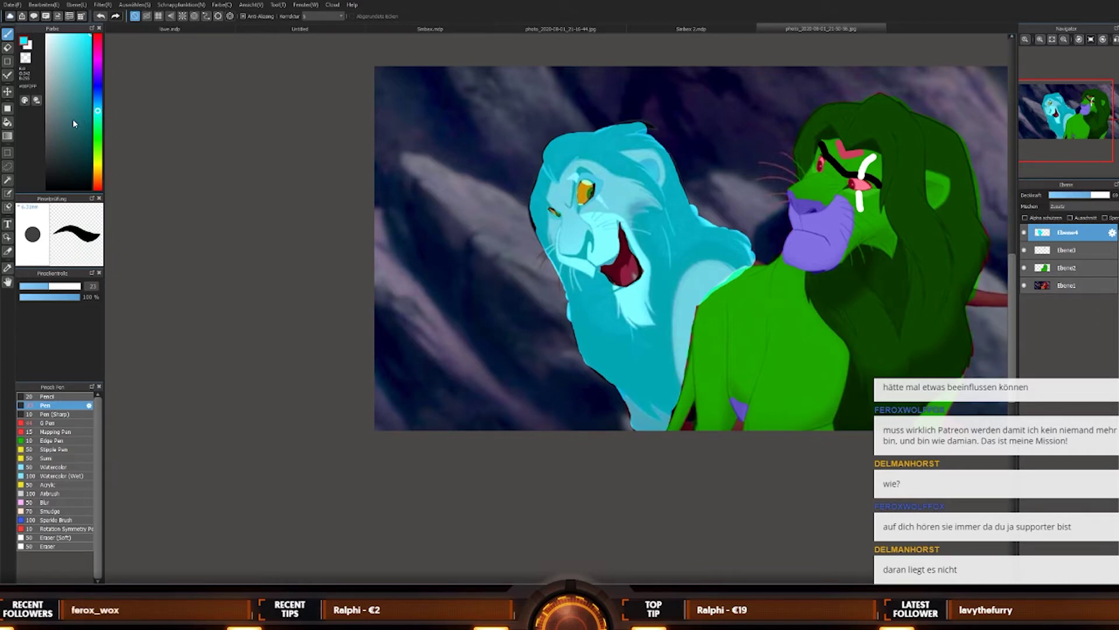
scroll(595, 163, "down", 3)
scroll(583, 175, "up", 5)
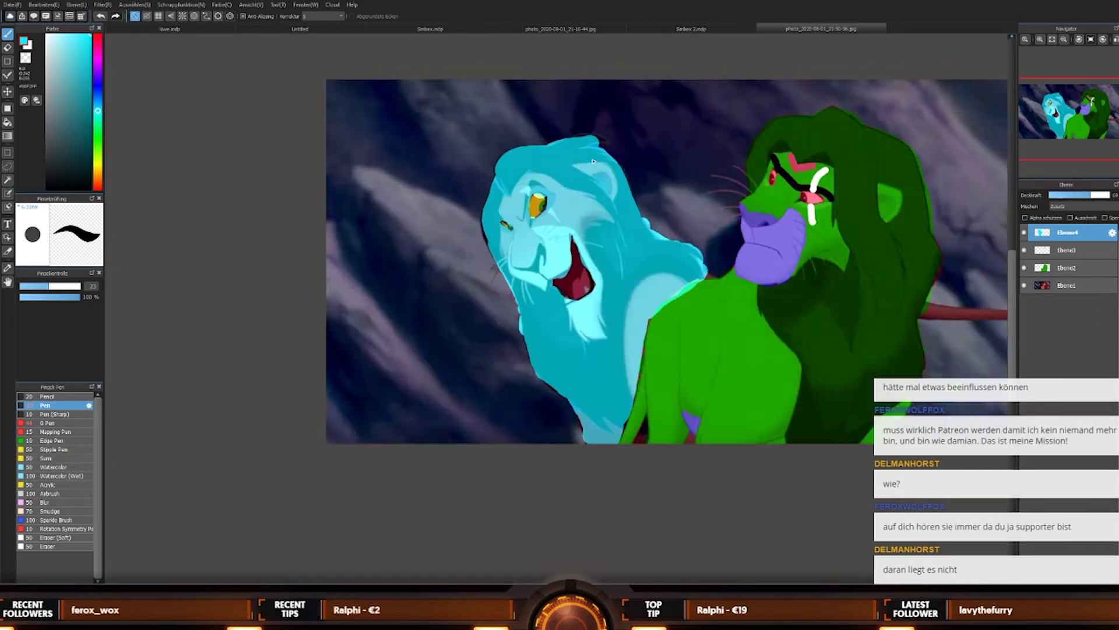
Step: Choose orange as the painting colour and cover the rear lion's chin and the fur tuft beneath its open mouth
left_click(98, 61)
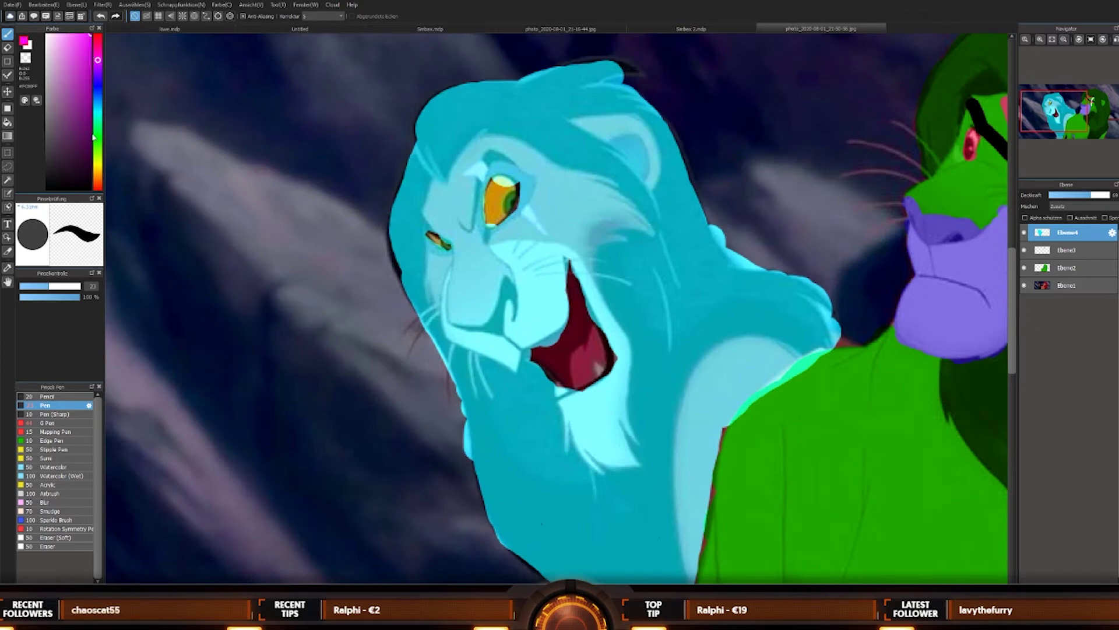
left_click(98, 180)
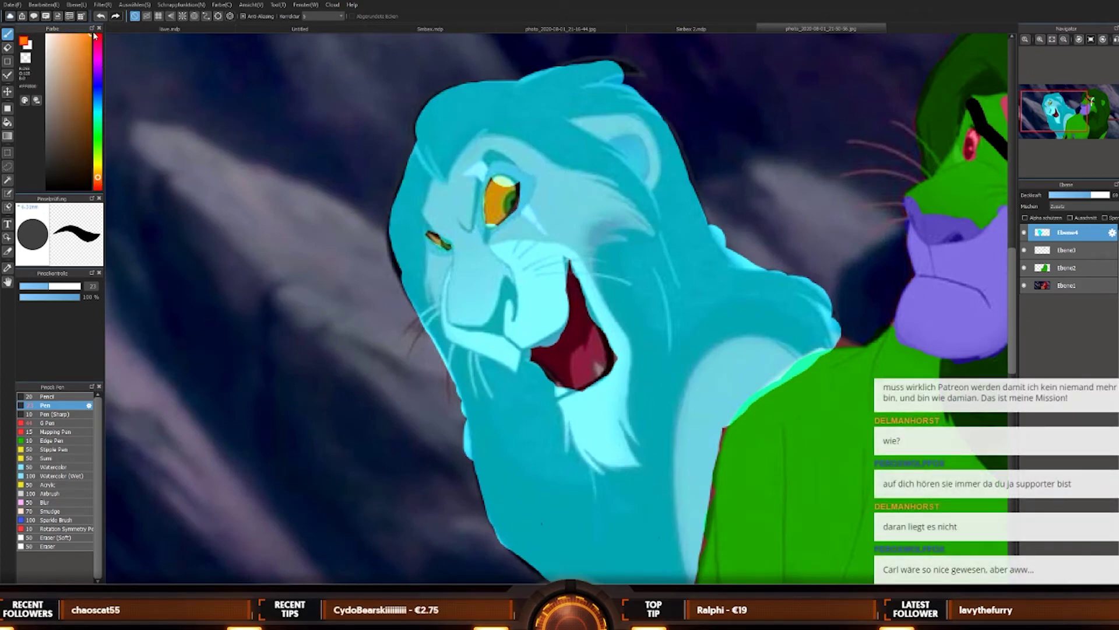
scroll(672, 309, "down", 5)
scroll(673, 313, "up", 4)
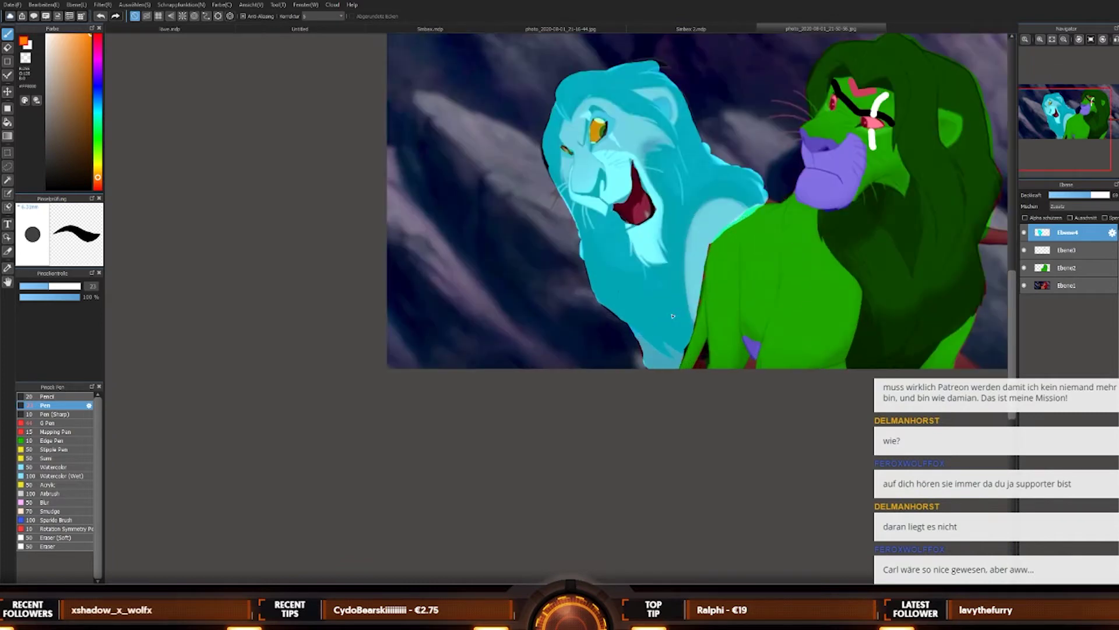
scroll(673, 316, "up", 3)
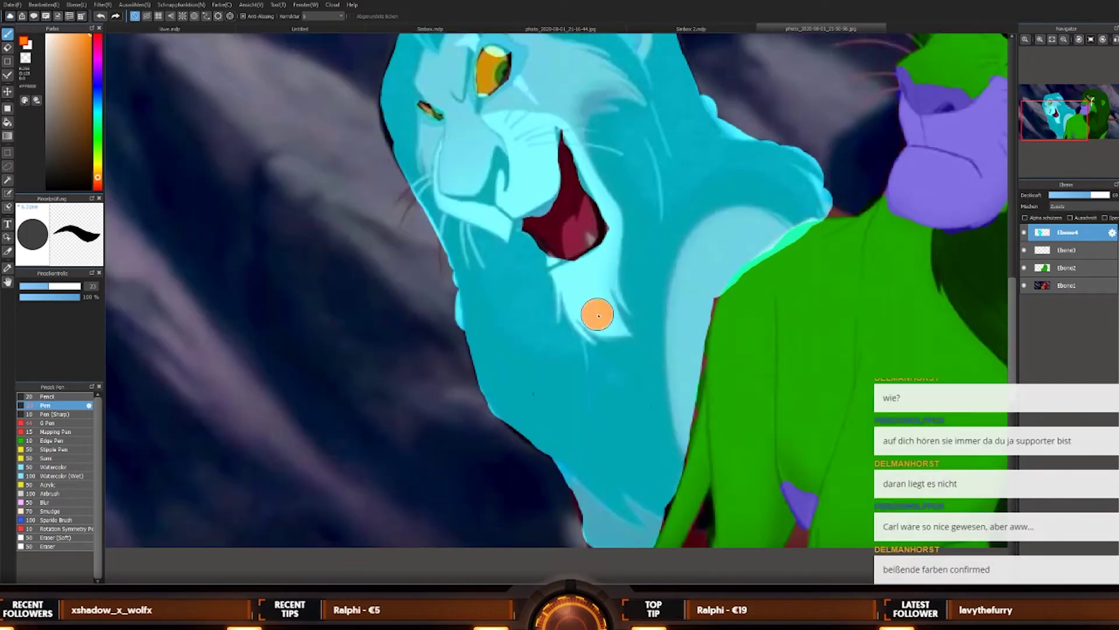
mouse_move(599, 316)
left_mouse_down()
mouse_move(626, 334)
mouse_move(577, 310)
mouse_move(562, 272)
mouse_move(589, 274)
mouse_move(613, 320)
left_mouse_up()
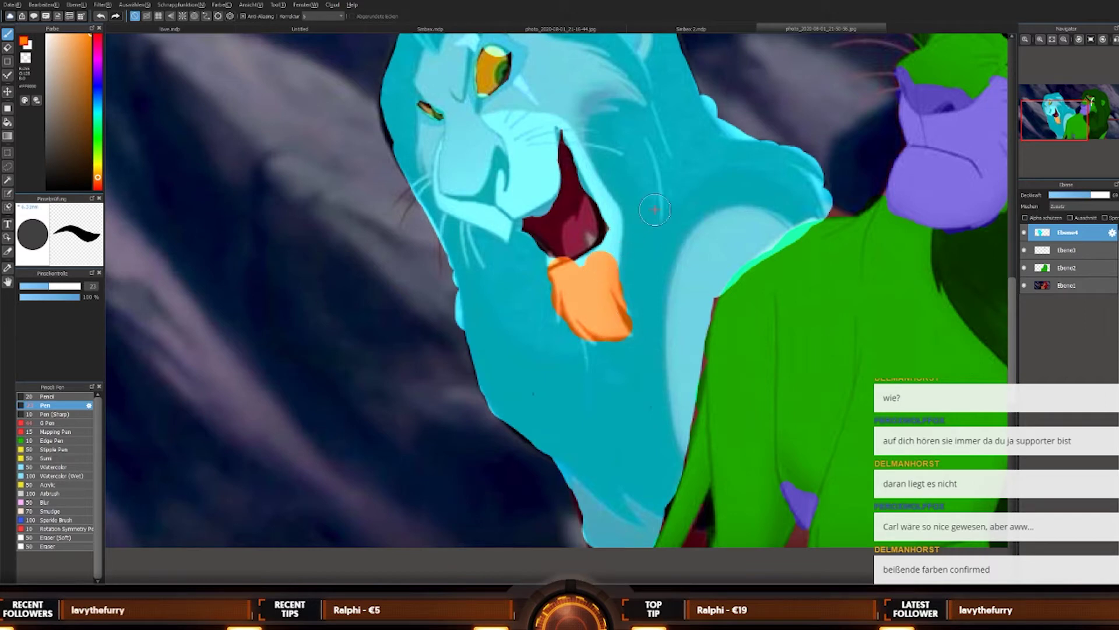
key("bracketleft")
key("bracketleft")
mouse_move(563, 279)
left_mouse_down()
mouse_move(590, 272)
mouse_move(600, 257)
mouse_move(591, 316)
mouse_move(596, 319)
left_mouse_up()
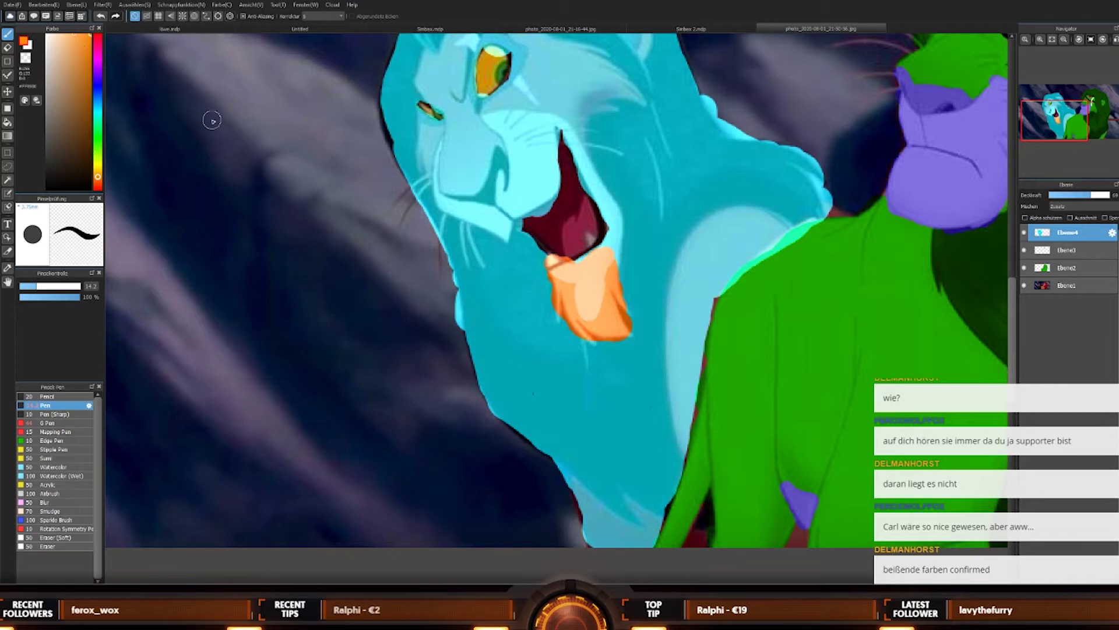
mouse_move(606, 271)
left_mouse_down()
mouse_move(589, 328)
mouse_move(579, 289)
mouse_move(553, 264)
mouse_move(612, 275)
left_mouse_up()
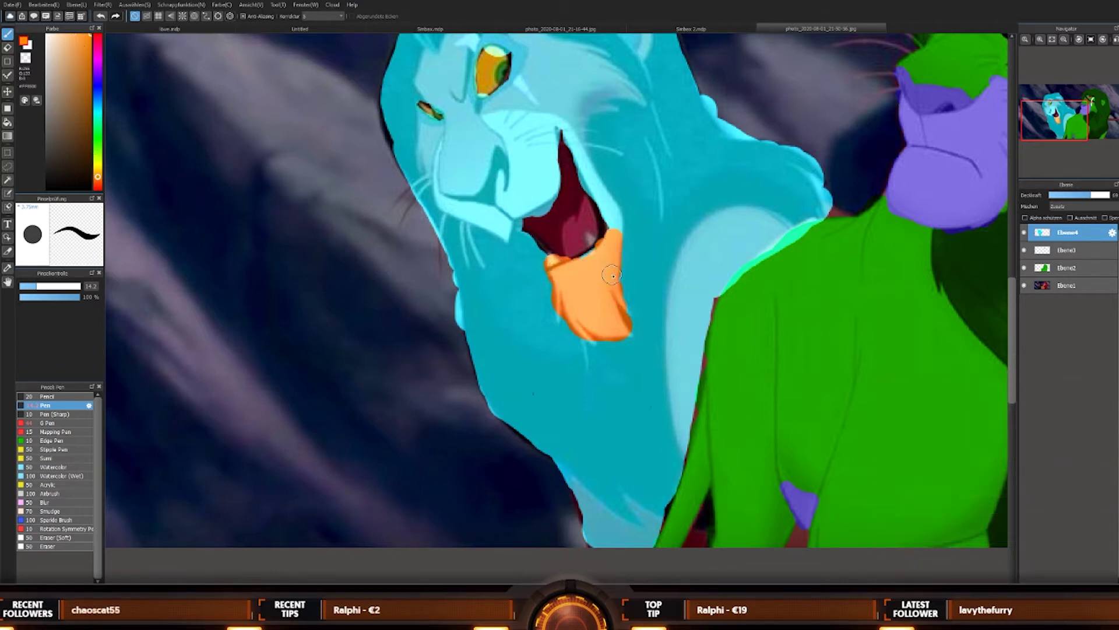
Step: Extend the orange along the rear rim of the rear lion's mouth and over its upper lip and muzzle
left_click_drag(619, 224, 584, 155)
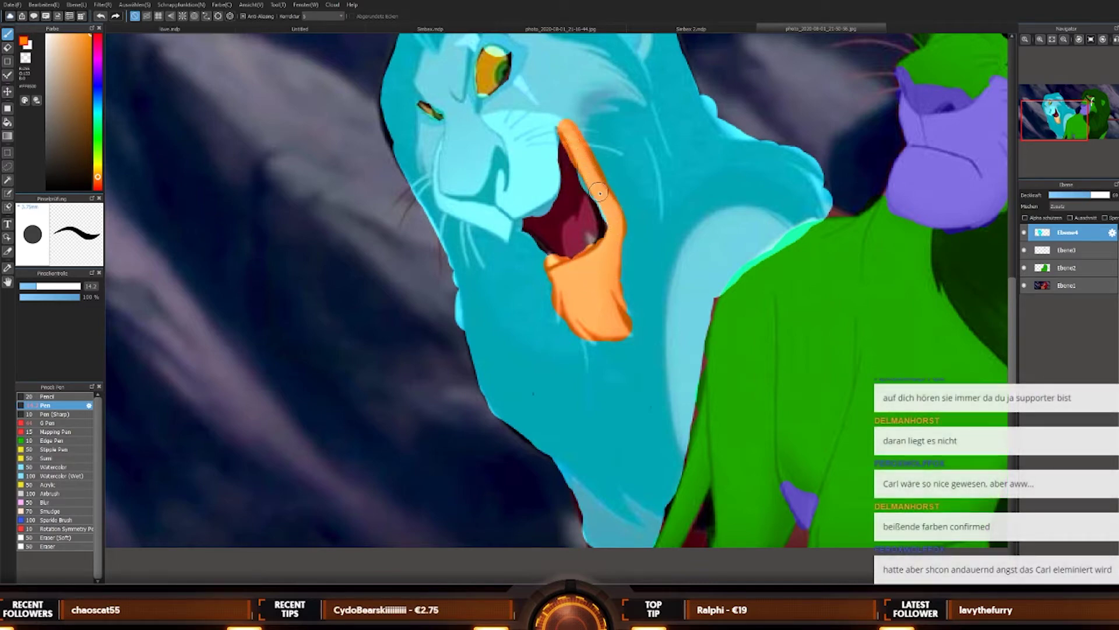
mouse_move(599, 192)
left_mouse_down()
mouse_move(612, 224)
mouse_move(565, 121)
mouse_move(541, 146)
mouse_move(551, 185)
mouse_move(501, 218)
mouse_move(441, 200)
mouse_move(484, 207)
mouse_move(508, 199)
mouse_move(504, 177)
mouse_move(532, 185)
mouse_move(500, 169)
mouse_move(477, 193)
mouse_move(485, 205)
mouse_move(458, 199)
left_mouse_up()
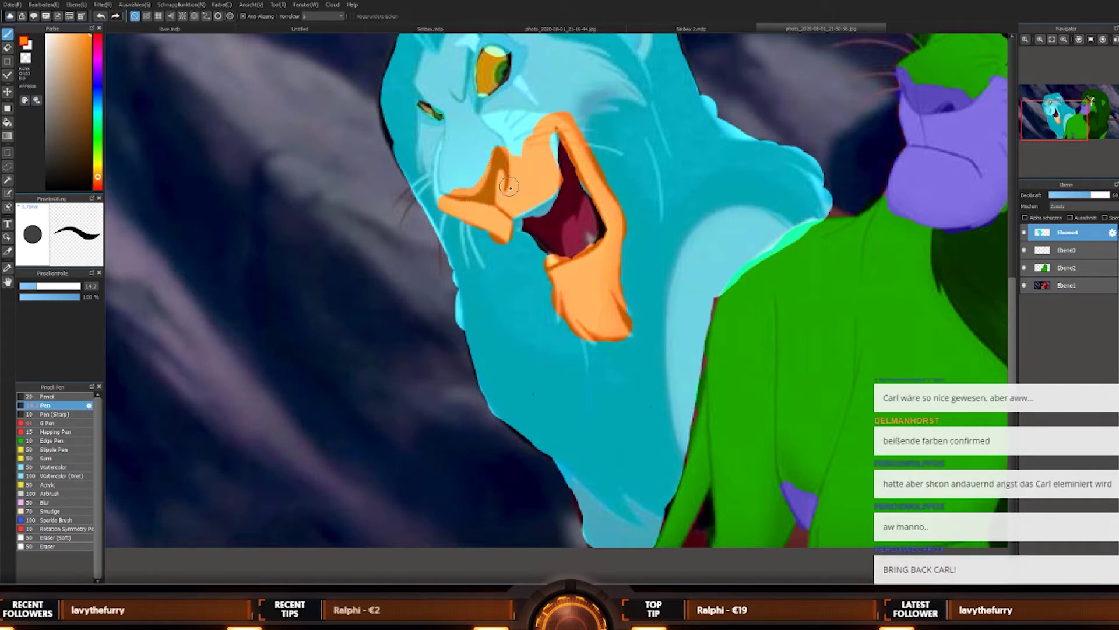
mouse_move(527, 166)
left_mouse_down()
mouse_move(490, 119)
mouse_move(577, 135)
mouse_move(552, 157)
mouse_move(518, 125)
mouse_move(516, 158)
mouse_move(513, 127)
left_mouse_up()
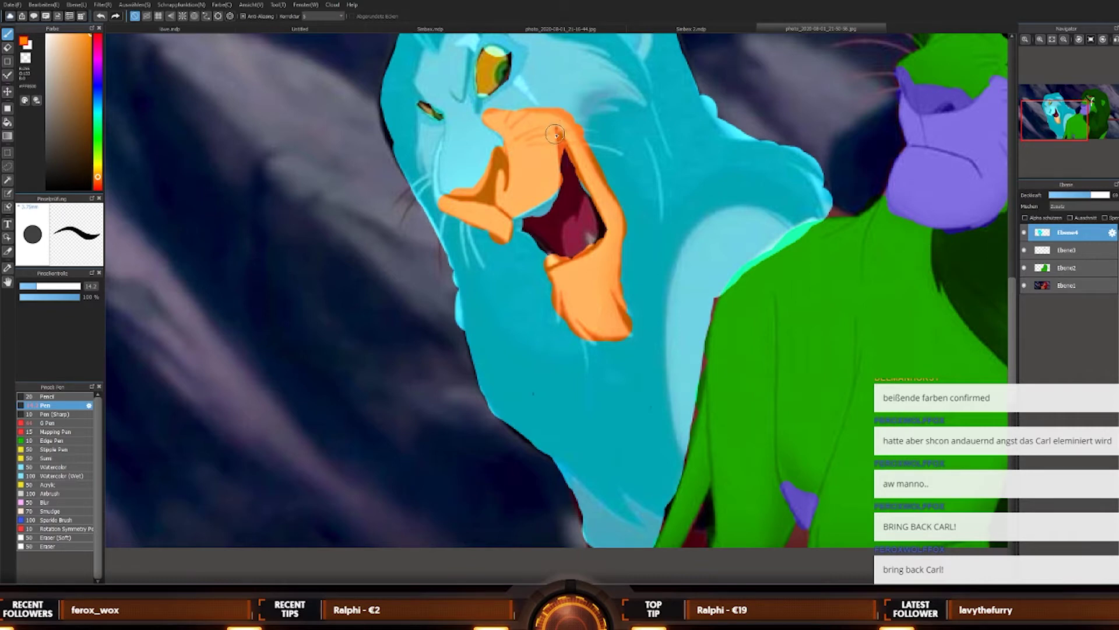
Step: Examine the orange muzzle and chin of the rear lion against the whole picture
scroll(555, 134, "down", 5)
scroll(560, 110, "up", 3)
scroll(624, 178, "up", 3)
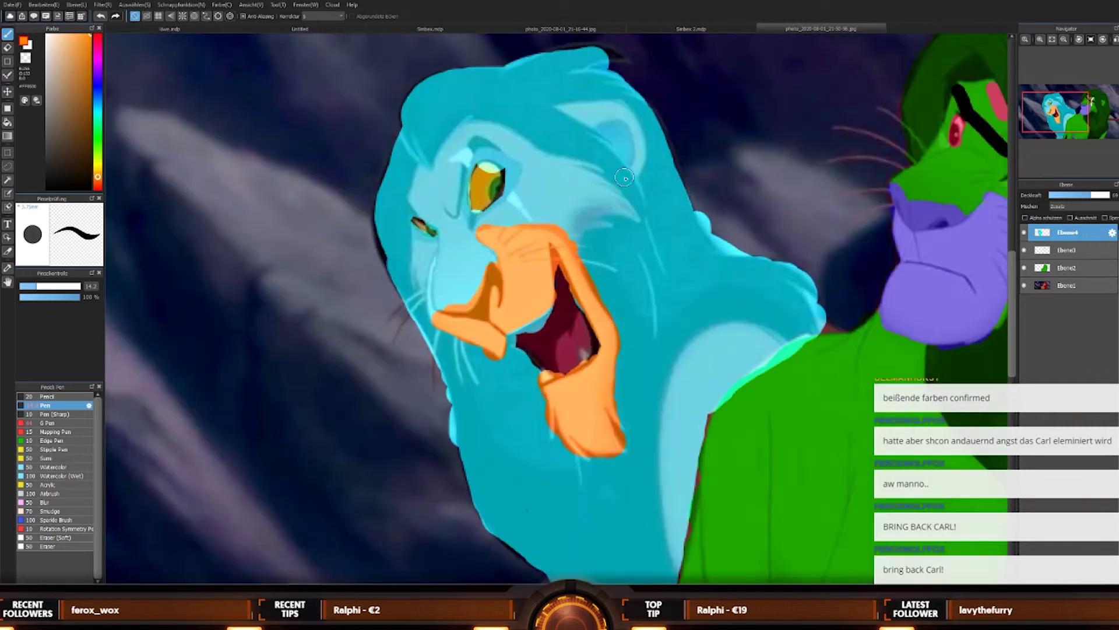
scroll(621, 144, "down", 2)
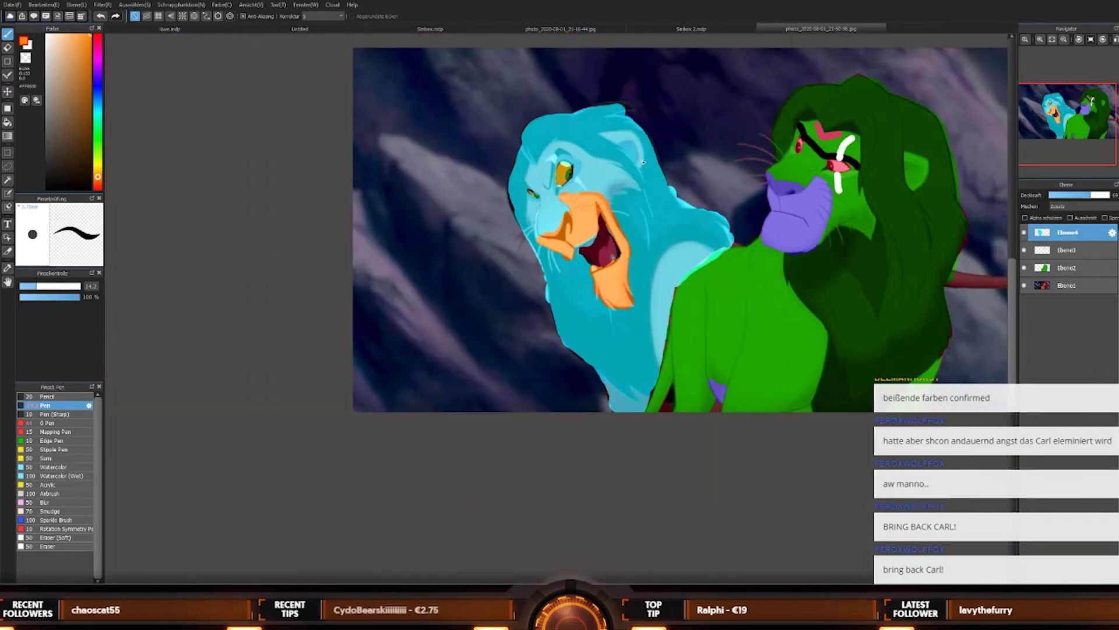
scroll(643, 162, "down", 3)
scroll(692, 232, "up", 3)
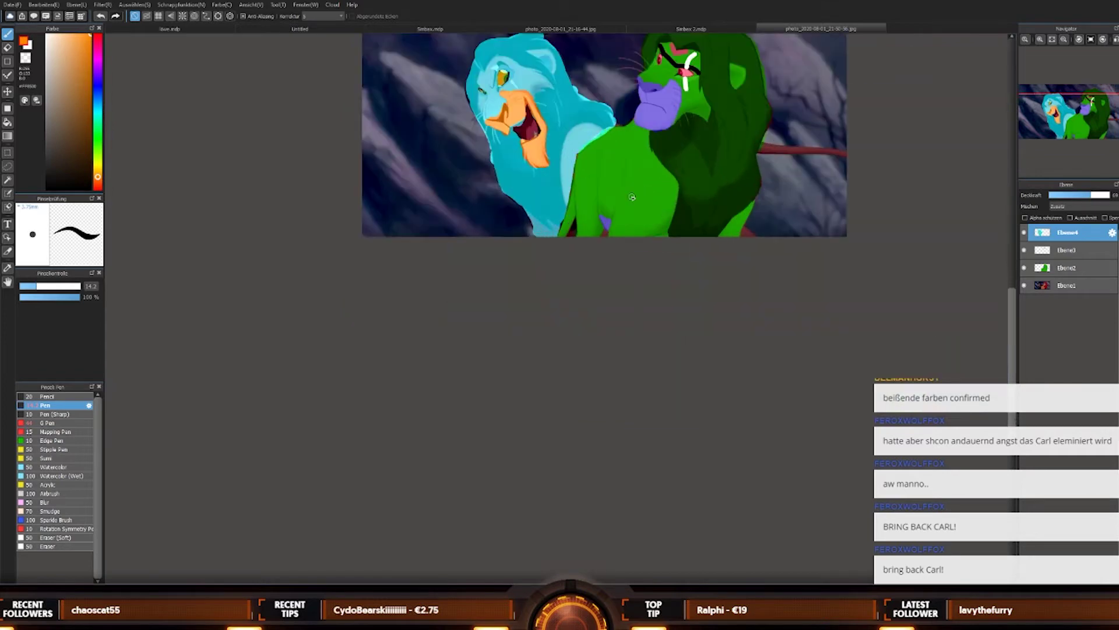
scroll(500, 134, "up", 1)
scroll(500, 133, "down", 3)
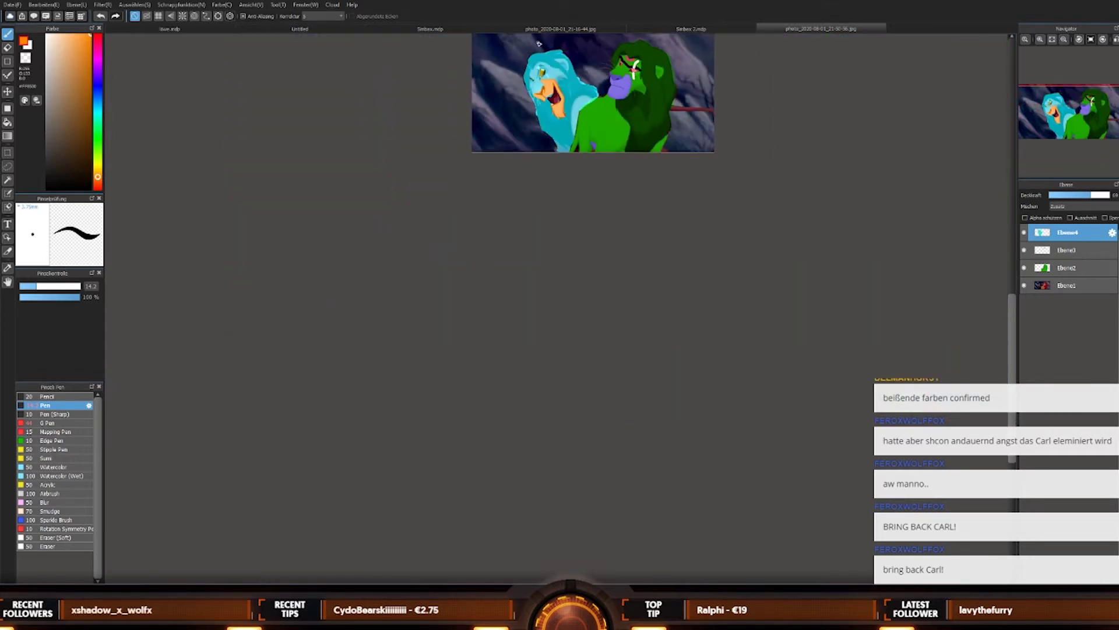
Step: Outline both of the rear lion's eyes with a thin reddish-orange rim, using a smaller Pen and leaving the eyes themselves unpainted
scroll(562, 88, "up", 5)
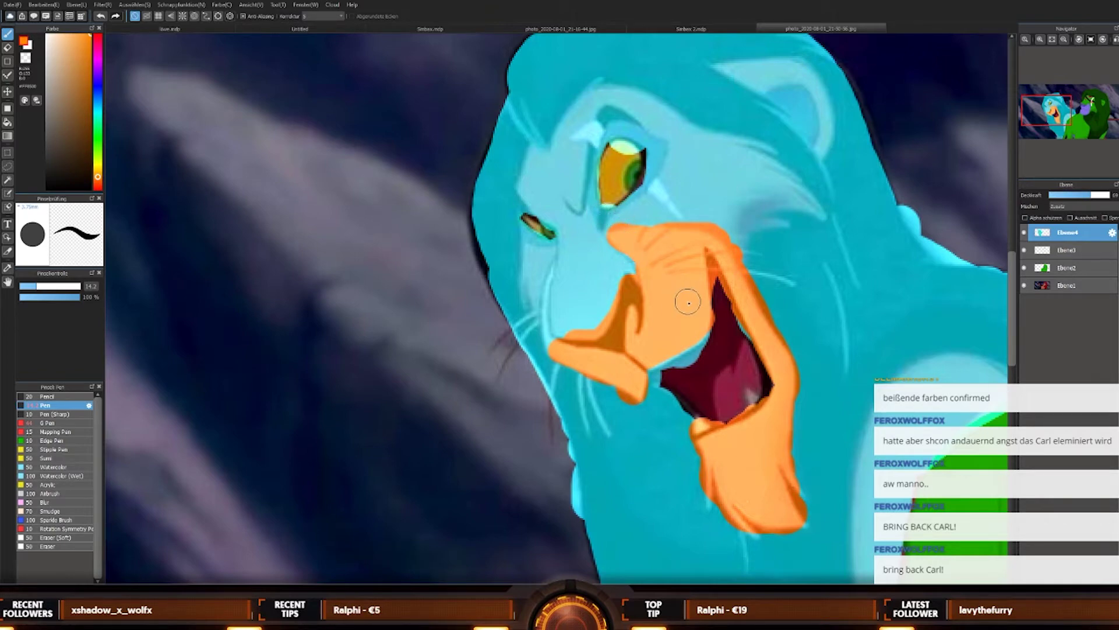
key("bracketleft")
key("bracketleft")
key("bracketleft")
key("bracketleft")
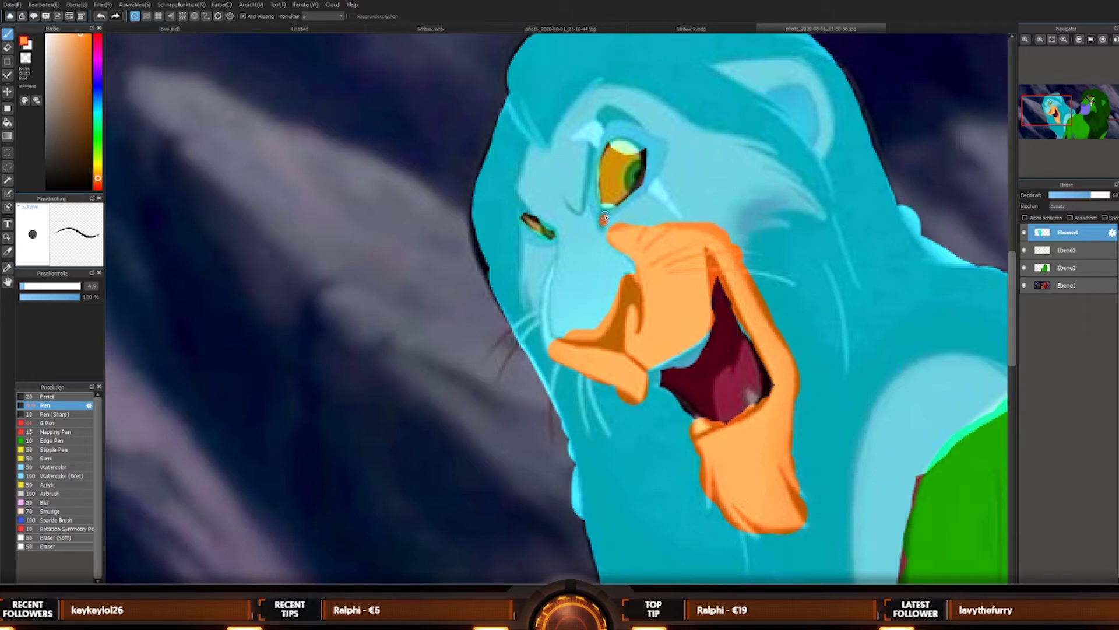
mouse_move(637, 194)
left_mouse_down()
mouse_move(664, 143)
mouse_move(623, 126)
mouse_move(603, 141)
left_mouse_up()
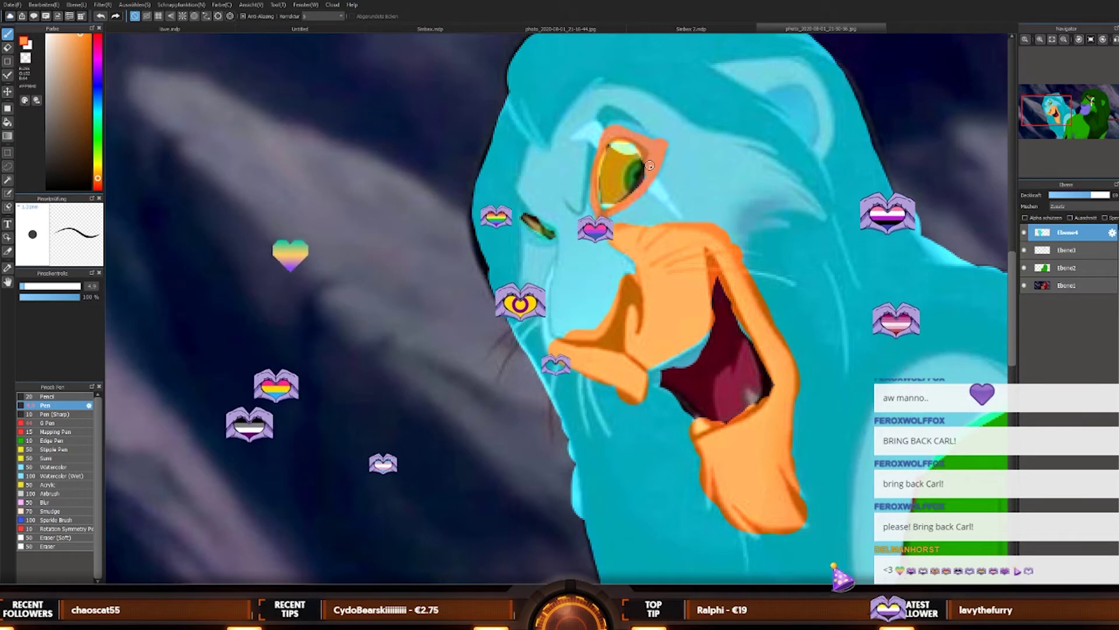
scroll(647, 175, "down", 3)
scroll(644, 193, "up", 3)
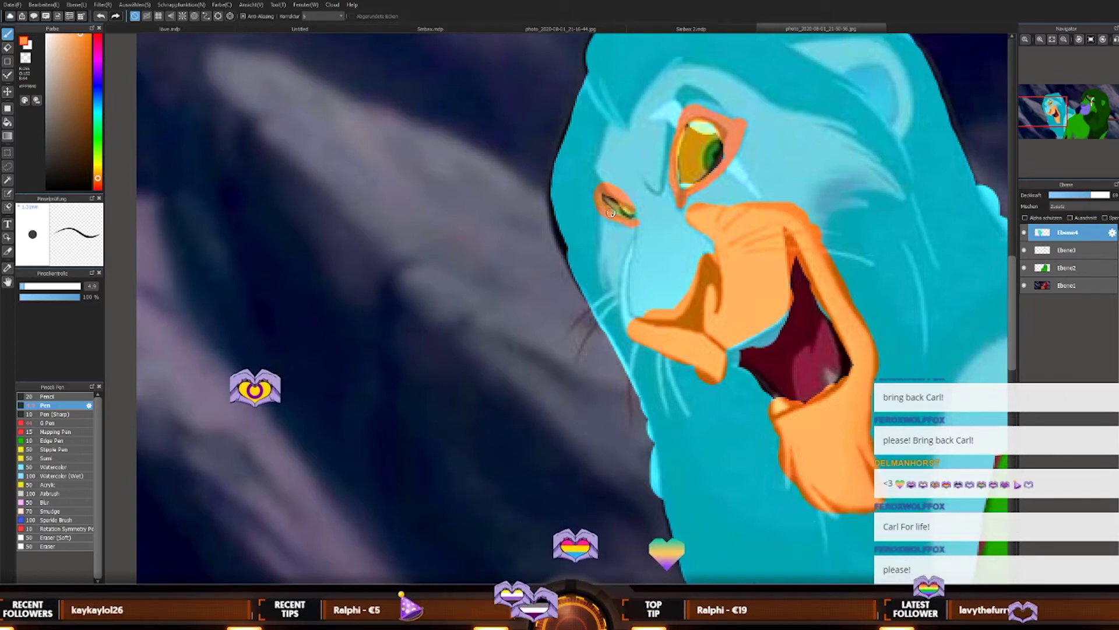
Step: Sample cyan from the rear lion's mane and touch up its lower chest edge beside the front lion's foreleg
scroll(710, 153, "down", 5)
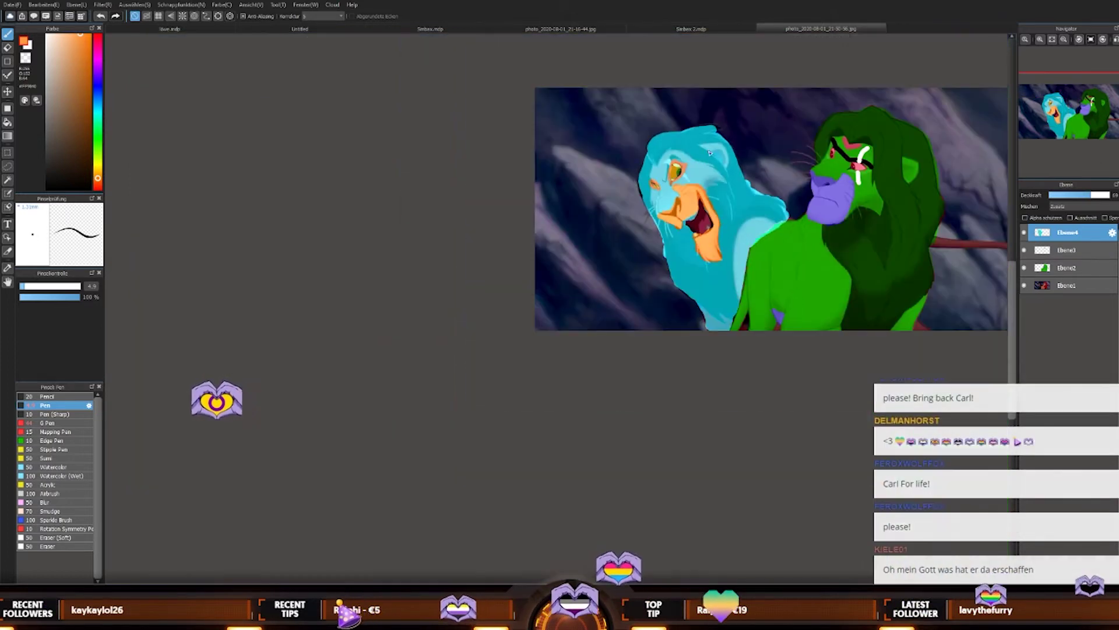
scroll(710, 153, "down", 3)
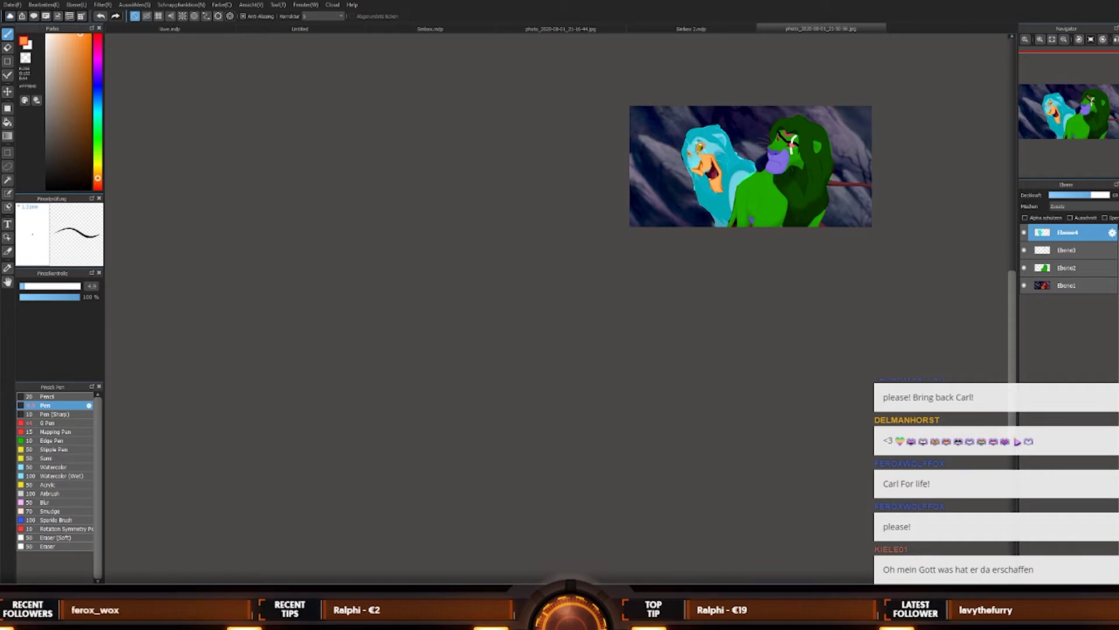
scroll(847, 120, "up", 3)
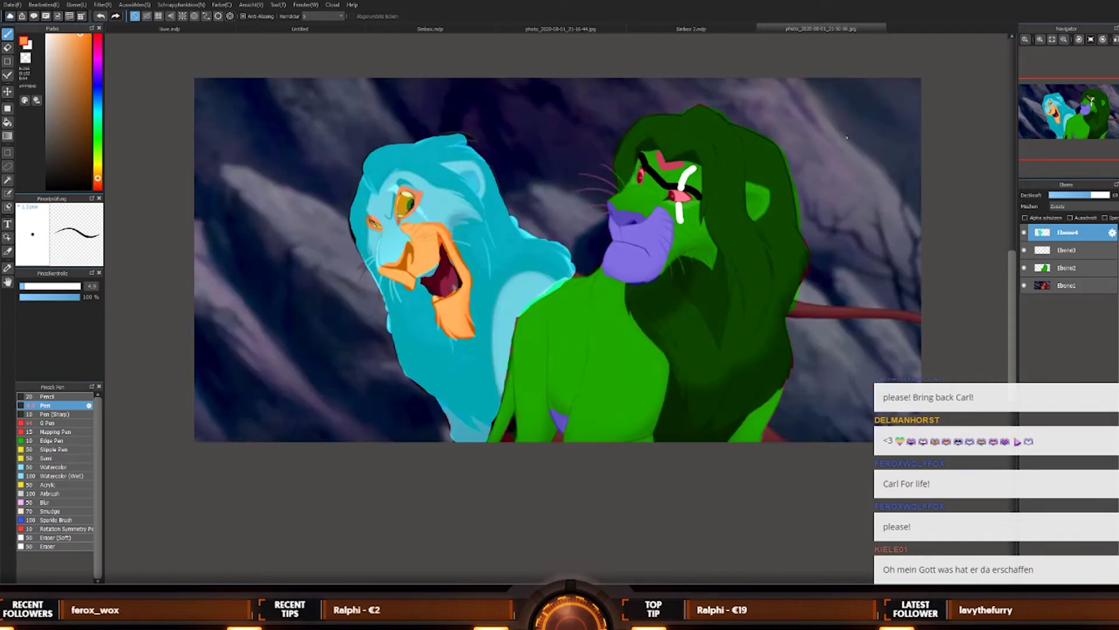
left_click(402, 389, "alt")
scroll(474, 475, "up", 4)
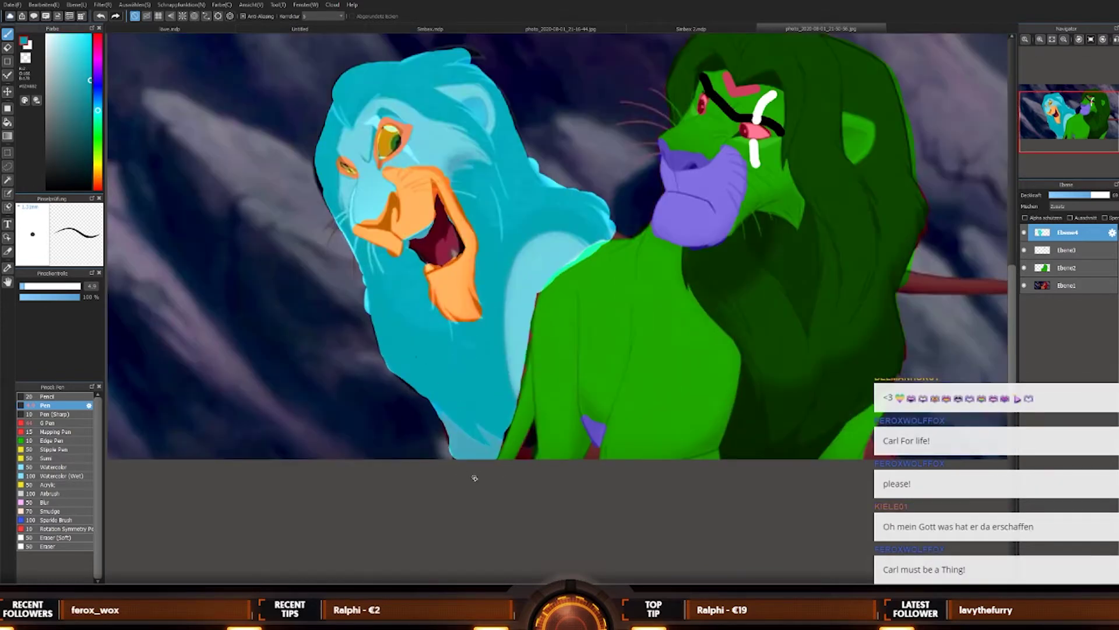
left_click_drag(510, 439, 493, 482)
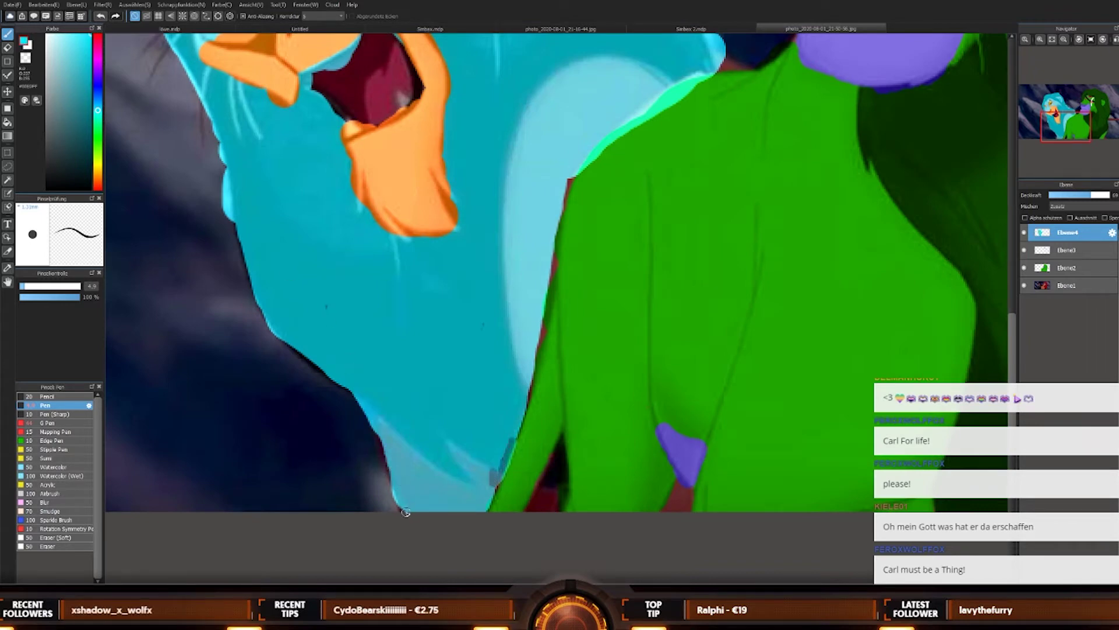
Step: Paint the unpainted red gaps between the front lion's legs and below its purple belly patch cyan
mouse_move(508, 439)
left_mouse_down()
mouse_move(491, 490)
mouse_move(507, 434)
mouse_move(484, 477)
mouse_move(506, 448)
mouse_move(492, 477)
mouse_move(551, 491)
mouse_move(559, 442)
mouse_move(547, 477)
left_mouse_up()
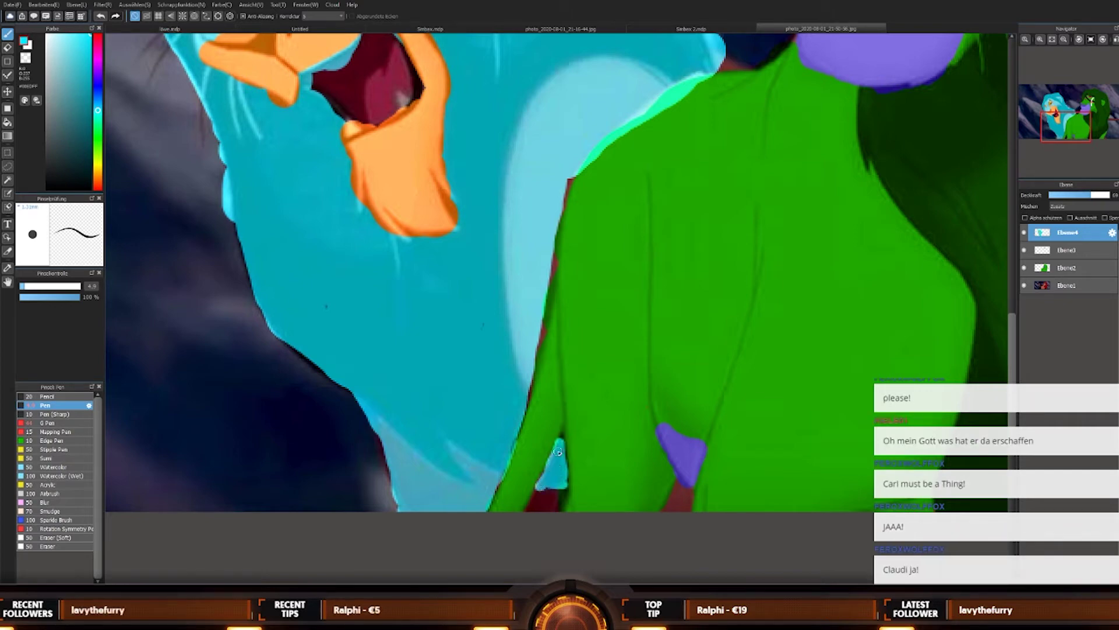
key("ctrl+0")
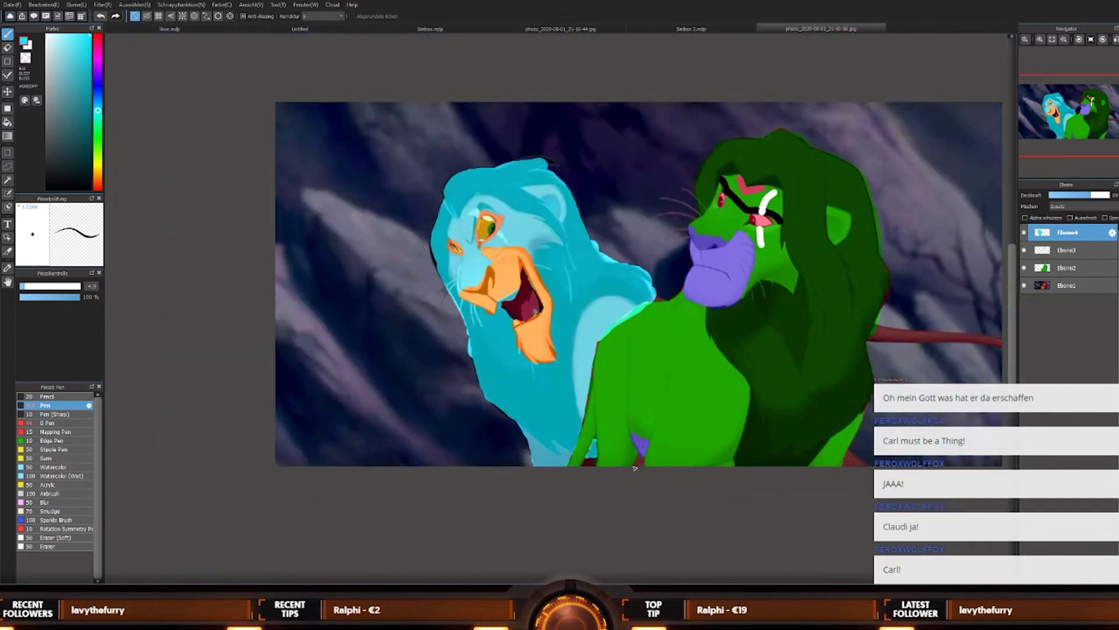
scroll(635, 467, "up", 4)
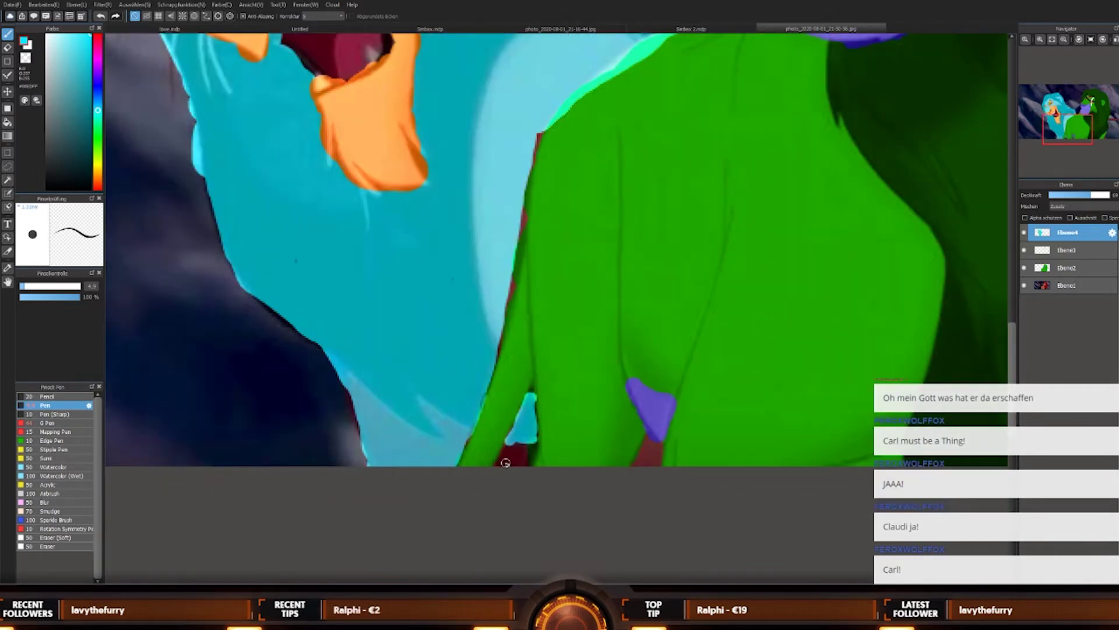
mouse_move(506, 462)
left_mouse_down()
mouse_move(520, 438)
mouse_move(501, 462)
mouse_move(510, 445)
mouse_move(501, 464)
mouse_move(524, 473)
left_mouse_up()
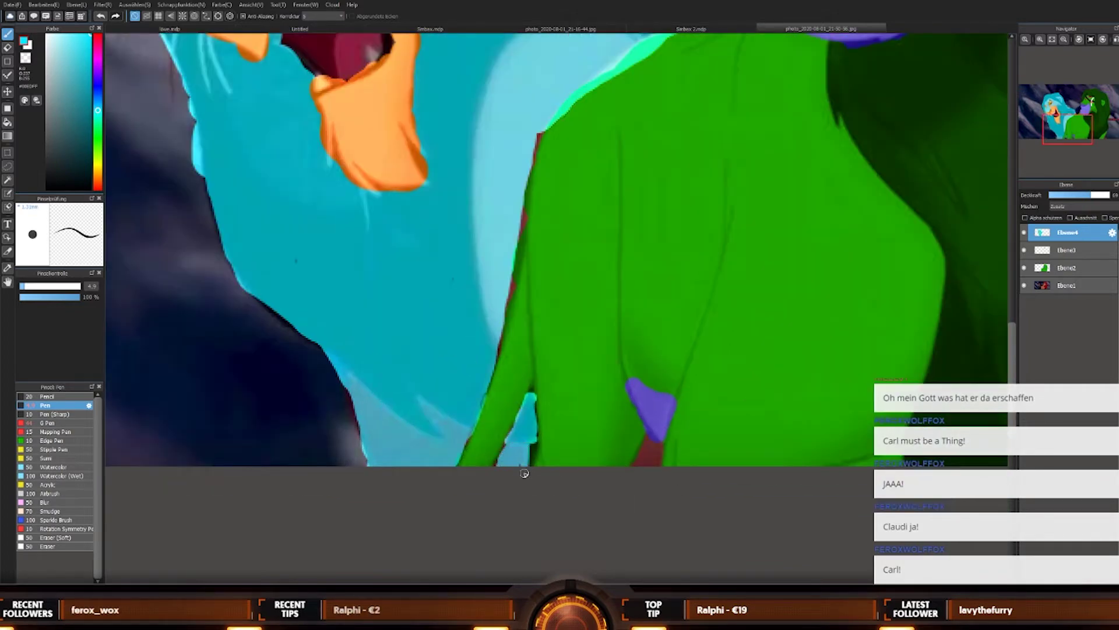
scroll(517, 417, "down", 5)
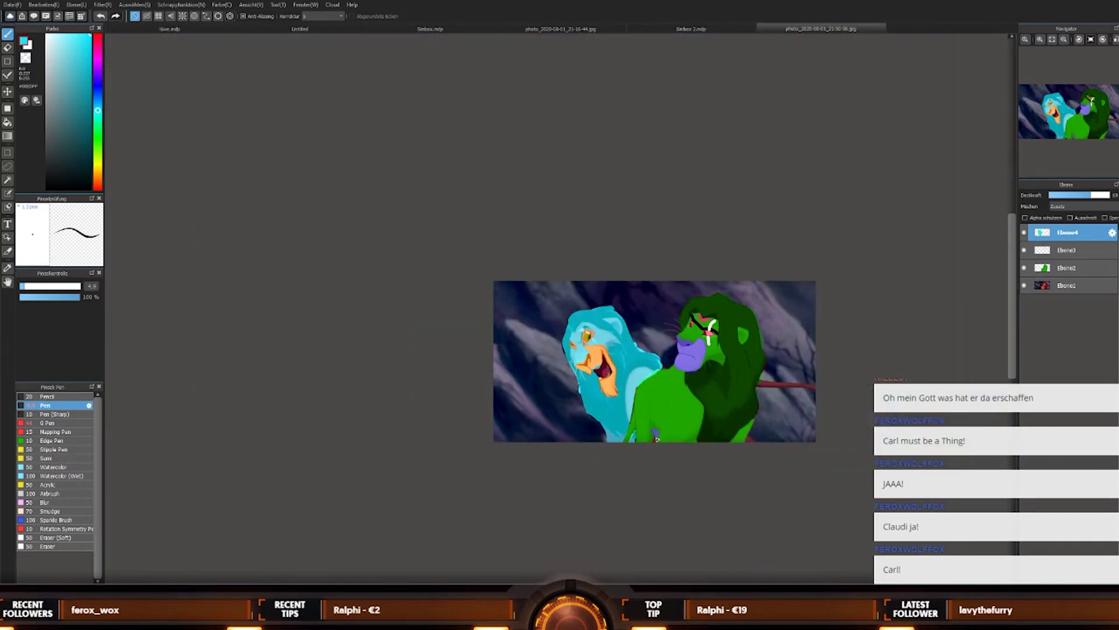
scroll(612, 438, "up", 6)
mouse_move(638, 422)
left_mouse_down()
mouse_move(609, 441)
mouse_move(631, 408)
mouse_move(648, 414)
mouse_move(635, 455)
mouse_move(622, 441)
mouse_move(633, 400)
mouse_move(650, 412)
mouse_move(642, 449)
mouse_move(634, 412)
mouse_move(636, 439)
left_mouse_up()
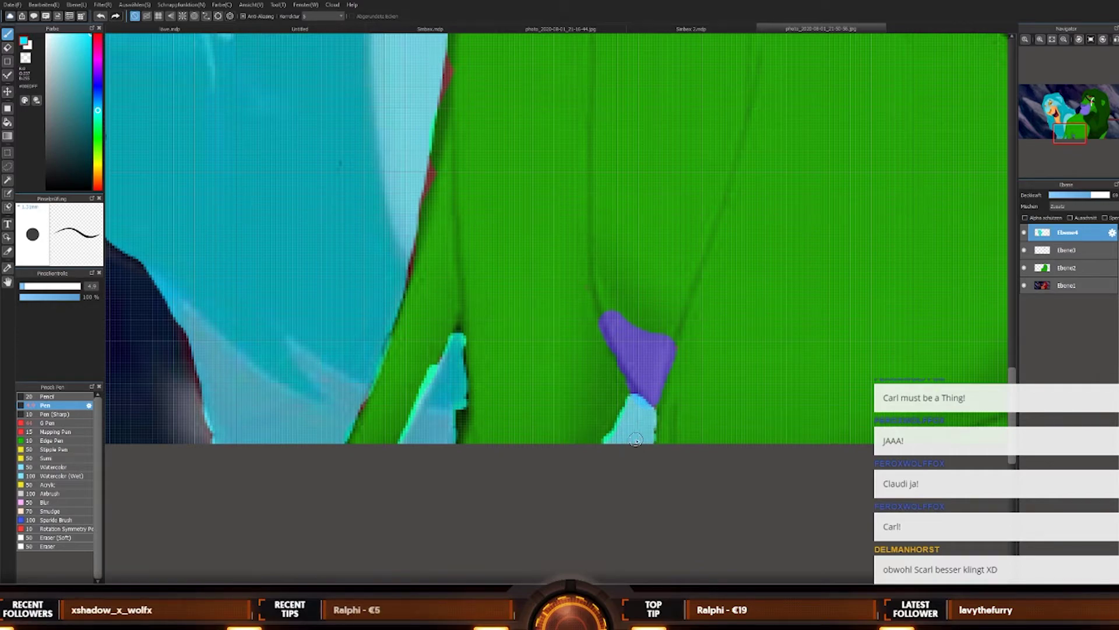
Step: Draw a cyan stroke along the red tail extending behind the front lion to the picture's edge
scroll(635, 439, "down", 8)
scroll(829, 419, "up", 8)
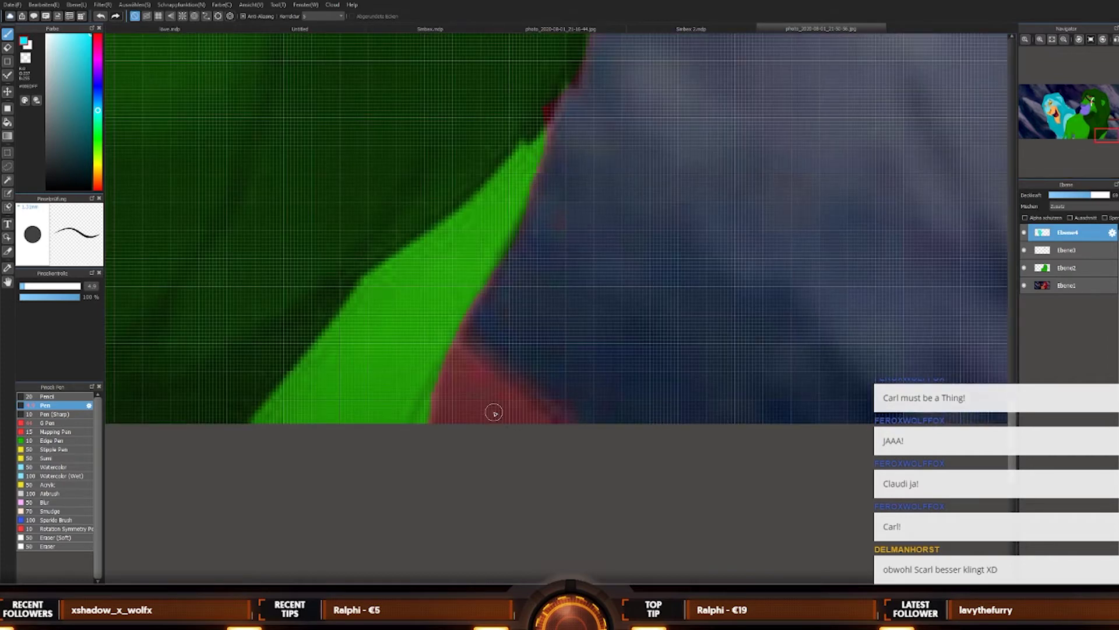
scroll(494, 413, "down", 6)
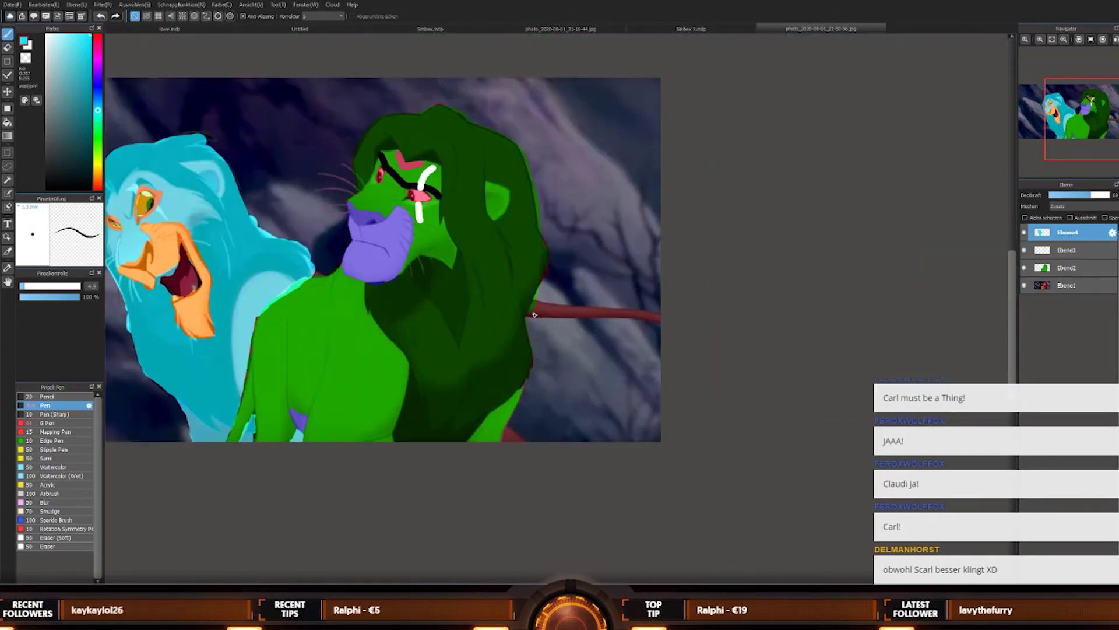
left_click_drag(534, 314, 653, 320)
Step: Fill the small red patch at the picture's lower edge, just behind the front lion's body, with cyan
scroll(504, 460, "up", 5)
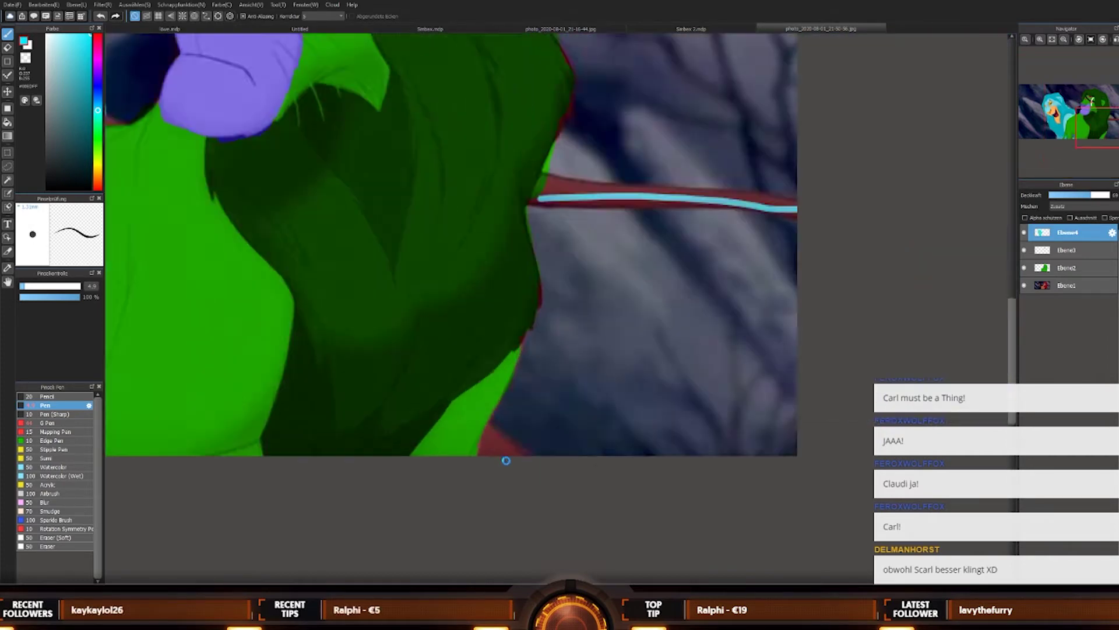
left_click_drag(465, 421, 452, 465)
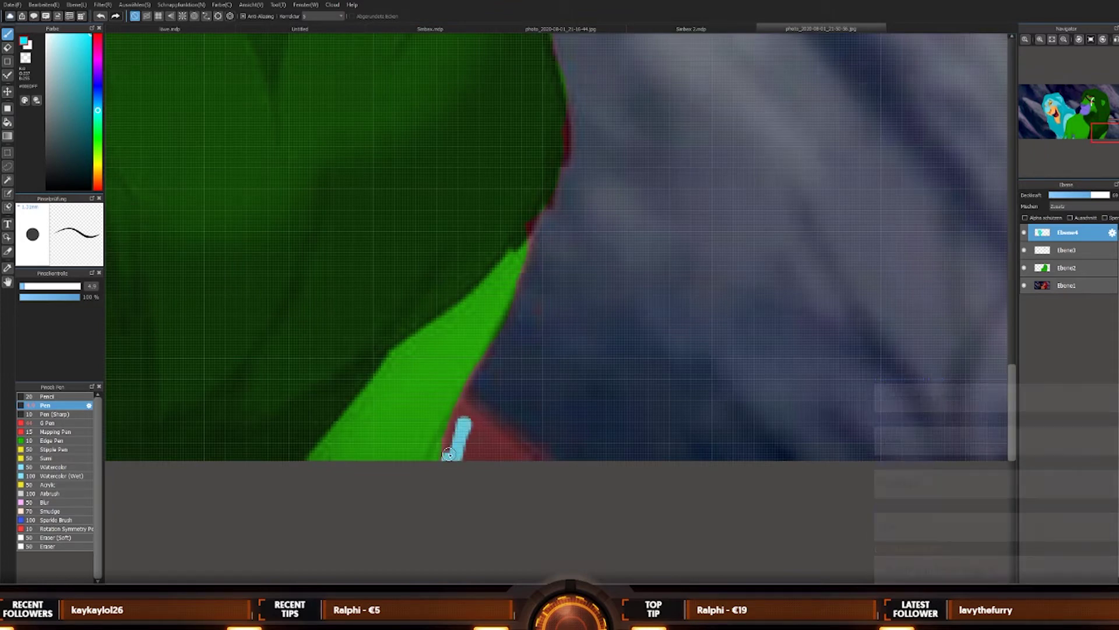
mouse_move(463, 402)
left_mouse_down()
mouse_move(484, 436)
mouse_move(533, 466)
mouse_move(482, 449)
left_mouse_up()
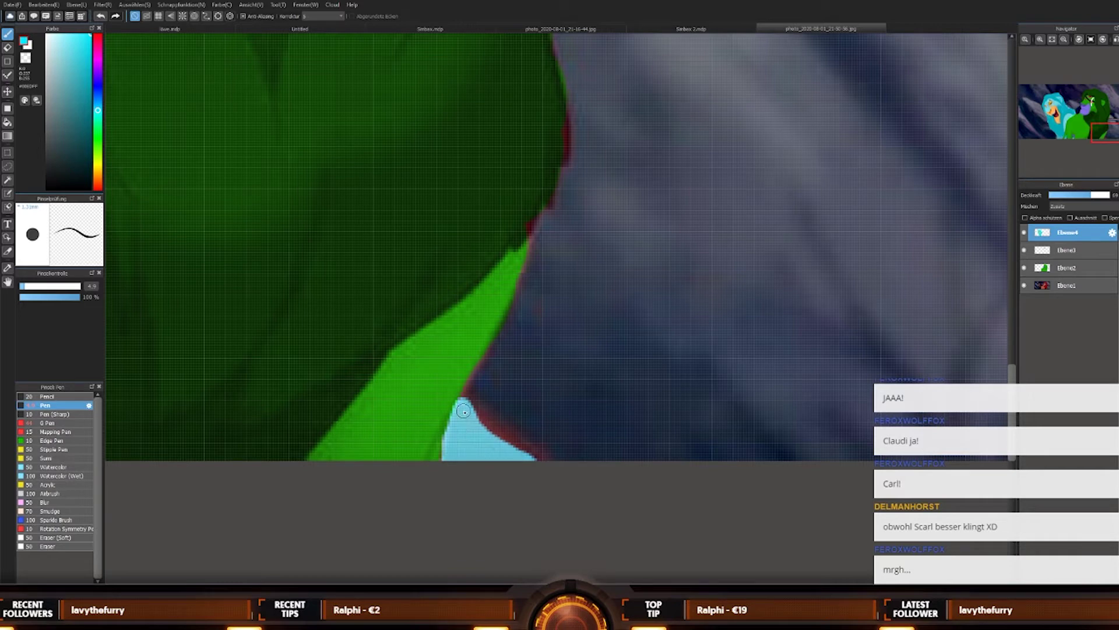
mouse_move(463, 411)
left_mouse_down()
mouse_move(552, 462)
mouse_move(491, 446)
mouse_move(501, 441)
mouse_move(490, 413)
mouse_move(464, 399)
mouse_move(542, 455)
left_mouse_up()
scroll(530, 280, "down", 5)
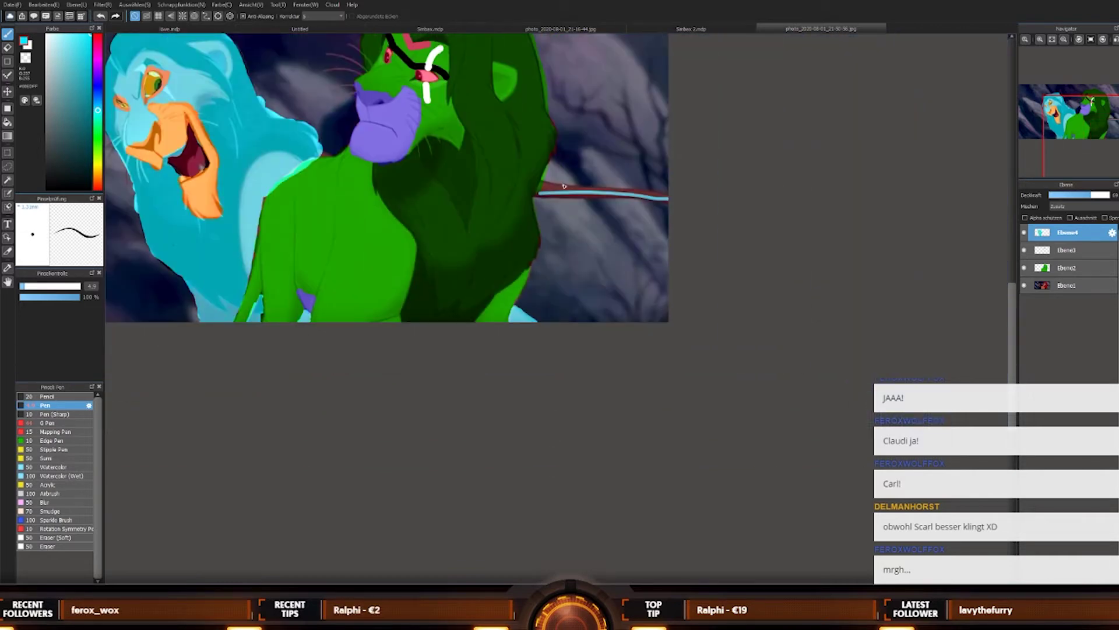
Step: Enlarge the Pen brush, sample cyan from the tail stroke and paint the tail's full width cyan from the front lion's mane outward
scroll(536, 251, "up", 5)
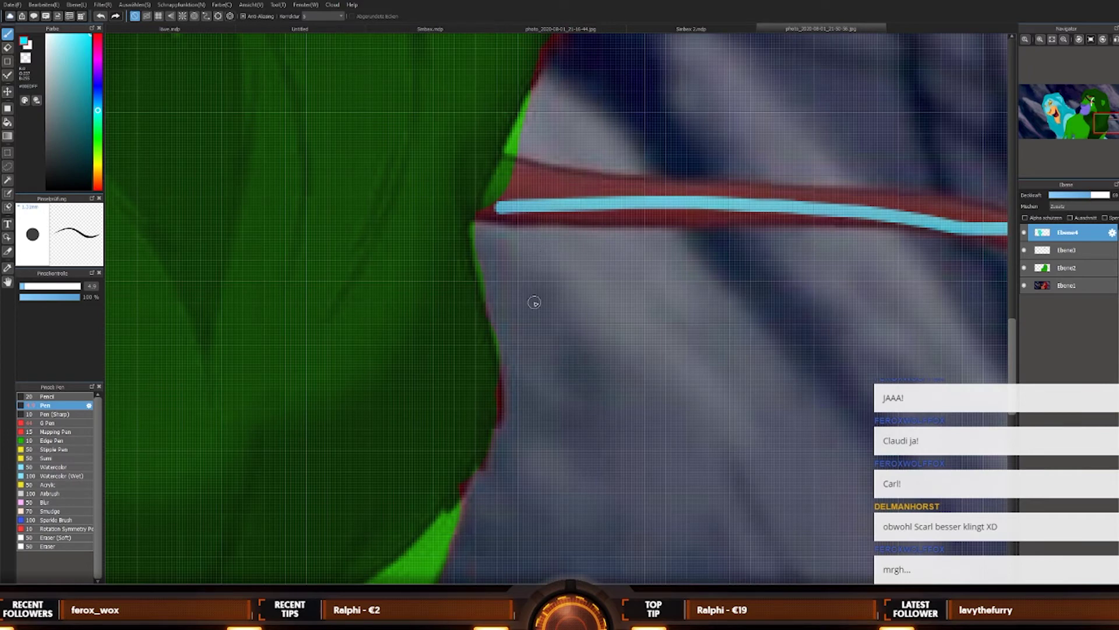
key("bracketright")
key("bracketright")
key("bracketright")
key("bracketright")
left_click(589, 211, "alt")
left_click_drag(586, 201, 752, 198)
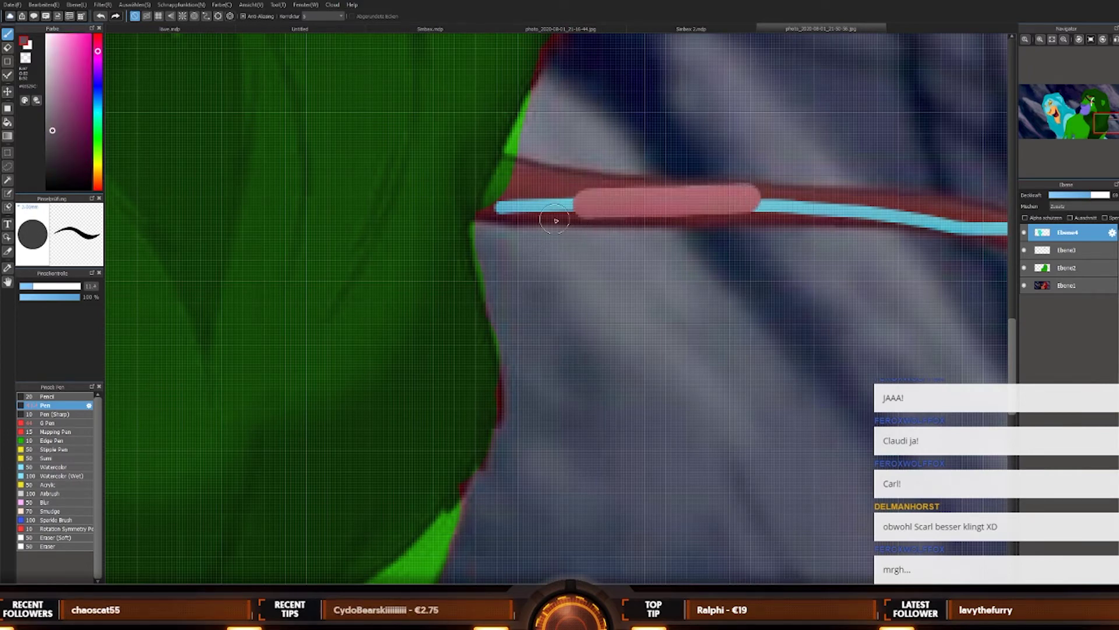
left_click(538, 210, "alt")
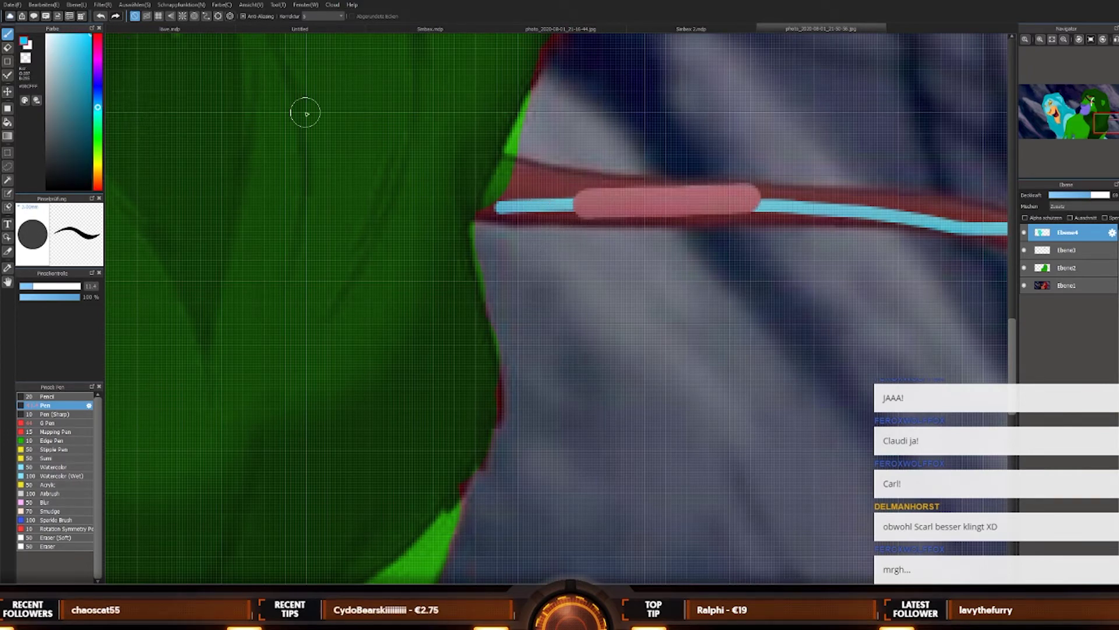
mouse_move(619, 213)
left_mouse_down()
mouse_move(658, 205)
mouse_move(583, 203)
mouse_move(833, 196)
mouse_move(1005, 219)
mouse_move(1006, 234)
mouse_move(775, 214)
mouse_move(493, 211)
mouse_move(508, 178)
mouse_move(529, 174)
mouse_move(586, 182)
mouse_move(520, 191)
mouse_move(791, 197)
left_mouse_up()
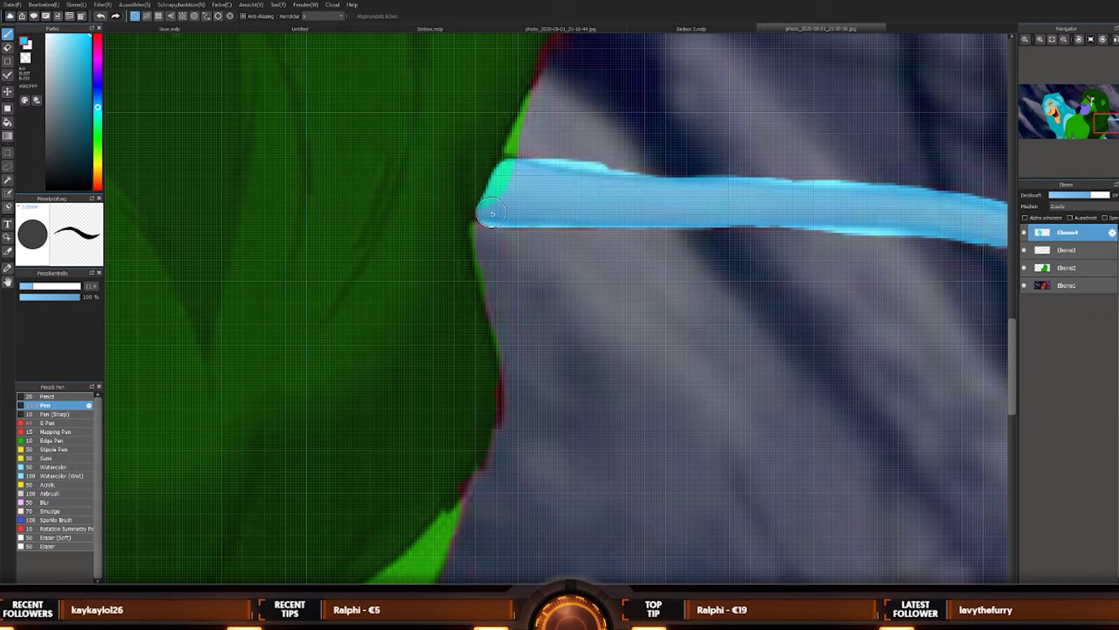
Step: Sample white from the stripe across the front lion's eye as the drawing colour
scroll(440, 133, "down", 10)
scroll(389, 106, "up", 4)
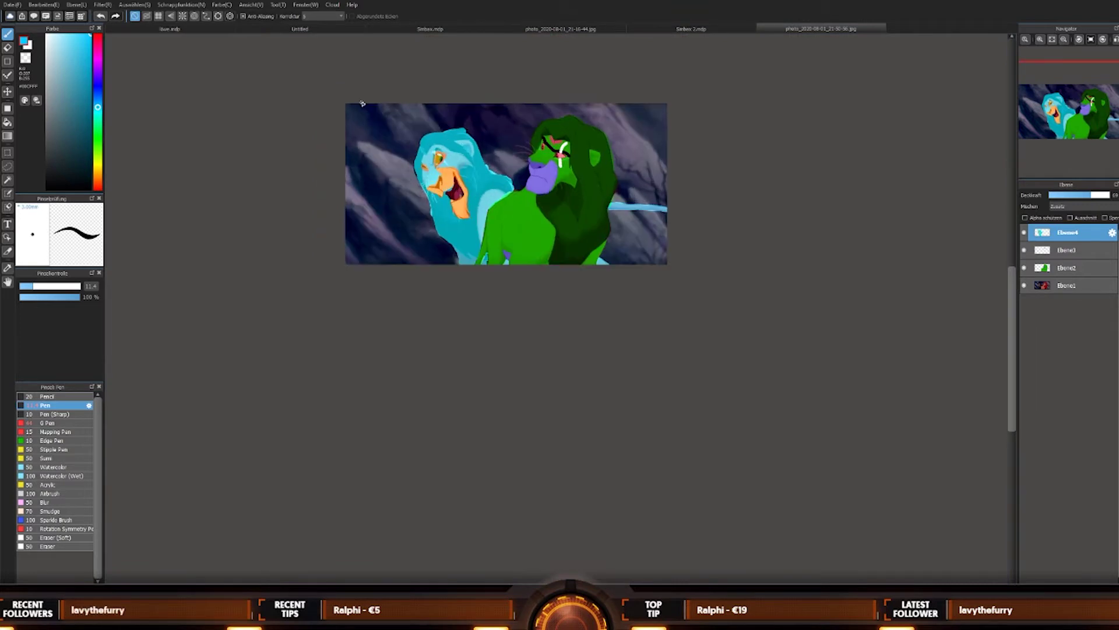
scroll(590, 194, "down", 6)
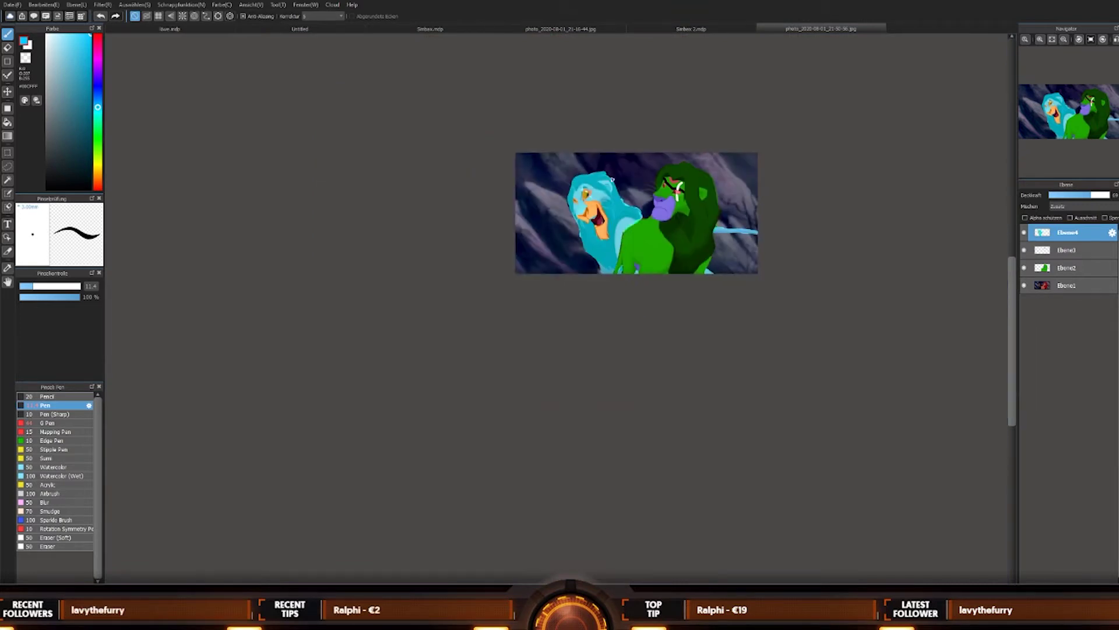
scroll(606, 181, "up", 6)
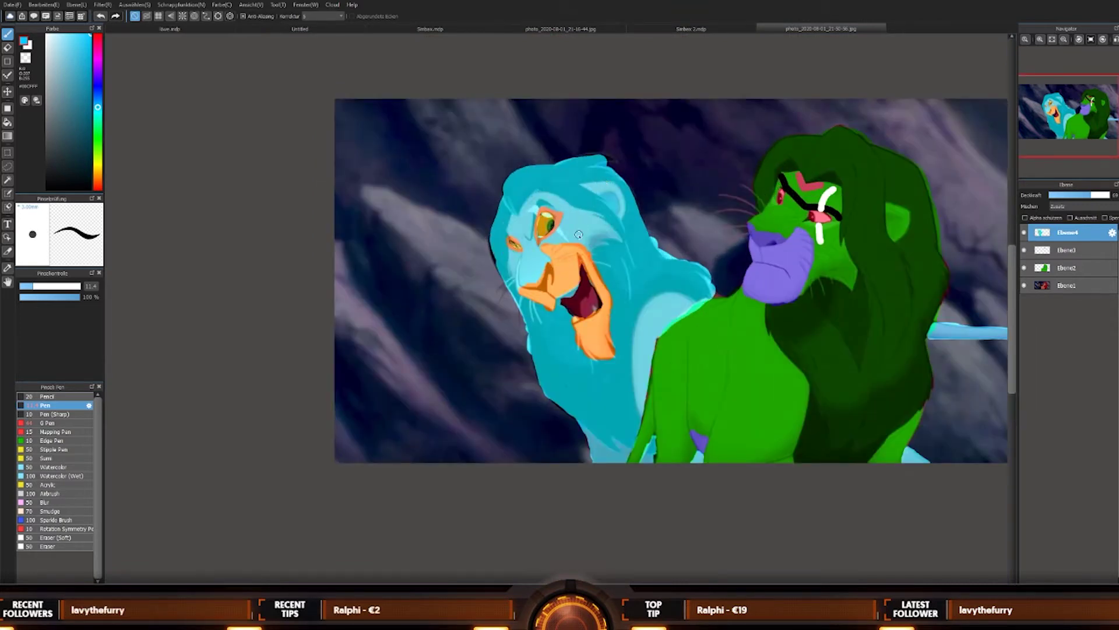
scroll(579, 234, "up", 4)
scroll(778, 244, "down", 4)
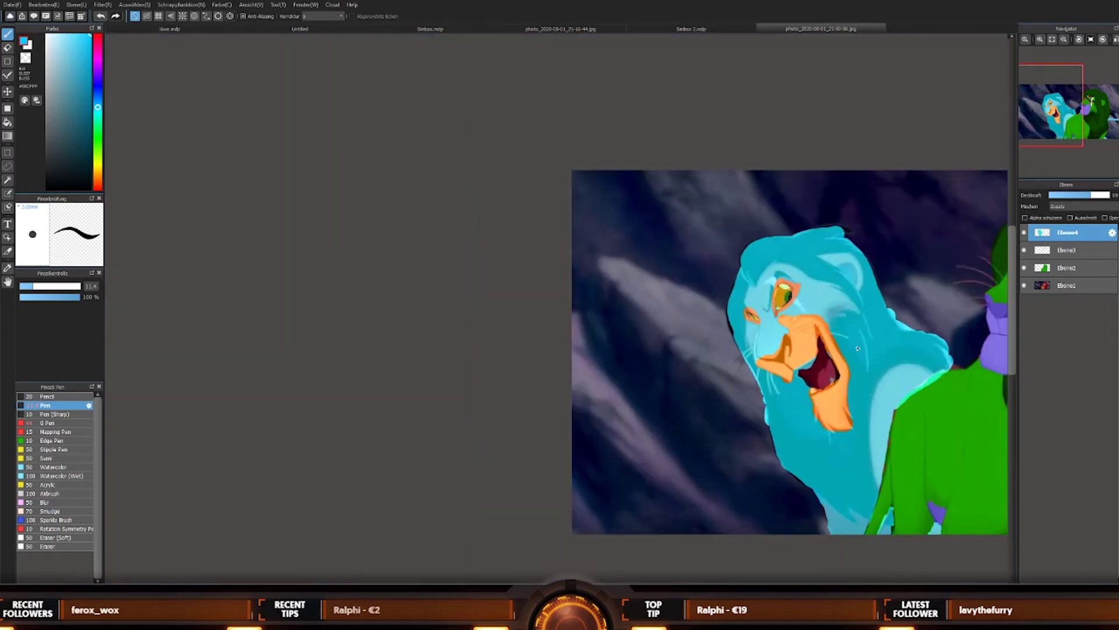
scroll(985, 297, "down", 1)
scroll(990, 294, "up", 3)
left_click(992, 289, "alt")
scroll(533, 405, "up", 5)
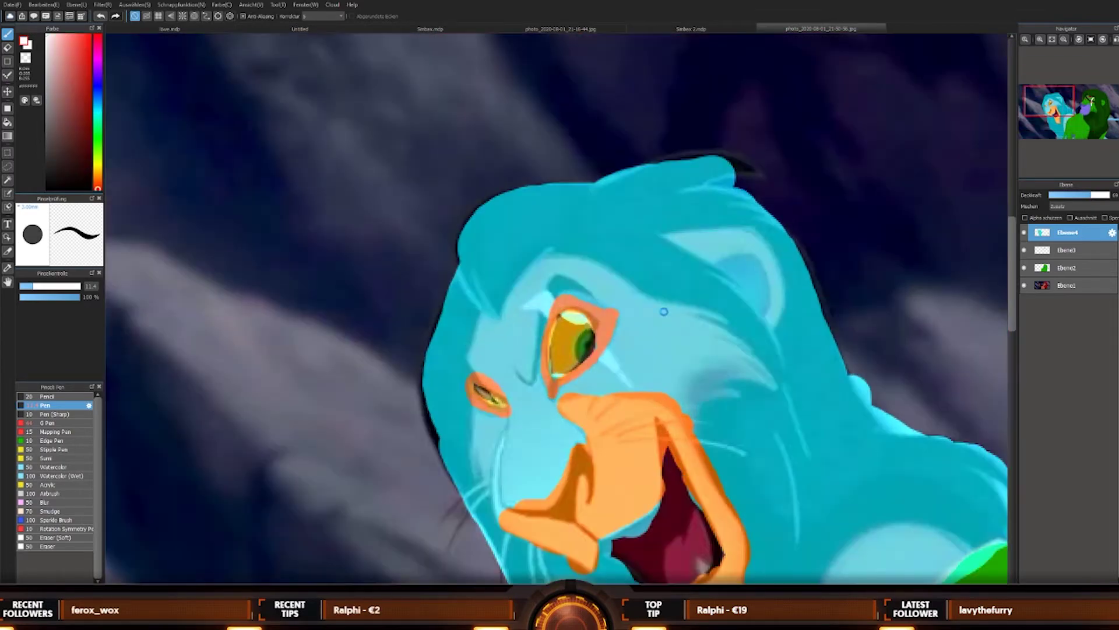
scroll(682, 376, "down", 5)
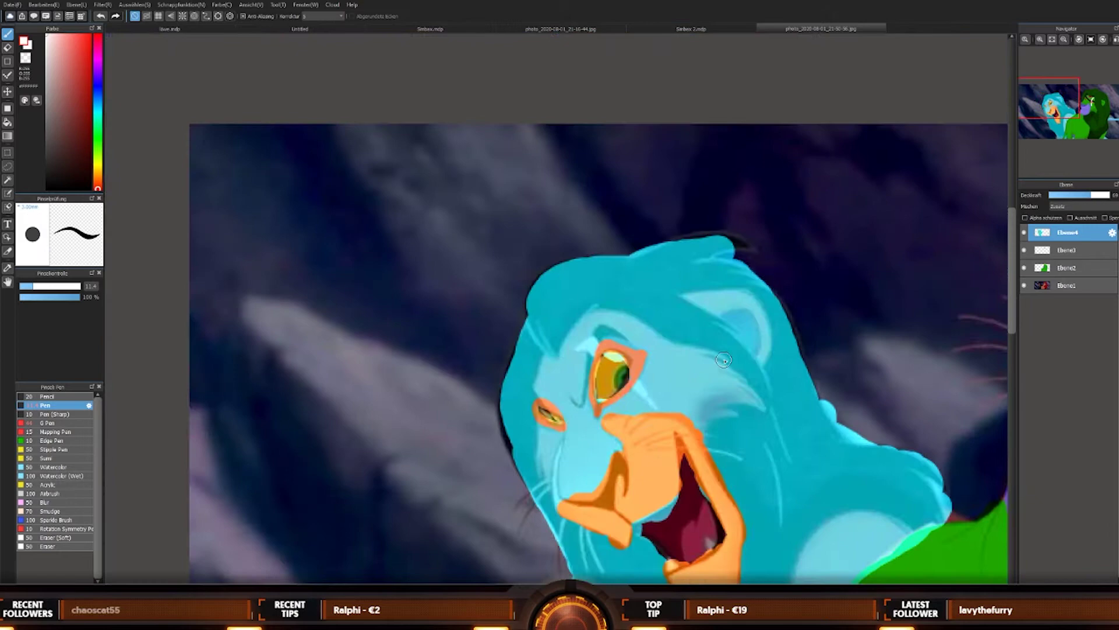
left_click(686, 379, "alt")
scroll(865, 411, "down", 2)
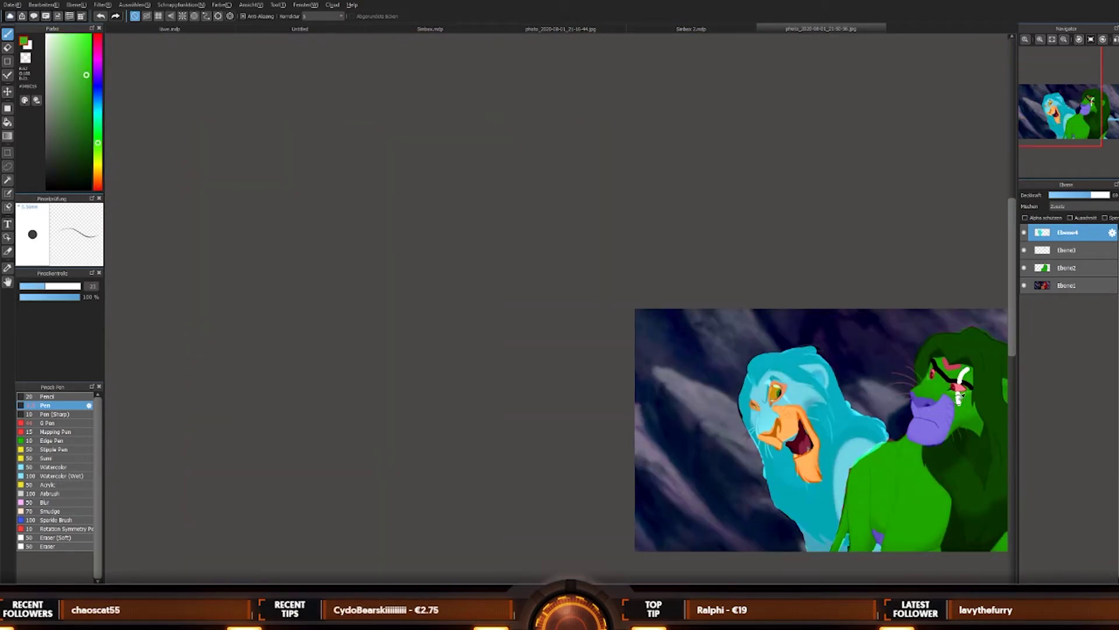
left_click(959, 398, "alt")
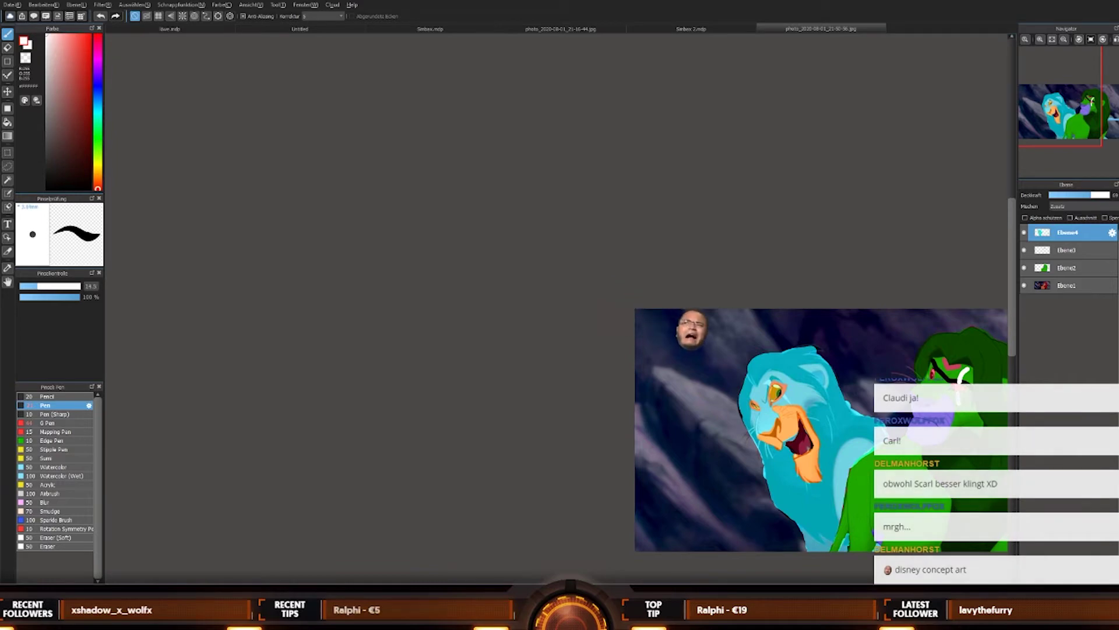
Step: Paint thick white marks on the rear lion's face, diagonally below its larger eye and at that eye's upper inner corner
scroll(737, 330, "up", 4)
scroll(762, 345, "down", 3)
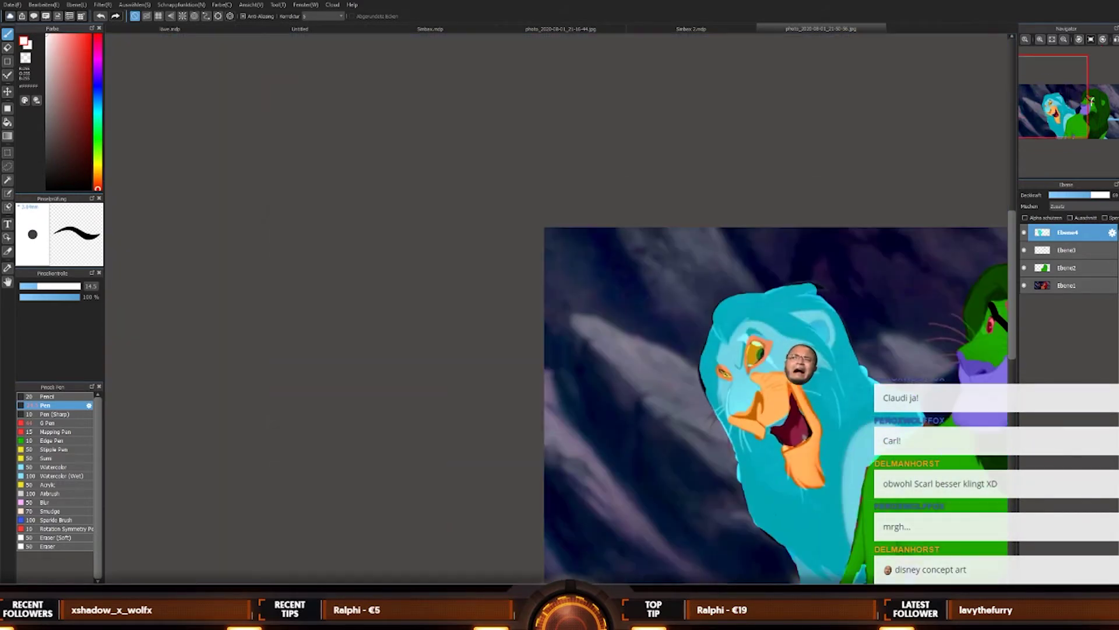
scroll(844, 373, "down", 3)
scroll(844, 373, "up", 3)
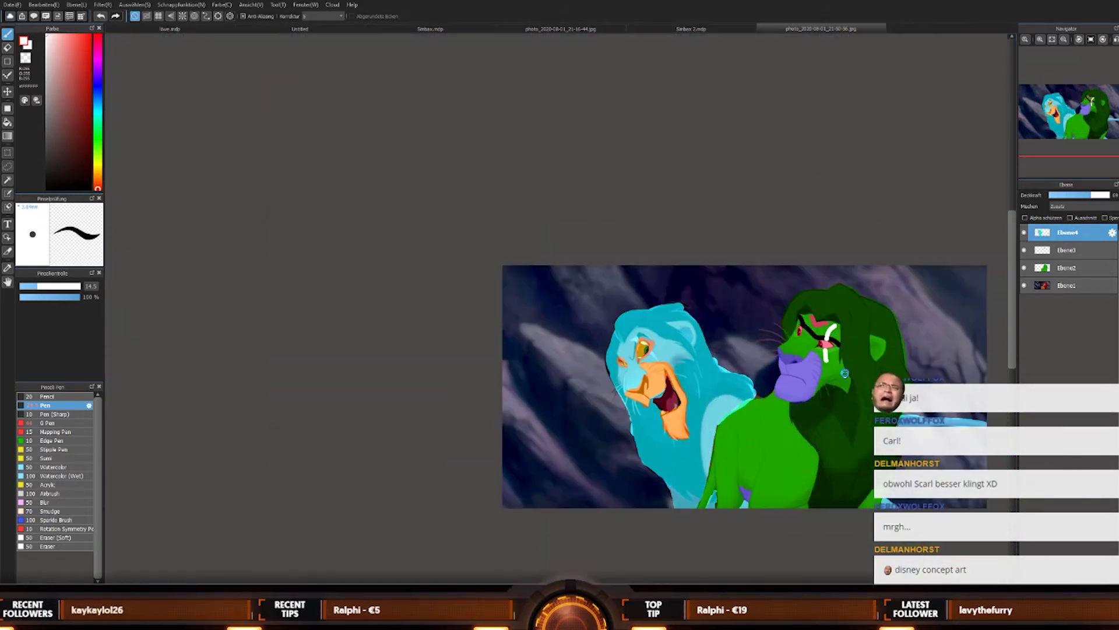
scroll(845, 373, "up", 3)
scroll(550, 335, "down", 1)
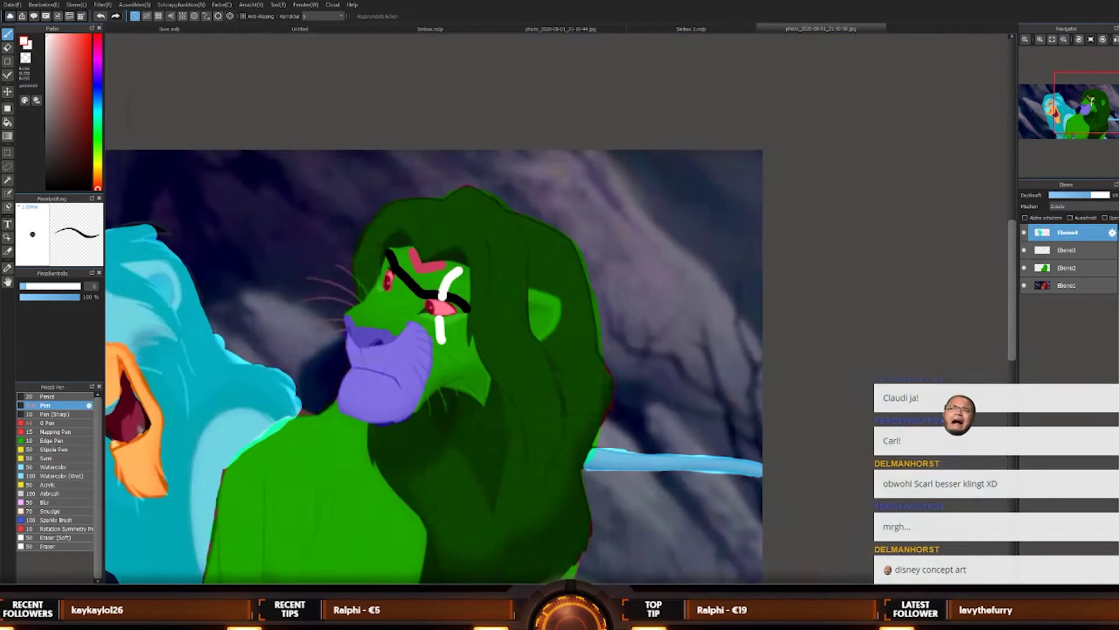
scroll(504, 405, "down", 3)
scroll(505, 406, "up", 3)
scroll(505, 405, "down", 3)
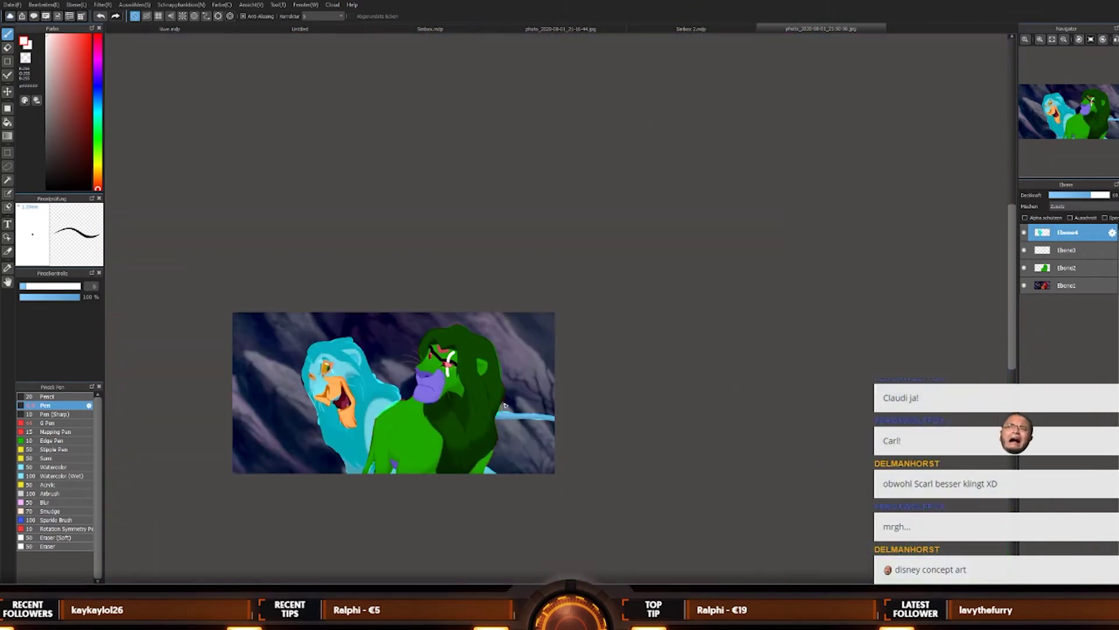
scroll(505, 405, "up", 5)
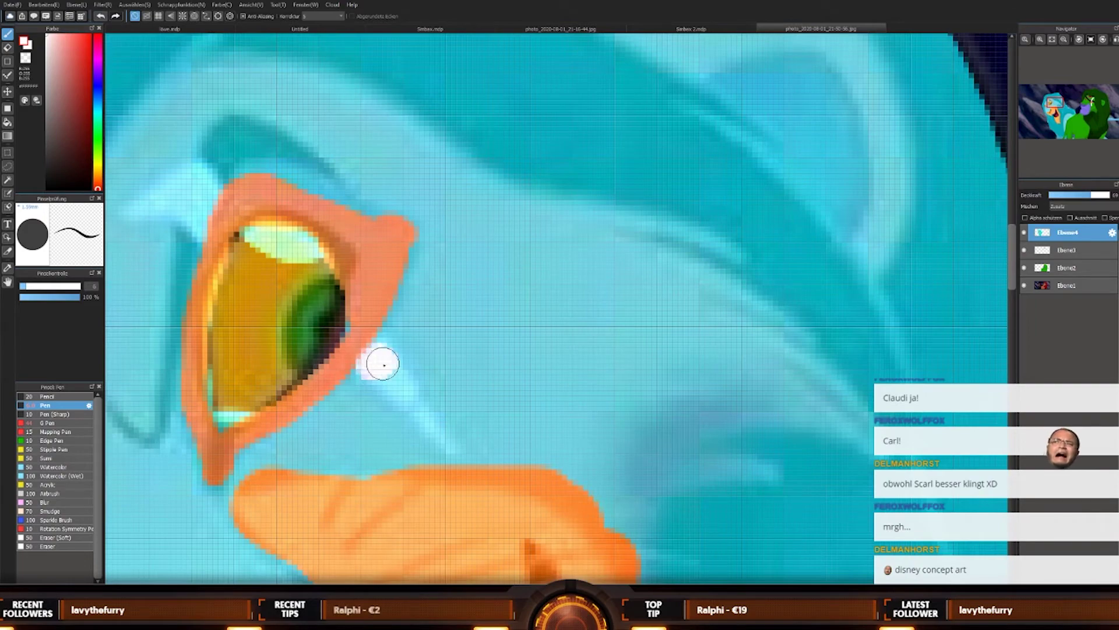
left_click_drag(383, 364, 446, 438)
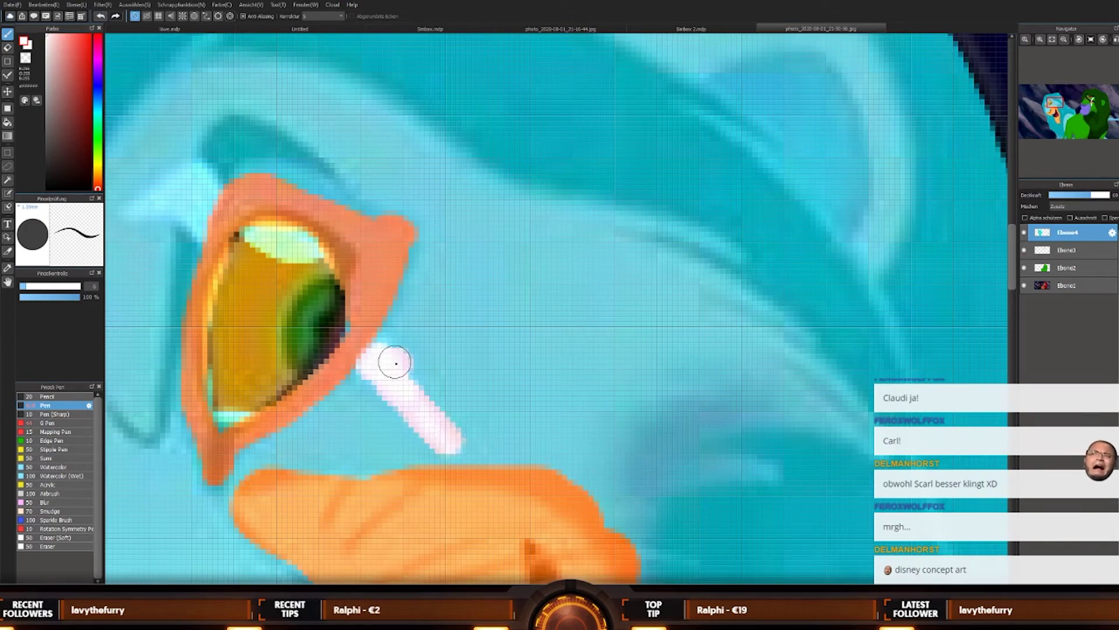
scroll(395, 363, "down", 3)
scroll(315, 350, "up", 3)
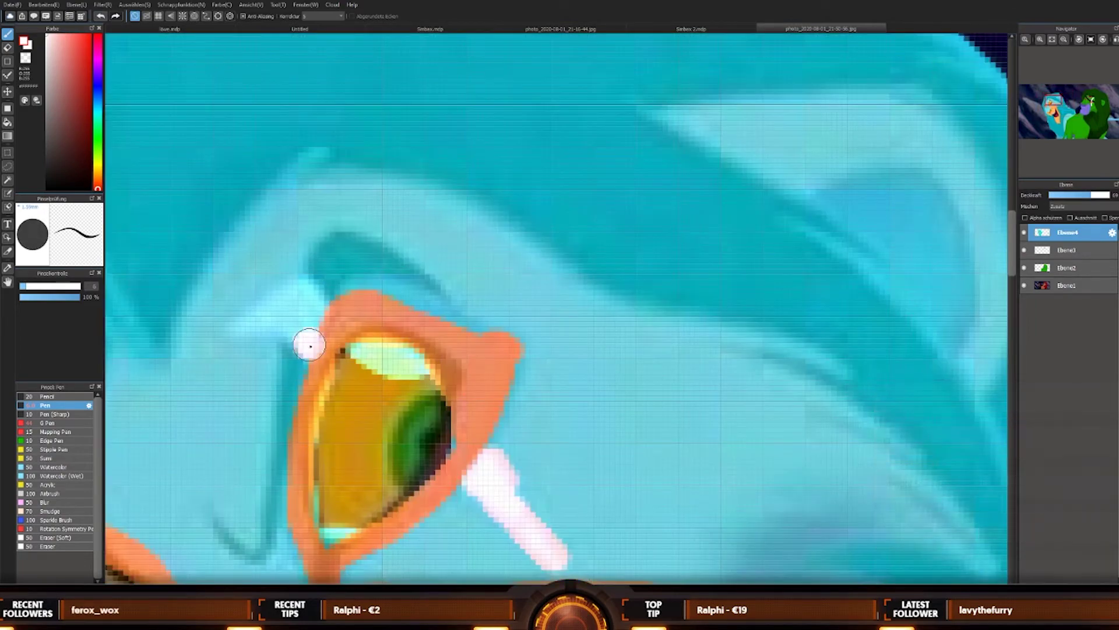
mouse_move(310, 346)
left_mouse_down()
mouse_move(280, 317)
mouse_move(245, 320)
mouse_move(310, 299)
mouse_move(307, 310)
mouse_move(319, 291)
left_mouse_up()
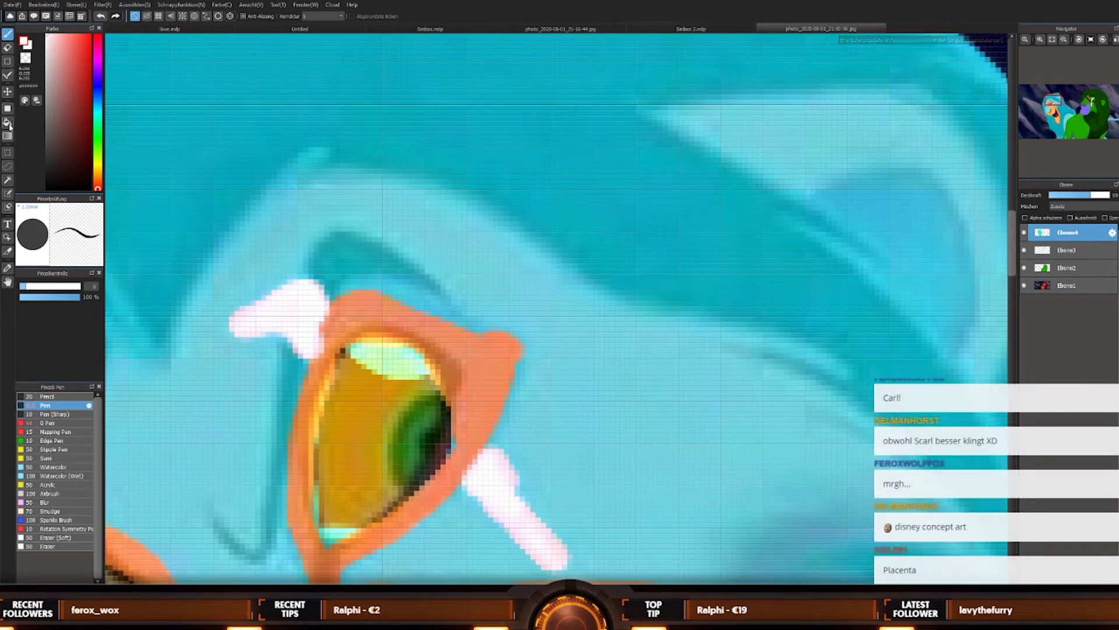
Step: Erase the pale highlight paint over the upper part of the rear lion's larger eye
left_click(8, 47)
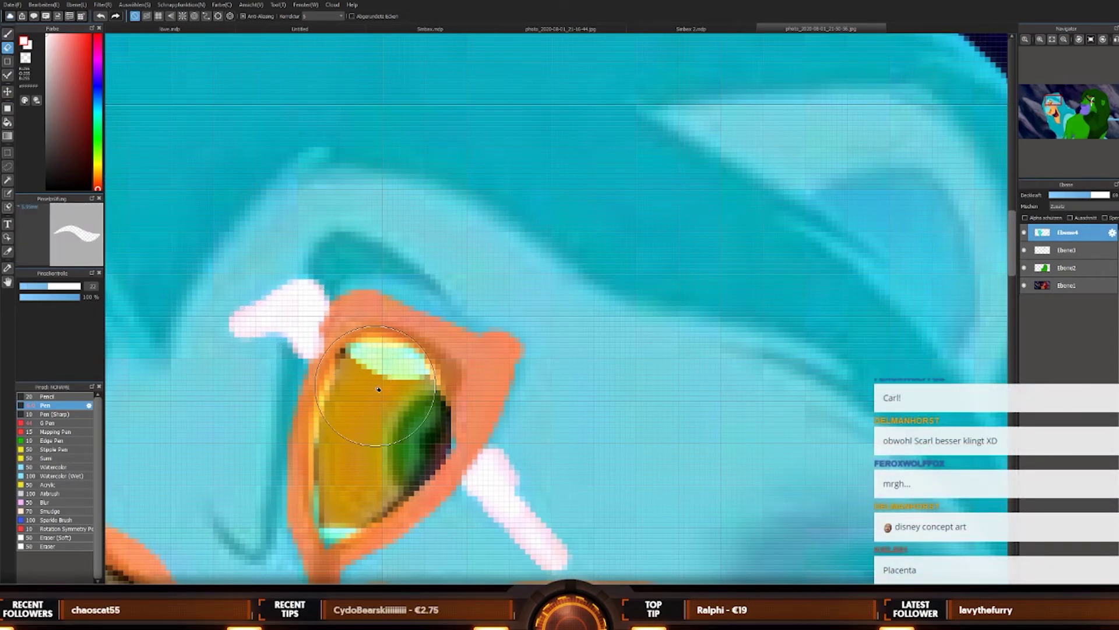
left_click_drag(379, 389, 385, 402)
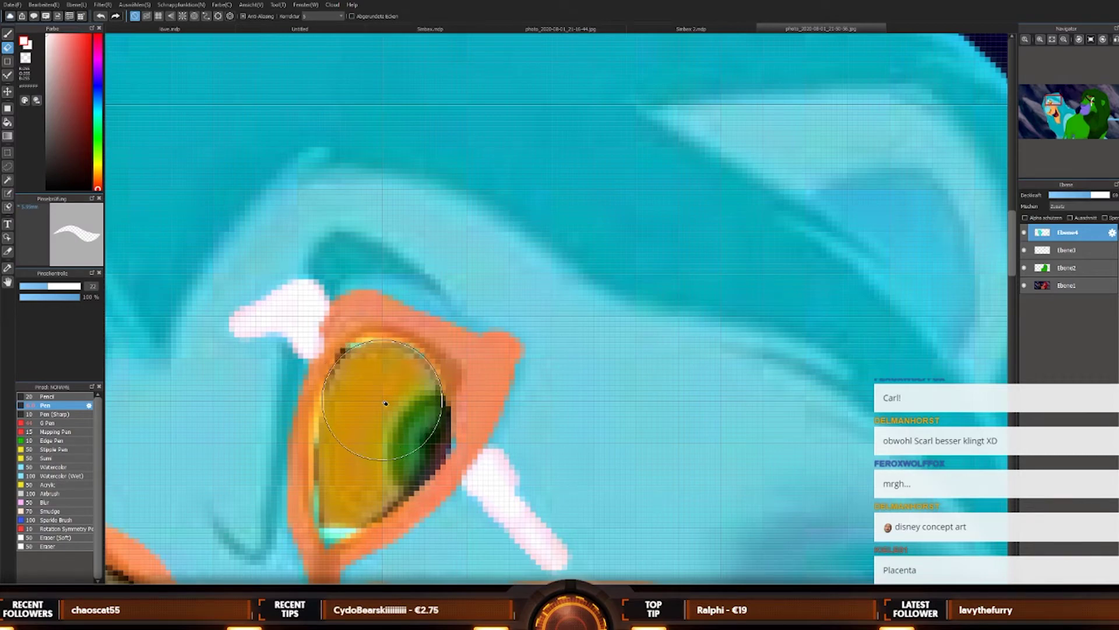
scroll(385, 403, "down", 6)
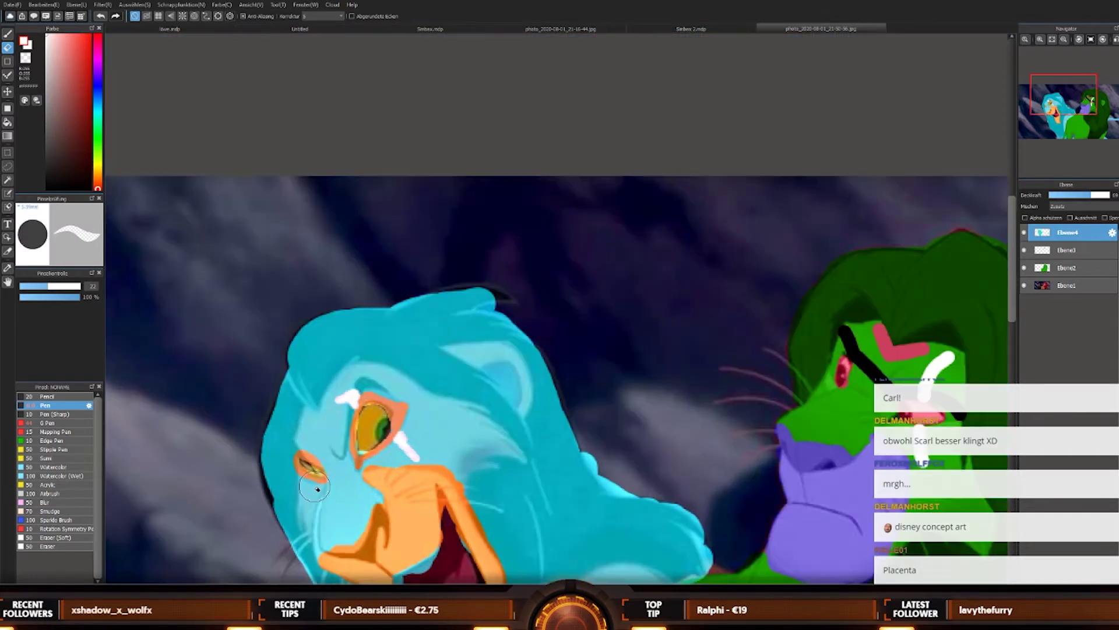
scroll(317, 488, "down", 3)
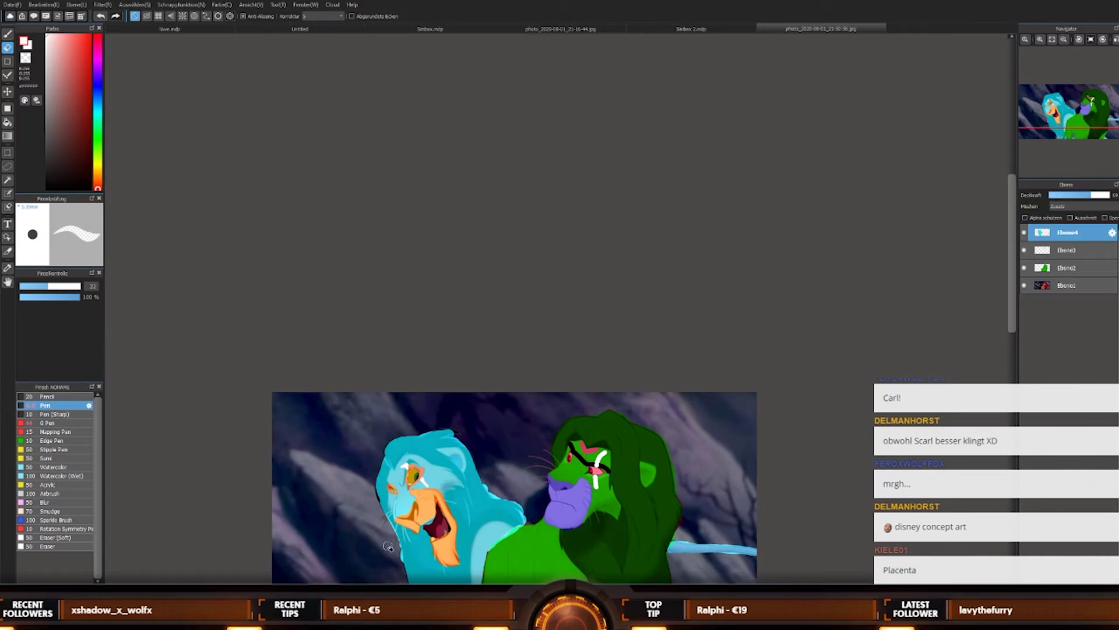
scroll(387, 546, "down", 2)
Step: Shrink the eraser and erase the overpaint inside the rear lion's narrow far eye around its green iris
scroll(451, 376, "up", 8)
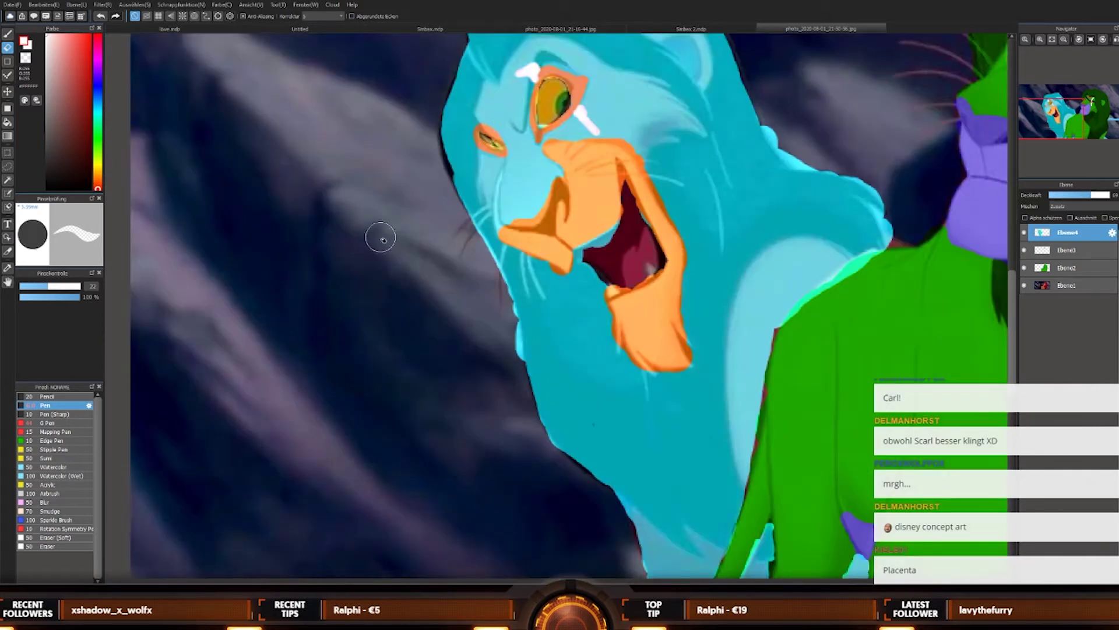
key("bracketleft")
key("bracketleft")
key("bracketleft")
scroll(498, 150, "up", 8)
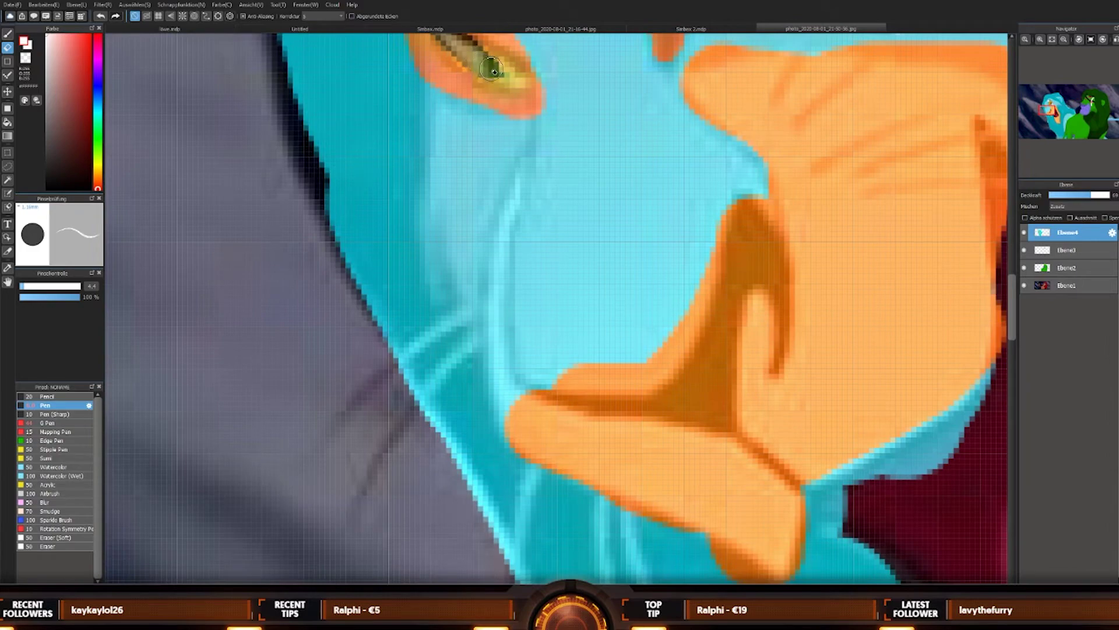
scroll(493, 71, "down", 8)
scroll(476, 238, "up", 5)
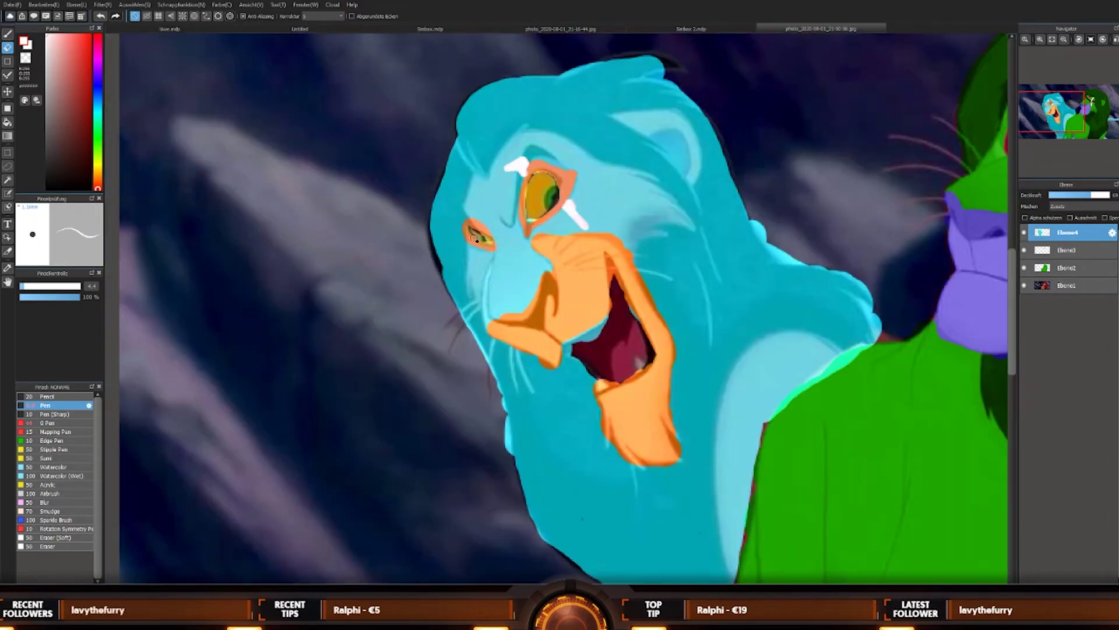
scroll(475, 238, "up", 4)
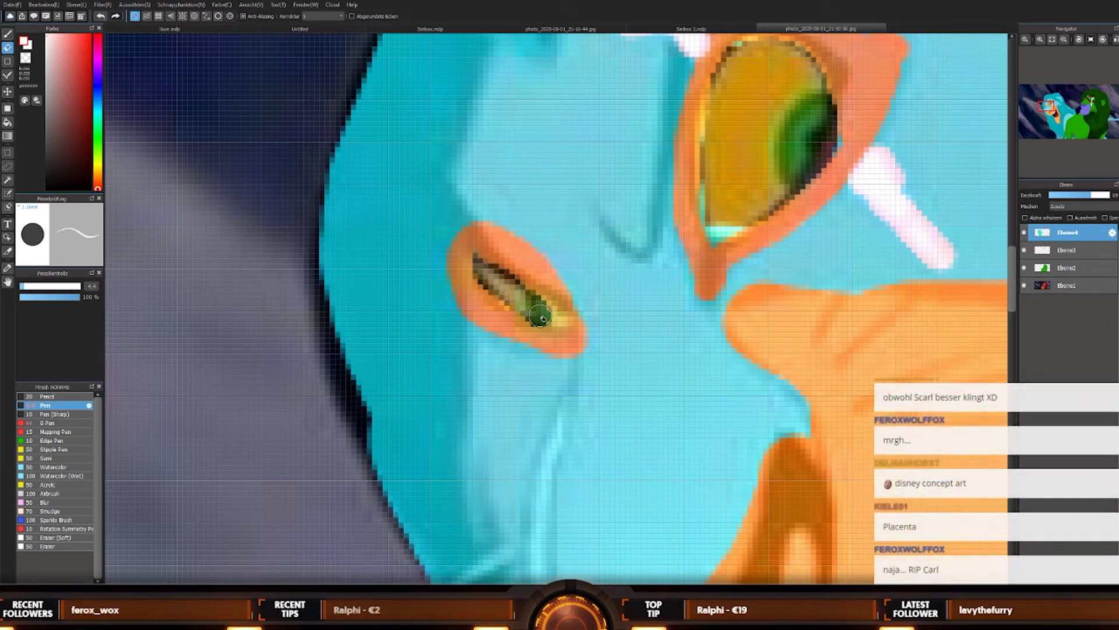
left_click_drag(542, 318, 546, 319)
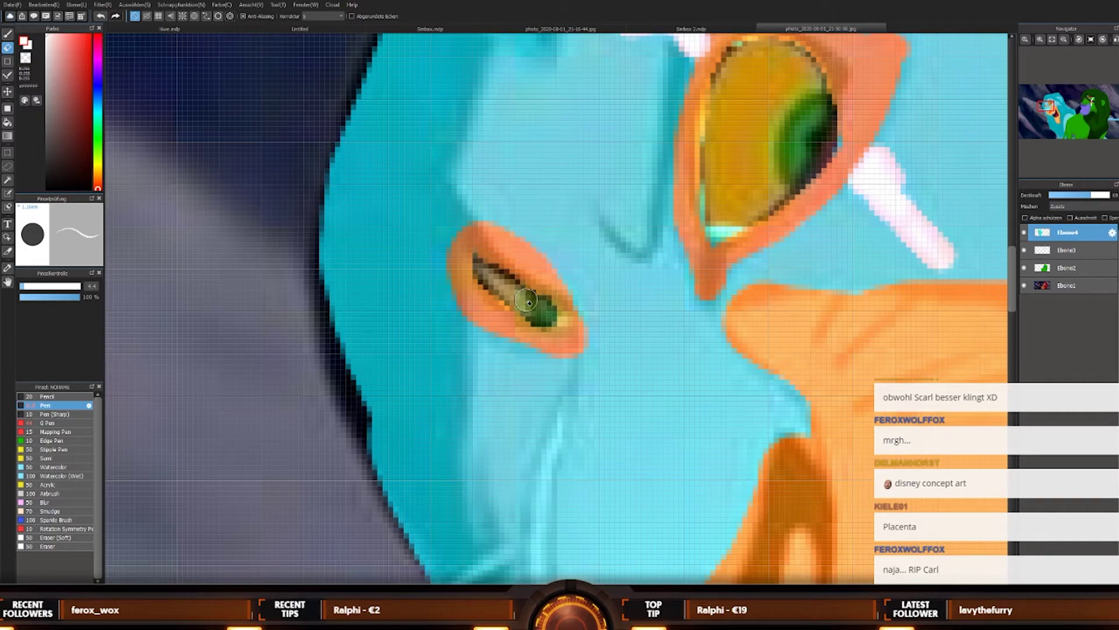
scroll(529, 302, "down", 10)
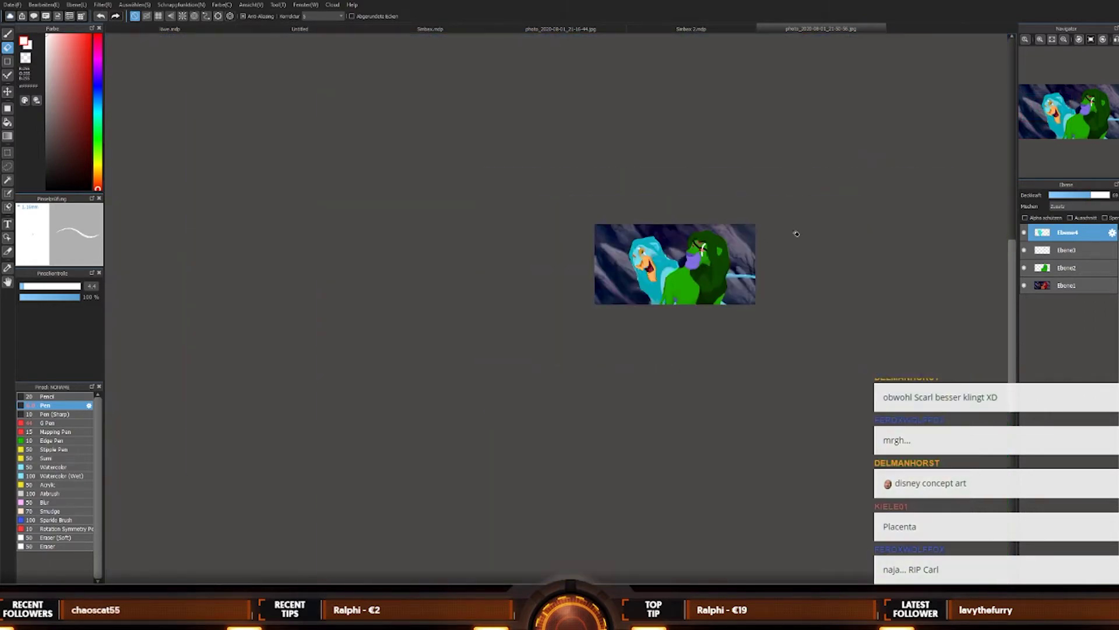
Step: Sample orange from the rear lion's muzzle and paint an orange line from its nose up towards the narrow far eye
scroll(797, 233, "up", 5)
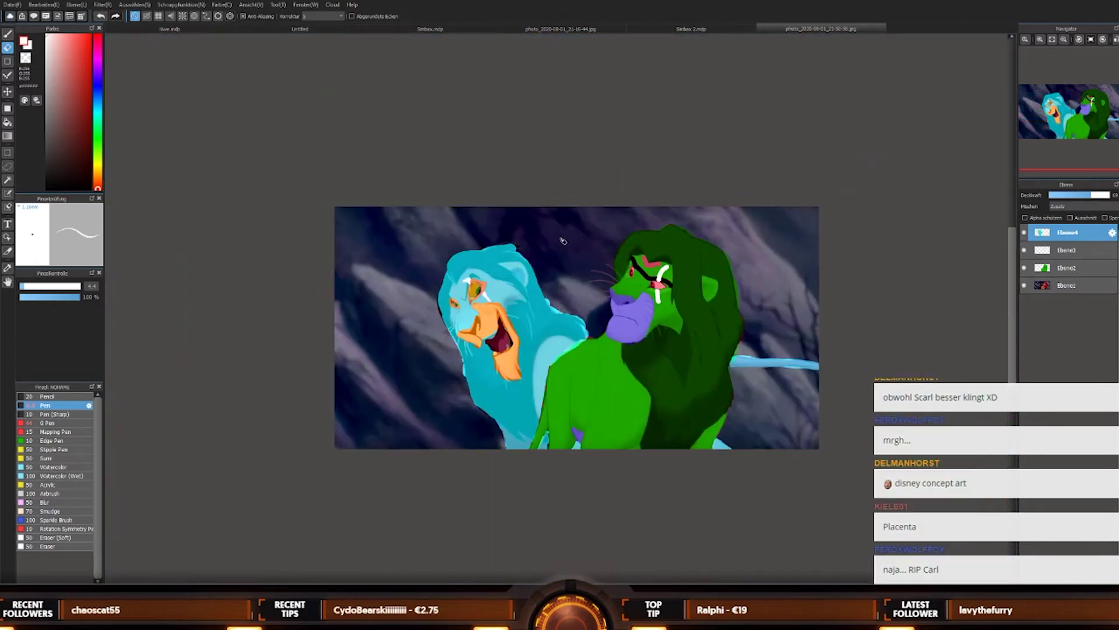
scroll(578, 270, "down", 3)
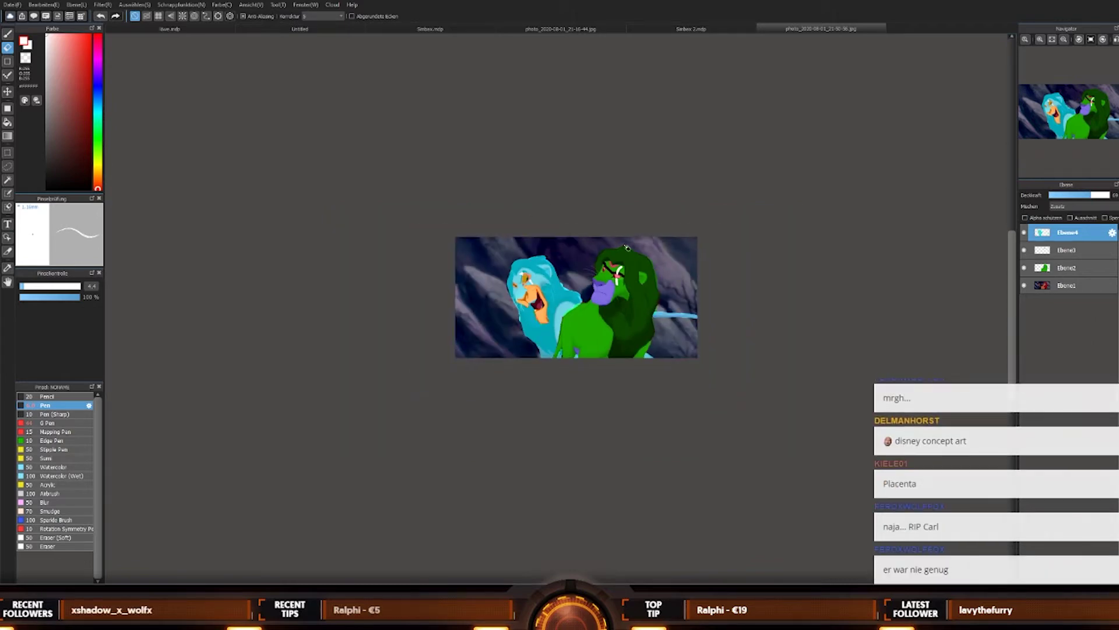
scroll(446, 294, "up", 4)
scroll(709, 291, "up", 3)
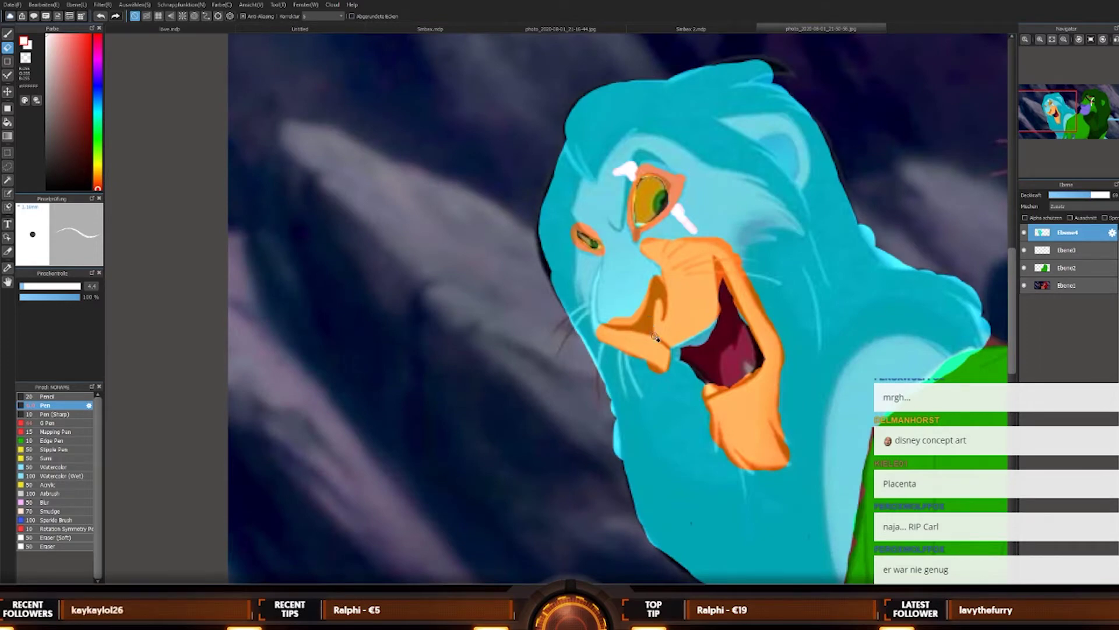
left_click(667, 331, "alt")
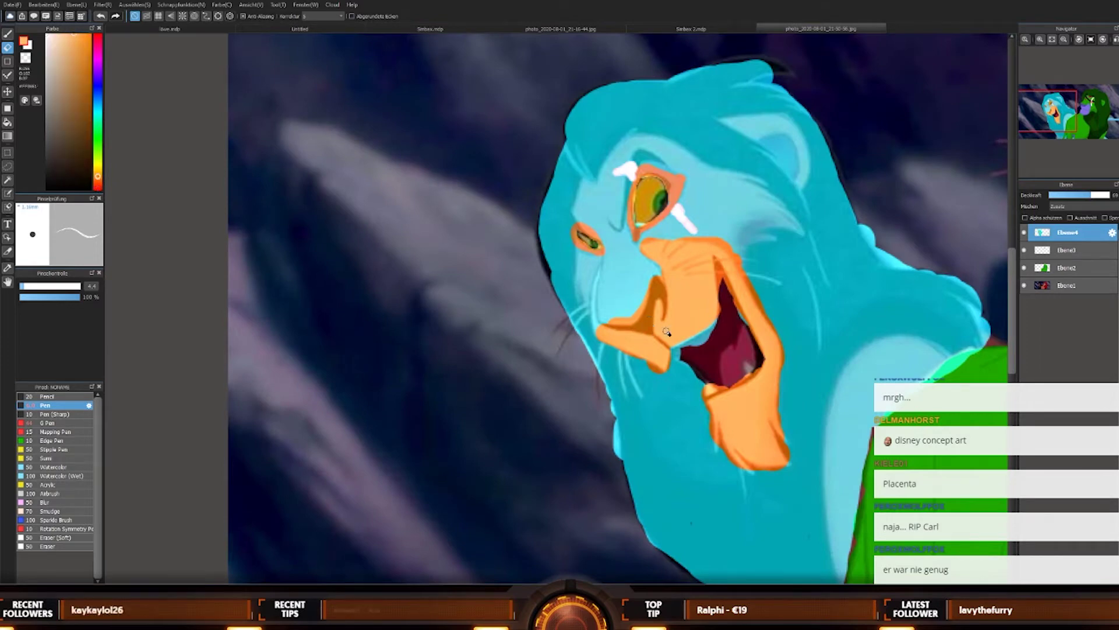
left_click(7, 35)
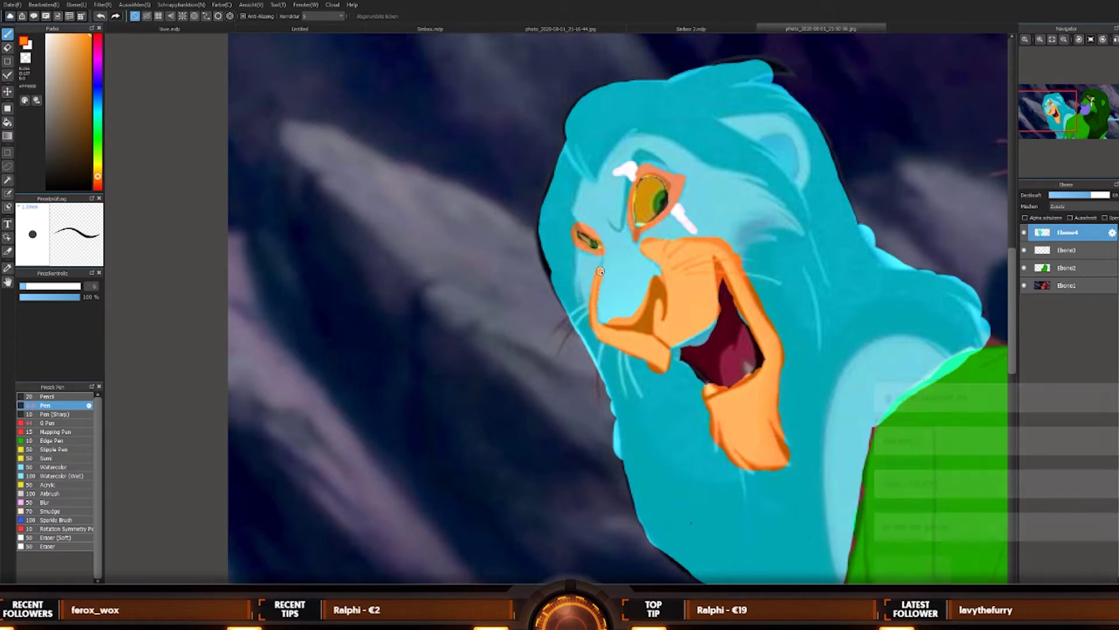
Step: Lower the opacity of the rear lion's paint layer, Ebene4, to about half
scroll(702, 289, "down", 1)
scroll(702, 288, "down", 5)
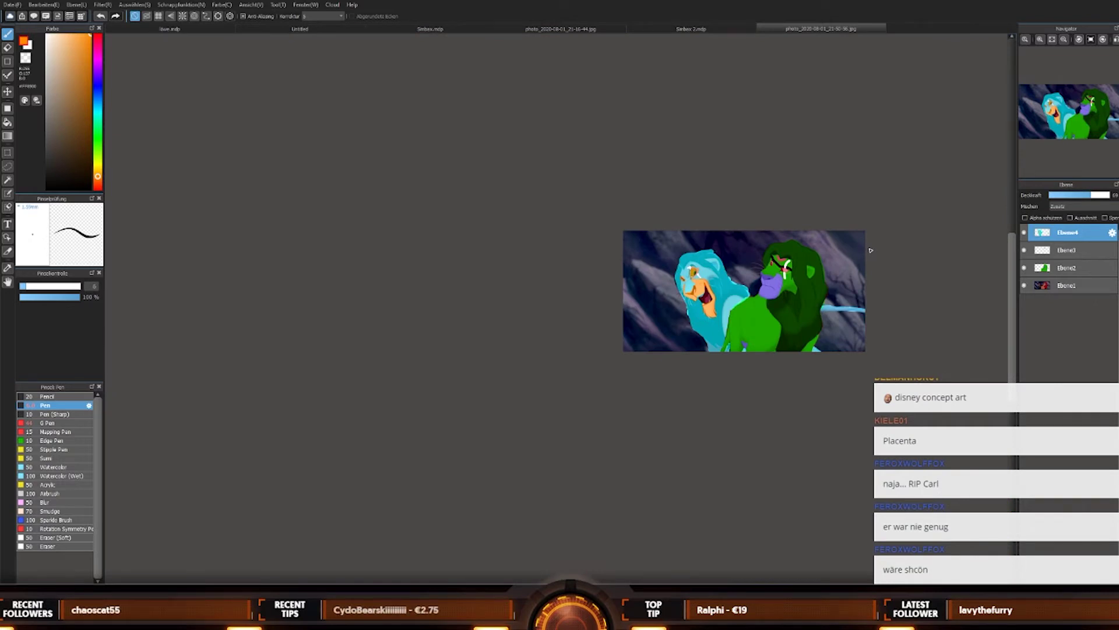
scroll(871, 250, "up", 3)
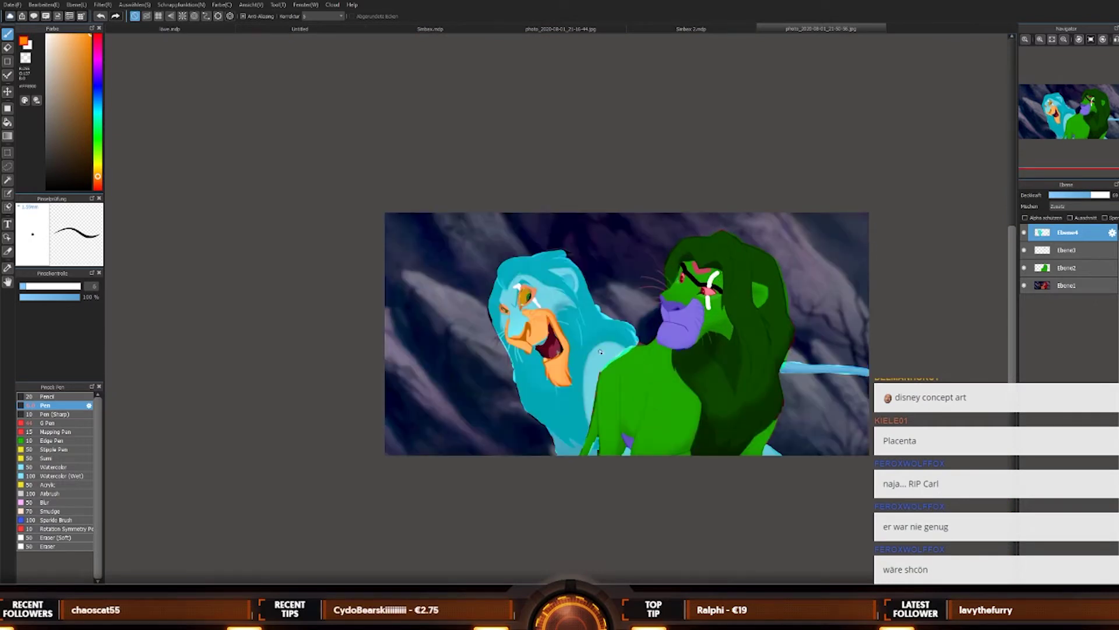
scroll(601, 351, "down", 2)
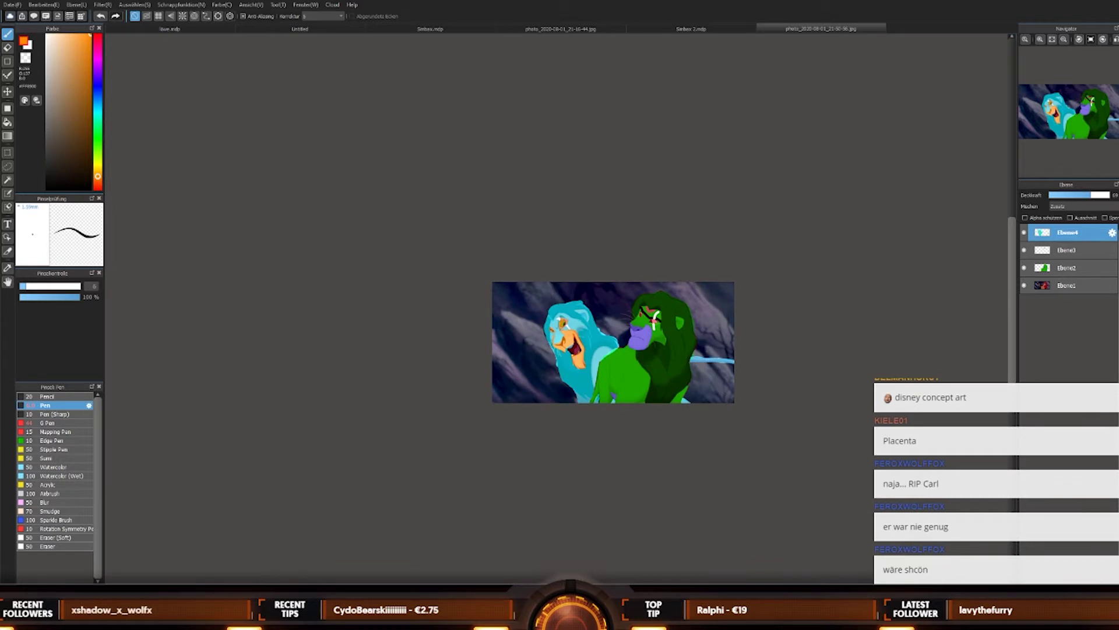
left_click(1084, 196)
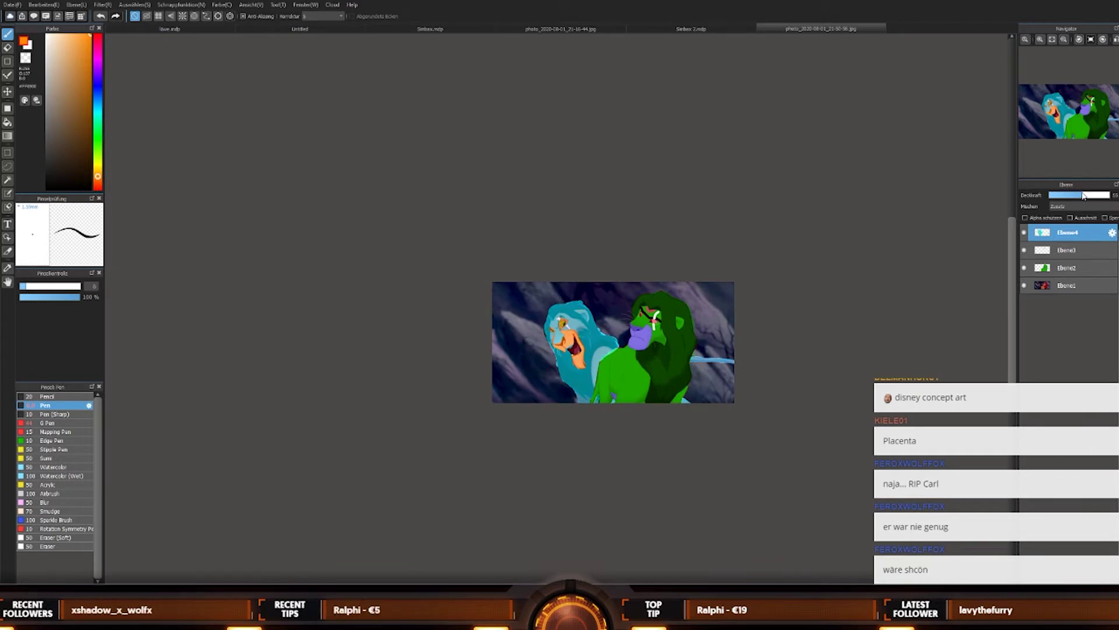
left_click(1082, 196)
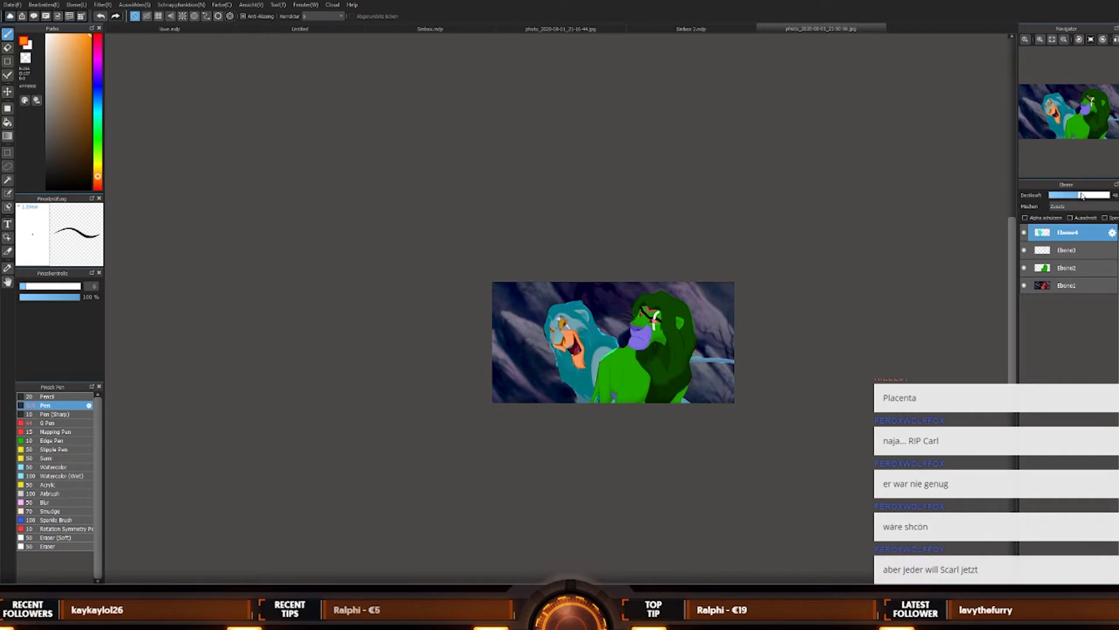
Step: Add a new layer above the rear lion's paint layer and choose pure red as the drawing colour
scroll(621, 321, "up", 2)
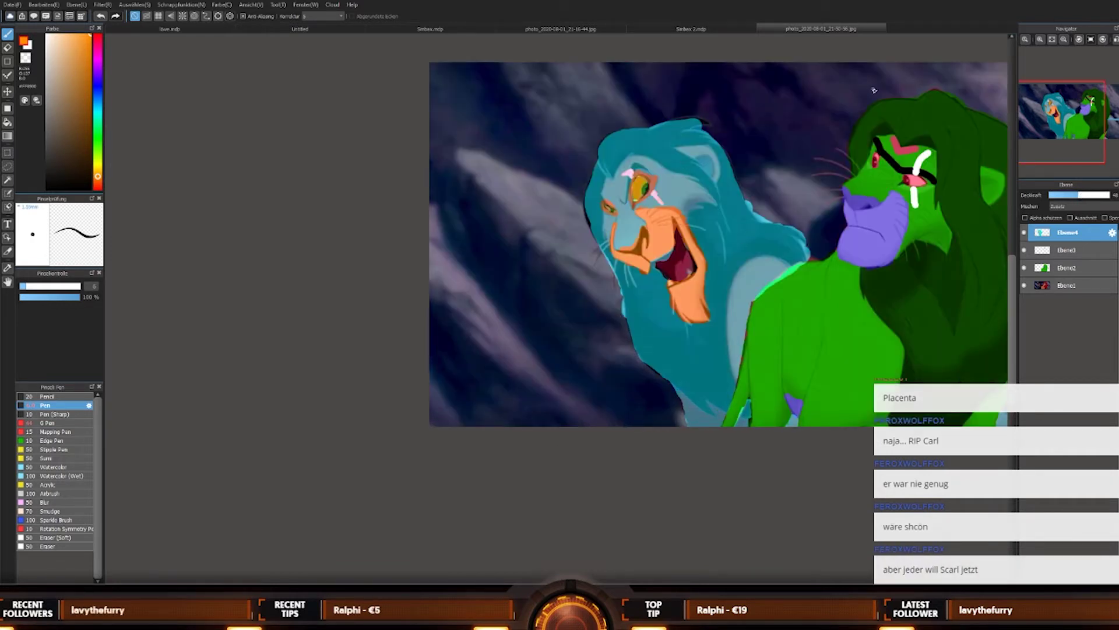
key("ctrl+shift+n")
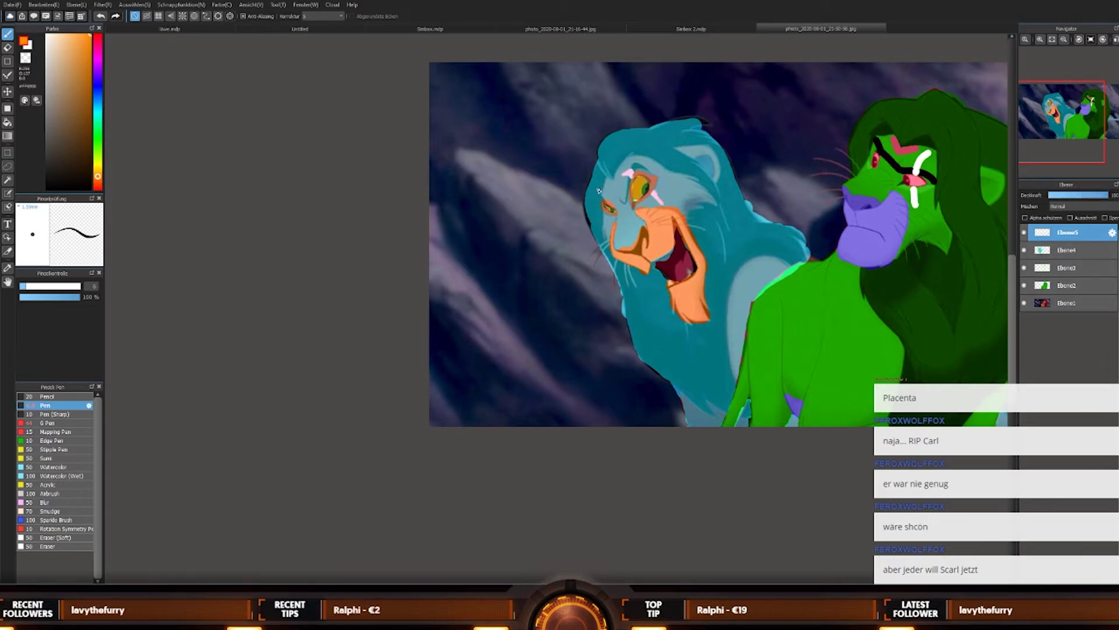
scroll(688, 196, "down", 1)
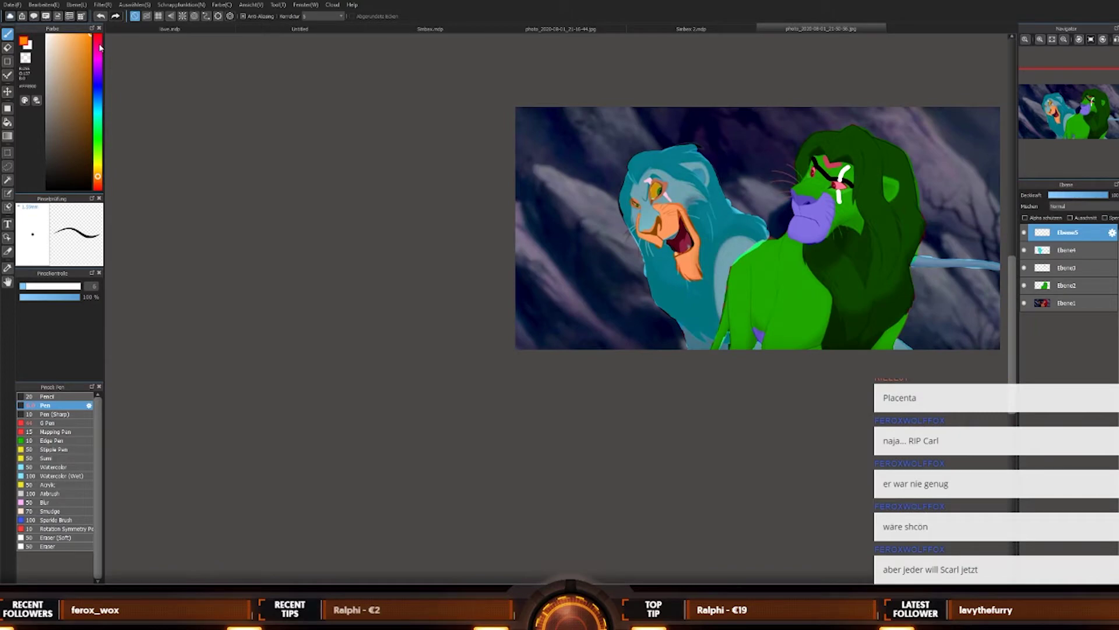
left_click_drag(101, 48, 100, 37)
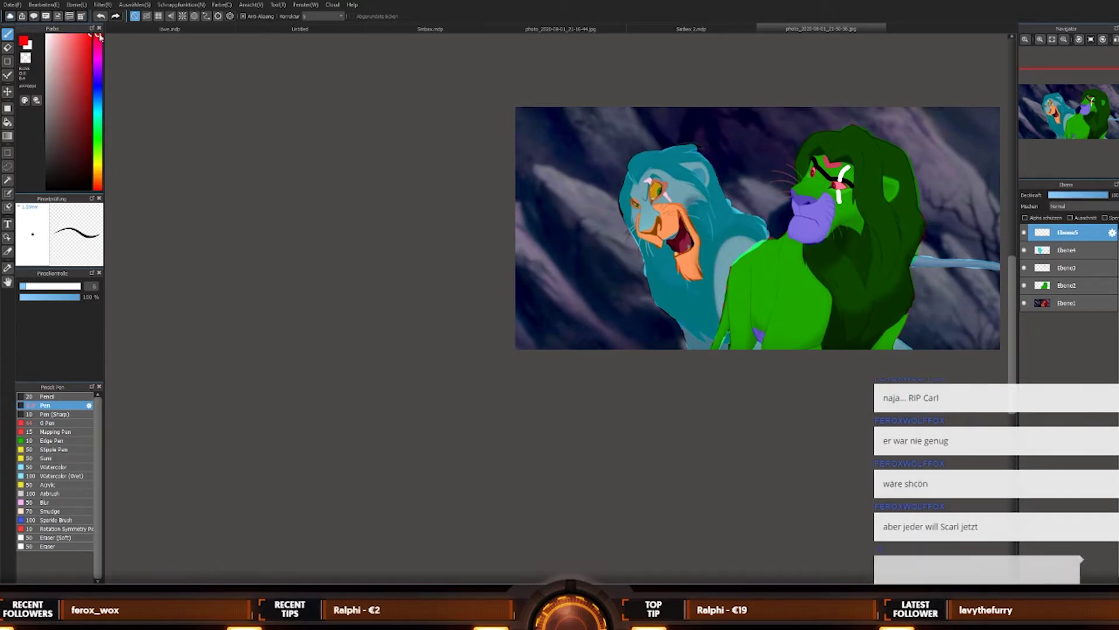
Step: Outline the rear lion's open mouth in red, and thicken it into broad lips with a larger pen
scroll(682, 280, "up", 3)
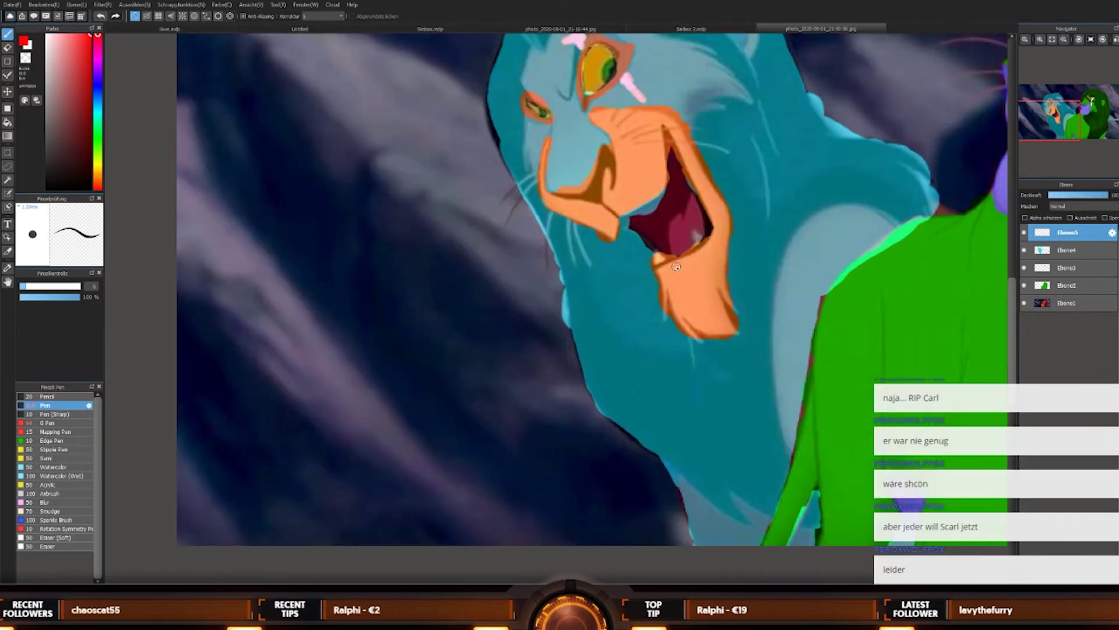
left_click_drag(655, 270, 663, 266)
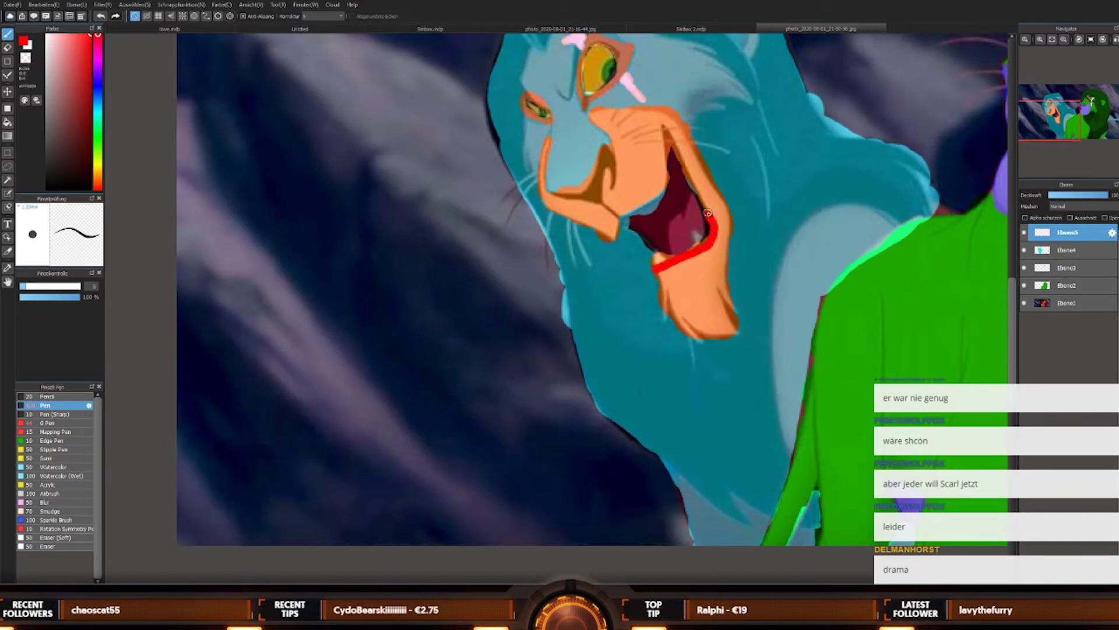
left_click_drag(707, 213, 668, 127)
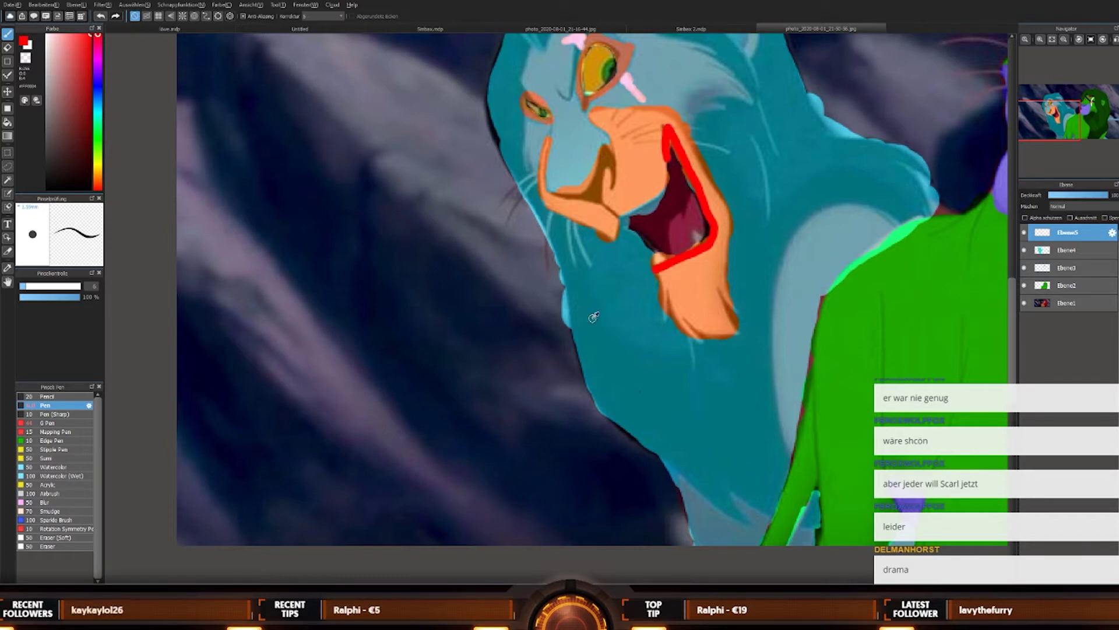
key("]")
mouse_move(661, 269)
left_mouse_down()
mouse_move(712, 234)
mouse_move(697, 181)
left_mouse_up()
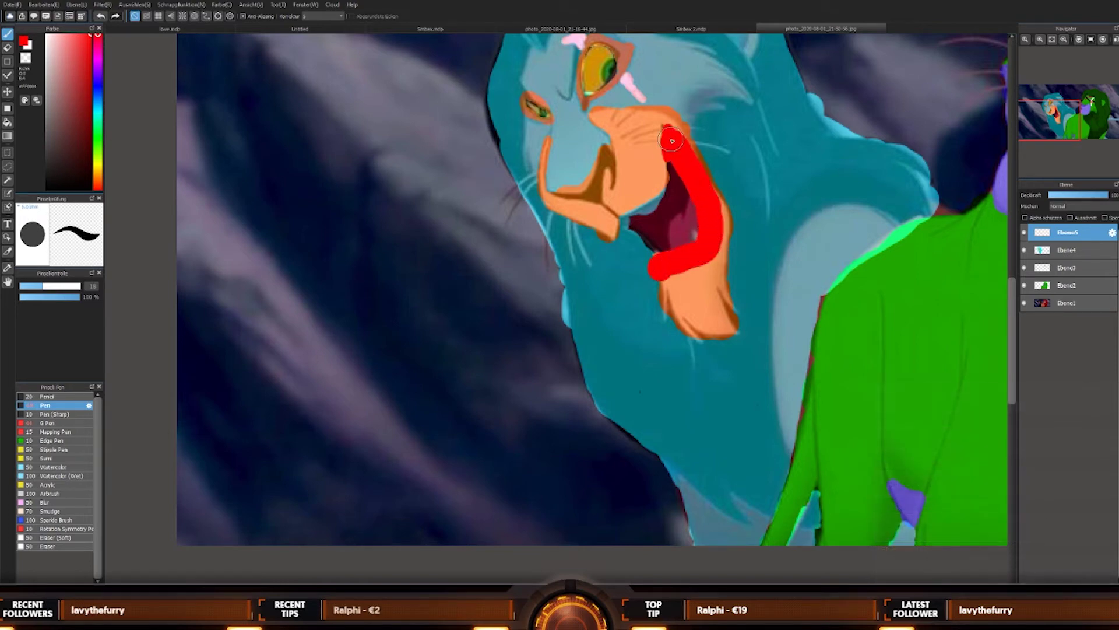
mouse_move(670, 127)
left_mouse_down()
mouse_move(660, 197)
mouse_move(621, 228)
mouse_move(664, 260)
left_mouse_up()
scroll(676, 146, "down", 5)
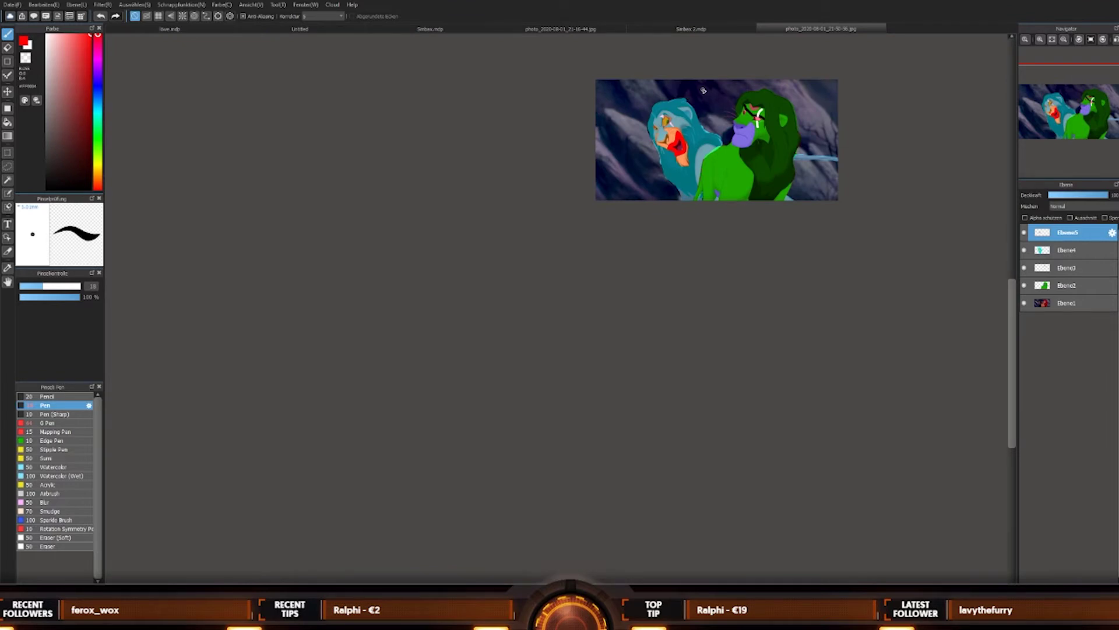
scroll(676, 85, "up", 3)
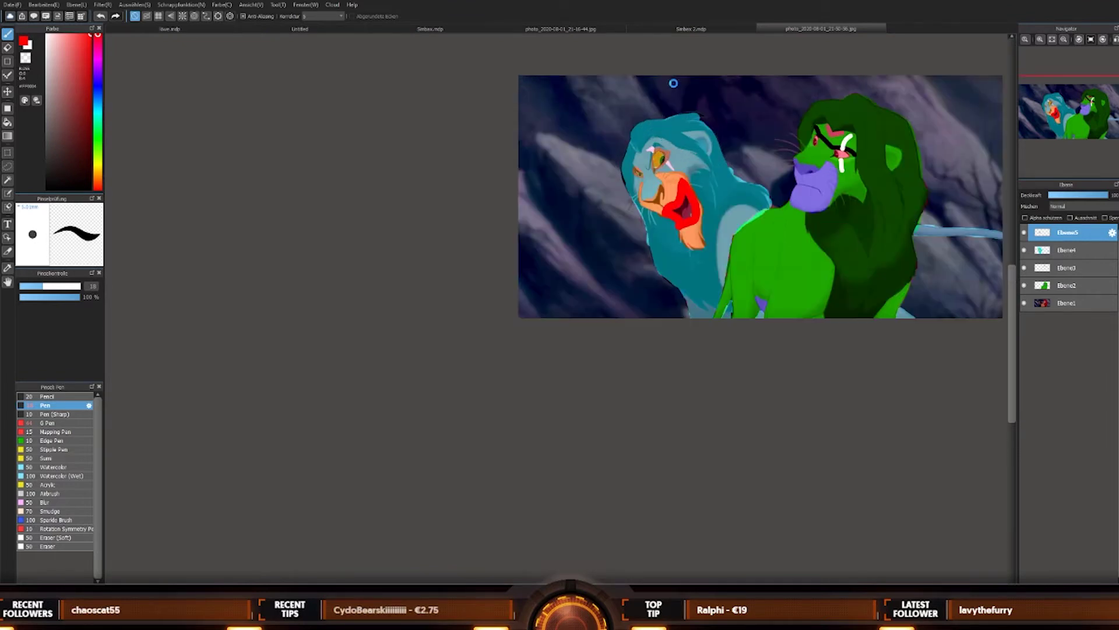
scroll(673, 83, "up", 2)
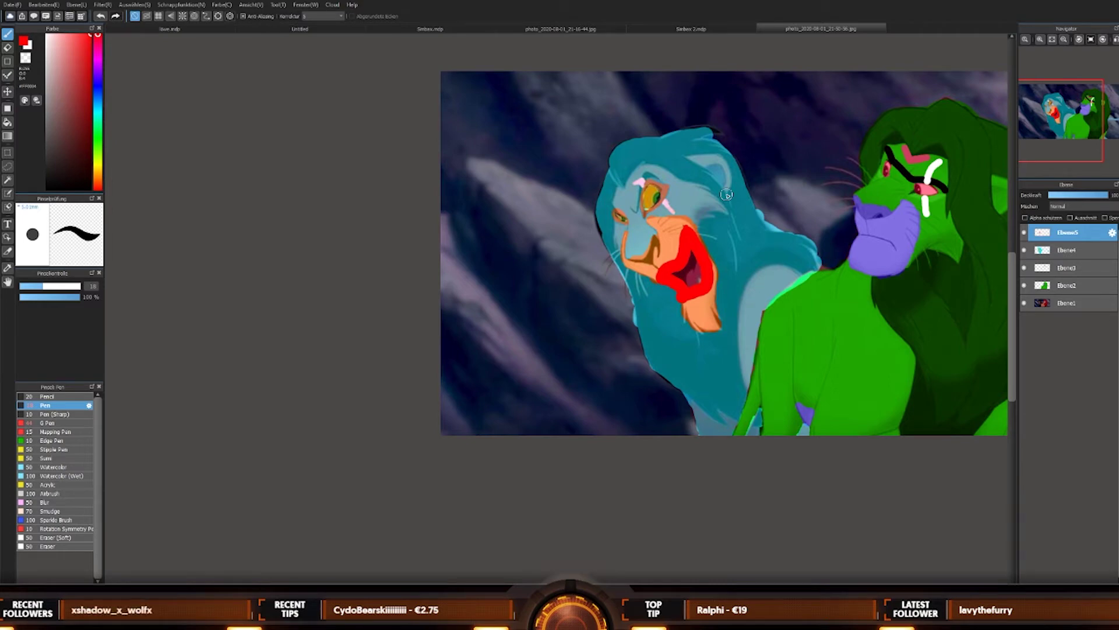
scroll(608, 418, "down", 2)
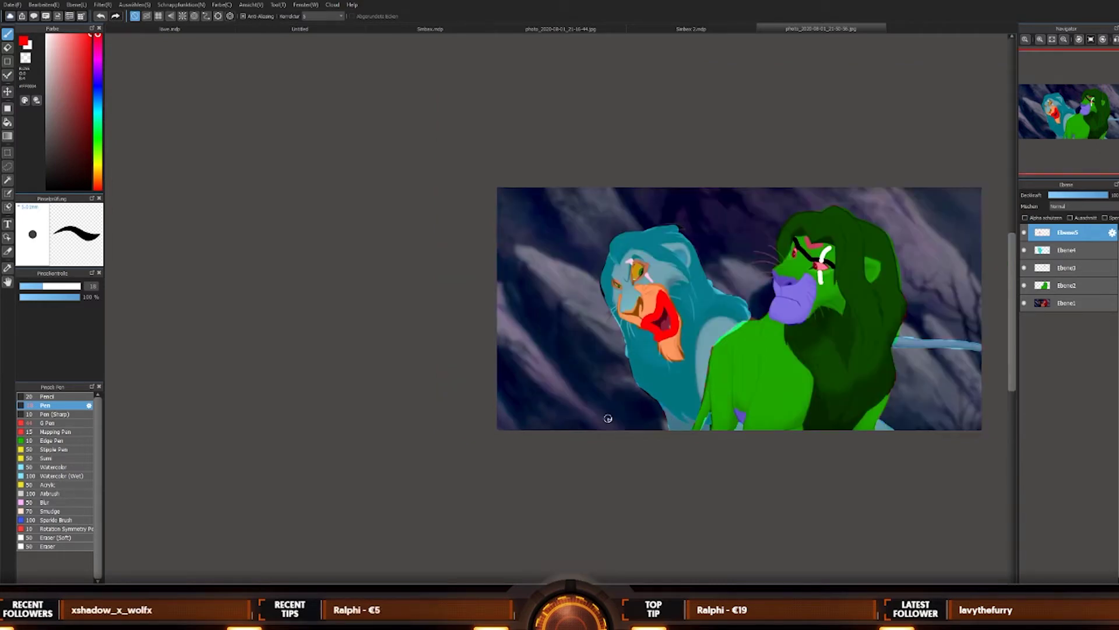
scroll(757, 364, "up", 1)
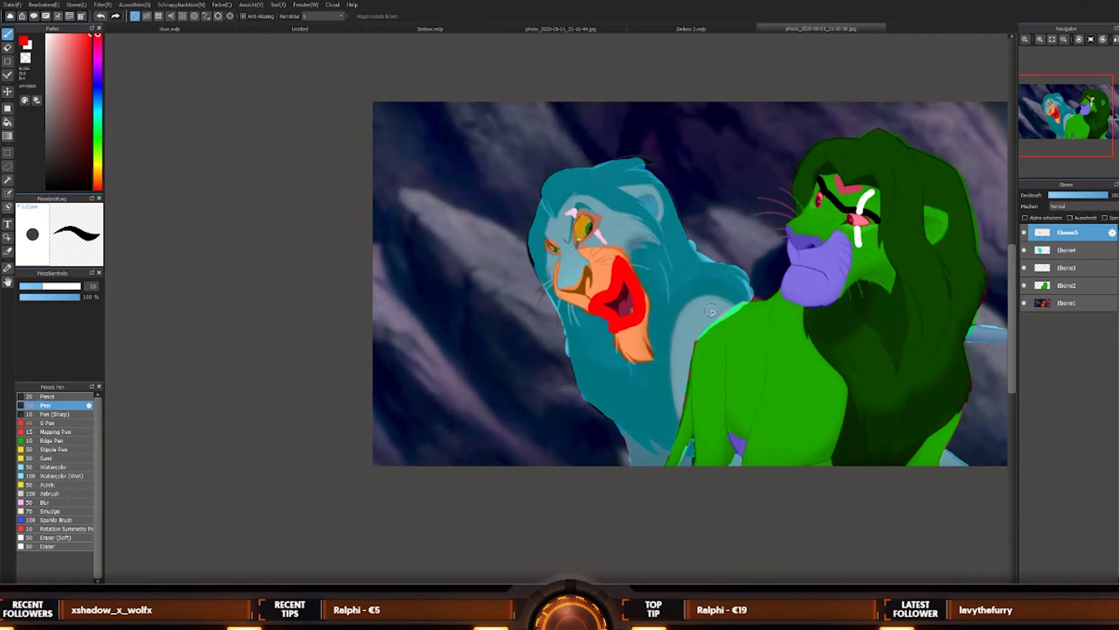
scroll(677, 260, "up", 1)
scroll(677, 260, "down", 1)
Step: Switch the drawing colour to white and adjust the pen to size 12.2
left_click(56, 44)
key("bracketleft")
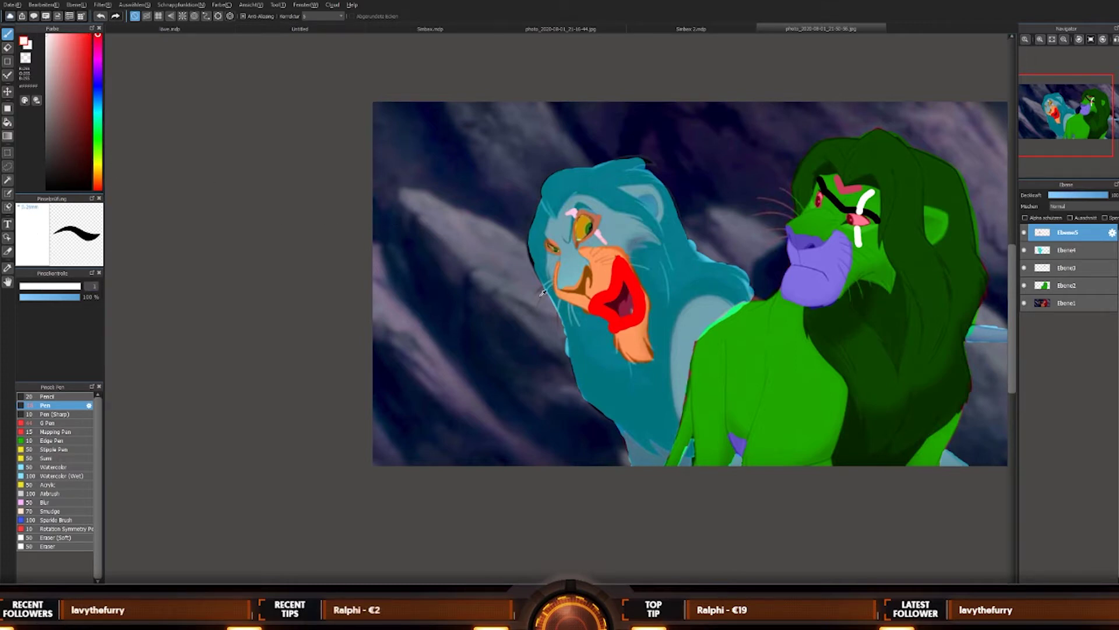
left_click(408, 192, "alt")
key("bracketright")
key("bracketright")
key("bracketright")
key("bracketright")
key("bracketright")
key("bracketright")
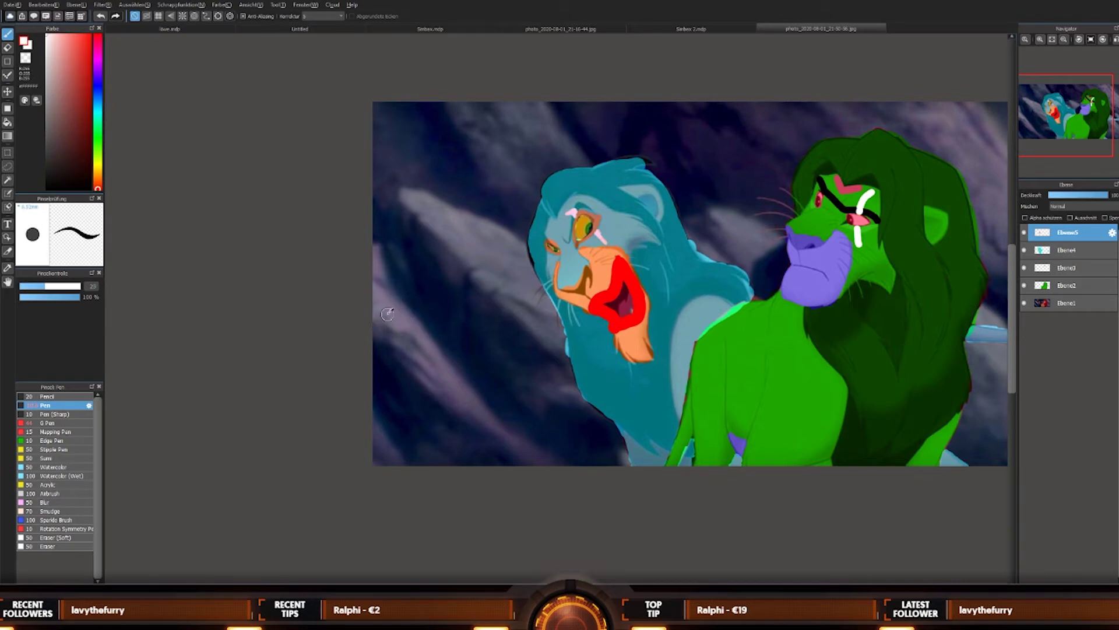
left_click(388, 315, "alt")
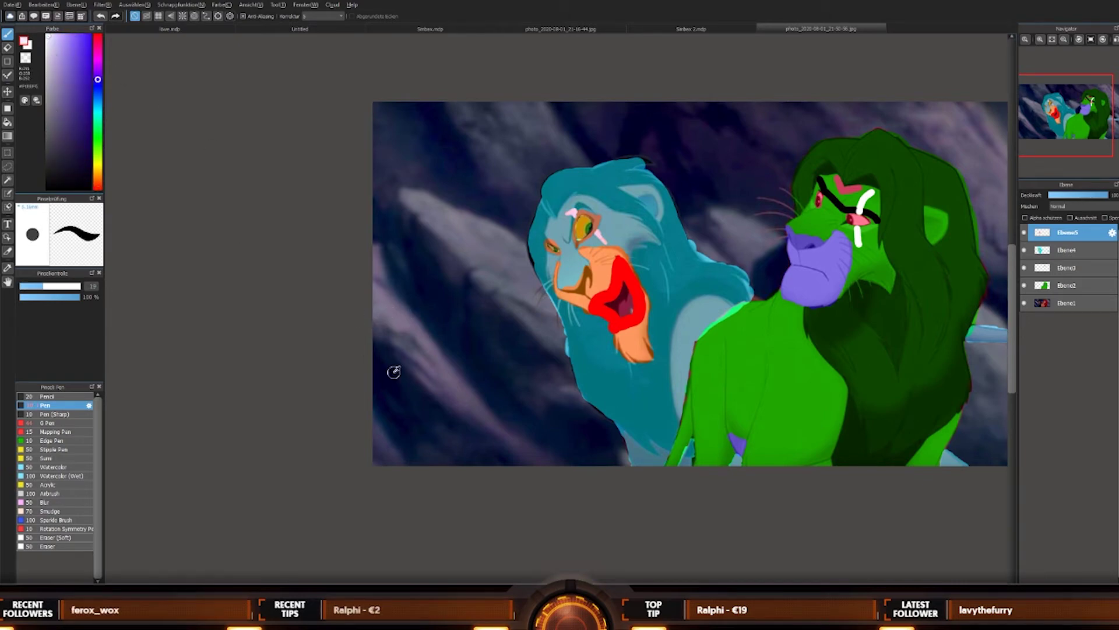
key("bracketright")
left_click(410, 361, "alt")
key("bracketleft")
key("bracketleft")
key("bracketleft")
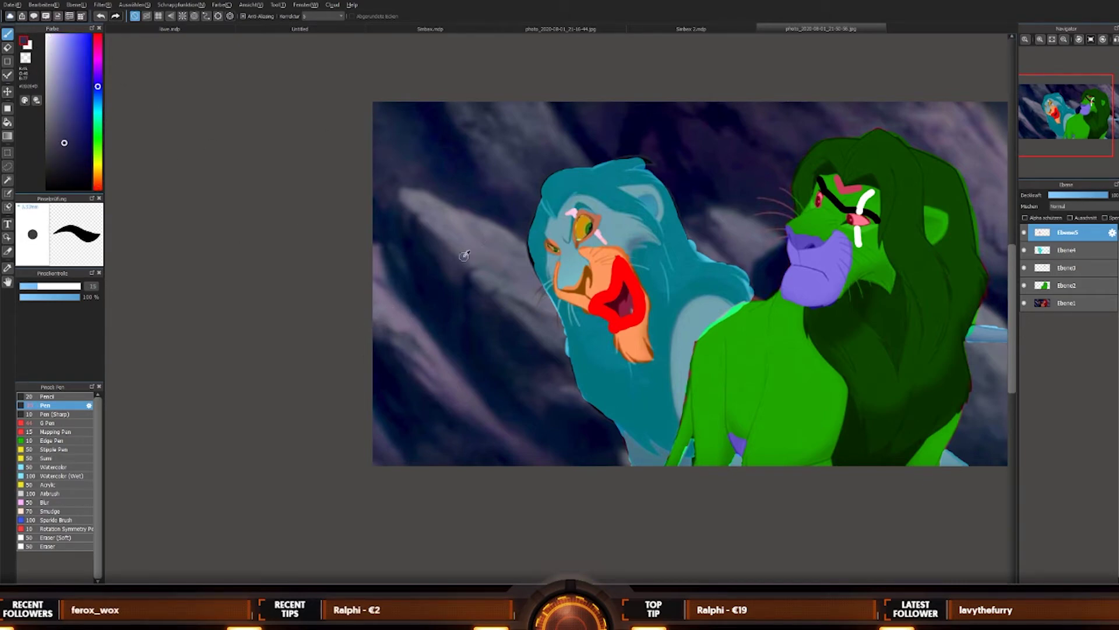
key("x")
scroll(633, 294, "up", 2)
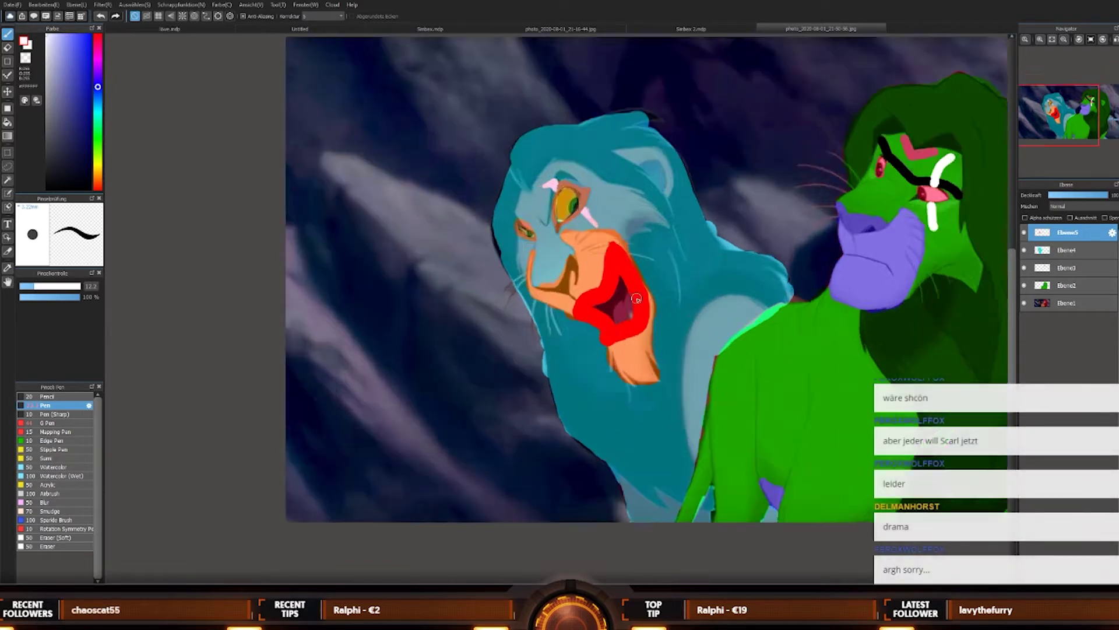
left_click(609, 351)
left_click(629, 345)
left_click(639, 328)
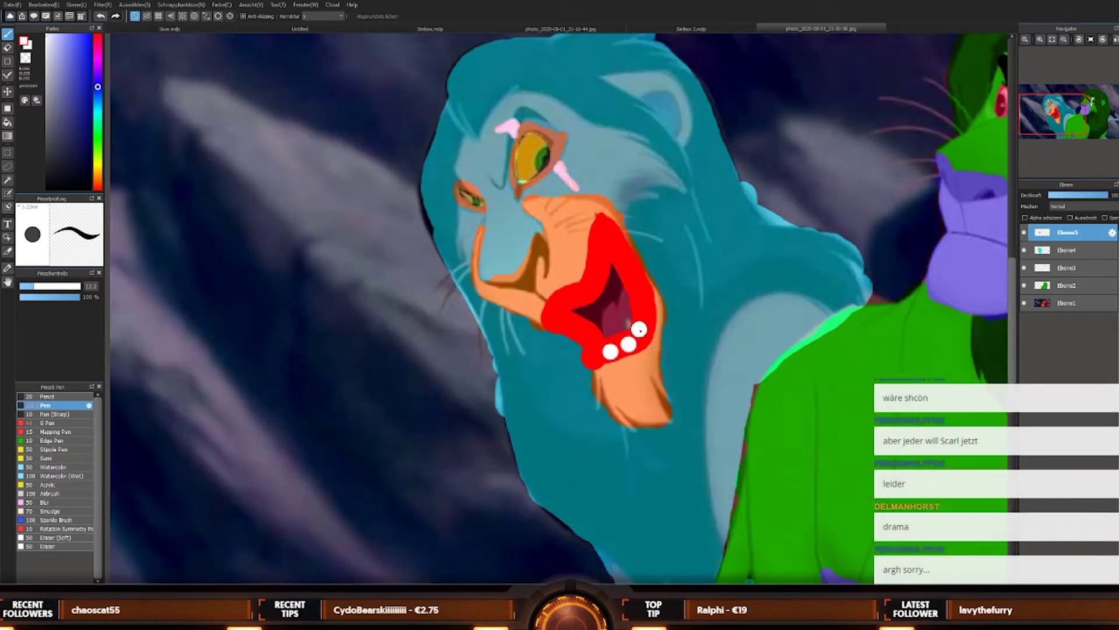
left_click(637, 283)
key("ctrl+z")
key("ctrl+z")
key("ctrl+z")
key("ctrl+z")
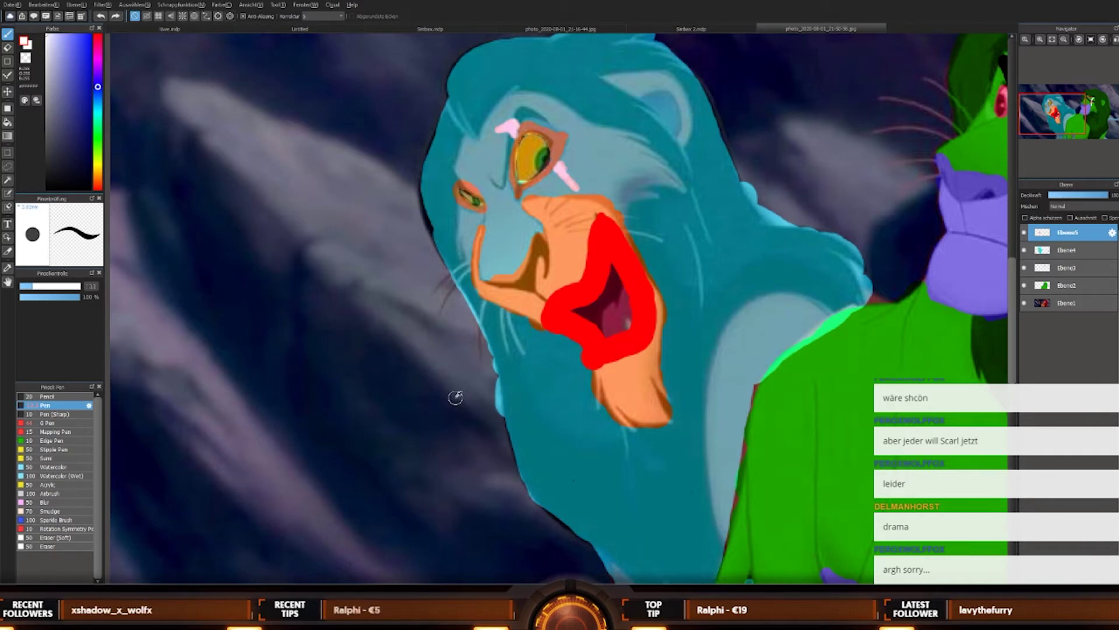
Step: Reduce the pen size and place a ring of white dots all around the rear lion's red lips
key("[")
left_click(433, 410, "alt")
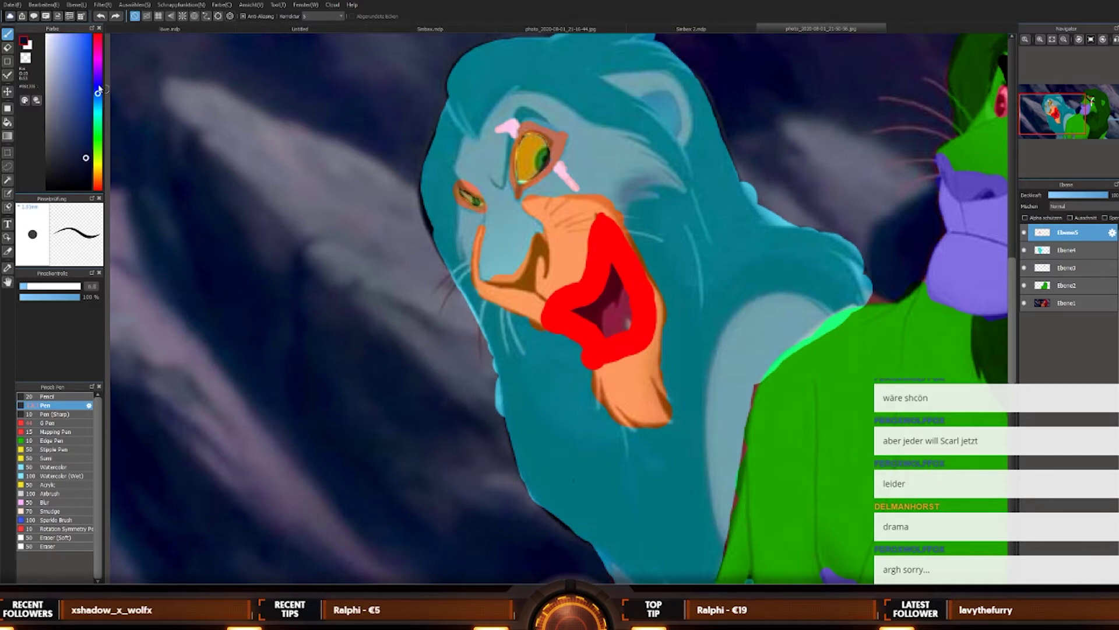
scroll(630, 378, "up", 2)
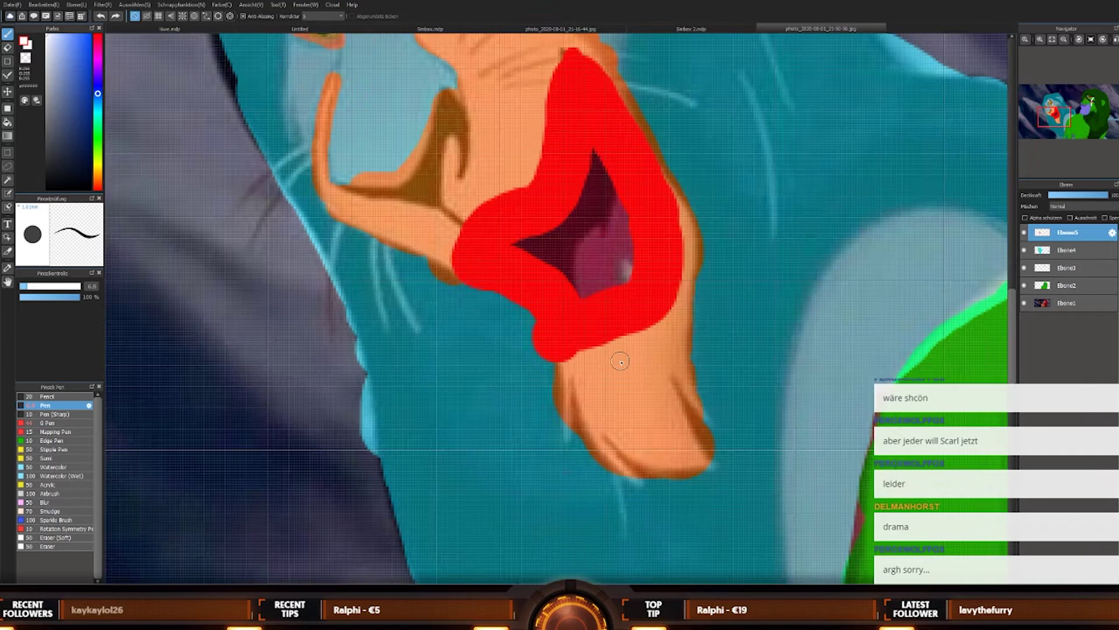
left_click(567, 330)
left_click(603, 319)
left_click(639, 301)
left_click(653, 274)
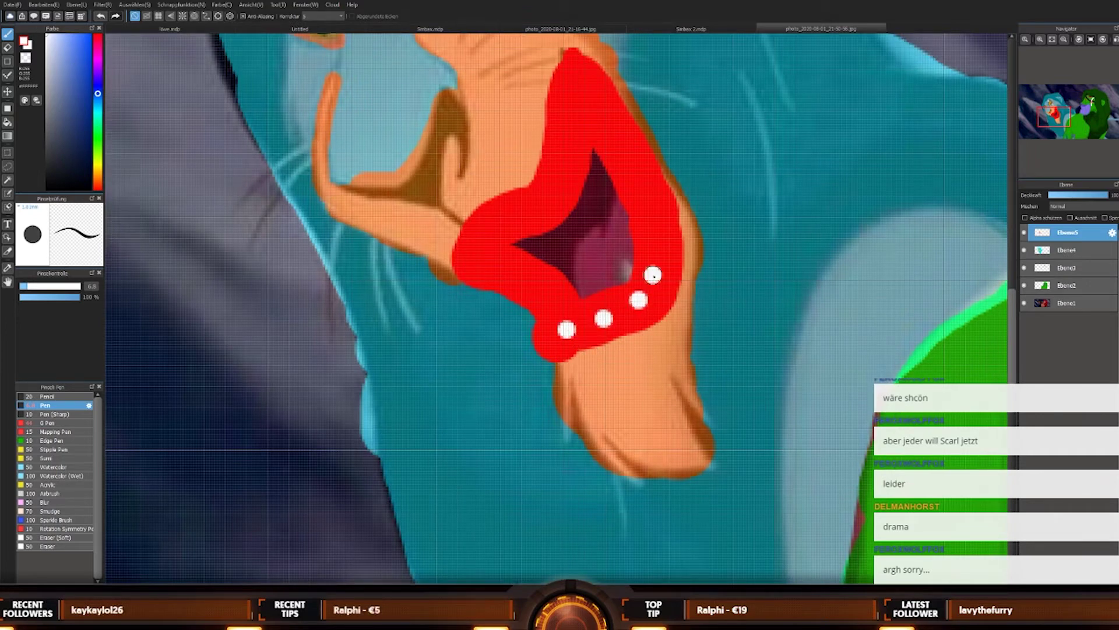
left_click(656, 233)
left_click(646, 198)
left_click(627, 153)
left_click(595, 105)
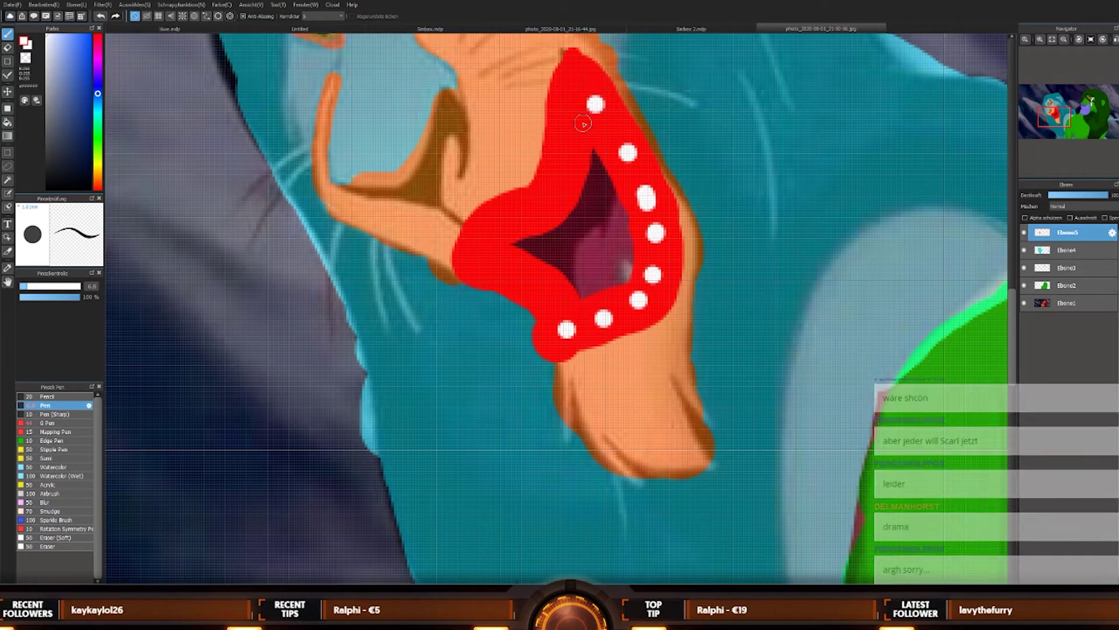
left_click(571, 152)
left_click(550, 207)
left_click(524, 219)
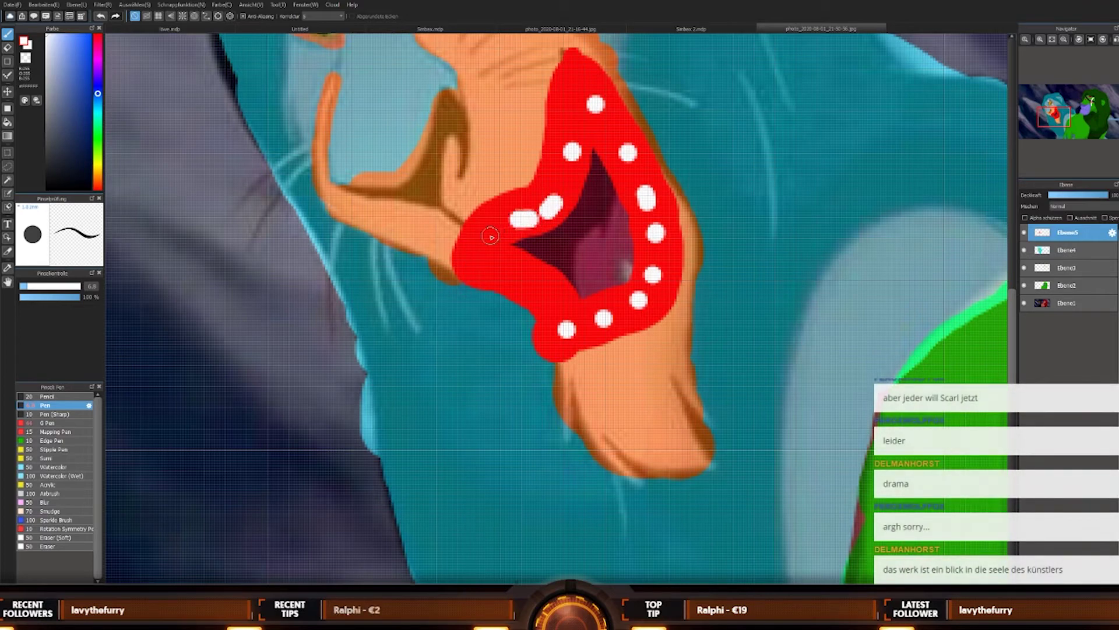
left_click(489, 251)
left_click(508, 285)
left_click(532, 295)
Step: Undo all the white dots on the rear lion's lips
scroll(554, 286, "down", 4)
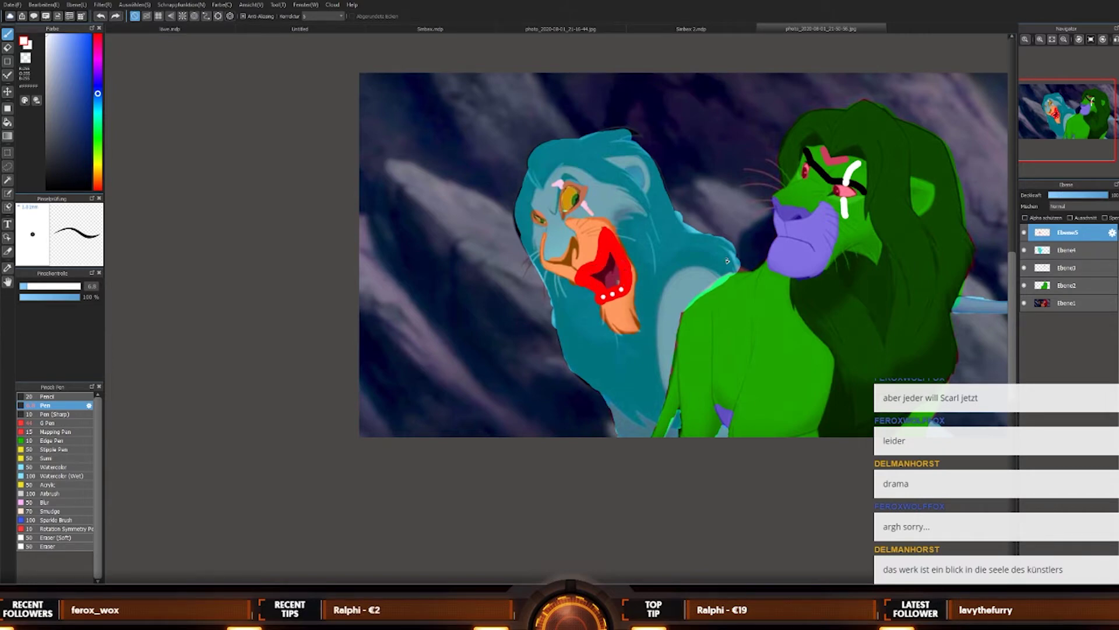
key("ctrl+z")
key("ctrl+z")
key("ctrl+z")
key("ctrl+z")
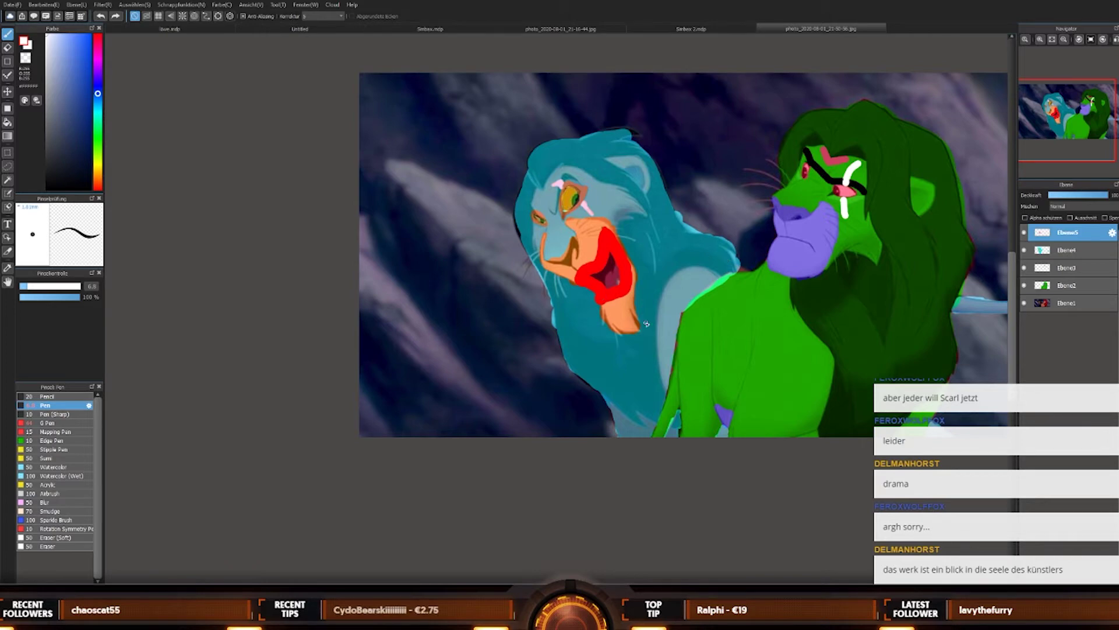
Step: Paint short white highlight strokes on the lower lip, upper lip and mouth corner of the rear lion
scroll(646, 323, "up", 4)
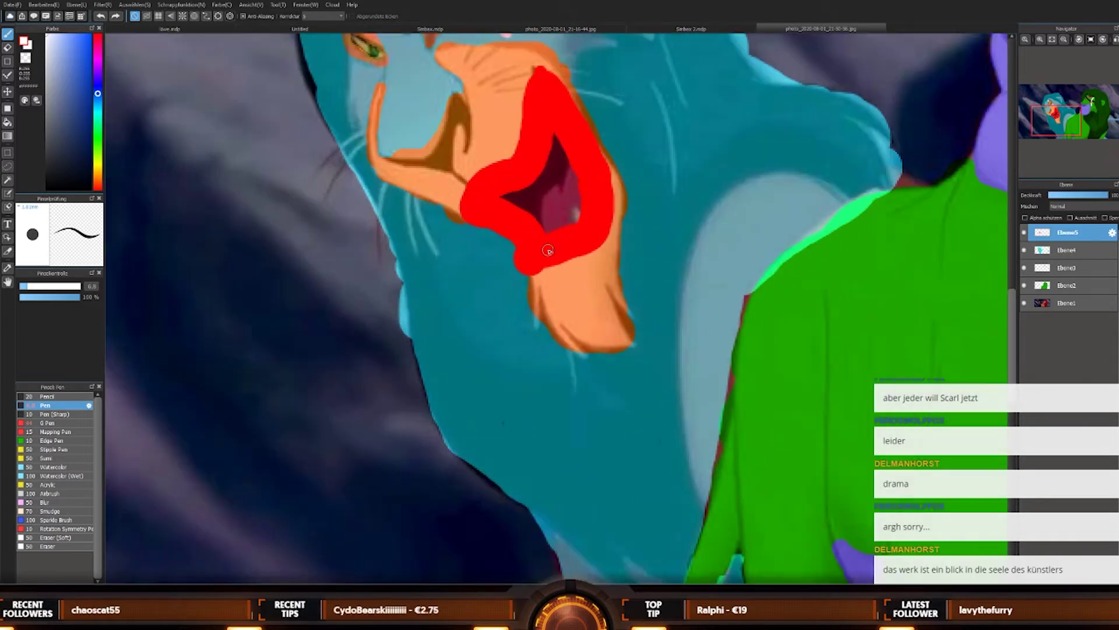
left_click_drag(557, 247, 588, 238)
scroll(600, 262, "down", 3)
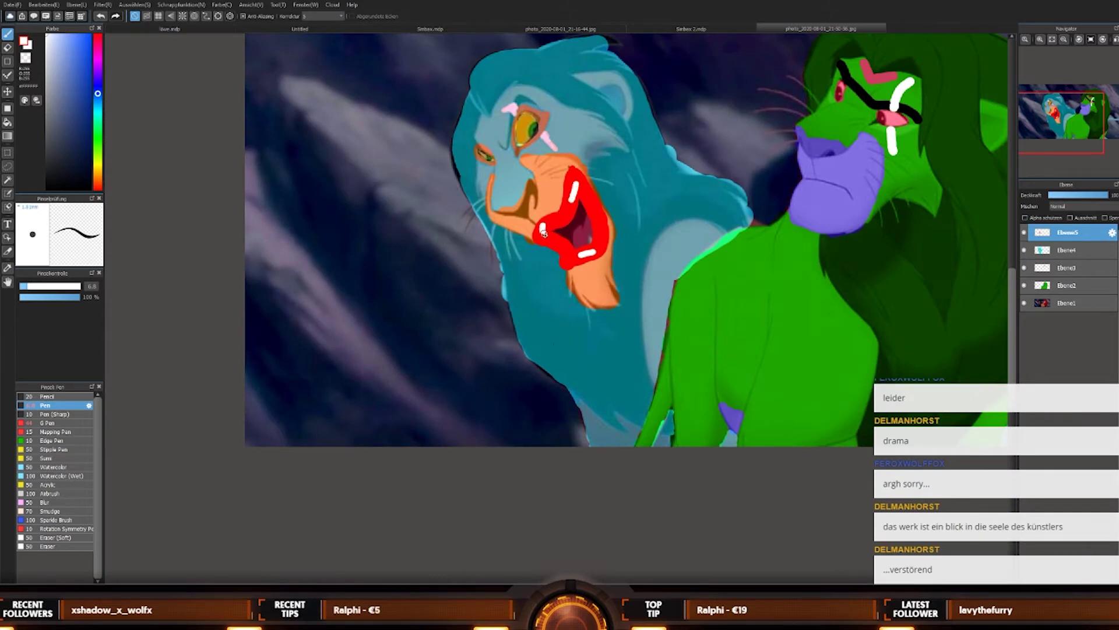
scroll(611, 161, "down", 4)
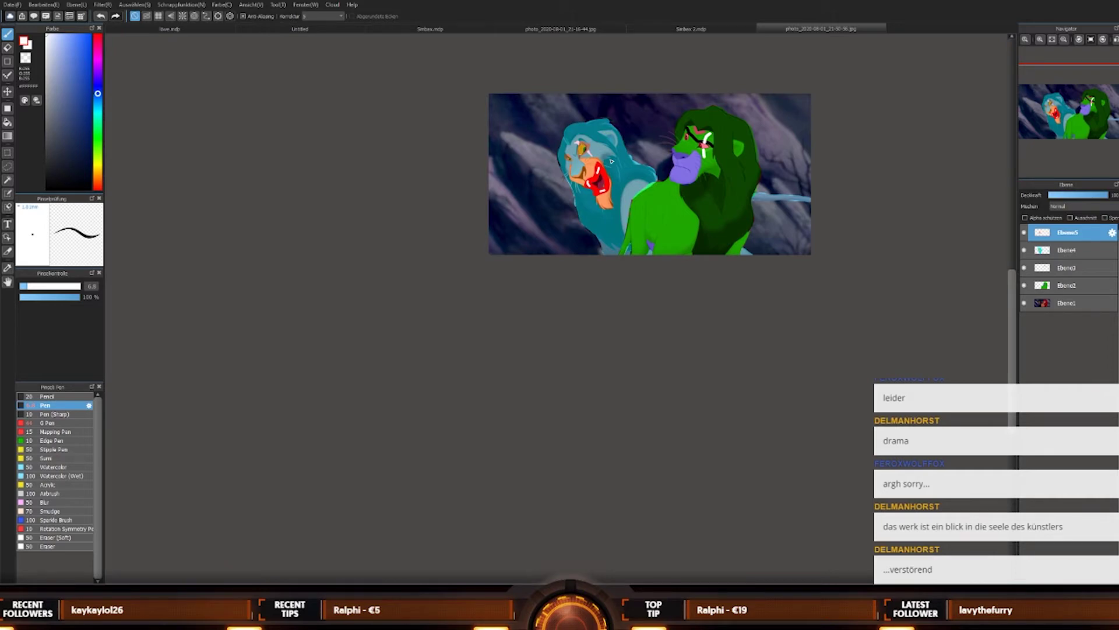
scroll(611, 161, "up", 4)
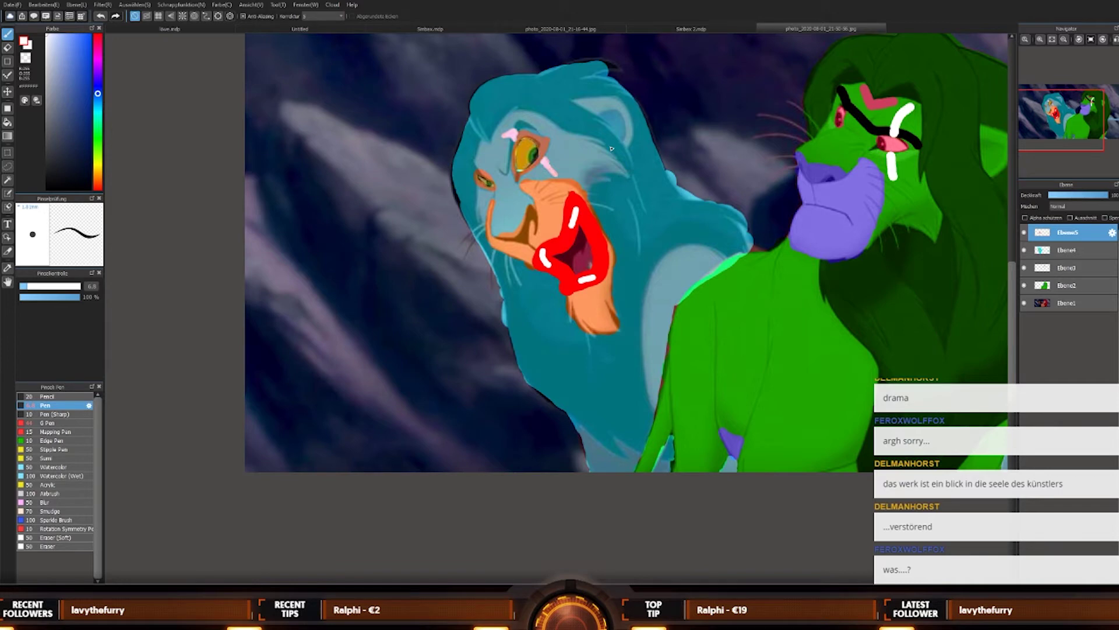
Step: Undo the highlight stroke at the rear lion's mouth corner and put a small white dot there instead
key("ctrl+z")
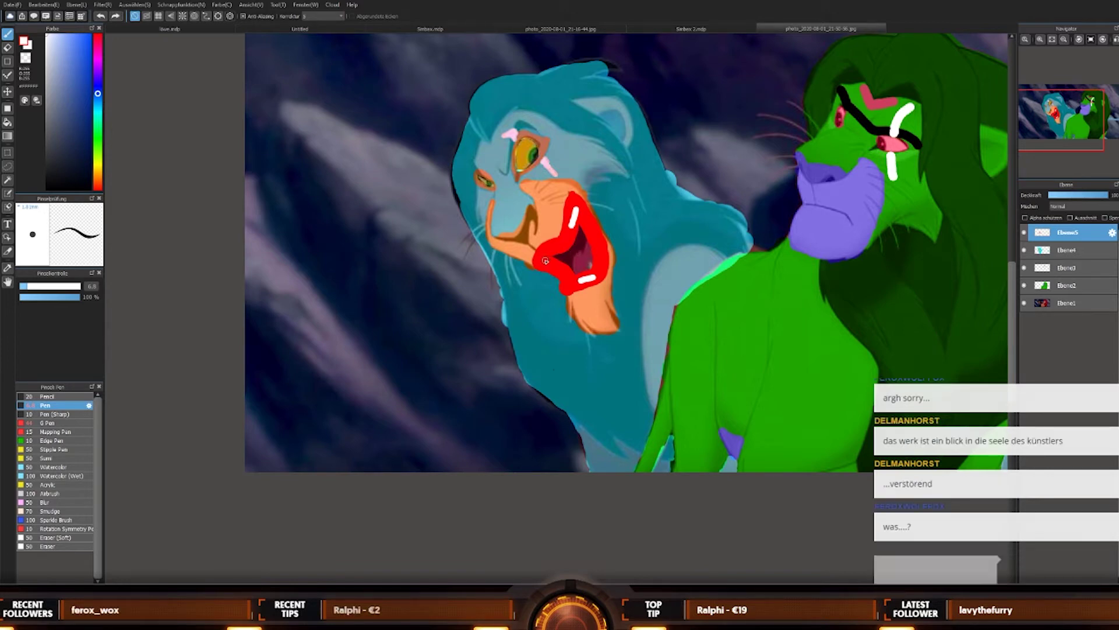
scroll(707, 135, "down", 3)
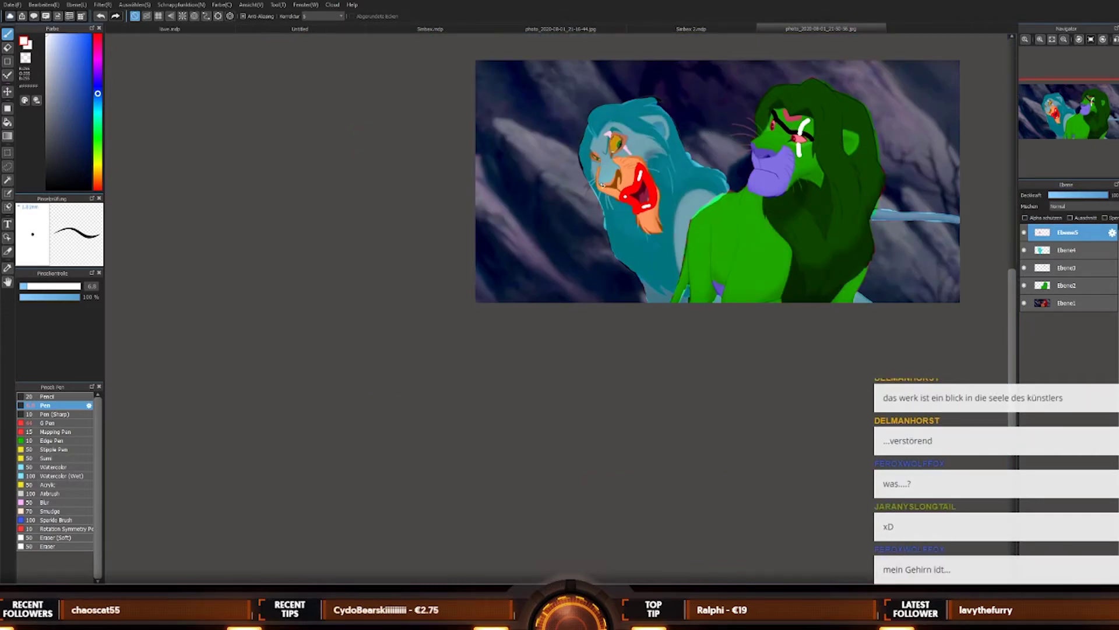
scroll(590, 190, "down", 2)
scroll(532, 370, "up", 4)
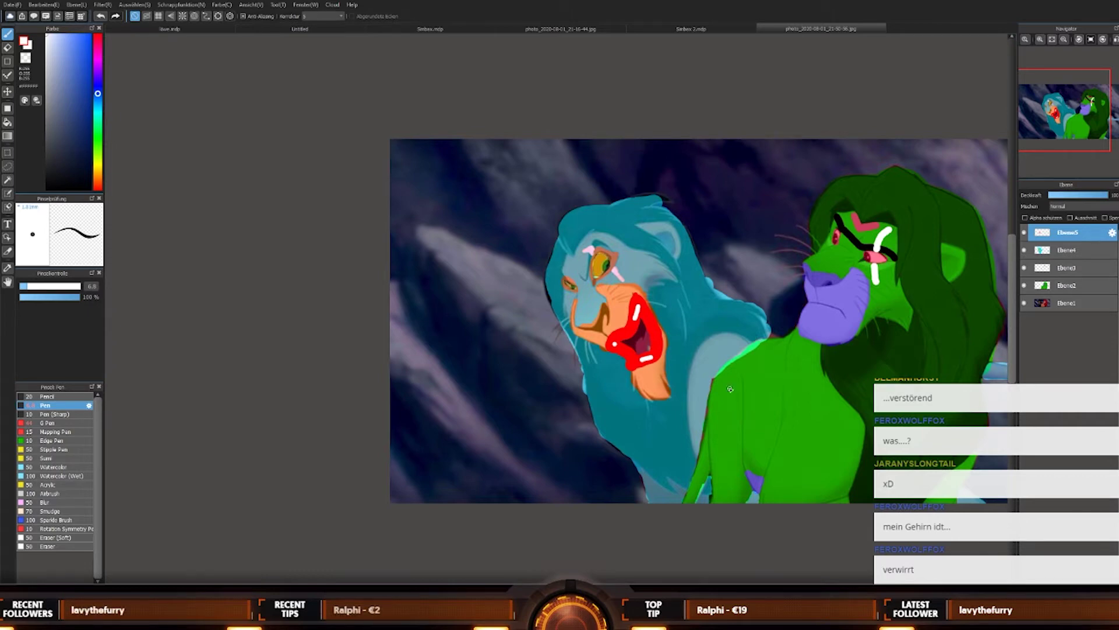
Step: Sample the red of the rear lion's lips and cover the light green edge of the front lion's shoulder with it
left_click(769, 374, "alt")
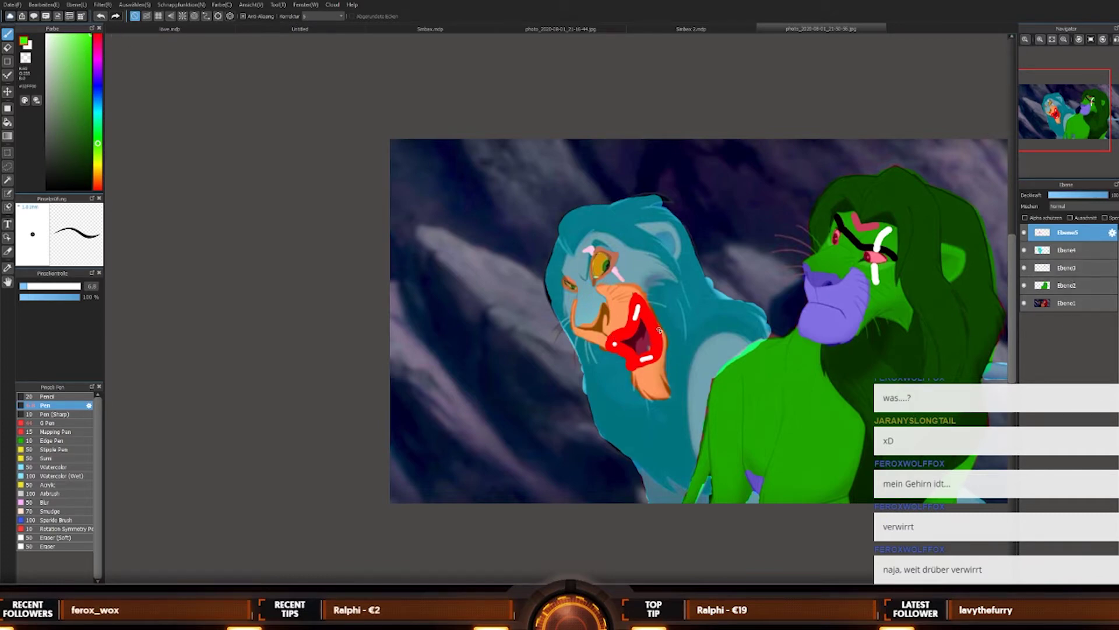
left_click(654, 318, "alt")
scroll(781, 402, "up", 3)
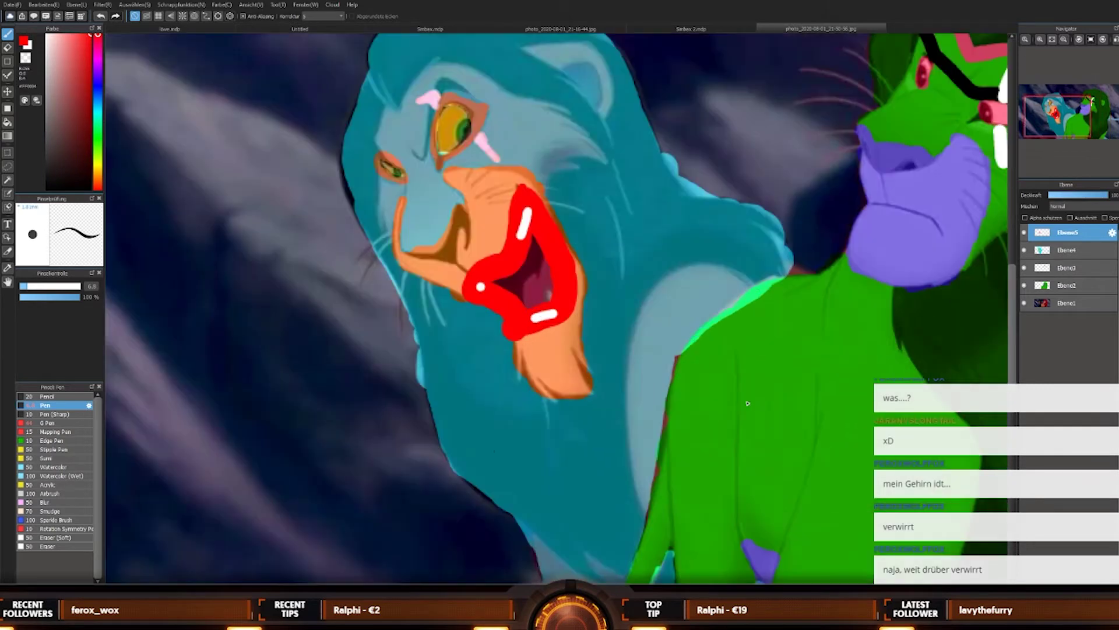
mouse_move(686, 352)
left_mouse_down()
mouse_move(764, 290)
mouse_move(746, 301)
mouse_move(784, 288)
mouse_move(727, 315)
mouse_move(779, 283)
mouse_move(756, 292)
mouse_move(679, 357)
left_mouse_up()
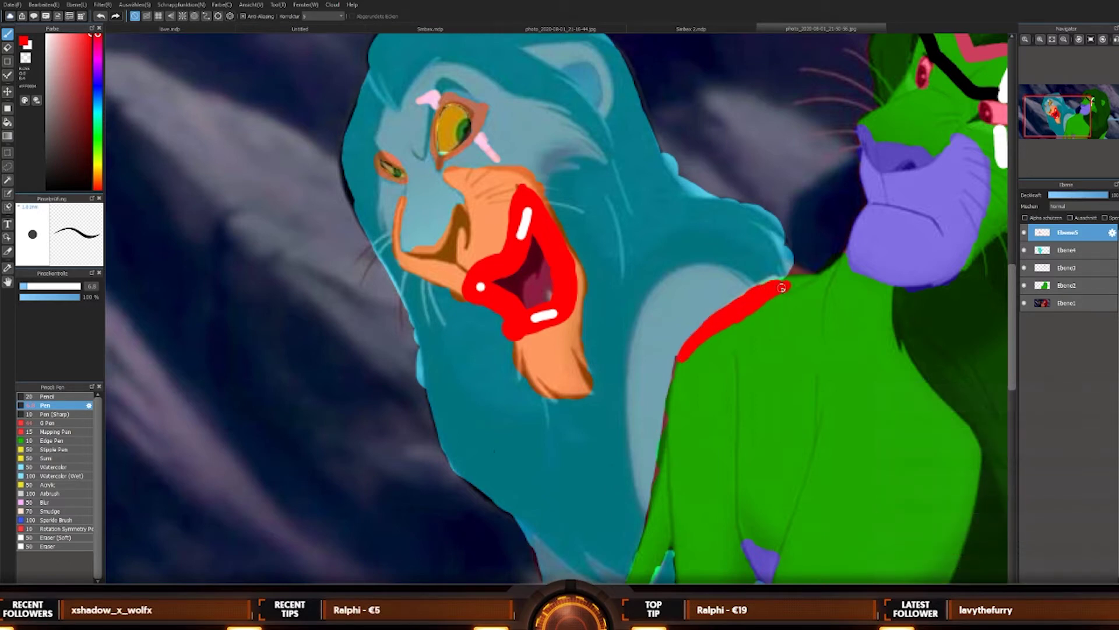
scroll(797, 282, "down", 5)
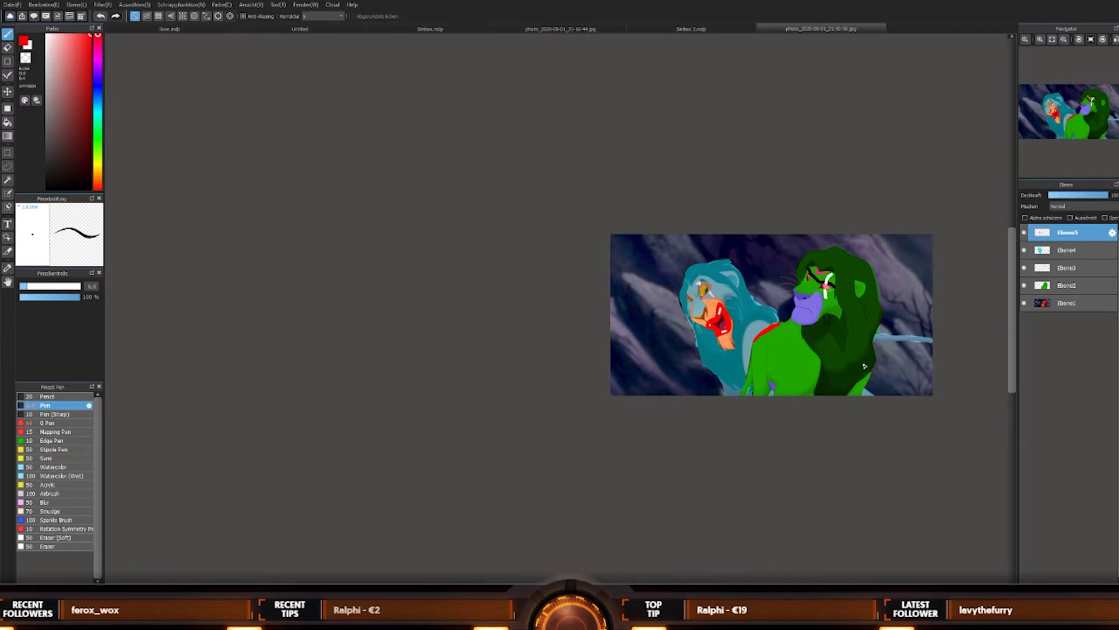
scroll(864, 366, "up", 4)
scroll(697, 245, "down", 5)
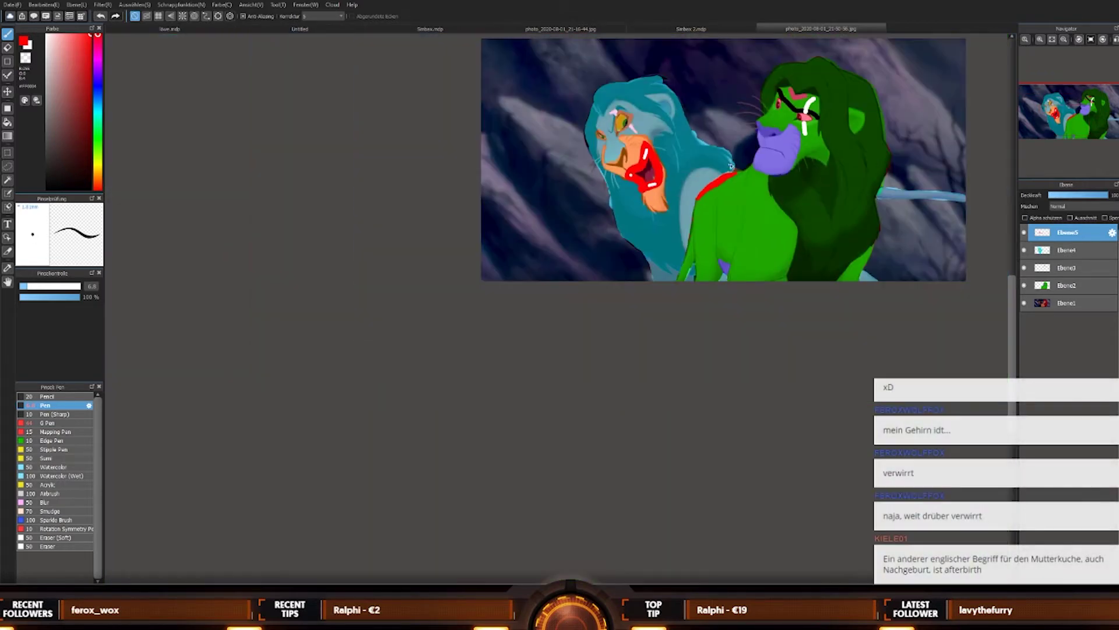
scroll(674, 332, "up", 4)
scroll(673, 332, "down", 3)
scroll(654, 275, "up", 6)
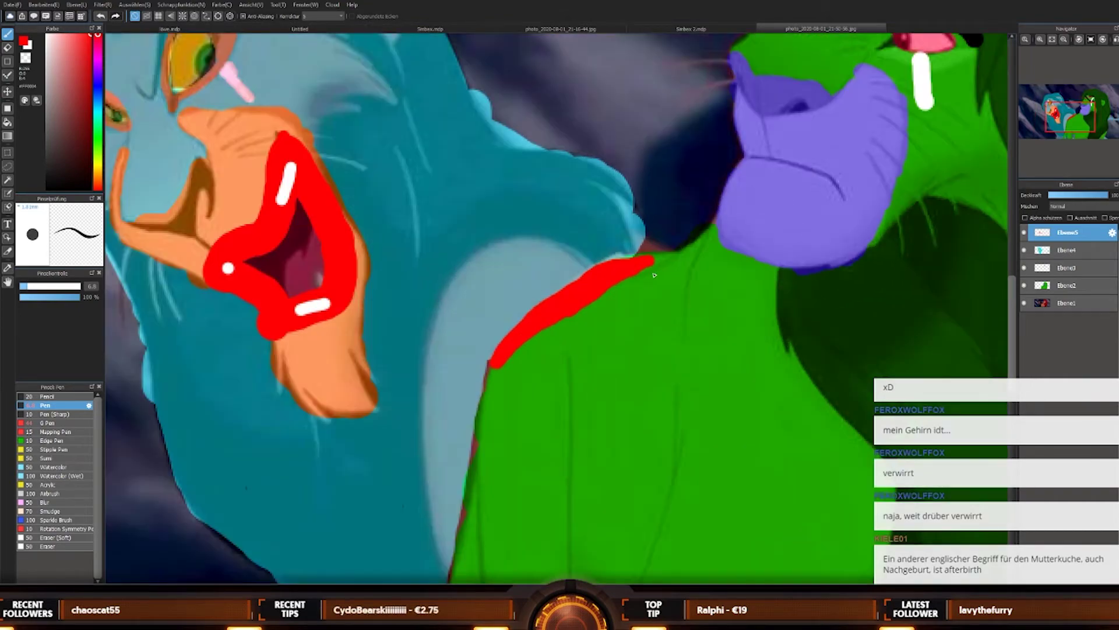
scroll(654, 275, "down", 4)
scroll(641, 263, "up", 3)
scroll(631, 252, "down", 2)
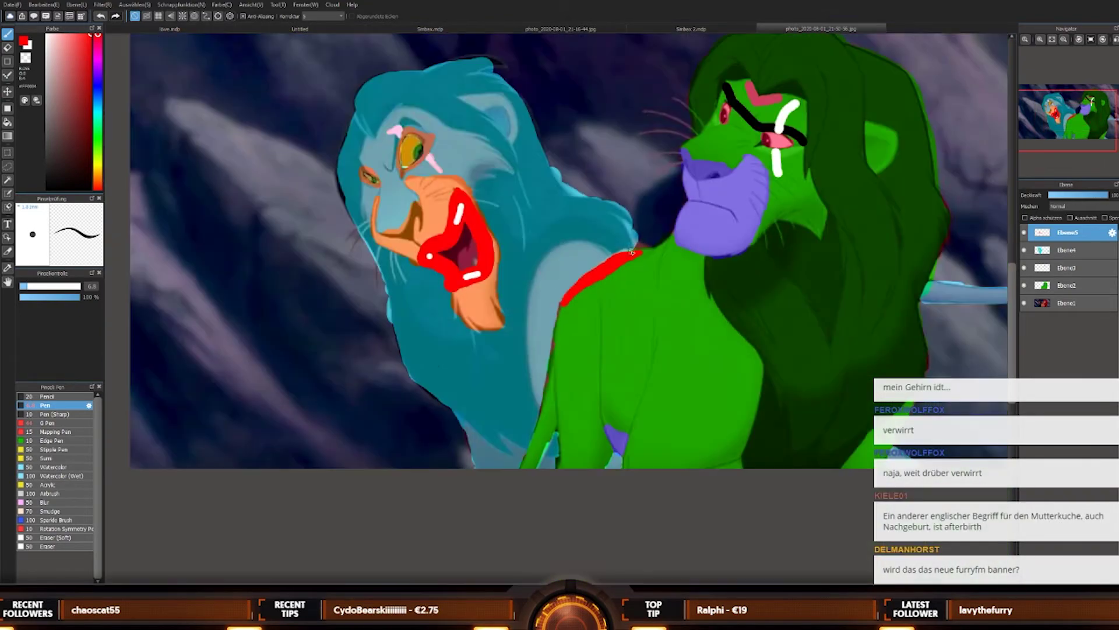
scroll(629, 260, "up", 1)
scroll(551, 353, "down", 3)
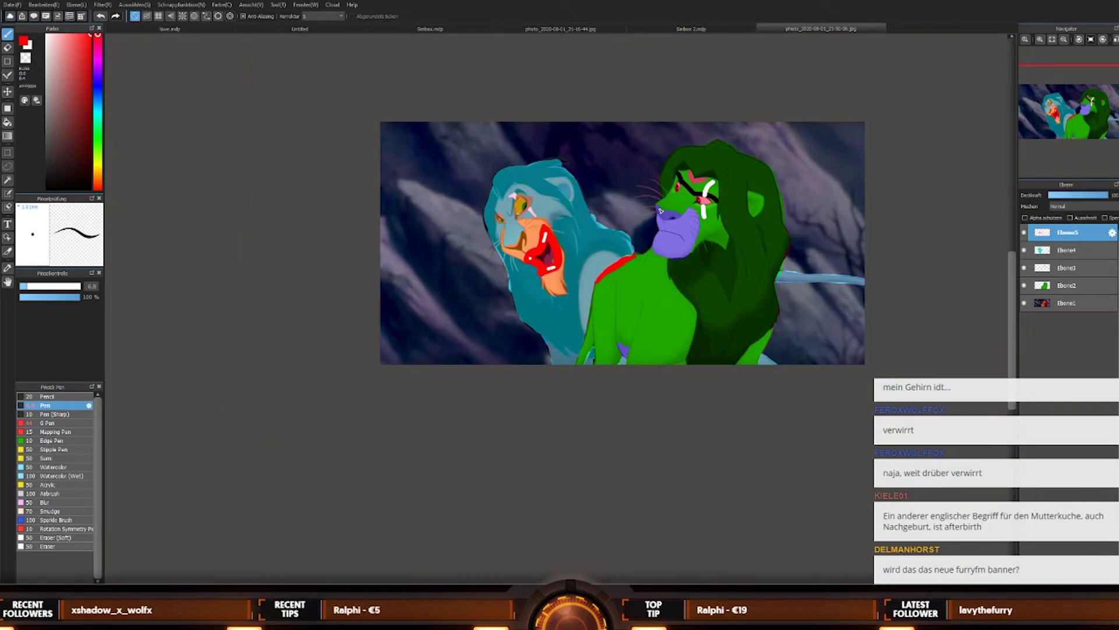
scroll(632, 239, "down", 2)
scroll(629, 249, "up", 2)
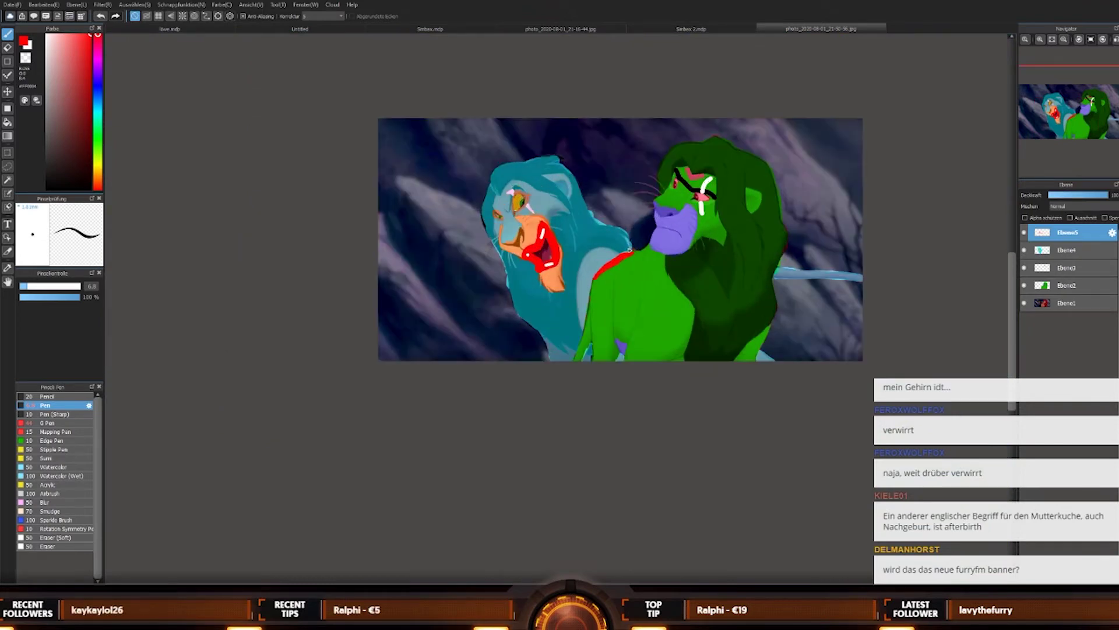
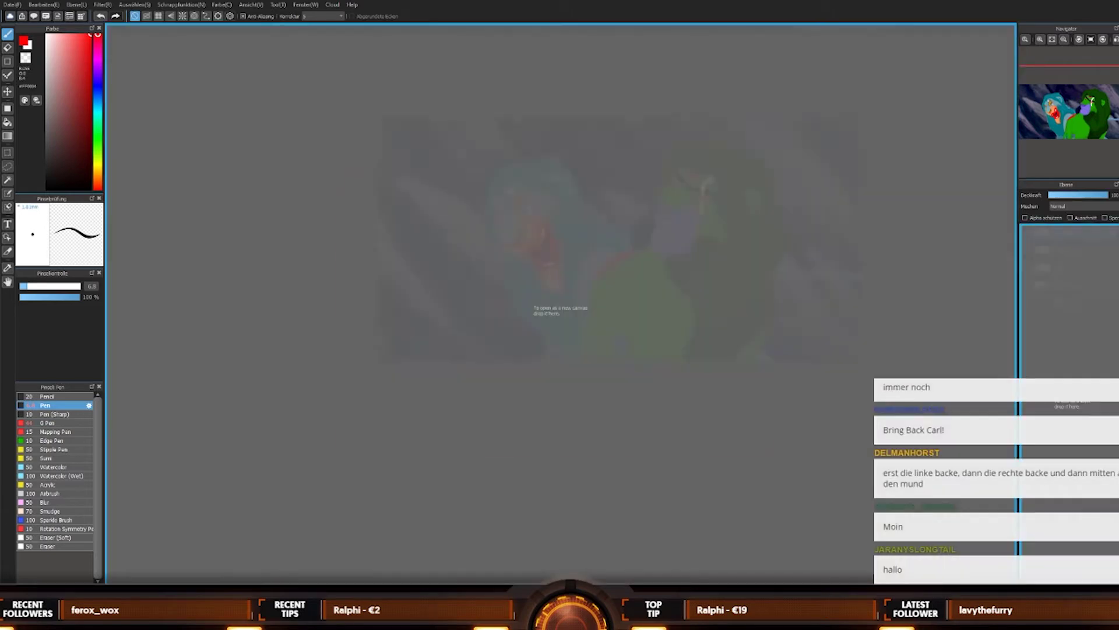
Step: Open the image file of the two lions in the red scene as a new canvas
left_click_drag(537, 308, 675, 314)
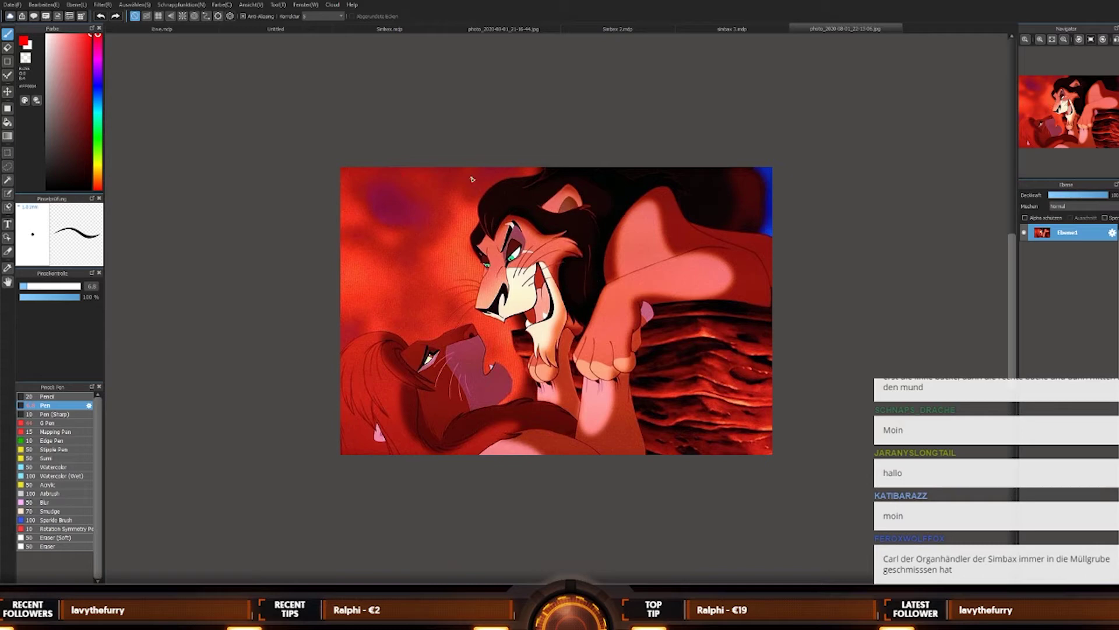
Step: Select the whole image and try to rotate it about a quarter turn clockwise with a free transform
key("ctrl+a")
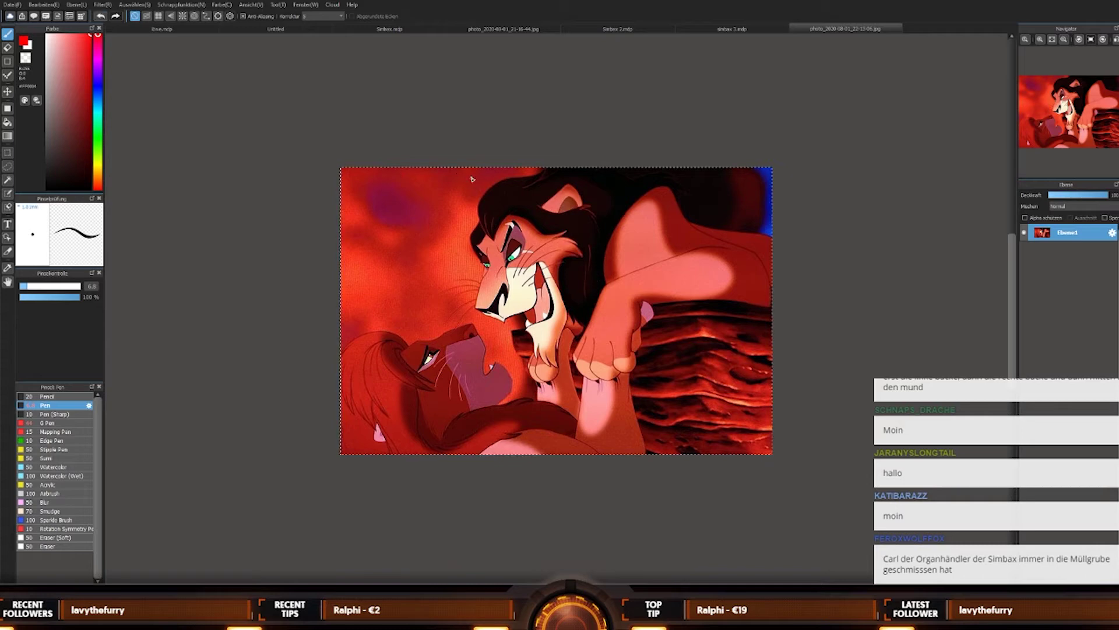
left_click(7, 91)
mouse_move(485, 274)
left_mouse_down()
mouse_move(479, 265)
mouse_move(478, 303)
mouse_move(485, 274)
left_mouse_up()
key("ctrl+t")
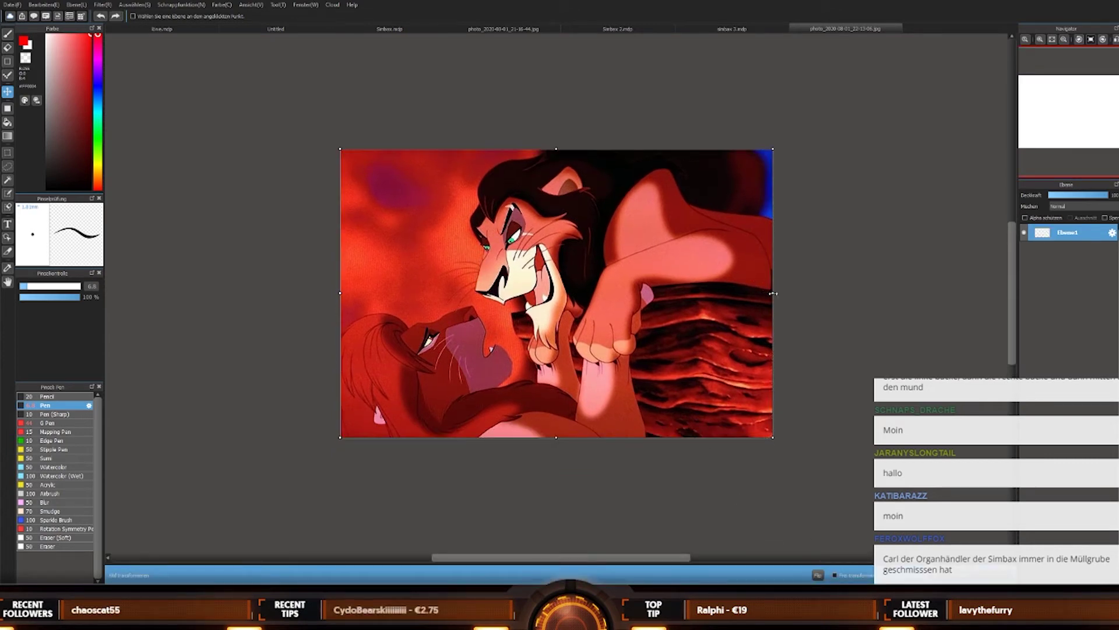
left_click_drag(774, 294, 552, 488)
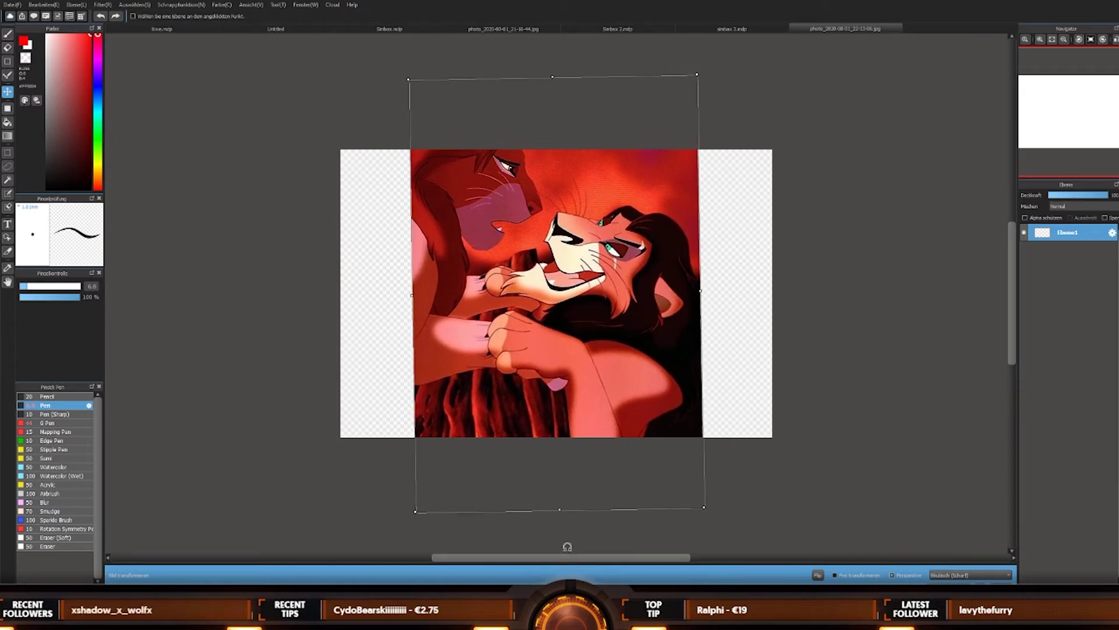
left_click_drag(577, 383, 583, 405)
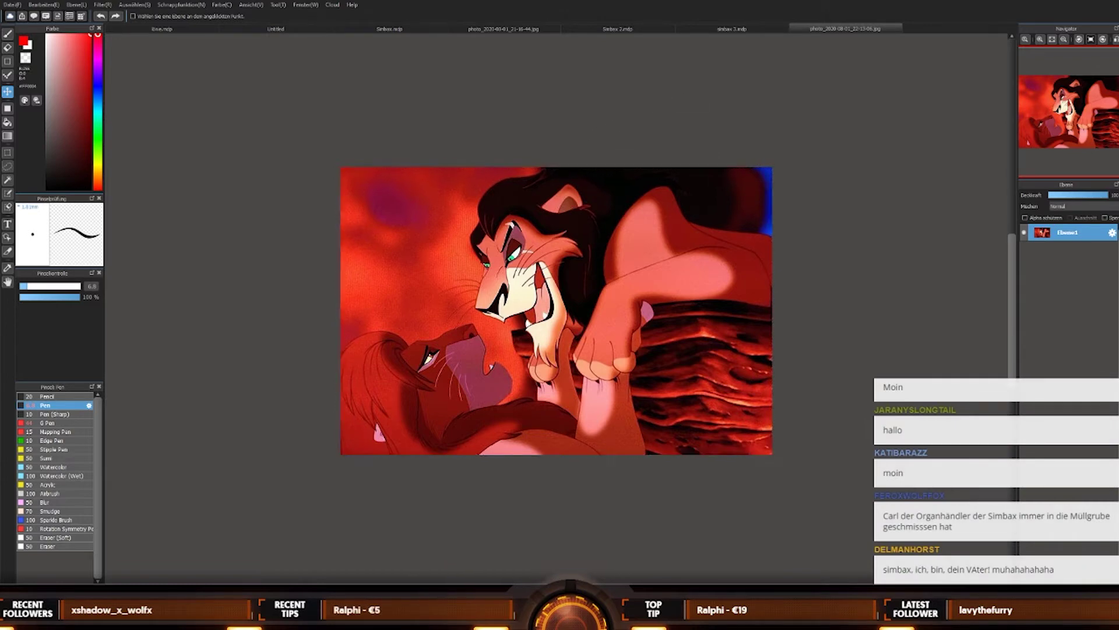
Step: Switch from the Move tool back to the Brush tool for the new image
left_click(18, 7)
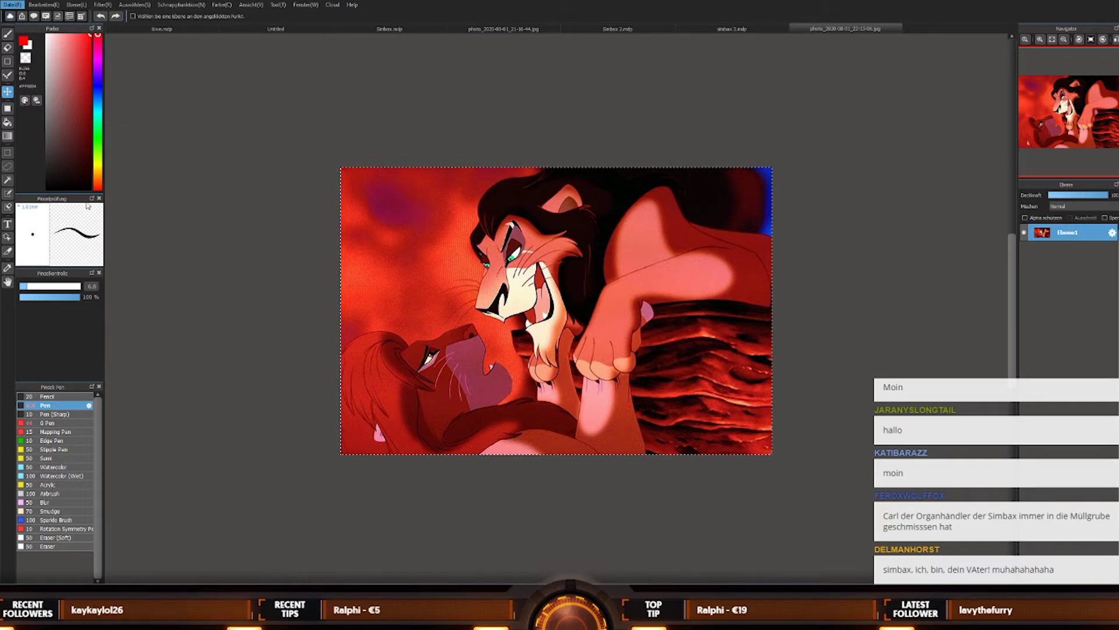
left_click(271, 168)
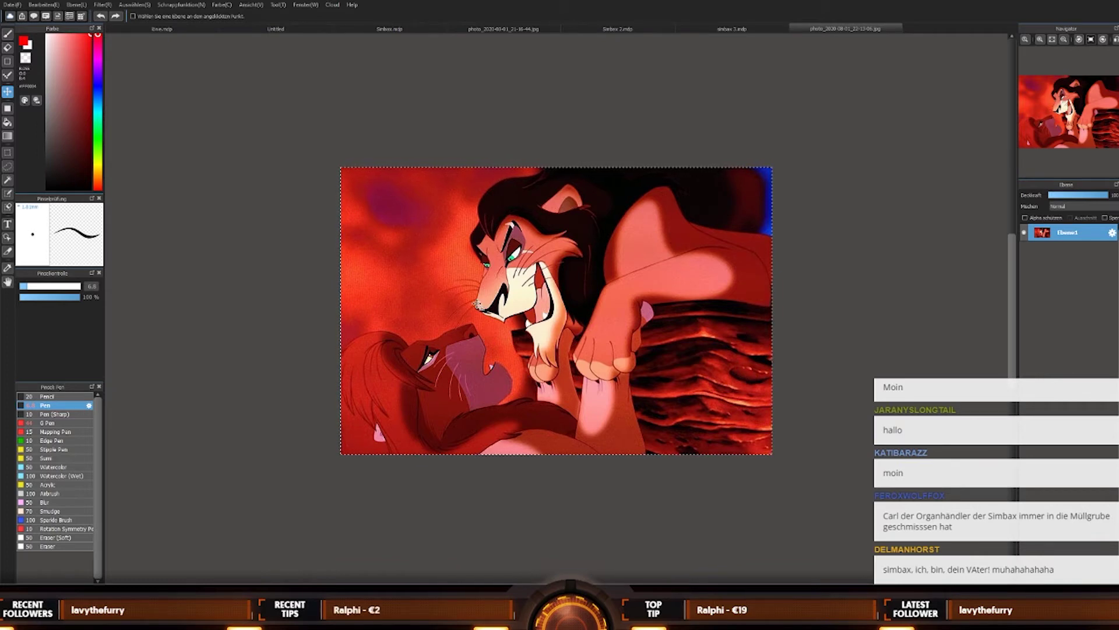
left_click(8, 35)
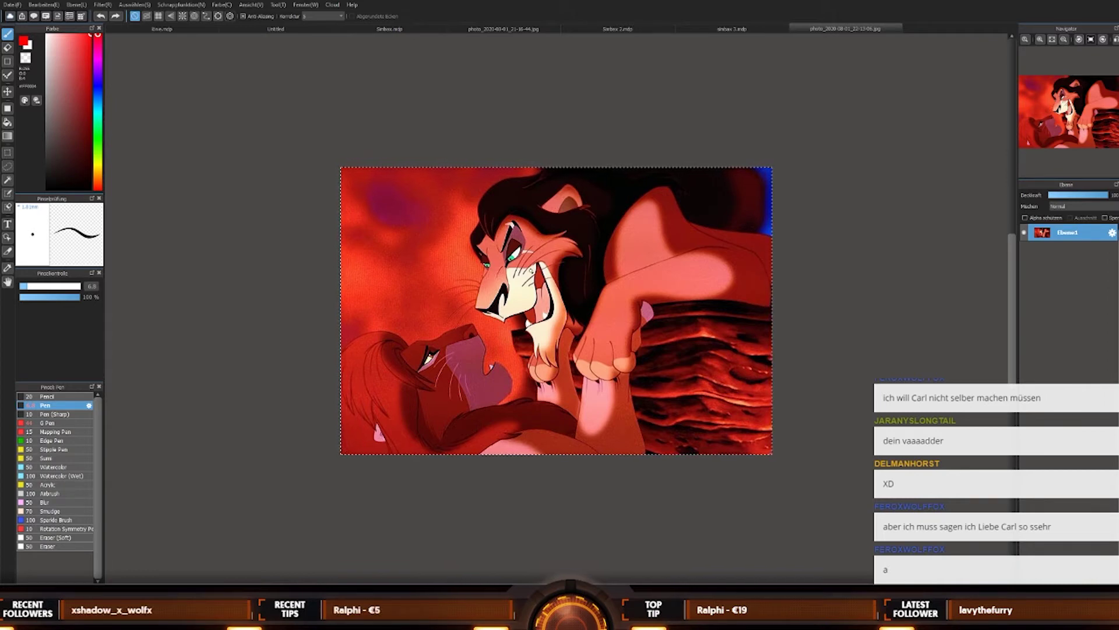
scroll(411, 308, "up", 2)
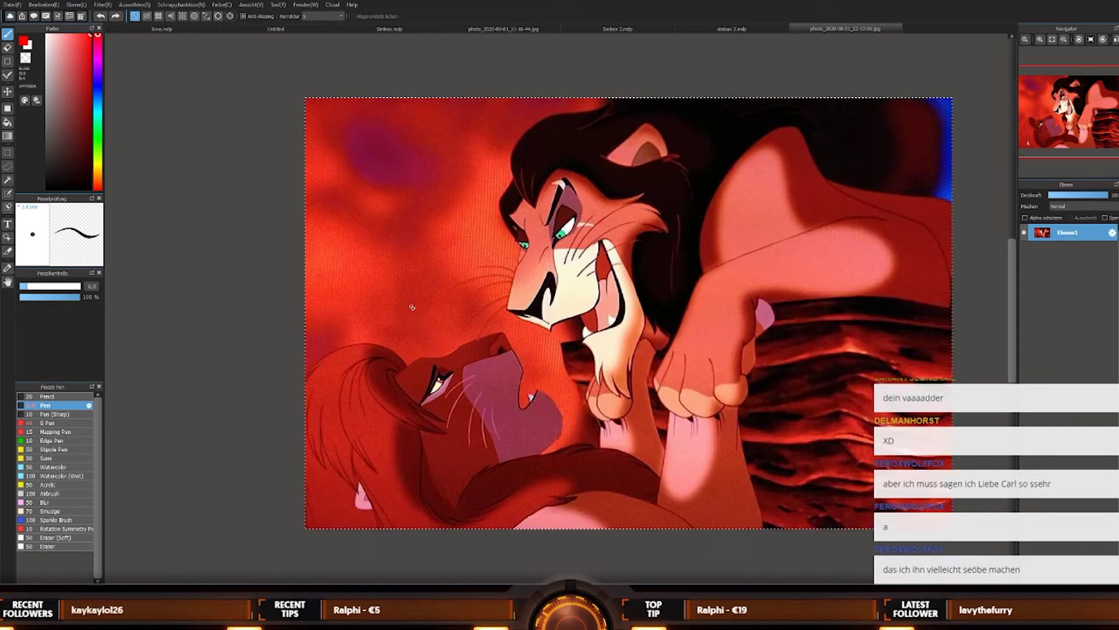
scroll(570, 436, "down", 3)
scroll(570, 436, "up", 3)
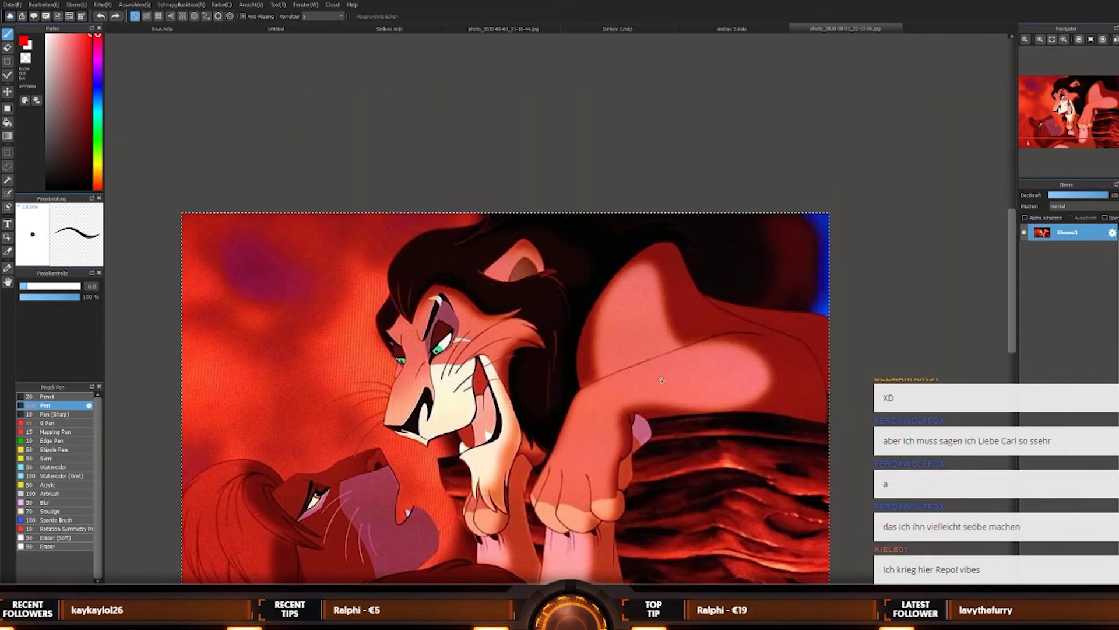
scroll(437, 466, "down", 4)
scroll(406, 470, "up", 4)
scroll(350, 431, "down", 5)
scroll(251, 320, "up", 5)
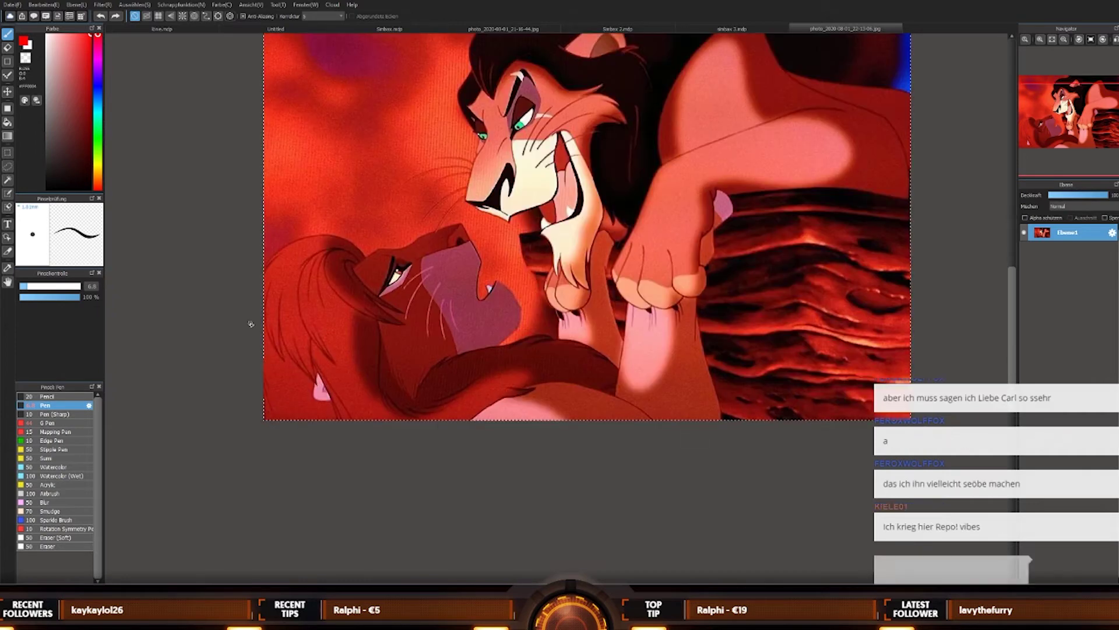
scroll(280, 373, "down", 3)
scroll(278, 329, "up", 2)
scroll(279, 330, "up", 3)
scroll(408, 350, "down", 5)
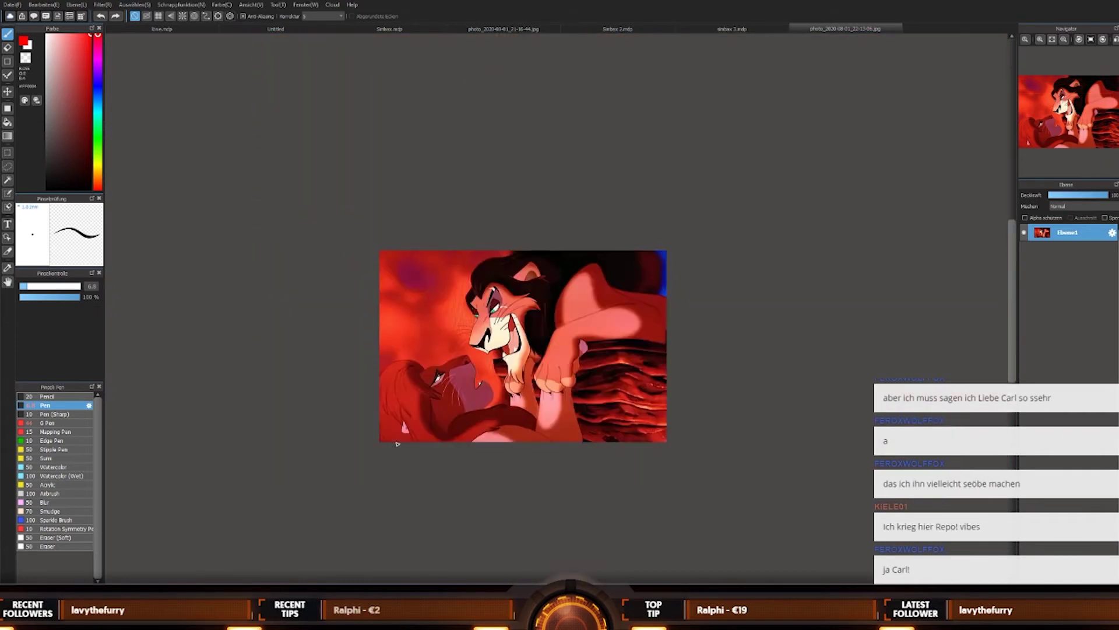
scroll(466, 373, "up", 4)
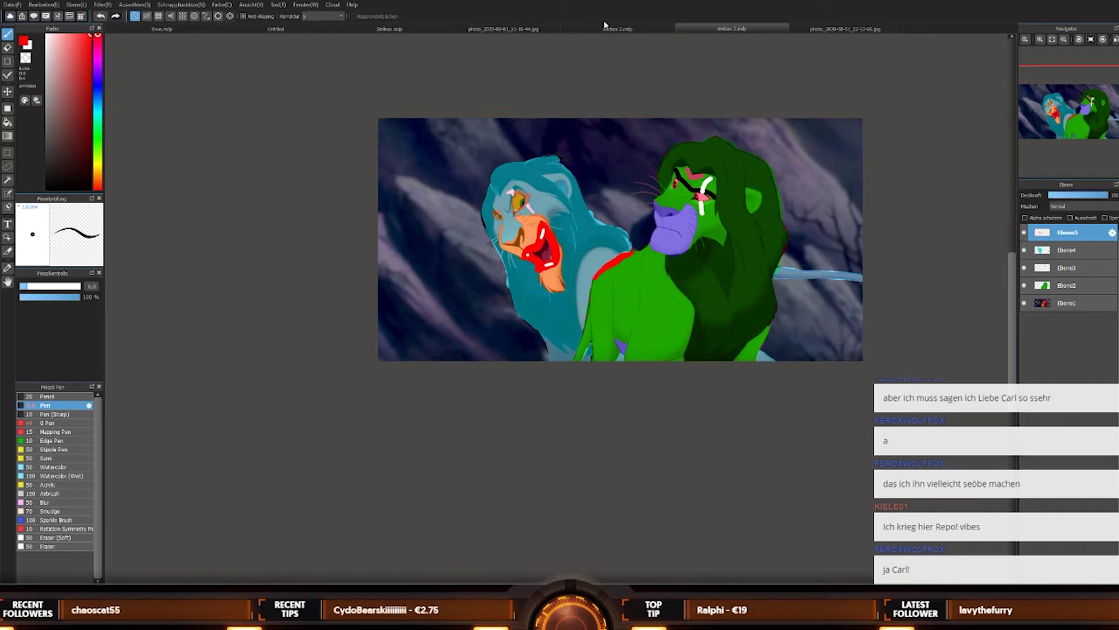
Step: Compare the recolored green cub canvas with the canvas of the cyan and green lions
left_click(636, 31)
left_click(726, 31)
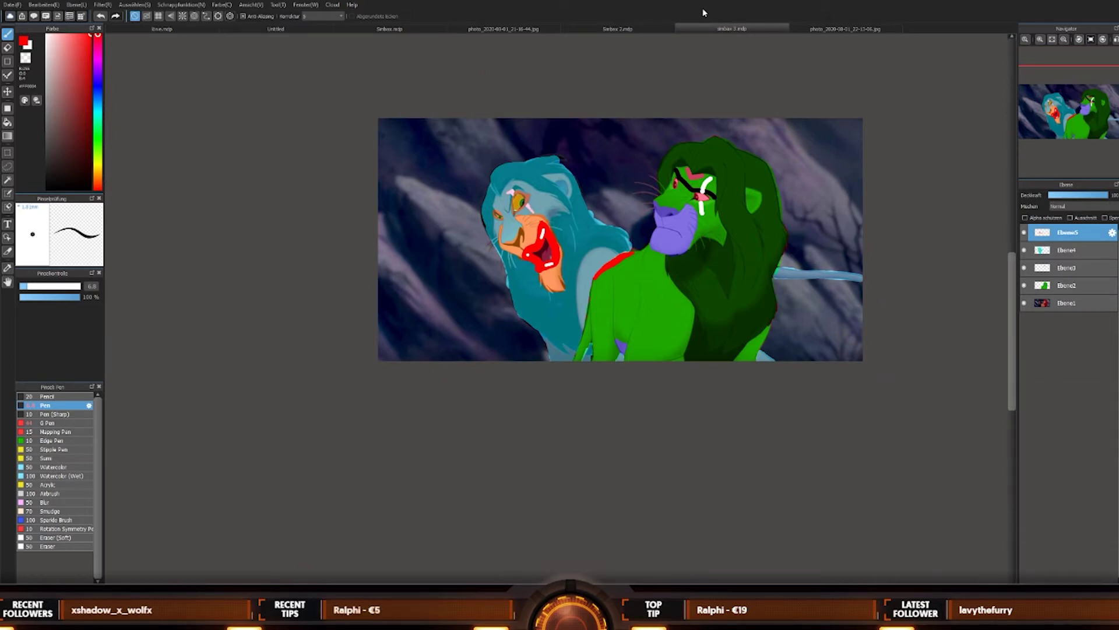
left_click(657, 29)
left_click(688, 33)
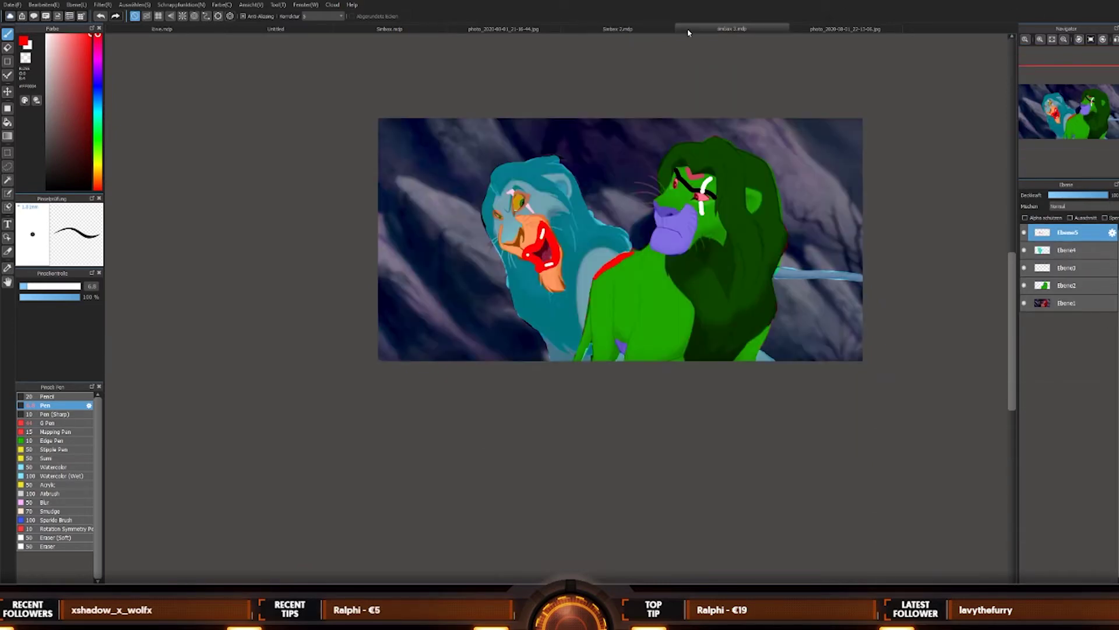
left_click(633, 32)
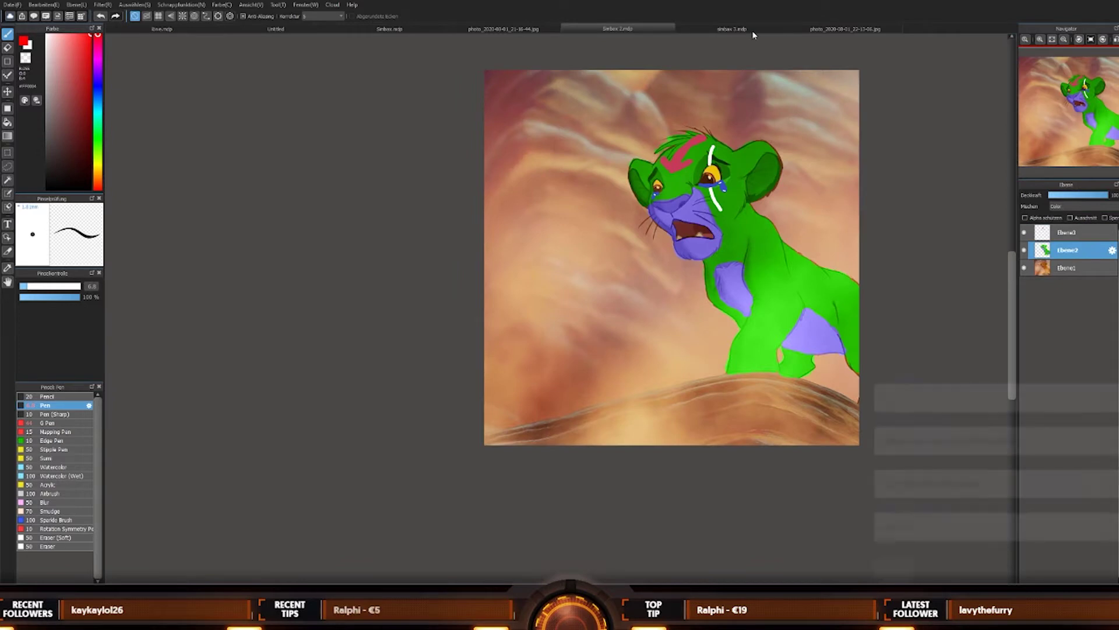
left_click(752, 30)
Step: Sample green tones from the front lion, checking them against the green cub canvas, and return to the red scene
left_click(701, 275, "alt")
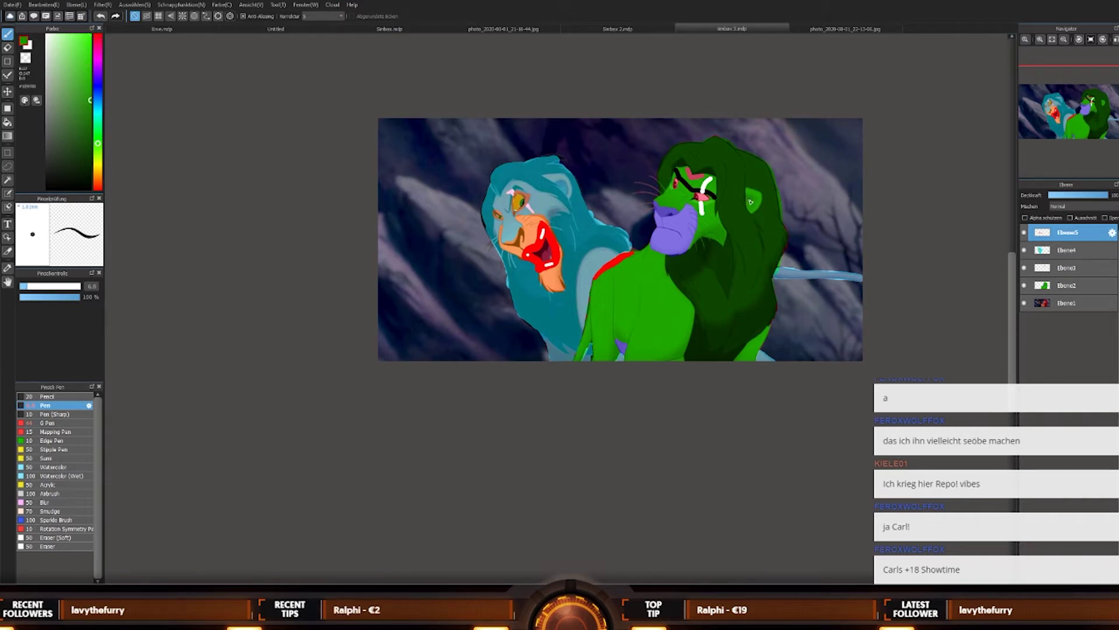
left_click(624, 28)
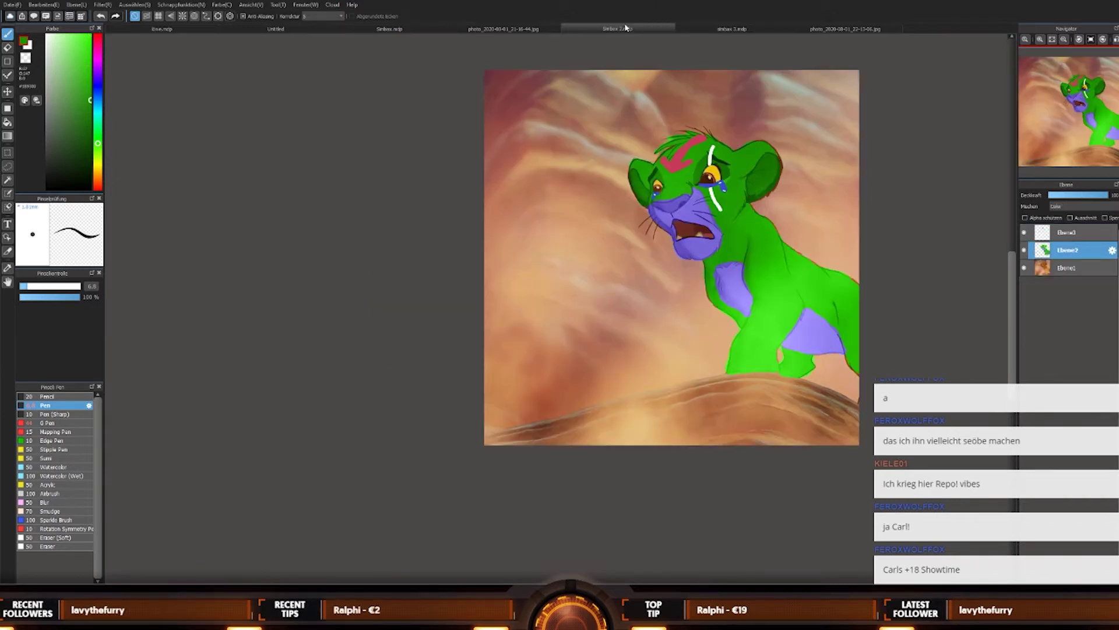
left_click(736, 29)
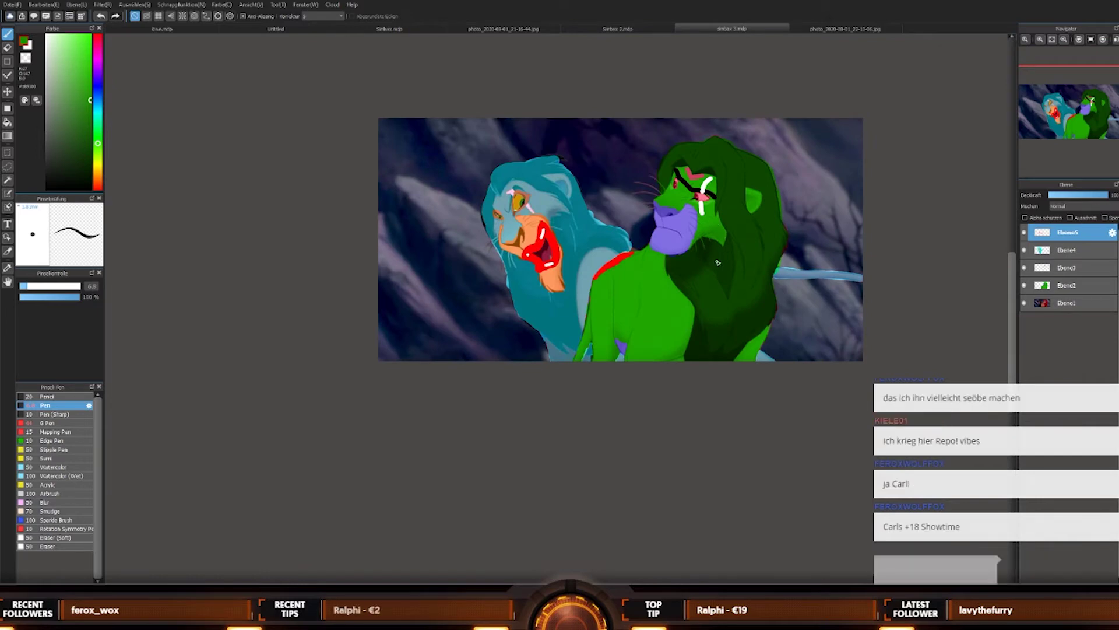
left_click(640, 330, "alt")
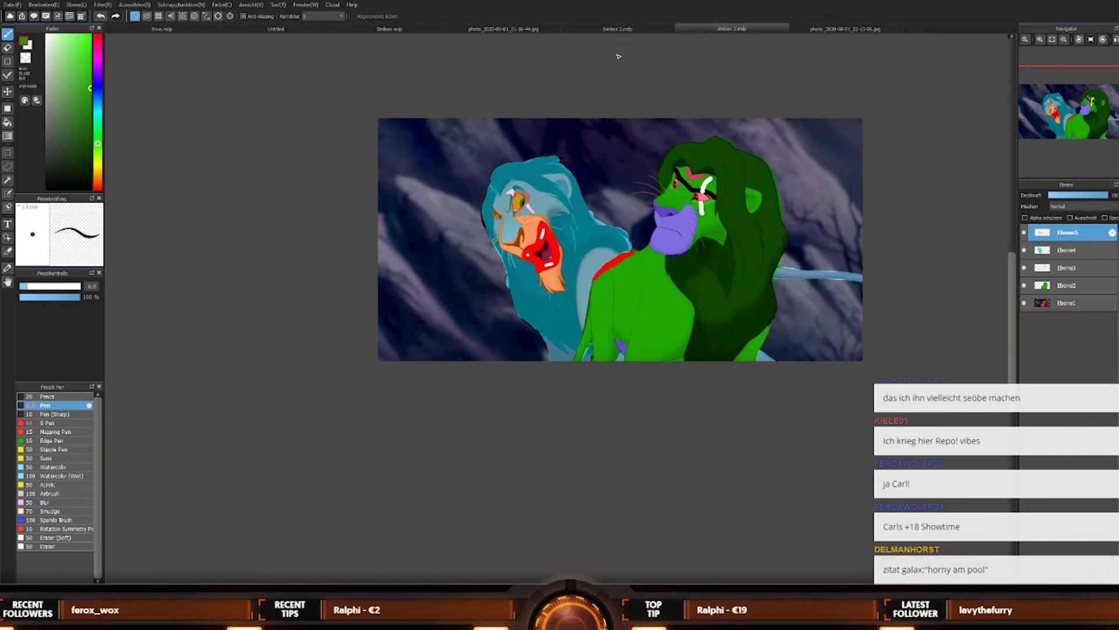
left_click(659, 27)
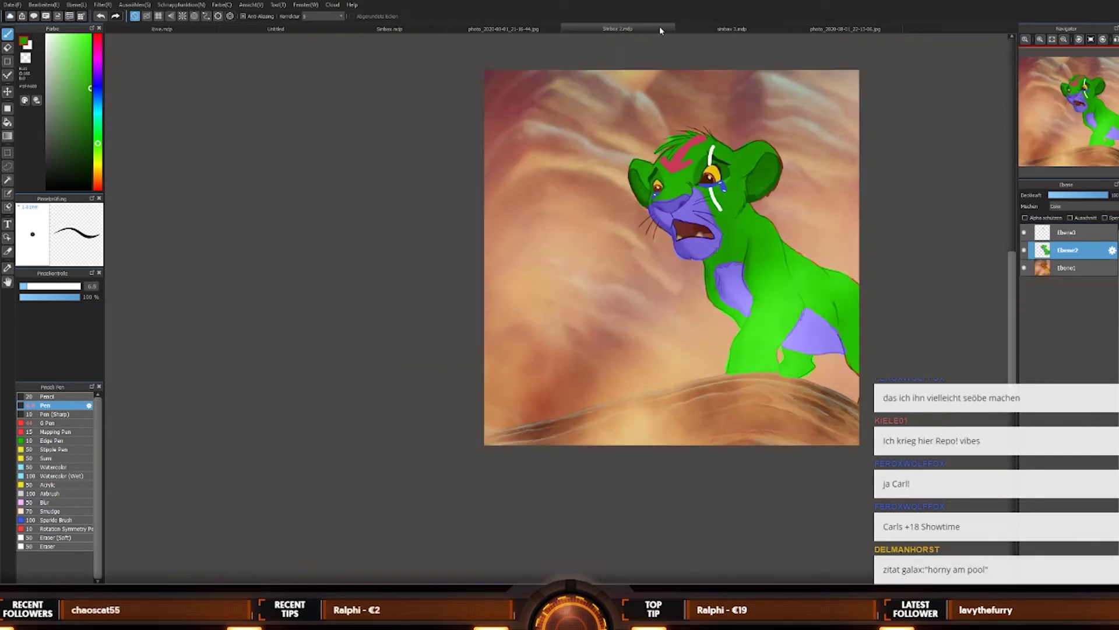
left_click(710, 29)
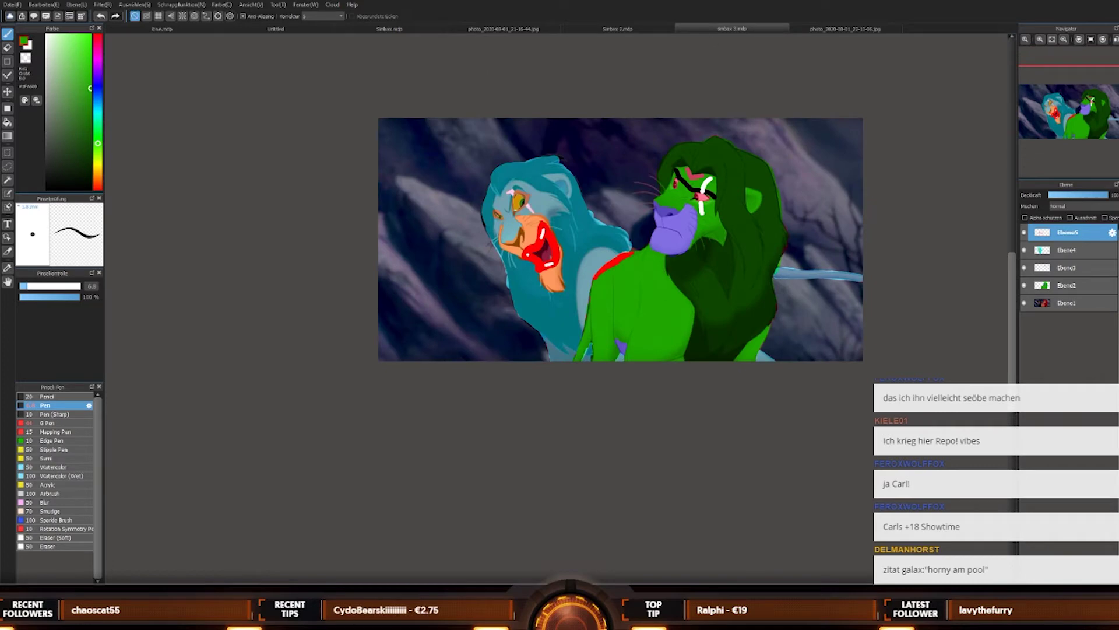
left_click(827, 28)
left_click(756, 27)
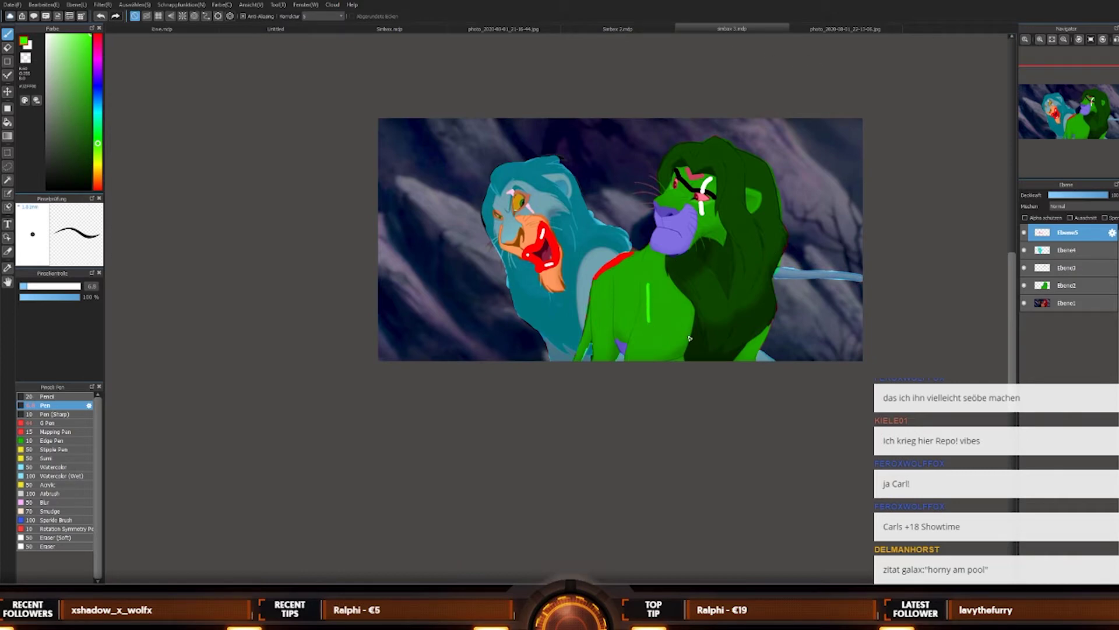
left_click(846, 28)
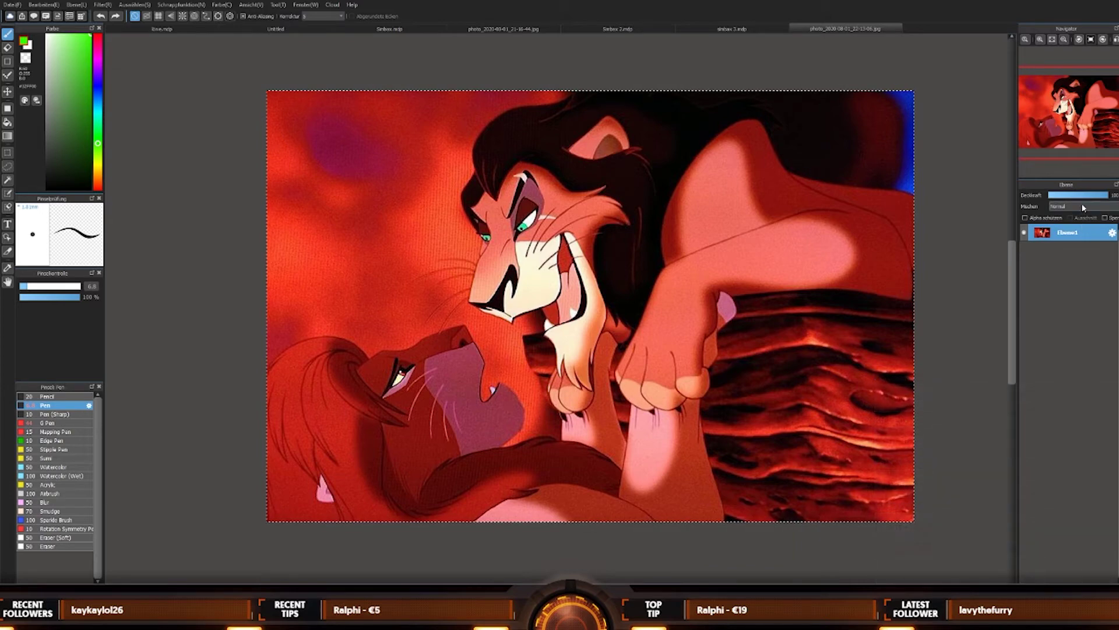
Step: Add a new layer above the red scene and set its blend mode to Color
key("ctrl+shift+n")
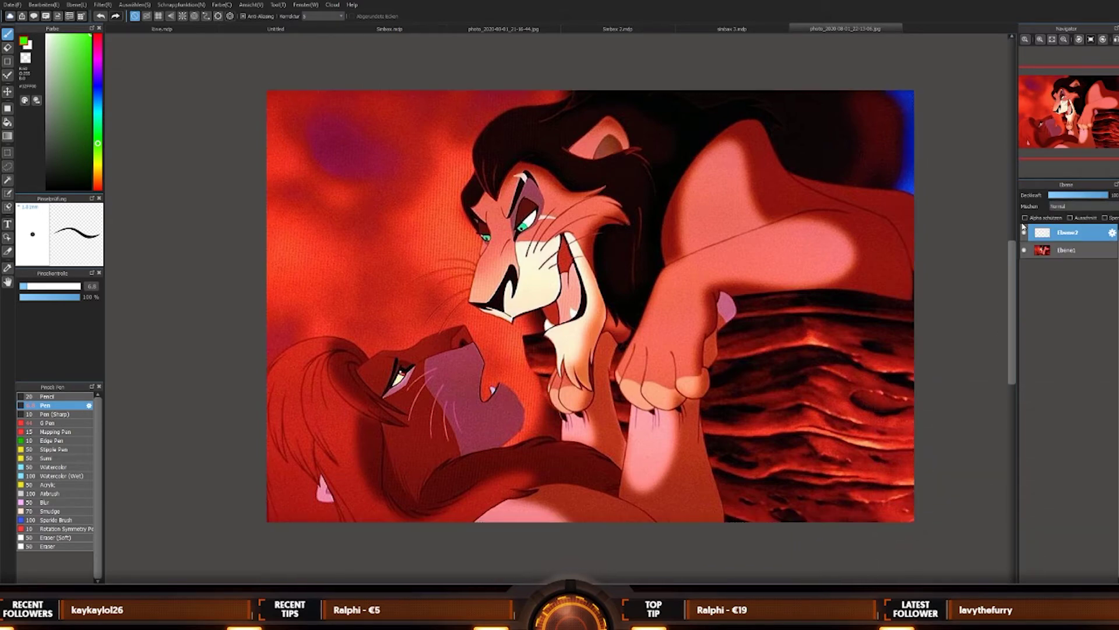
left_click(1079, 206)
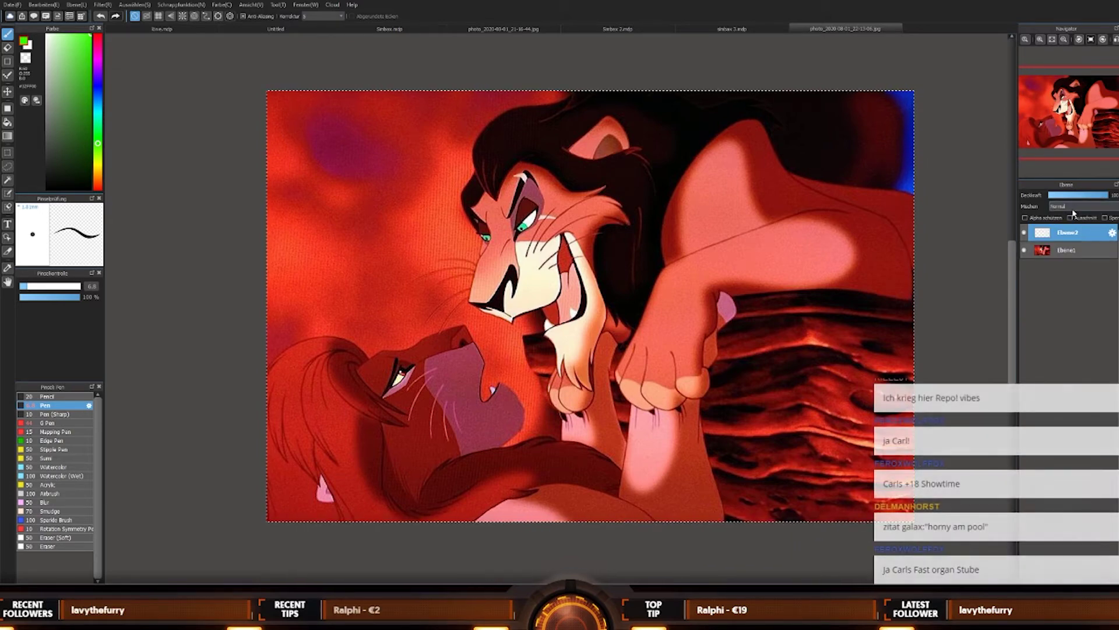
left_click(1061, 289)
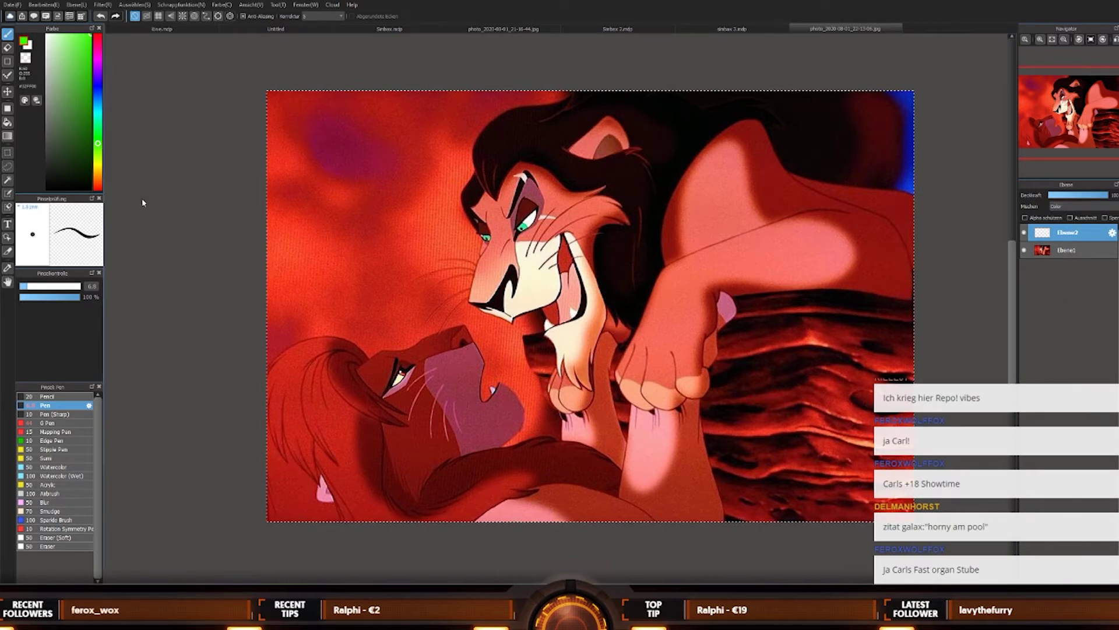
Step: Enlarge the brush to size 33 and sample the body green of the front lion in the cyan-and-green lion image
key("bracketright")
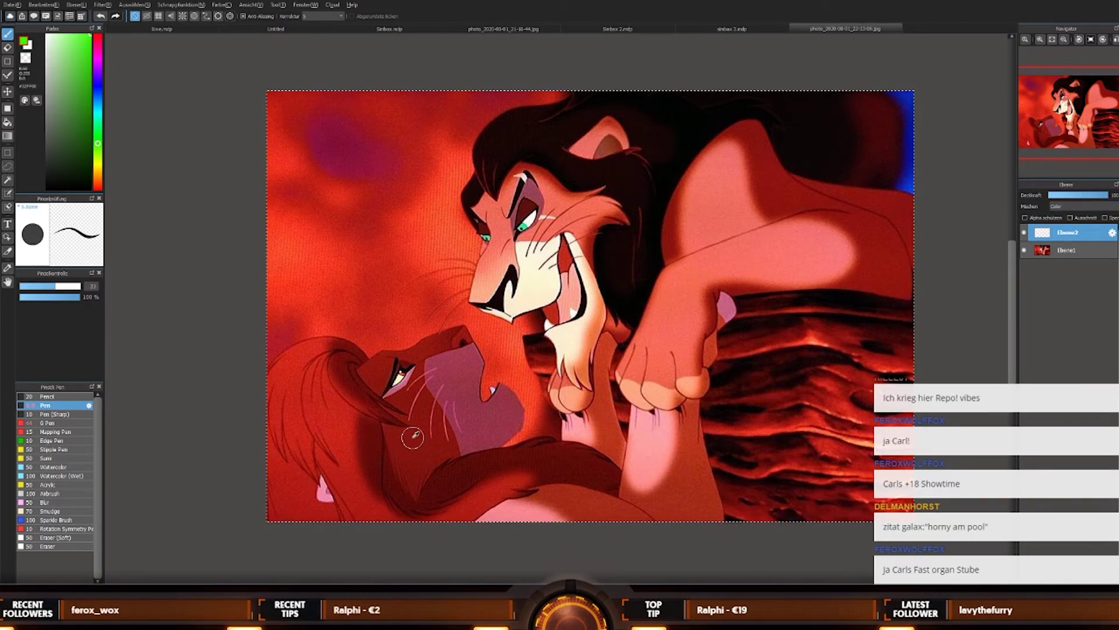
left_click(531, 28)
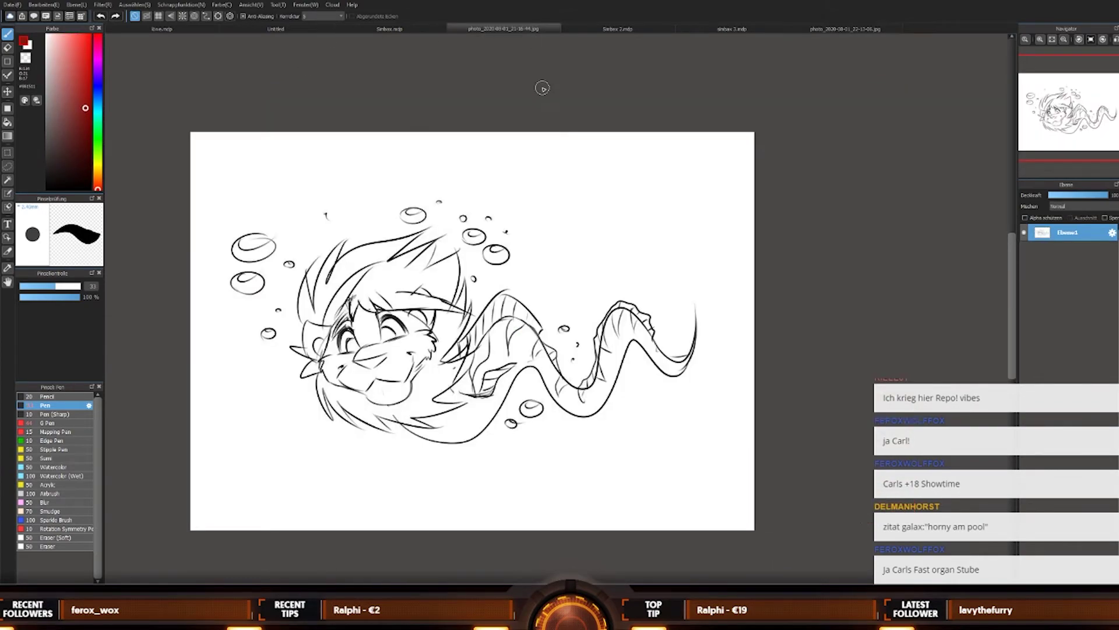
left_click(726, 29)
left_click(635, 316, "alt")
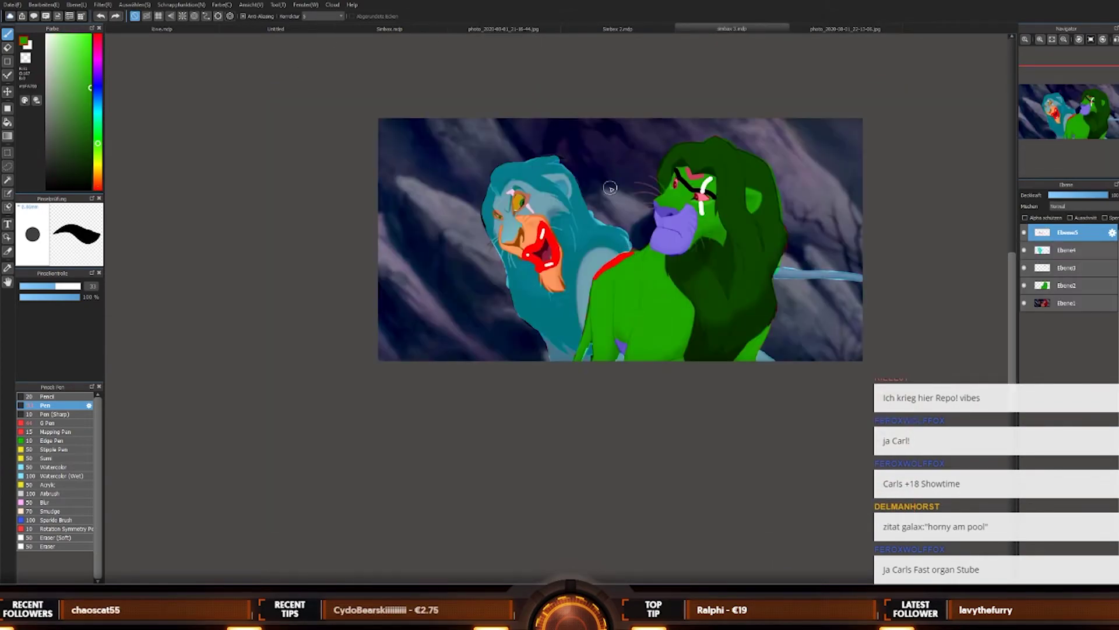
Step: Paint the lower lion's mane, neck and belly green on the Color layer of the red scene
left_click(851, 29)
mouse_move(327, 460)
left_mouse_down()
mouse_move(365, 489)
mouse_move(365, 455)
mouse_move(397, 461)
left_mouse_up()
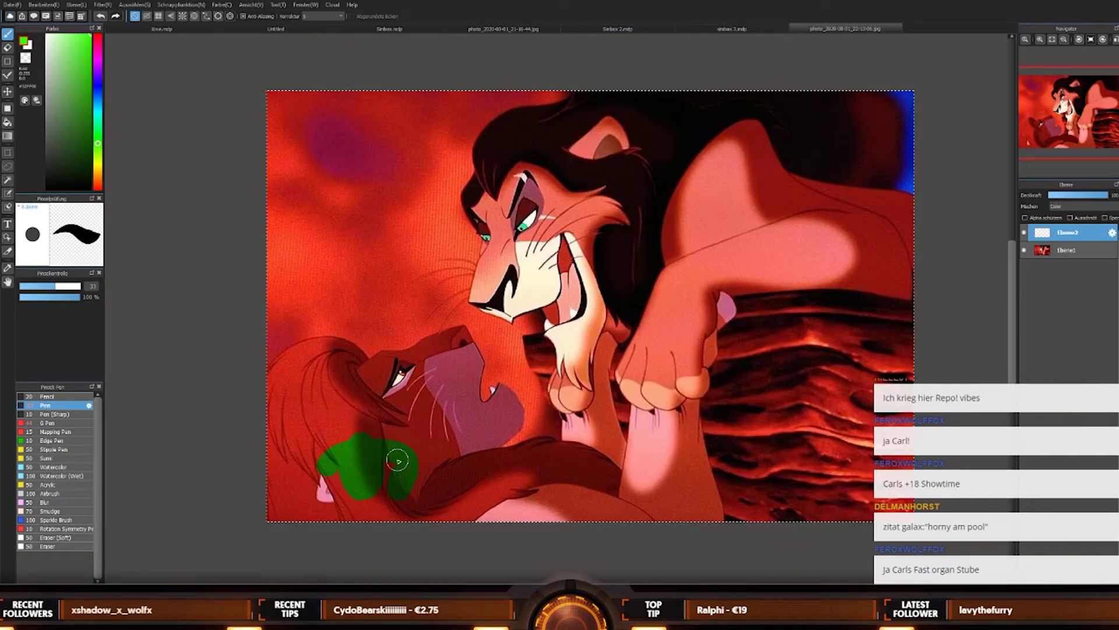
left_click(732, 29)
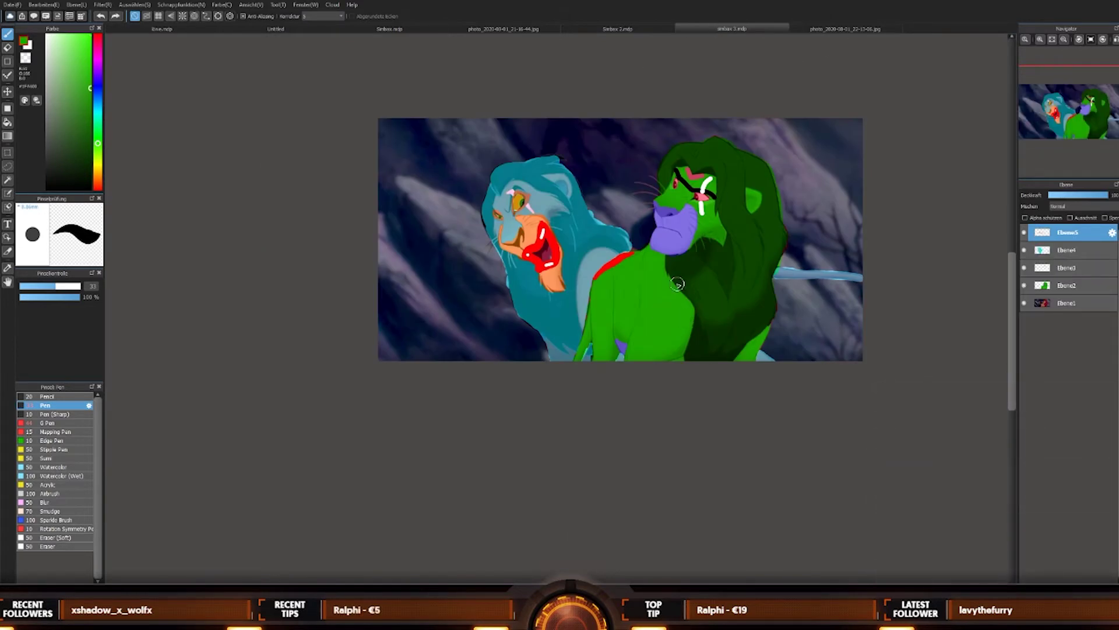
left_click(846, 29)
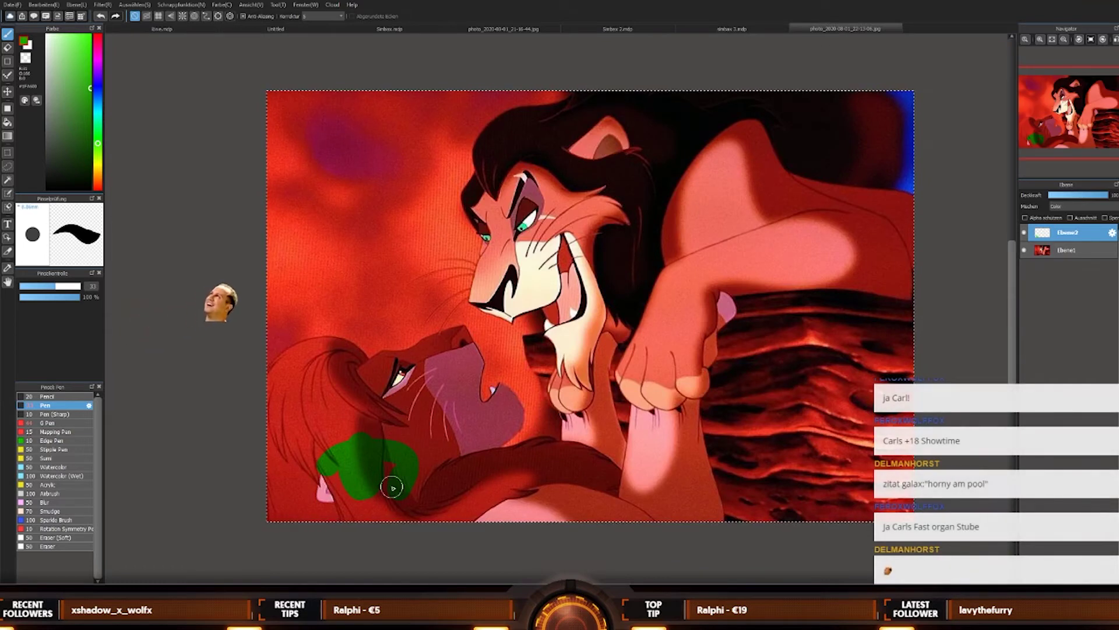
mouse_move(392, 487)
left_mouse_down()
mouse_move(344, 495)
mouse_move(309, 443)
mouse_move(289, 478)
mouse_move(308, 380)
mouse_move(287, 373)
mouse_move(292, 559)
mouse_move(370, 522)
mouse_move(321, 523)
mouse_move(653, 510)
mouse_move(390, 512)
left_mouse_up()
key("ctrl+d")
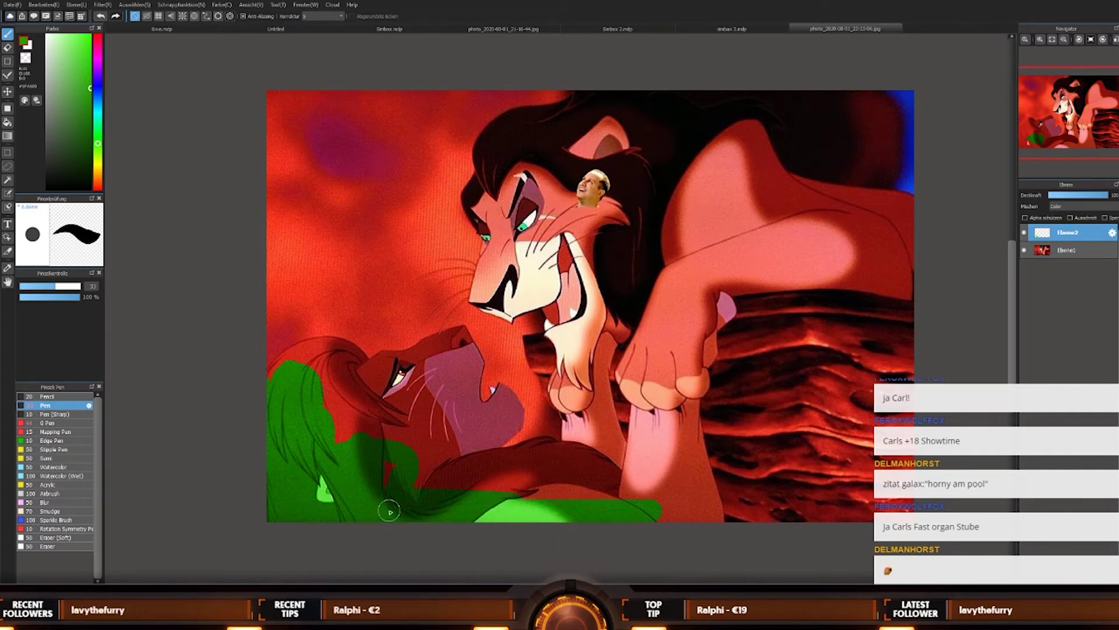
key("ctrl+a")
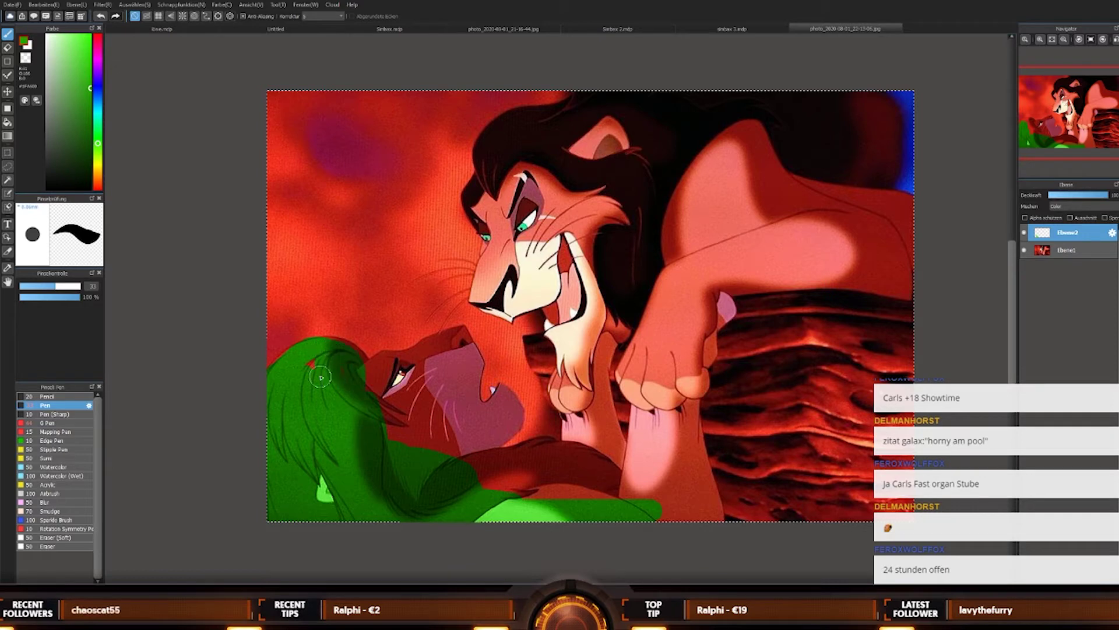
mouse_move(321, 378)
left_mouse_down()
mouse_move(324, 401)
mouse_move(337, 386)
mouse_move(327, 355)
left_mouse_up()
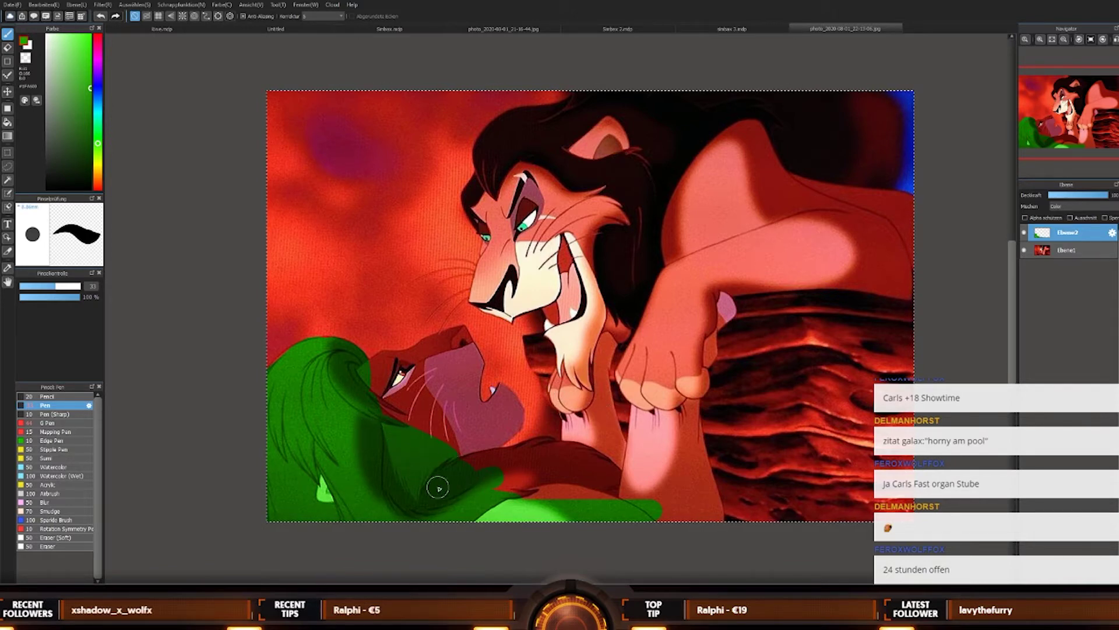
left_click_drag(516, 510, 670, 513)
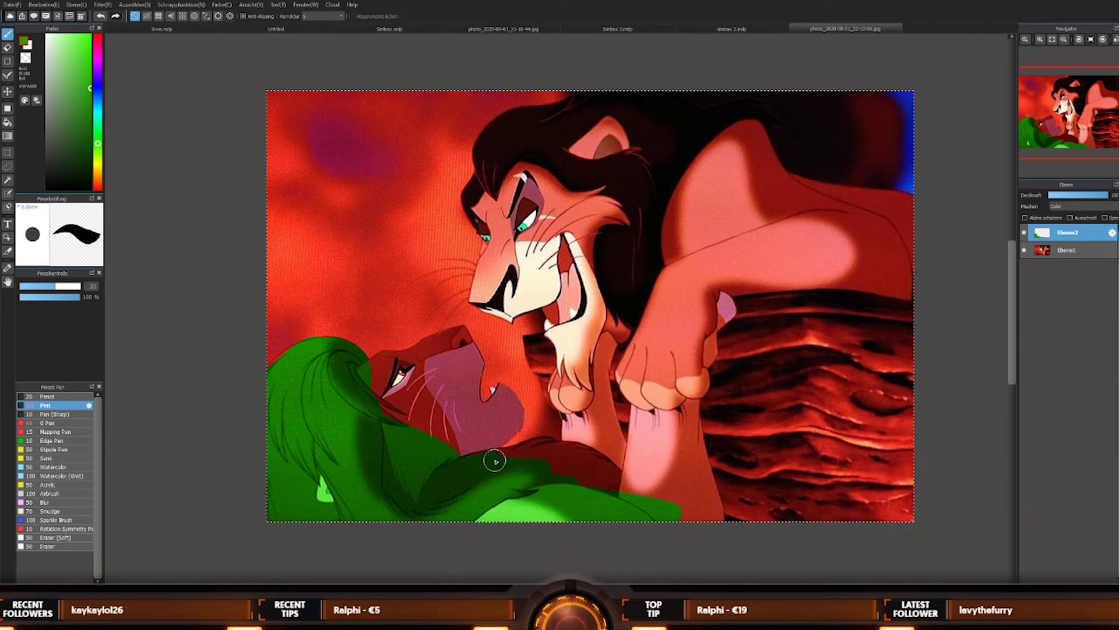
Step: Try to paint the lower lion's dark chest mane and the base of its raised foreleg green, and undo the strokes
left_click_drag(495, 461, 563, 451)
left_click_drag(542, 487, 661, 516)
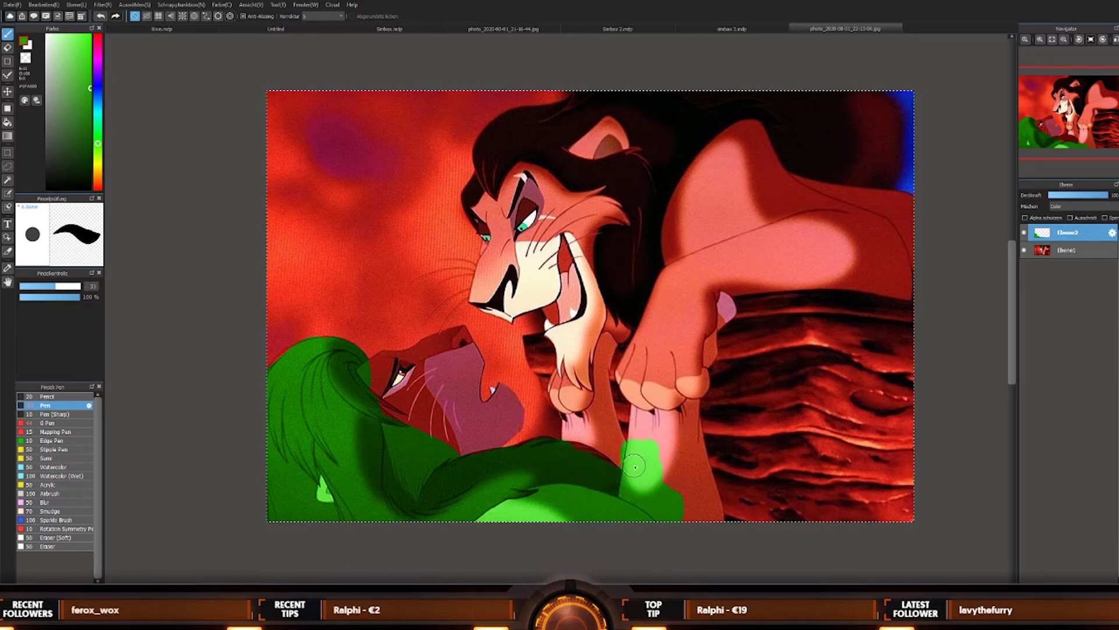
key("ctrl+z")
key("ctrl+z")
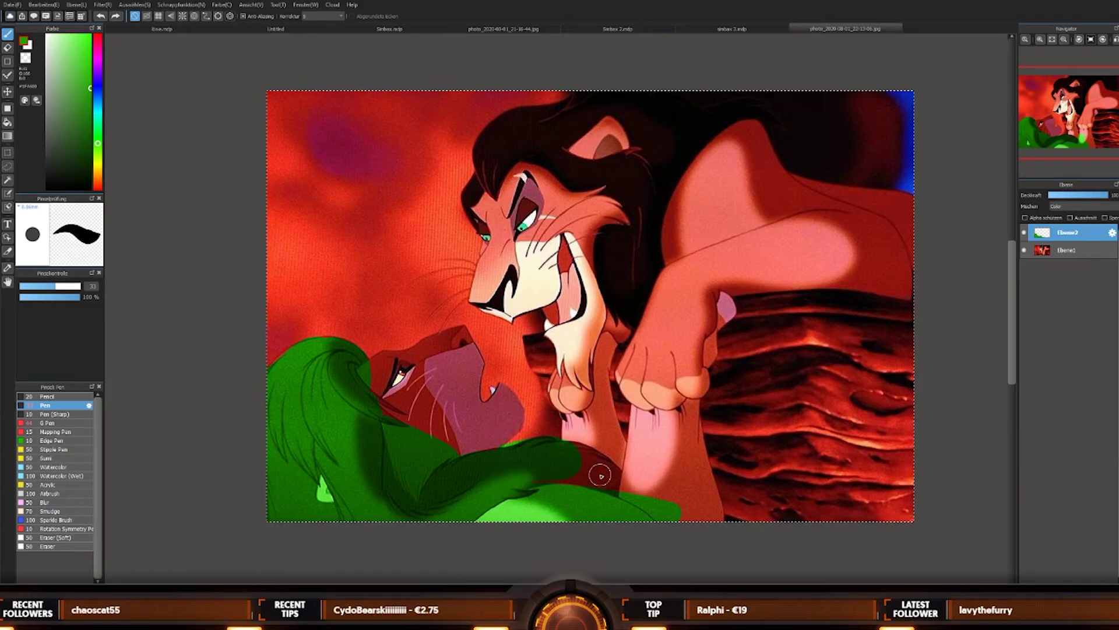
key("ctrl+z")
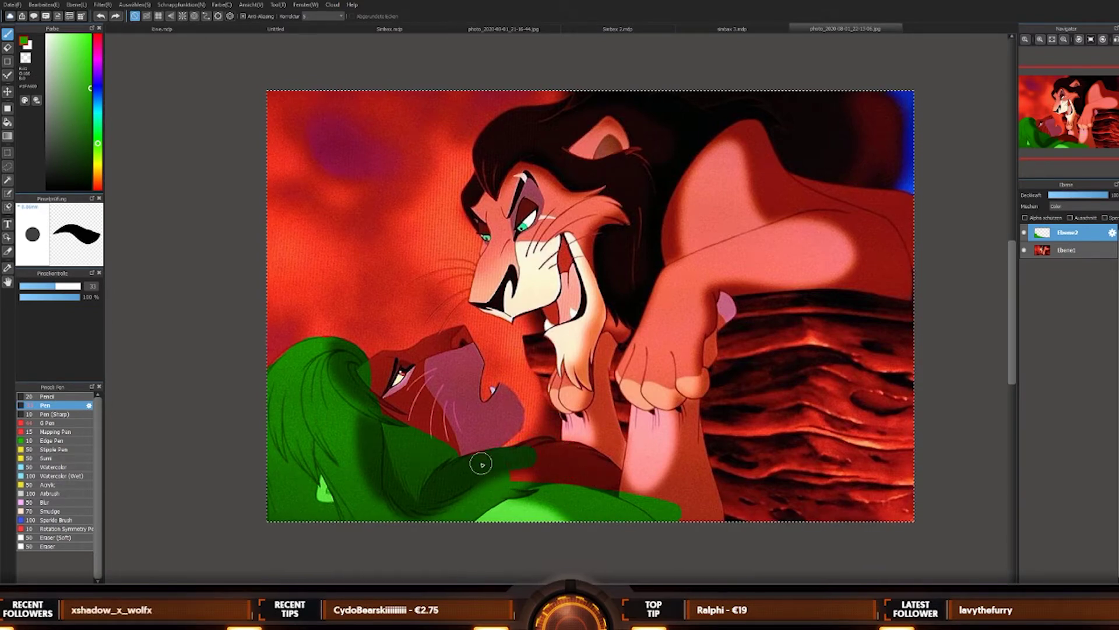
mouse_move(475, 463)
left_mouse_down()
mouse_move(529, 456)
mouse_move(492, 484)
left_mouse_up()
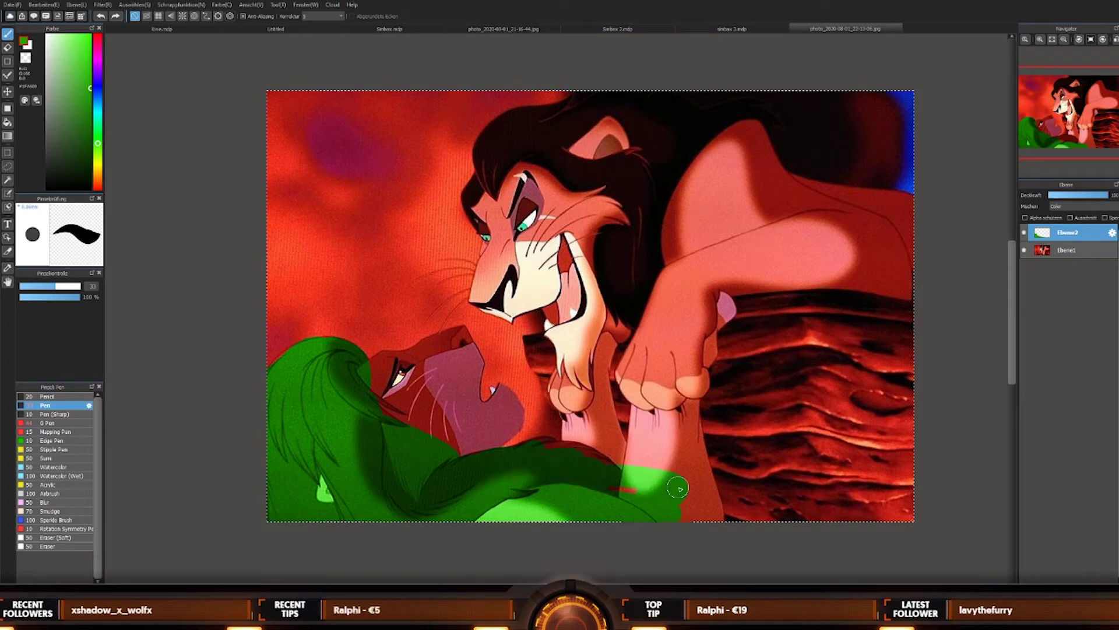
key("ctrl+z")
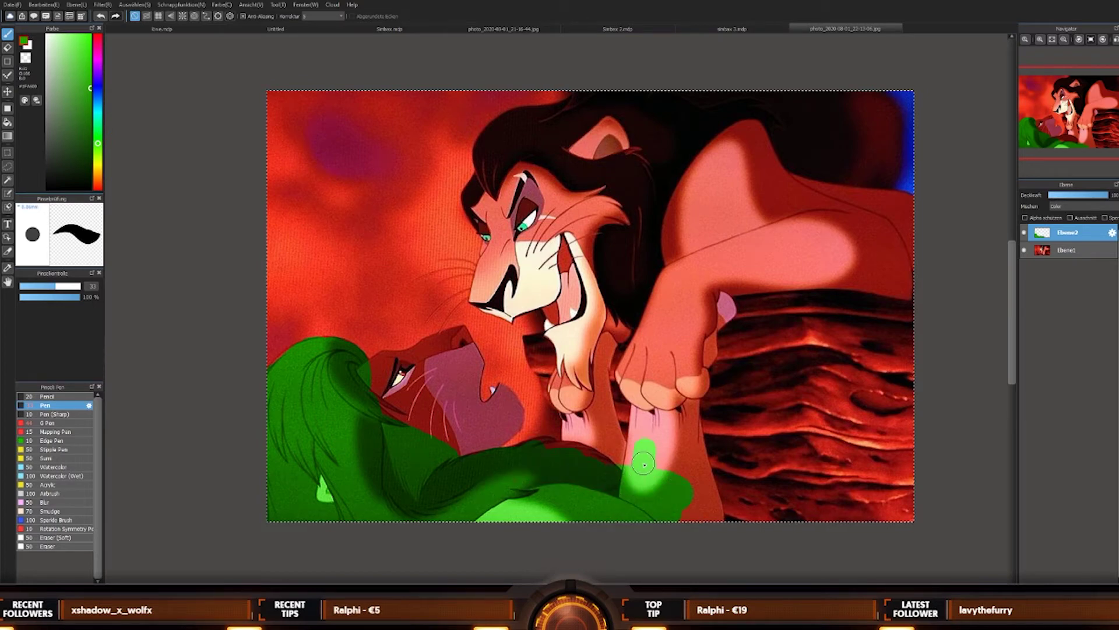
key("ctrl+z")
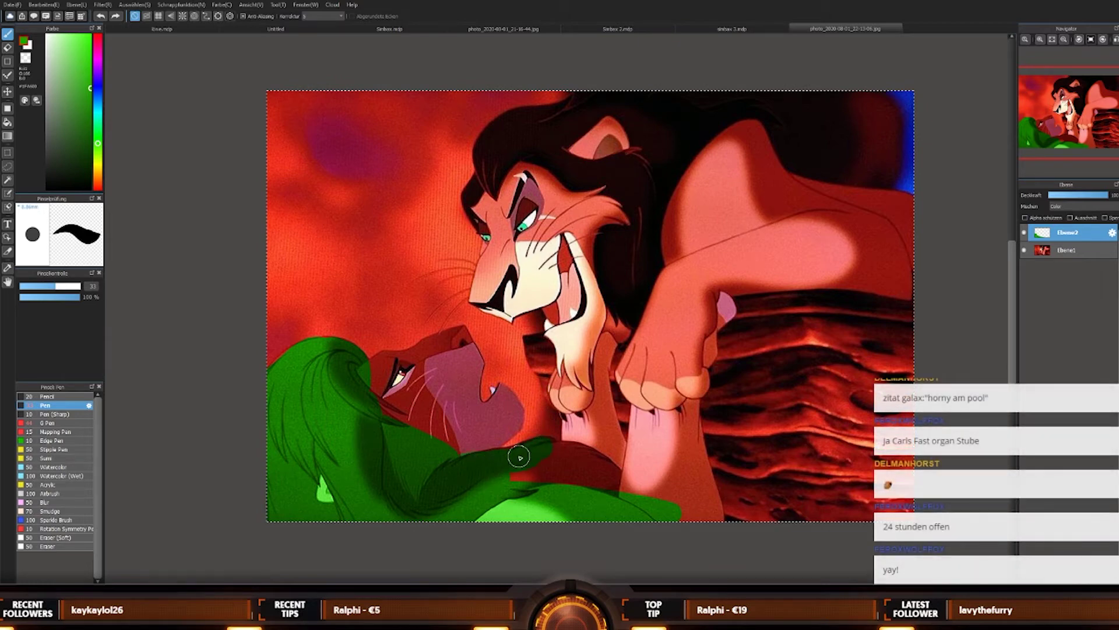
Step: Paint the lower lion's dark chest mane and raised forelegs green up to the upper lion's paws
left_click_drag(612, 487, 501, 477)
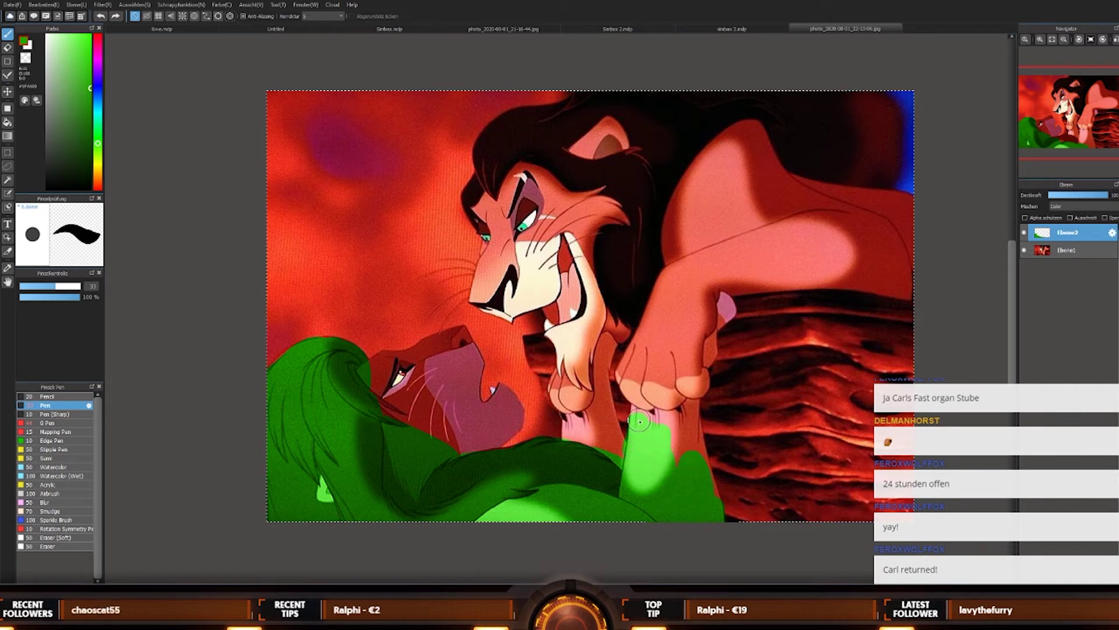
mouse_move(640, 421)
left_mouse_down()
mouse_move(646, 408)
mouse_move(654, 449)
mouse_move(669, 443)
left_mouse_up()
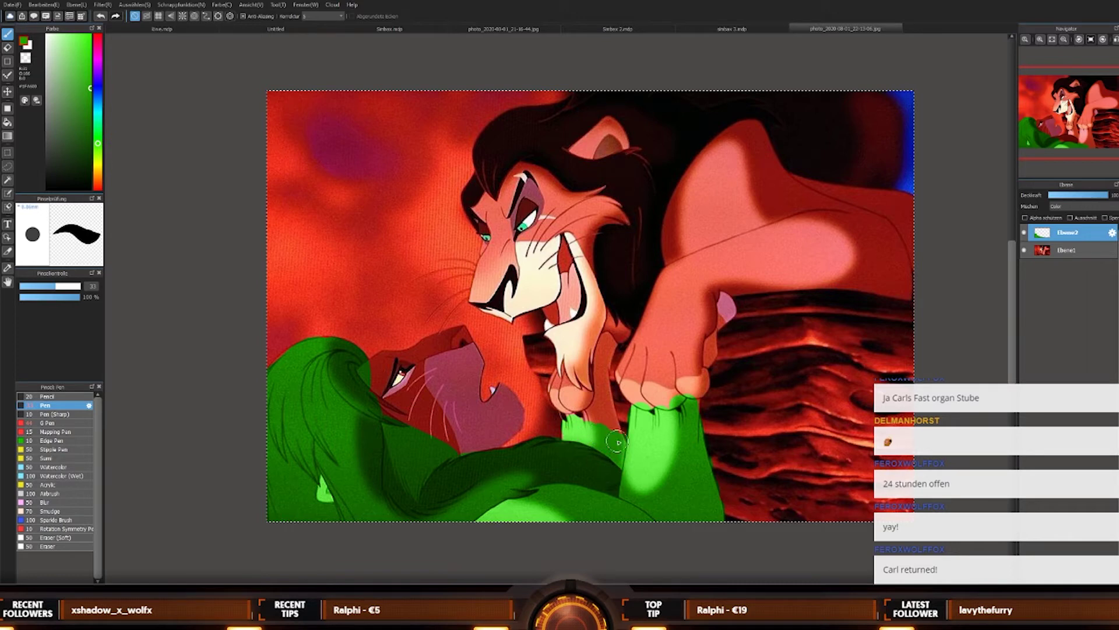
Step: Paint the lower lion's foreleg green beside the upper lion's beard, plus the paw part sticking out behind the upper lion's near paw
left_click_drag(606, 418, 609, 332)
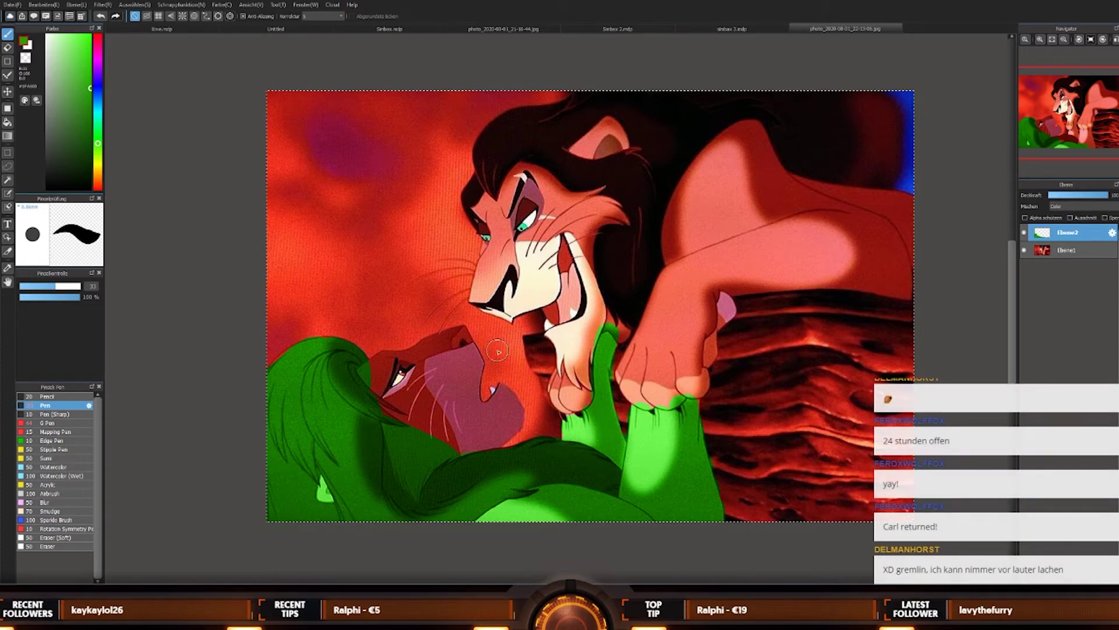
scroll(613, 434, "down", 3)
scroll(594, 437, "up", 6)
scroll(590, 438, "down", 5)
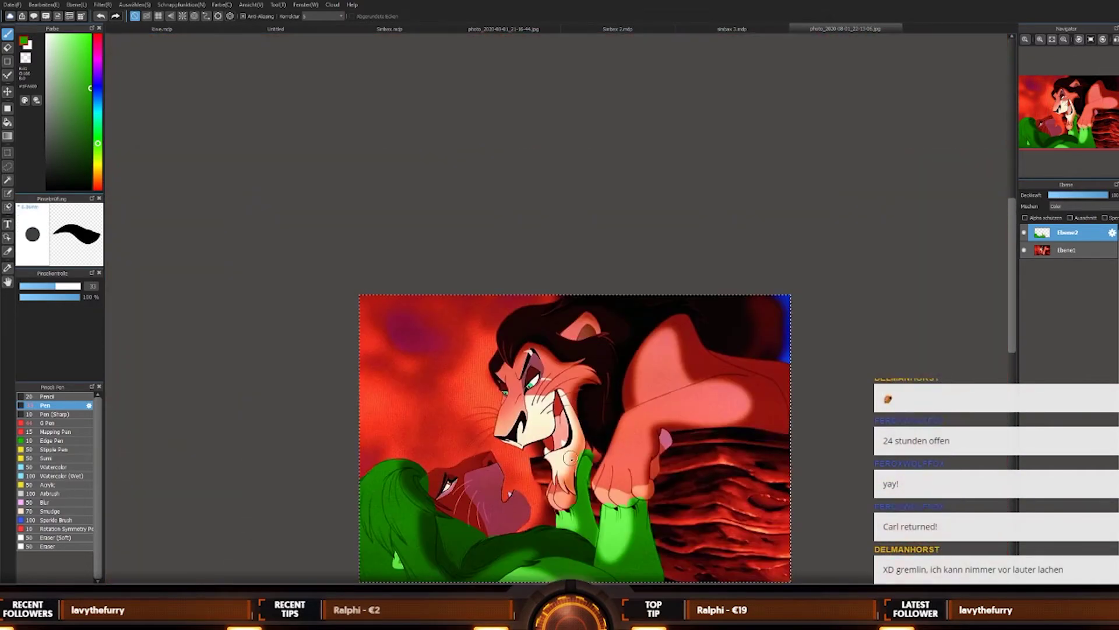
scroll(766, 425, "up", 3)
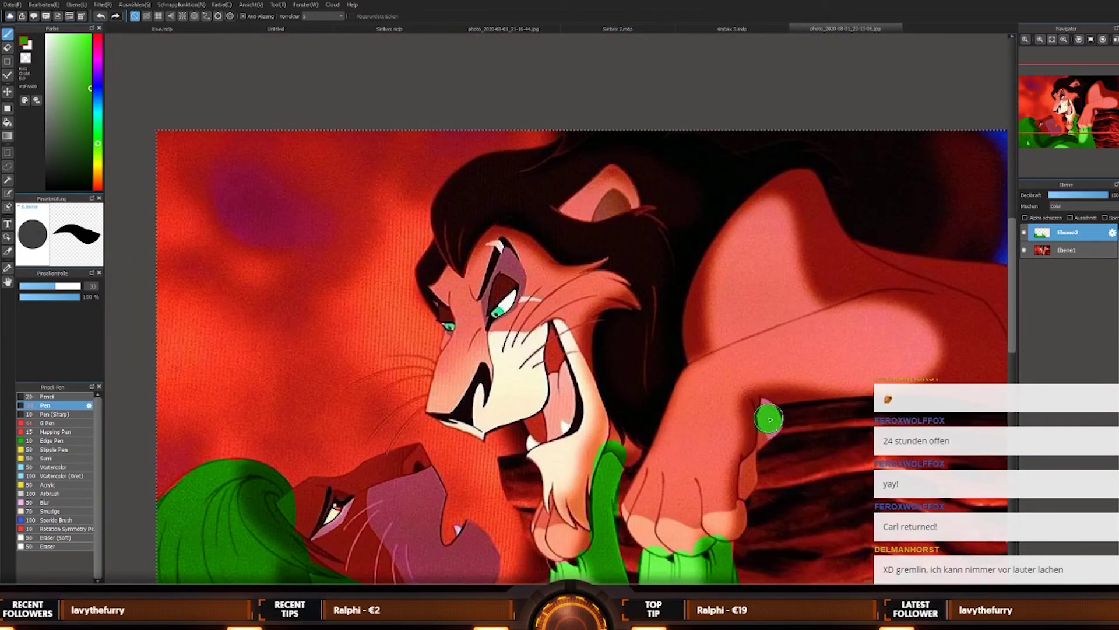
mouse_move(766, 426)
left_mouse_down()
mouse_move(768, 411)
mouse_move(761, 443)
left_mouse_up()
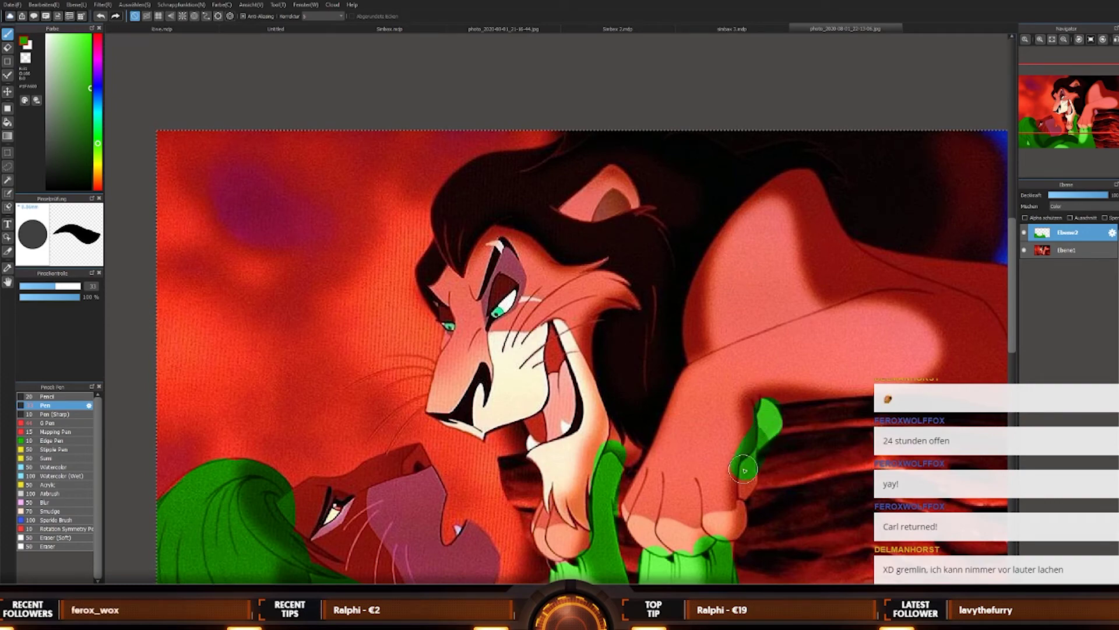
Step: Paint the lower lion's cheek and the bridge of its snout green up to the eye
scroll(729, 492, "down", 6)
scroll(694, 493, "up", 6)
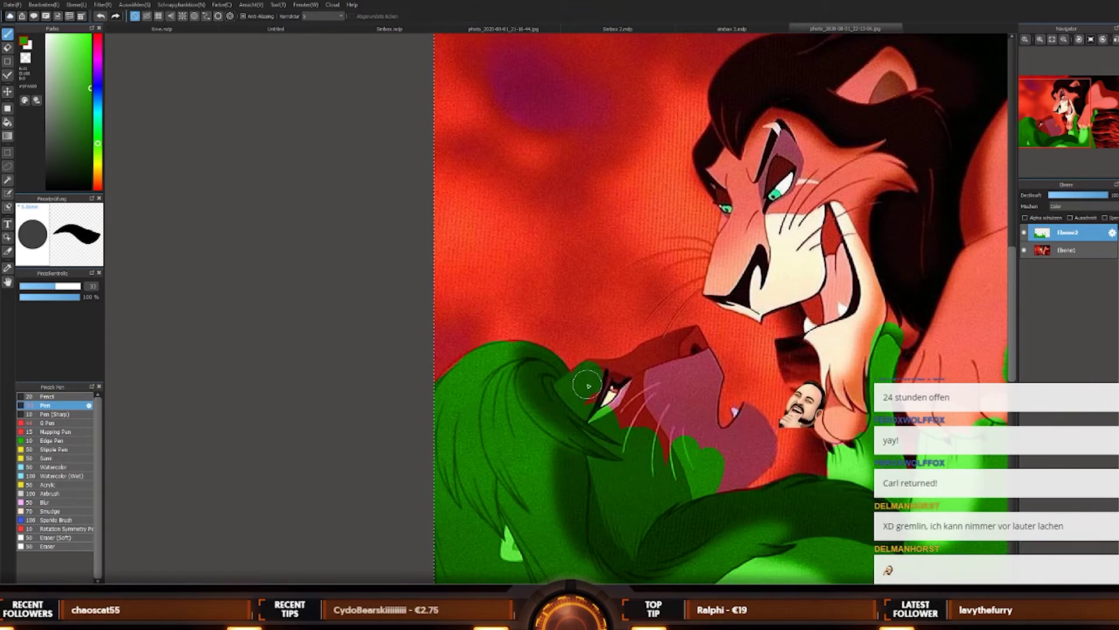
left_click_drag(657, 364, 601, 367)
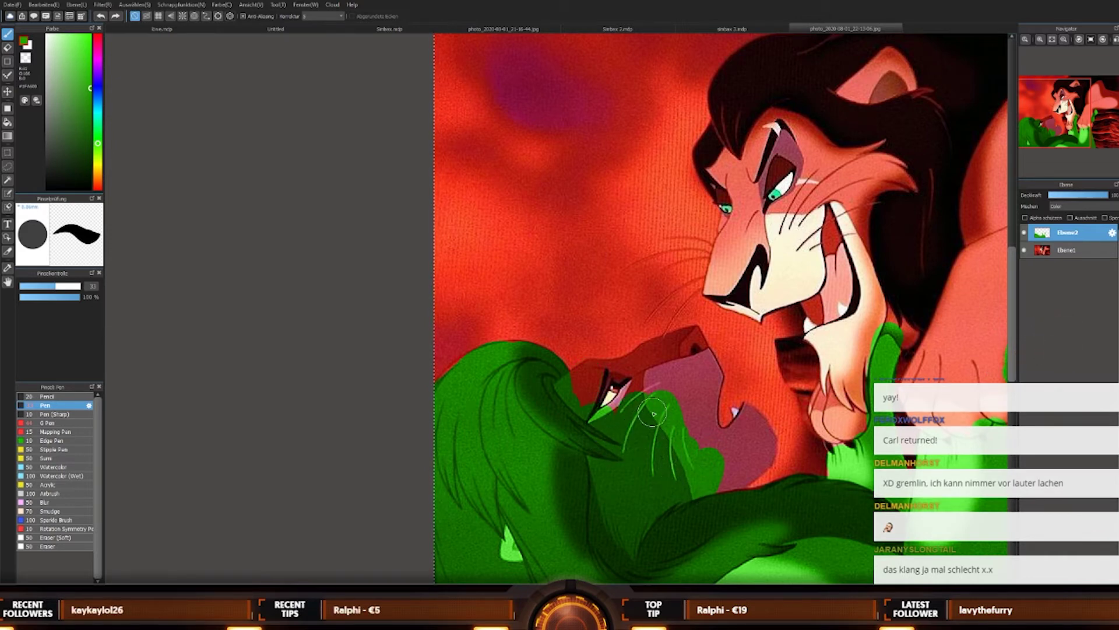
left_click_drag(645, 365, 687, 345)
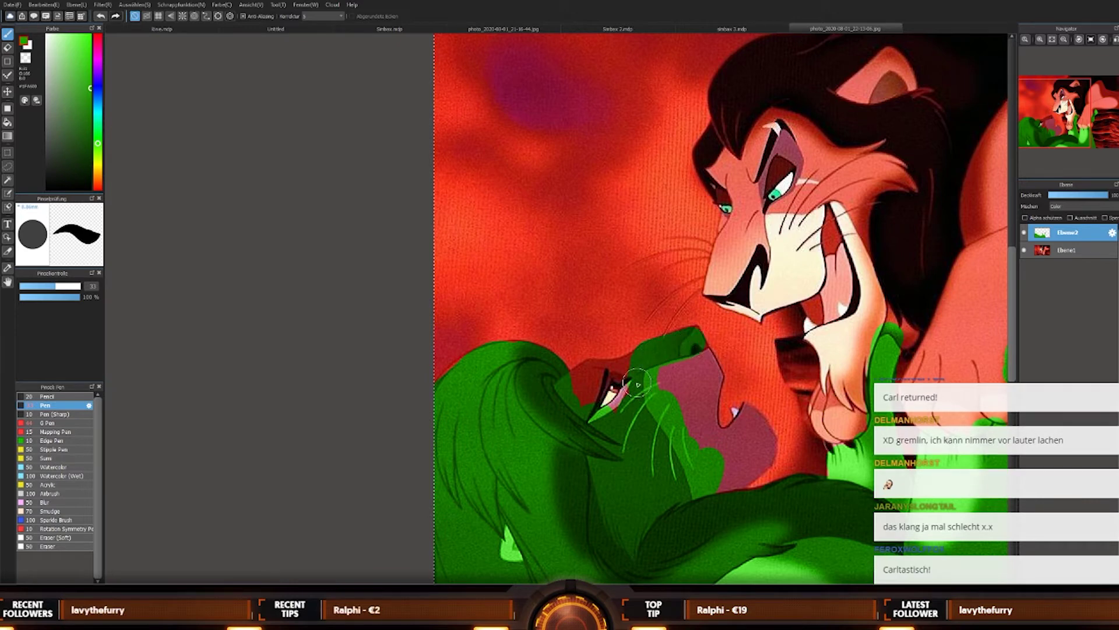
left_click_drag(639, 384, 630, 361)
Step: Reduce the brush size to 15 and fill in the lower lion's remaining forehead around the eye with green
key("bracketleft")
key("bracketleft")
key("bracketleft")
key("bracketleft")
left_click(532, 468, "alt")
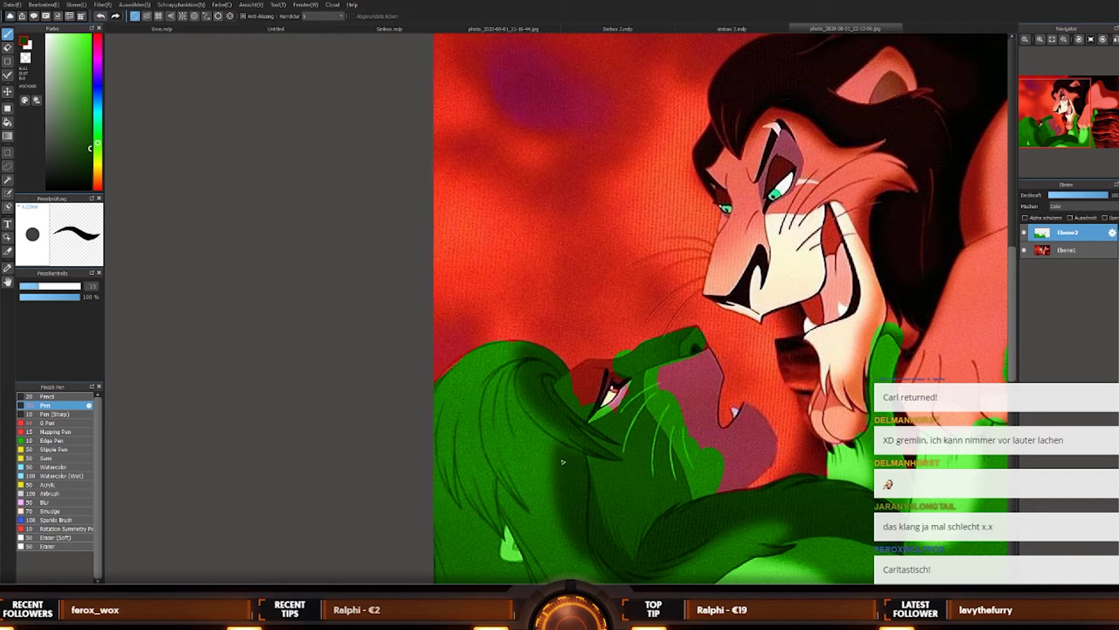
key("ctrl+a")
left_click(78, 73)
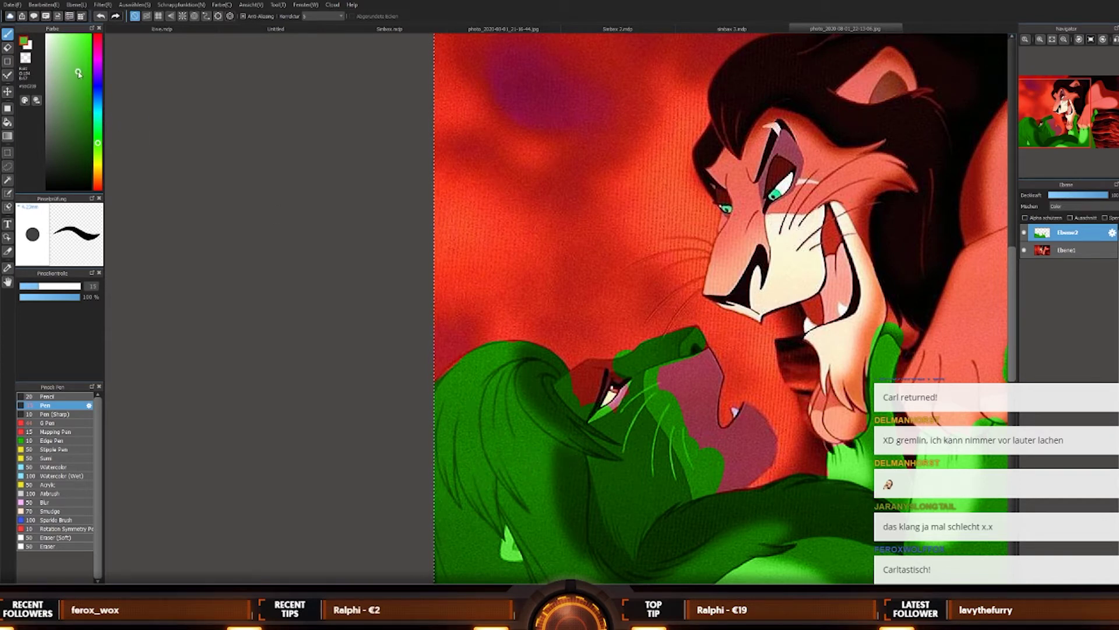
left_click(88, 92)
Step: Paint the lower lion's muzzle and chin blue-violet
left_click(498, 403, "alt")
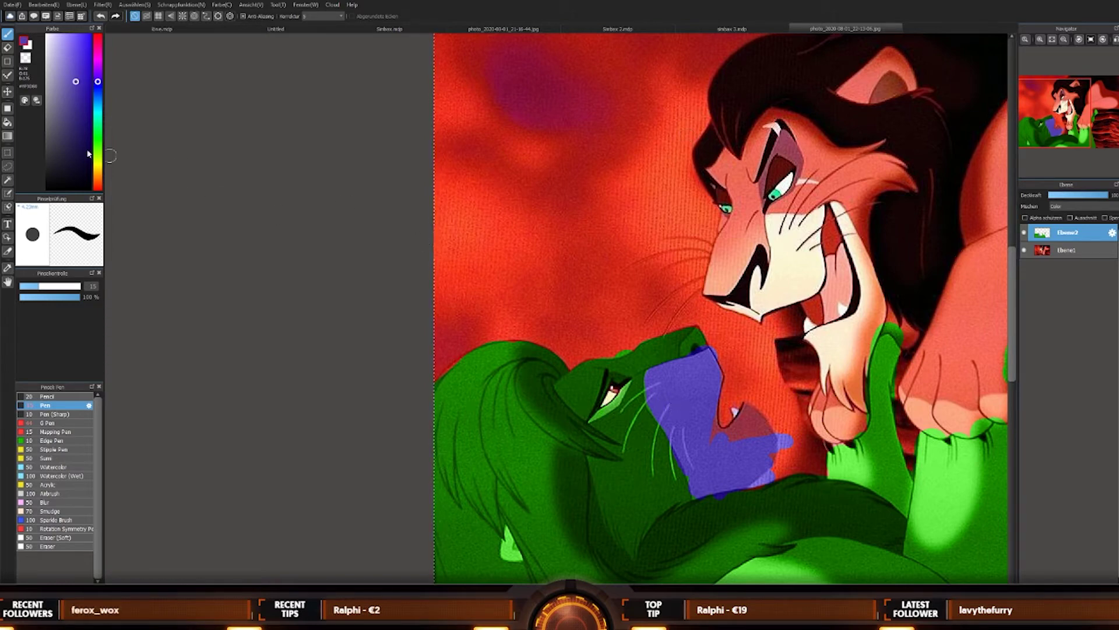
left_click(565, 327, "alt")
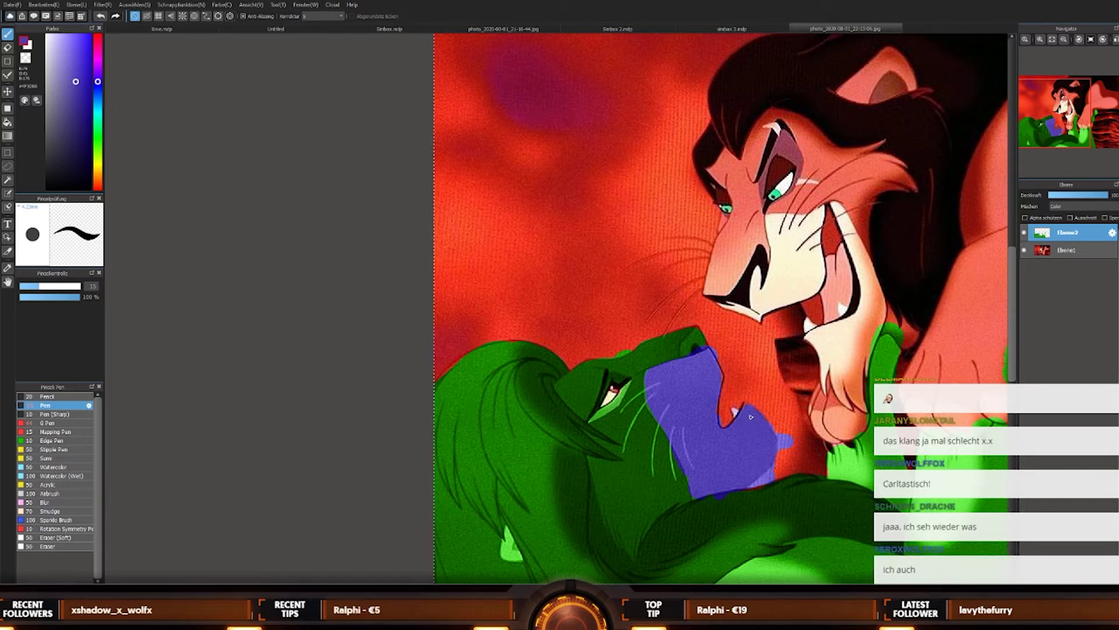
Step: Erase the blue-violet paint that spills over the outer edge of the lower lion's chin
scroll(750, 417, "down", 5)
scroll(744, 455, "up", 5)
scroll(705, 238, "up", 2)
scroll(705, 238, "down", 3)
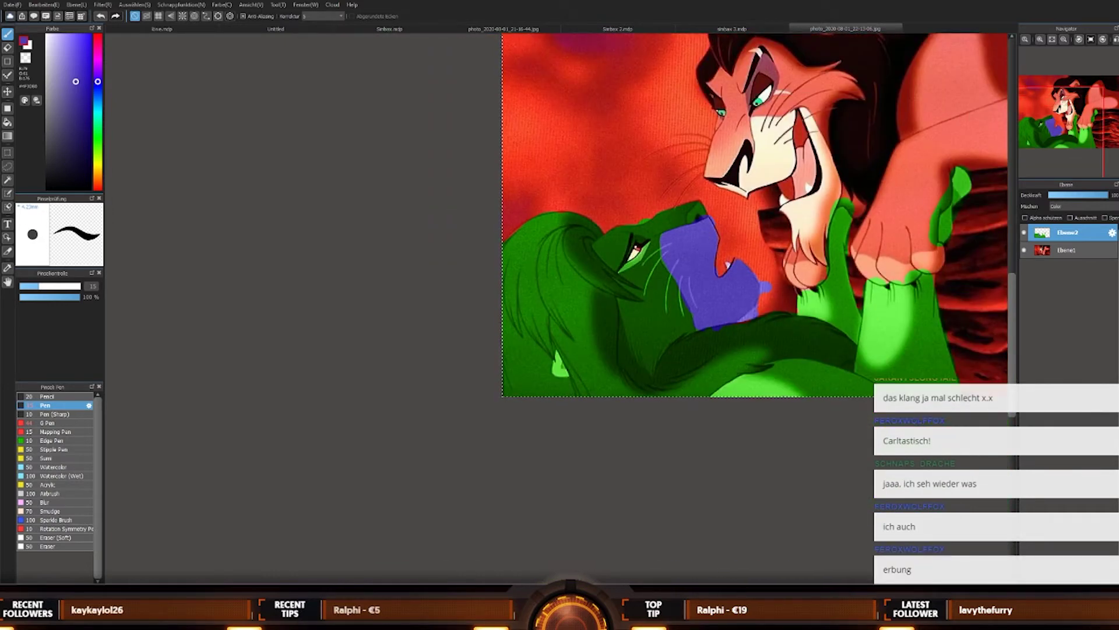
scroll(788, 280, "down", 1)
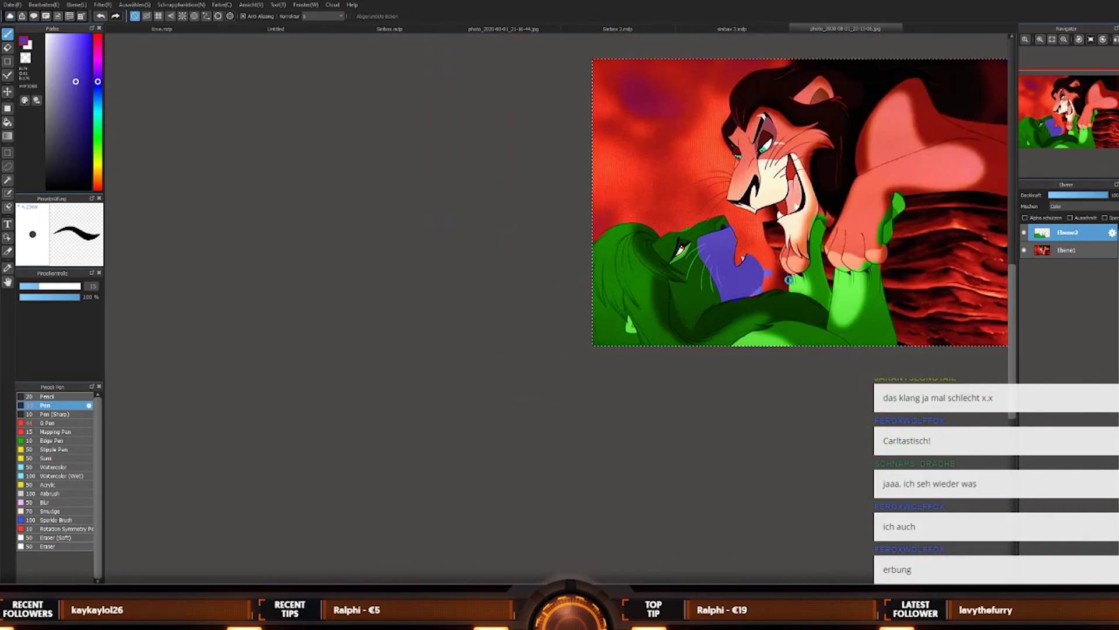
scroll(788, 279, "up", 1)
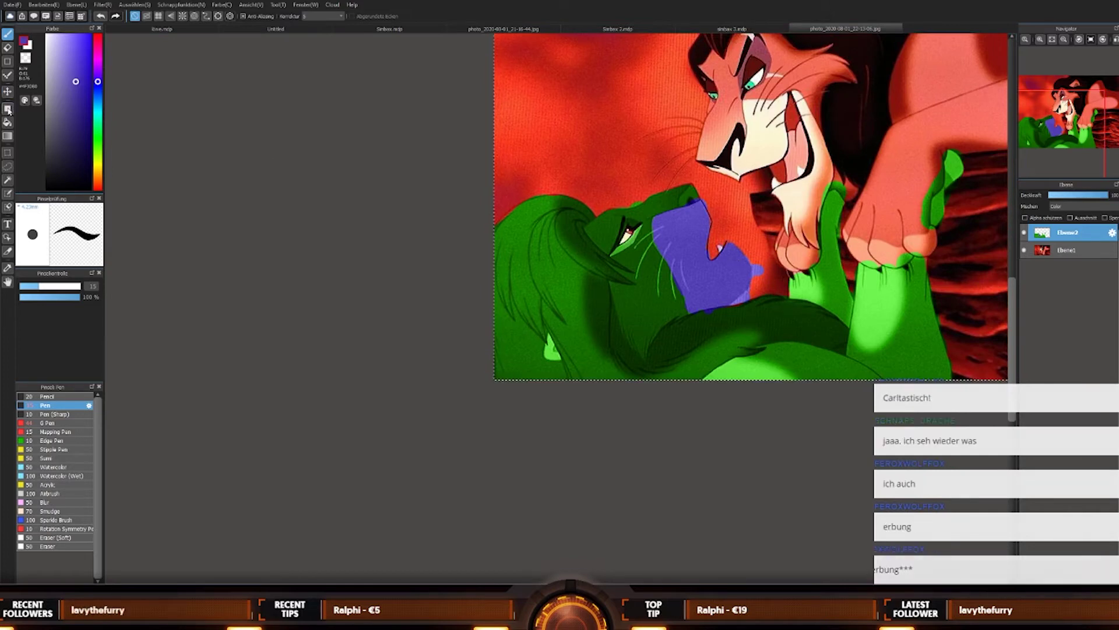
key("e")
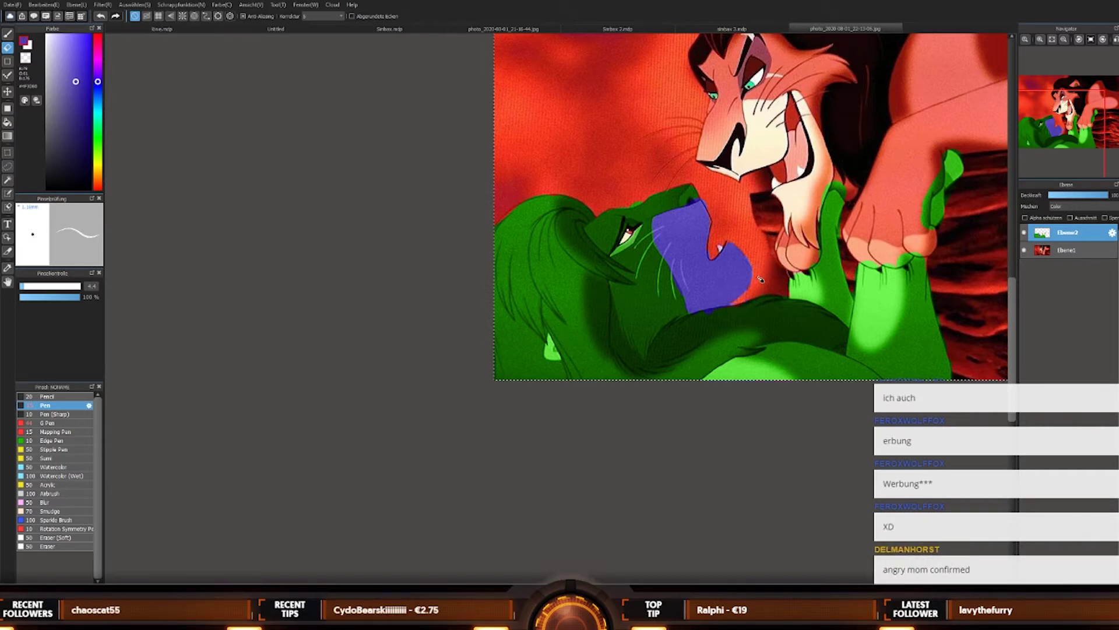
scroll(764, 257, "down", 3)
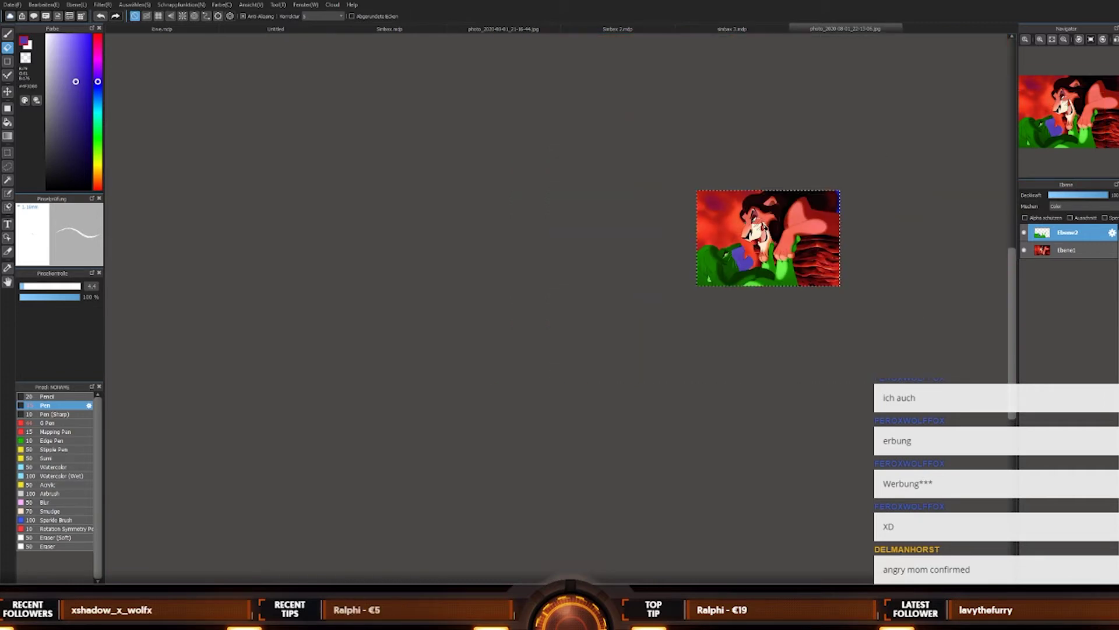
scroll(792, 216, "up", 4)
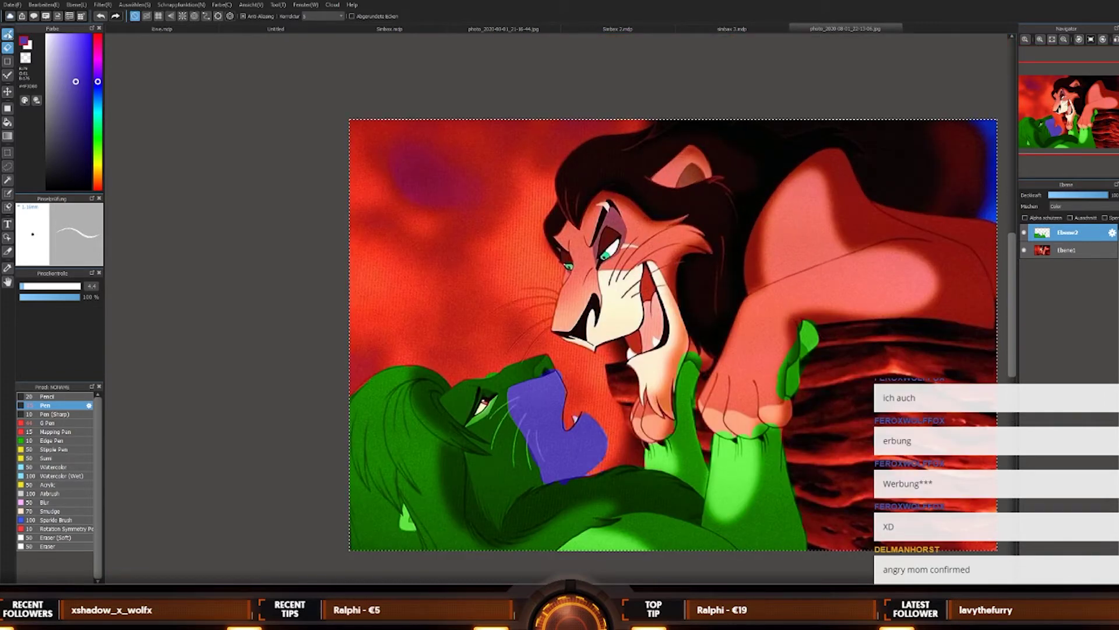
Step: Paint the lower lion's nose blue-violet with the Pen brush at size 15
key("b")
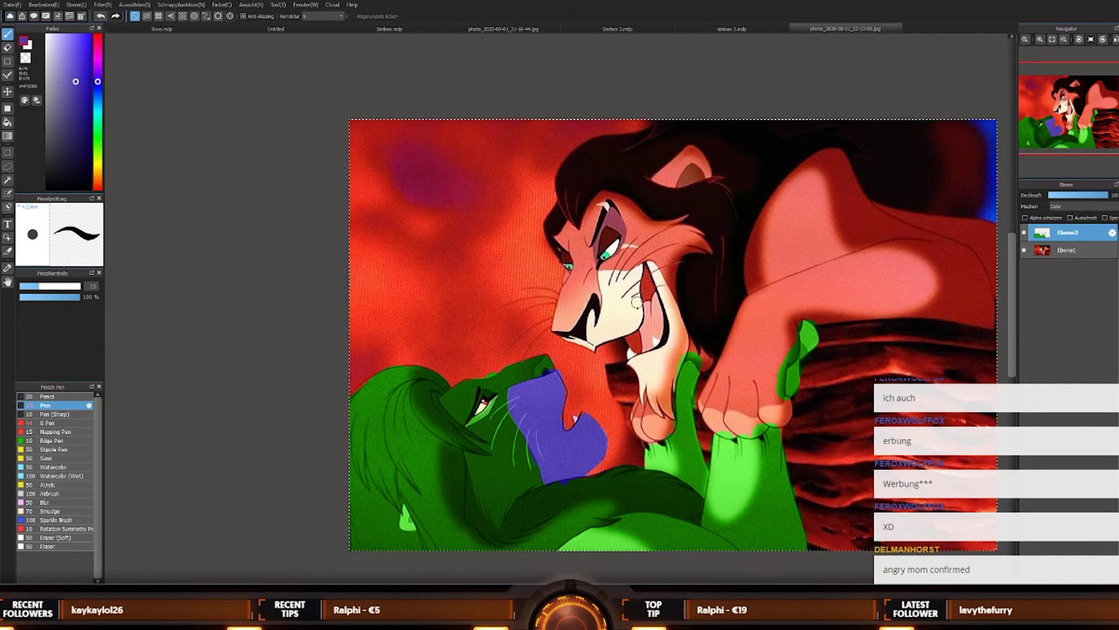
scroll(507, 391, "down", 3)
scroll(507, 391, "up", 5)
scroll(516, 388, "down", 2)
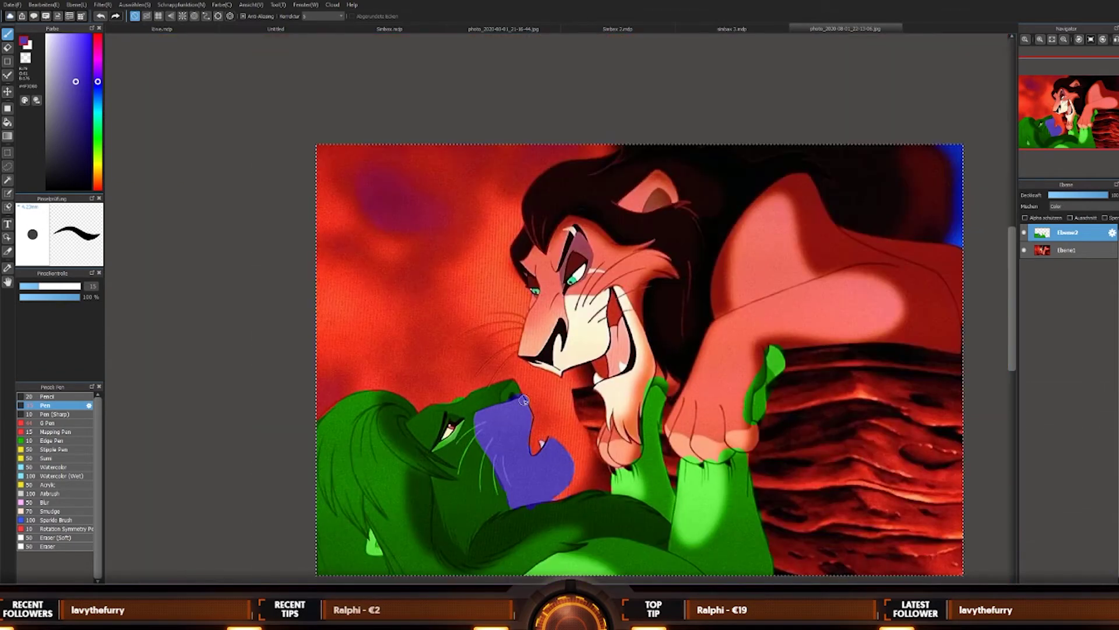
Step: Following the recoloured lion in the neighbouring document, add a new layer and draw a thick black eyebrow above the lower lion's eye
left_click(710, 28)
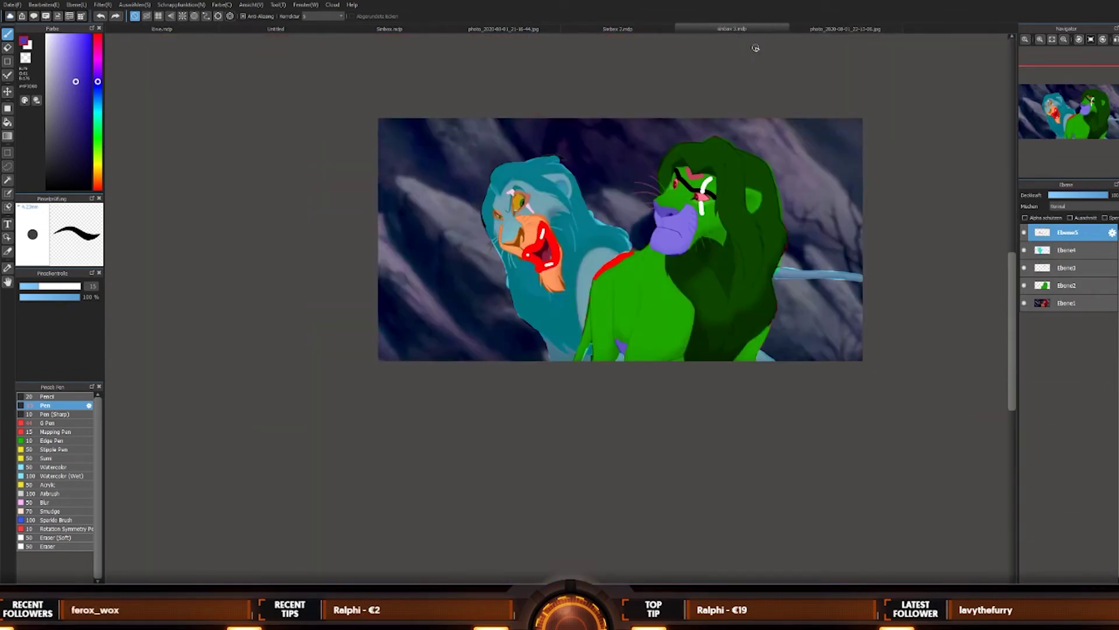
left_click(852, 30)
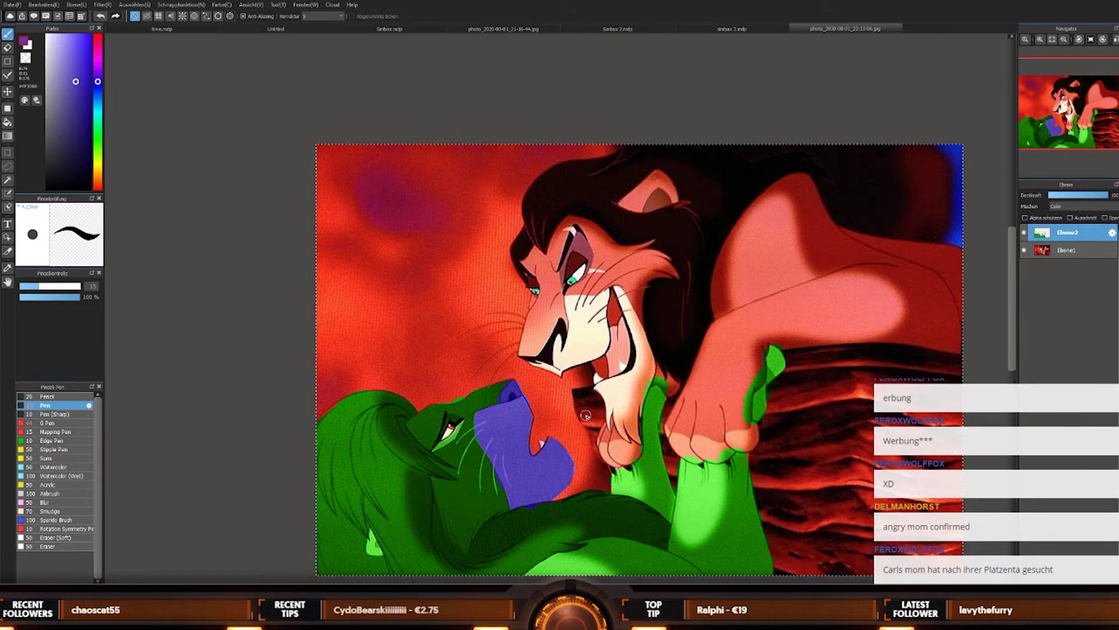
left_click(752, 28)
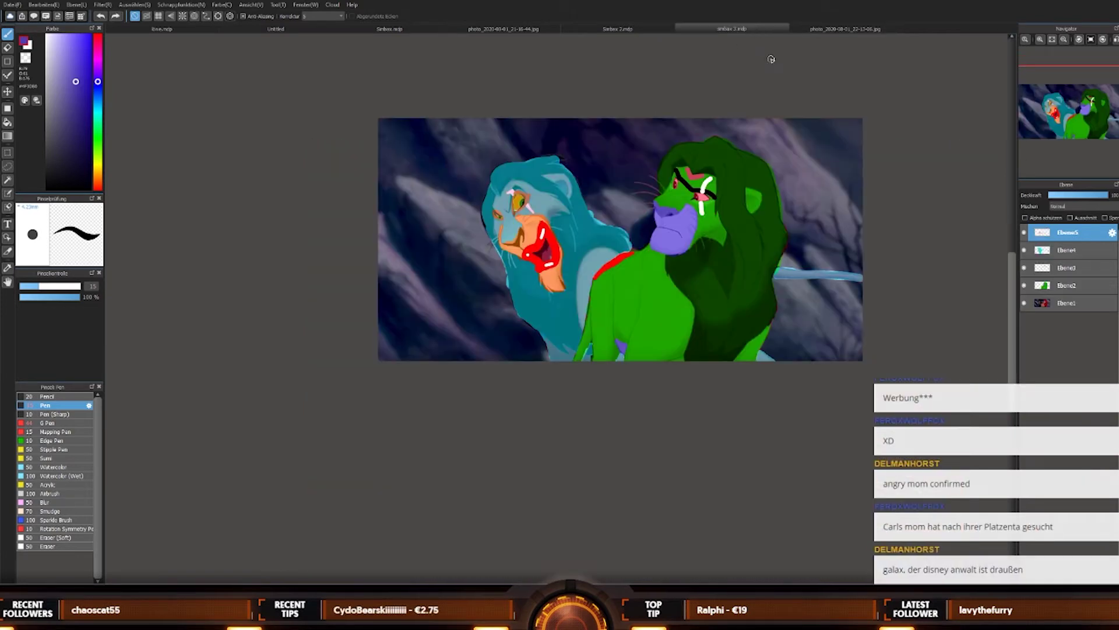
left_click(827, 29)
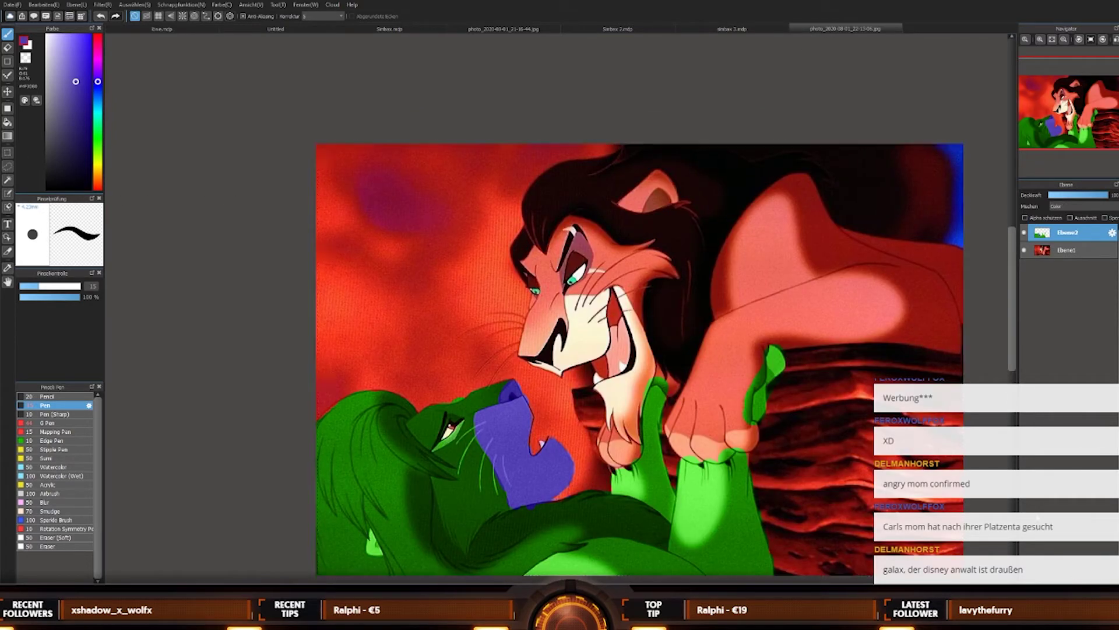
key("ctrl+shift+n")
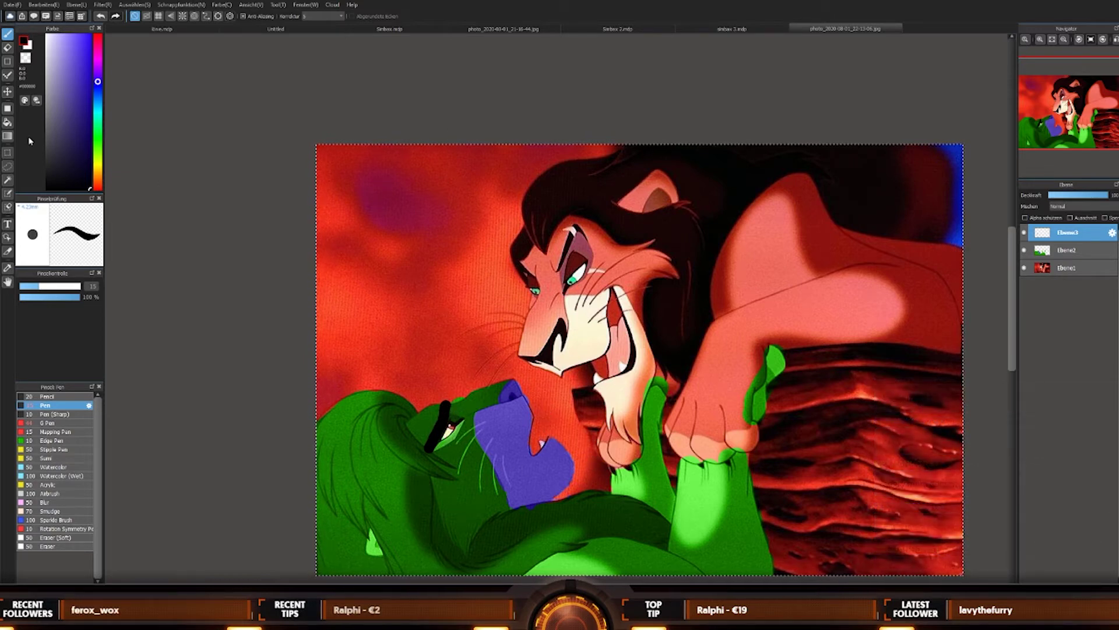
Step: Set the brush colour to bright red and trace a thick line along the lower lion's open mouth on the new layer
left_click(98, 36)
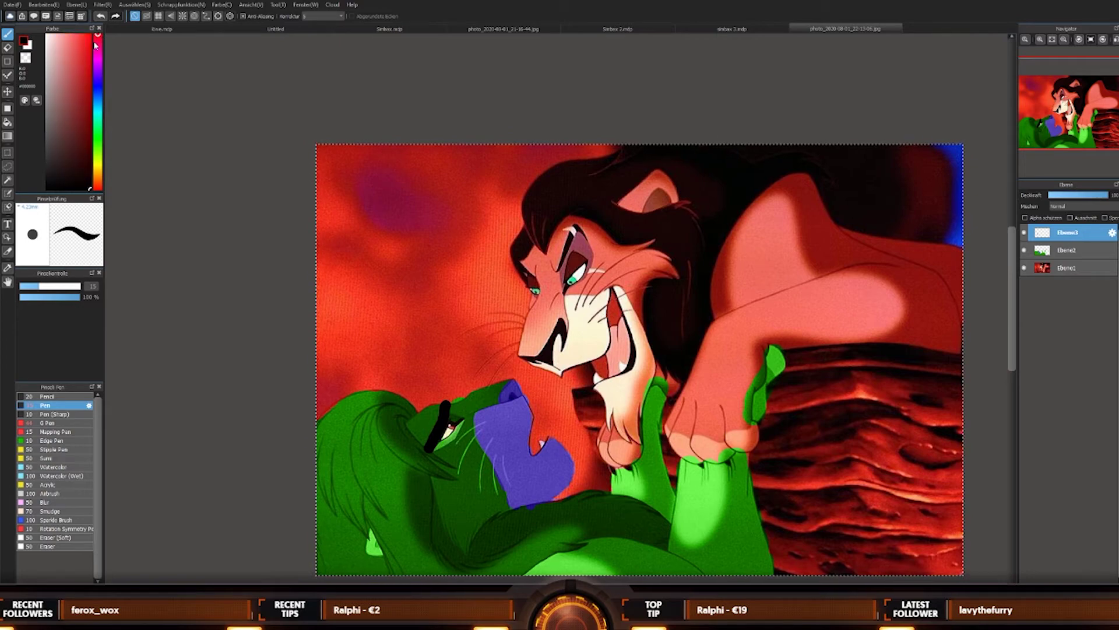
left_click(734, 29)
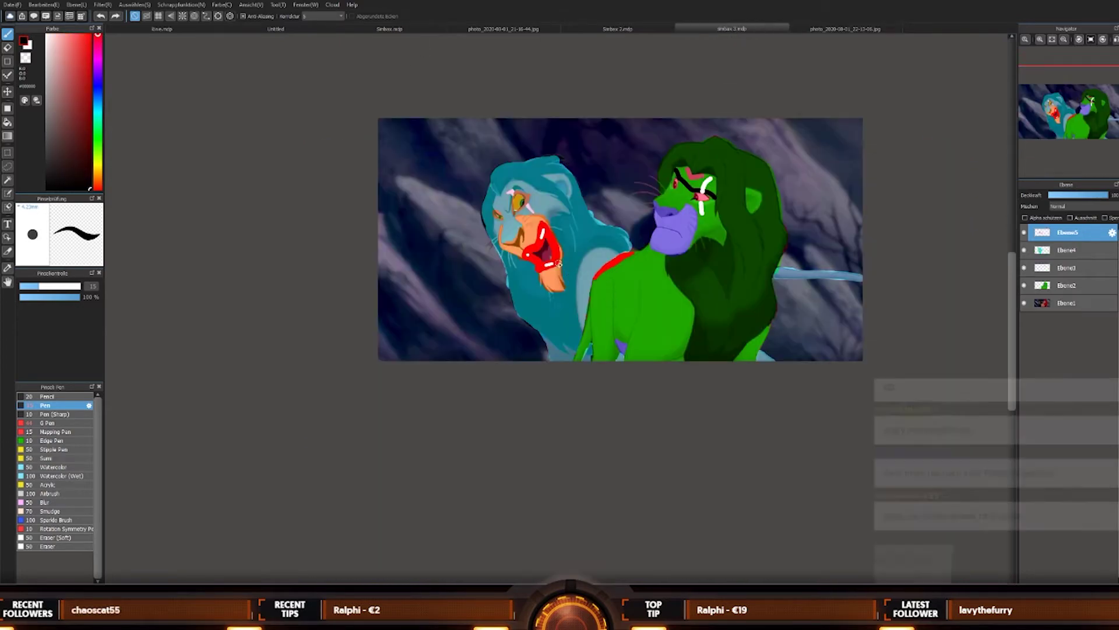
left_click(828, 28)
scroll(527, 301, "up", 5)
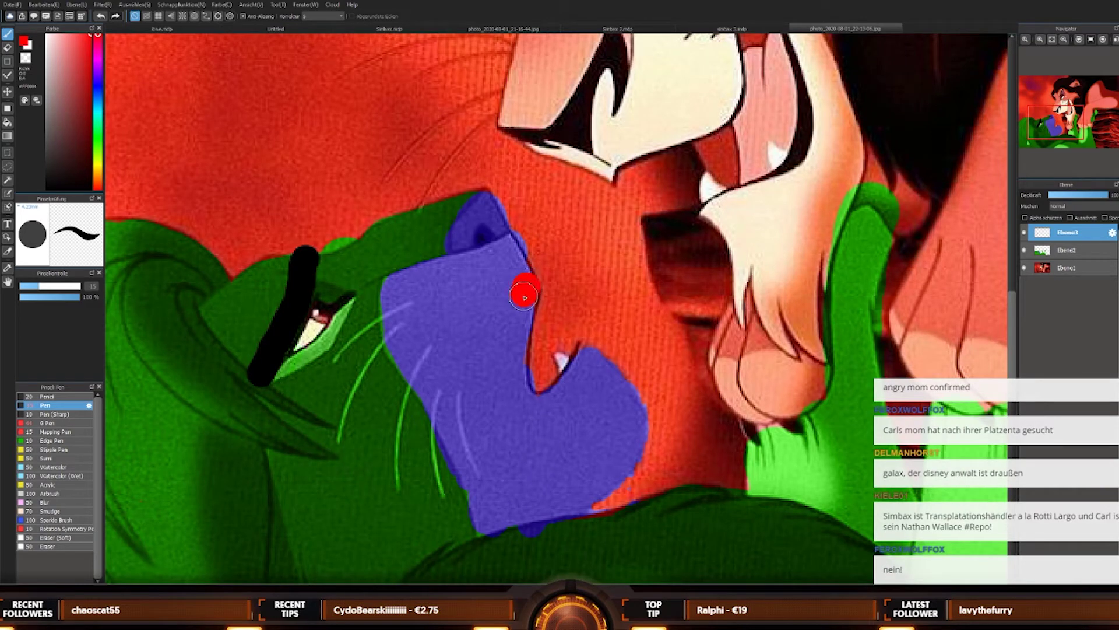
mouse_move(525, 297)
left_mouse_down()
mouse_move(518, 383)
mouse_move(531, 404)
left_mouse_up()
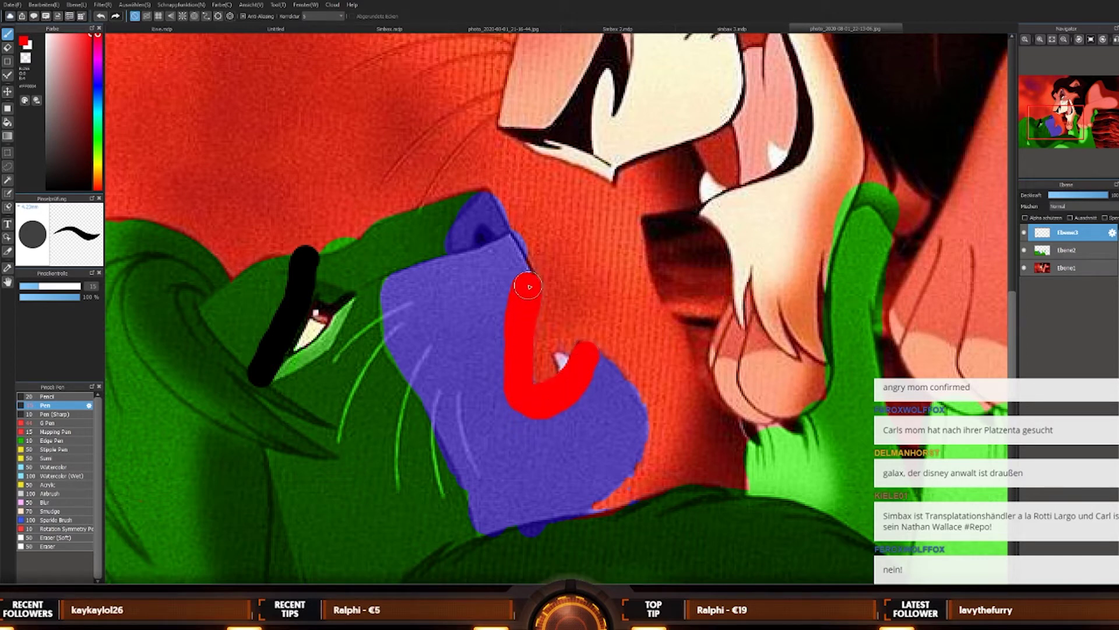
Step: Examine the red mouth line and black eyebrow on the lower lion against the whole picture and in close-up
scroll(526, 299, "down", 5)
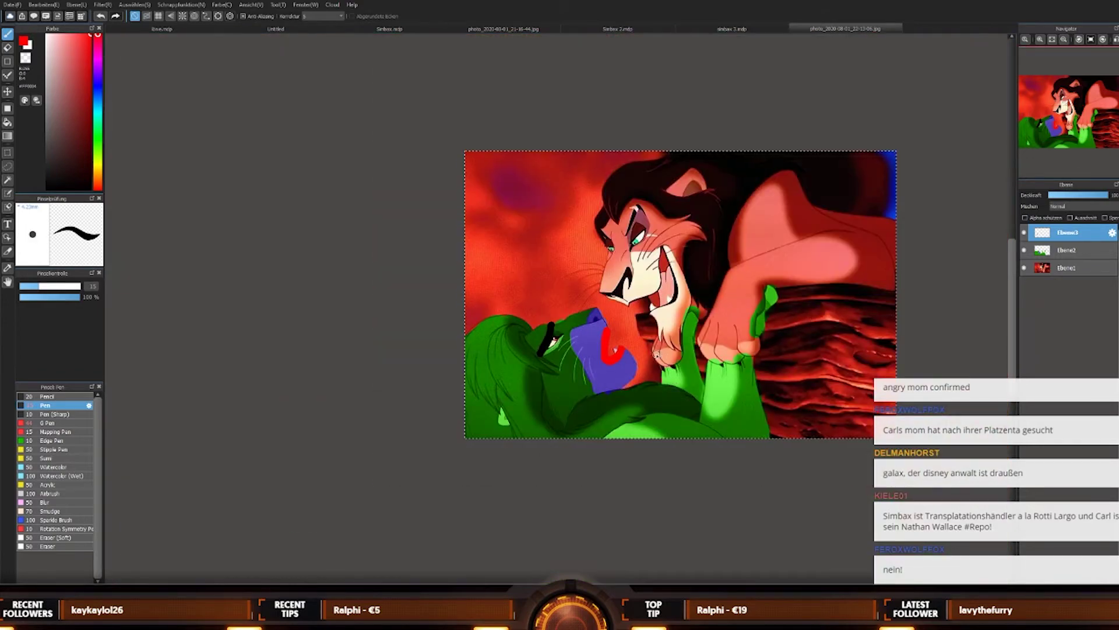
scroll(642, 388, "up", 3)
scroll(641, 388, "down", 4)
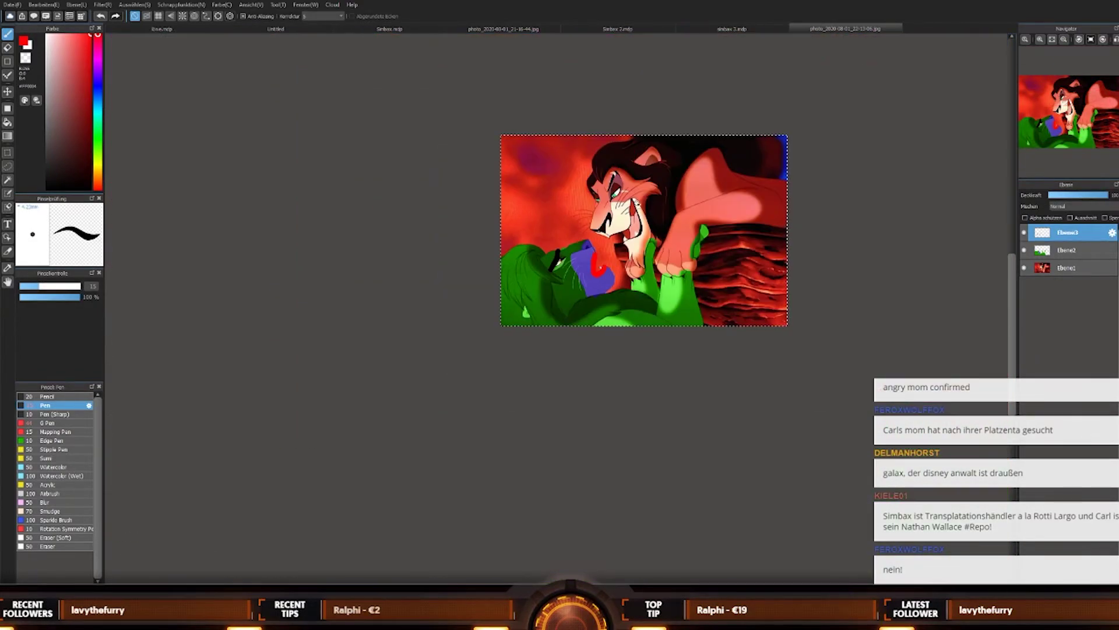
scroll(634, 198, "up", 2)
scroll(634, 199, "up", 1)
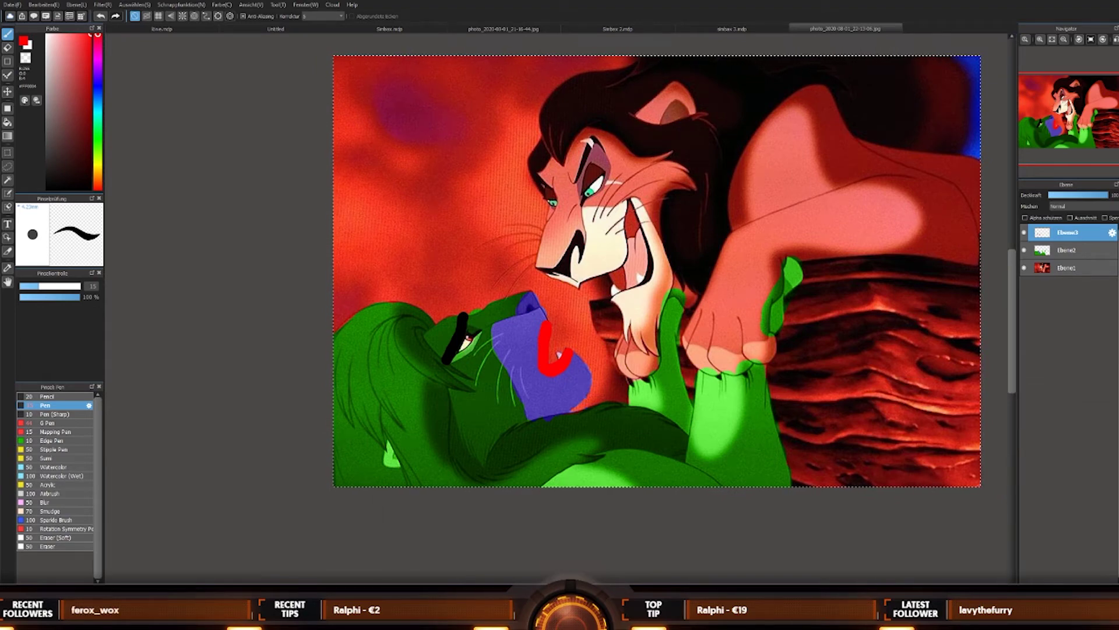
scroll(520, 315, "down", 3)
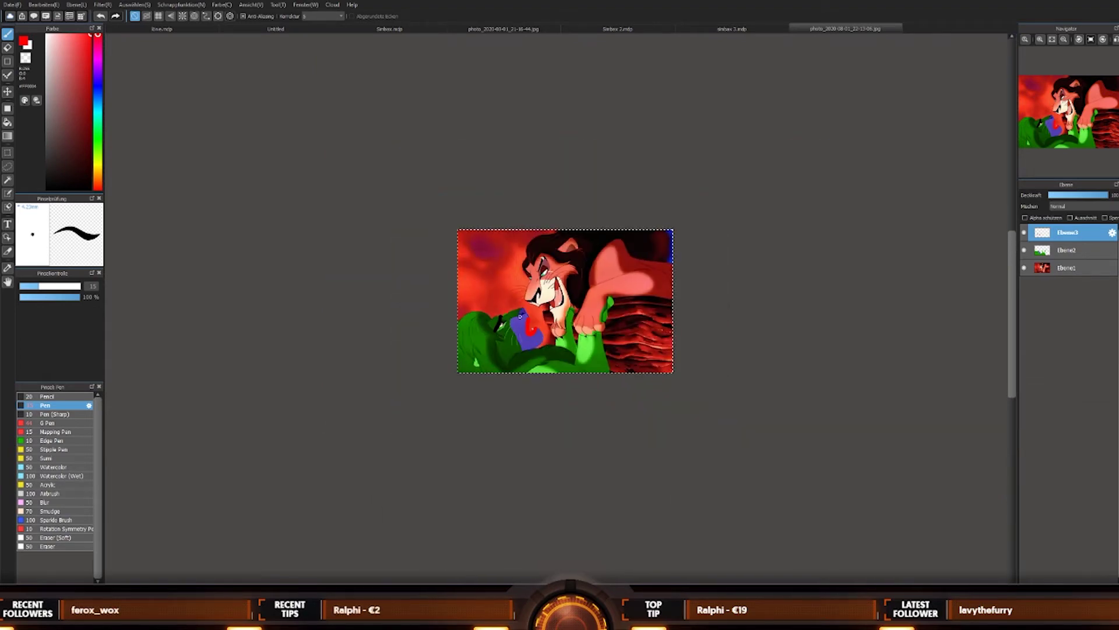
scroll(529, 288, "up", 3)
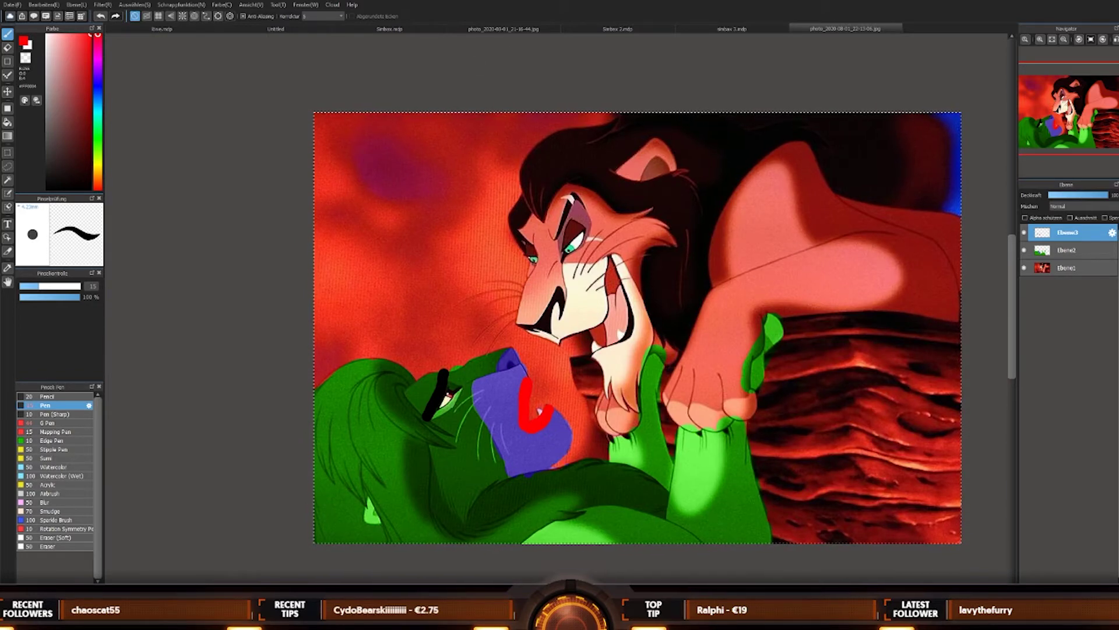
Step: Set the brush to a darker red and retrace the thick line along the lower lion's open mouth
left_click(92, 57)
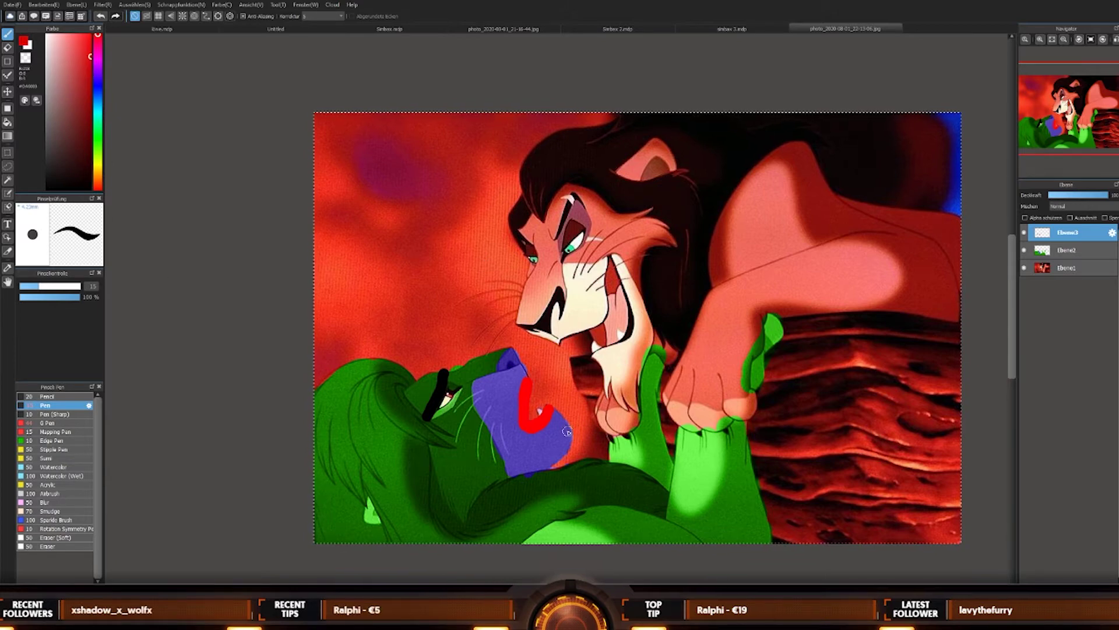
scroll(541, 426, "down", 5)
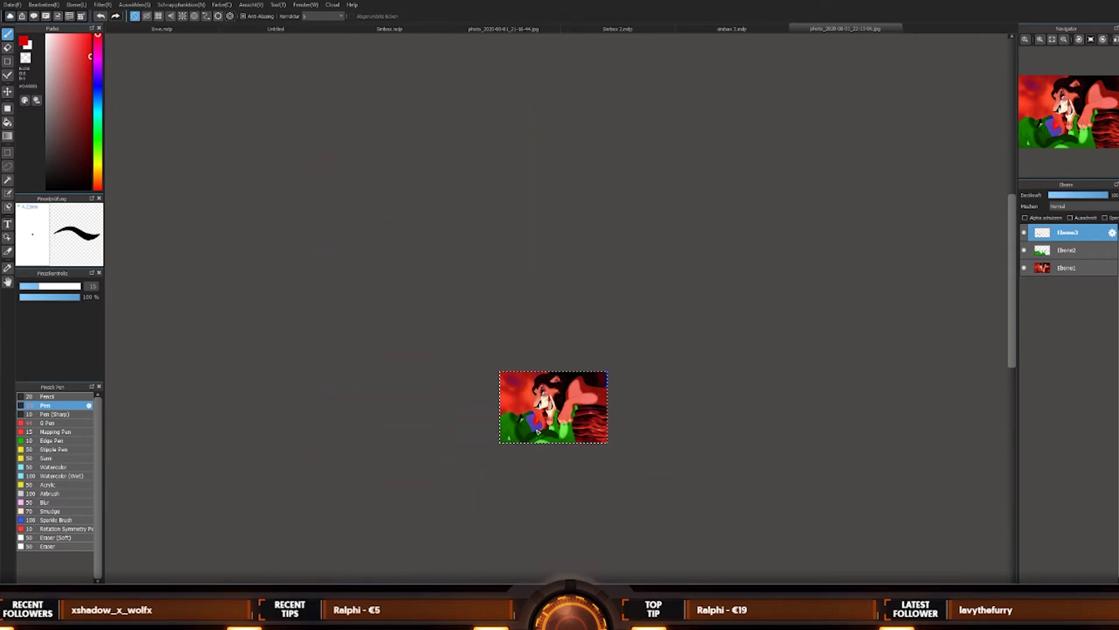
scroll(553, 422, "up", 3)
scroll(555, 421, "up", 4)
scroll(459, 315, "down", 4)
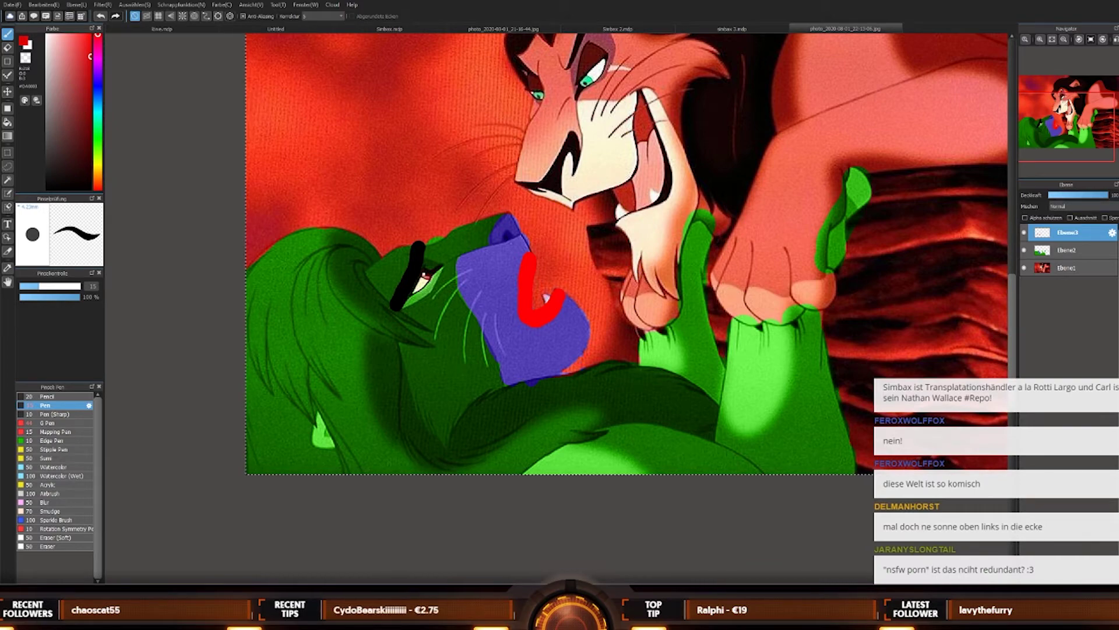
scroll(575, 295, "down", 3)
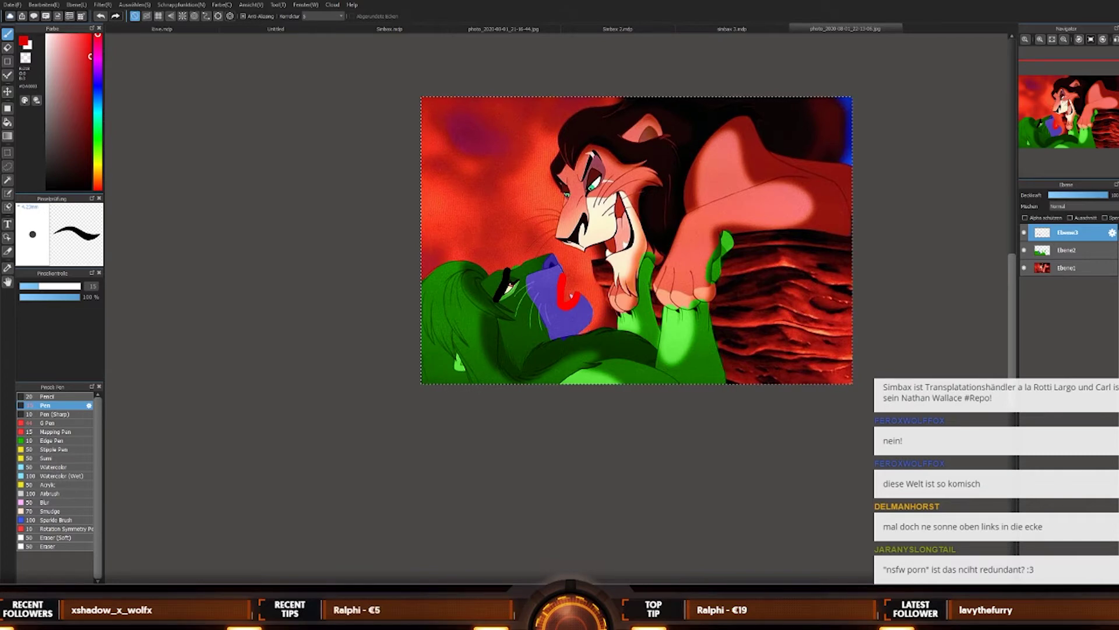
left_click(90, 82)
scroll(557, 277, "up", 3)
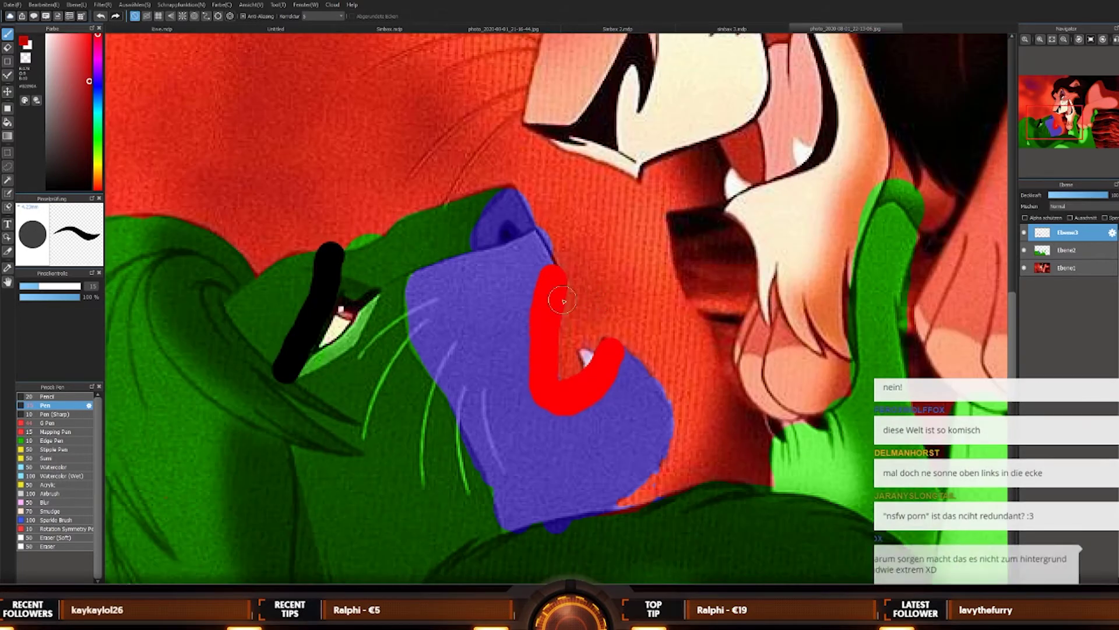
mouse_move(550, 274)
left_mouse_down()
mouse_move(552, 400)
mouse_move(584, 392)
mouse_move(610, 358)
left_mouse_up()
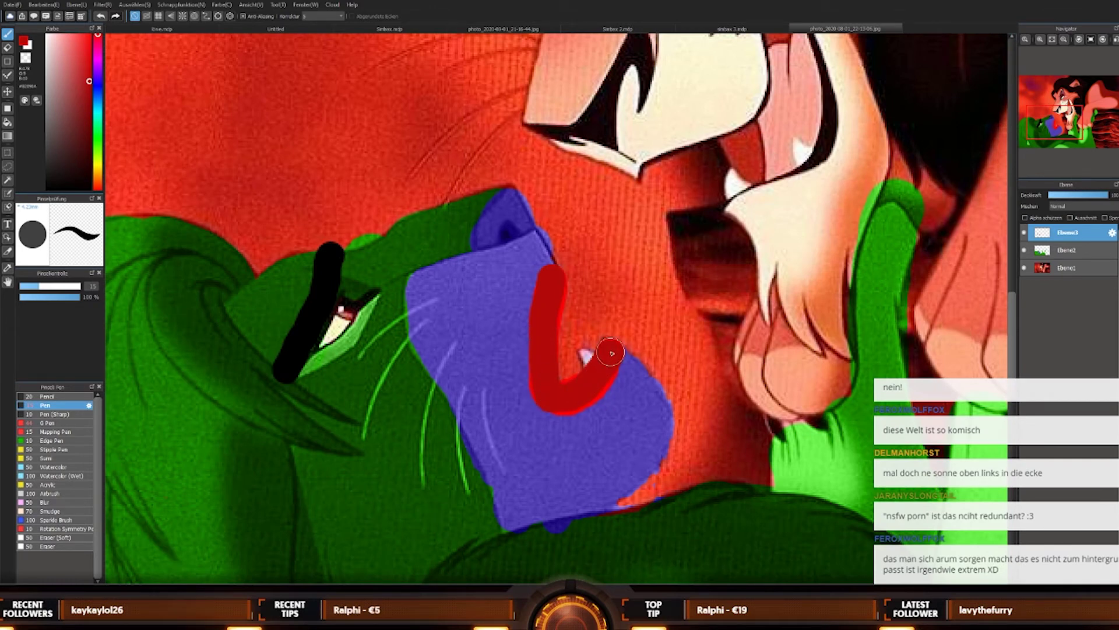
Step: Undo both the dark red and the bright red strokes along the lower lion's mouth and check the result
key("ctrl+z")
key("ctrl+z")
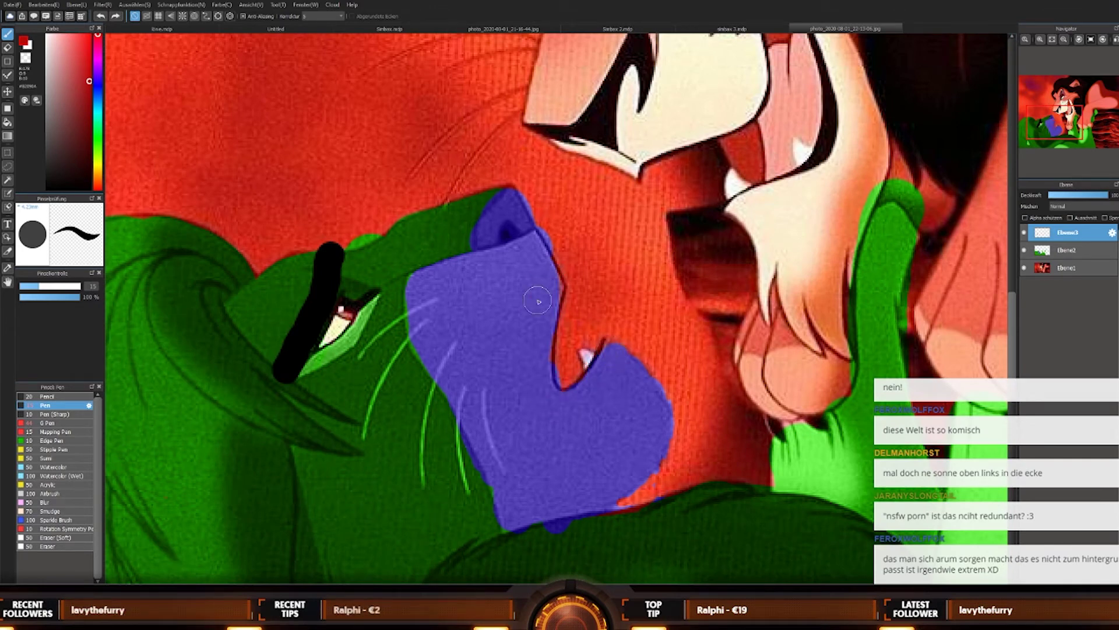
scroll(551, 285, "down", 3)
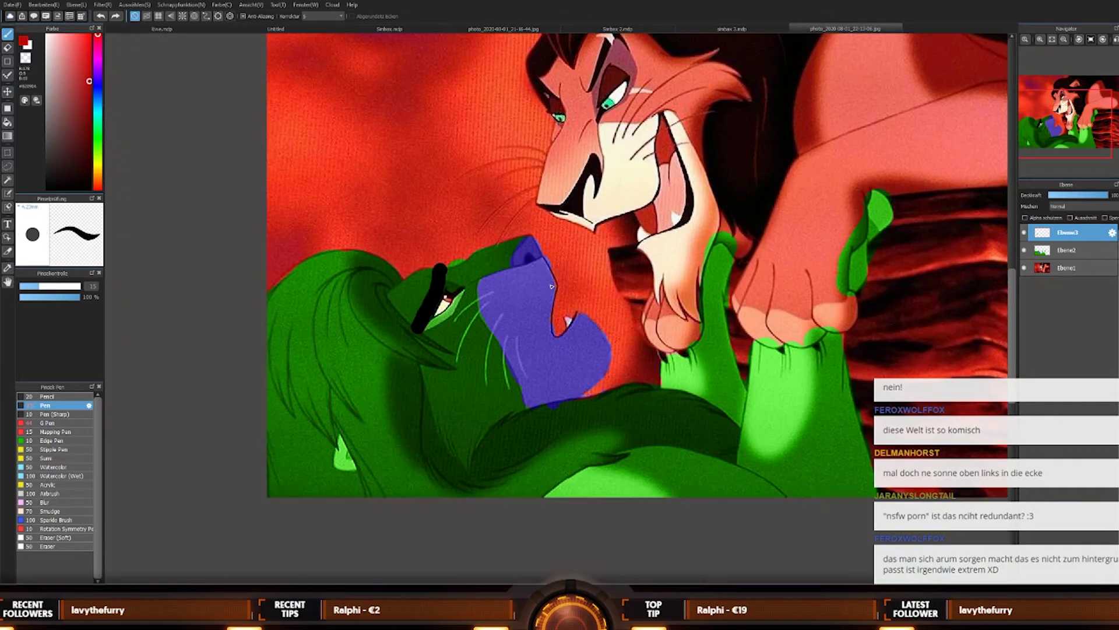
scroll(551, 285, "up", 3)
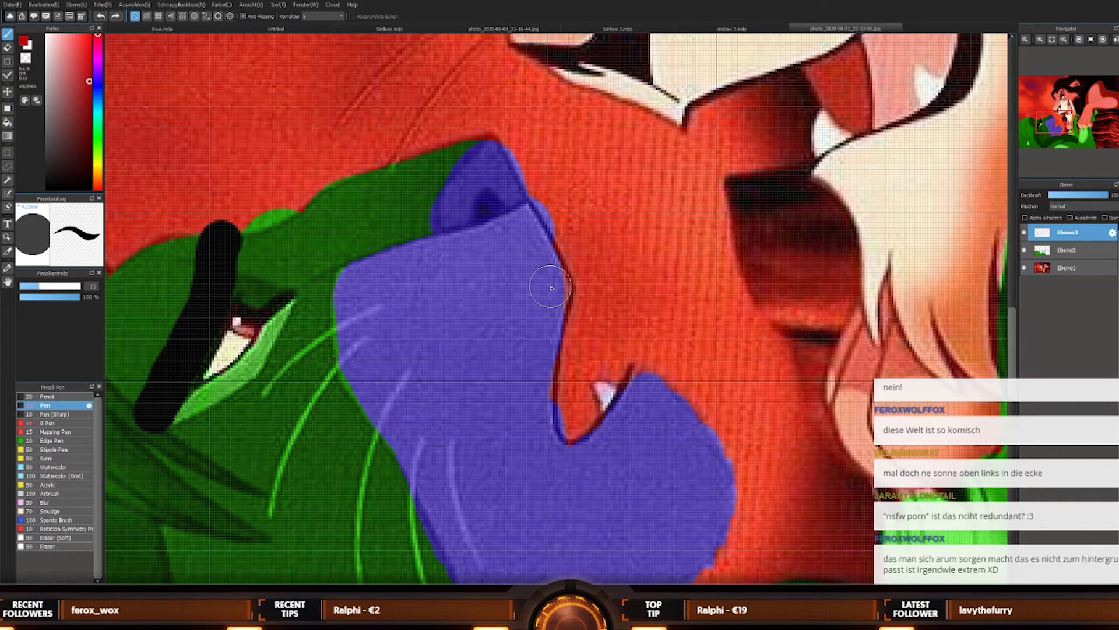
scroll(551, 287, "down", 6)
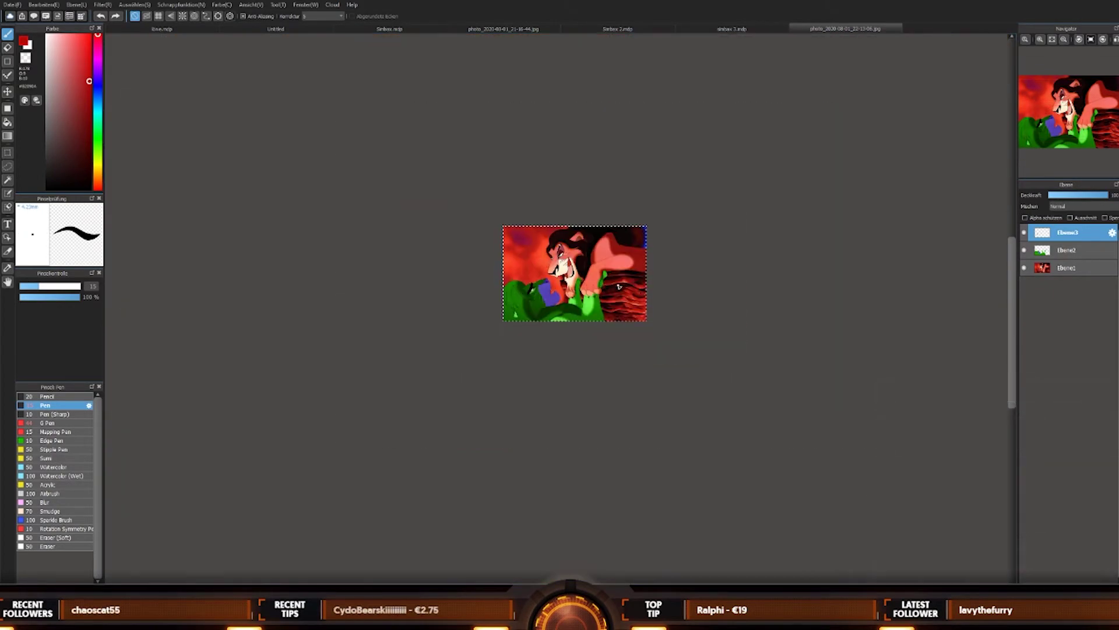
scroll(619, 287, "up", 5)
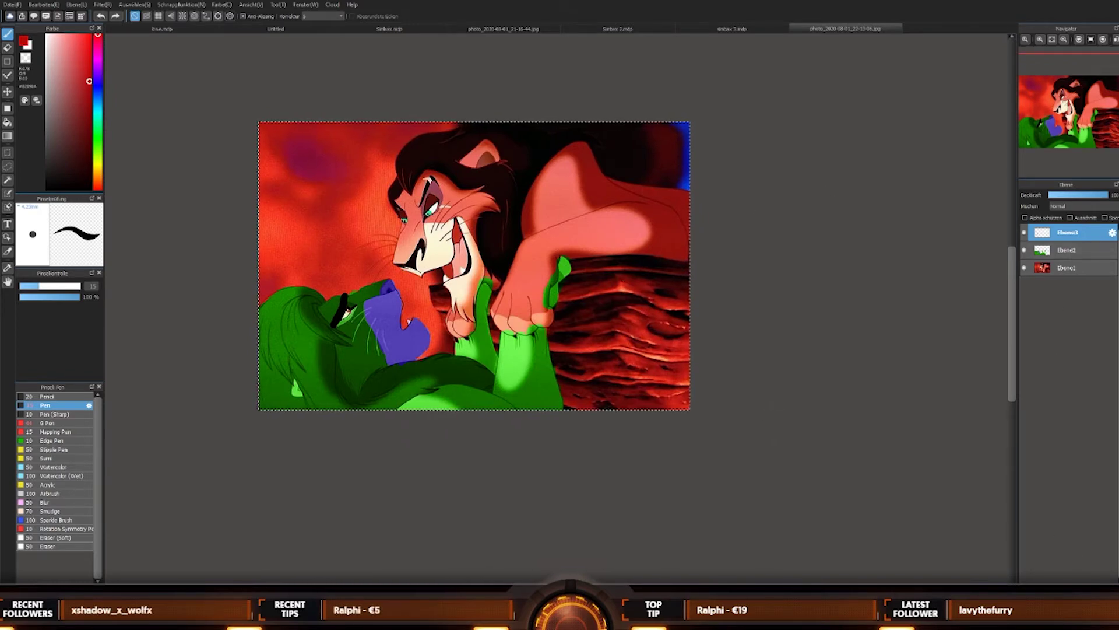
Step: Add a new layer above the eyebrow layer with the Color blend mode and keep it active
key("ctrl+d")
key("ctrl+shift+n")
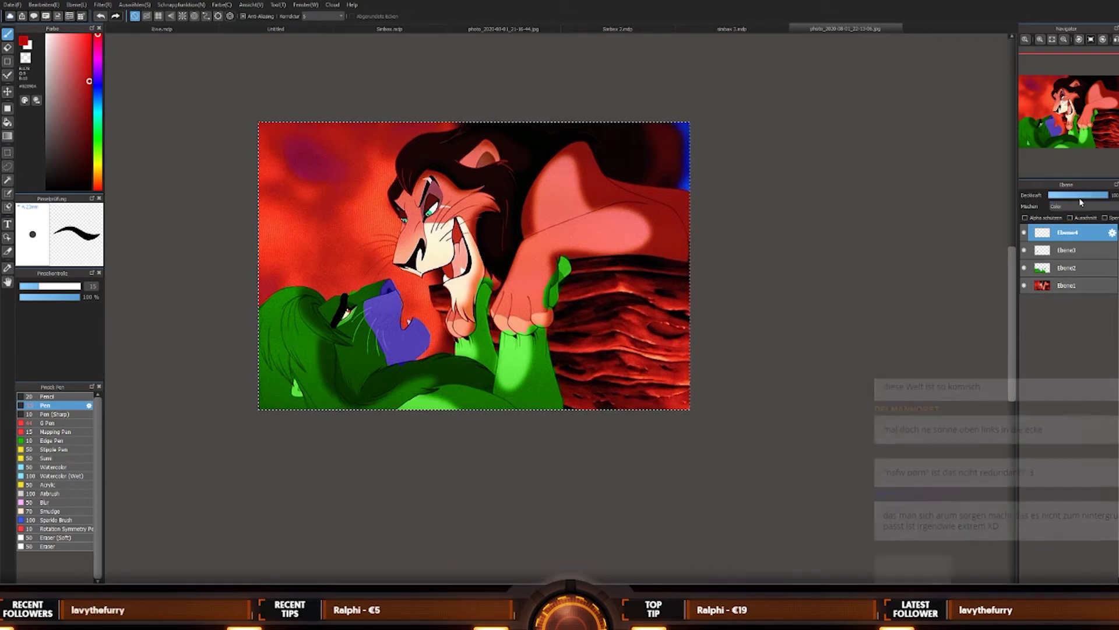
left_click(1053, 268)
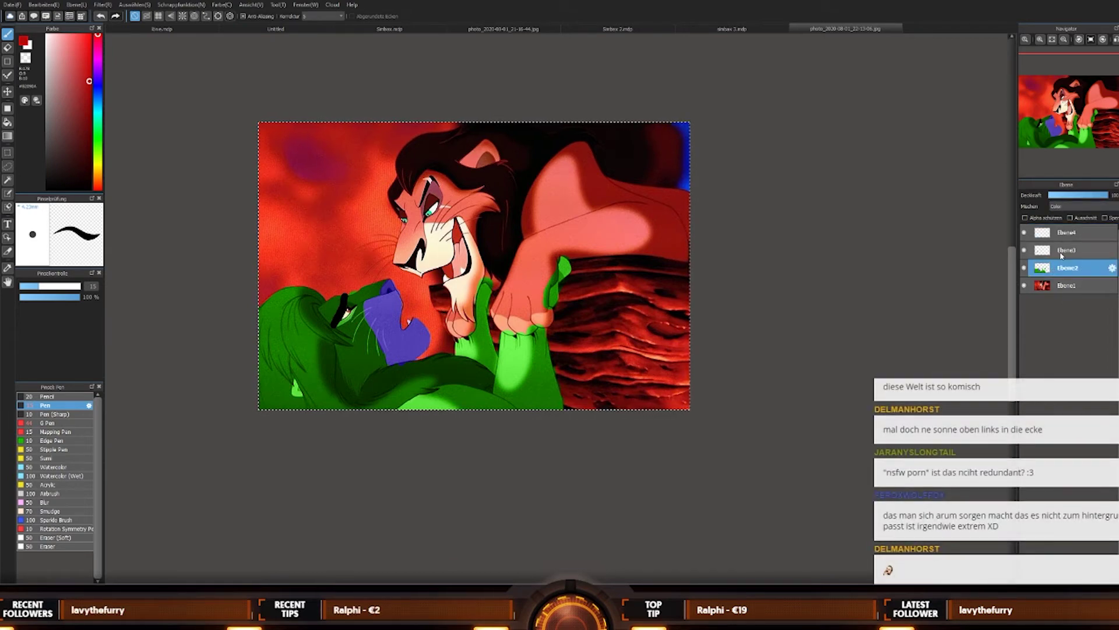
left_click(1065, 251)
left_click(1060, 235)
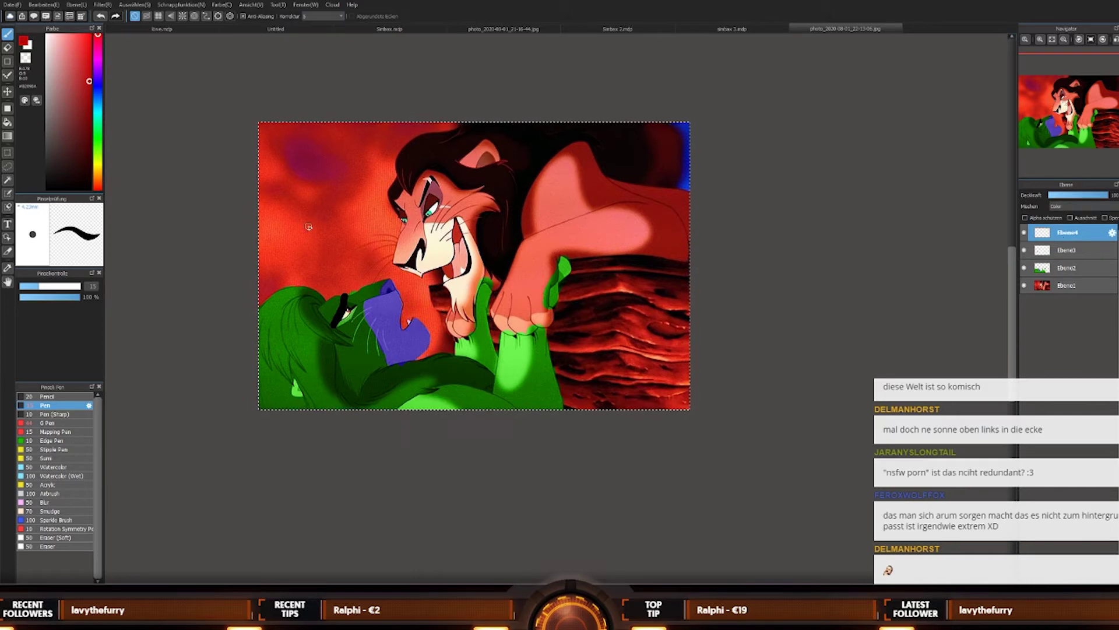
Step: Sample the blue of the mane of the blue lion in the neighbouring document and return to the film still
left_click(720, 28)
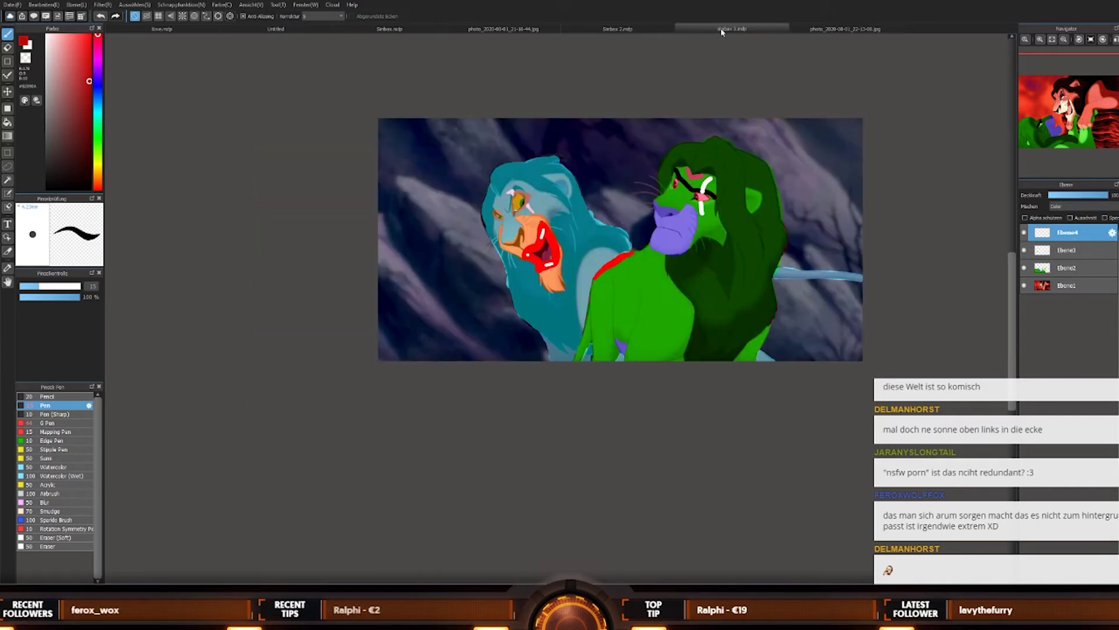
left_click(556, 208, "alt")
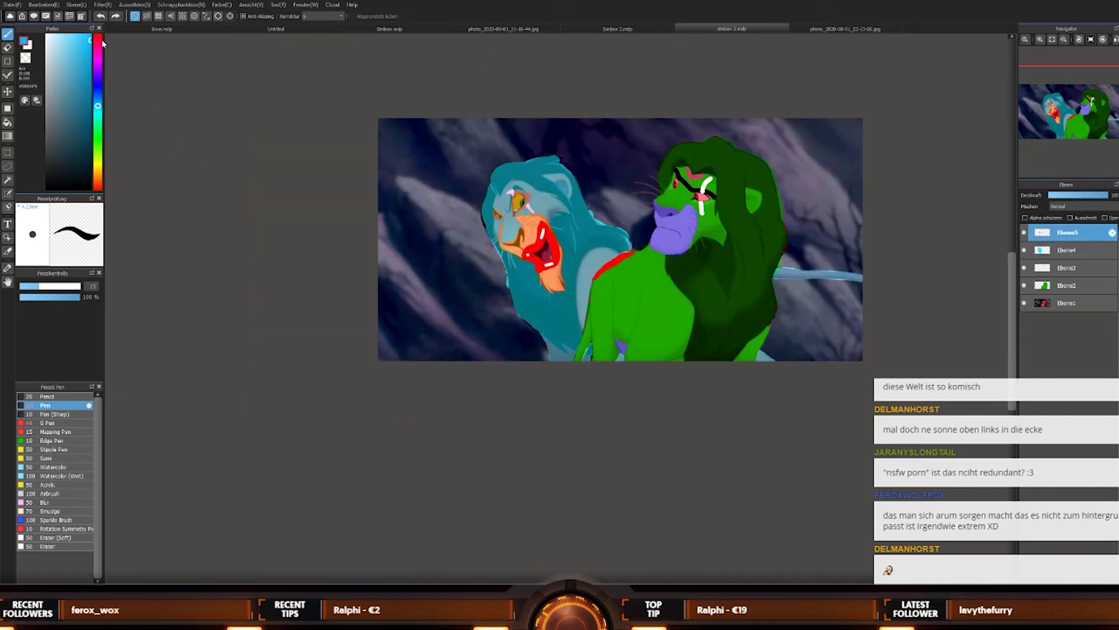
left_click(843, 28)
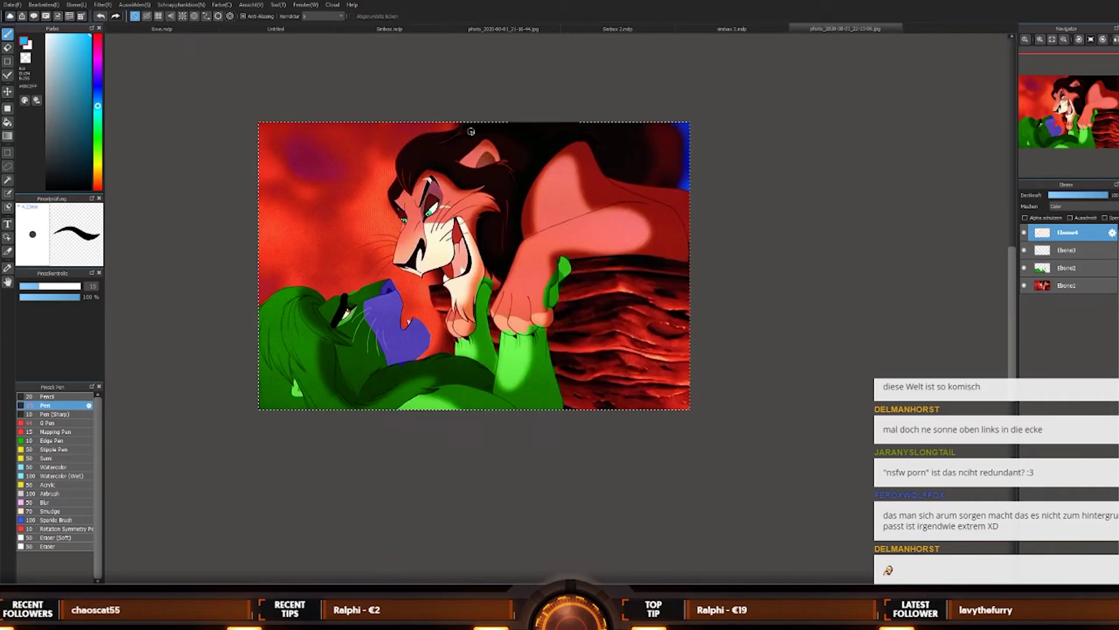
Step: Paint the upper lion's front paw and lower foreleg bright blue on the new layer, enlarging the Pen brush
scroll(529, 273, "up", 1)
left_click_drag(522, 343, 526, 324)
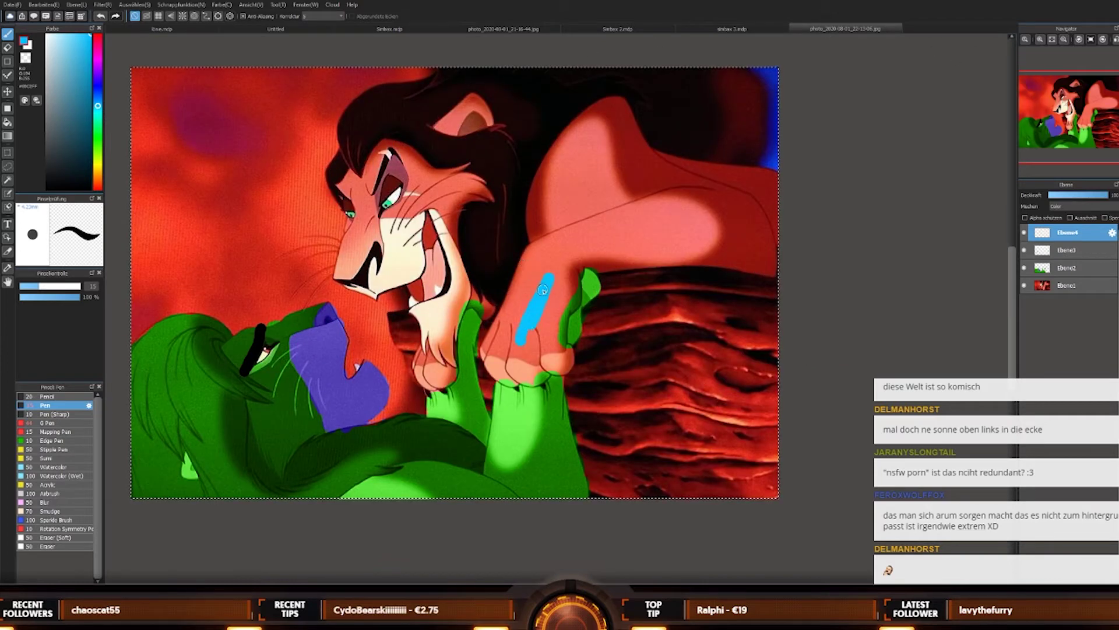
key("]")
left_click(531, 305)
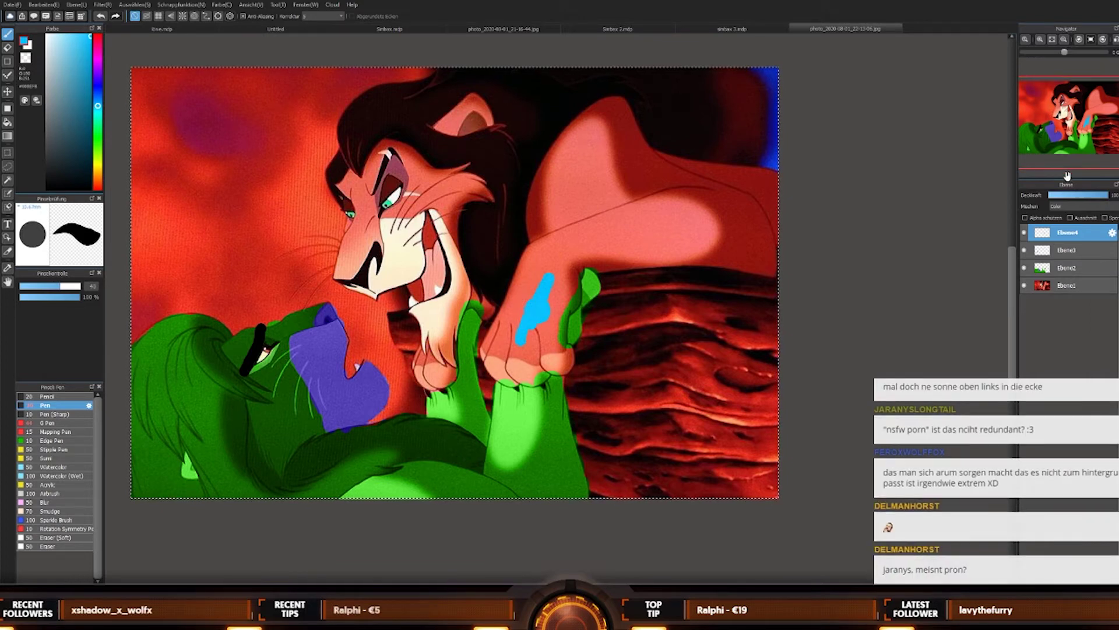
mouse_move(530, 309)
left_mouse_down()
mouse_move(518, 376)
mouse_move(497, 361)
left_mouse_up()
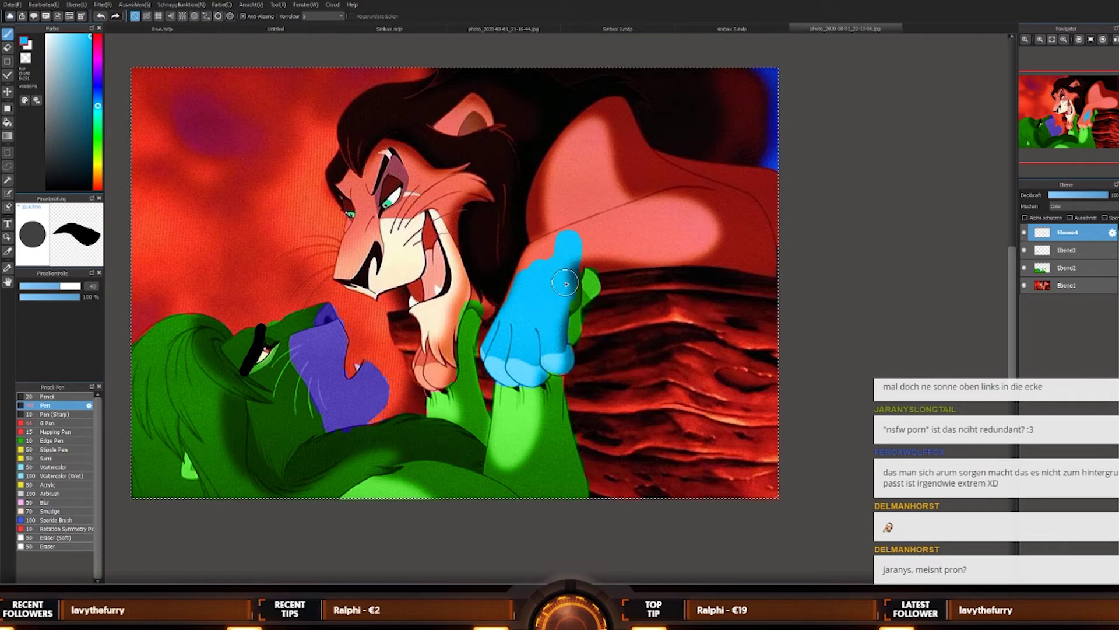
Step: Paint the rest of the upper lion's foreleg, shoulder and back bright blue out to the picture edge
left_click_drag(561, 245, 779, 229)
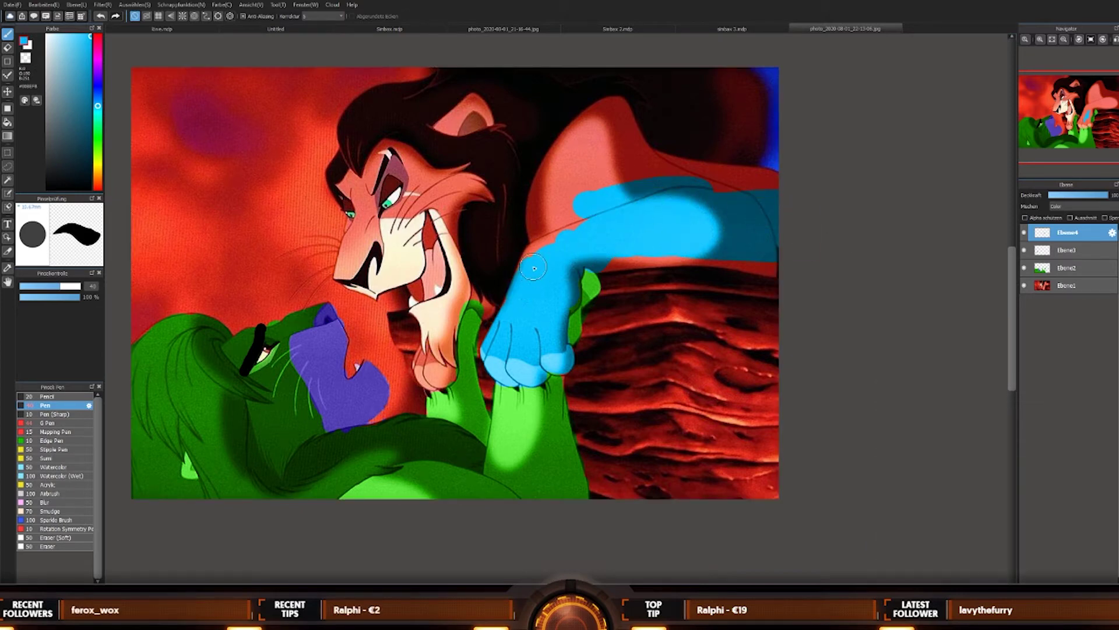
mouse_move(545, 197)
left_mouse_down()
mouse_move(553, 172)
mouse_move(541, 227)
mouse_move(558, 164)
left_mouse_up()
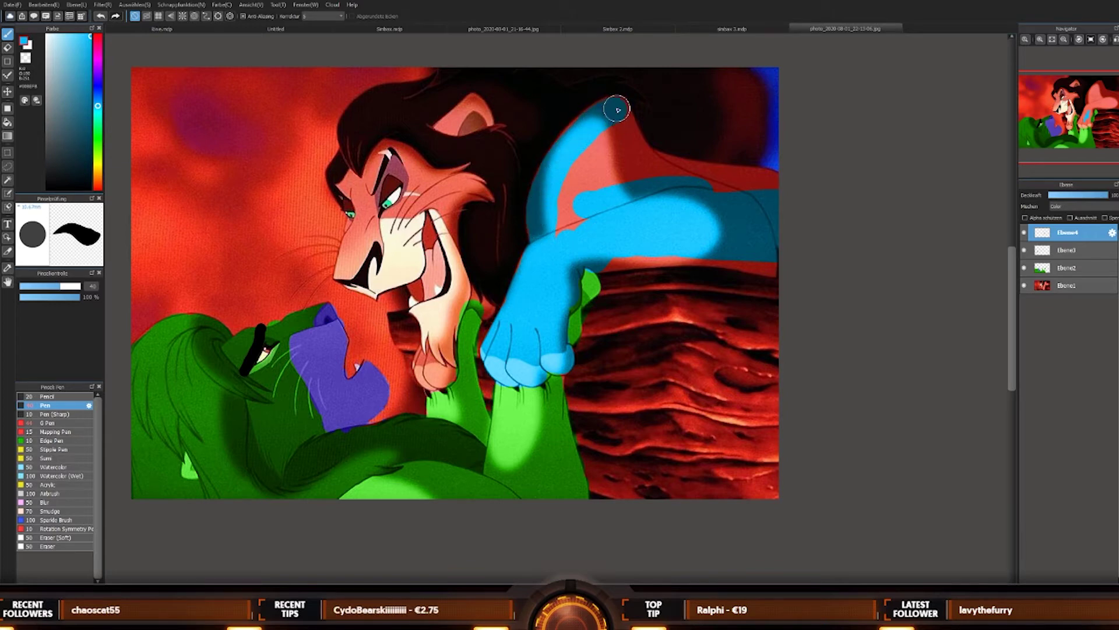
mouse_move(551, 187)
left_mouse_down()
mouse_move(572, 204)
mouse_move(595, 149)
mouse_move(577, 202)
mouse_move(550, 180)
left_mouse_up()
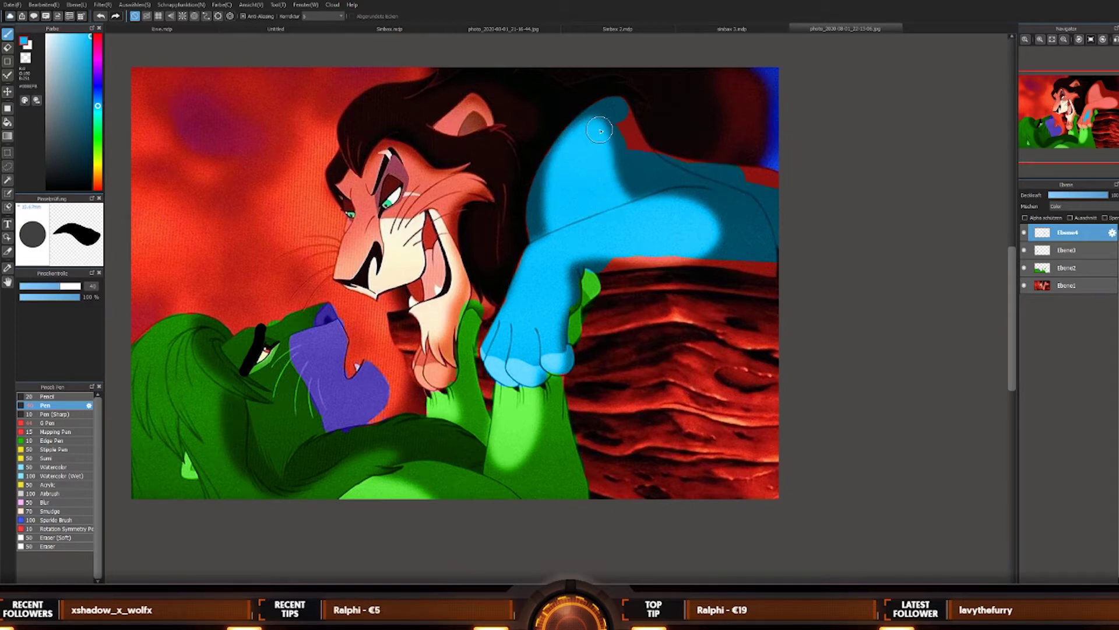
mouse_move(600, 131)
left_mouse_down()
mouse_move(617, 115)
mouse_move(652, 160)
mouse_move(688, 172)
left_mouse_up()
key("ctrl+a")
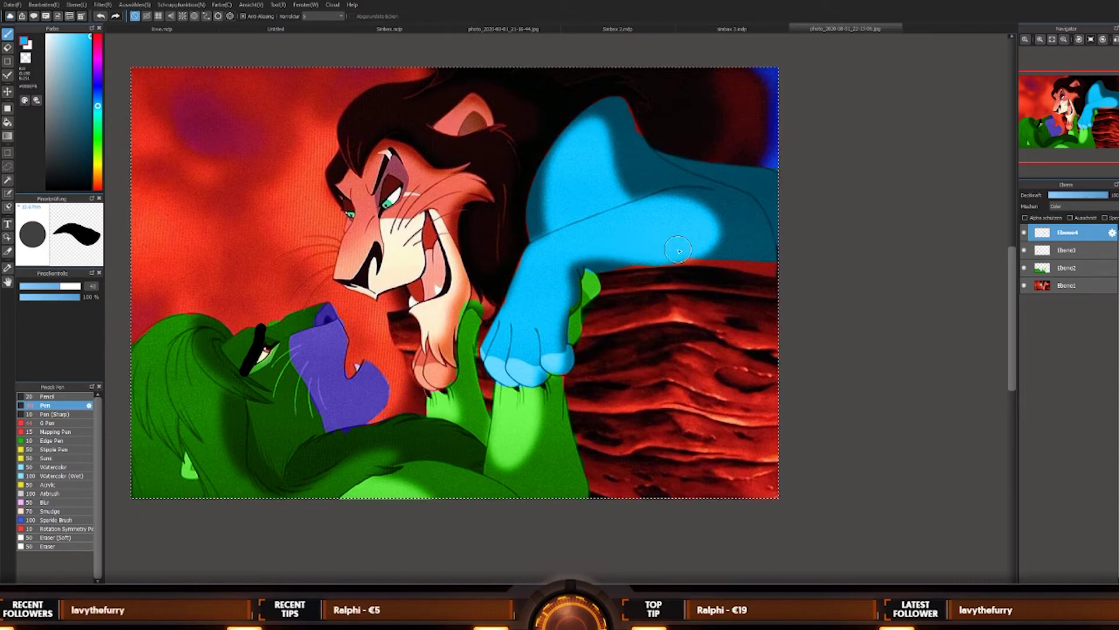
left_click_drag(679, 251, 621, 262)
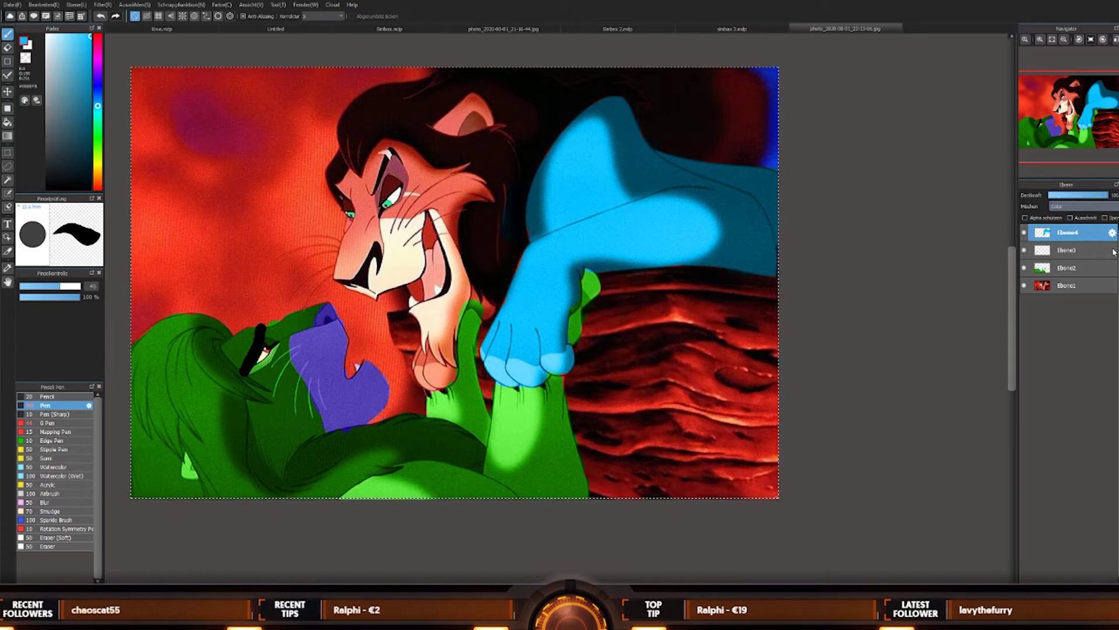
Step: Following the blue lion's layer in the neighbouring document, set the blue paint layer to the additive blend mode and lower its opacity to about half
scroll(1081, 206, "up", 3)
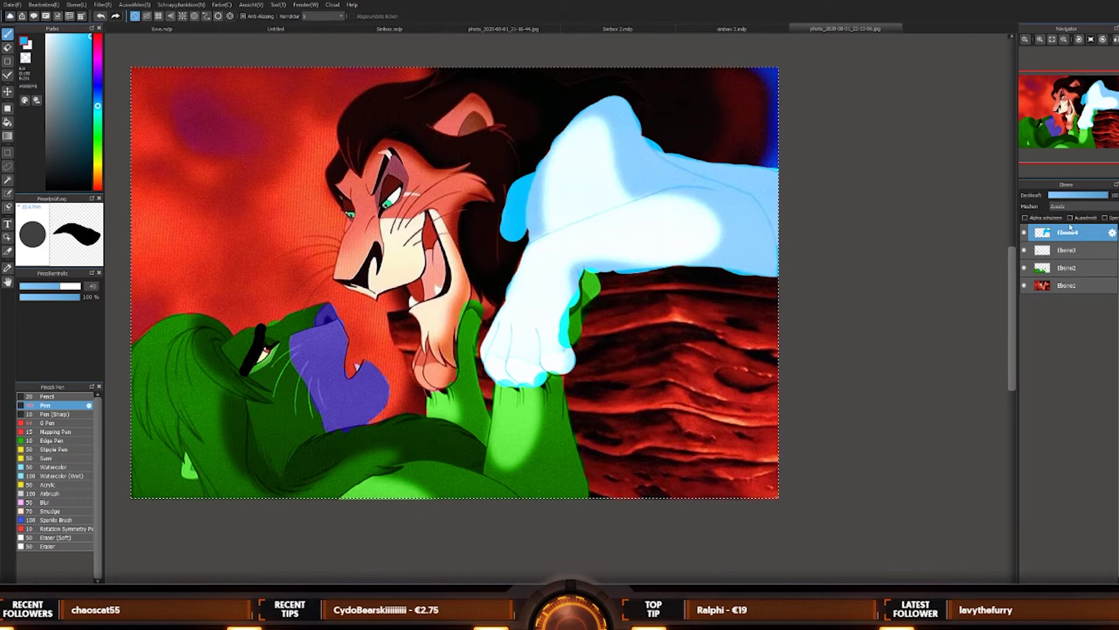
left_click(710, 31)
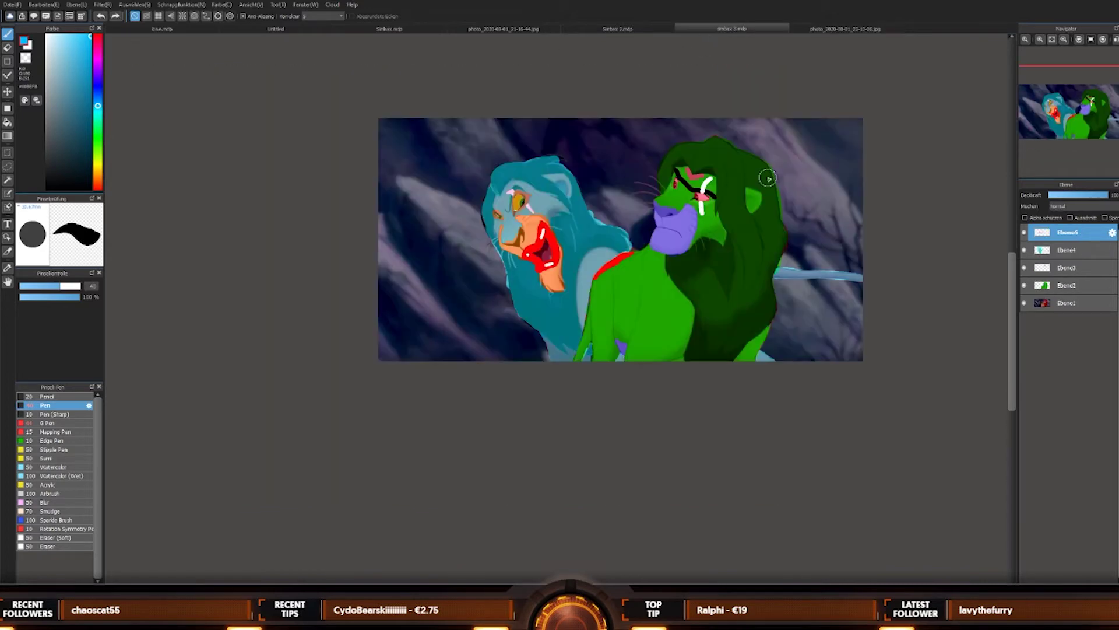
left_click(1059, 254)
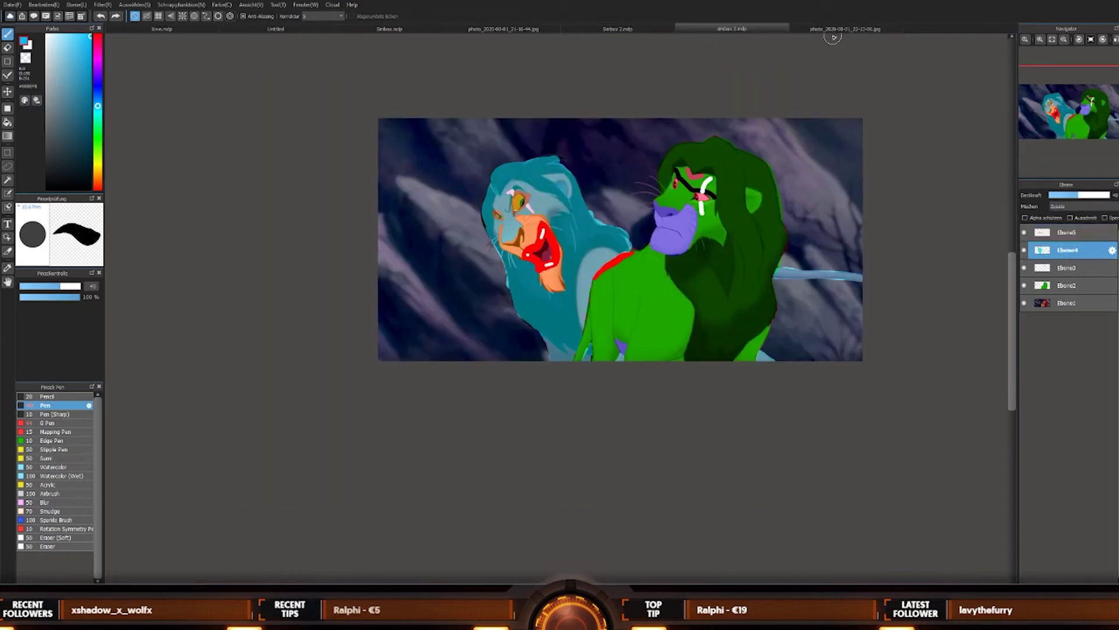
left_click(837, 29)
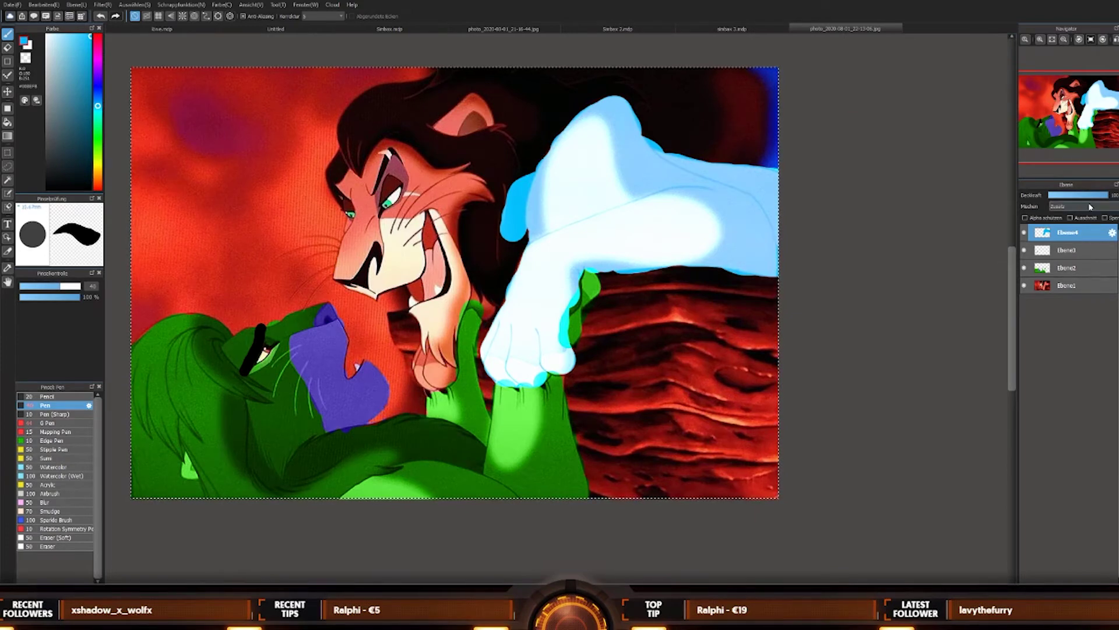
left_click_drag(1096, 196, 1083, 196)
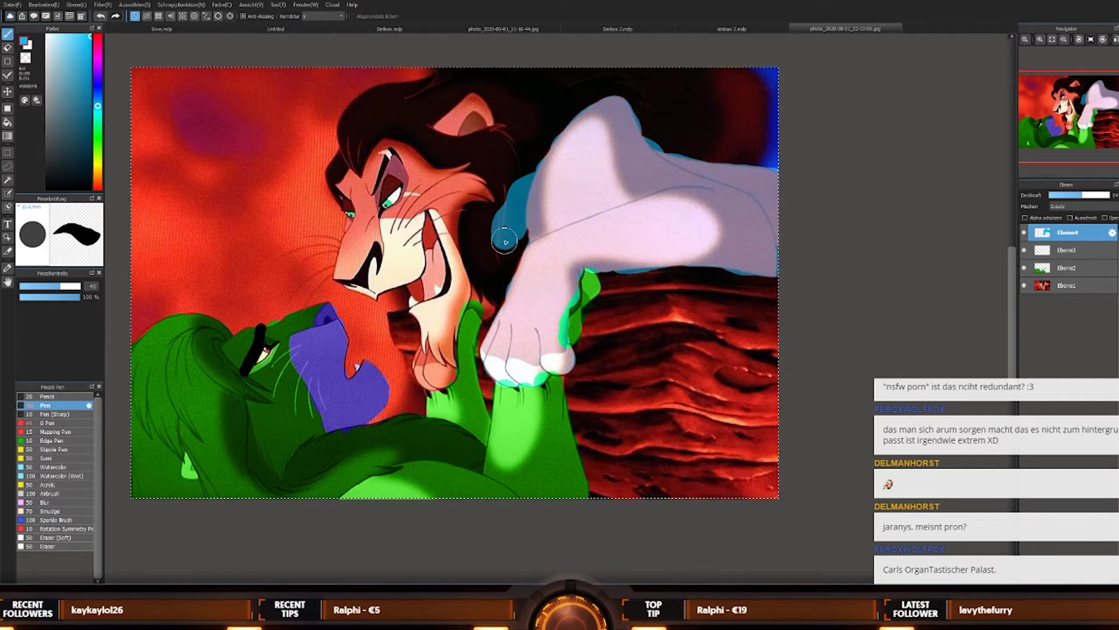
Step: Paint the upper lion's mane blue from the throat over the head to the upper picture edge
mouse_move(505, 241)
left_mouse_down()
mouse_move(499, 299)
mouse_move(472, 239)
mouse_move(496, 223)
mouse_move(512, 155)
mouse_move(453, 172)
mouse_move(517, 158)
mouse_move(513, 130)
mouse_move(607, 129)
mouse_move(405, 114)
mouse_move(368, 123)
mouse_move(357, 159)
mouse_move(365, 111)
mouse_move(421, 93)
left_mouse_up()
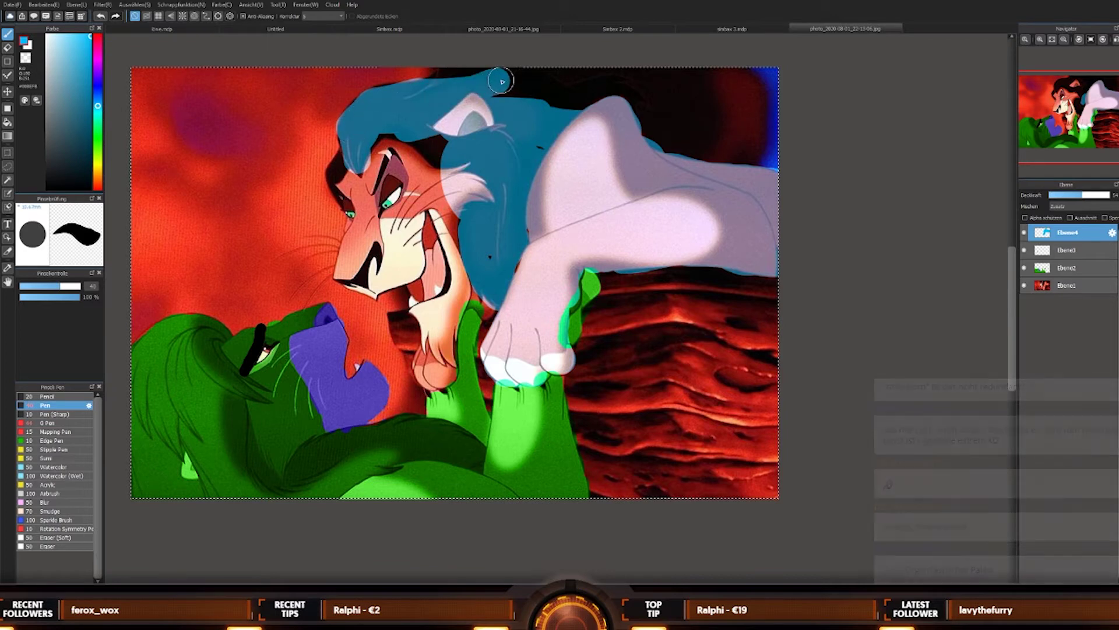
mouse_move(350, 131)
left_mouse_down()
mouse_move(460, 73)
mouse_move(608, 91)
left_mouse_up()
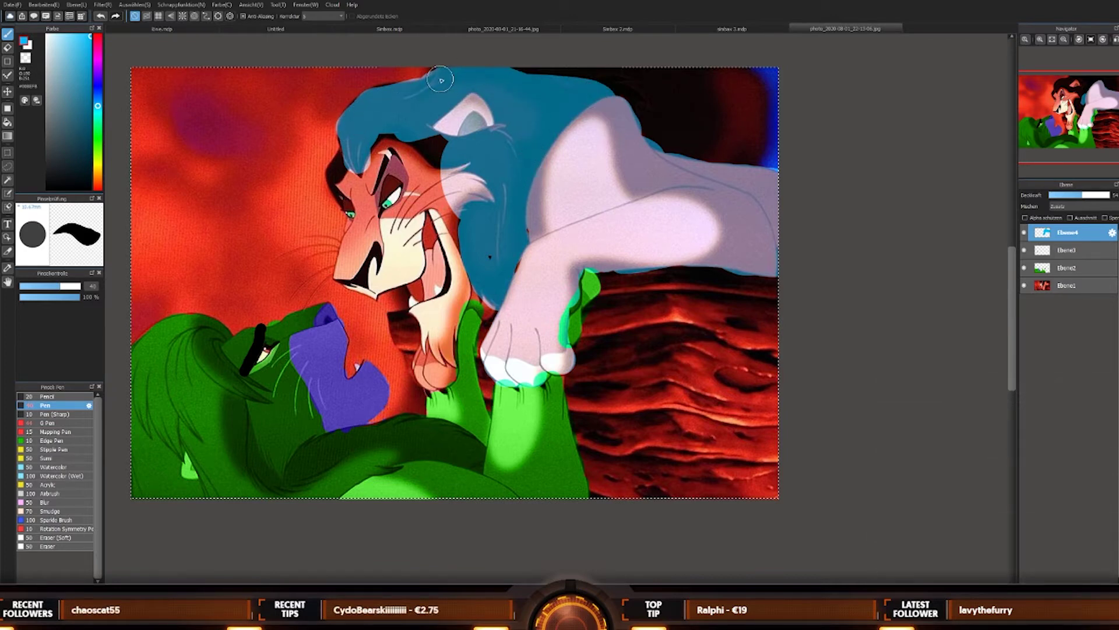
mouse_move(444, 78)
left_mouse_down()
mouse_move(580, 76)
mouse_move(608, 91)
mouse_move(637, 139)
mouse_move(610, 83)
left_mouse_up()
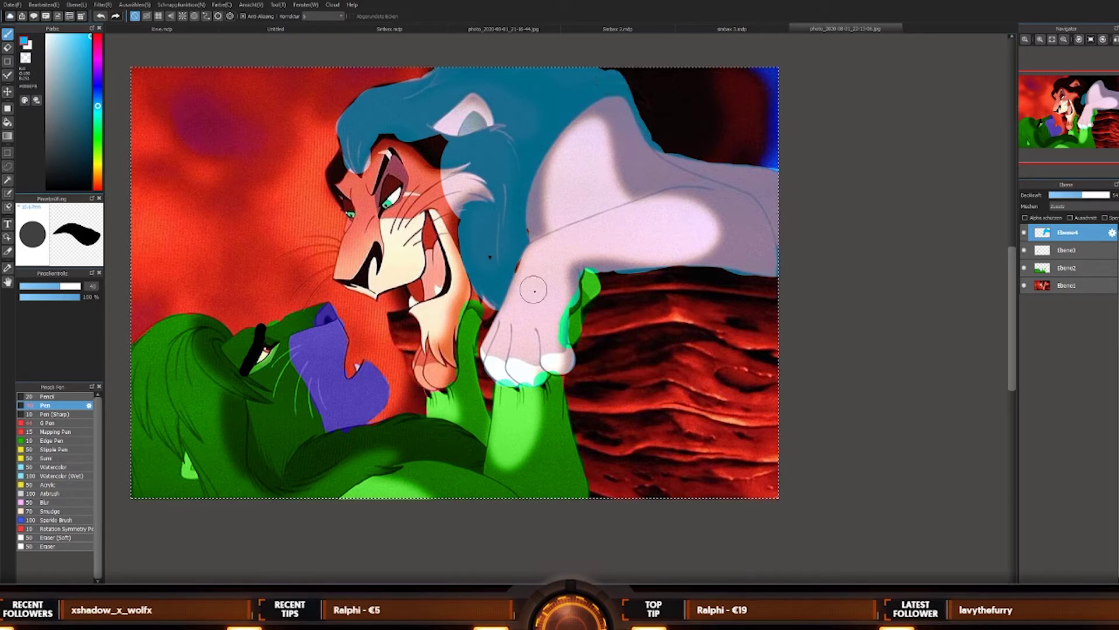
left_click(1087, 195)
left_click_drag(1087, 196, 1080, 195)
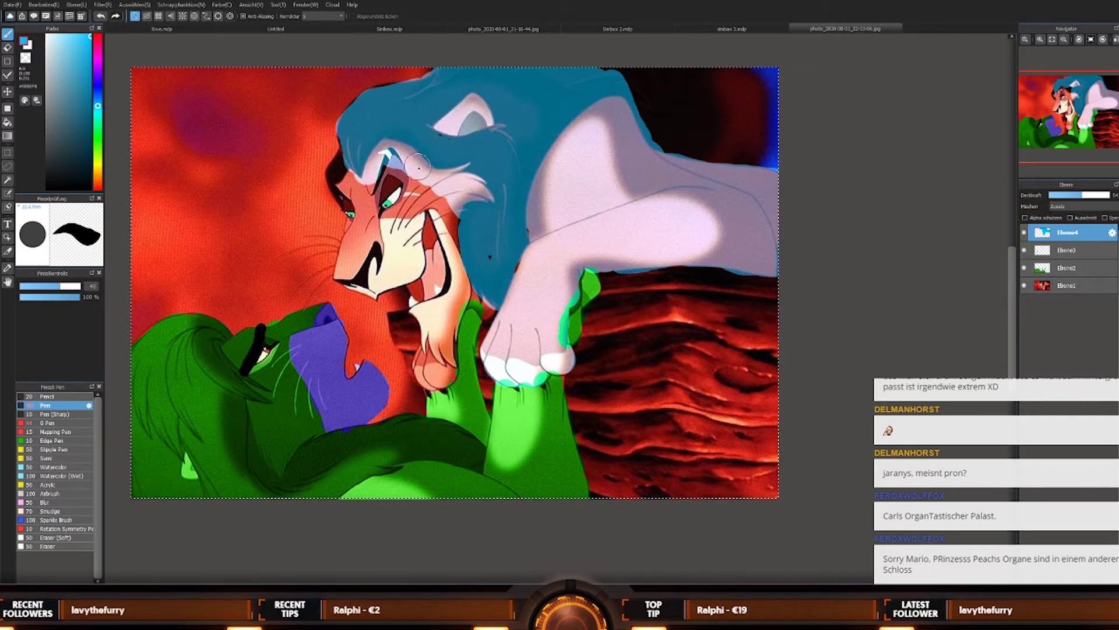
Step: Paint the upper lion's face, muzzle, chin beard and second front paw blue on the same layer
mouse_move(378, 185)
left_mouse_down()
mouse_move(439, 176)
mouse_move(401, 226)
mouse_move(429, 195)
mouse_move(466, 239)
mouse_move(459, 219)
mouse_move(446, 210)
mouse_move(464, 263)
mouse_move(442, 368)
left_mouse_up()
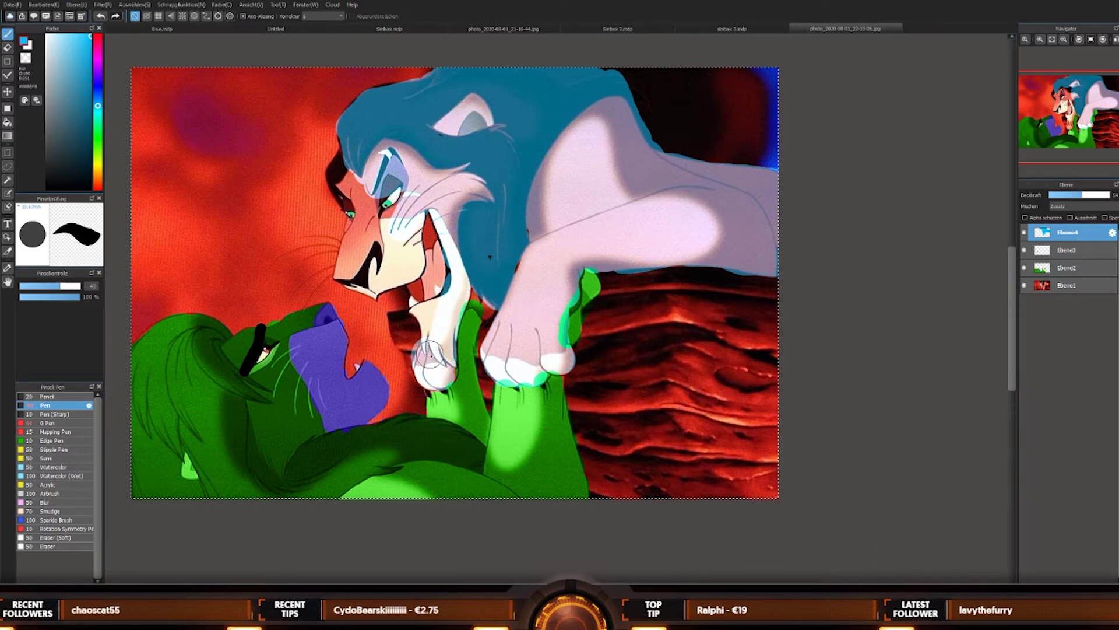
key("ctrl+z")
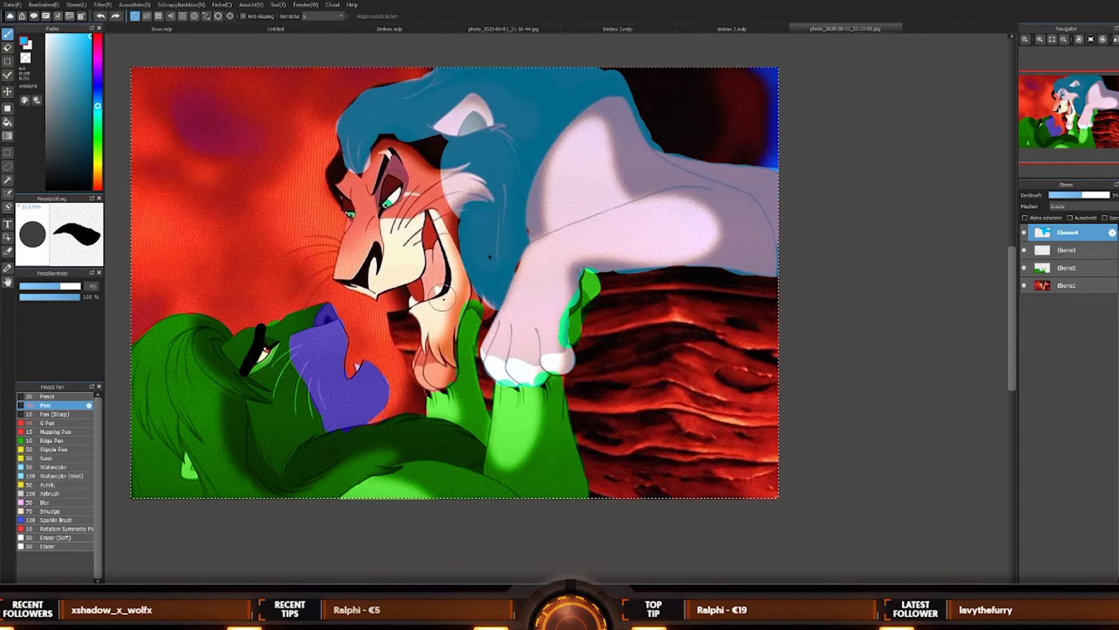
key("ctrl+y")
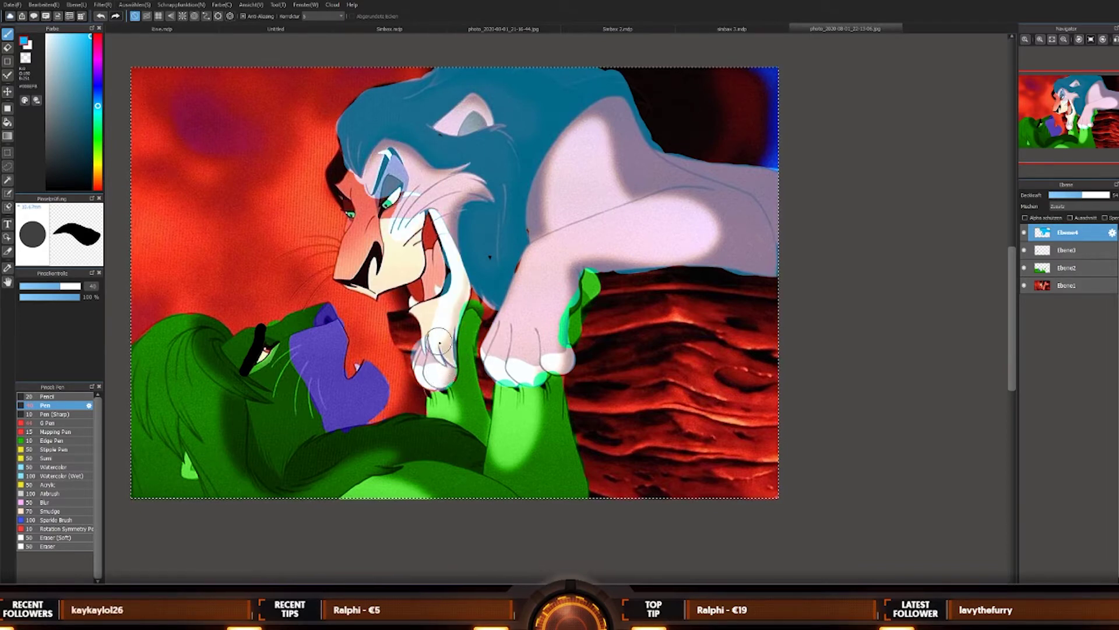
mouse_move(439, 342)
left_mouse_down()
mouse_move(426, 316)
mouse_move(497, 312)
mouse_move(444, 236)
mouse_move(401, 233)
mouse_move(404, 262)
mouse_move(375, 279)
mouse_move(357, 252)
mouse_move(366, 211)
mouse_move(357, 178)
mouse_move(346, 181)
mouse_move(352, 157)
mouse_move(340, 173)
mouse_move(366, 100)
left_mouse_up()
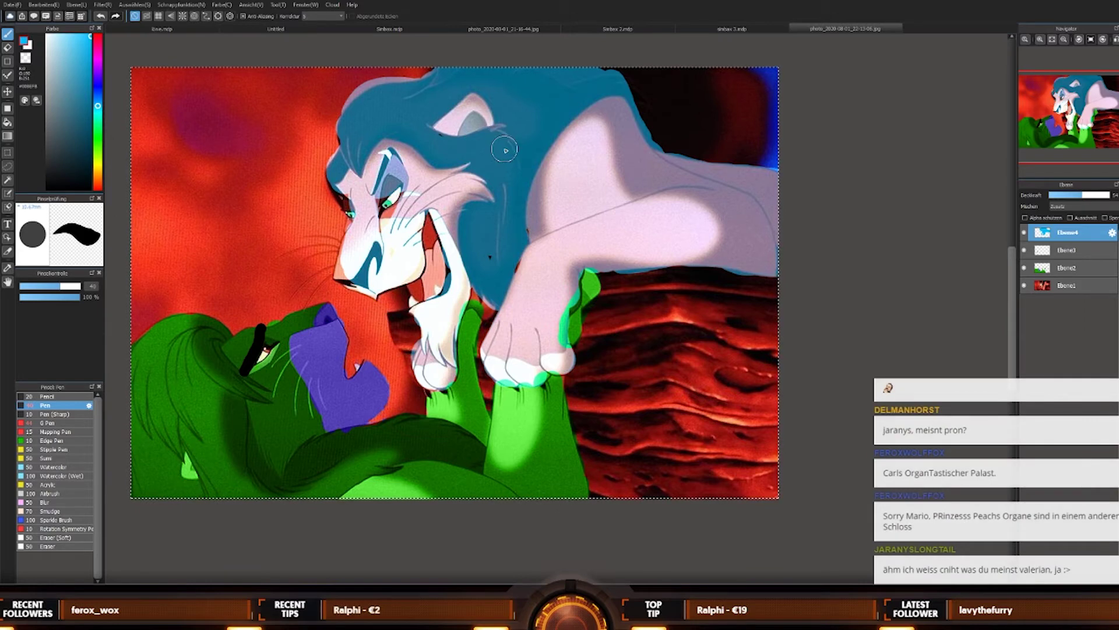
key("ctrl+z")
key("ctrl+a")
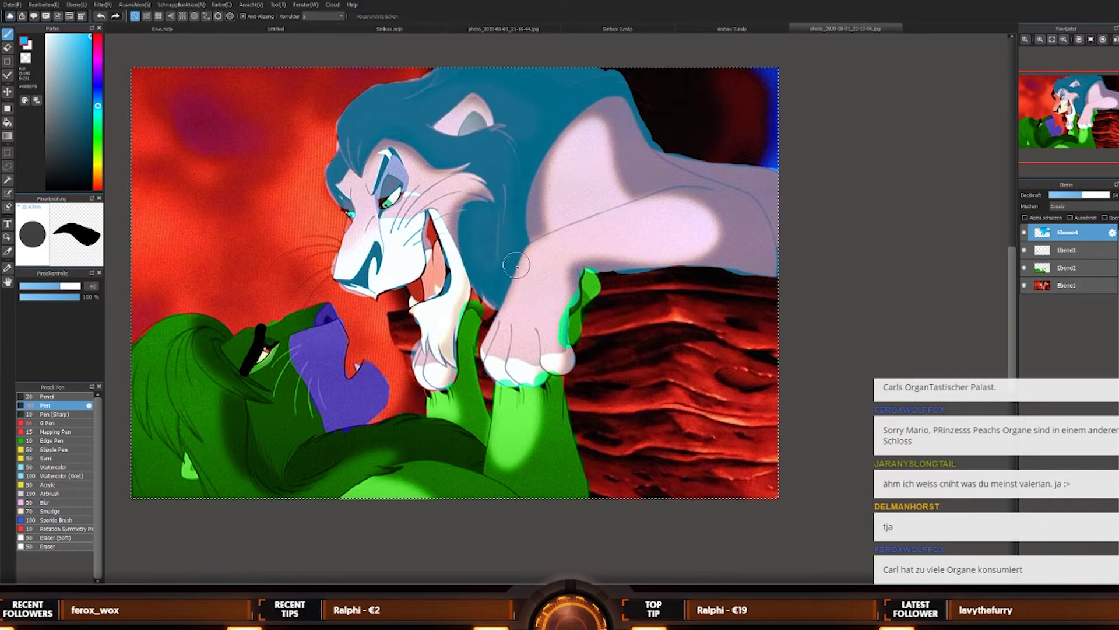
Step: Pick a darker blue and add a new clipping layer above the blue paint layer
scroll(496, 266, "down", 3)
scroll(545, 203, "up", 3)
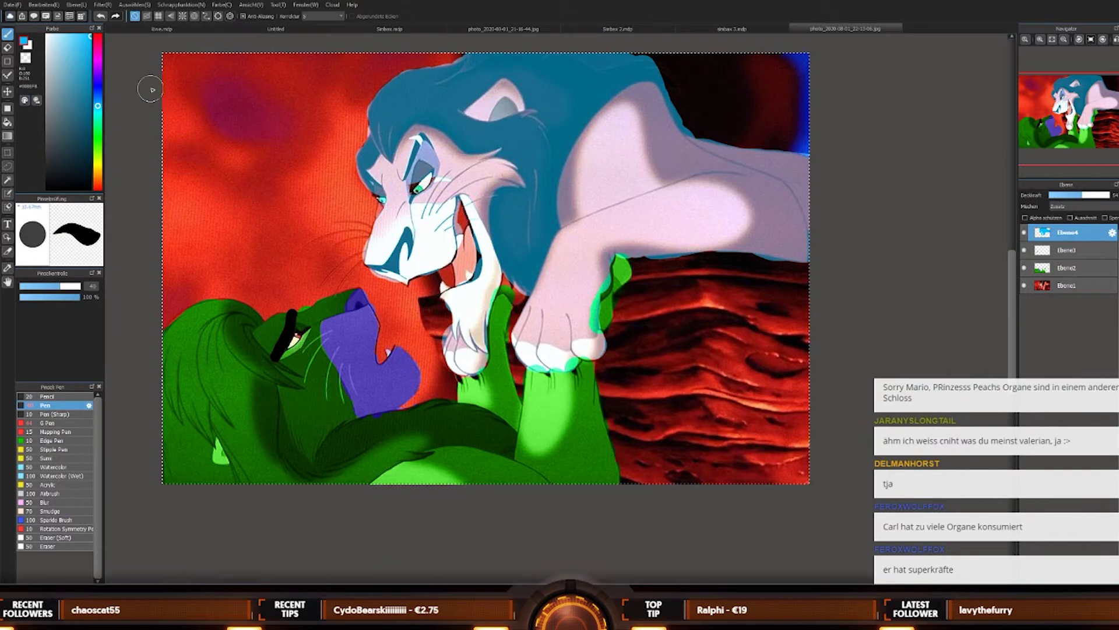
scroll(201, 107, "down", 2)
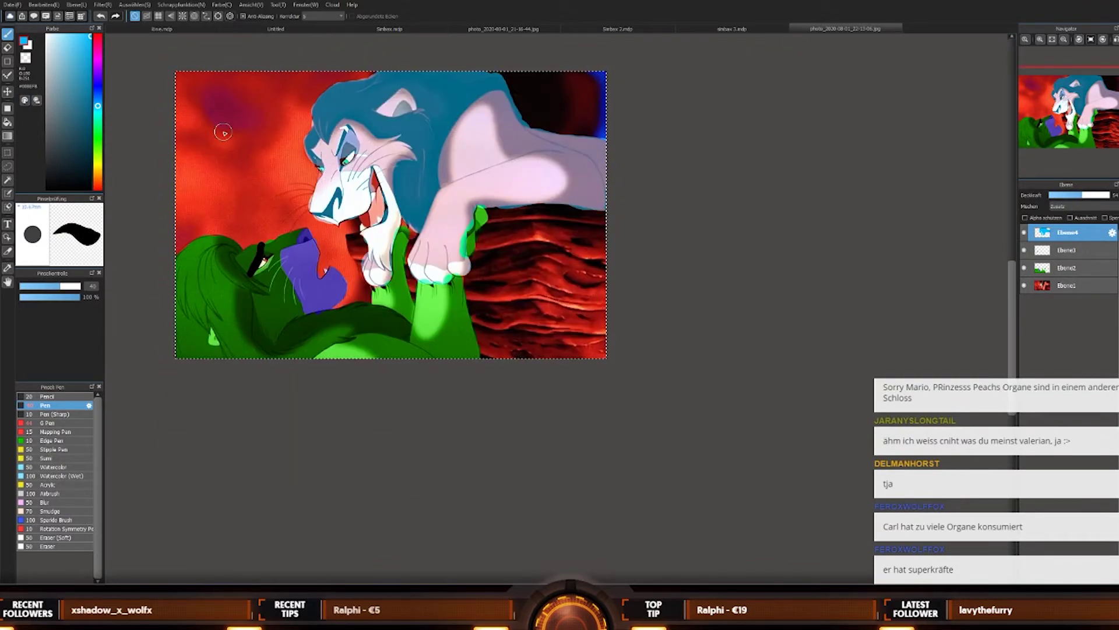
scroll(223, 133, "up", 2)
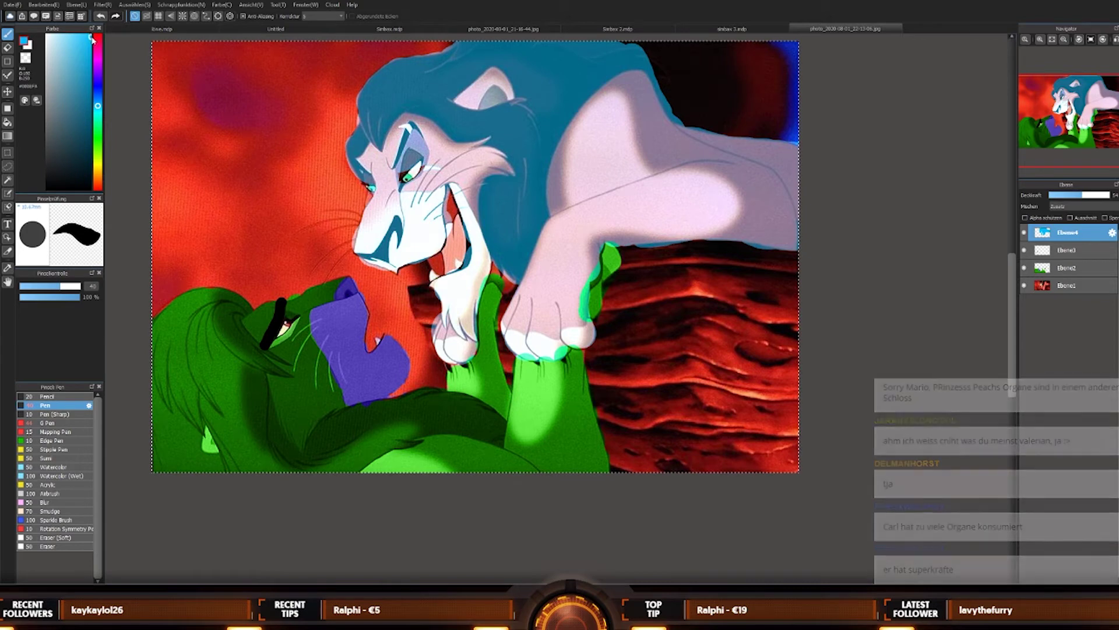
left_click(90, 92)
left_click_drag(89, 92, 88, 100)
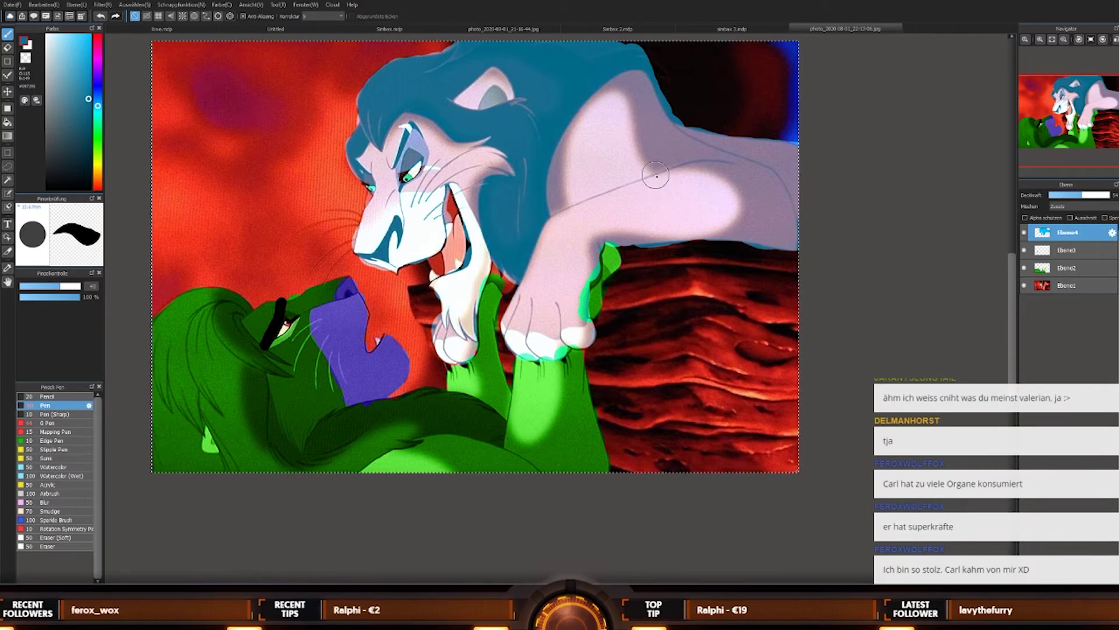
scroll(484, 198, "down", 5)
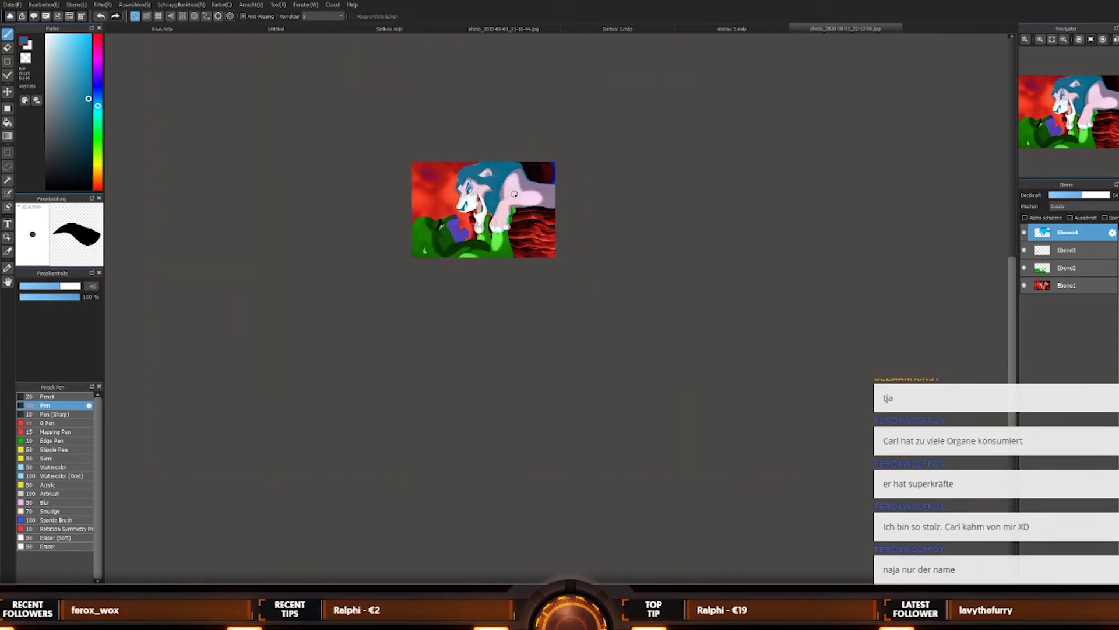
scroll(495, 169, "up", 6)
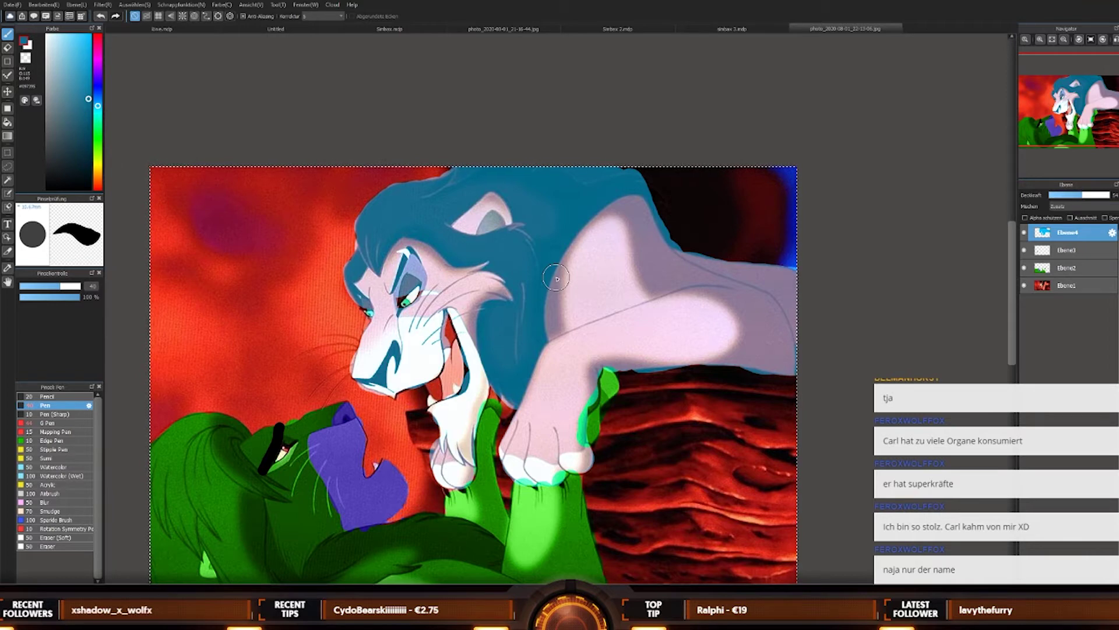
left_click(1076, 219)
left_click(1077, 220)
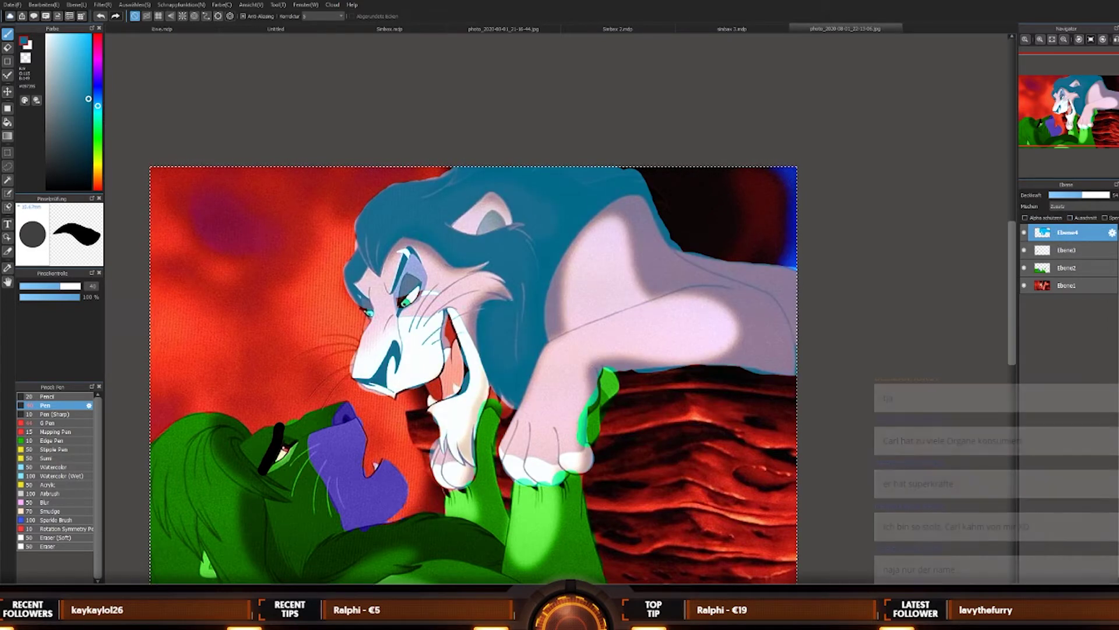
key("ctrl+shift+n")
left_click(1070, 218)
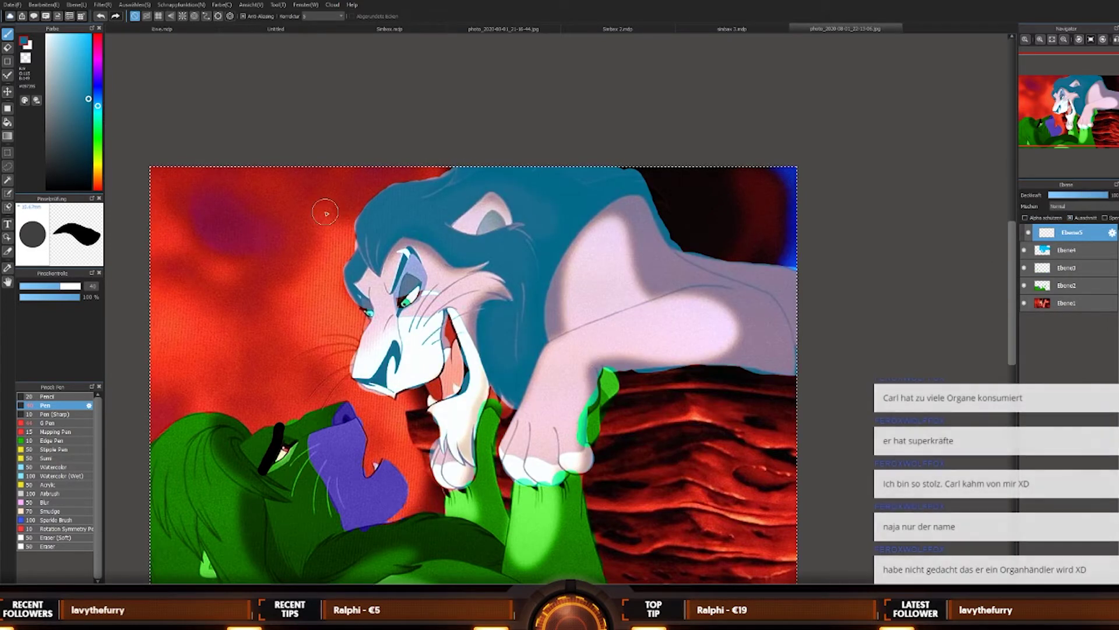
Step: Try covering the upper lion with the blue sampled from its mane, using an enlarged Pen brush on the clipping layer
left_click(8, 123)
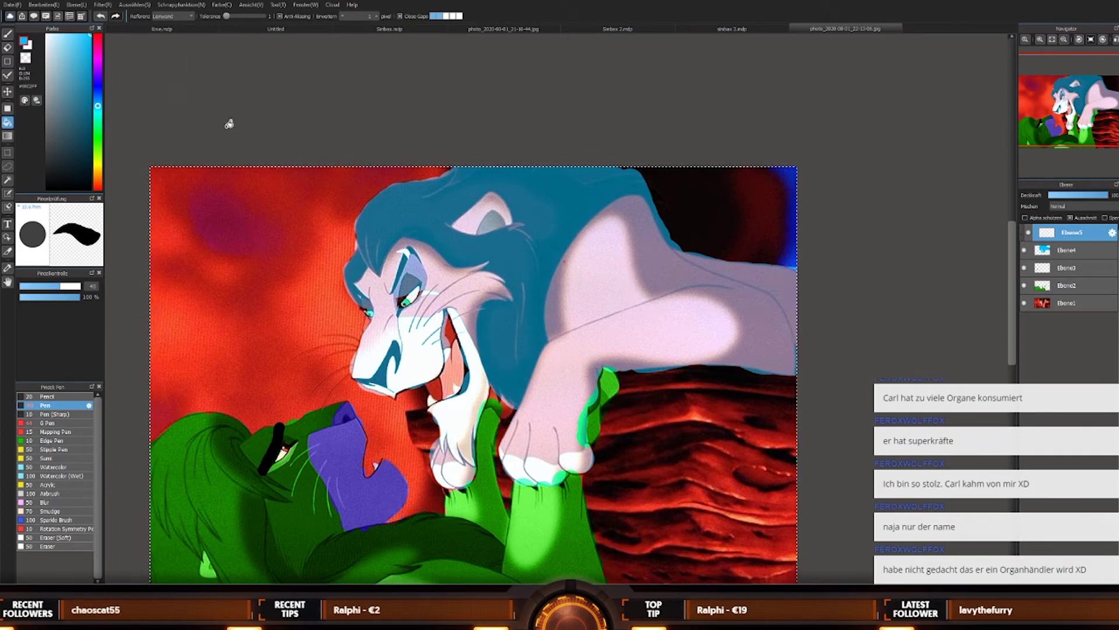
key("ctrl+d")
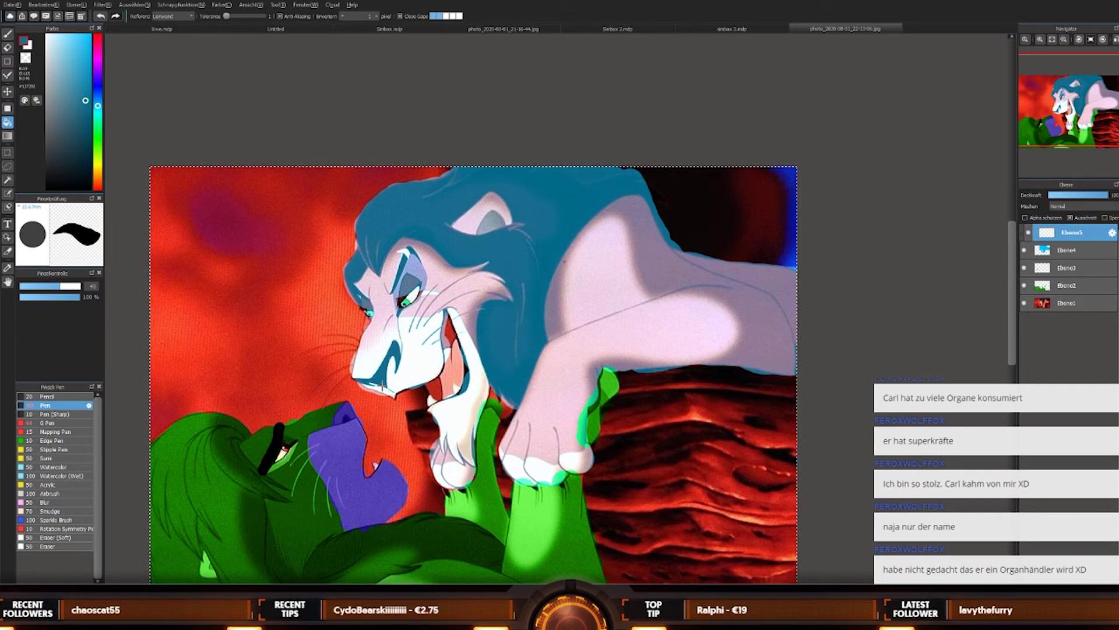
left_click(375, 322, "alt")
left_click(442, 211, "alt")
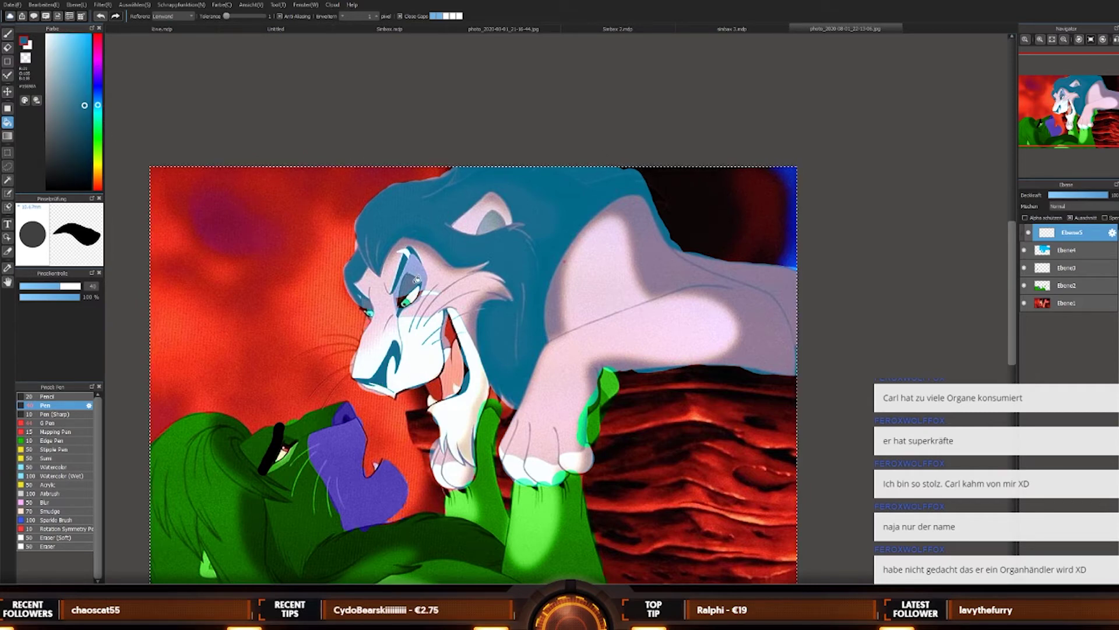
left_click(426, 226, "alt")
left_click(9, 35)
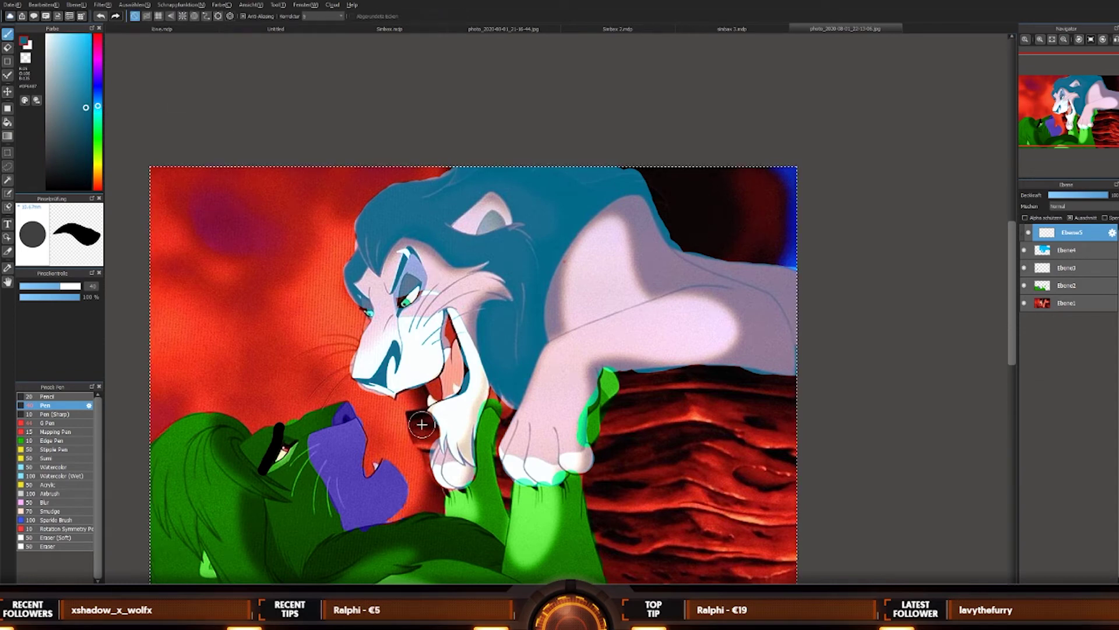
left_click(569, 317, "alt")
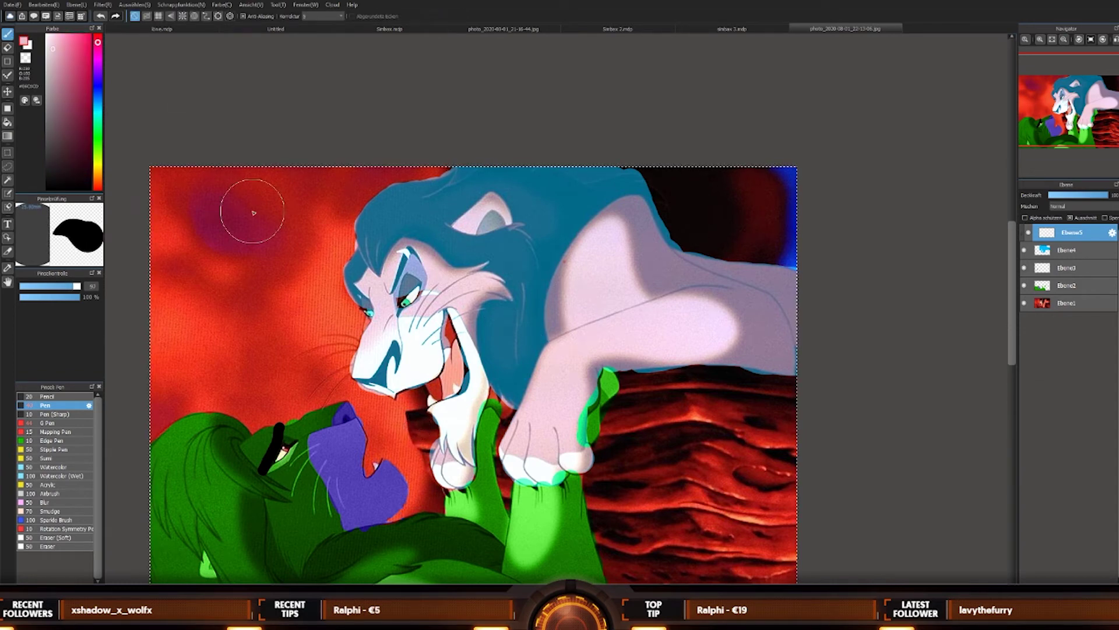
left_click(98, 113)
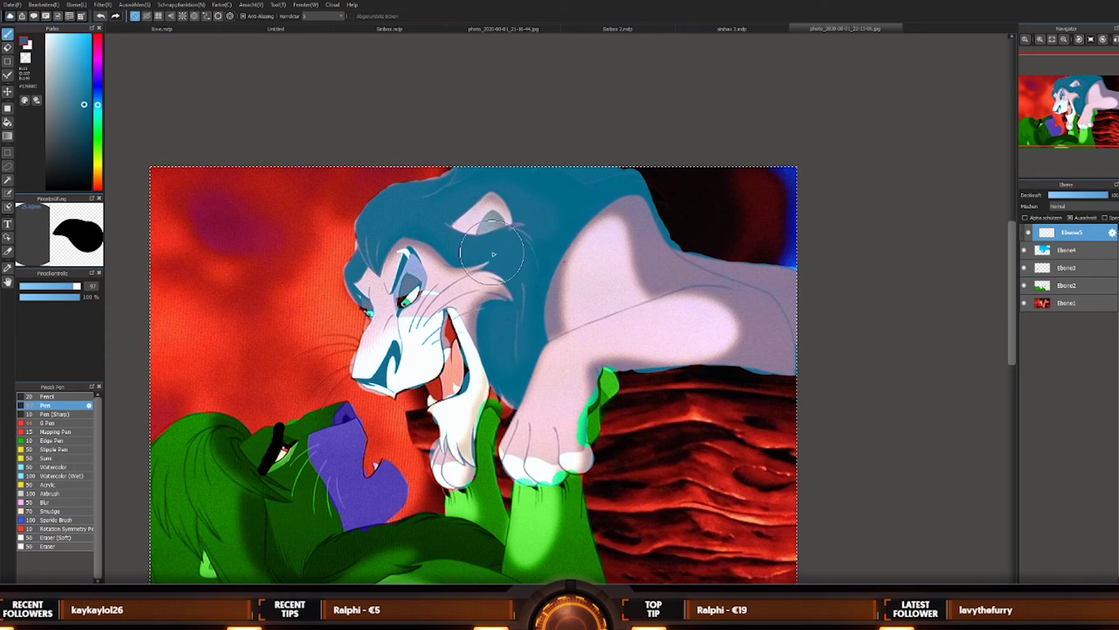
left_click(475, 269, "alt")
mouse_move(587, 268)
left_mouse_down()
mouse_move(558, 250)
mouse_move(655, 287)
mouse_move(549, 245)
mouse_move(603, 272)
mouse_move(420, 248)
mouse_move(492, 234)
mouse_move(600, 259)
mouse_move(580, 262)
mouse_move(413, 194)
mouse_move(454, 218)
mouse_move(614, 196)
mouse_move(534, 180)
mouse_move(571, 169)
mouse_move(590, 248)
mouse_move(696, 217)
mouse_move(757, 364)
mouse_move(577, 374)
mouse_move(321, 437)
mouse_move(239, 479)
mouse_move(309, 420)
mouse_move(276, 331)
mouse_move(412, 314)
mouse_move(486, 431)
mouse_move(449, 454)
mouse_move(474, 427)
mouse_move(549, 447)
mouse_move(514, 428)
mouse_move(513, 414)
mouse_move(454, 421)
mouse_move(505, 431)
mouse_move(676, 352)
mouse_move(710, 358)
mouse_move(709, 331)
mouse_move(470, 293)
mouse_move(417, 271)
left_mouse_up()
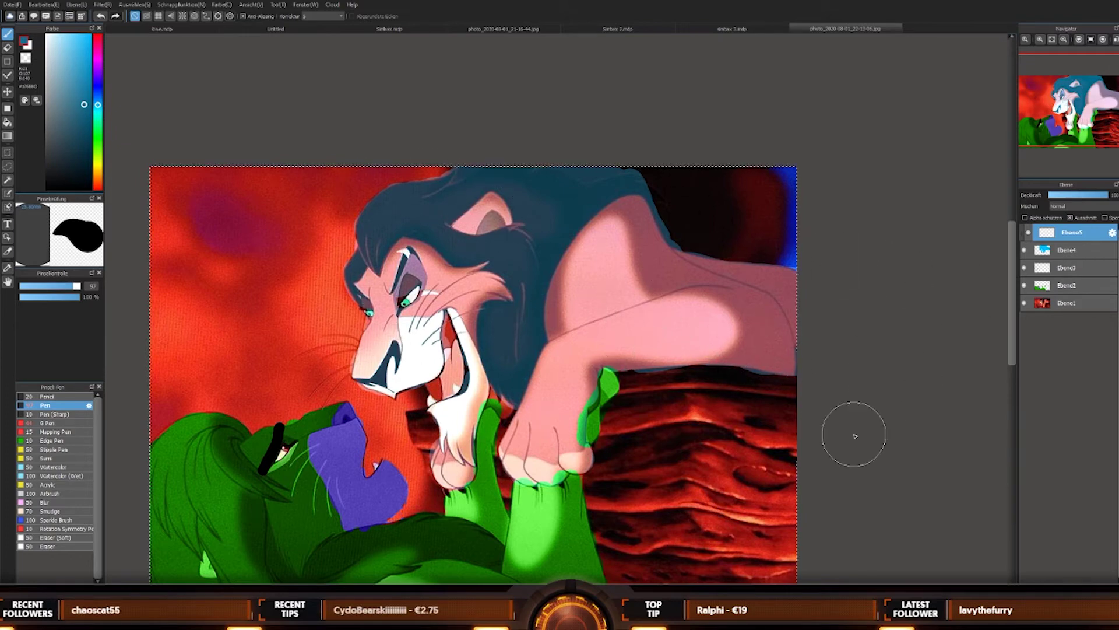
Step: Remove the blue strokes from the clipping layer
key("ctrl+a")
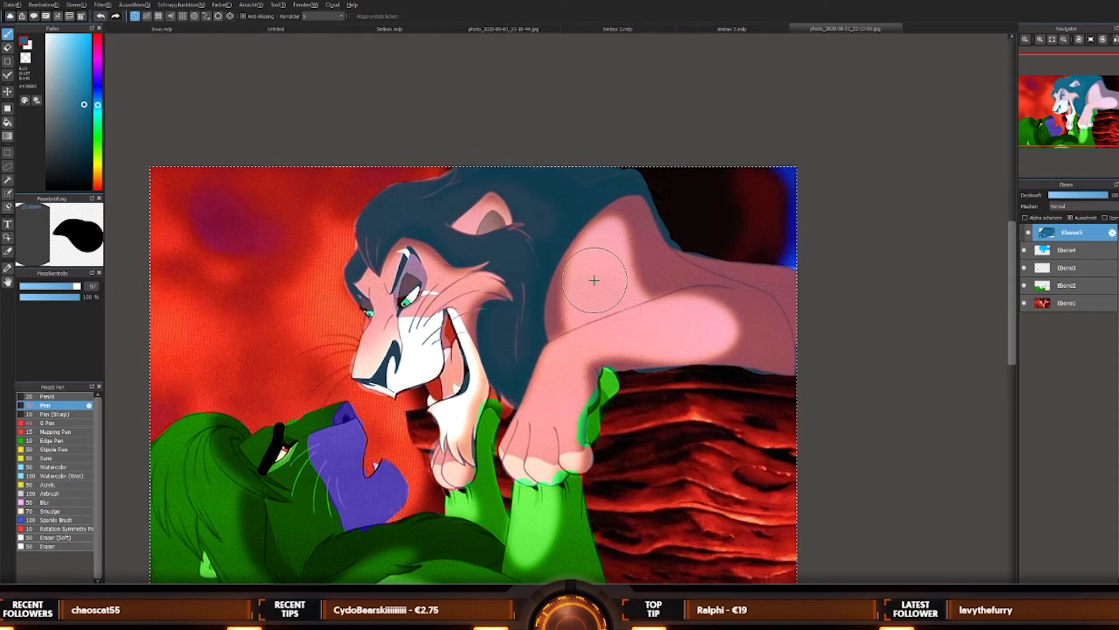
key("Delete")
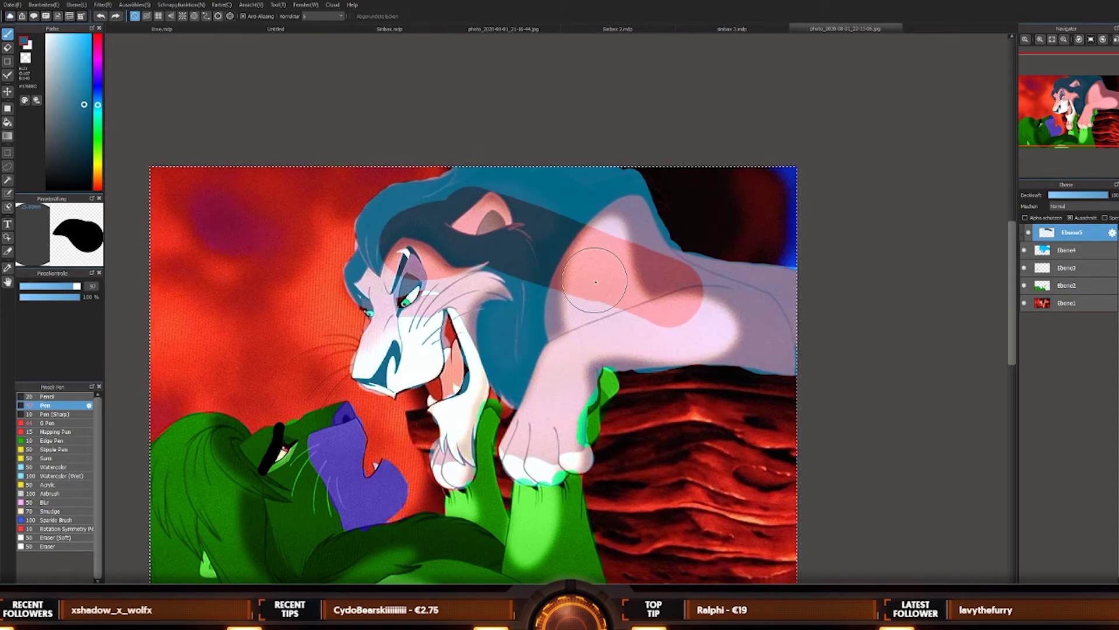
key("Delete")
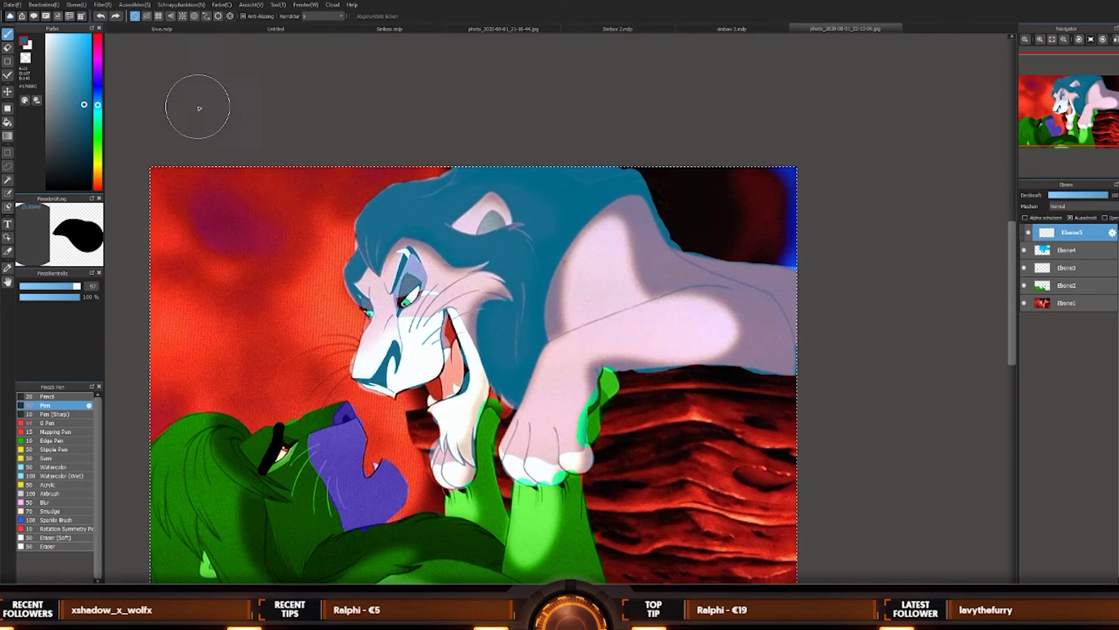
Step: Set the clipping layer to the additive blend mode and paint a darker blue band across the upper lion's neck and shoulder
scroll(1083, 207, "down", 1)
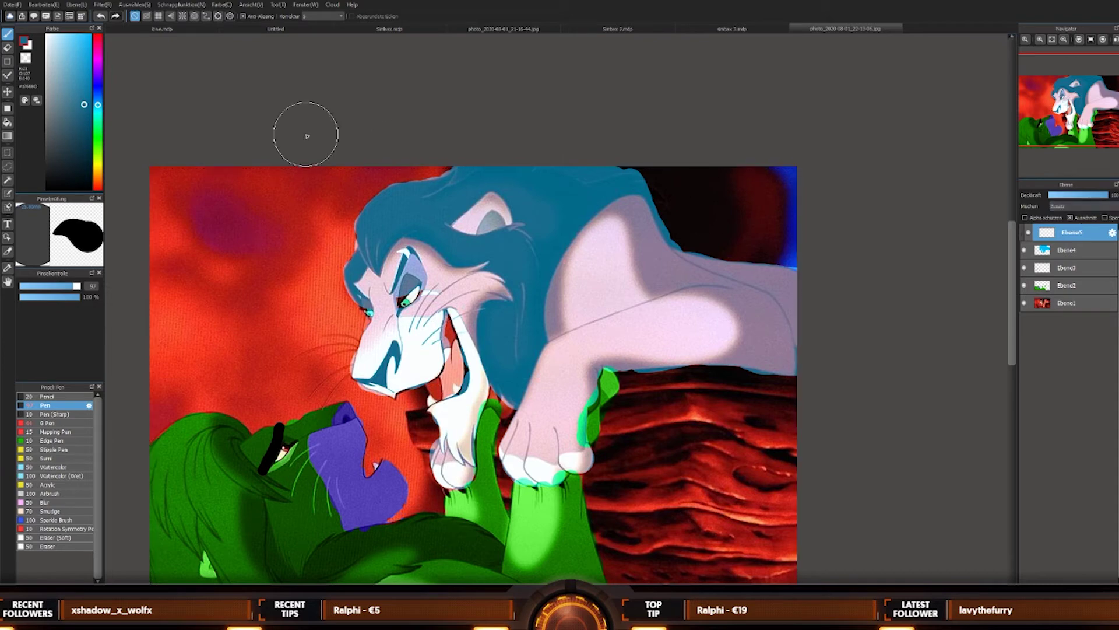
left_click(90, 127)
mouse_move(631, 302)
left_mouse_down()
mouse_move(717, 292)
mouse_move(455, 291)
mouse_move(723, 303)
left_mouse_up()
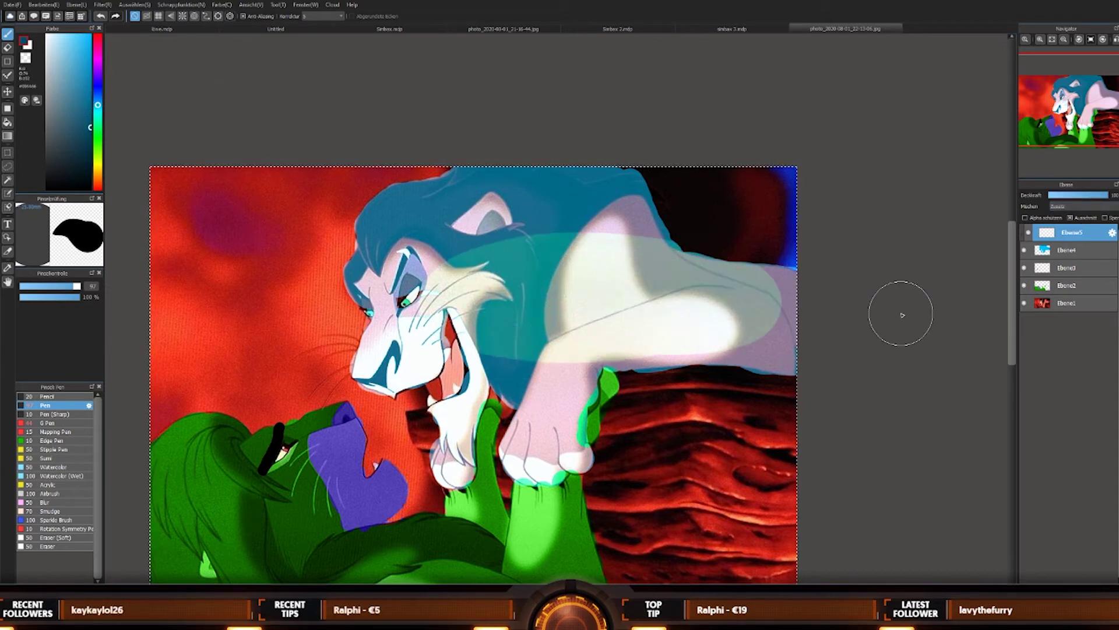
Step: Change the clipping layer's blend mode to Überlagerung and cover the rest of the upper lion with the dark blue
left_click(1070, 218)
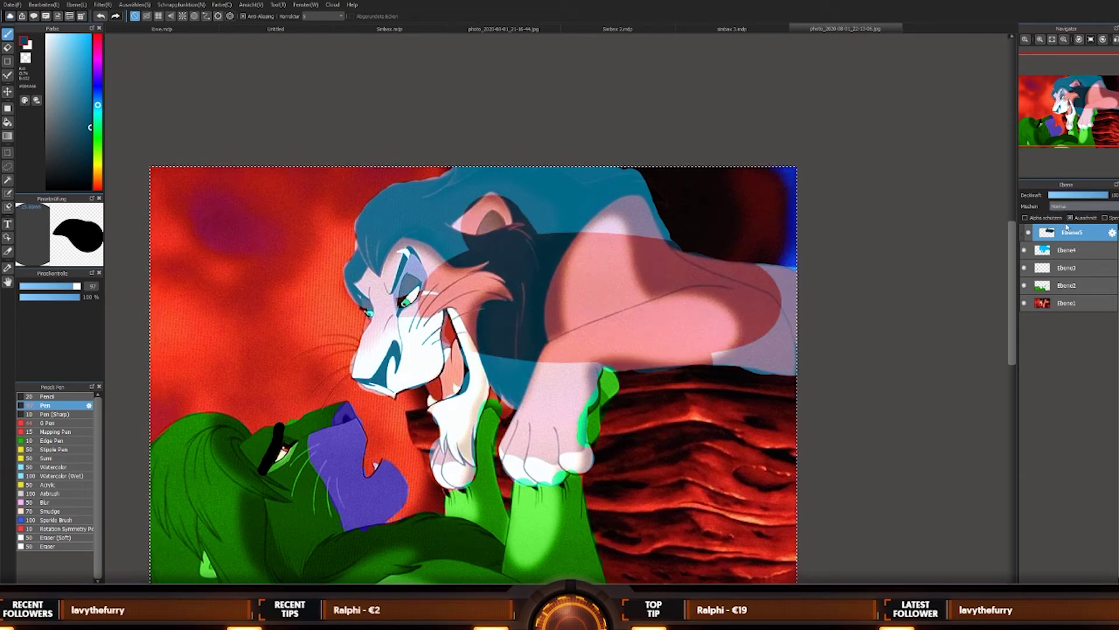
key("Down")
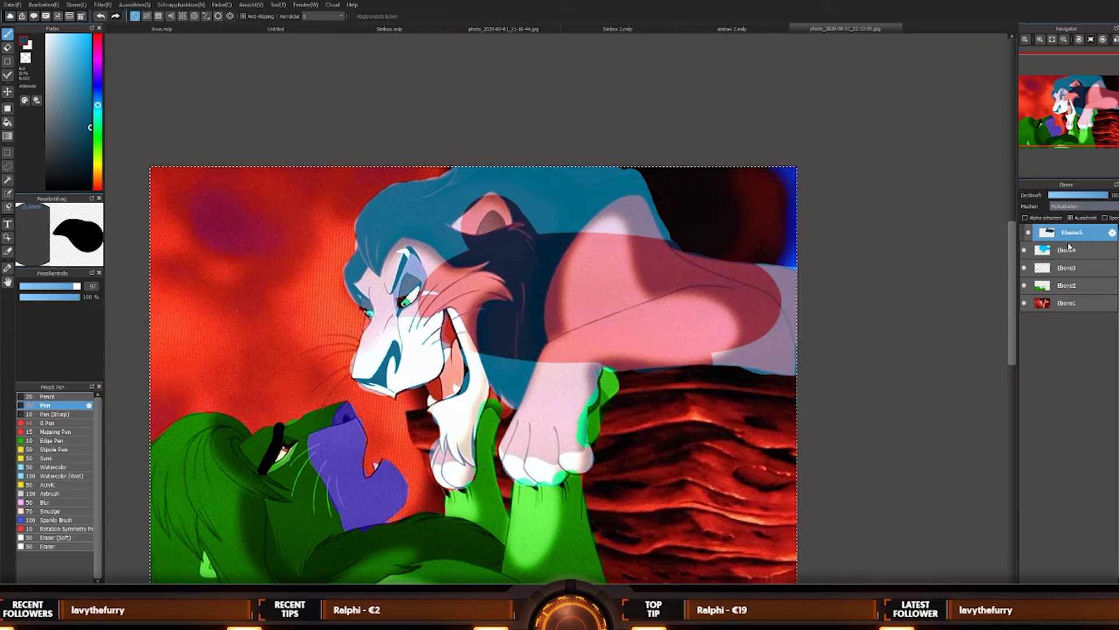
key("Down")
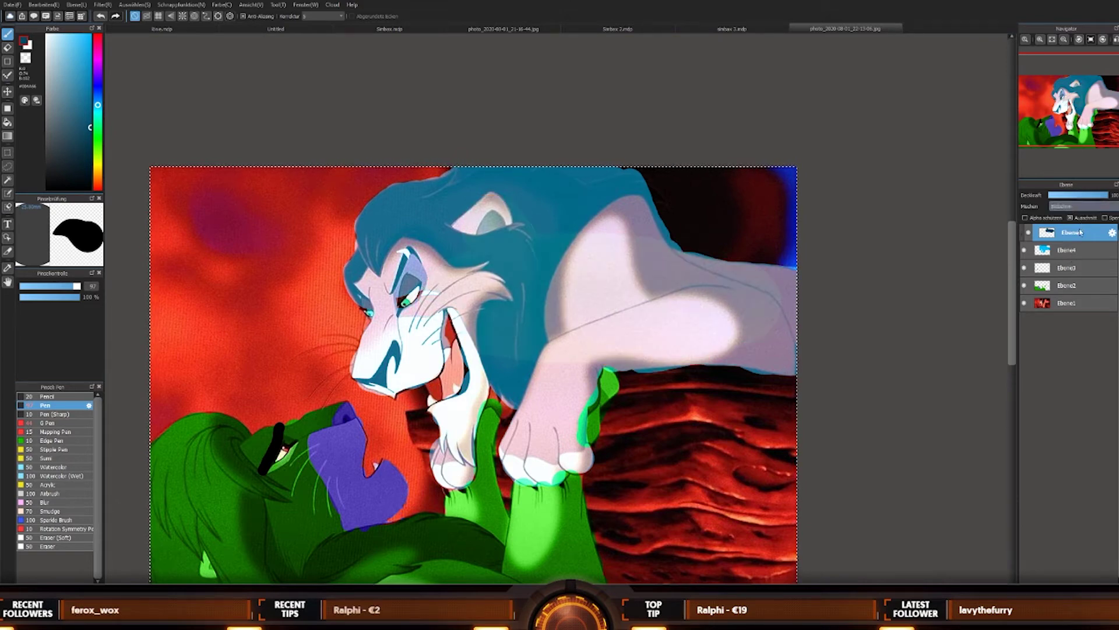
key("Down")
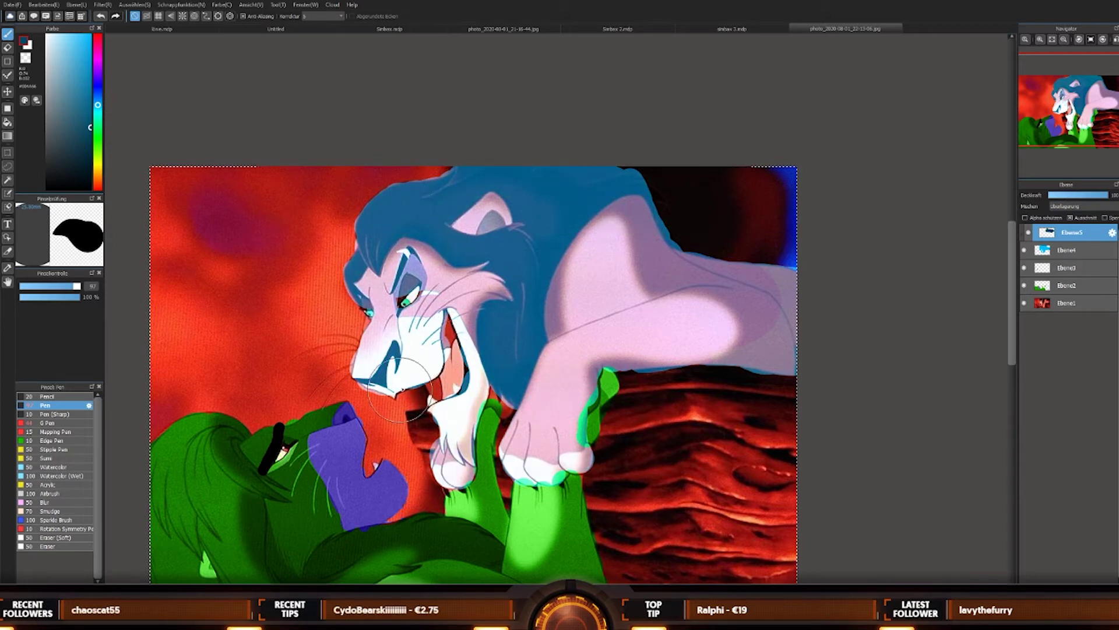
key("ctrl+d")
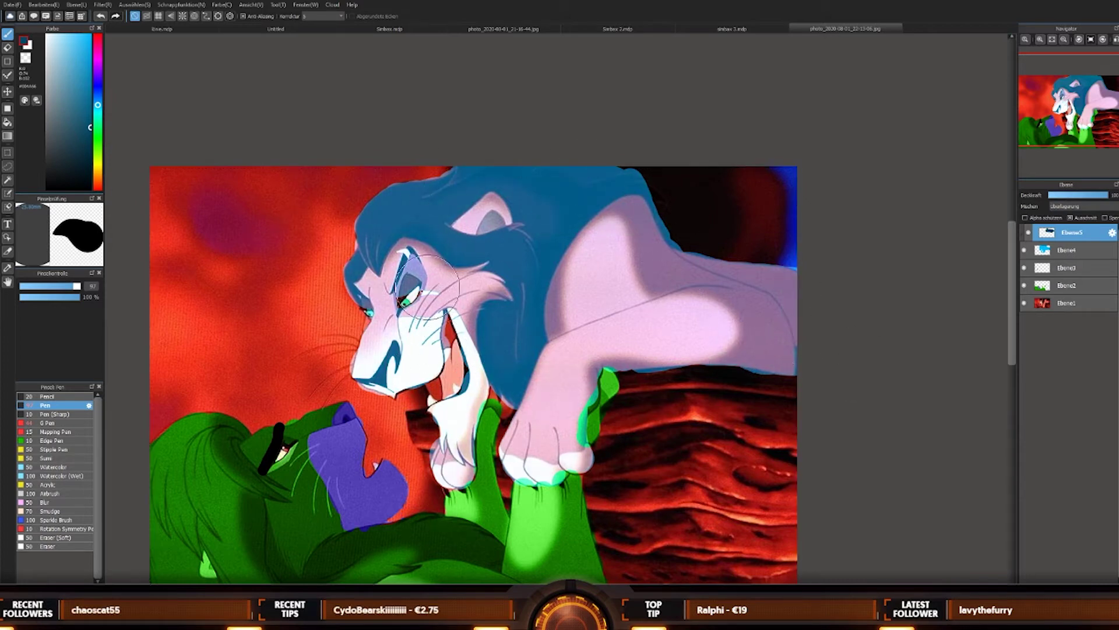
key("ctrl+a")
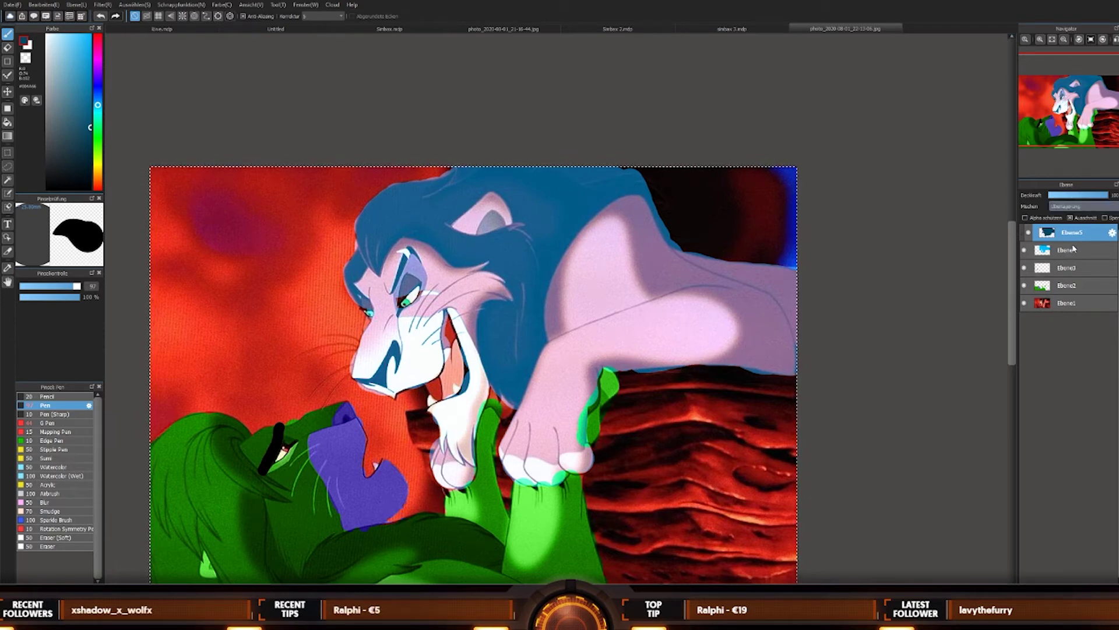
Step: Try alternative blend modes on the top clipping layer, including Hard Light, Soft Light, Hue and Color, and return it to Überlagerung
key("Up")
key("Up")
key("Up")
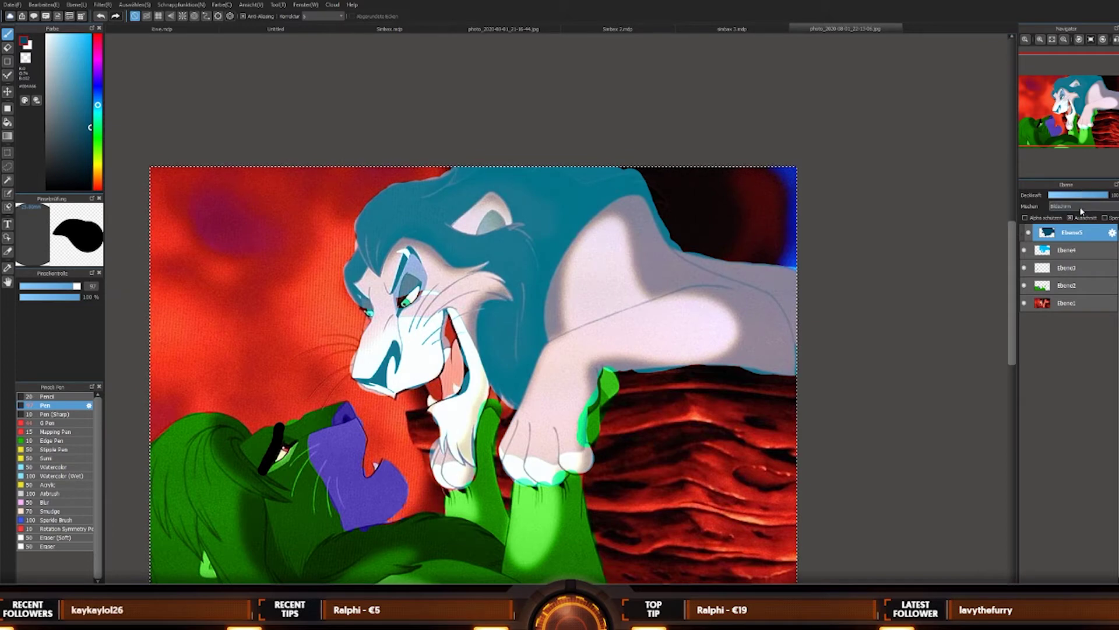
key("Down")
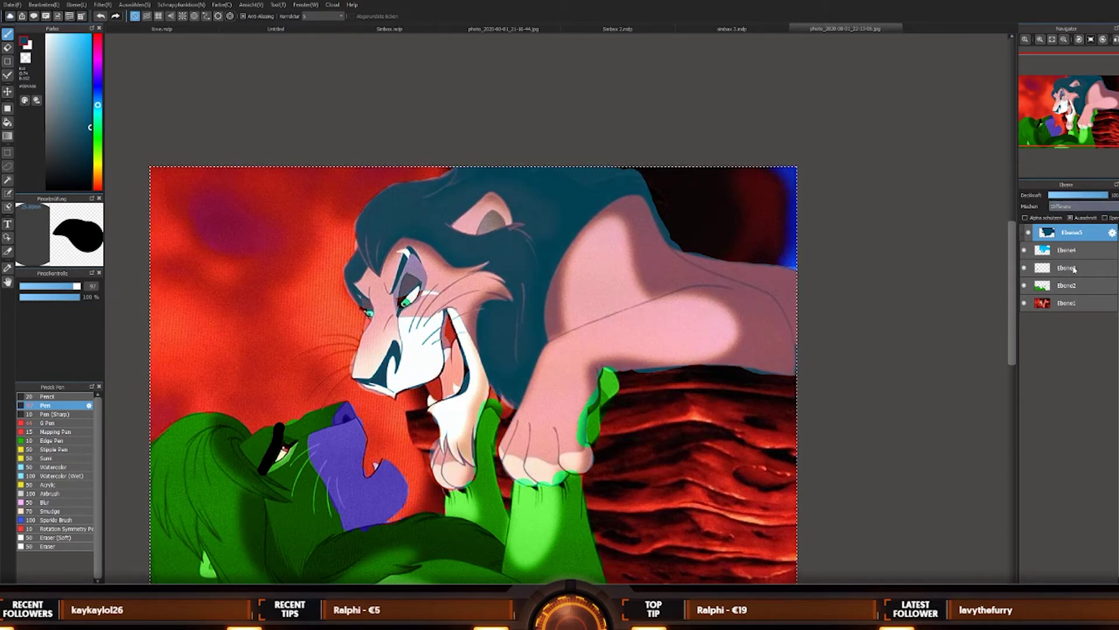
key("Down")
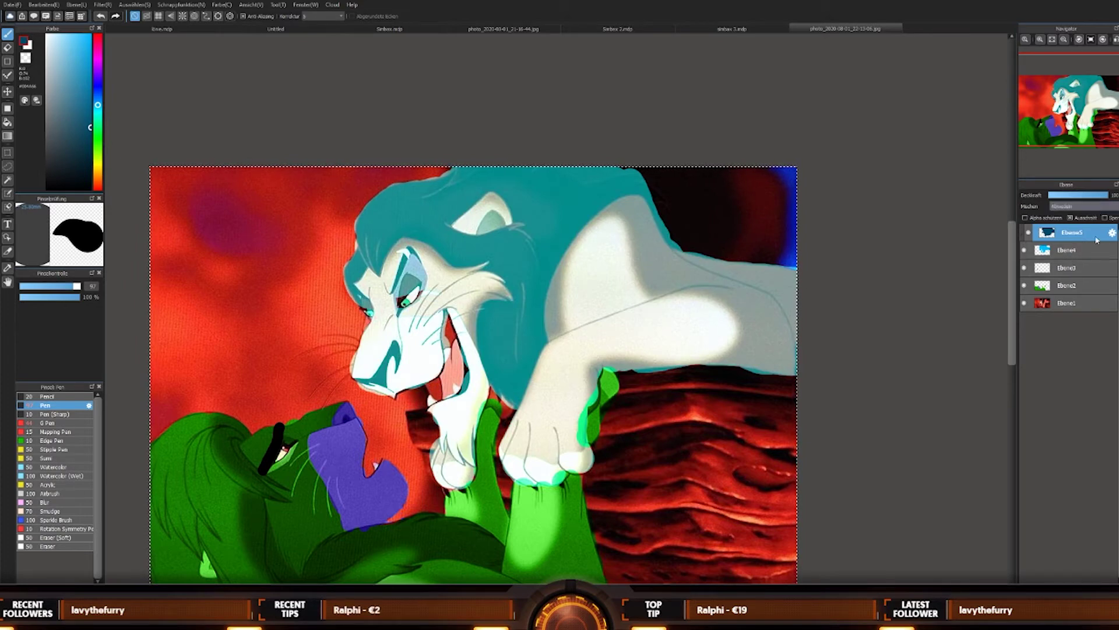
key("Down")
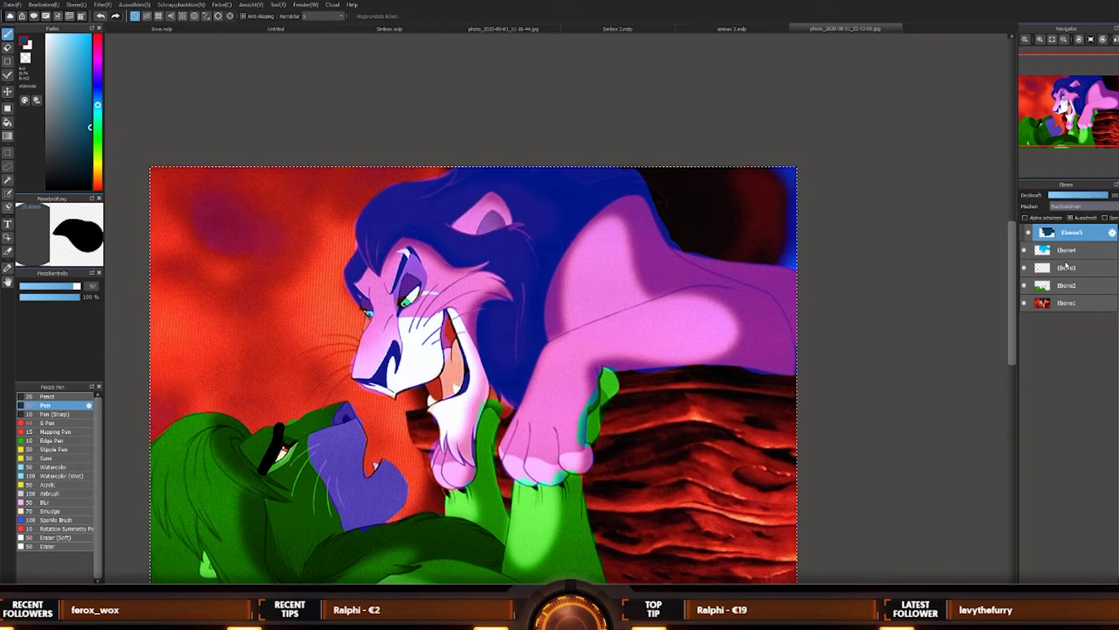
key("Up")
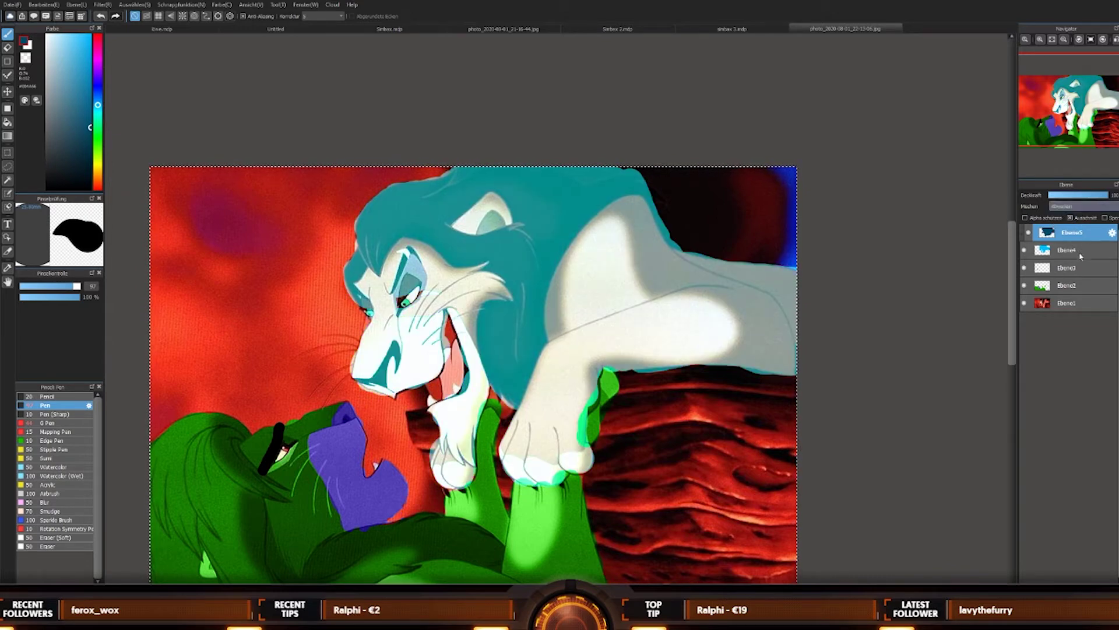
key("Down")
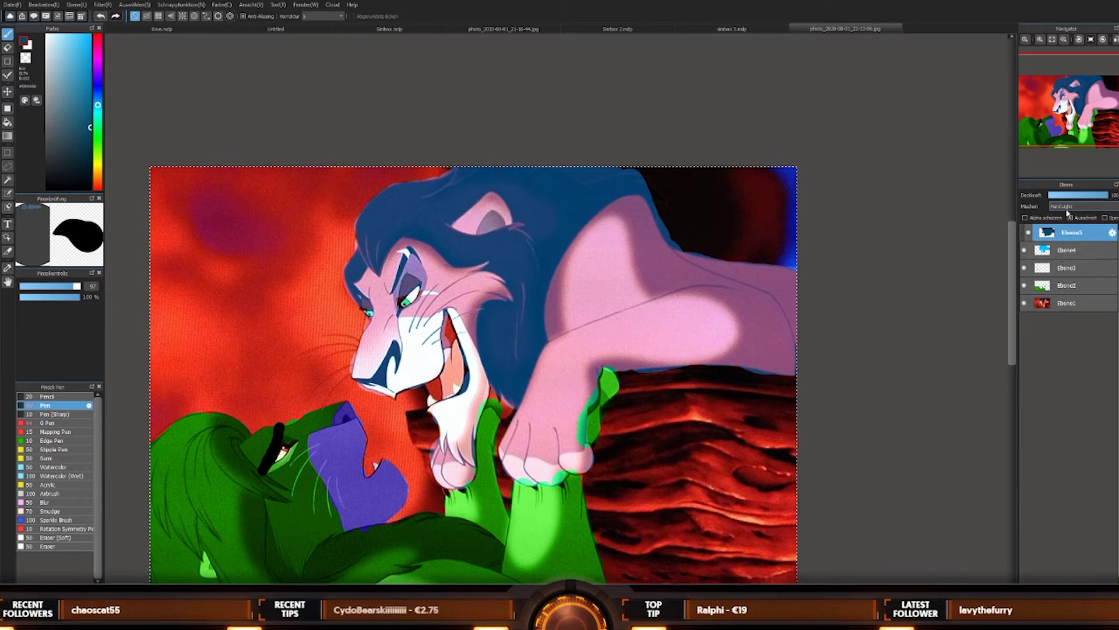
key("Down")
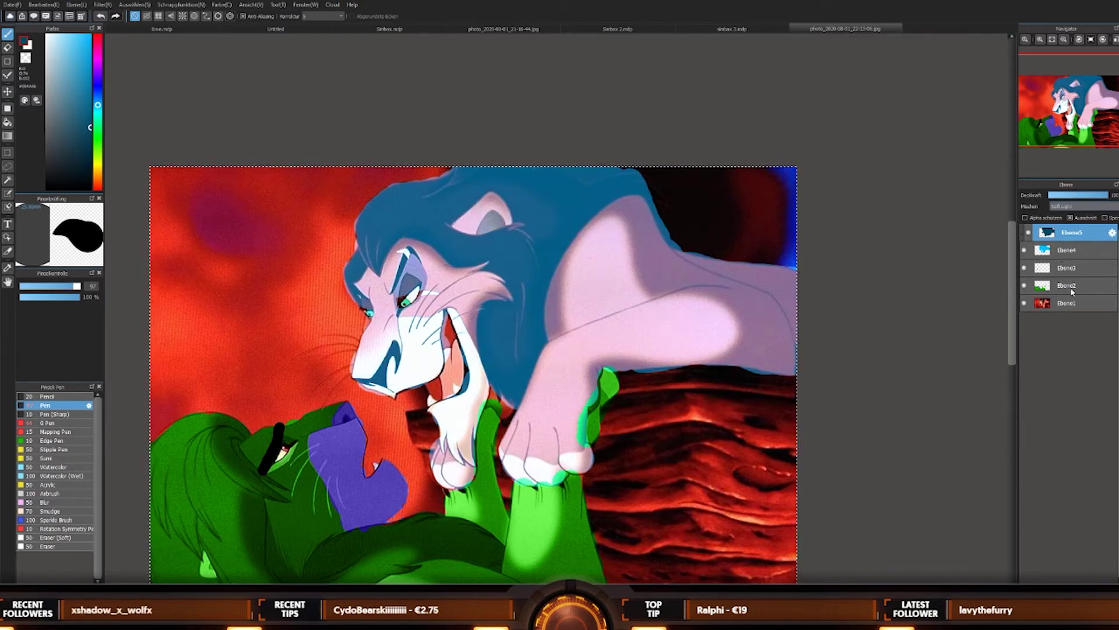
key("Down")
key("Down")
key("Down")
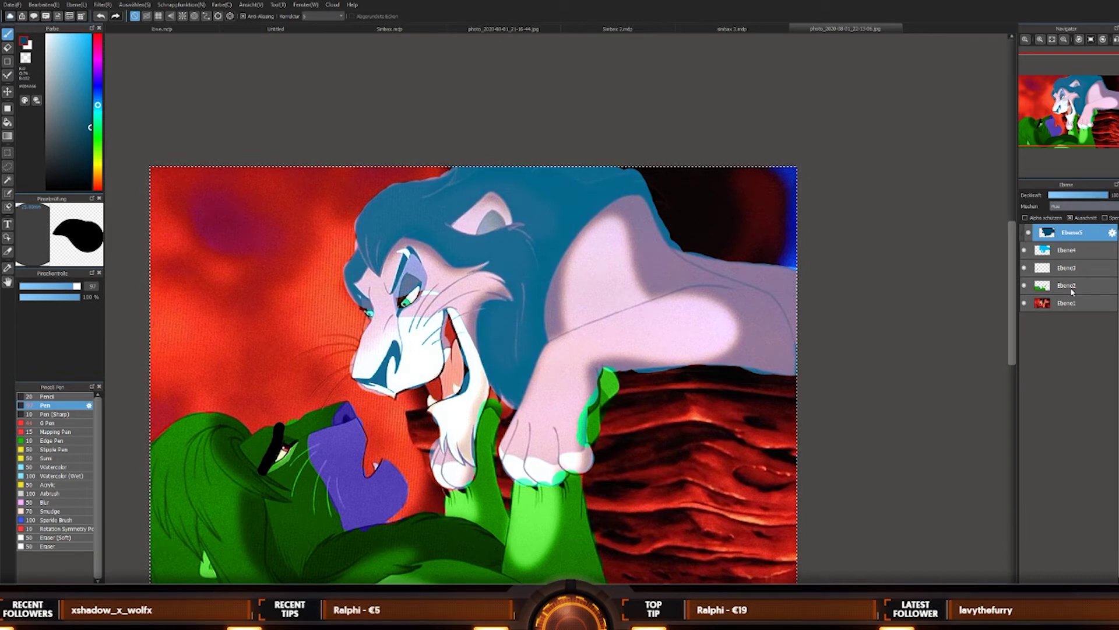
key("Down")
key("Up")
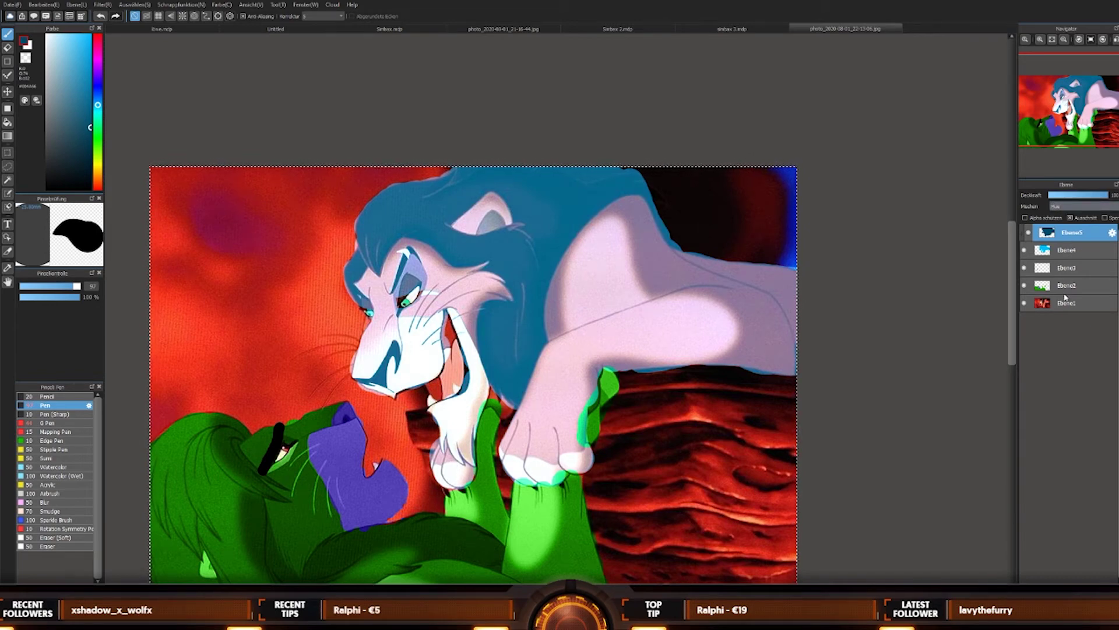
key("Down")
key("Down")
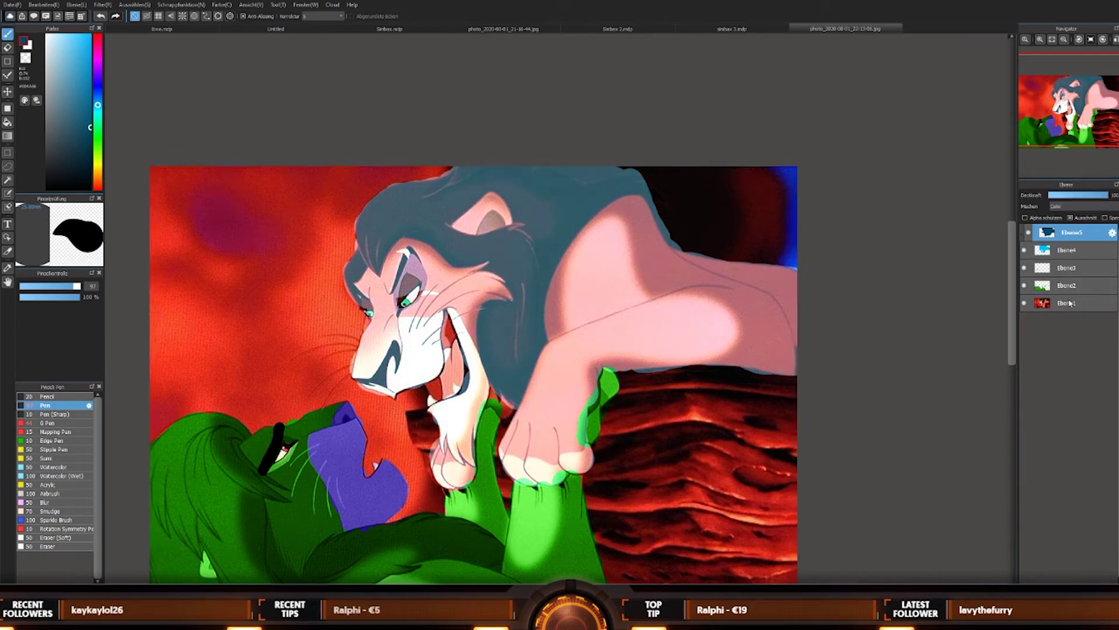
key("Down")
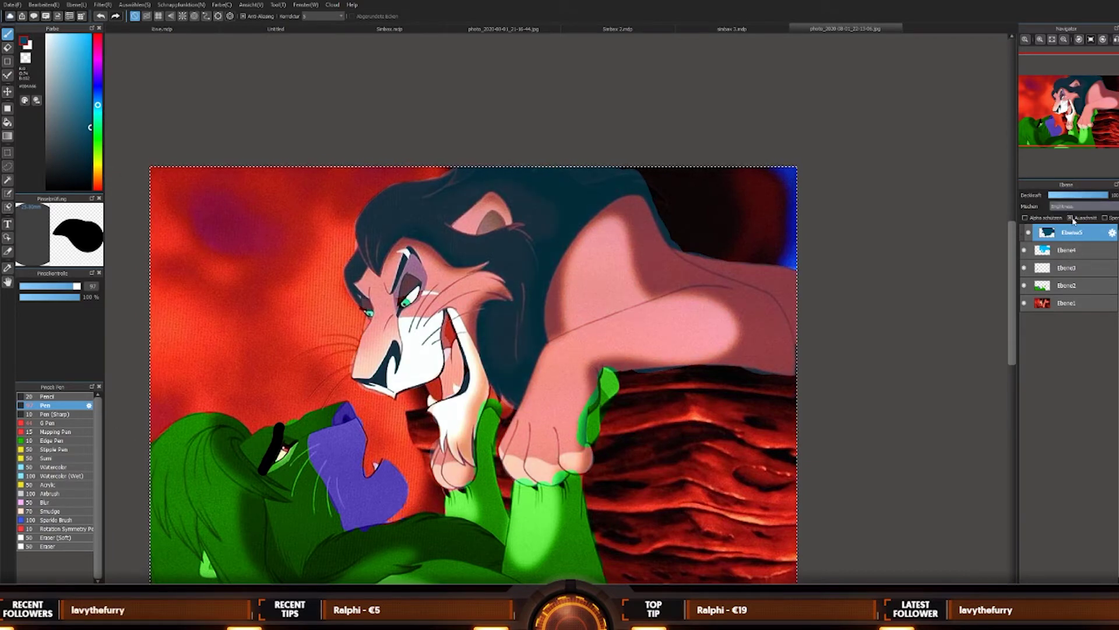
key("Down")
key("Down")
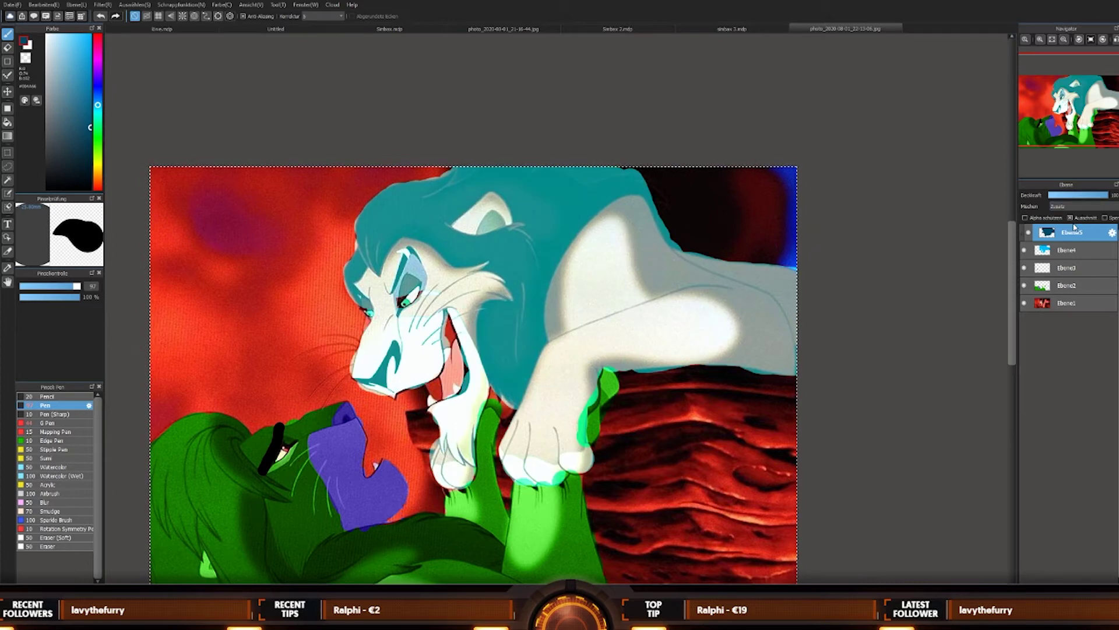
scroll(1075, 211, "up", 2)
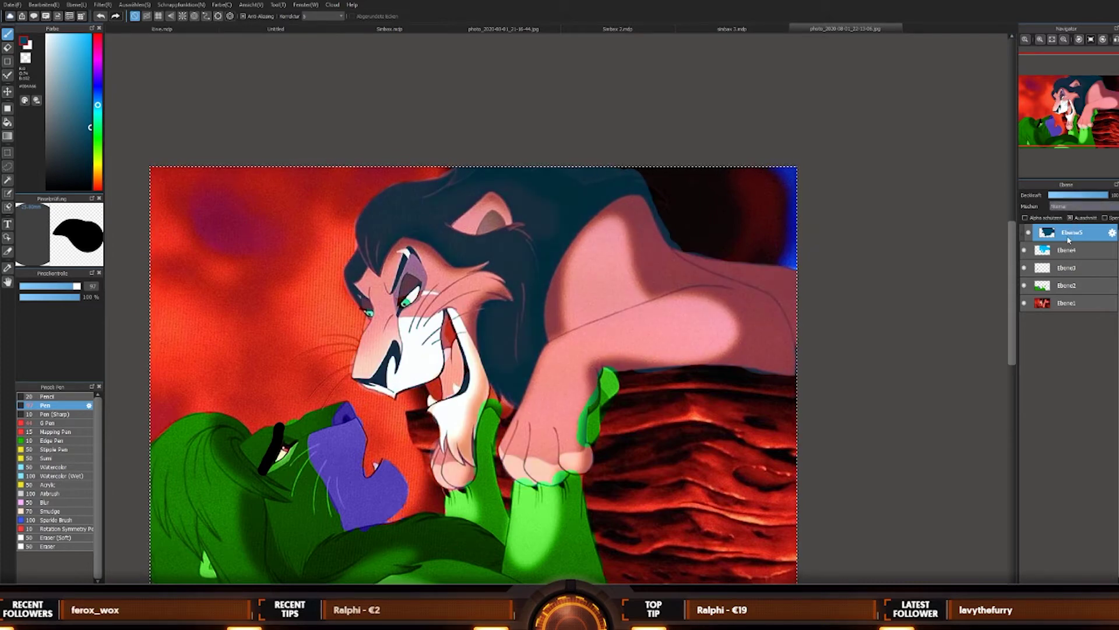
key("Down")
key("Down")
key("Down")
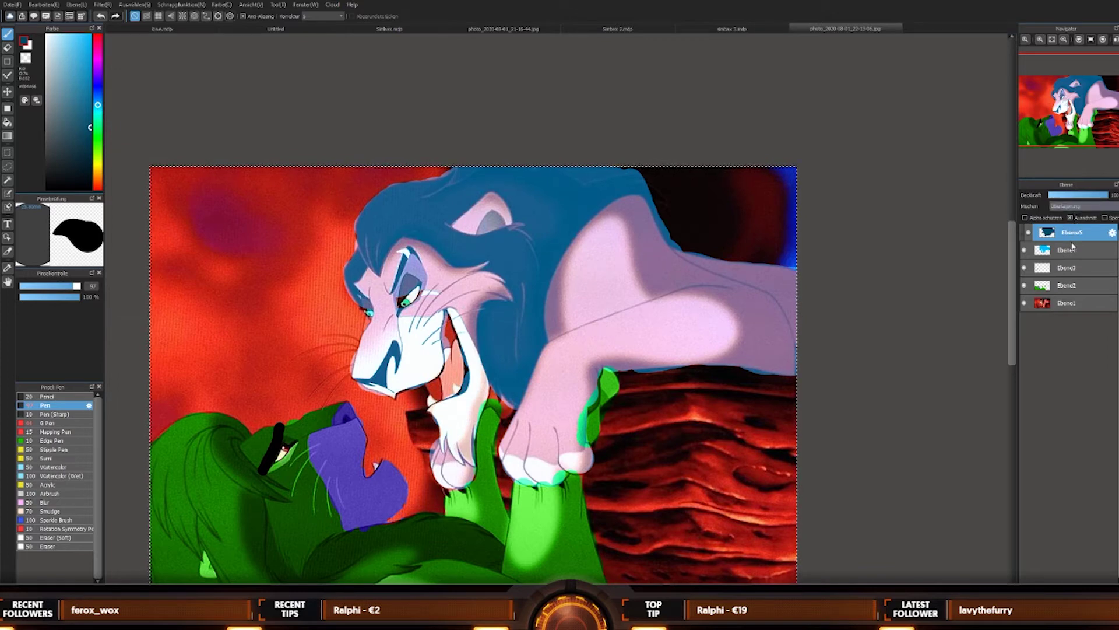
key("Down")
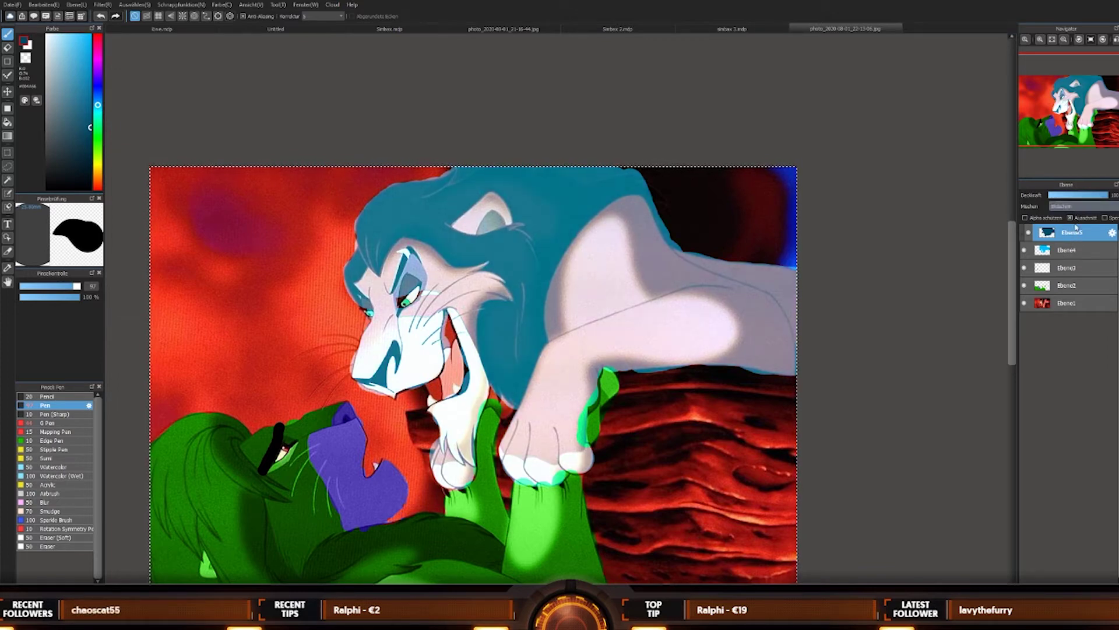
key("Up")
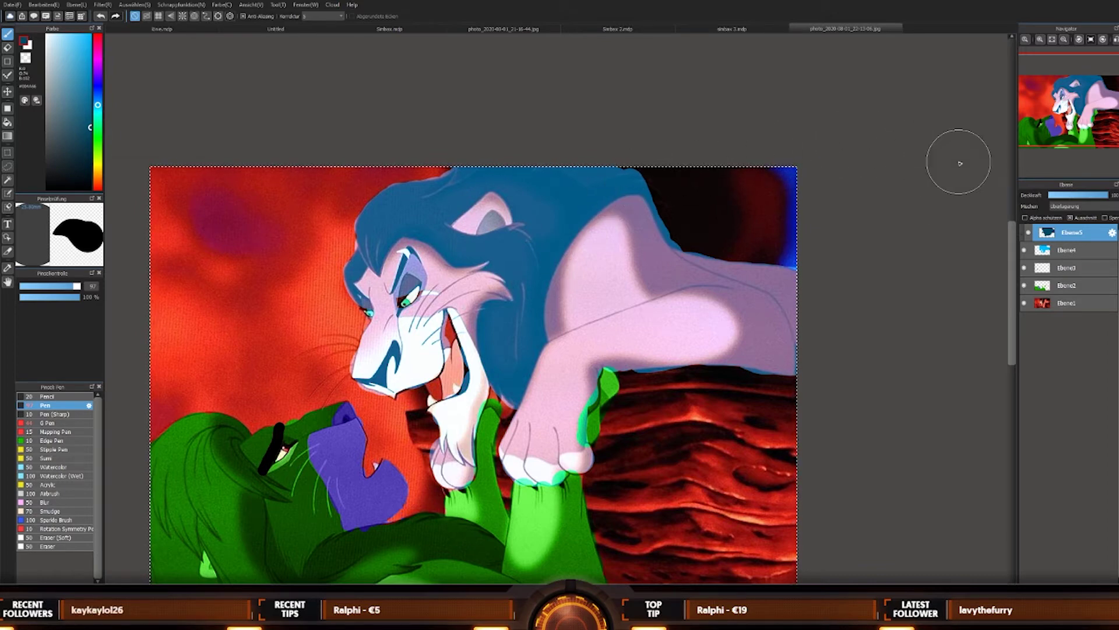
Step: Compare the upper lion's blue tones with the colours of the blue lion in the reference picture
left_click(745, 32)
left_click(846, 30)
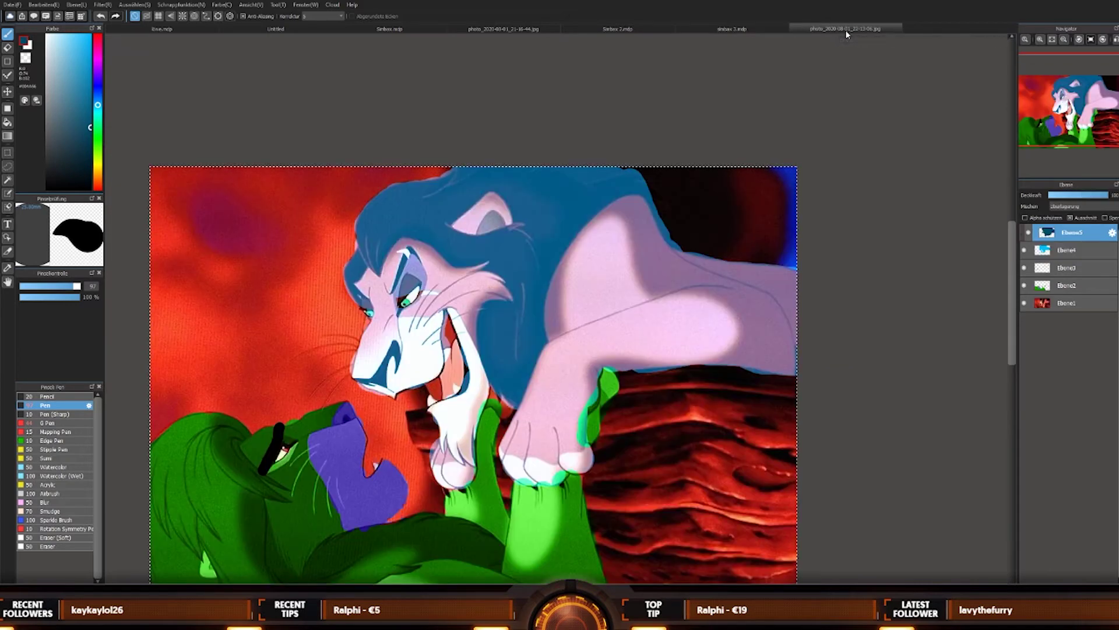
left_click(740, 30)
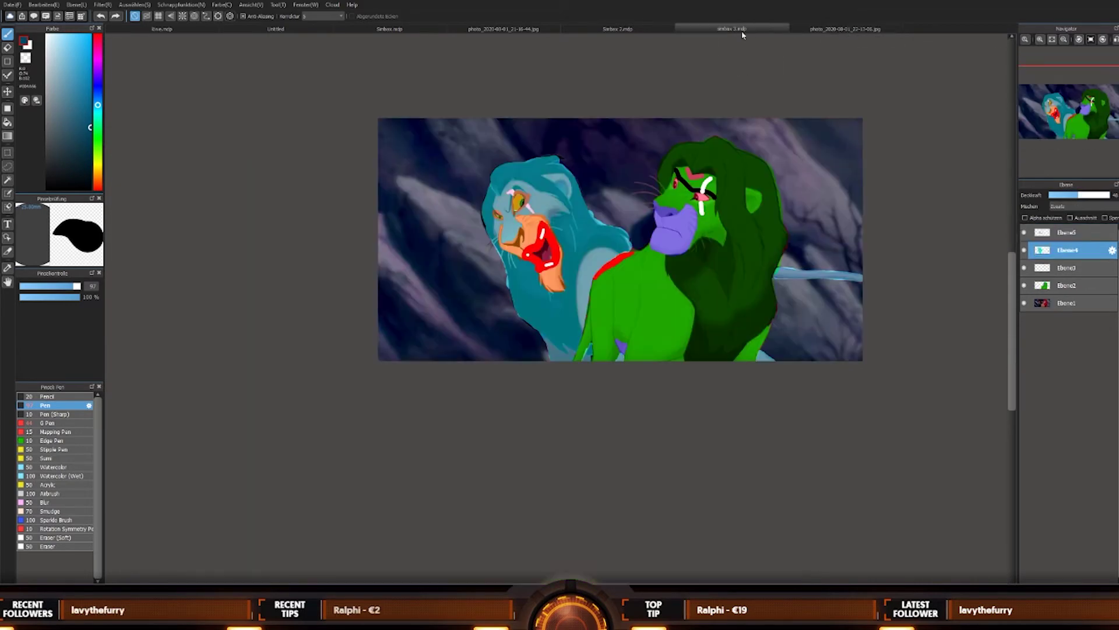
left_click(820, 30)
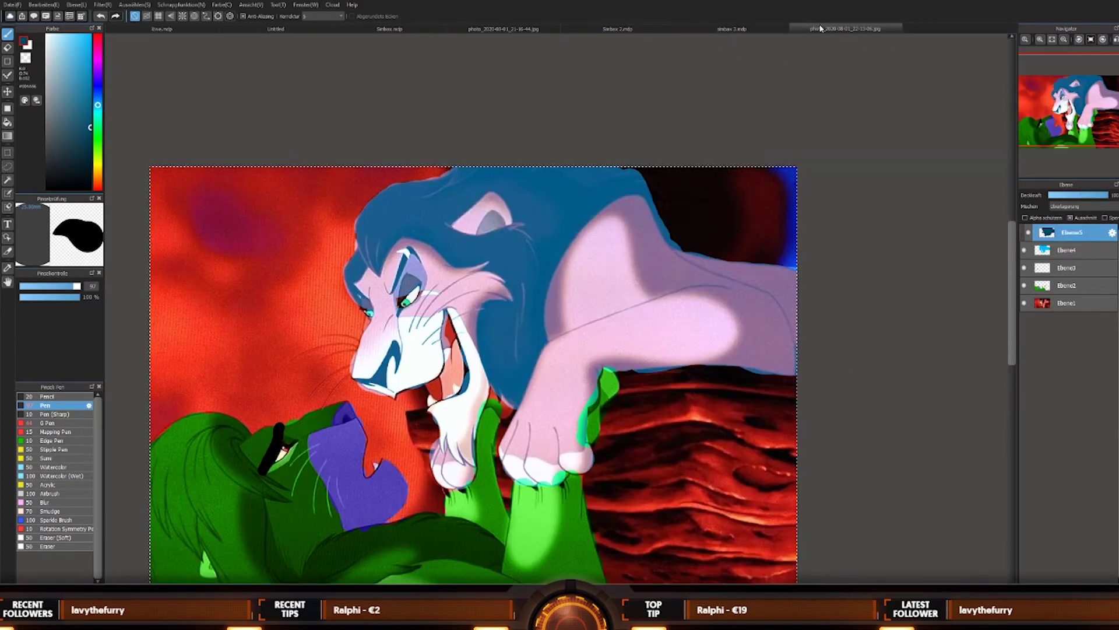
left_click(757, 30)
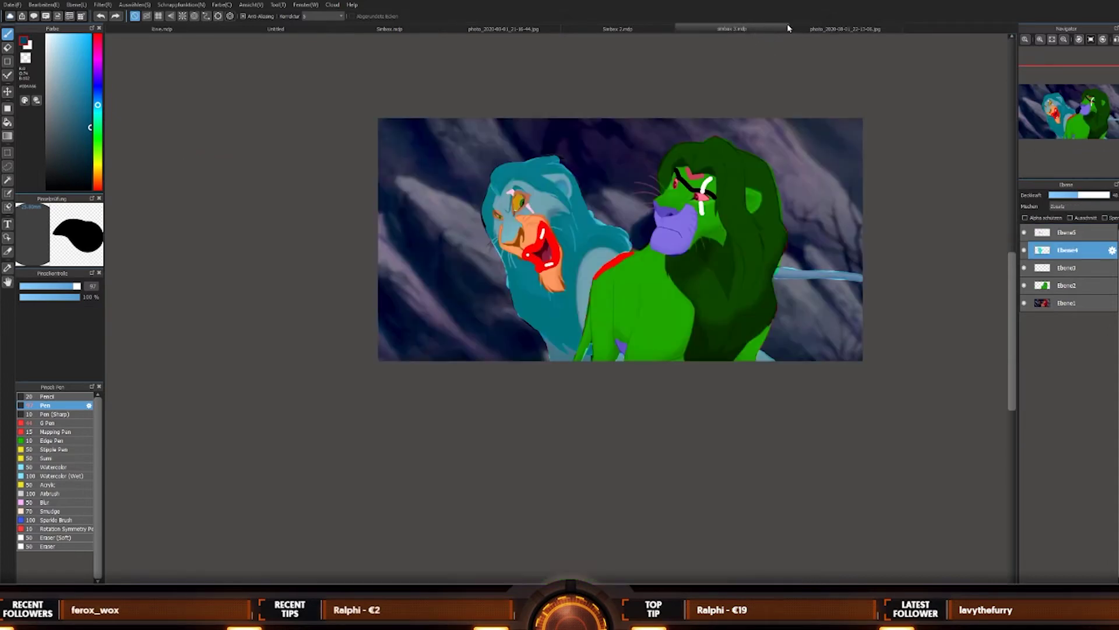
left_click(810, 32)
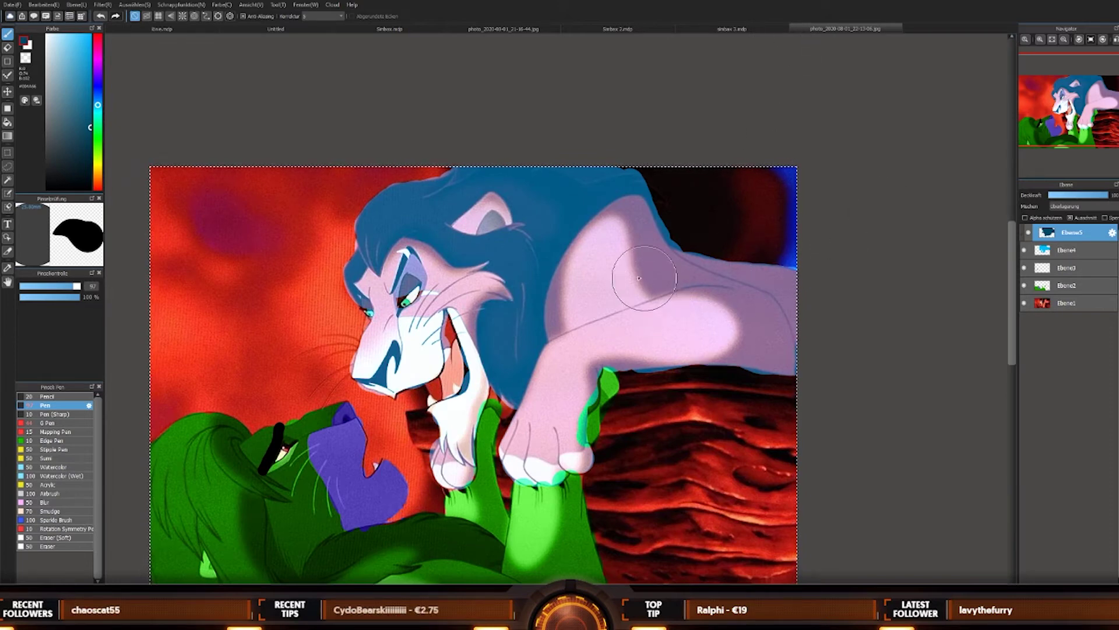
Step: On the green colour layer Ebene2, erase the green overlapping the toes of the upper lion's front paw
left_click(1043, 250)
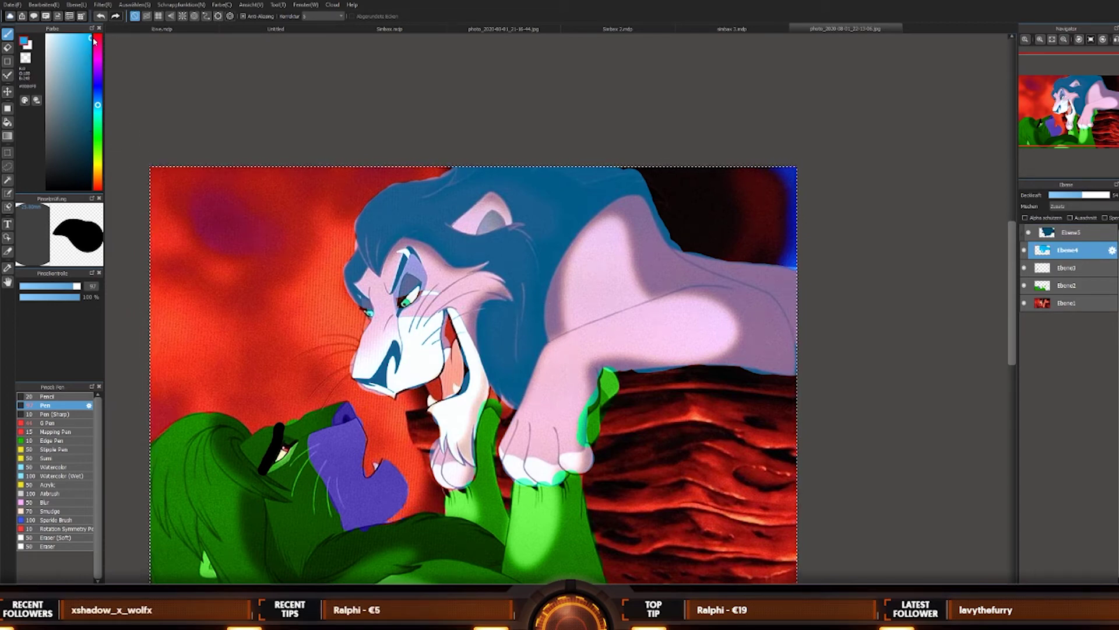
key("ctrl+a")
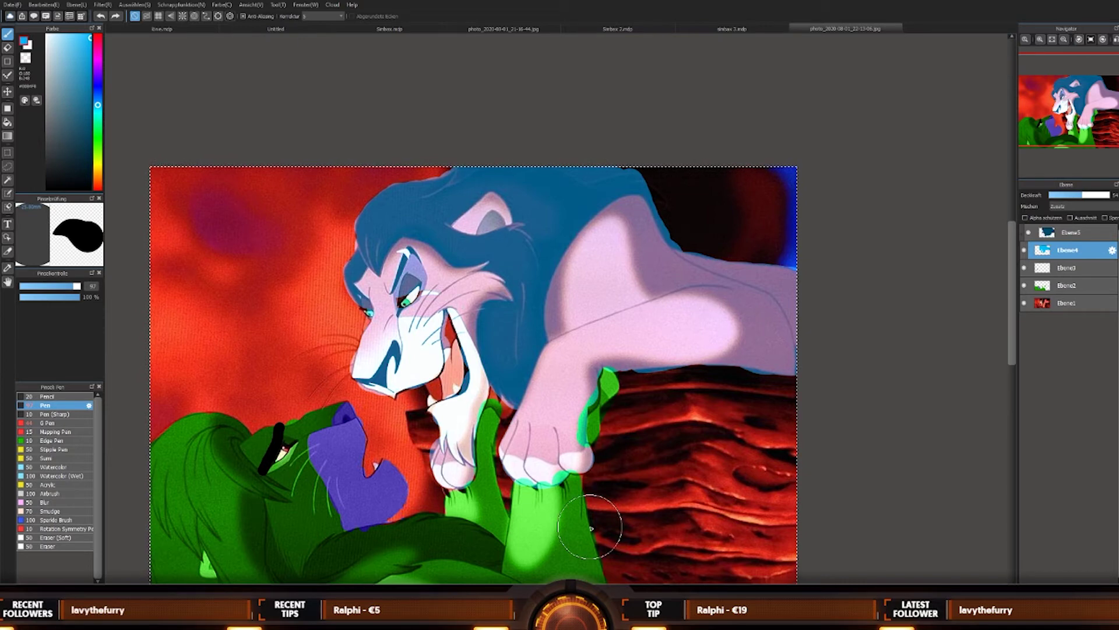
scroll(590, 528, "up", 3)
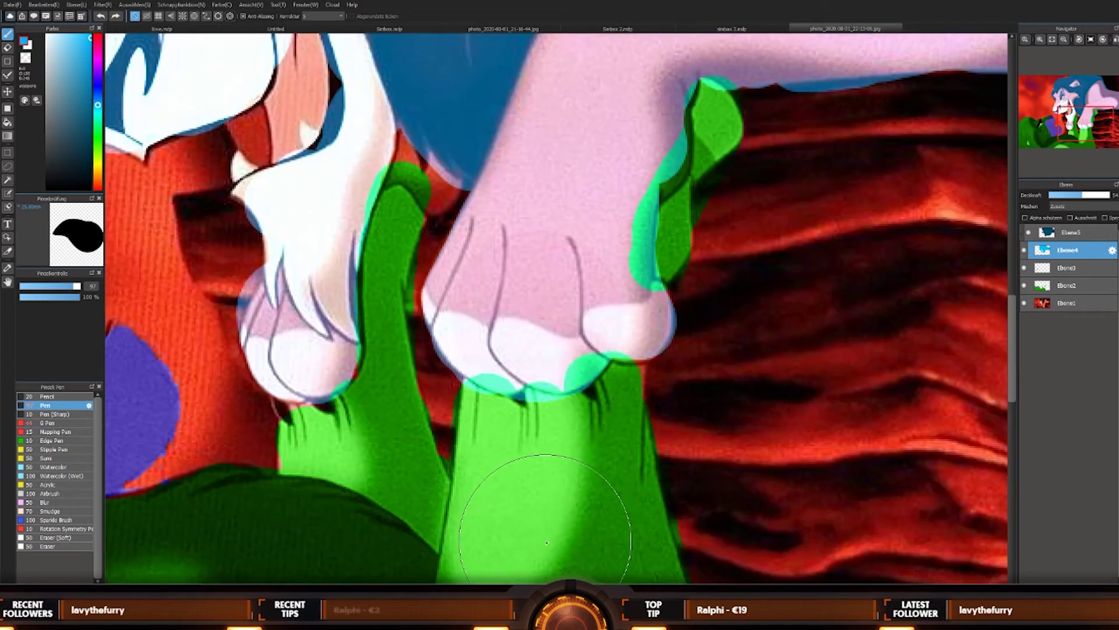
left_click(1046, 286)
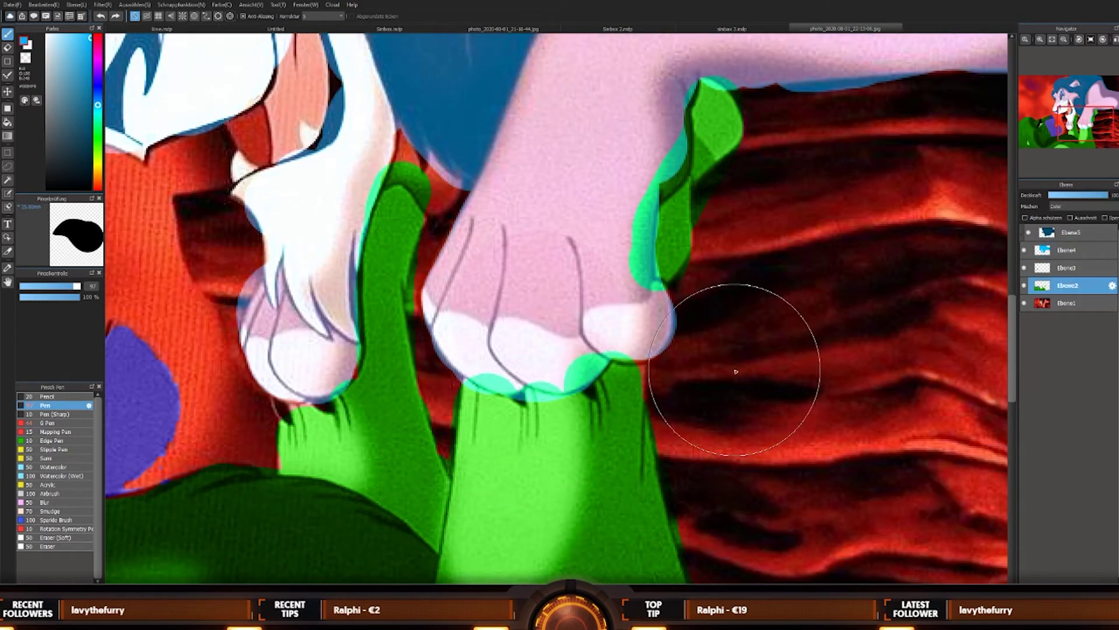
left_click(7, 48)
mouse_move(479, 377)
left_mouse_down()
mouse_move(520, 398)
mouse_move(499, 383)
left_mouse_up()
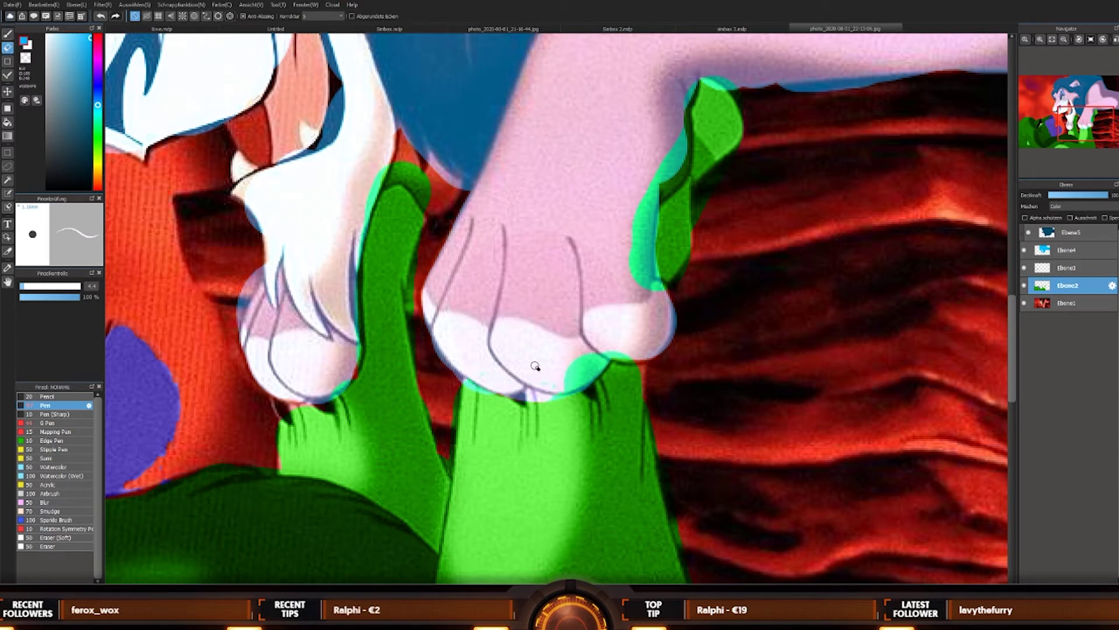
Step: Try erasing the green spill along the upper lion's outer foreleg and toes with a larger eraser
left_click(542, 300, "alt")
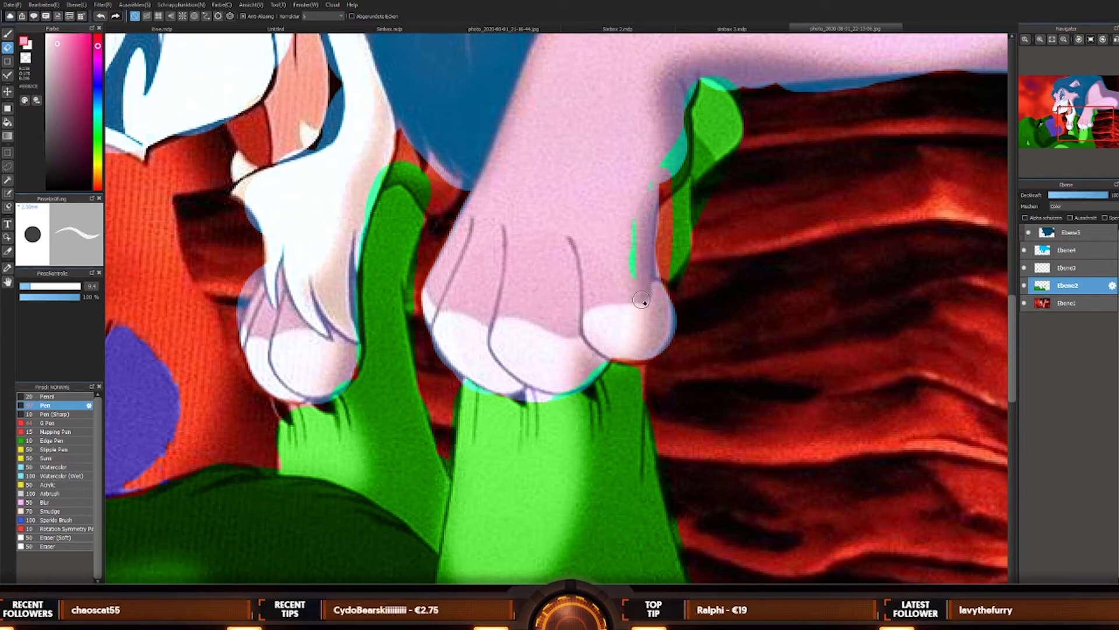
mouse_move(641, 300)
left_mouse_down()
mouse_move(629, 262)
mouse_move(662, 172)
left_mouse_up()
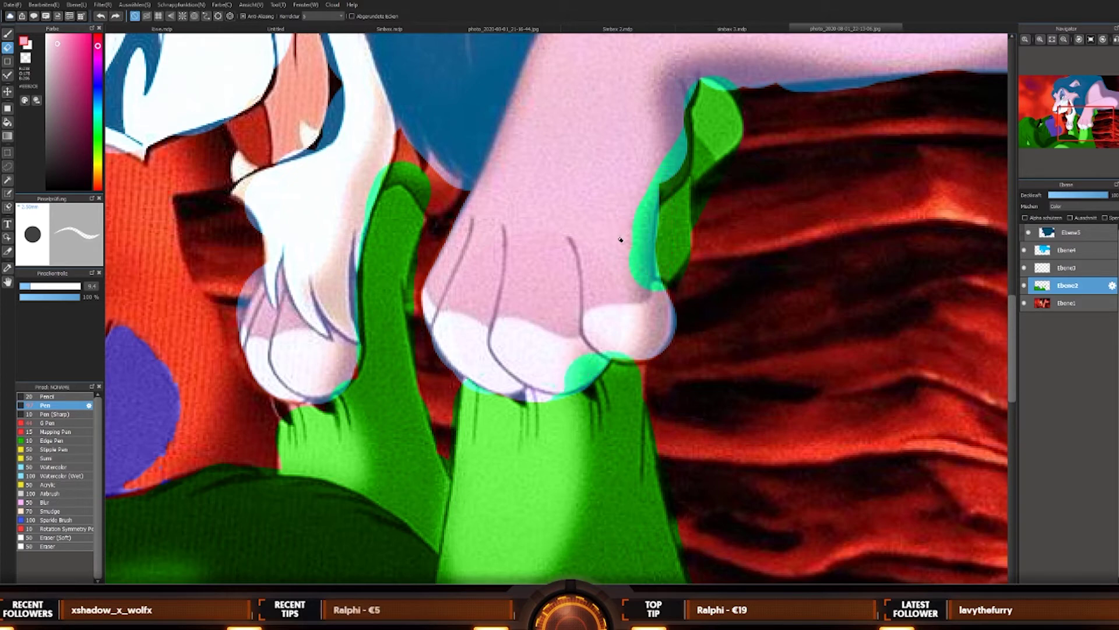
key("ctrl+z")
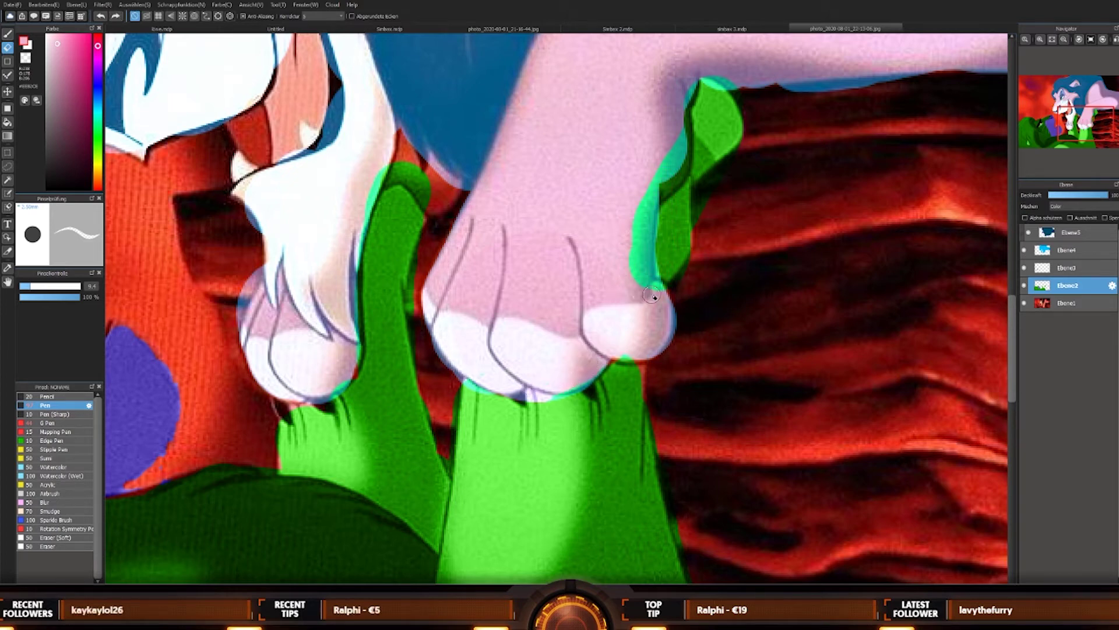
Step: Erase the green spill along the outer edge of the upper lion's foreleg, from just above the paw up to the elbow
mouse_move(643, 277)
left_mouse_down()
mouse_move(633, 223)
mouse_move(625, 272)
left_mouse_up()
left_click_drag(681, 145, 657, 188)
left_click_drag(681, 141, 687, 92)
Step: Clean away the remaining green fringe between the upper lion's foreleg and the lower lion's gripping paw
scroll(734, 82, "down", 6)
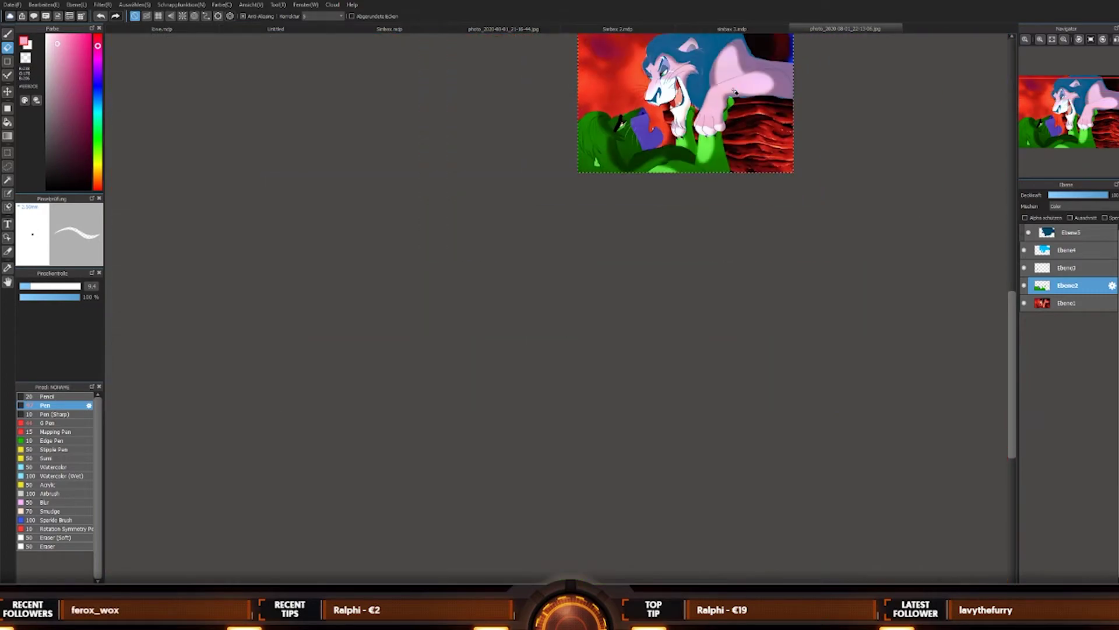
scroll(736, 92, "up", 6)
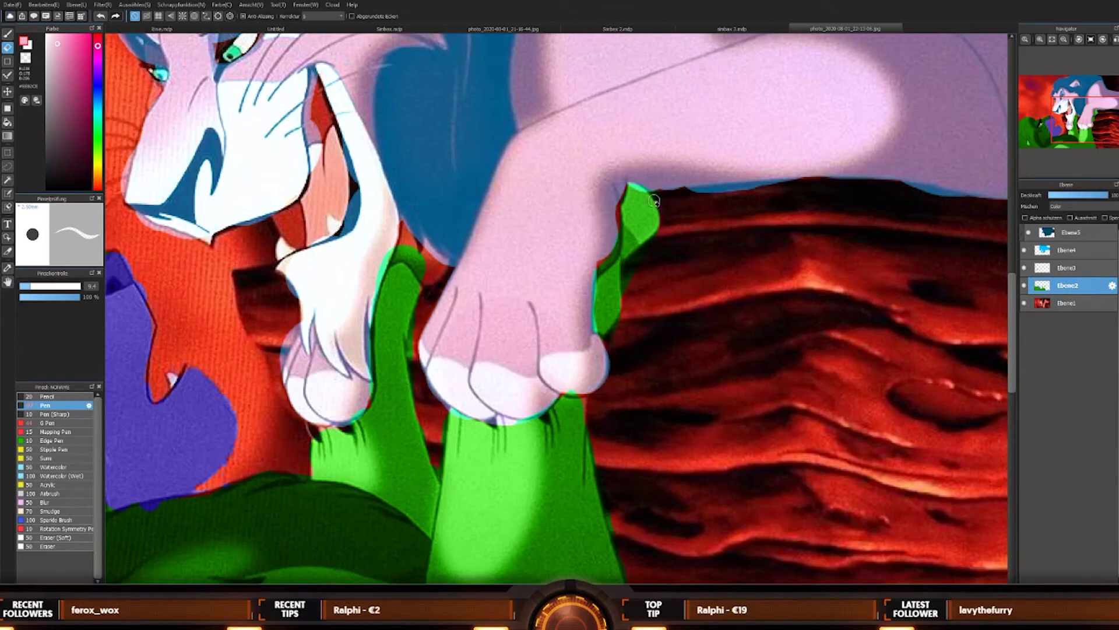
left_click_drag(633, 244, 586, 337)
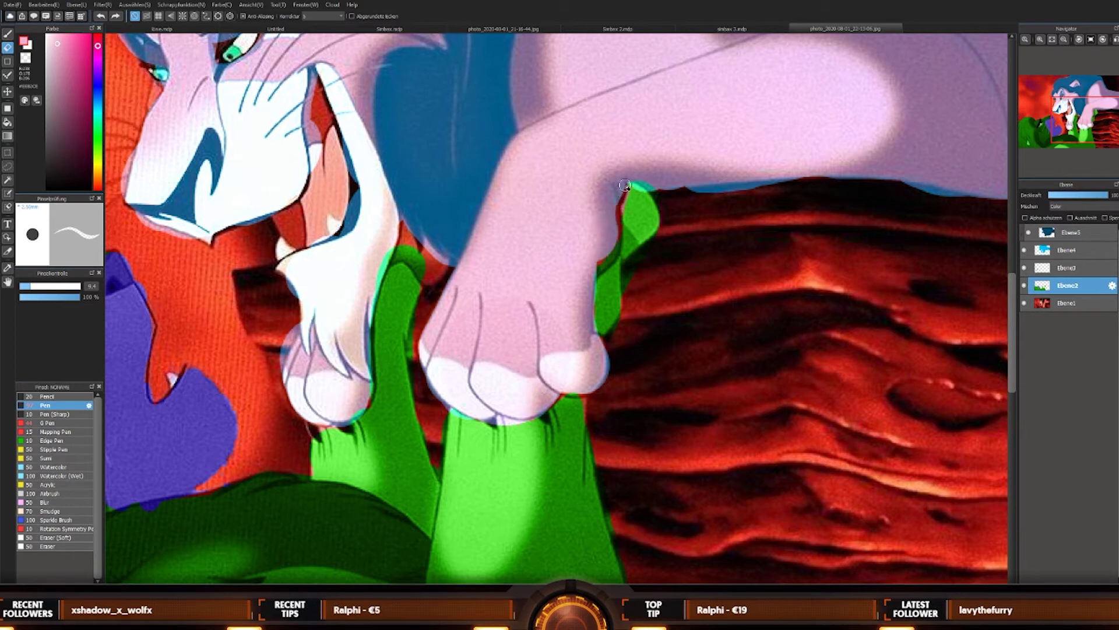
mouse_move(629, 185)
left_mouse_down()
mouse_move(533, 407)
mouse_move(521, 424)
mouse_move(507, 419)
mouse_move(542, 402)
mouse_move(512, 406)
mouse_move(578, 385)
left_mouse_up()
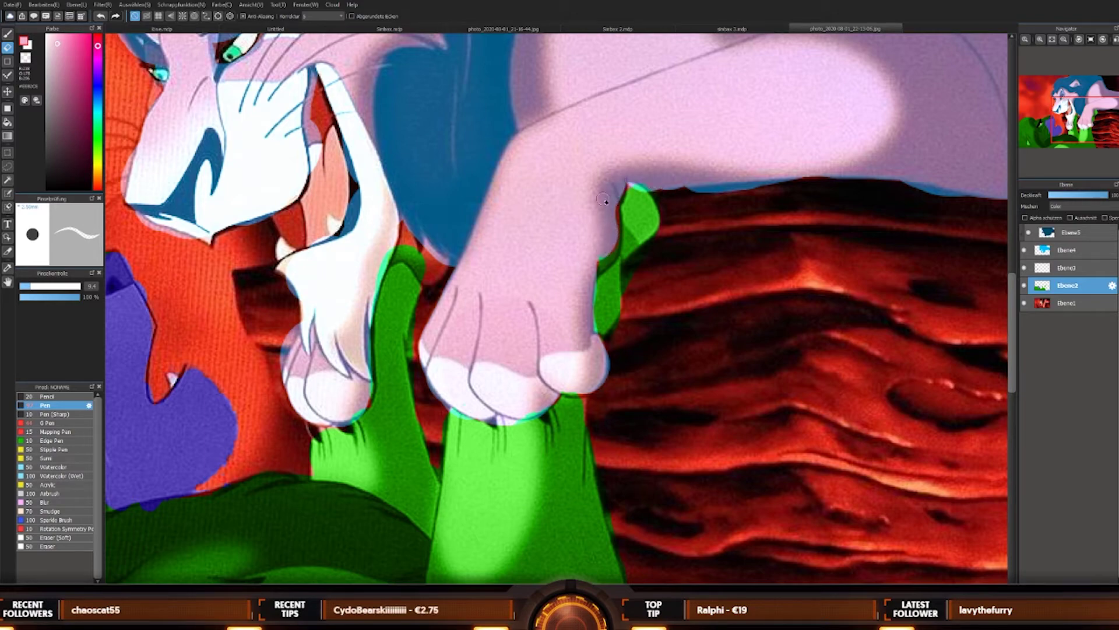
key("ctrl+0")
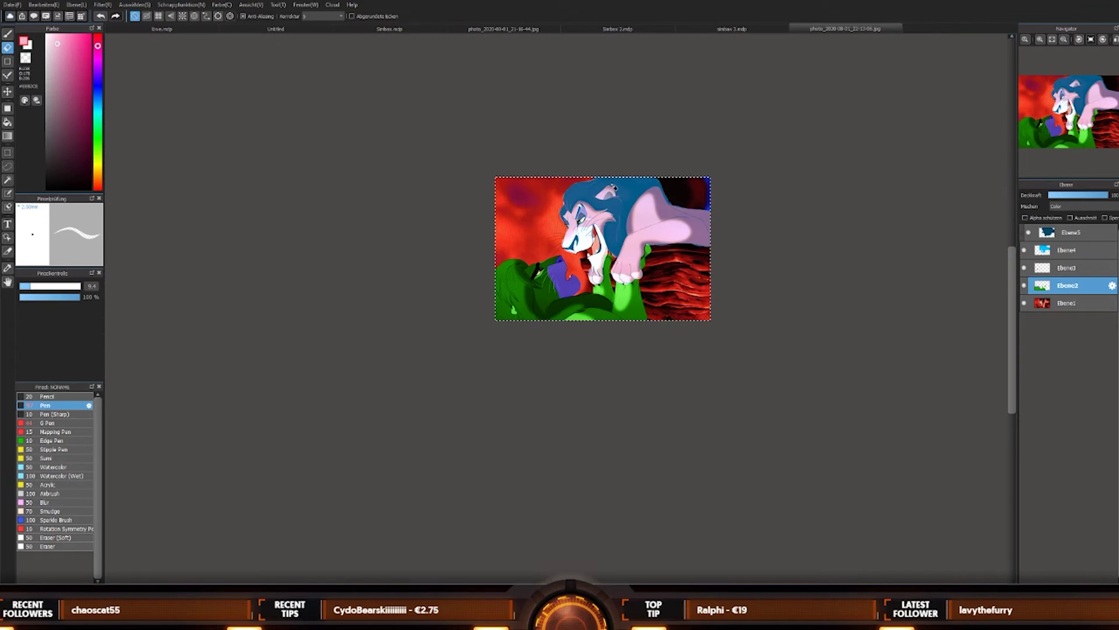
scroll(560, 245, "up", 2)
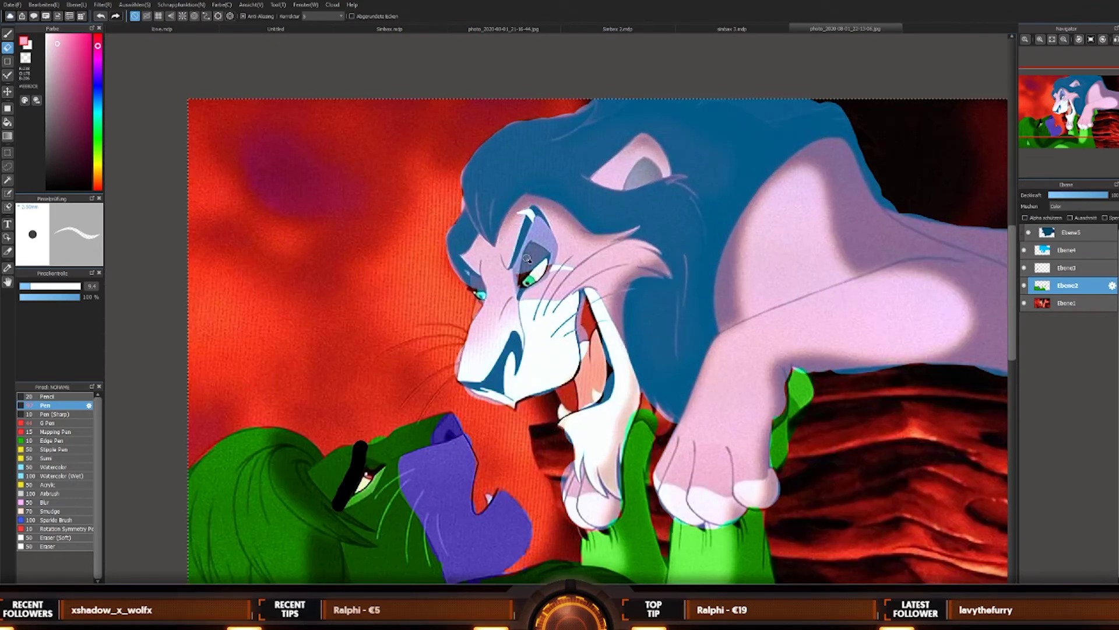
Step: Sample the muted blue beside the upper lion's eye and add a new layer above Ebene5
left_click(533, 249, "alt")
scroll(524, 295, "up", 2)
scroll(524, 294, "down", 6)
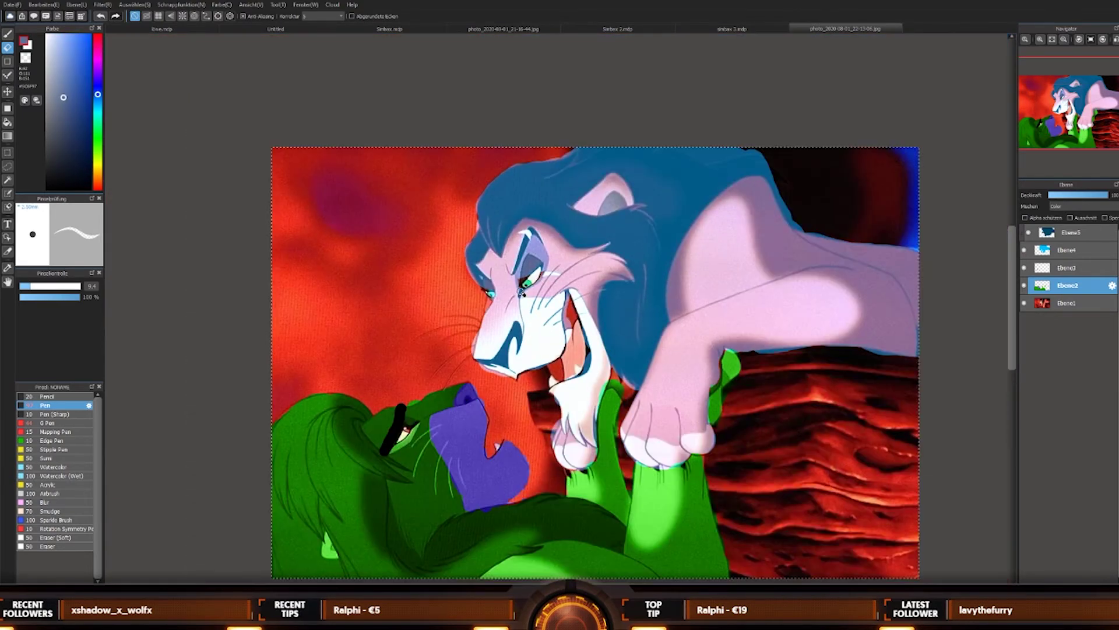
scroll(524, 291, "up", 3)
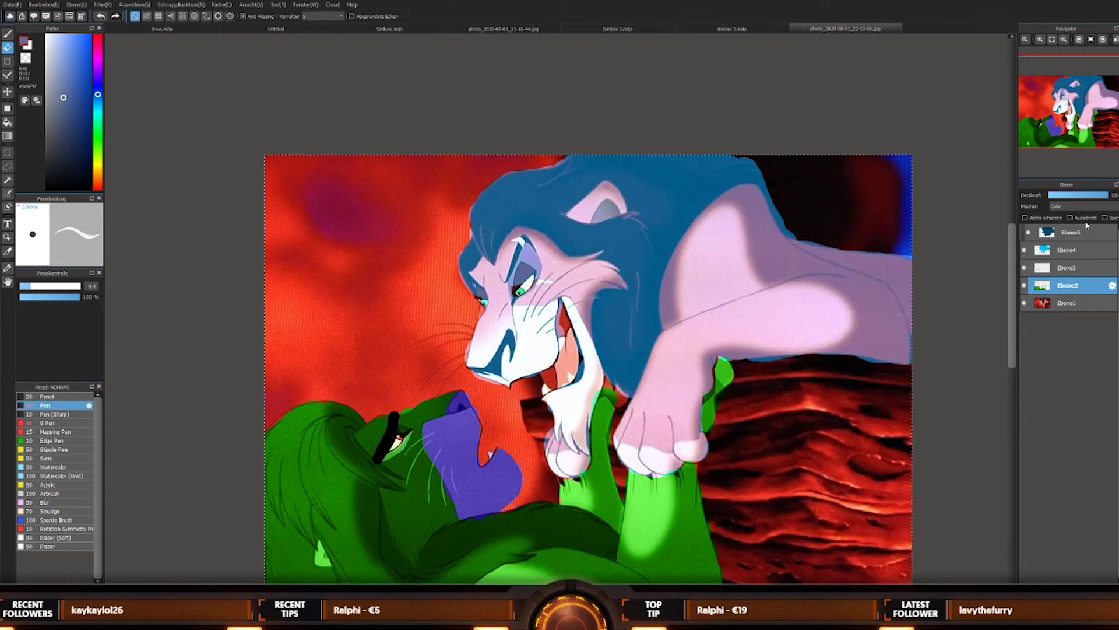
left_click(1069, 238)
key("ctrl+shift+n")
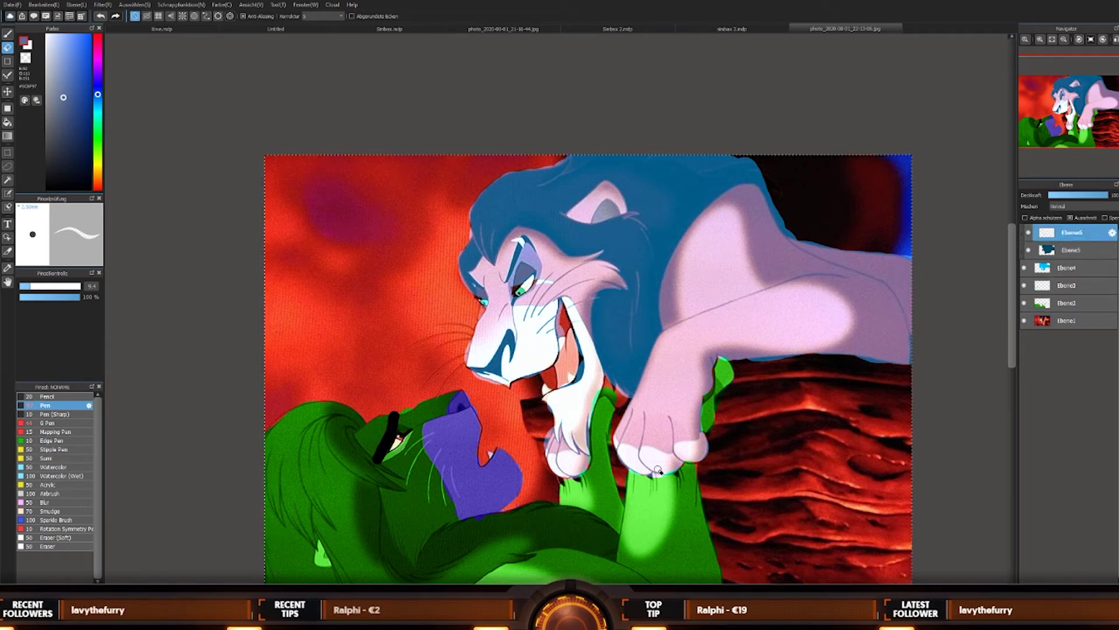
Step: Try to select the red background beside the upper lion with the Magic Wand
left_click(7, 181)
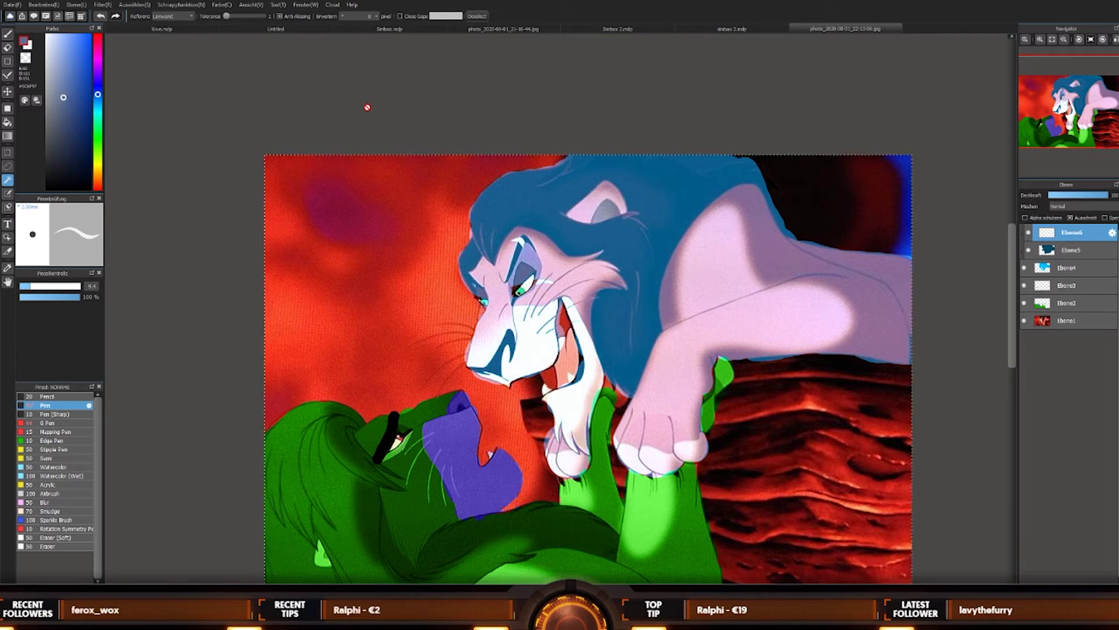
left_click(7, 152)
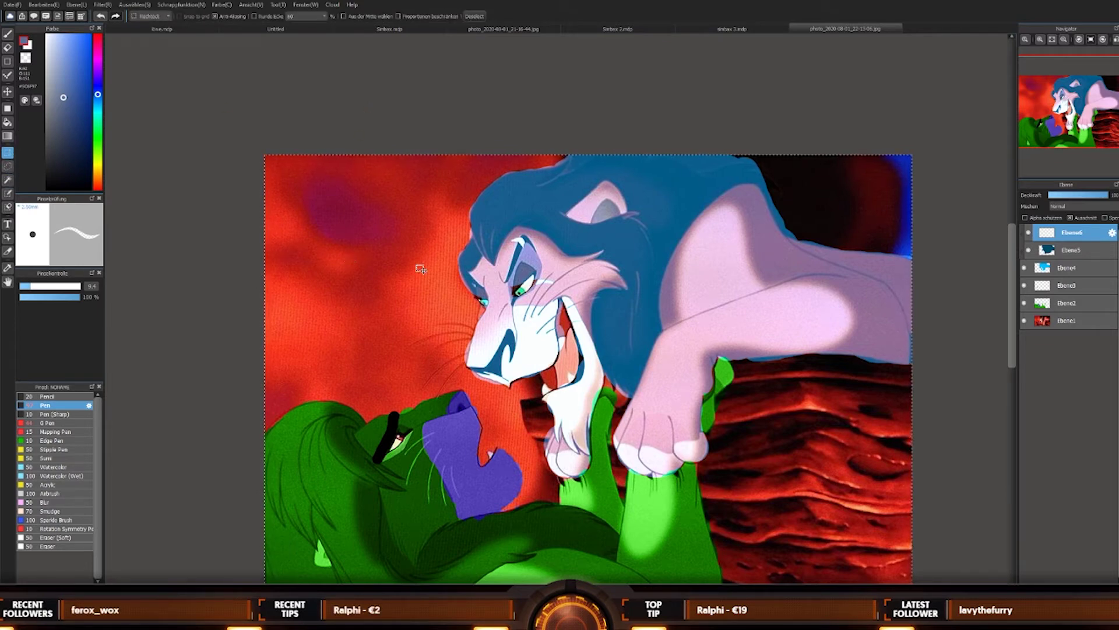
left_click(446, 219)
left_click(7, 181)
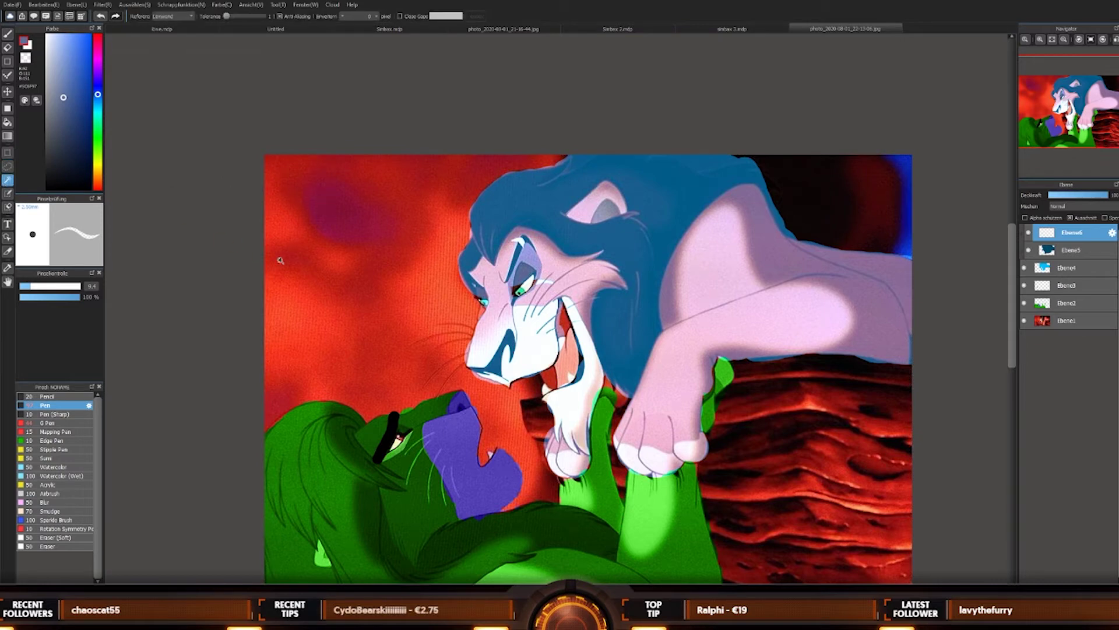
left_click(314, 249)
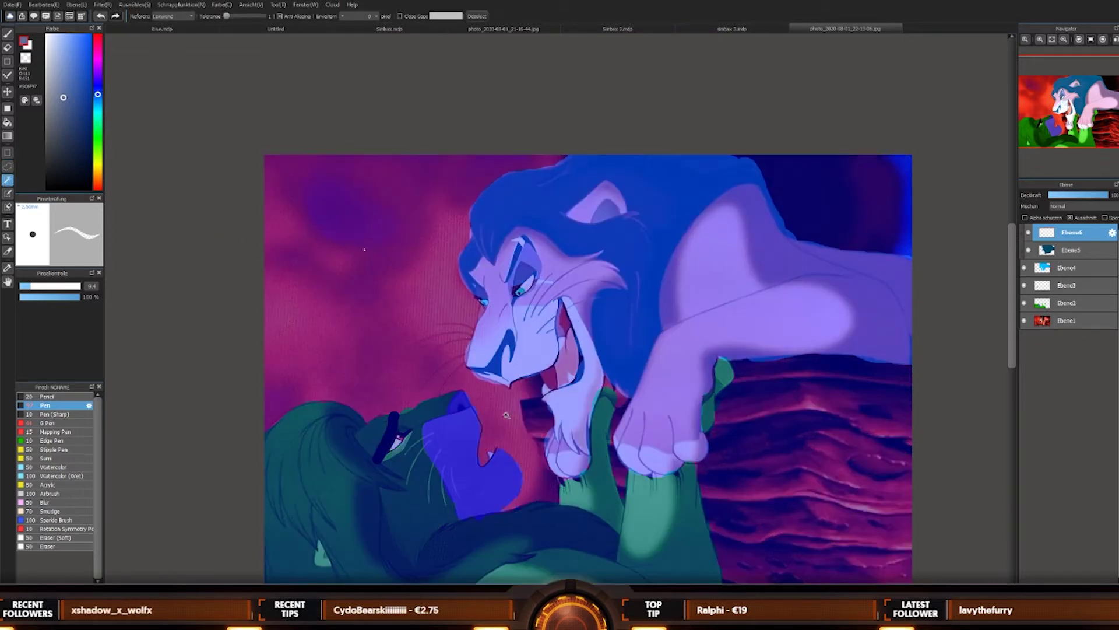
scroll(503, 409, "down", 3)
scroll(347, 313, "up", 2)
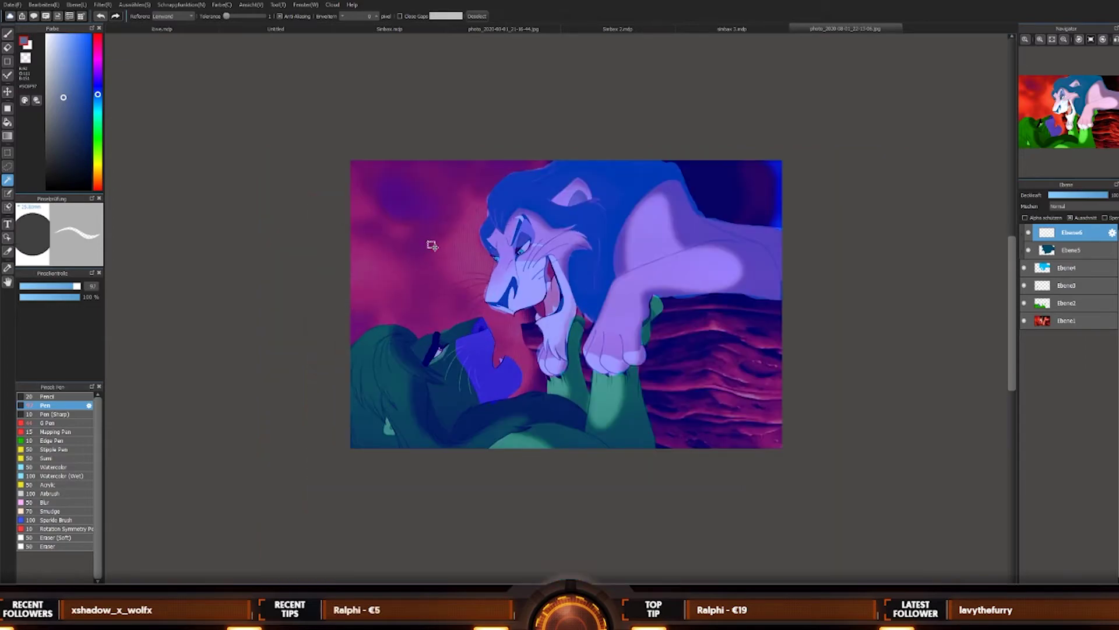
scroll(432, 245, "up", 5)
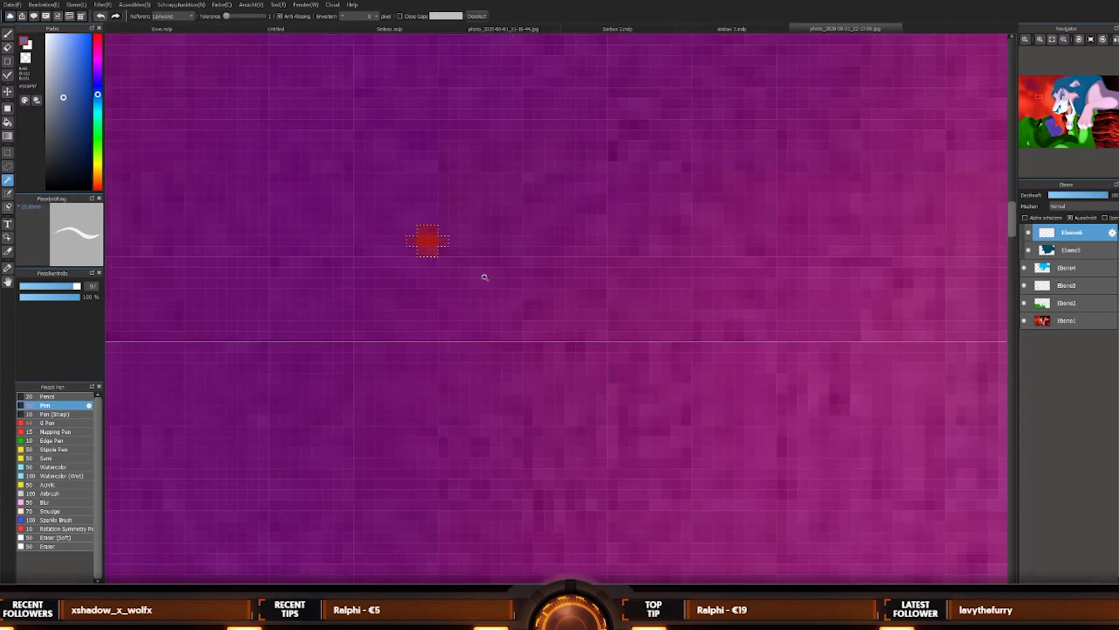
scroll(441, 232, "down", 2)
scroll(443, 231, "down", 4)
scroll(444, 230, "up", 1)
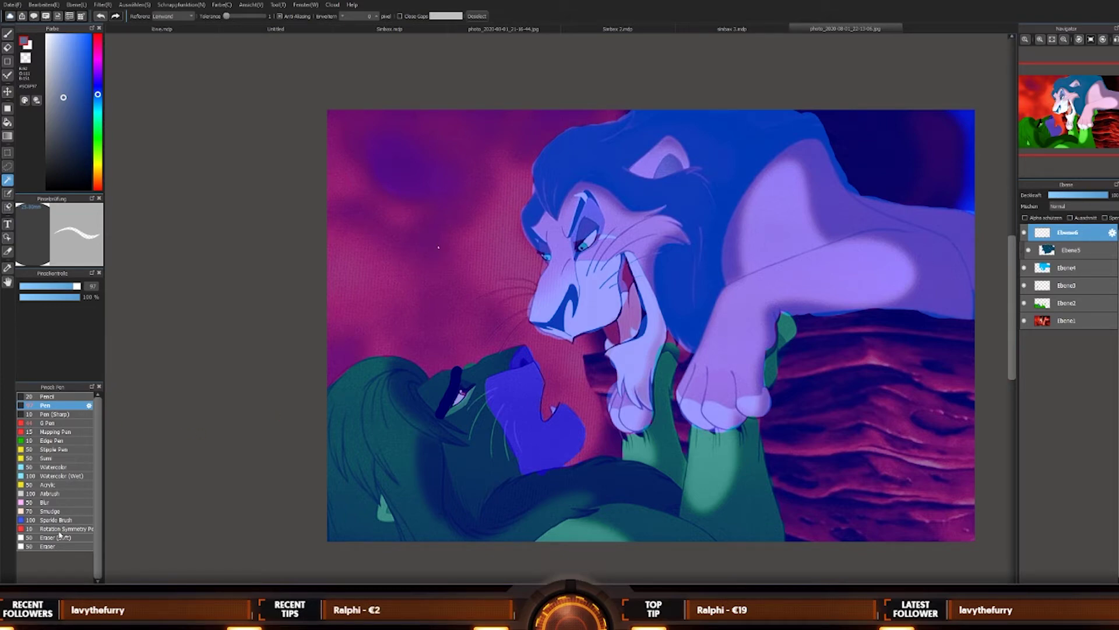
Step: Discard the wand selection and prepare the Airbrush with a bright light blue
left_click(54, 494)
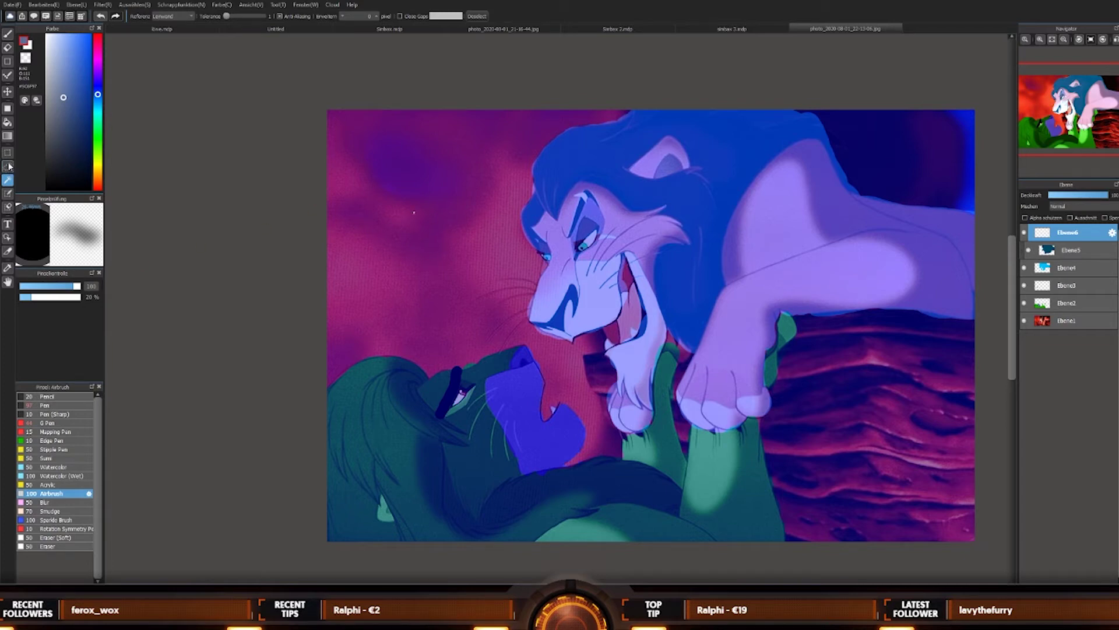
left_click(8, 33)
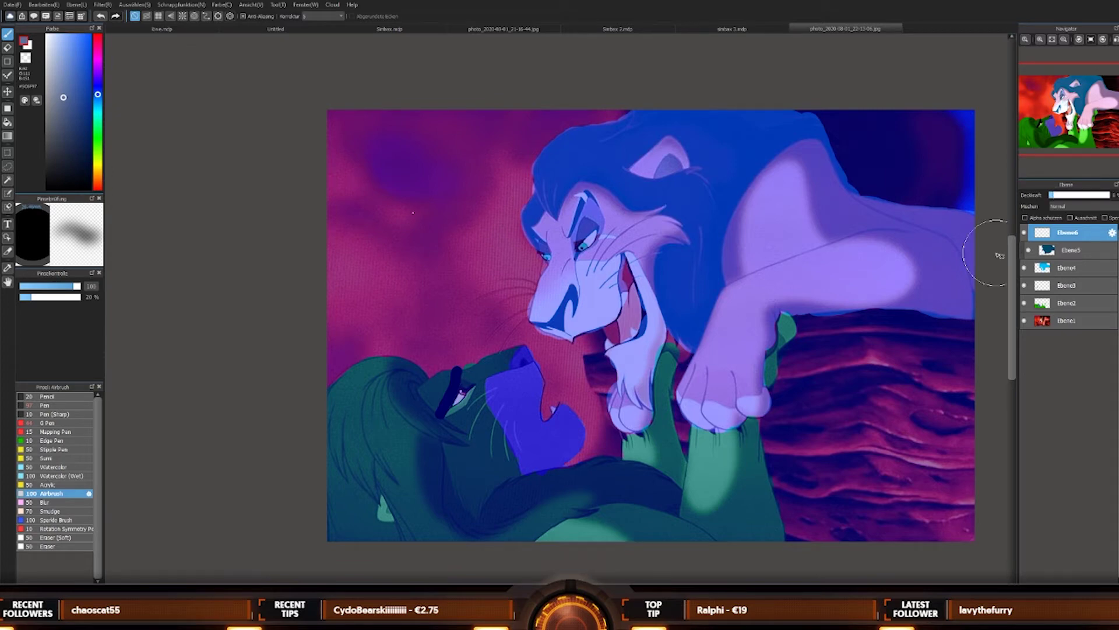
key("ctrl+z")
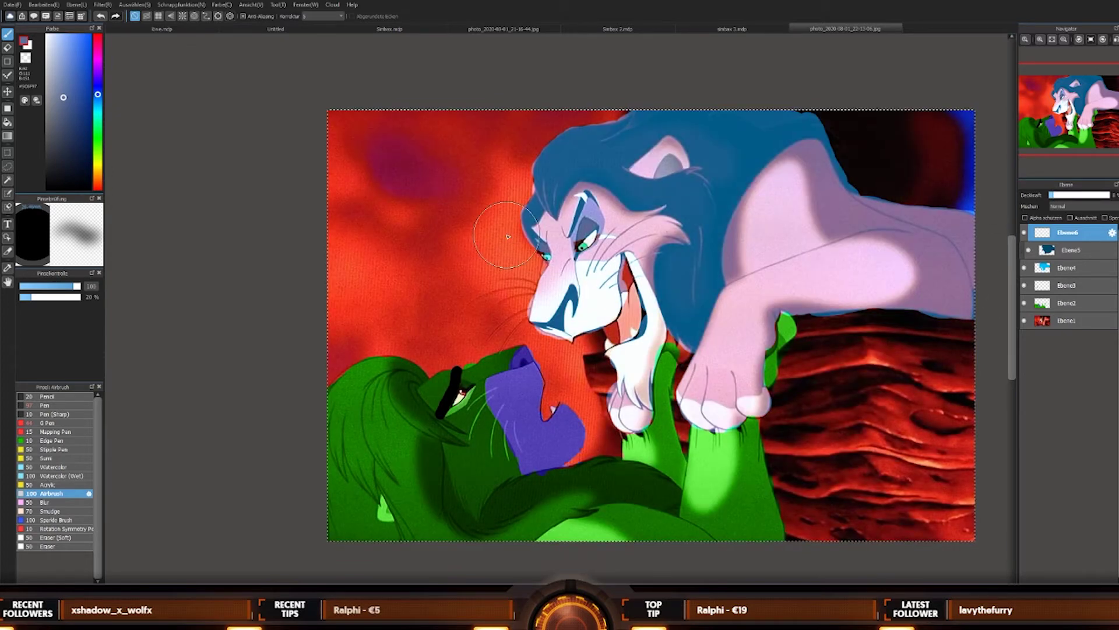
left_click(74, 37)
left_click_drag(74, 38, 71, 36)
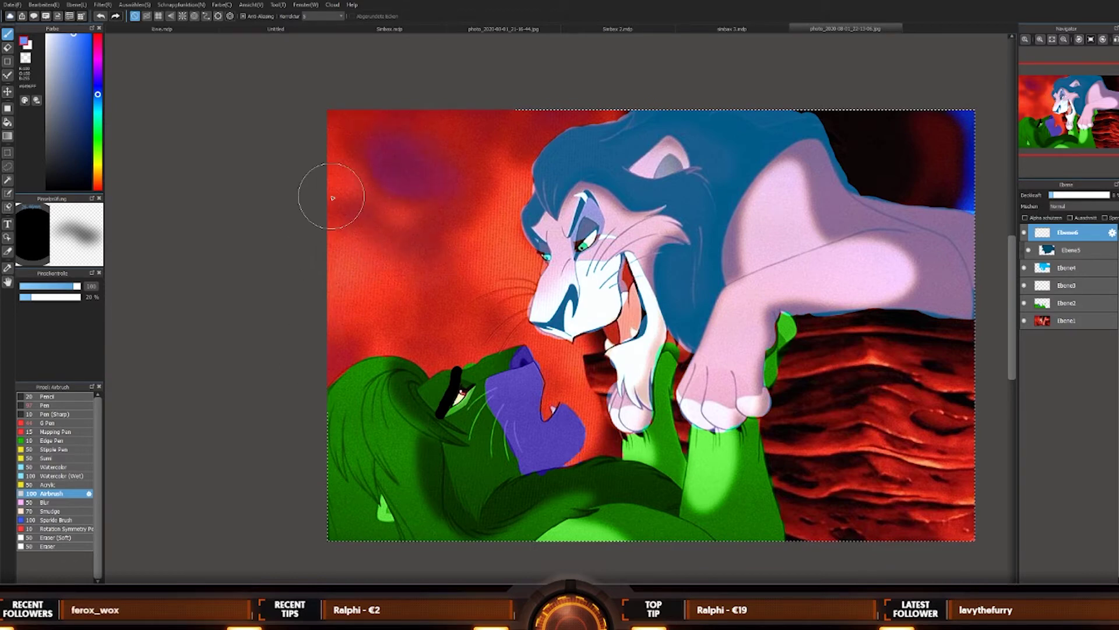
Step: Give Ebene6 a low opacity and Zusatz blending, and airbrush light blue haze over the red background down to the lower lion's muzzle
left_click(1062, 196)
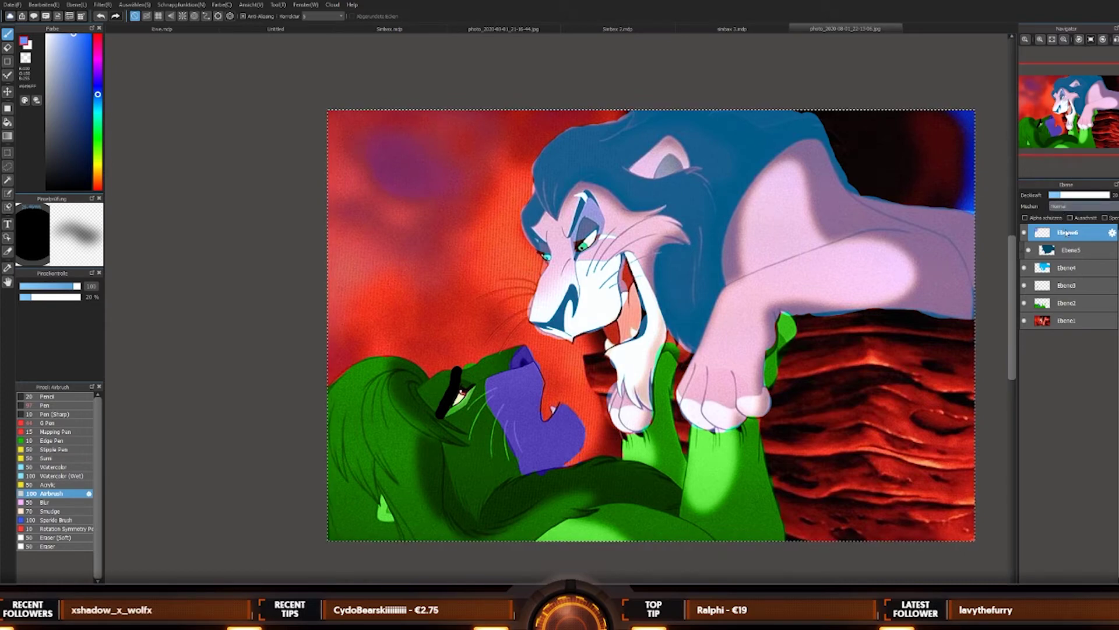
key("Down")
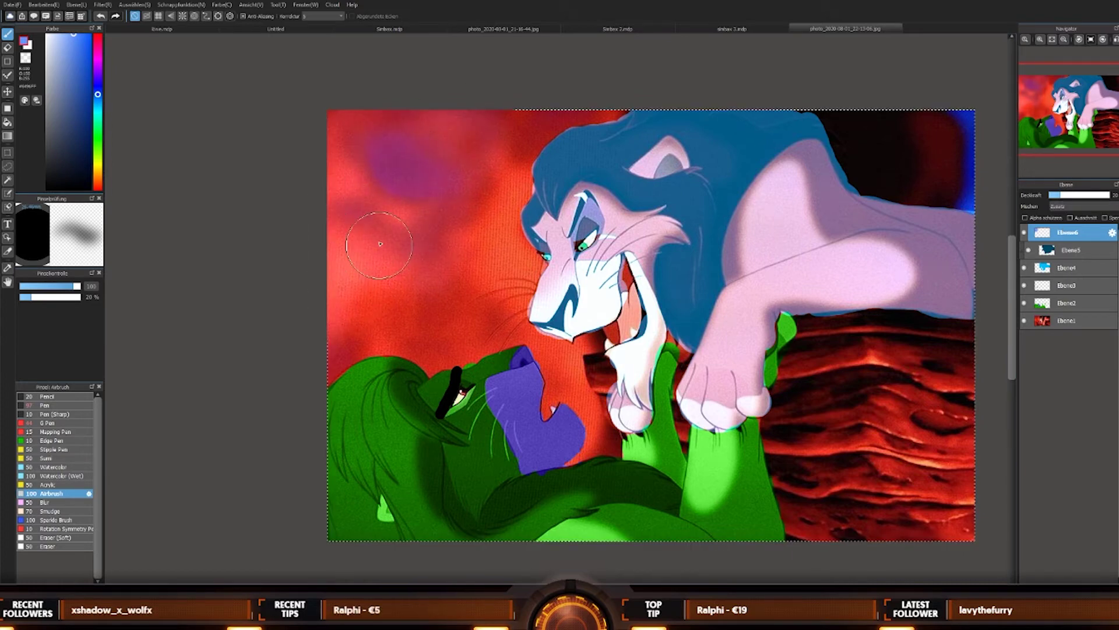
mouse_move(390, 275)
left_mouse_down()
mouse_move(452, 275)
mouse_move(332, 353)
mouse_move(352, 360)
mouse_move(455, 330)
mouse_move(438, 335)
mouse_move(578, 334)
mouse_move(530, 335)
mouse_move(590, 380)
mouse_move(582, 370)
mouse_move(575, 388)
mouse_move(596, 433)
left_mouse_up()
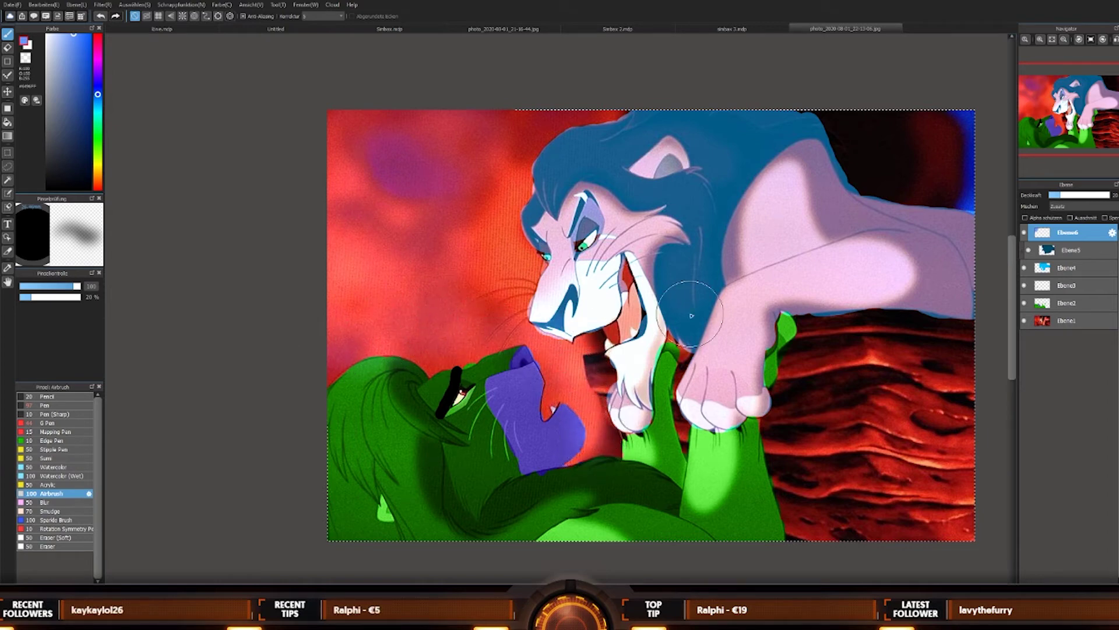
Step: Raise Ebene6's opacity and extend the airbrushed haze along the upper lion's face and the front edge of its mane
left_click(1066, 196)
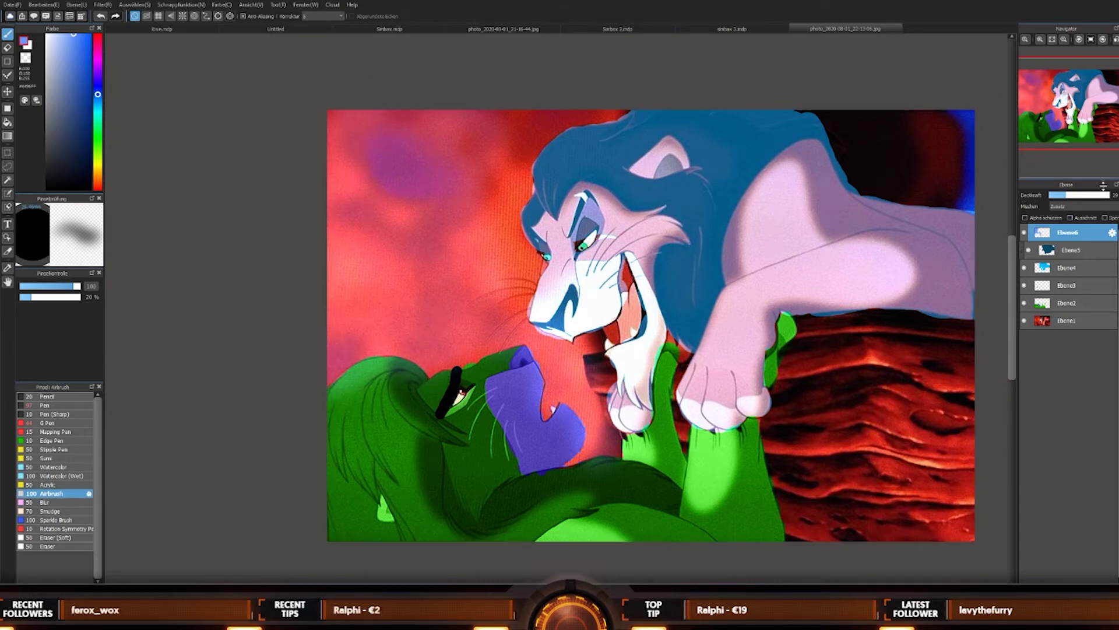
left_click(1074, 196)
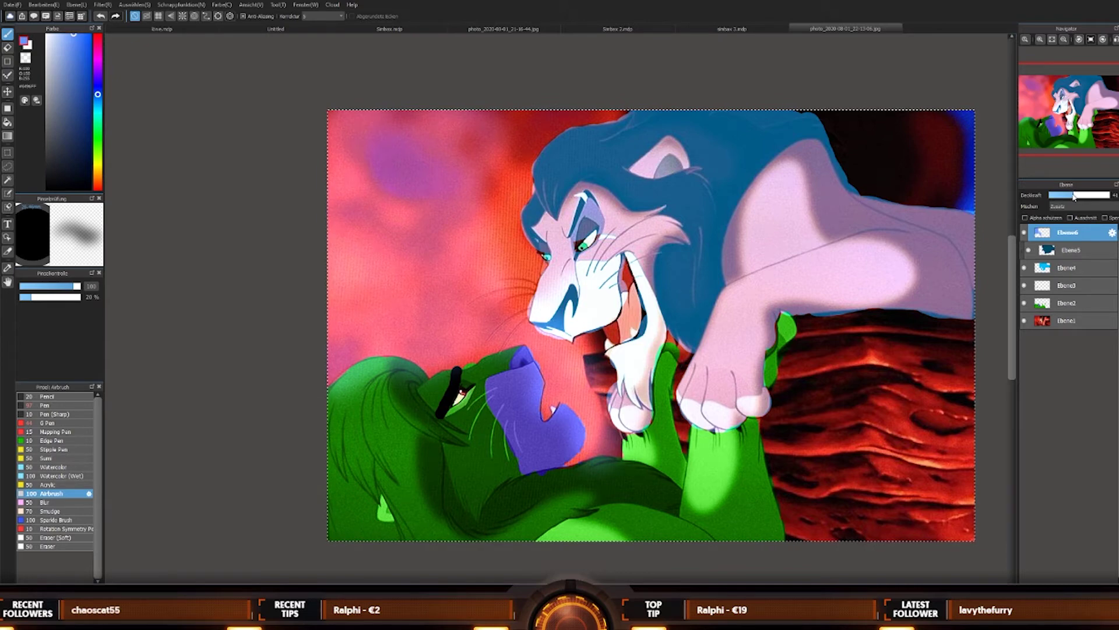
left_click(1067, 197)
key("ctrl+a")
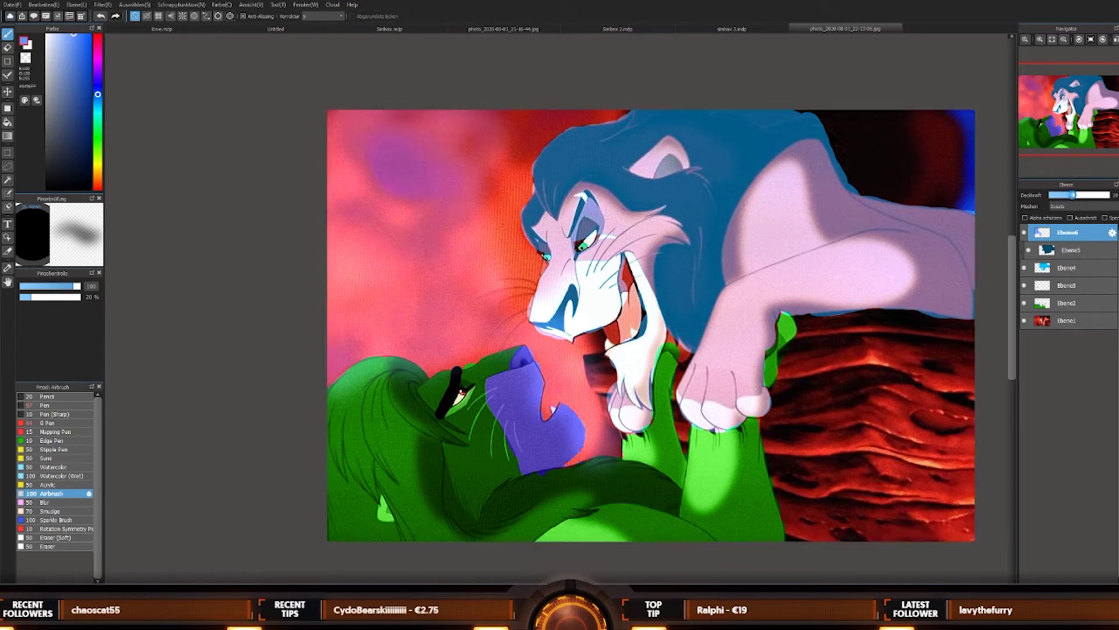
left_click(1073, 196)
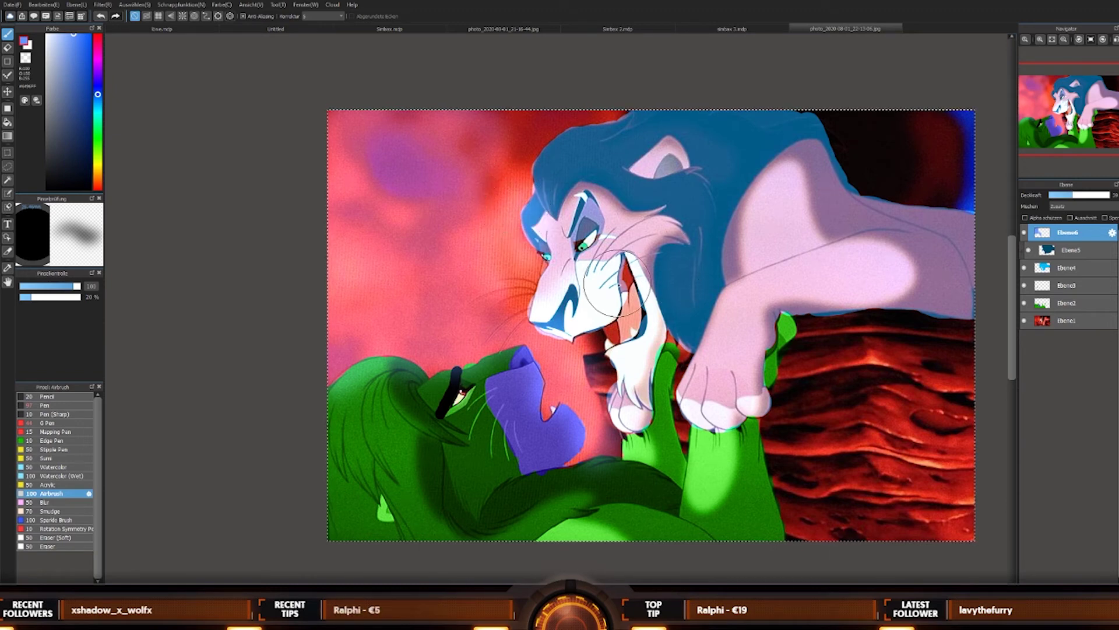
mouse_move(508, 279)
left_mouse_down()
mouse_move(501, 142)
mouse_move(606, 111)
mouse_move(476, 132)
mouse_move(528, 112)
left_mouse_up()
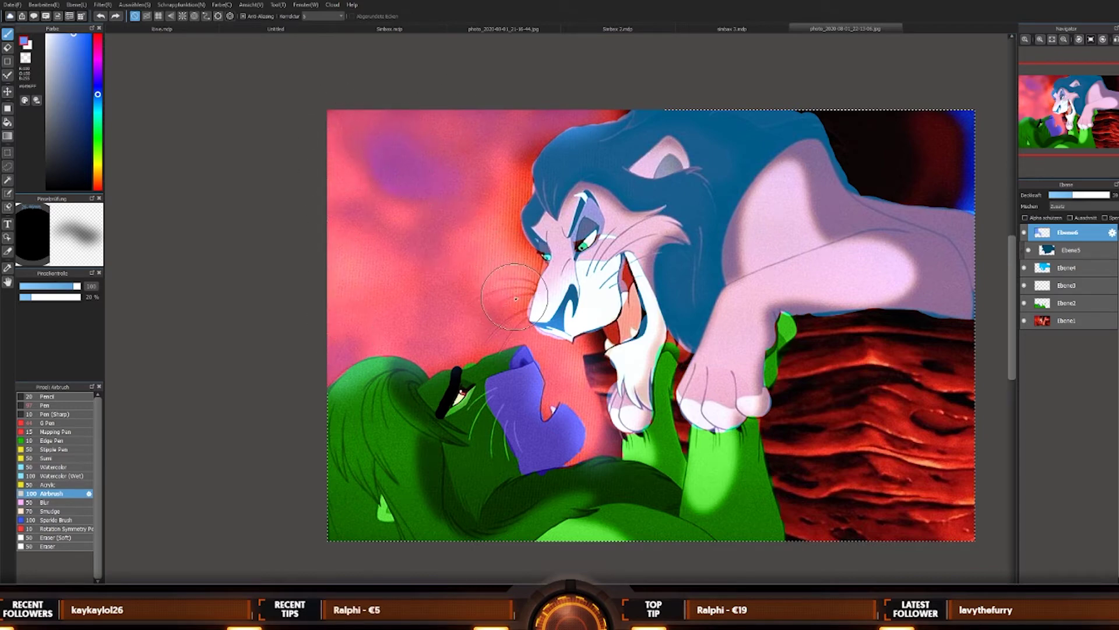
left_click_drag(530, 263, 516, 185)
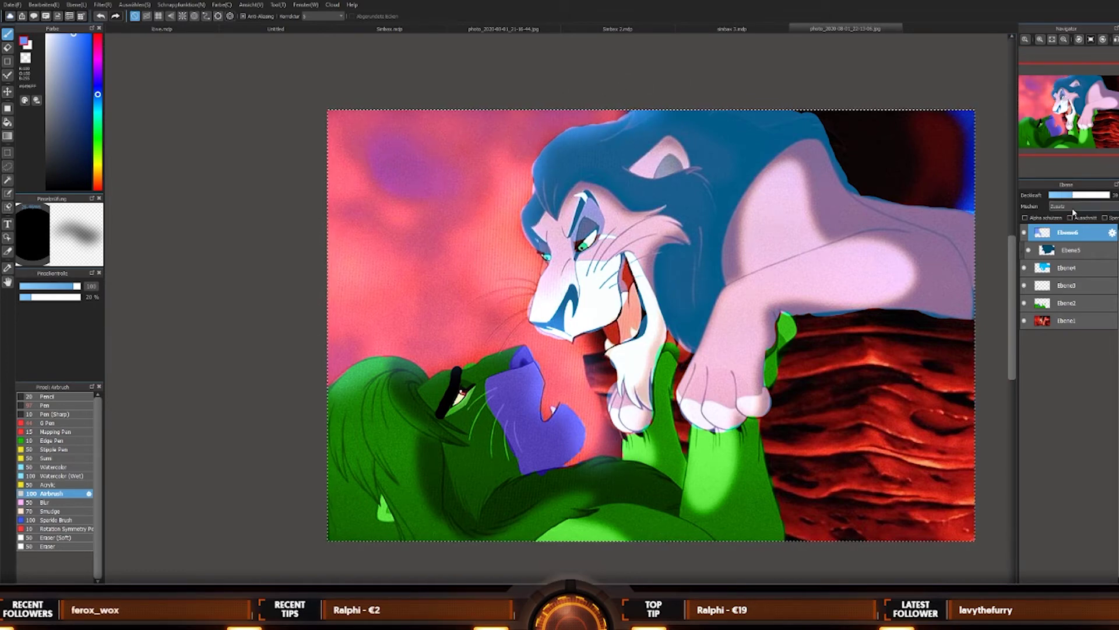
Step: Try other blending modes such as Multiplizieren on Ebene6 and return it to Zusatz
scroll(1070, 214, "up", 1)
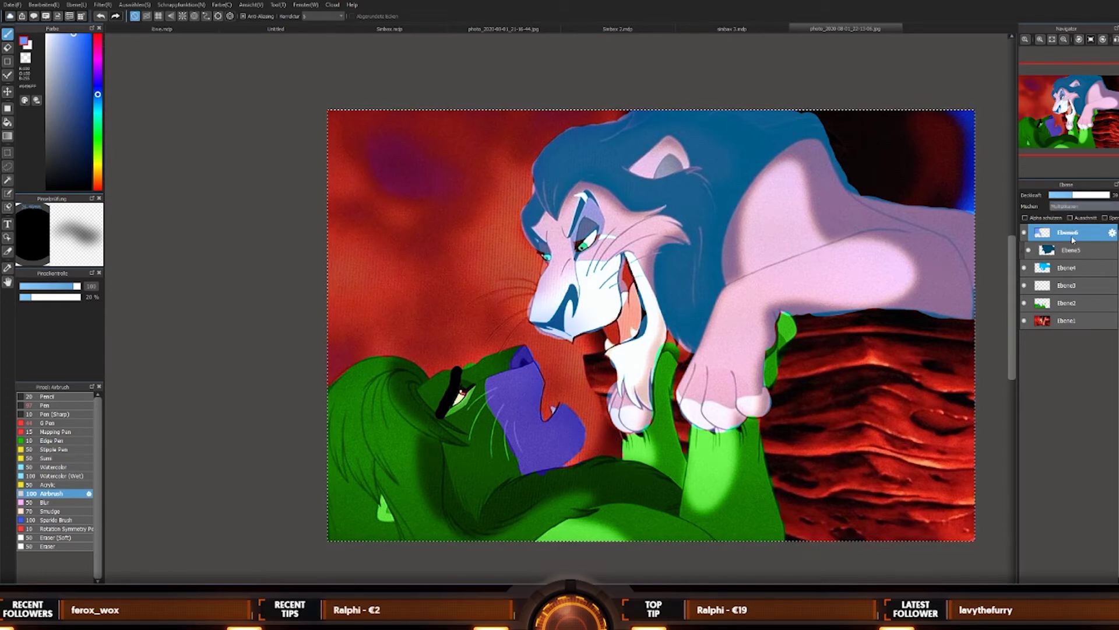
scroll(1079, 216, "down", 5)
scroll(1079, 216, "up", 1)
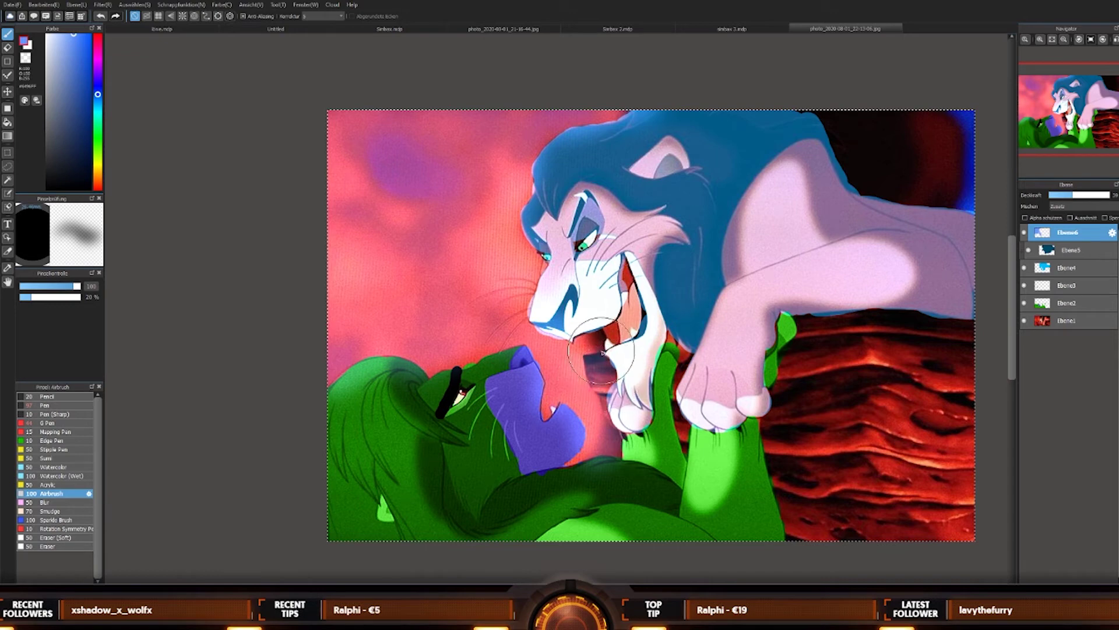
Step: Airbrush the light blue haze over the dark background behind the upper lion's back and over the red rocks below its body
mouse_move(916, 142)
left_mouse_down()
mouse_move(952, 131)
mouse_move(951, 116)
mouse_move(860, 130)
mouse_move(836, 115)
mouse_move(960, 125)
mouse_move(895, 139)
mouse_move(886, 173)
mouse_move(857, 137)
mouse_move(870, 173)
mouse_move(1007, 189)
mouse_move(975, 153)
mouse_move(862, 142)
mouse_move(953, 139)
left_mouse_up()
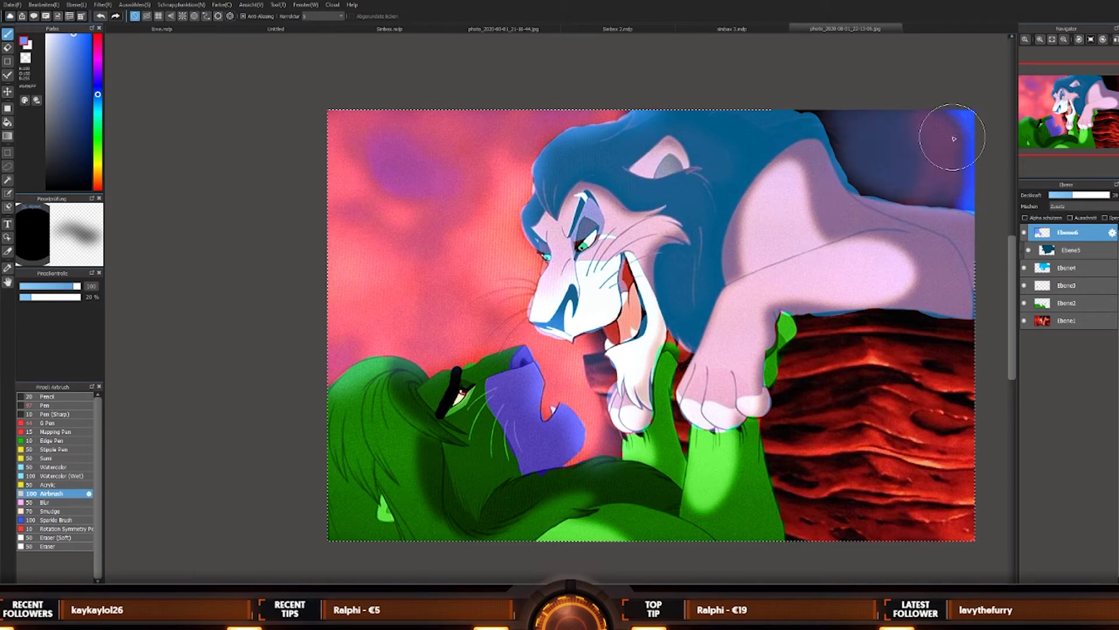
mouse_move(844, 115)
left_mouse_down()
mouse_move(810, 111)
mouse_move(879, 116)
mouse_move(879, 176)
mouse_move(846, 128)
mouse_move(834, 137)
mouse_move(857, 181)
mouse_move(937, 190)
left_mouse_up()
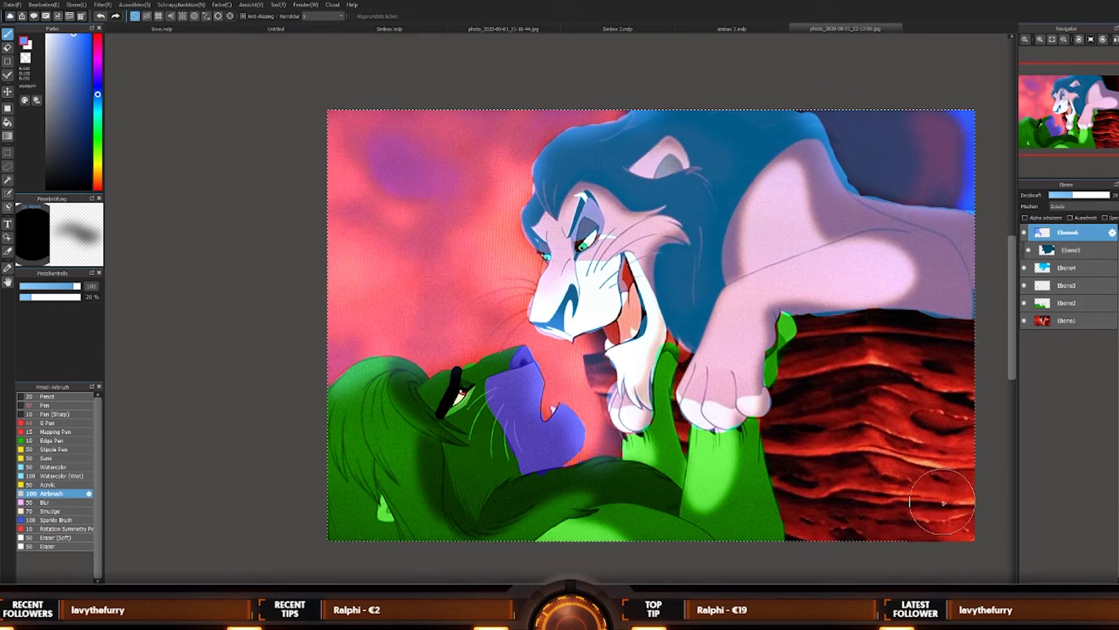
mouse_move(923, 525)
left_mouse_down()
mouse_move(898, 535)
mouse_move(929, 429)
mouse_move(915, 392)
mouse_move(872, 429)
mouse_move(892, 532)
mouse_move(866, 532)
mouse_move(903, 544)
mouse_move(893, 501)
mouse_move(862, 470)
mouse_move(803, 440)
mouse_move(798, 471)
mouse_move(801, 449)
mouse_move(782, 470)
mouse_move(774, 432)
mouse_move(800, 338)
mouse_move(925, 348)
mouse_move(847, 362)
mouse_move(839, 421)
mouse_move(863, 397)
mouse_move(818, 458)
left_mouse_up()
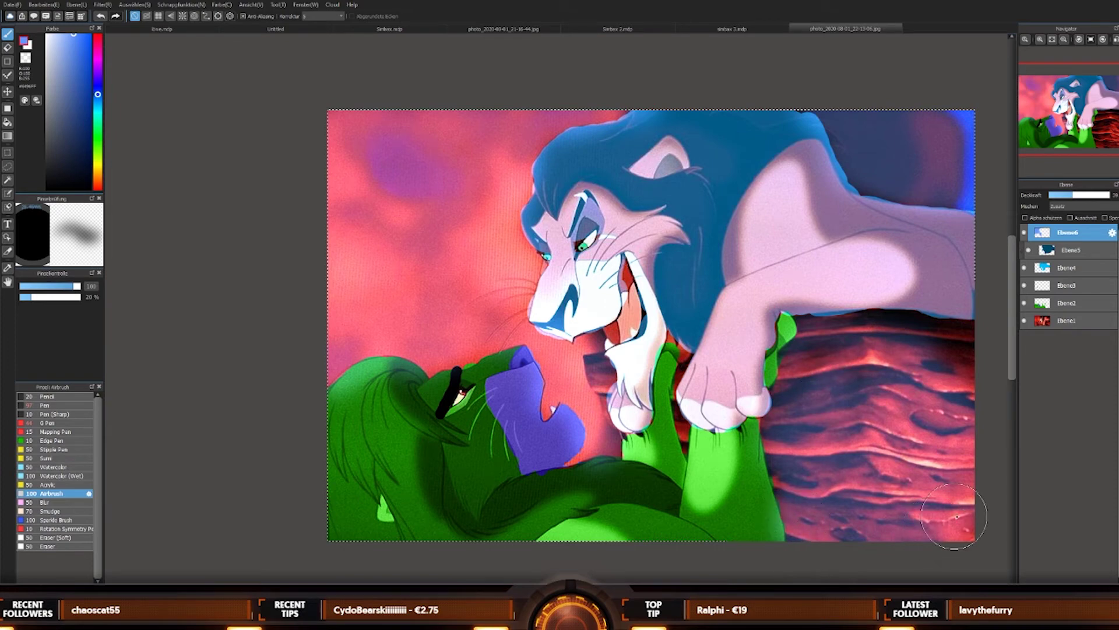
left_click_drag(956, 350, 956, 331)
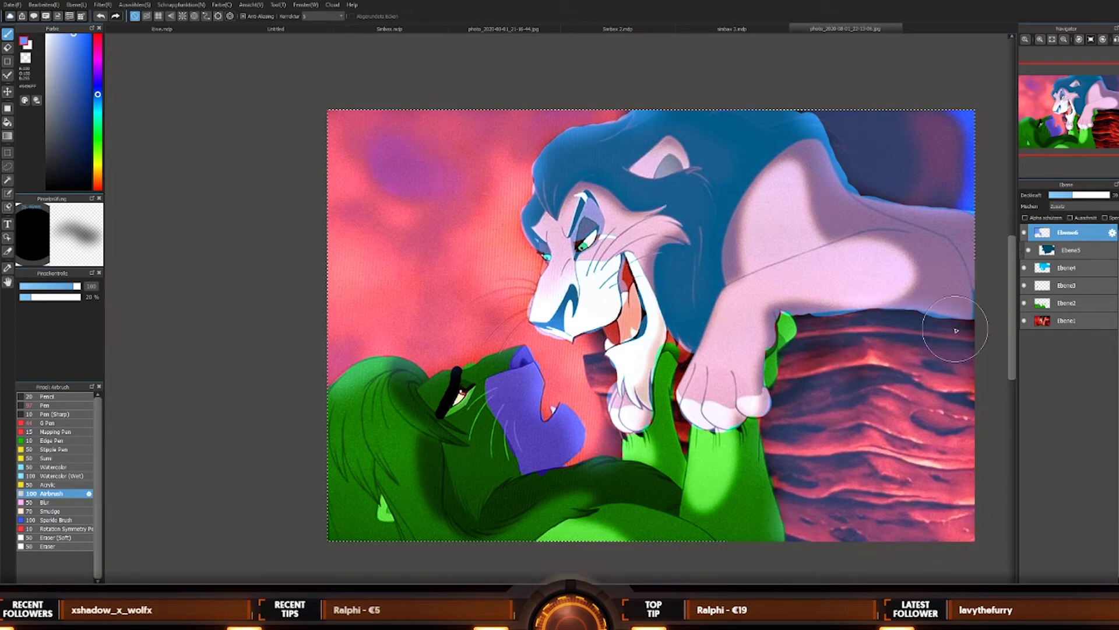
scroll(956, 349, "down", 5)
scroll(887, 448, "up", 4)
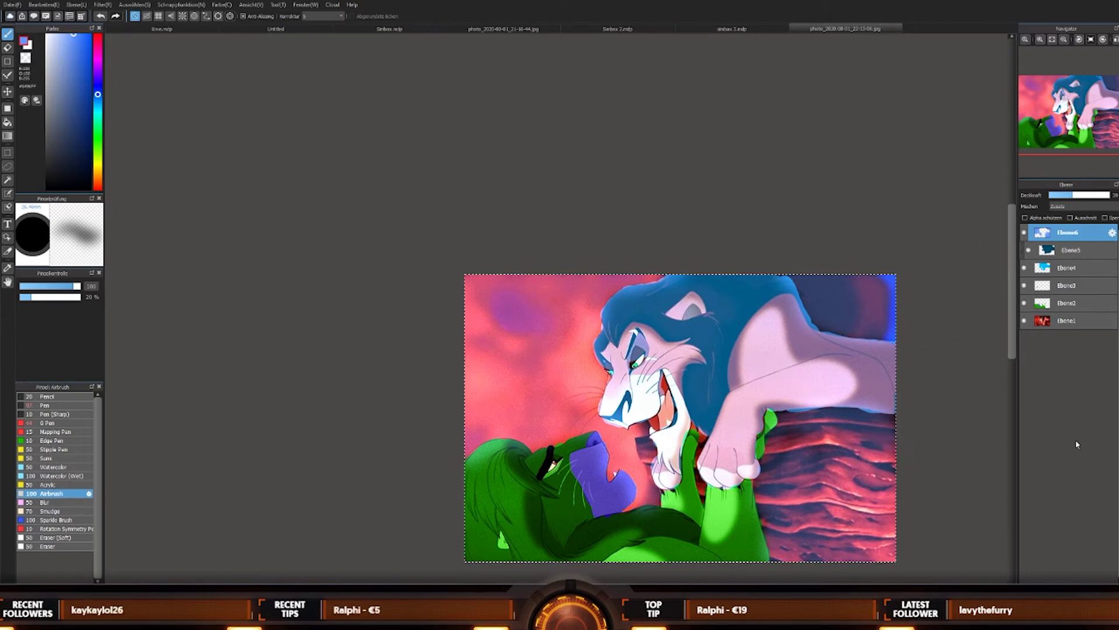
Step: Add a new layer above Ebene6, choose a violet-blue colour and airbrush a small stroke across the base of the red rocks
key("ctrl+shift+n")
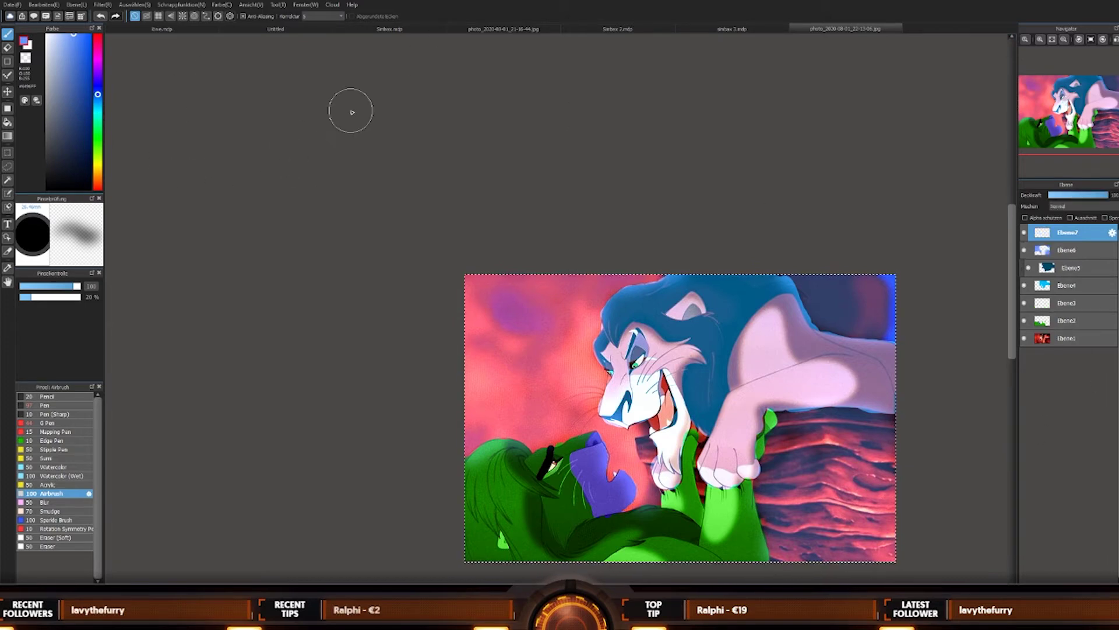
key("ctrl+d")
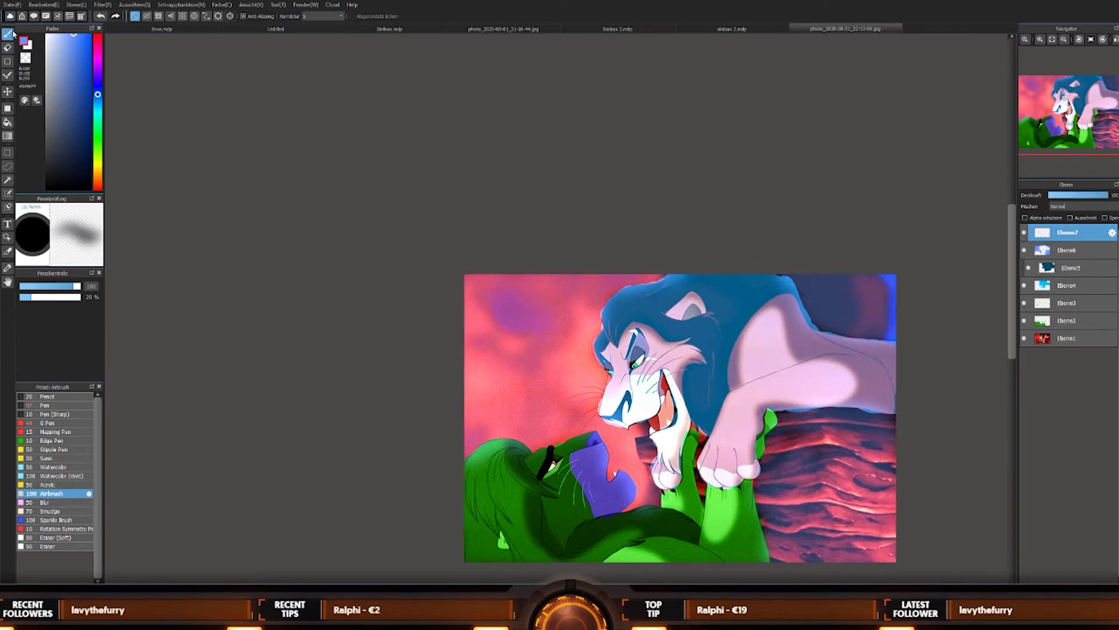
scroll(514, 349, "down", 1)
scroll(494, 392, "up", 1)
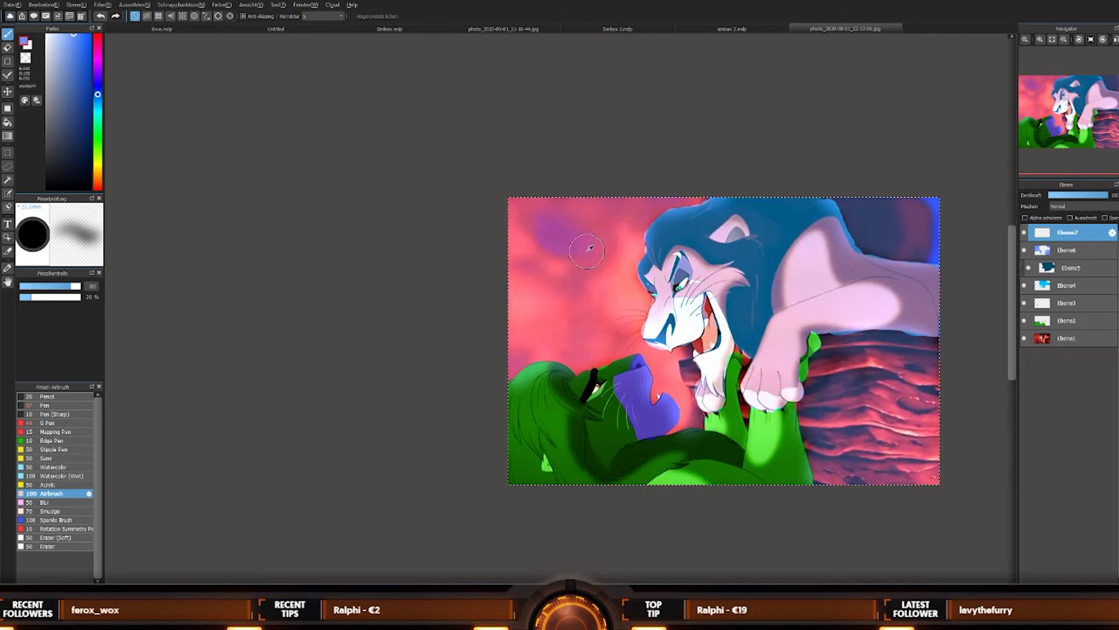
key("bracketleft")
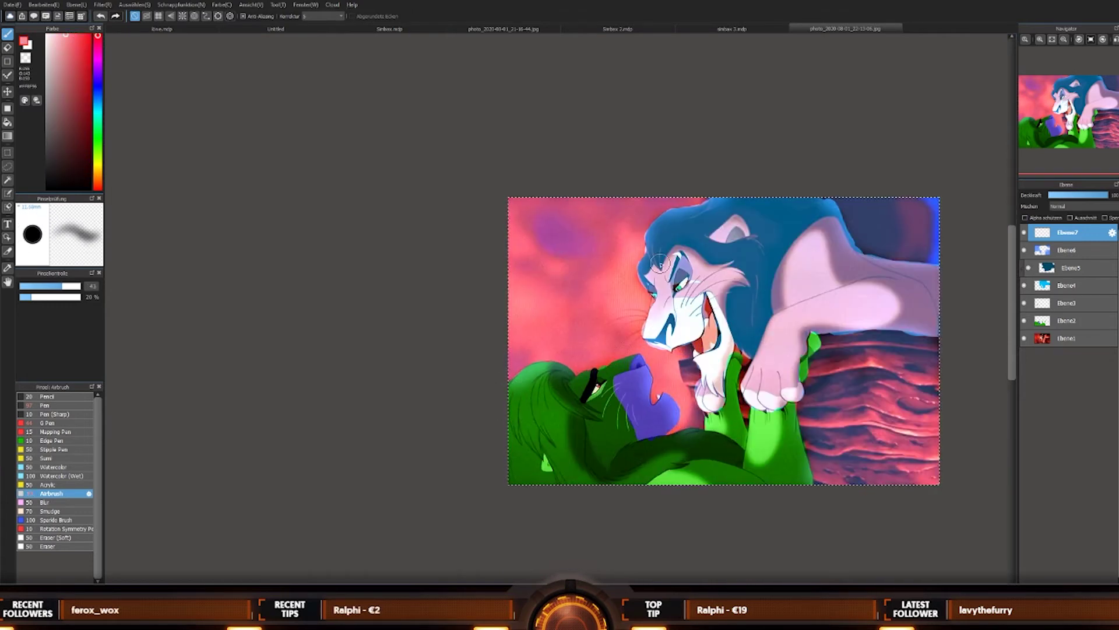
left_click(629, 245, "alt")
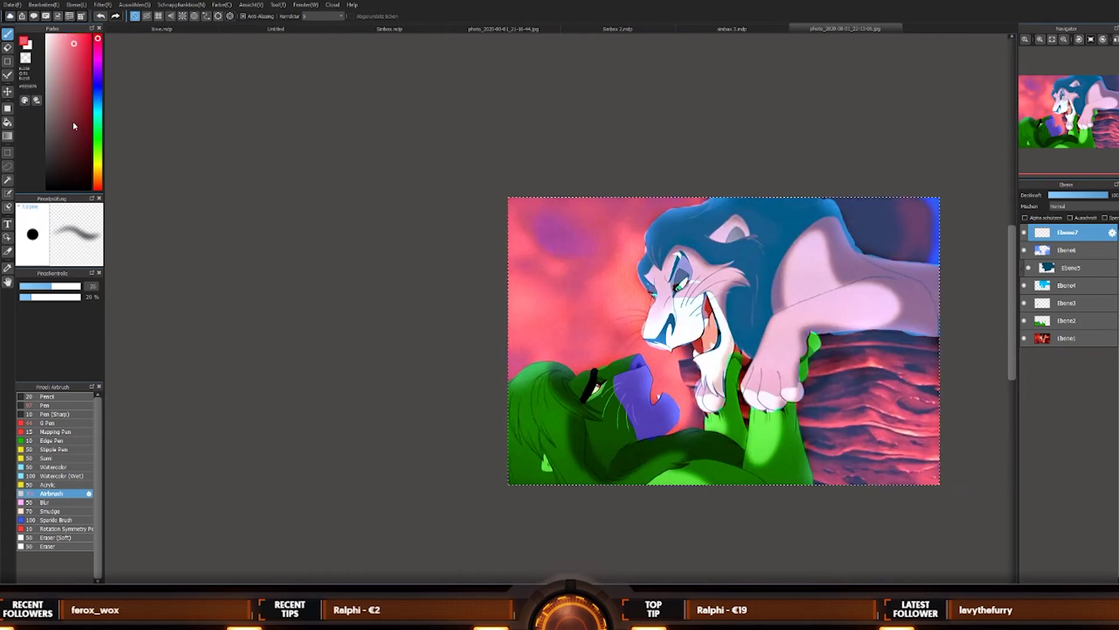
left_click(98, 115)
left_click(98, 87)
scroll(816, 408, "up", 2)
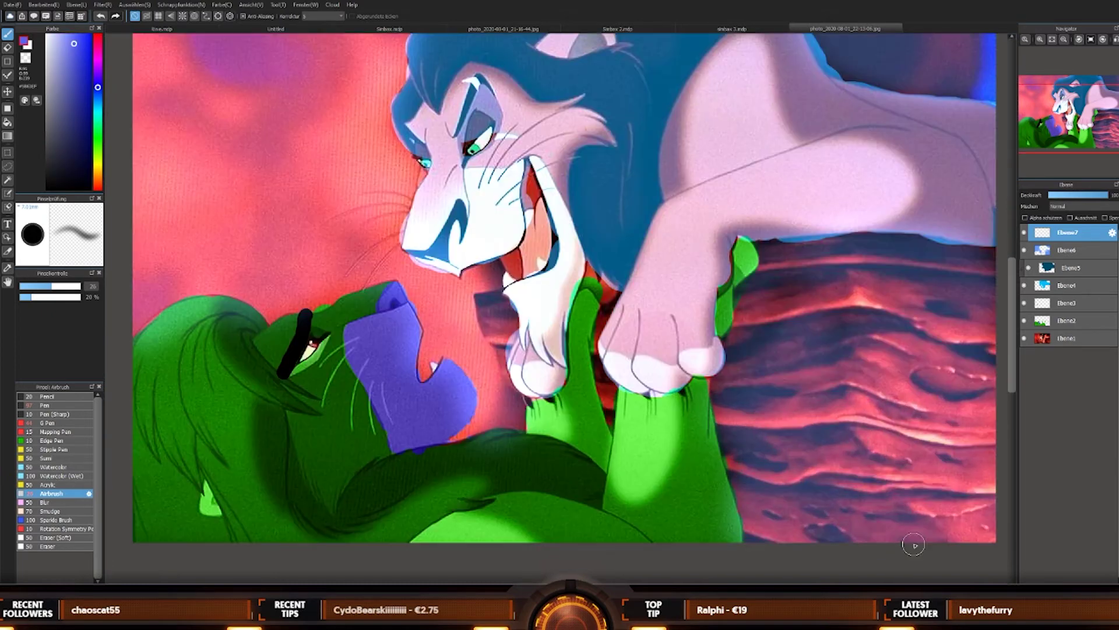
scroll(816, 408, "down", 1)
scroll(763, 529, "up", 2)
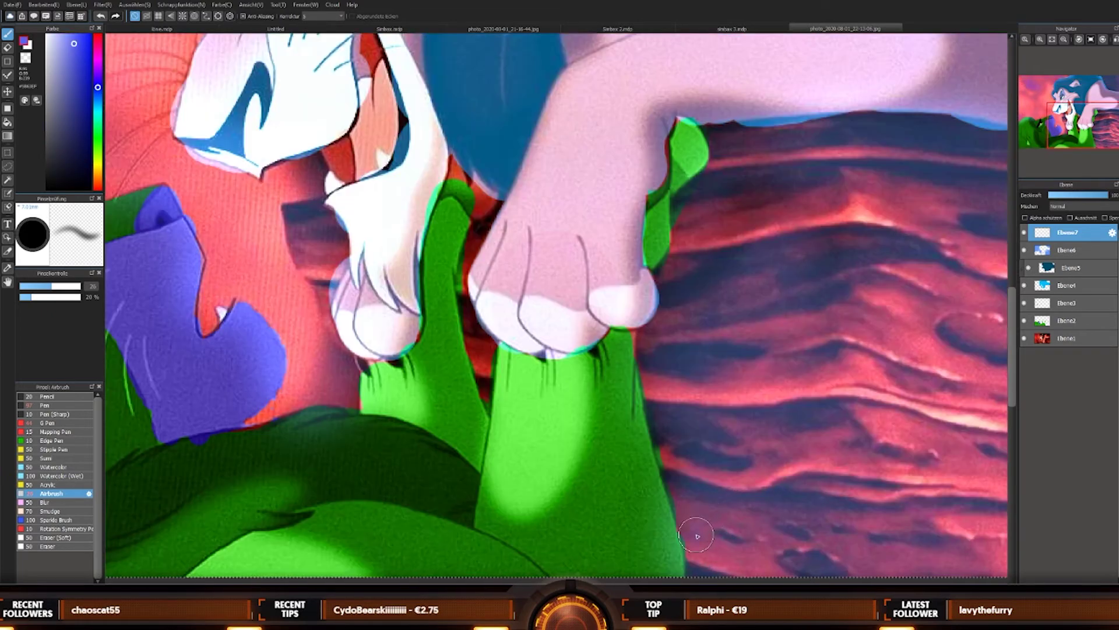
Step: Paint a solid violet-blue wavy shape over the base of the red rocks with the Pen brush
key("p")
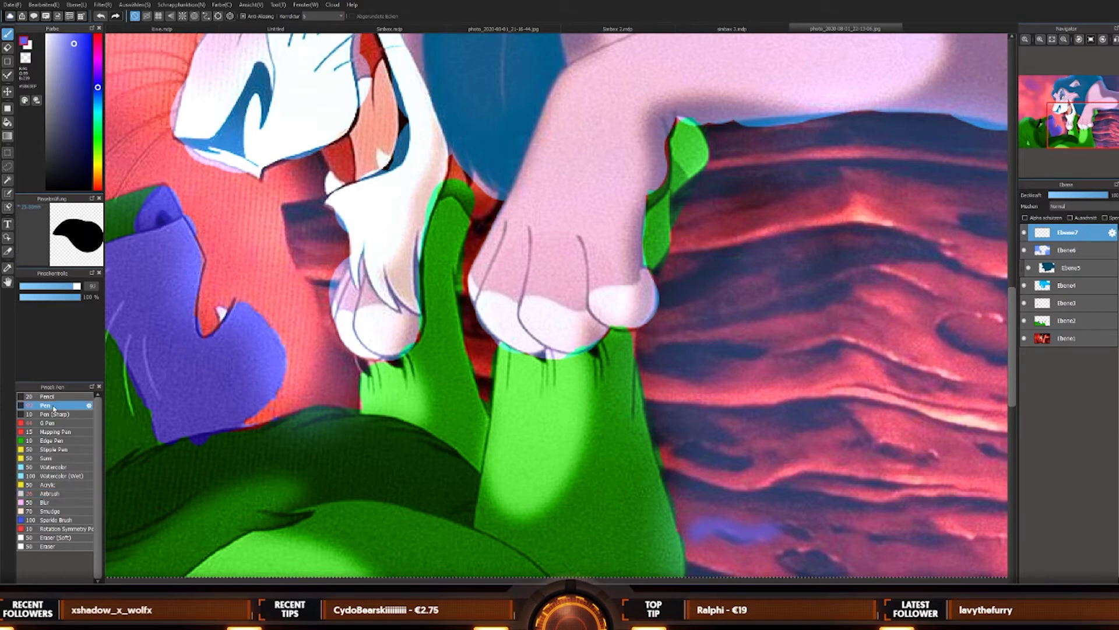
key("ctrl+0")
scroll(611, 565, "up", 1)
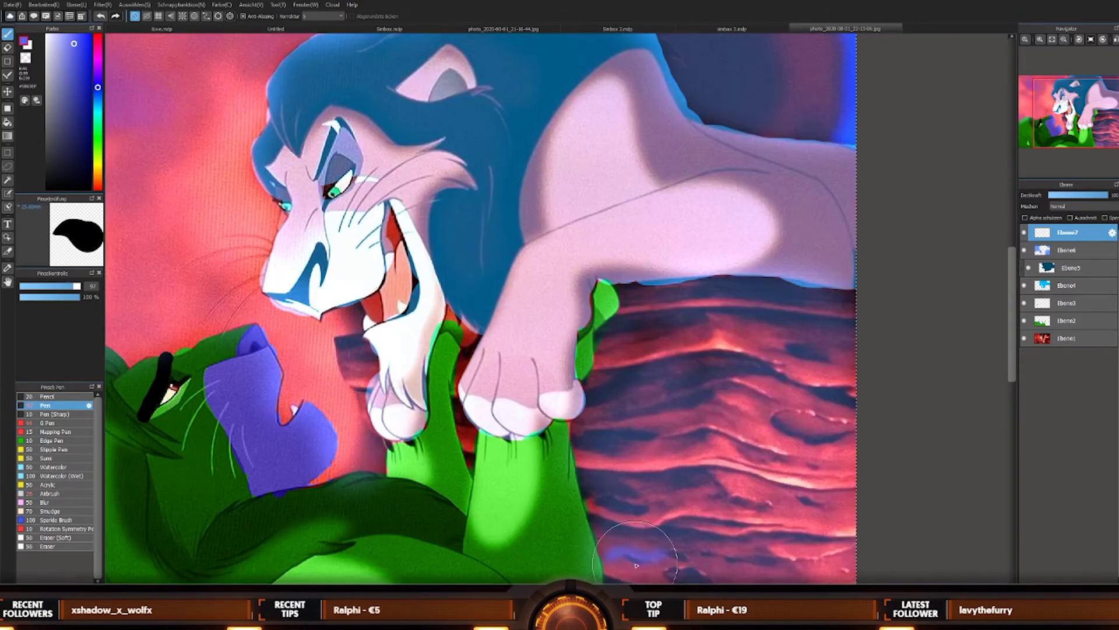
mouse_move(636, 565)
left_mouse_down()
mouse_move(675, 553)
mouse_move(829, 570)
left_mouse_up()
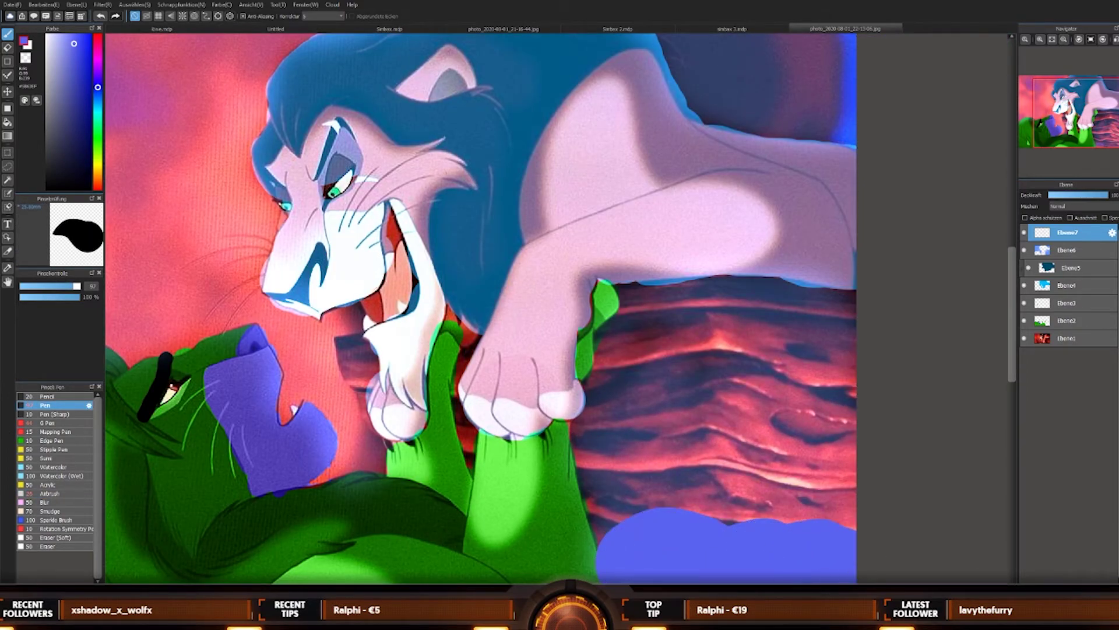
scroll(623, 563, "down", 2)
scroll(624, 564, "up", 2)
scroll(624, 564, "down", 3)
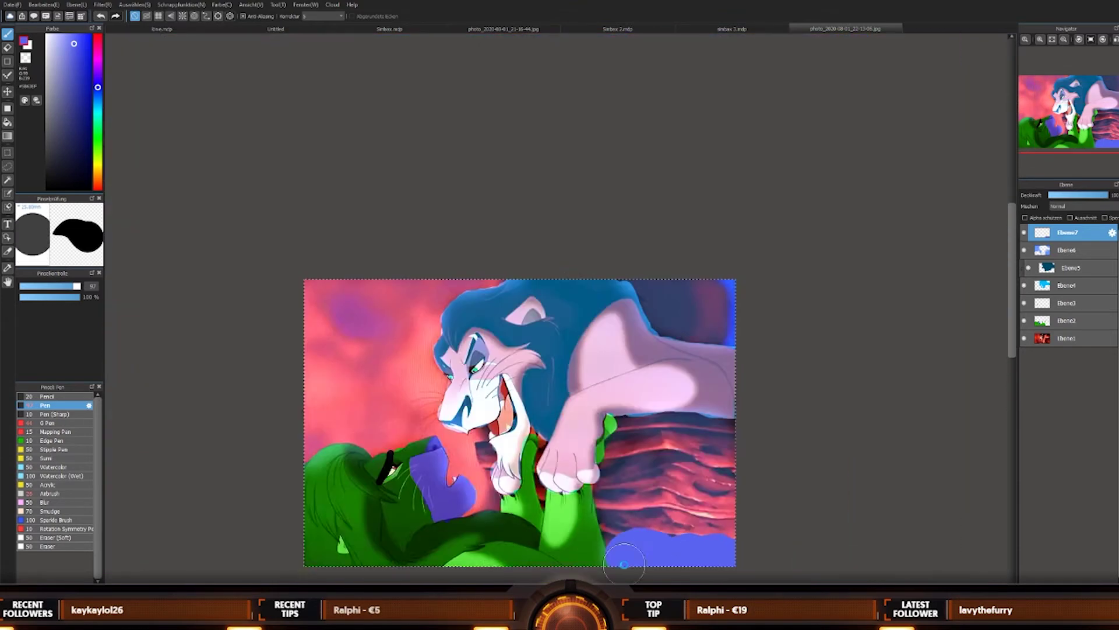
Step: Extend the solid blue water band along the picture's lower edge, across the green lion to the opposite corner
scroll(624, 563, "up", 2)
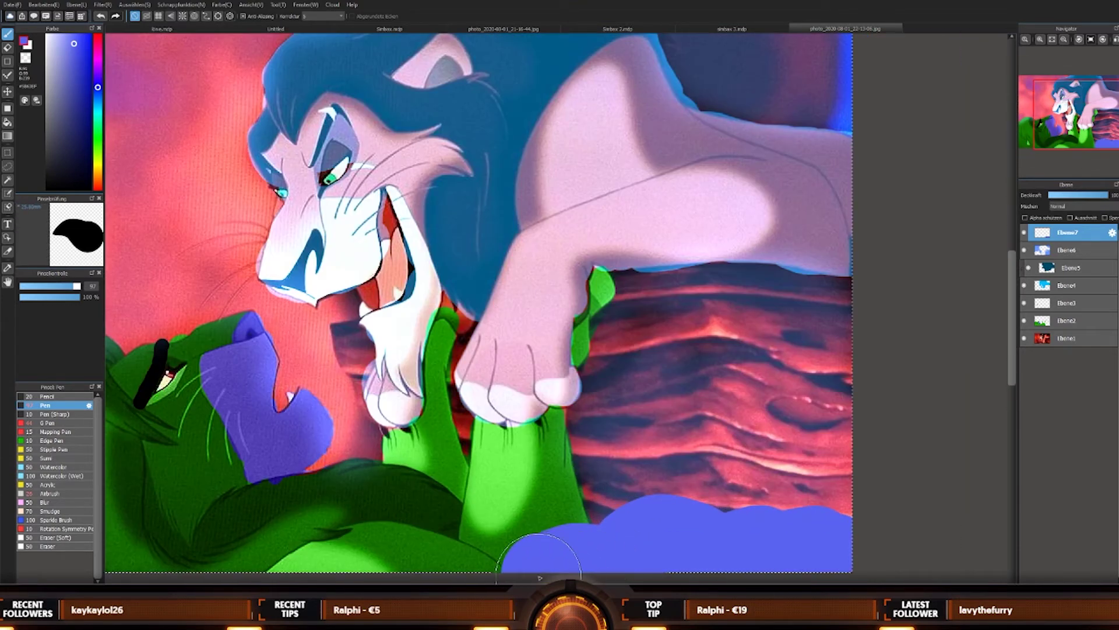
left_click_drag(539, 558, 114, 560)
scroll(117, 577, "down", 4)
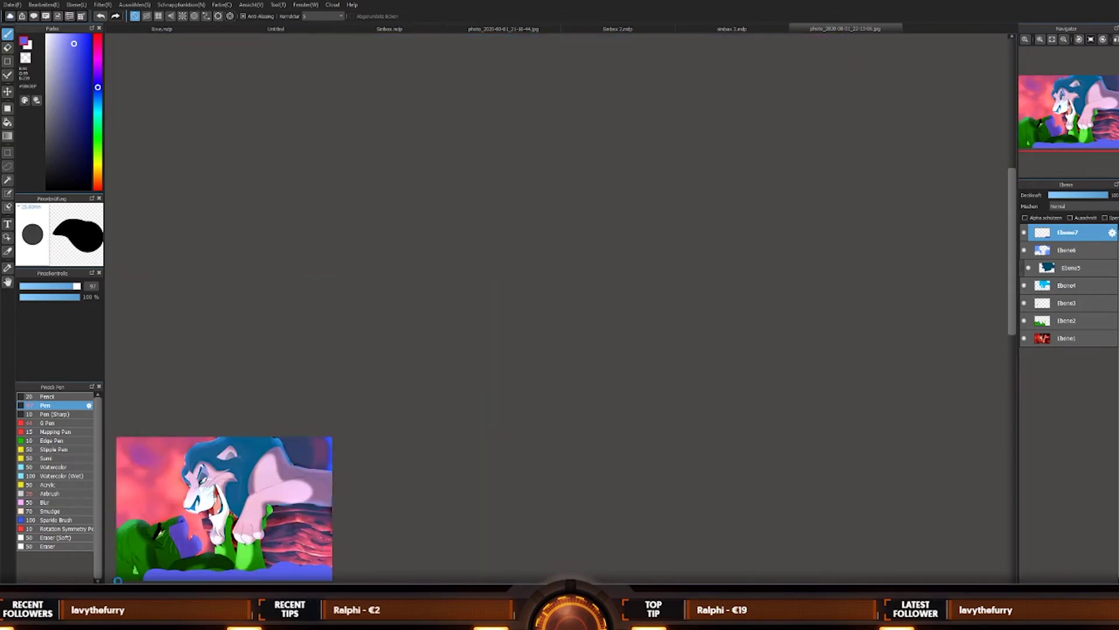
scroll(117, 580, "up", 4)
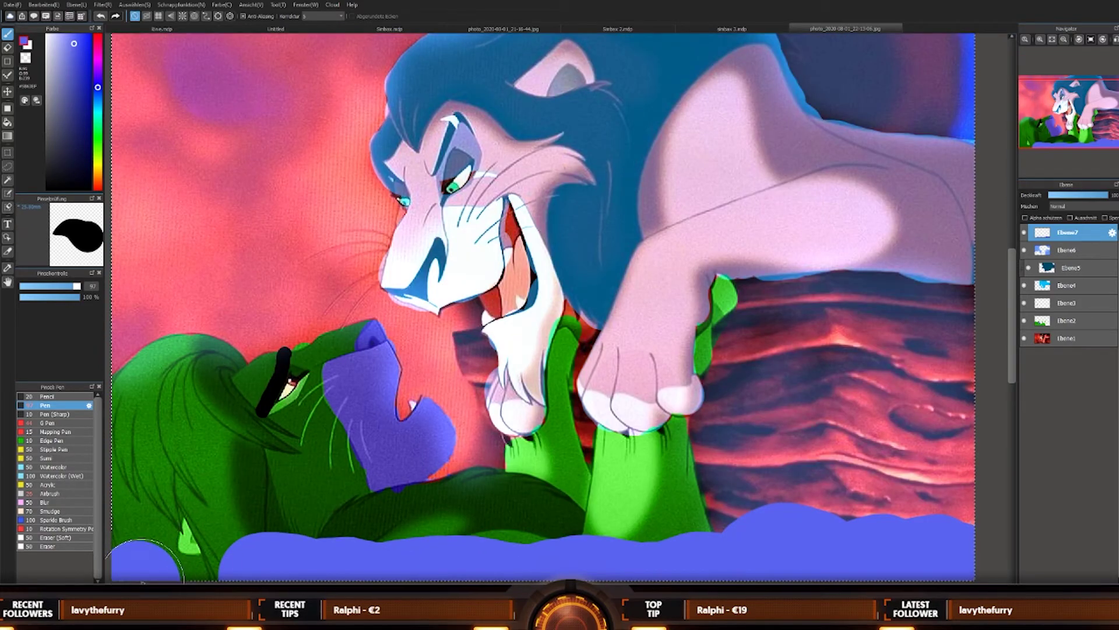
left_click_drag(145, 561, 167, 564)
scroll(789, 485, "down", 4)
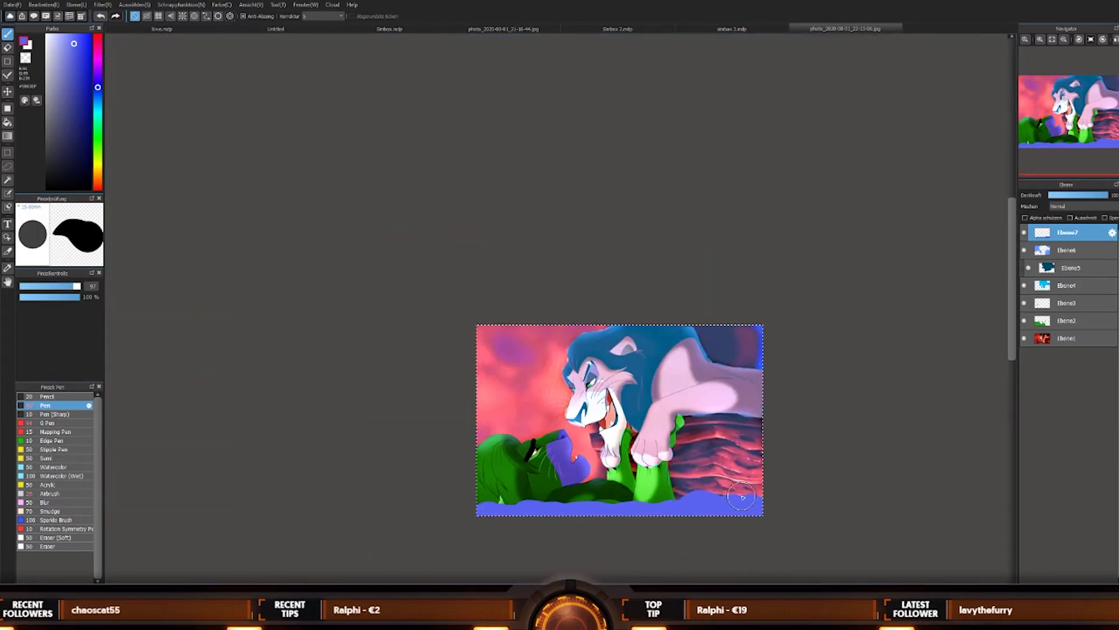
scroll(742, 497, "up", 3)
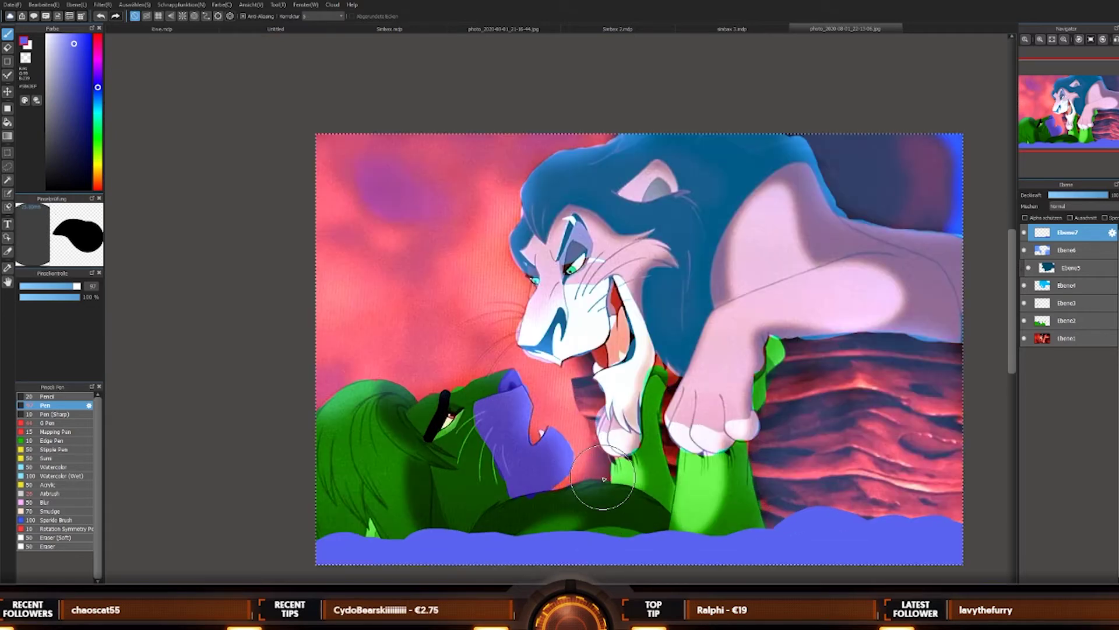
Step: Set the drawing colour to white and make the Pen brush much smaller
left_click(46, 34)
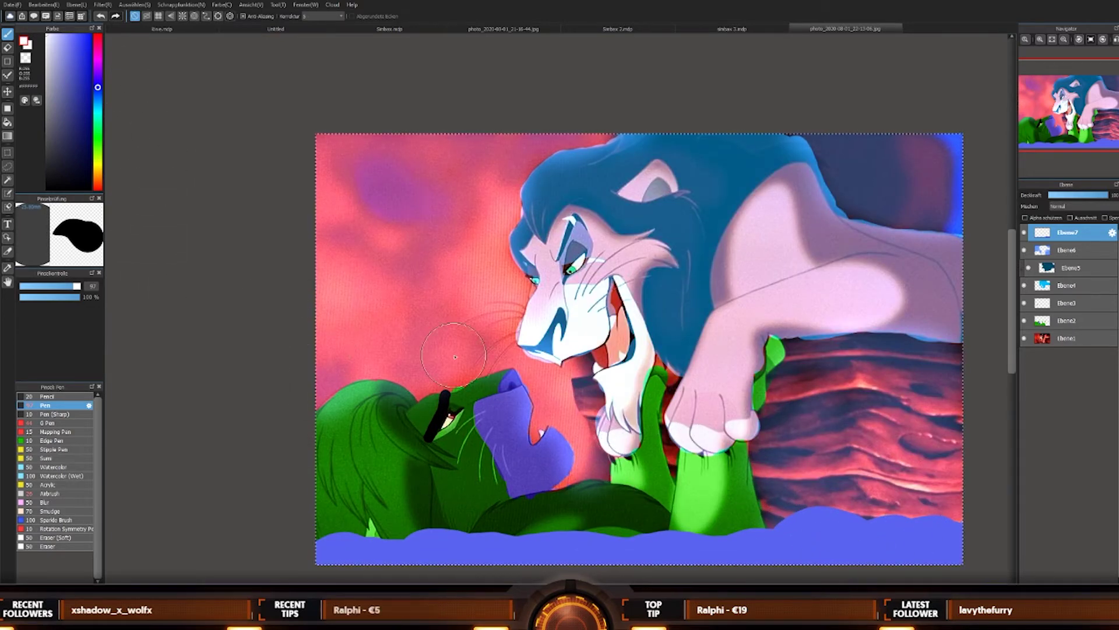
left_click(428, 157, "alt")
key("ctrl+d")
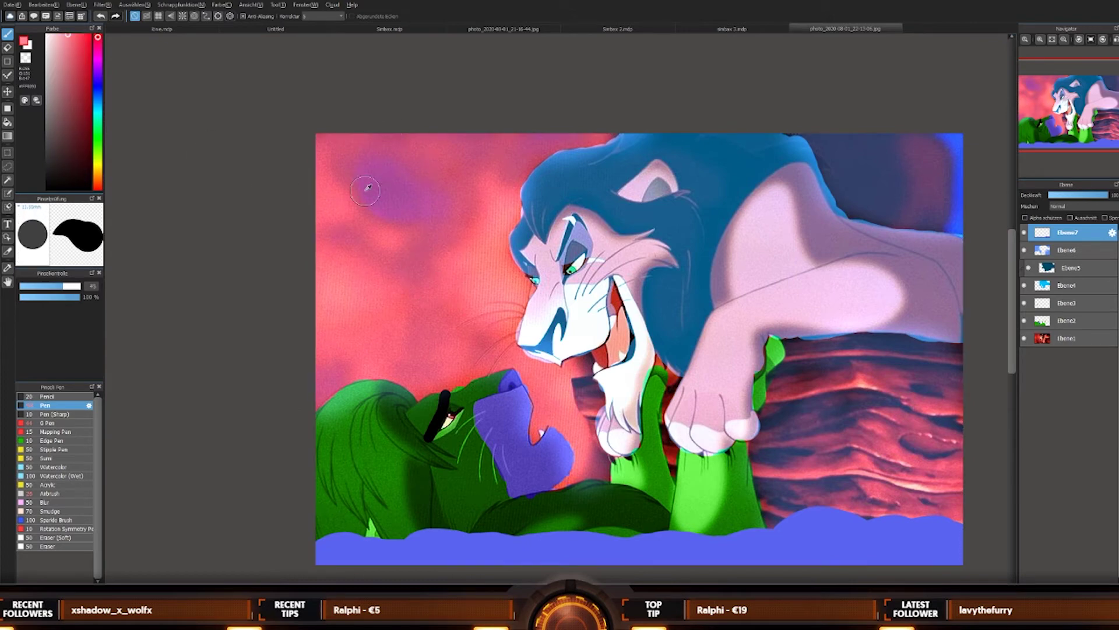
key("x")
key("ctrl+a")
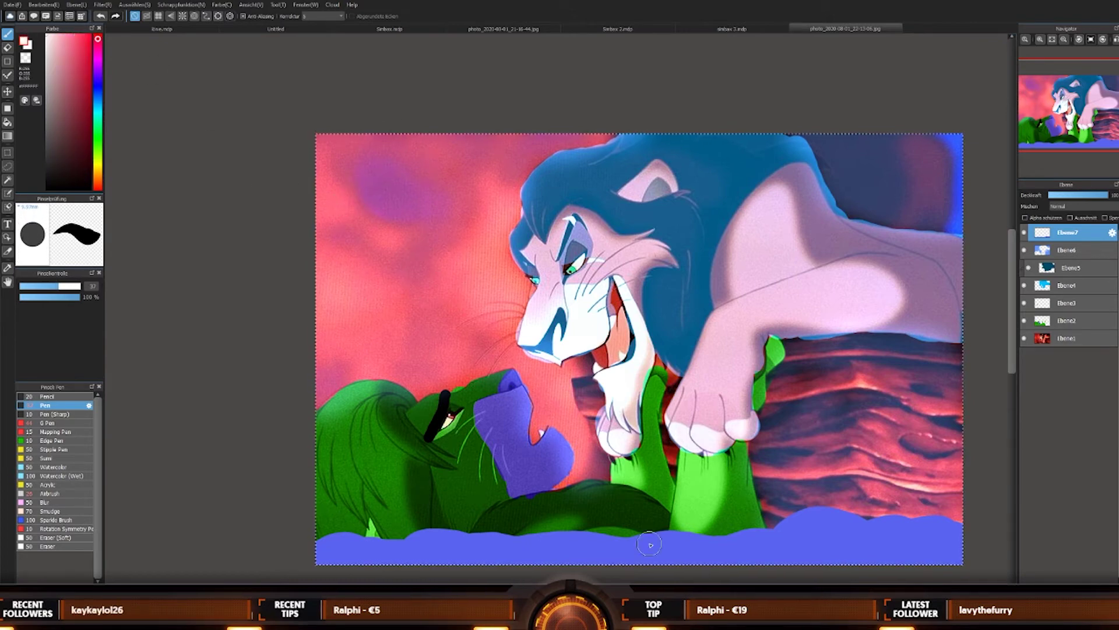
key("bracketleft")
key("bracketleft")
key("bracketleft")
key("bracketleft")
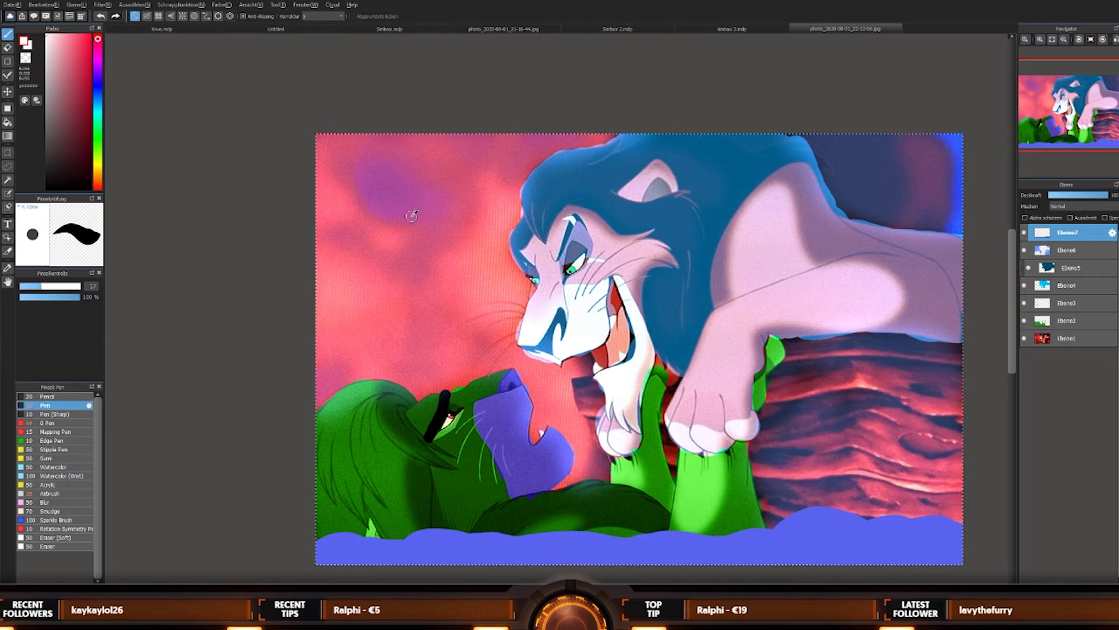
left_click(411, 216, "alt")
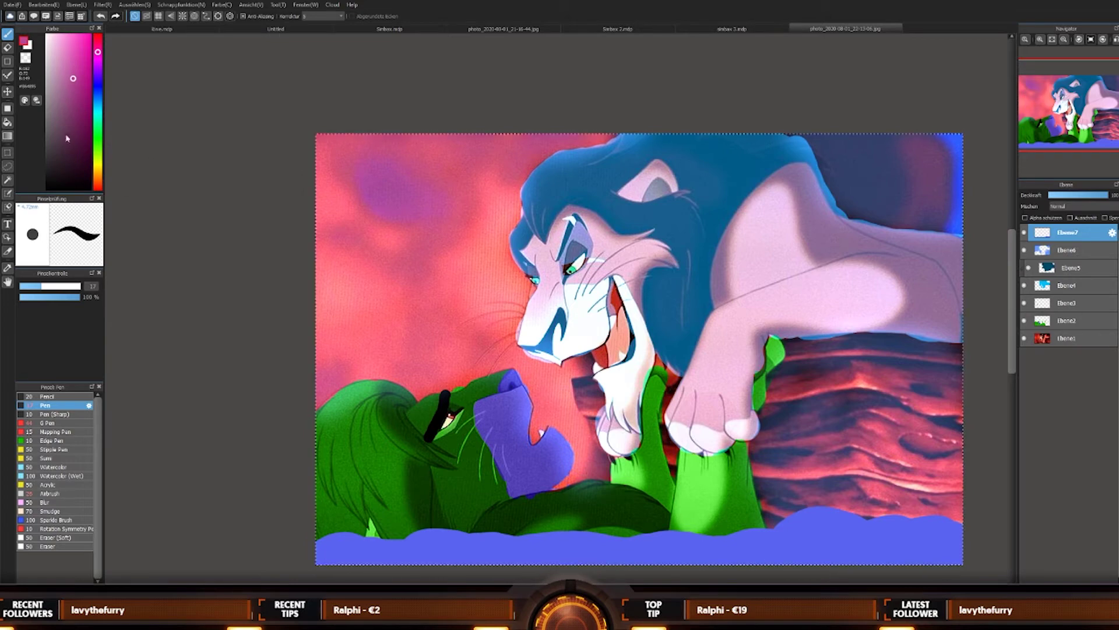
left_click_drag(67, 138, 49, 29)
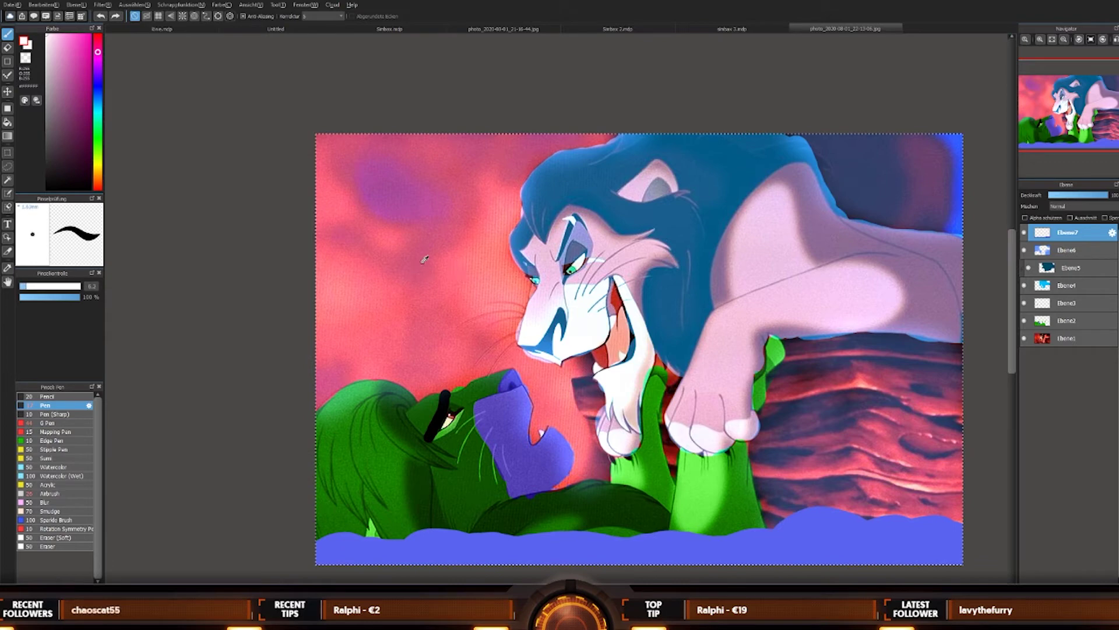
Step: Draw short, slightly wavy white highlight dashes spaced along the blue water band, undoing the first attempt
key("ctrl+d")
left_click(432, 245, "alt")
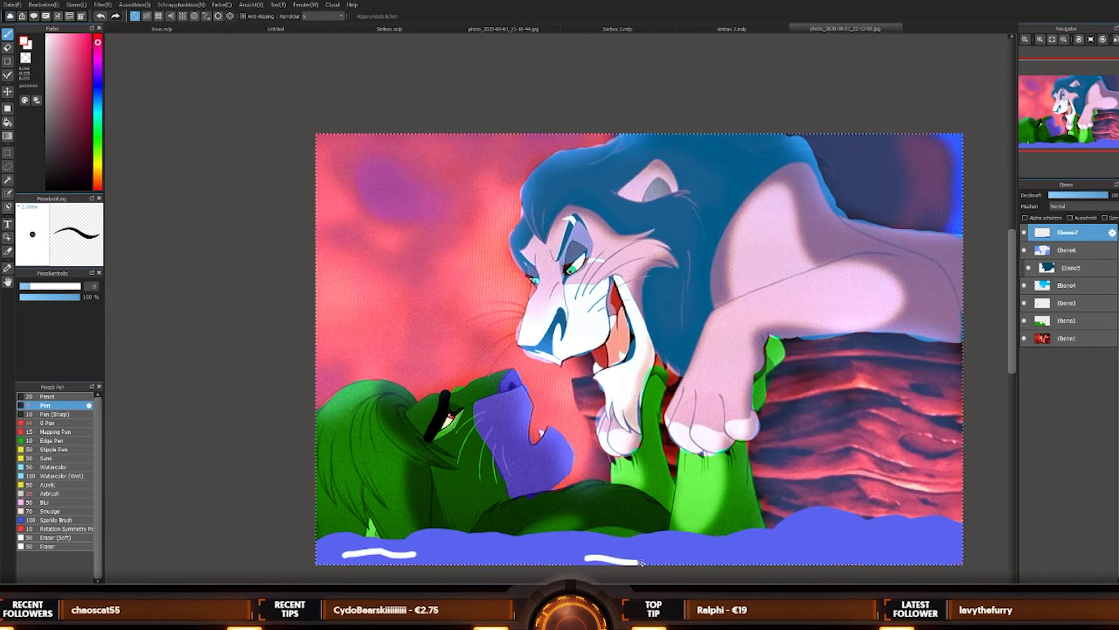
left_click_drag(641, 562, 665, 551)
left_click_drag(749, 552, 815, 539)
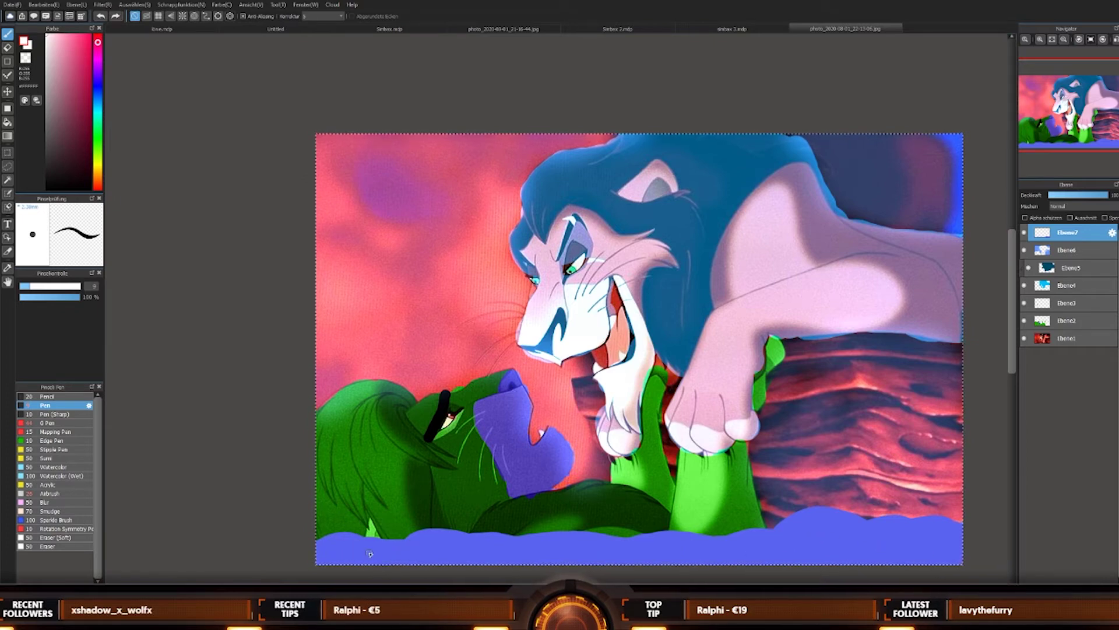
left_click_drag(367, 552, 380, 552)
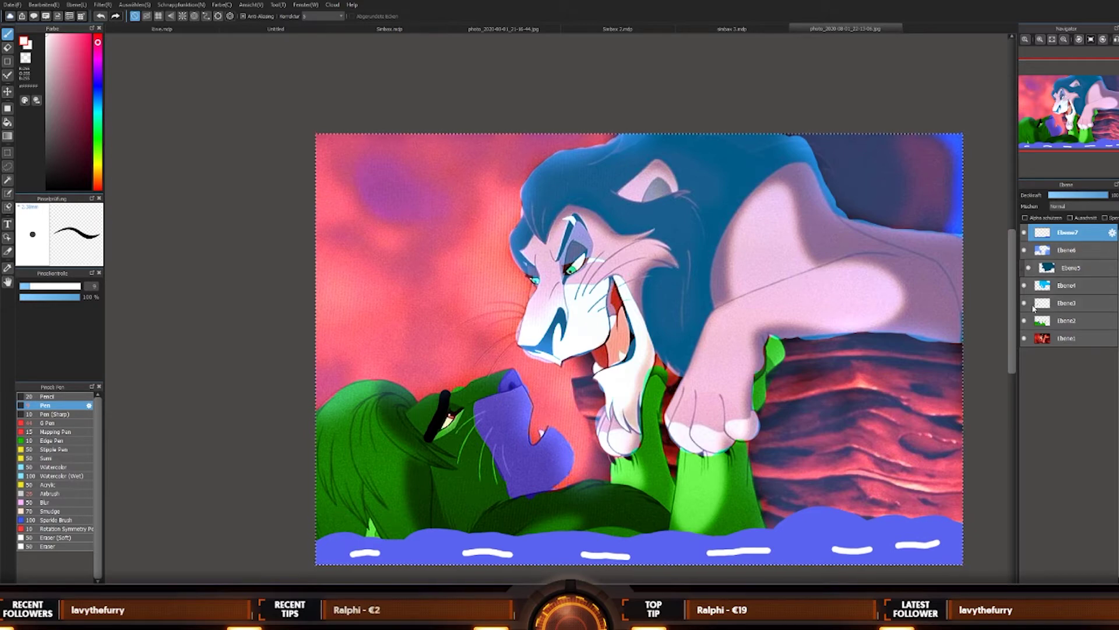
Step: Lower the opacity of the water layer Ebene7 so the lions and rocks show through
left_click(1081, 195)
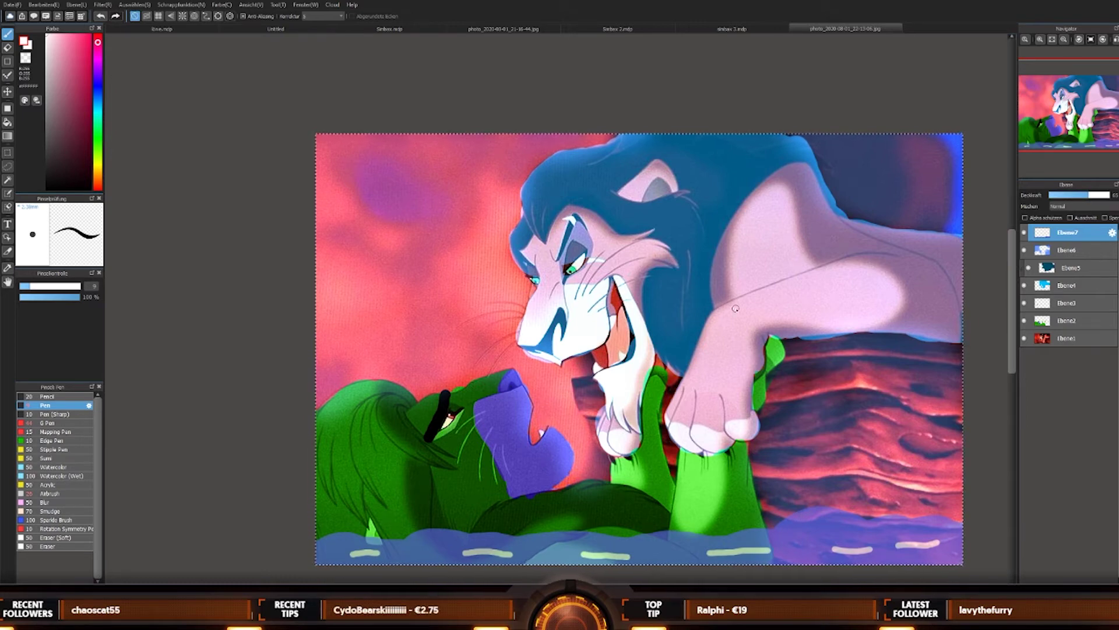
scroll(303, 277, "down", 5)
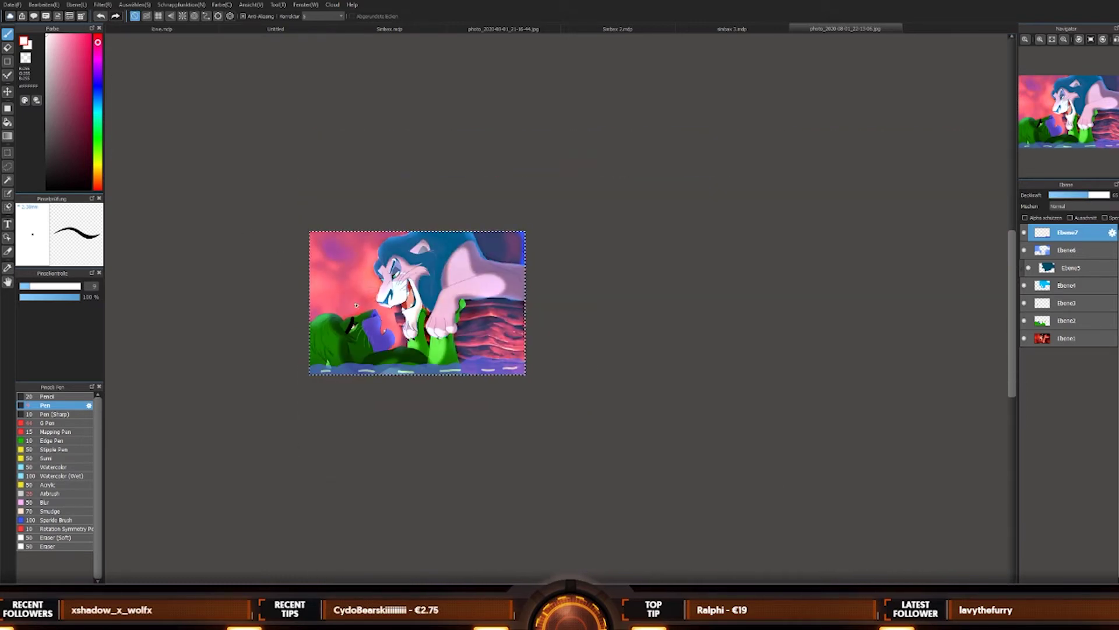
scroll(296, 290, "up", 3)
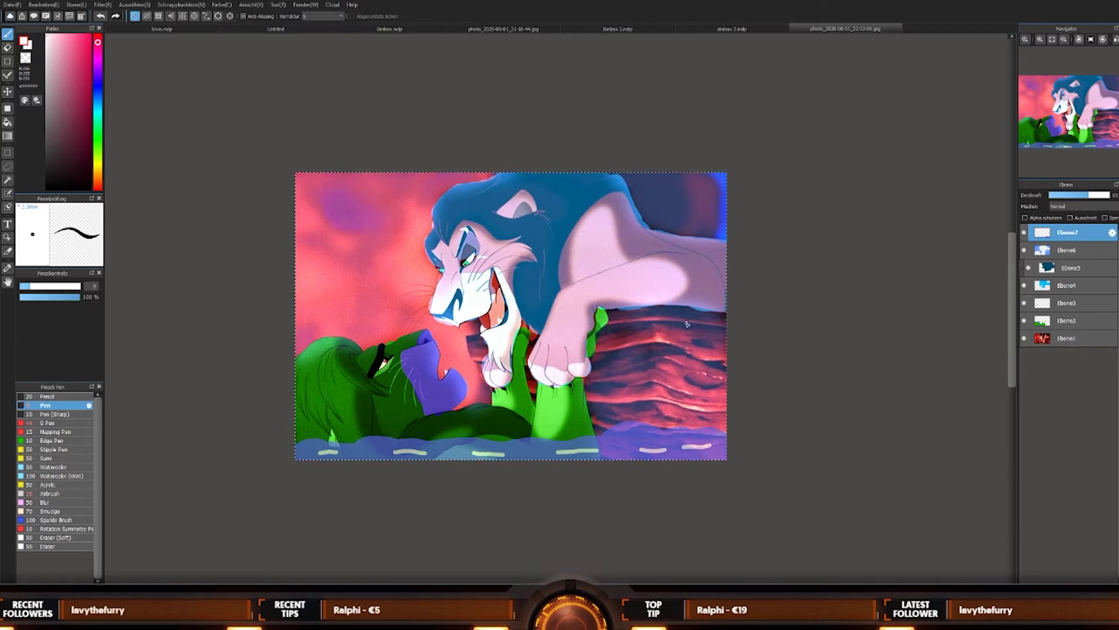
Step: Add a new layer above Ebene7 and pick up the red lip colour from the lion picture simbax 3.mdp
key("ctrl+shift+n")
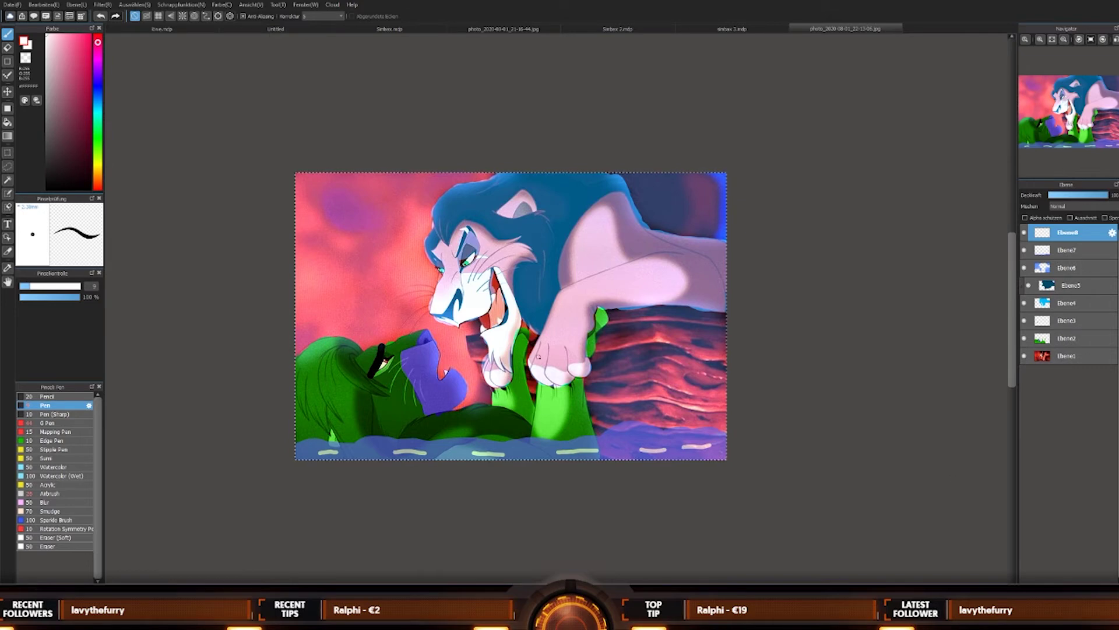
scroll(474, 349, "up", 2)
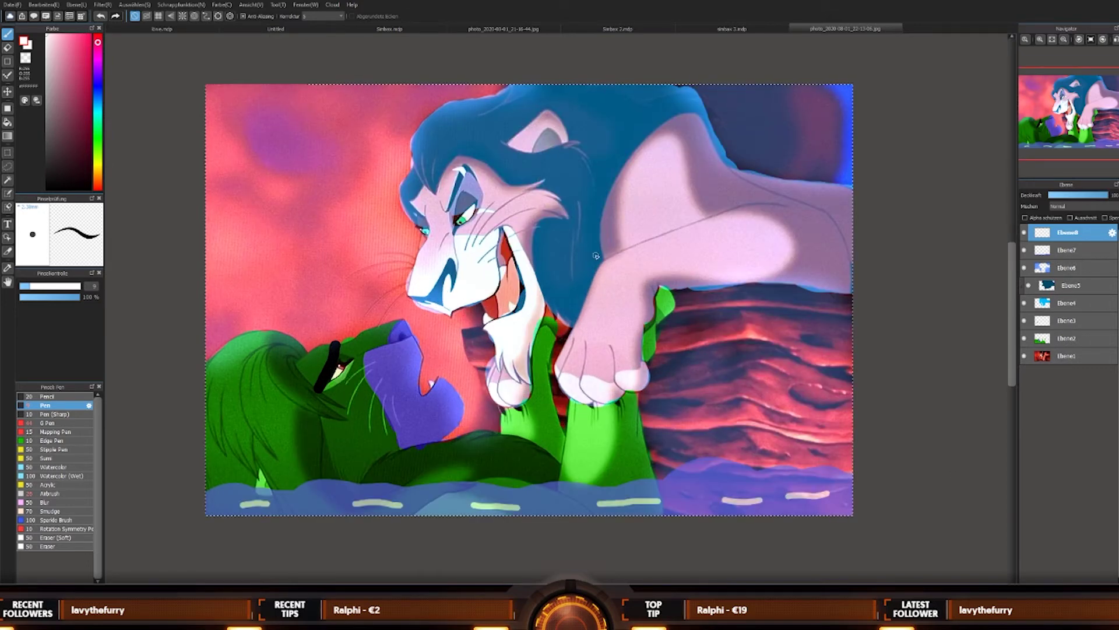
left_click(717, 28)
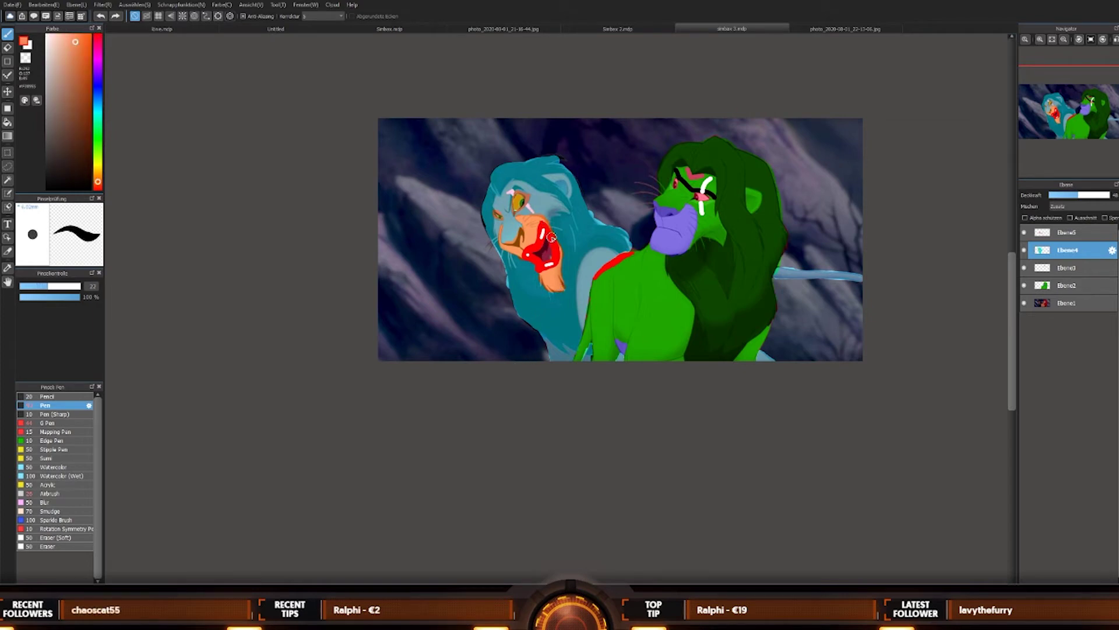
left_click(816, 29)
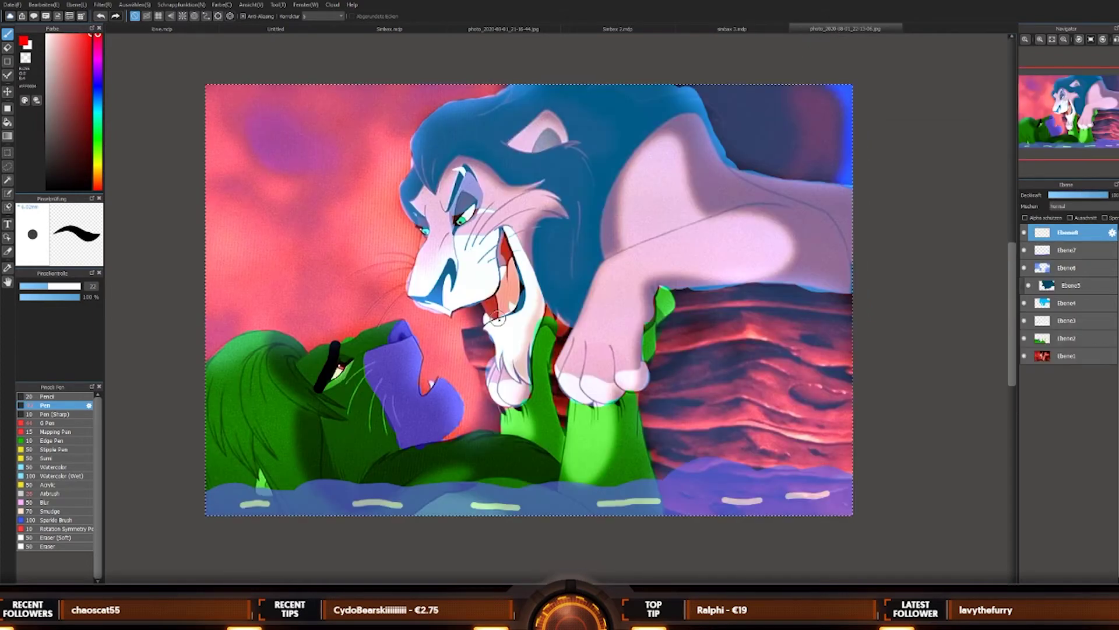
Step: Paint thick red lips around the upper lion's open mouth, redoing the stroke near the nose
left_click_drag(491, 332, 522, 315)
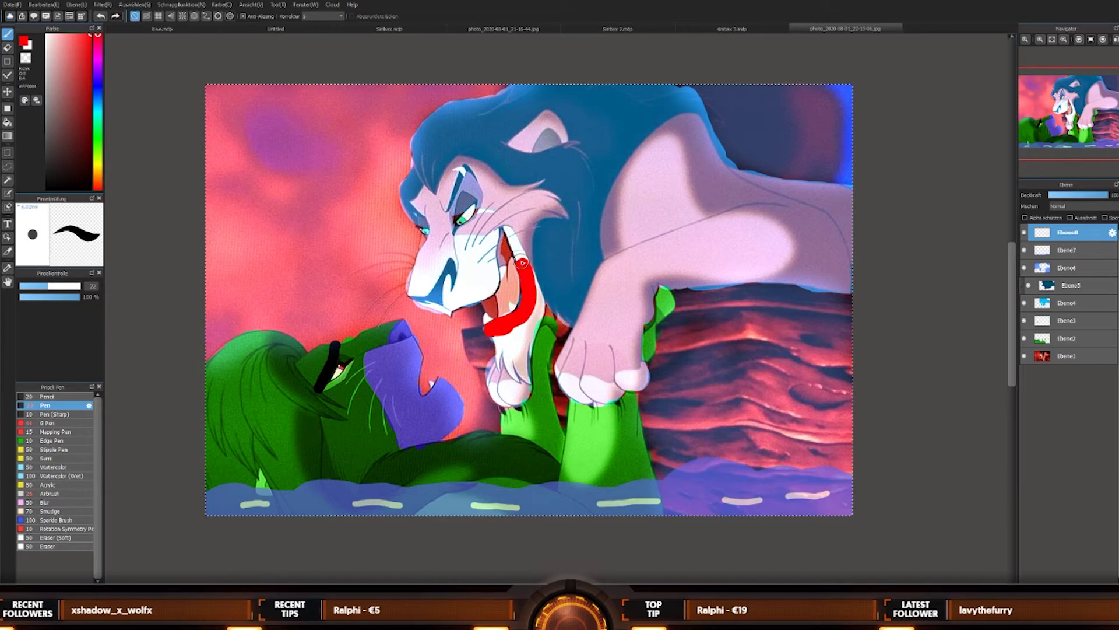
mouse_move(503, 225)
left_mouse_down()
mouse_move(494, 221)
mouse_move(492, 245)
left_mouse_up()
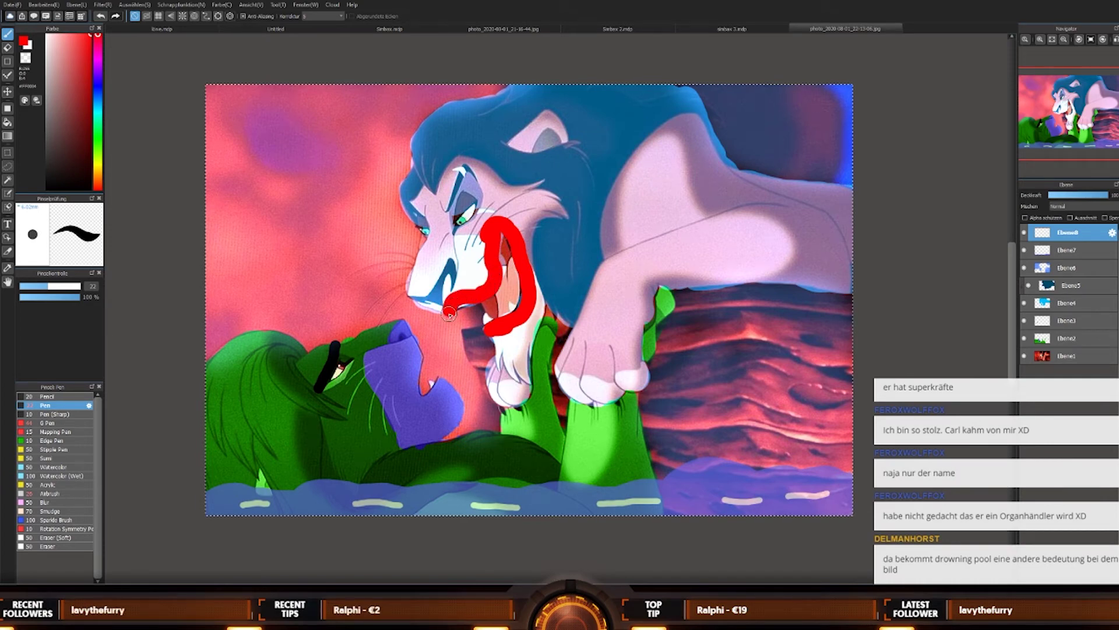
key("ctrl+z")
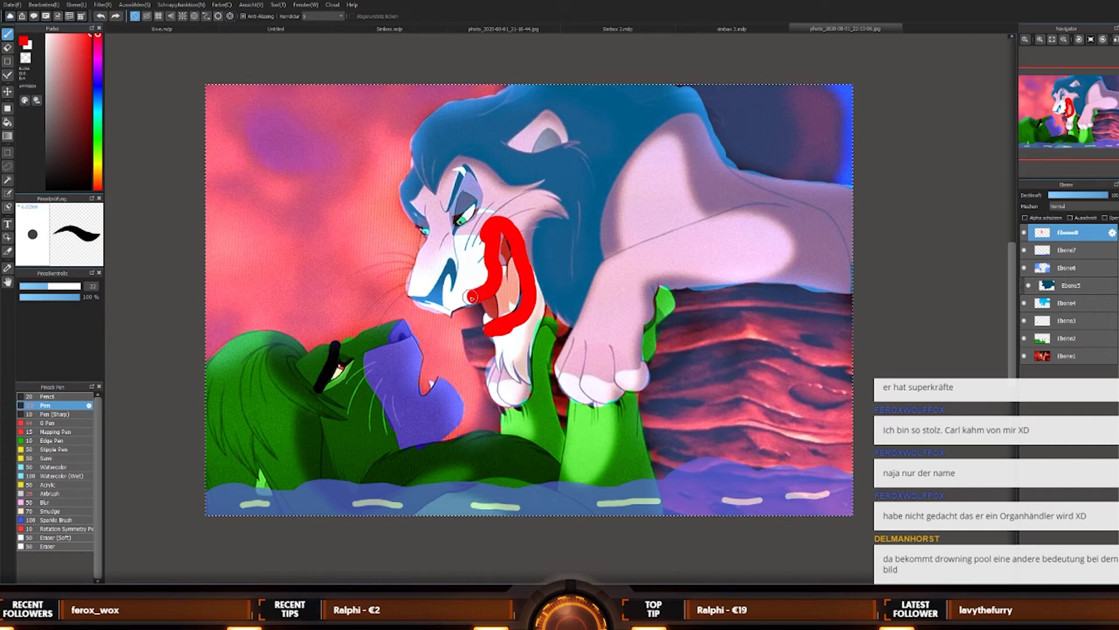
left_click_drag(456, 302, 443, 313)
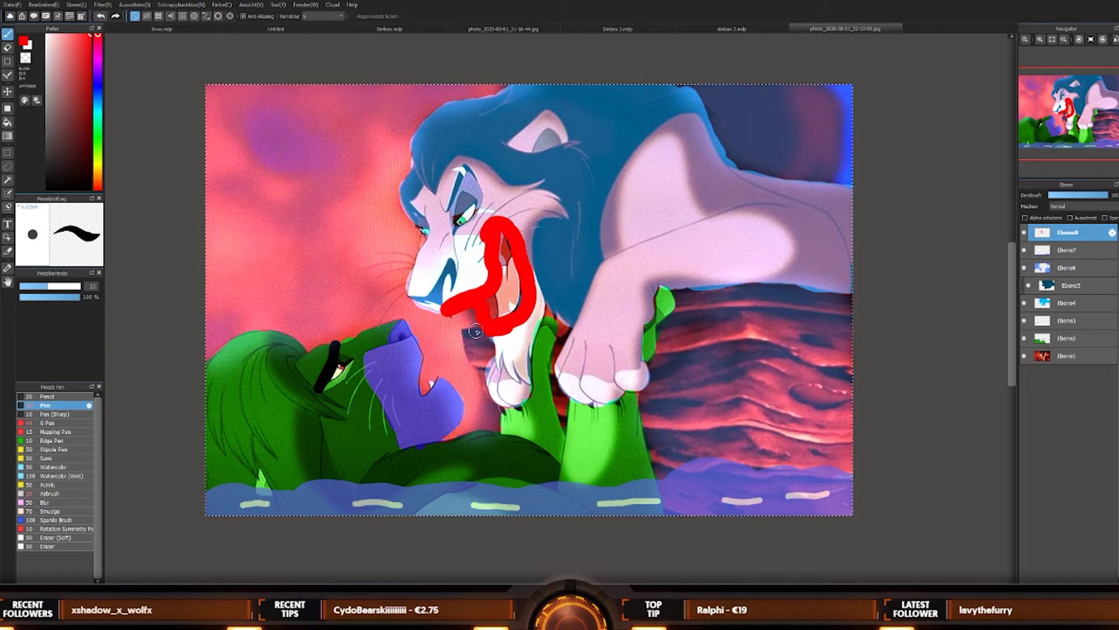
Step: Paint a thick red lip along the inner edge of the green lion's open mouth
scroll(554, 315, "down", 2)
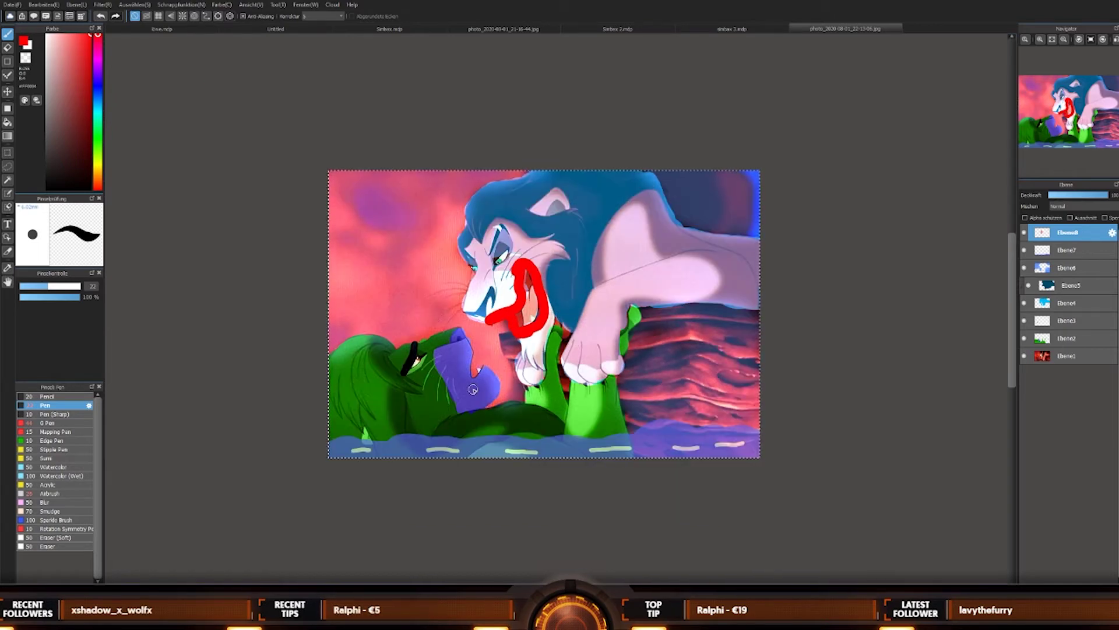
scroll(477, 386, "up", 4)
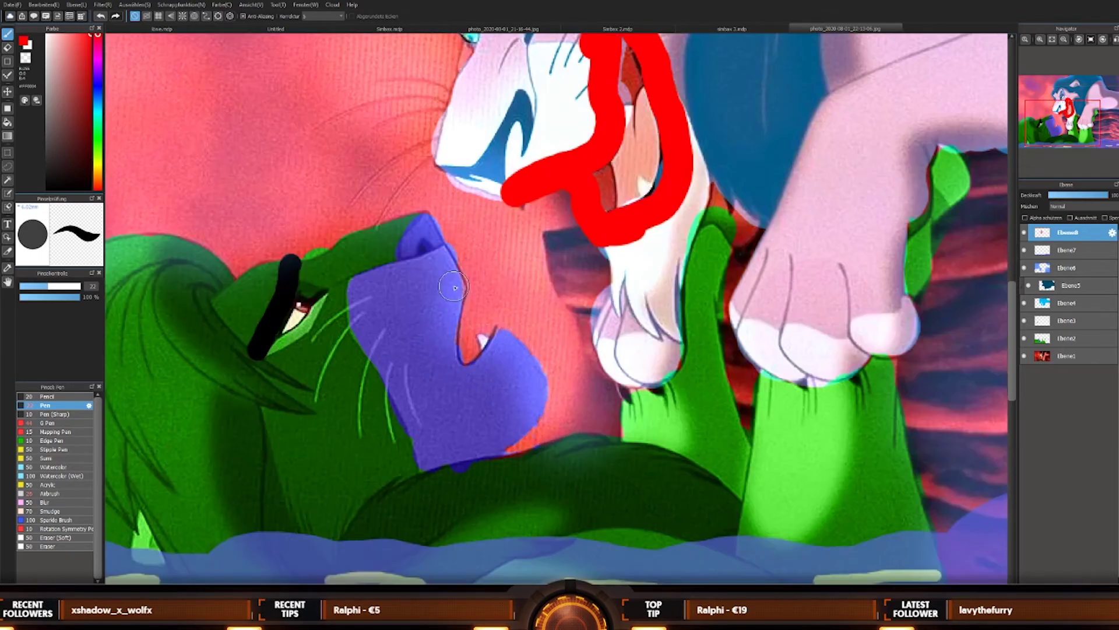
mouse_move(454, 288)
left_mouse_down()
mouse_move(455, 376)
mouse_move(467, 381)
mouse_move(503, 341)
left_mouse_up()
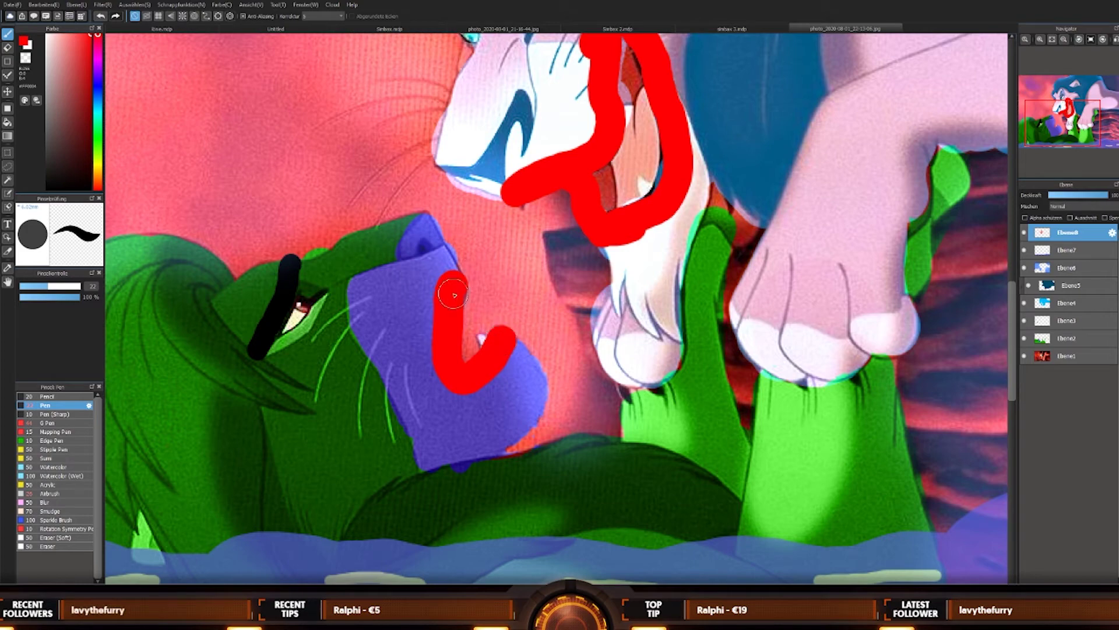
key("ctrl+0")
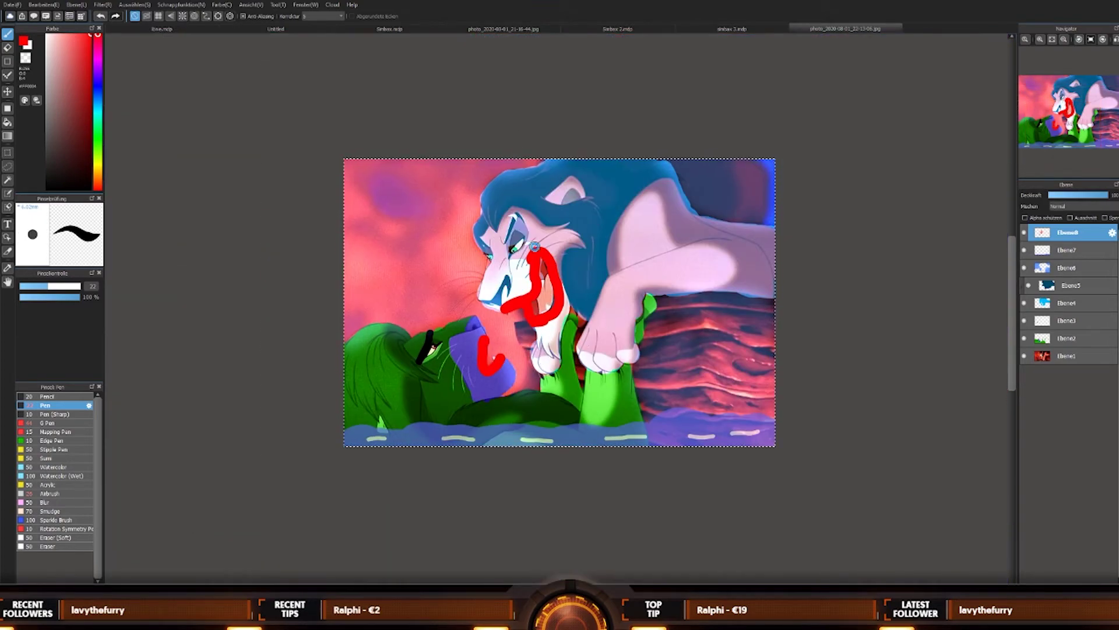
scroll(536, 247, "up", 2)
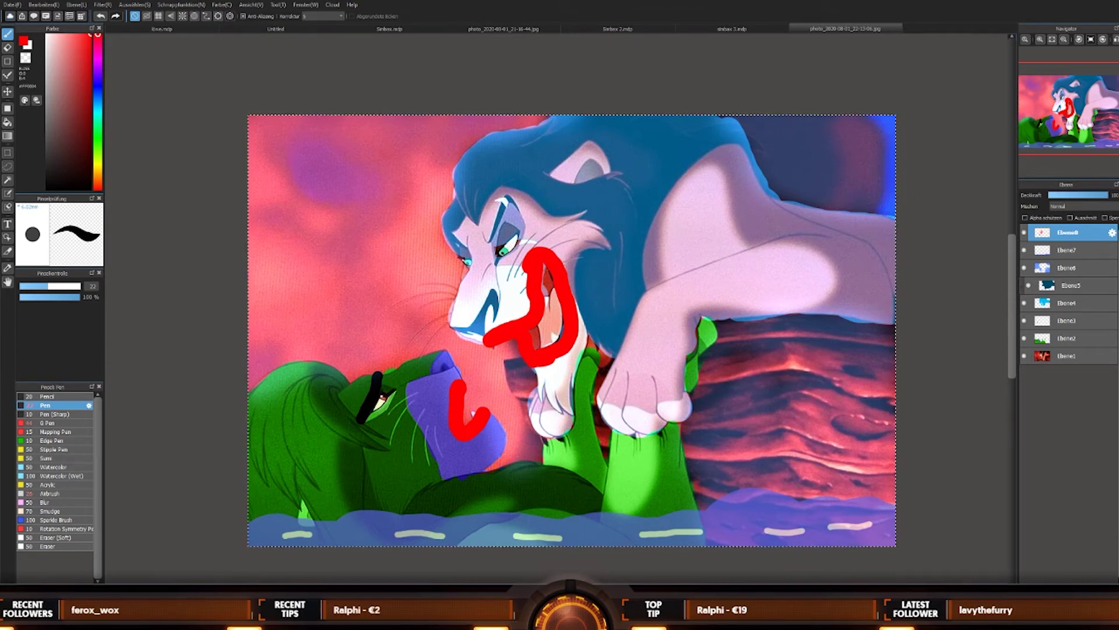
Step: Select the layer Ebene4 and set the drawing colour to its bright blue
left_click(1062, 270)
left_click(1065, 285)
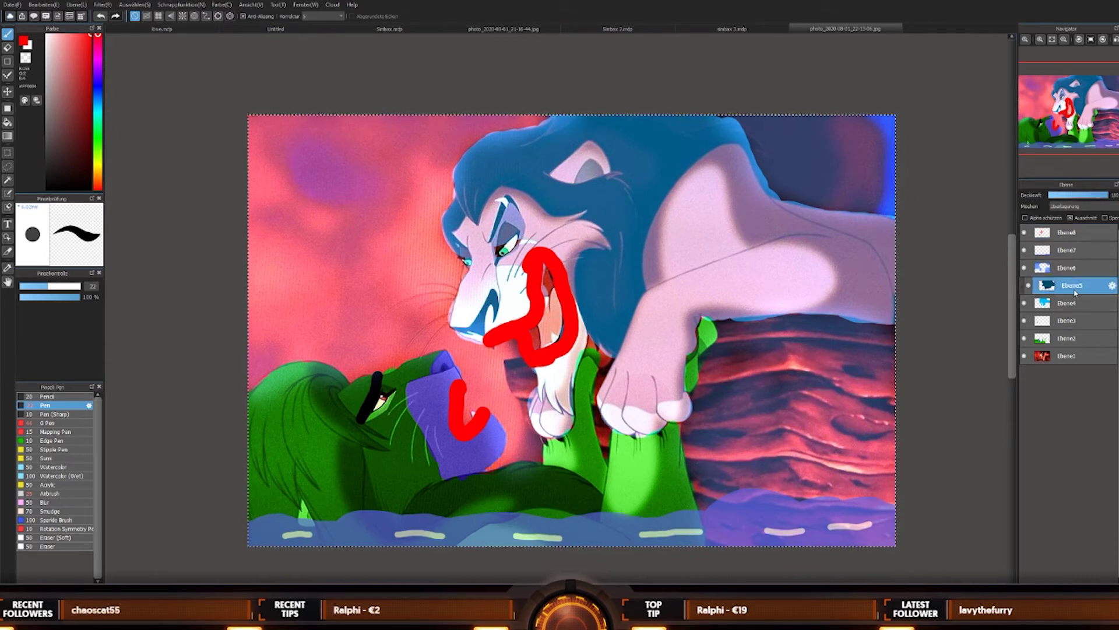
left_click(1062, 302)
left_click(98, 102)
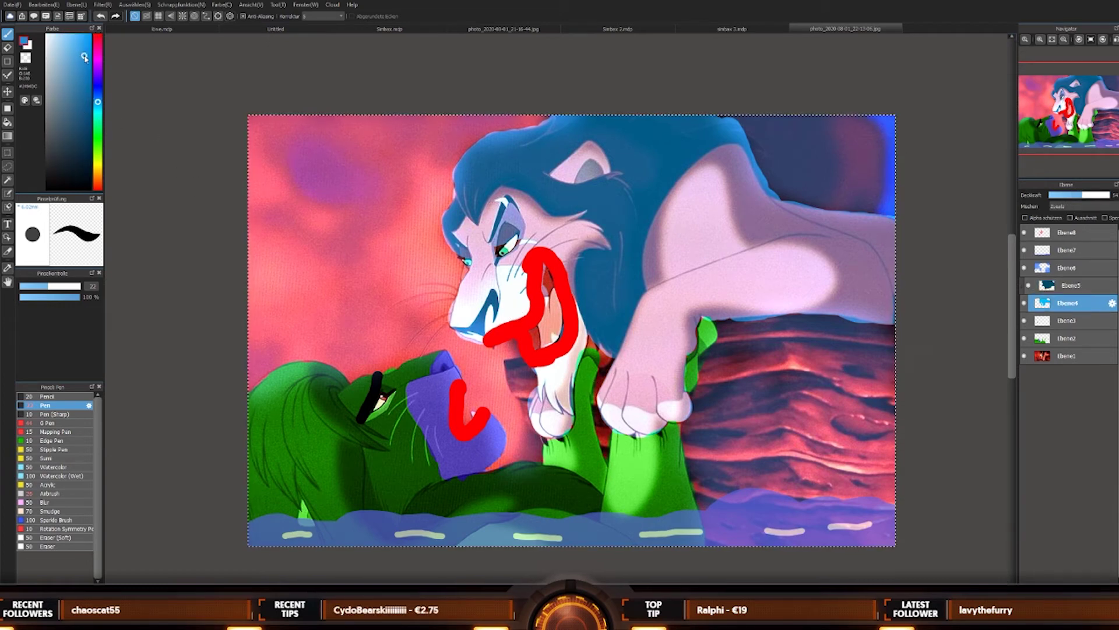
left_click_drag(84, 57, 91, 35)
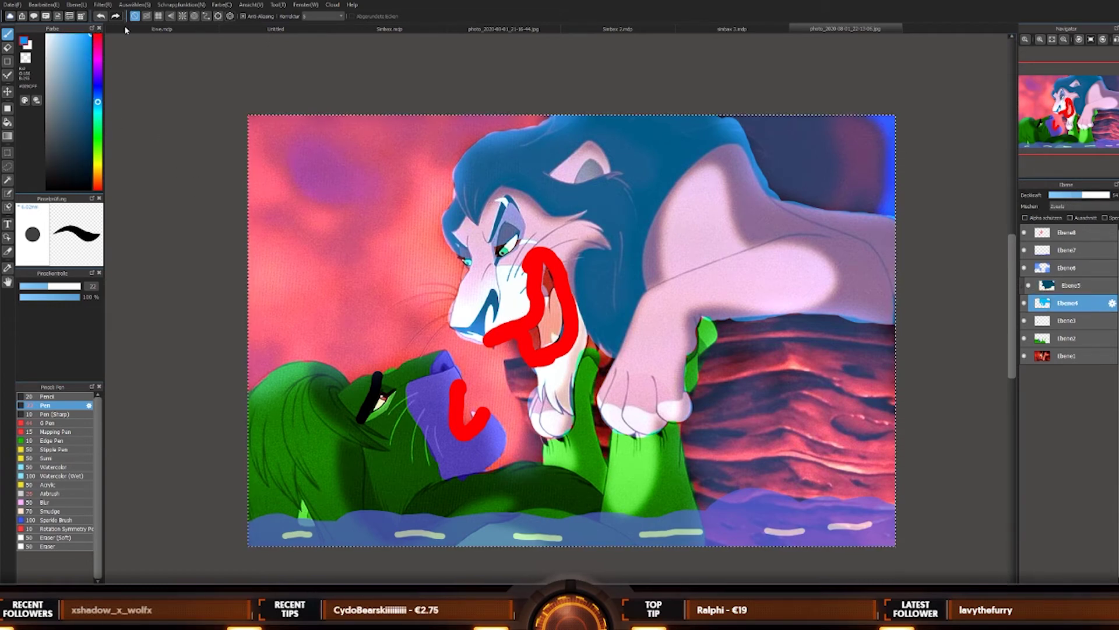
left_click(501, 256, "alt")
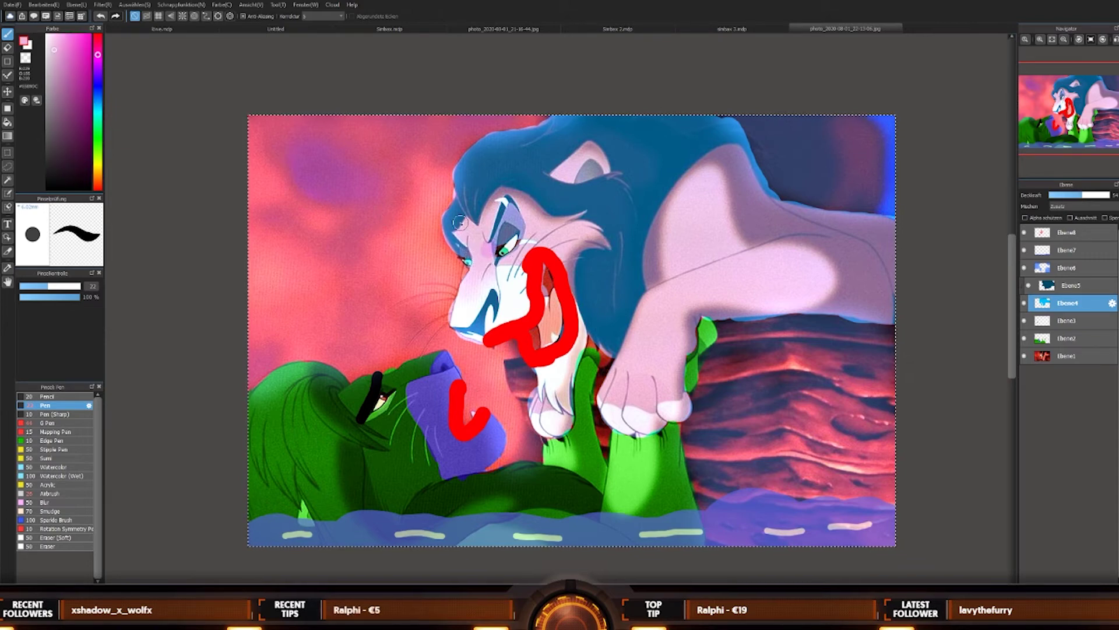
left_click(636, 205, "alt")
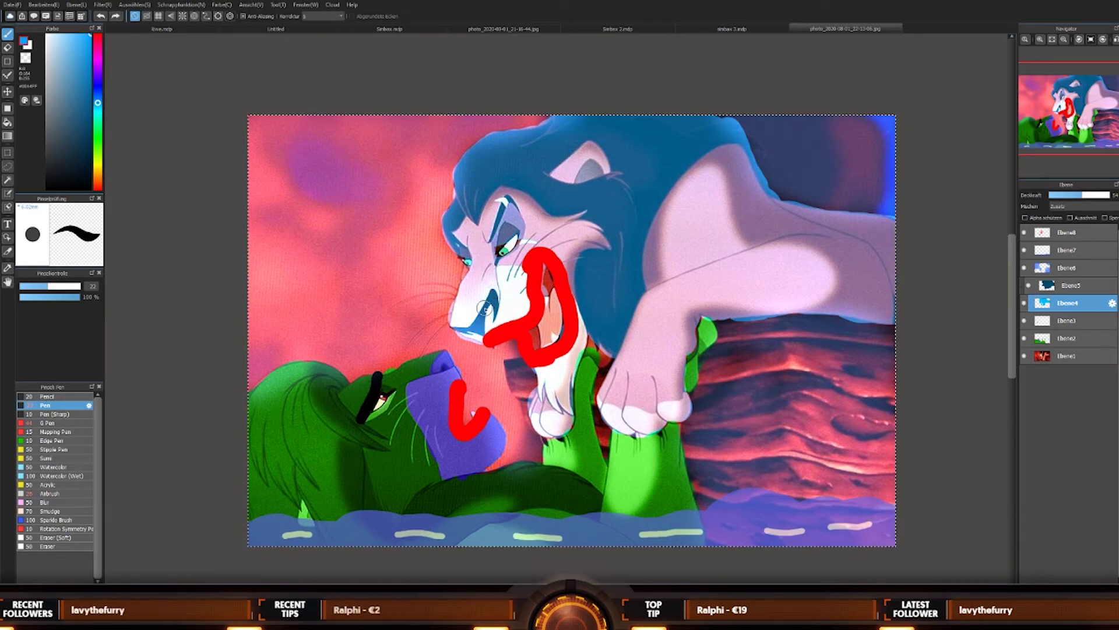
Step: Paint blue over the dark red shading around both of the upper lion's eyes
key("ctrl+a")
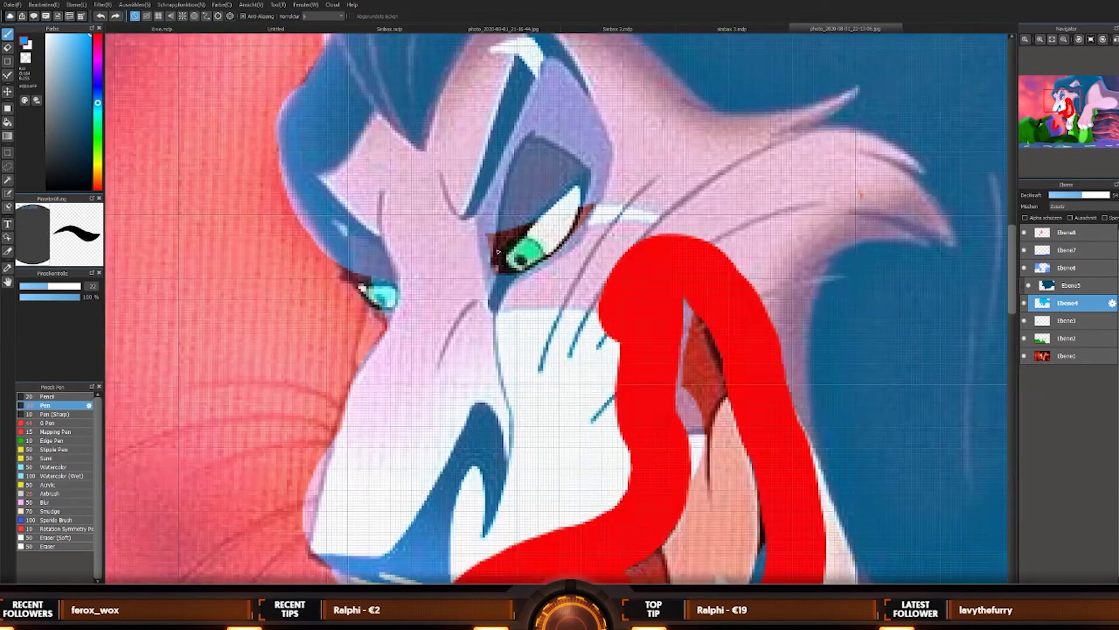
scroll(493, 246, "up", 5)
mouse_move(494, 246)
left_mouse_down()
mouse_move(552, 171)
mouse_move(606, 168)
mouse_move(613, 191)
left_mouse_up()
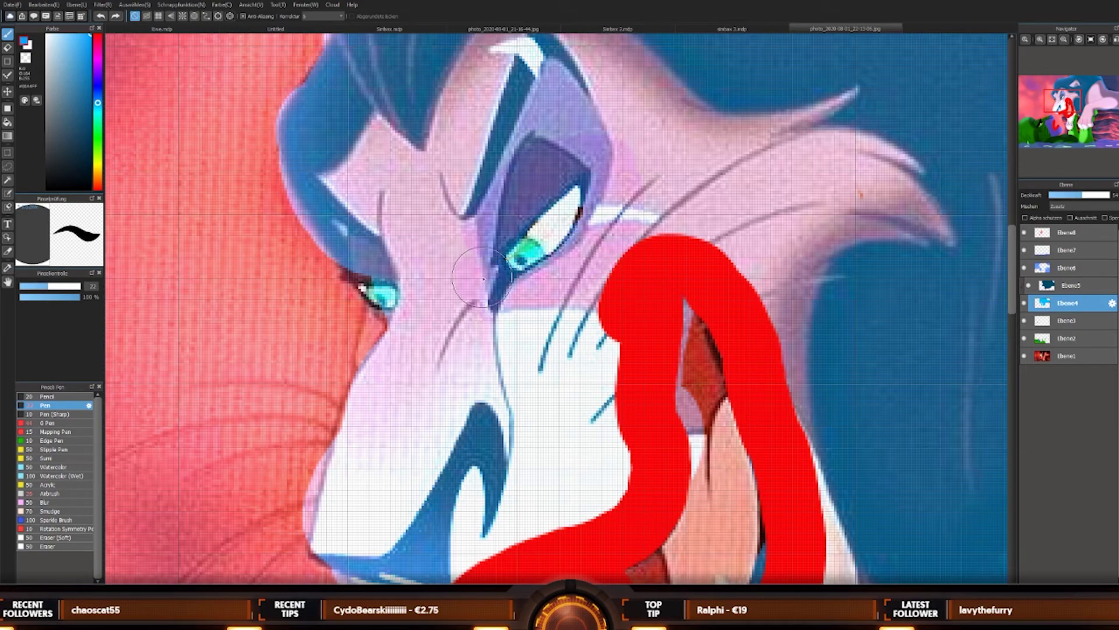
scroll(476, 198, "down", 5)
scroll(445, 190, "up", 3)
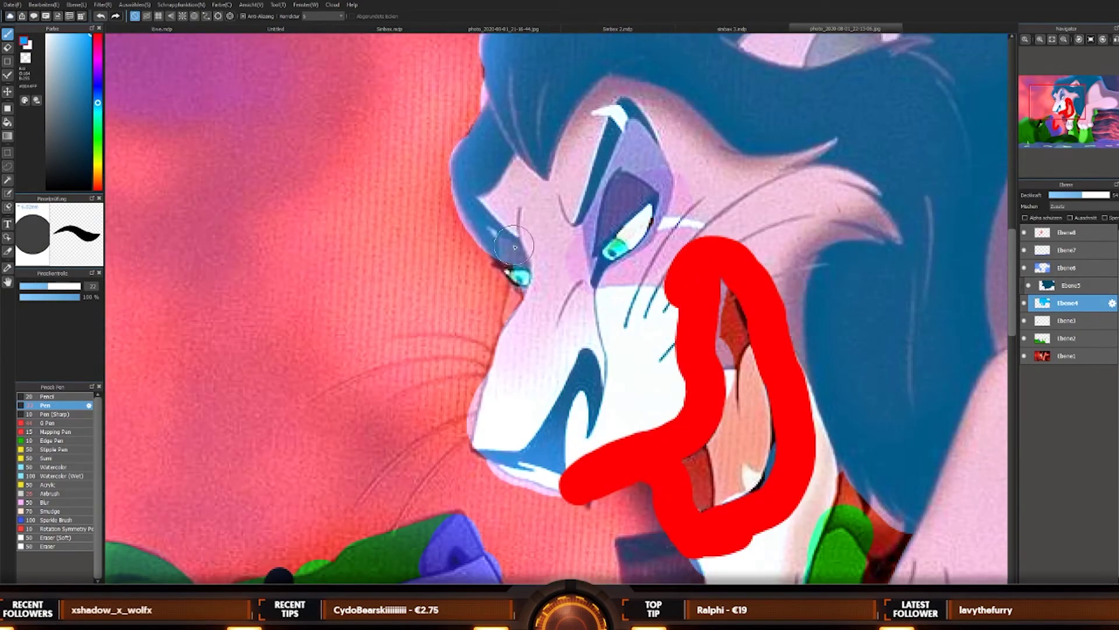
left_click_drag(504, 249, 524, 267)
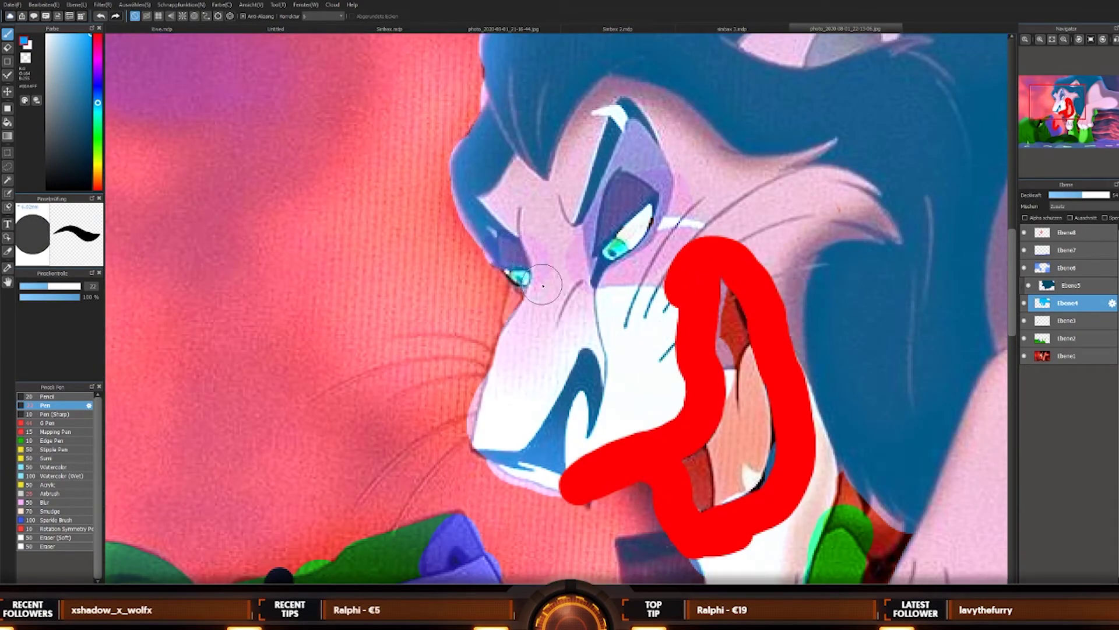
scroll(535, 301, "down", 4)
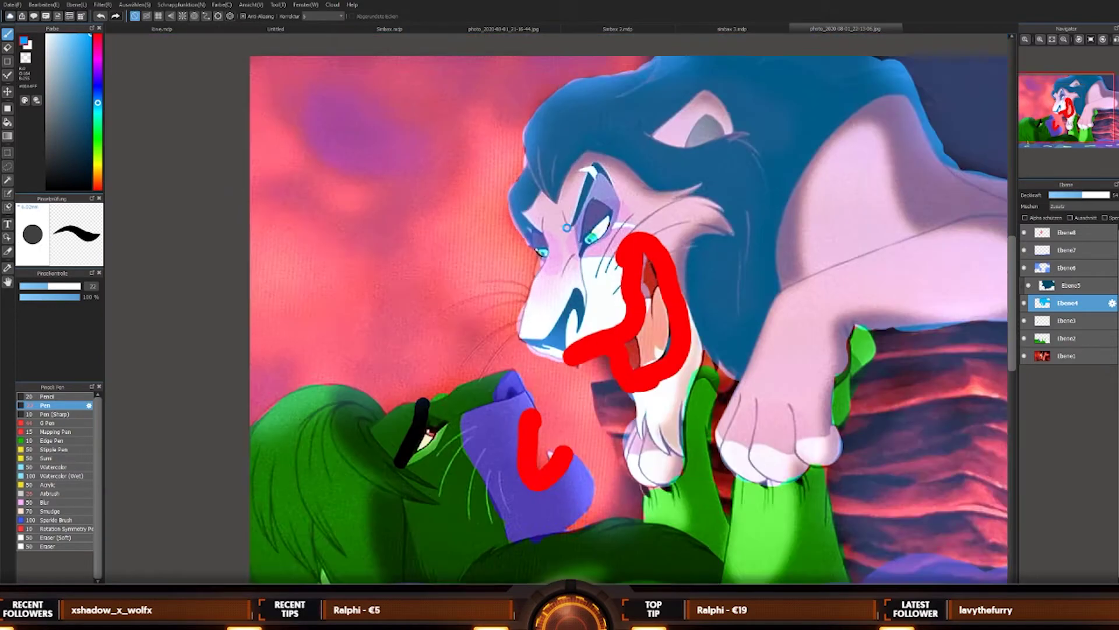
scroll(683, 246, "down", 1)
scroll(669, 255, "up", 5)
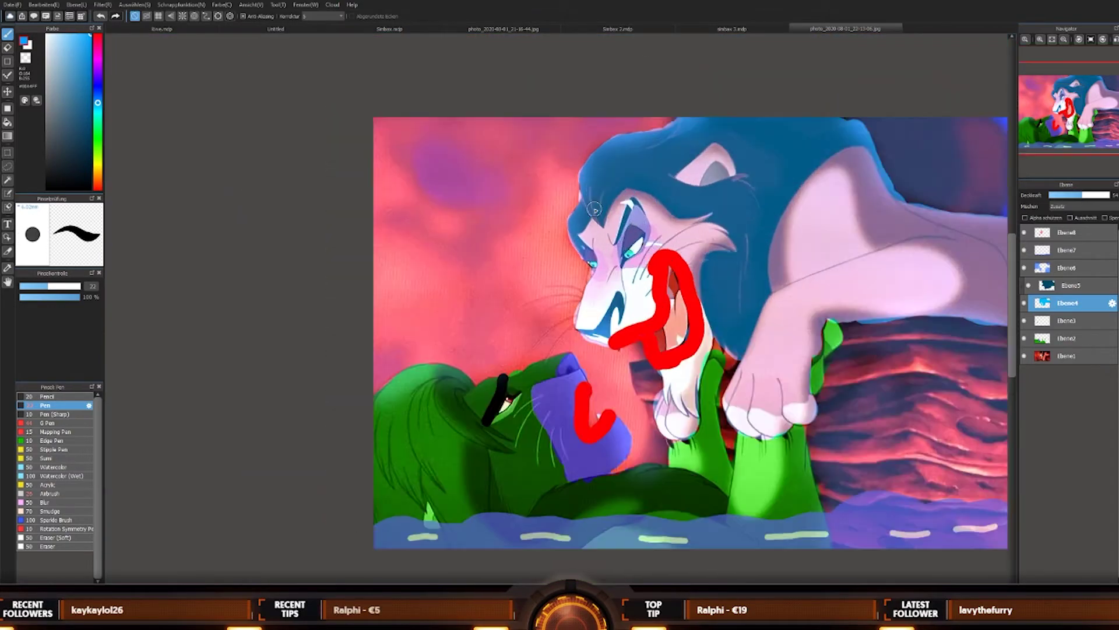
scroll(670, 256, "down", 3)
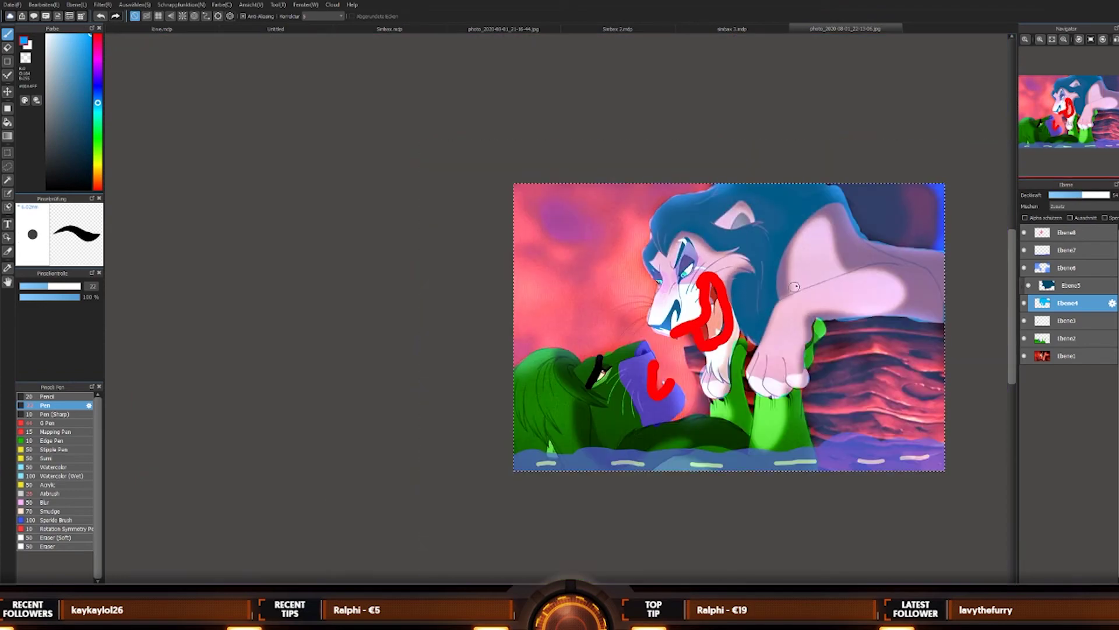
scroll(837, 287, "up", 2)
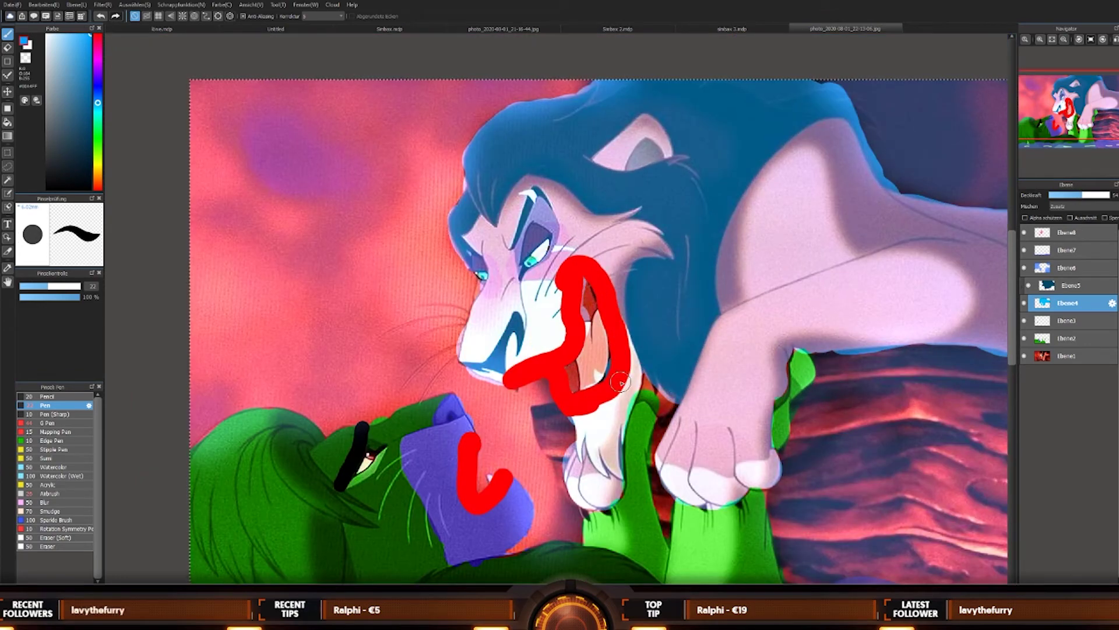
scroll(617, 376, "down", 2)
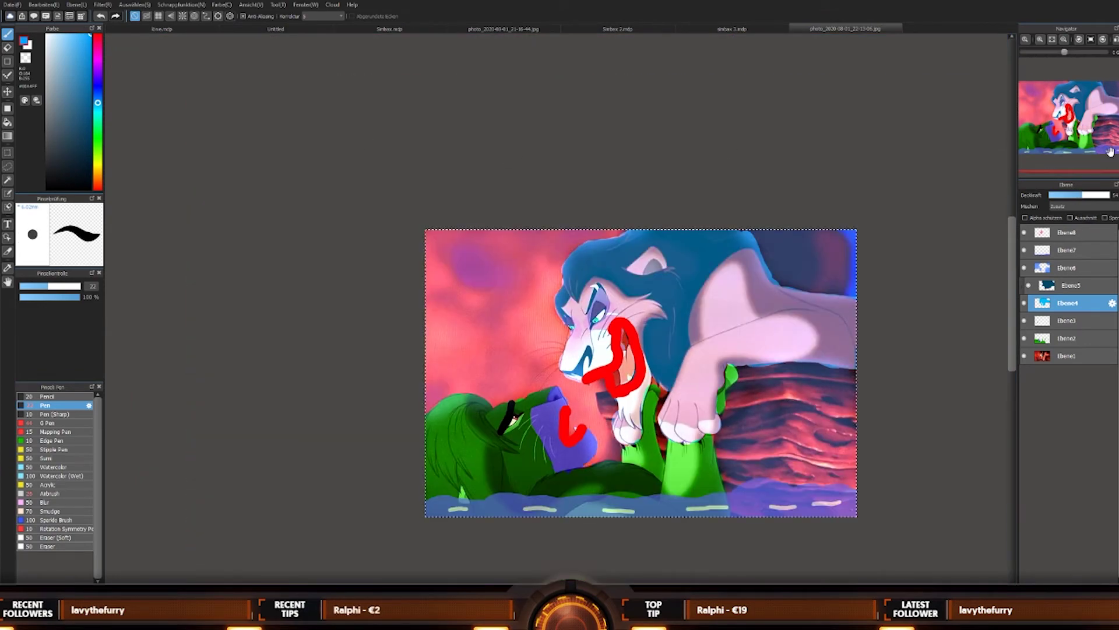
Step: Select the layer Ebene8, set the drawing colour to white and make the Pen brush much smaller
left_click(1060, 232)
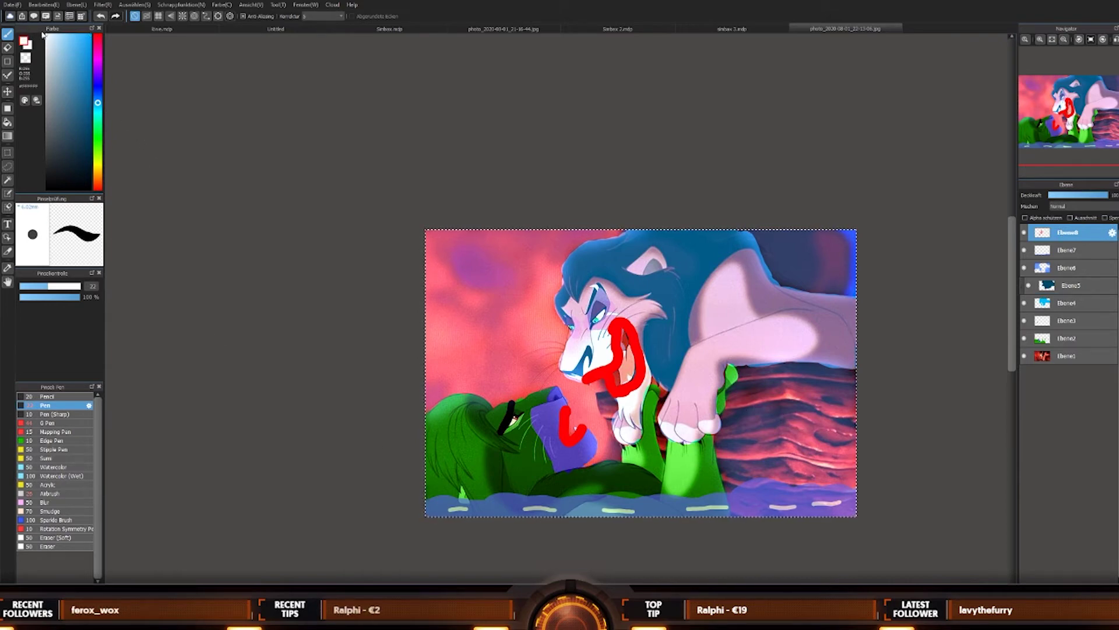
left_click(22, 54)
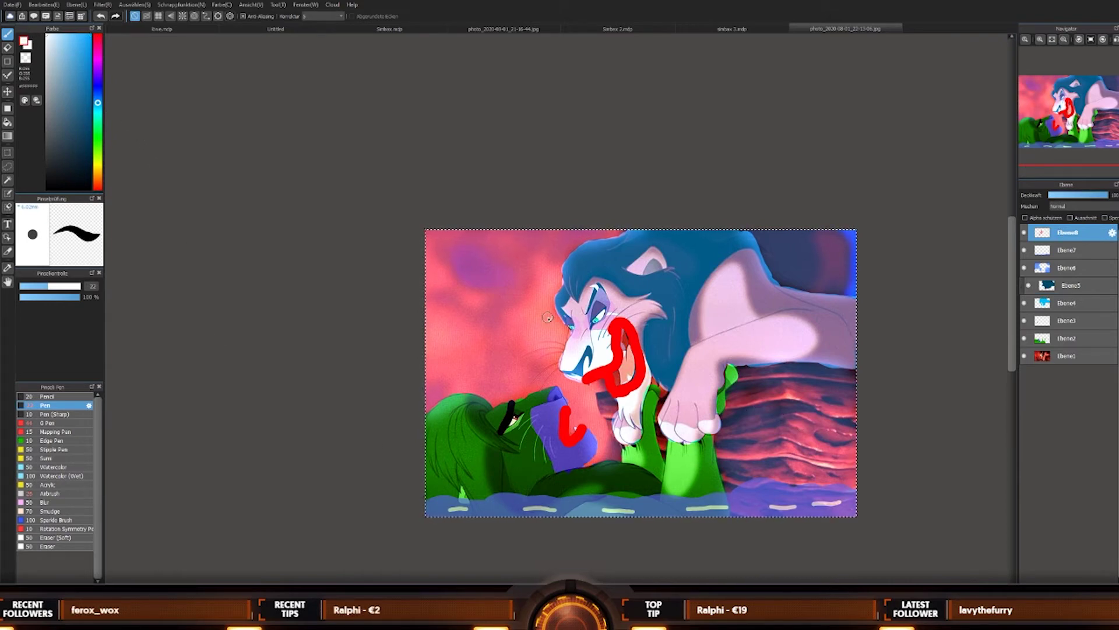
key("bracketleft")
key("bracketleft")
left_click(509, 299, "alt")
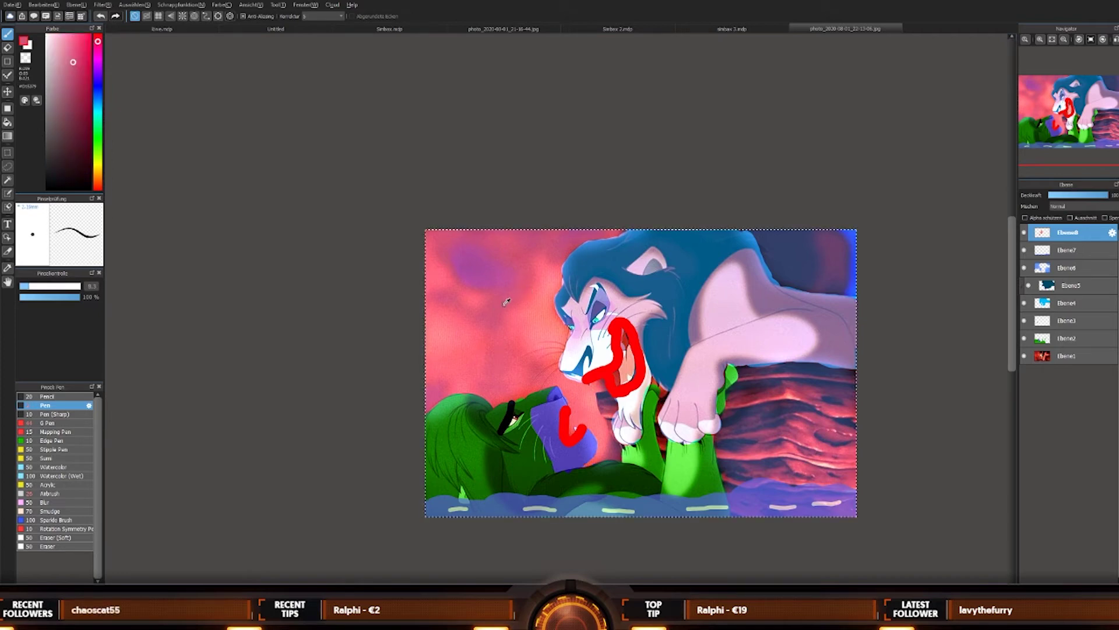
key("x")
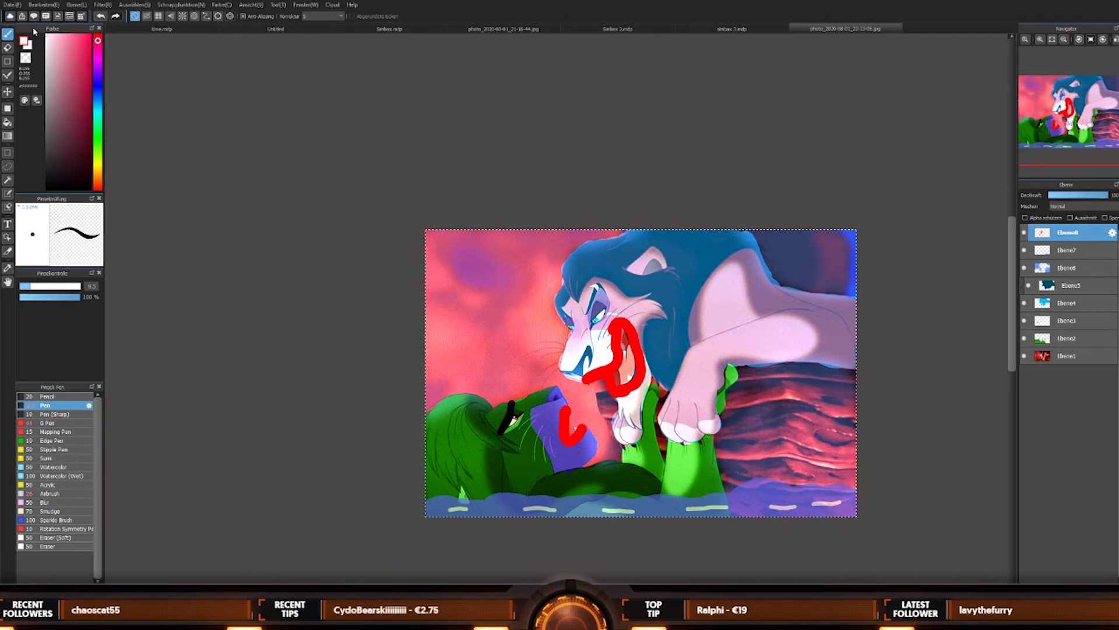
Step: Try to draw a short curved white highlight at the bend of the green lion's red lip
scroll(750, 547, "up", 2)
scroll(280, 357, "up", 5)
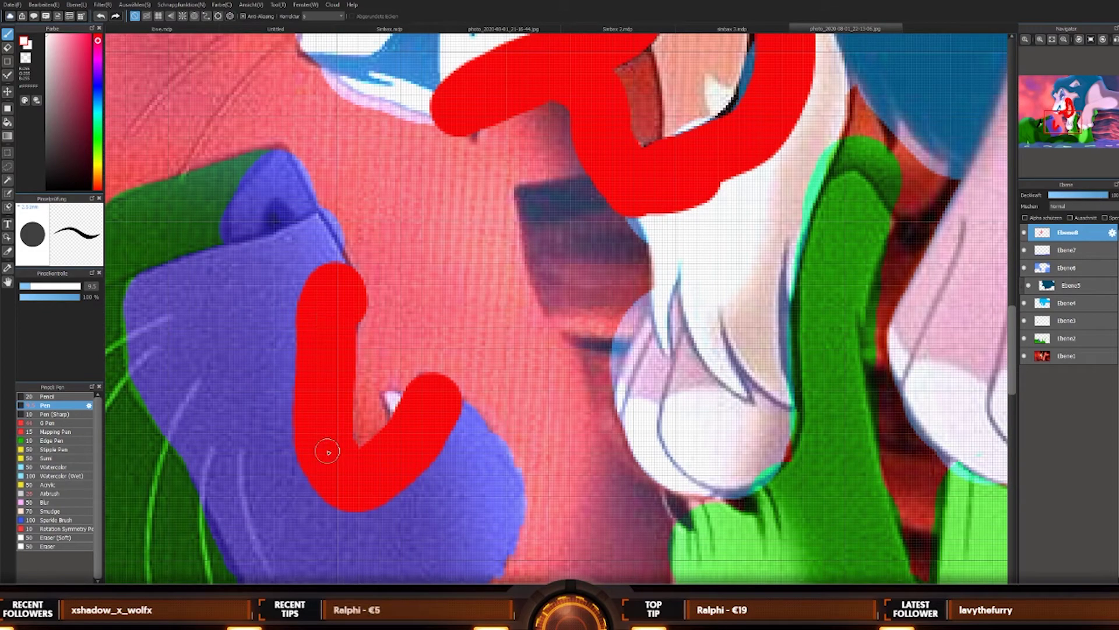
mouse_move(328, 452)
left_mouse_down()
mouse_move(338, 469)
mouse_move(389, 475)
left_mouse_up()
scroll(510, 376, "down", 5)
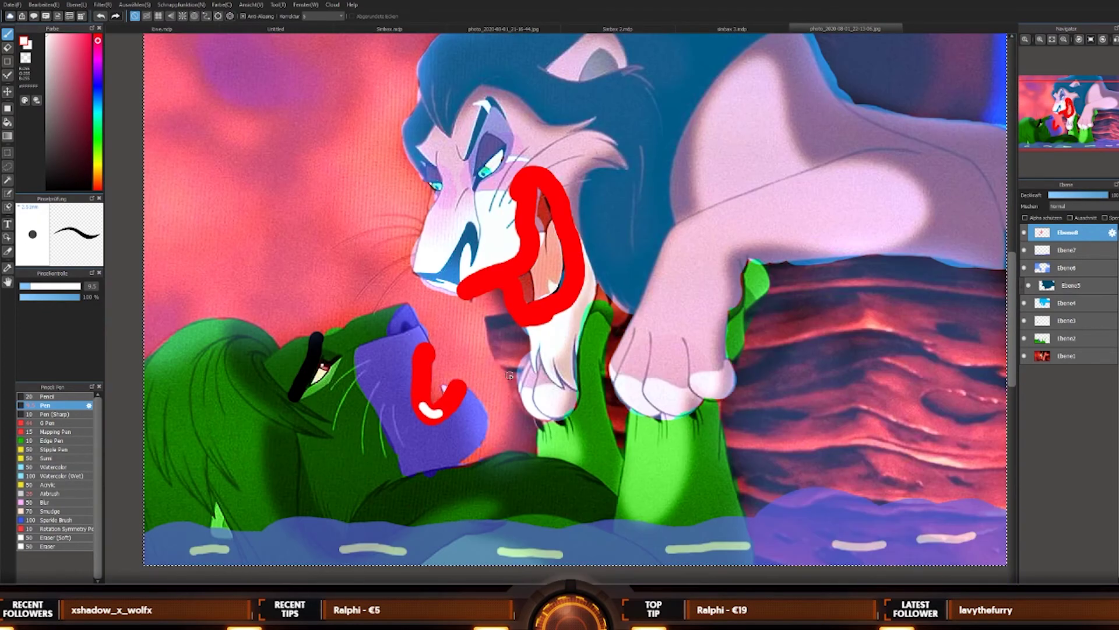
scroll(510, 376, "down", 3)
scroll(513, 349, "up", 5)
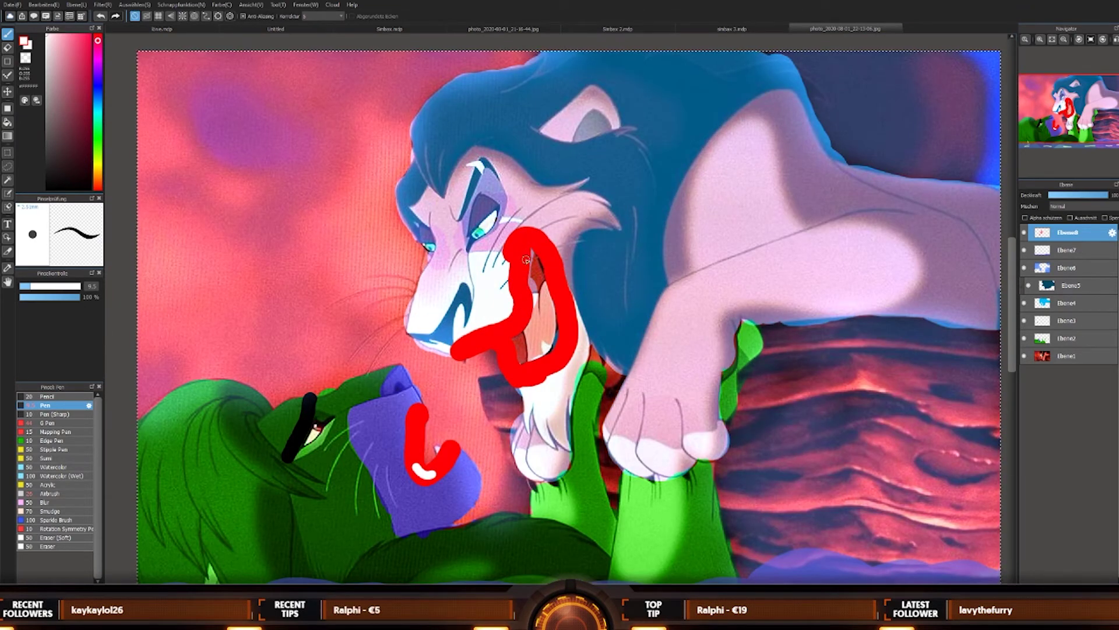
left_click_drag(415, 466, 434, 473)
Step: Try to dot small white highlights onto both lions' red lips with a smaller Pen brush
key("bracketleft")
key("bracketleft")
key("bracketleft")
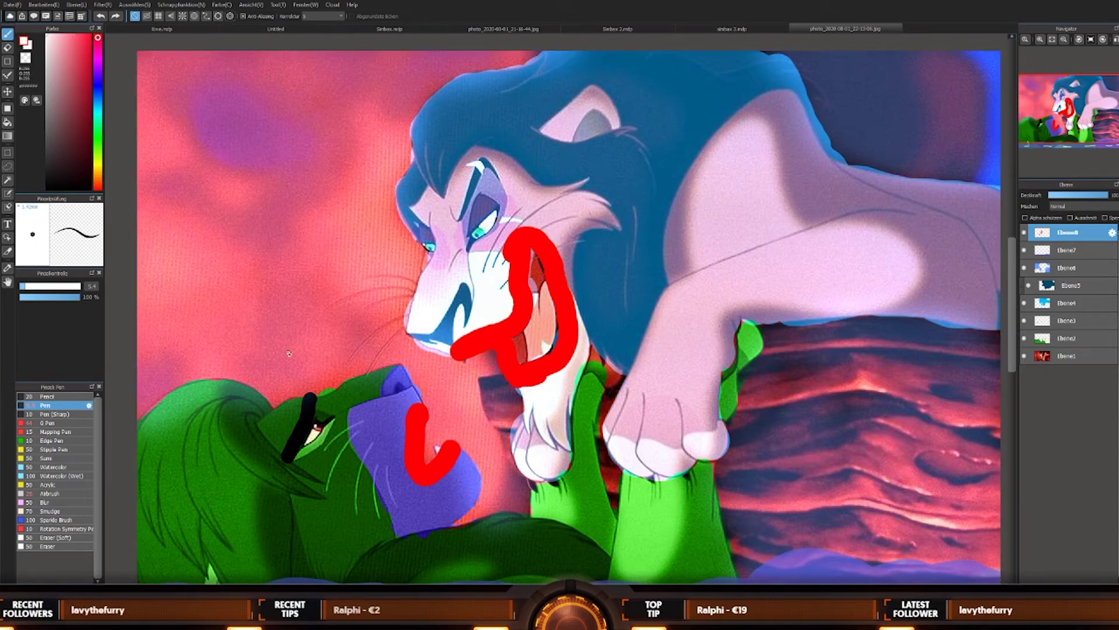
scroll(452, 460, "up", 2)
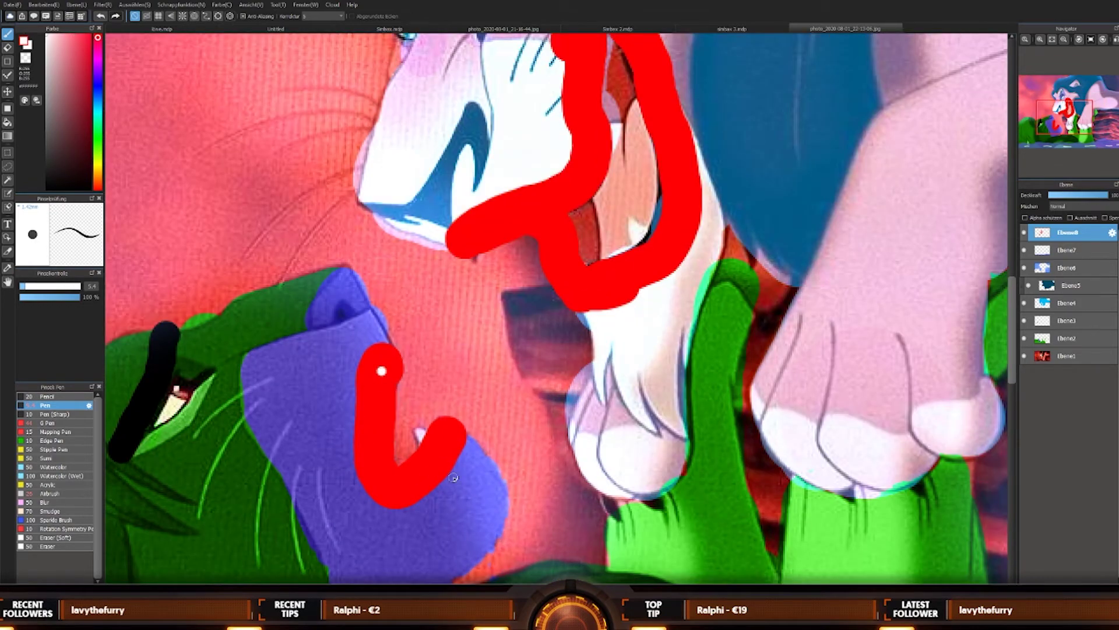
scroll(455, 478, "down", 2)
scroll(461, 468, "down", 1)
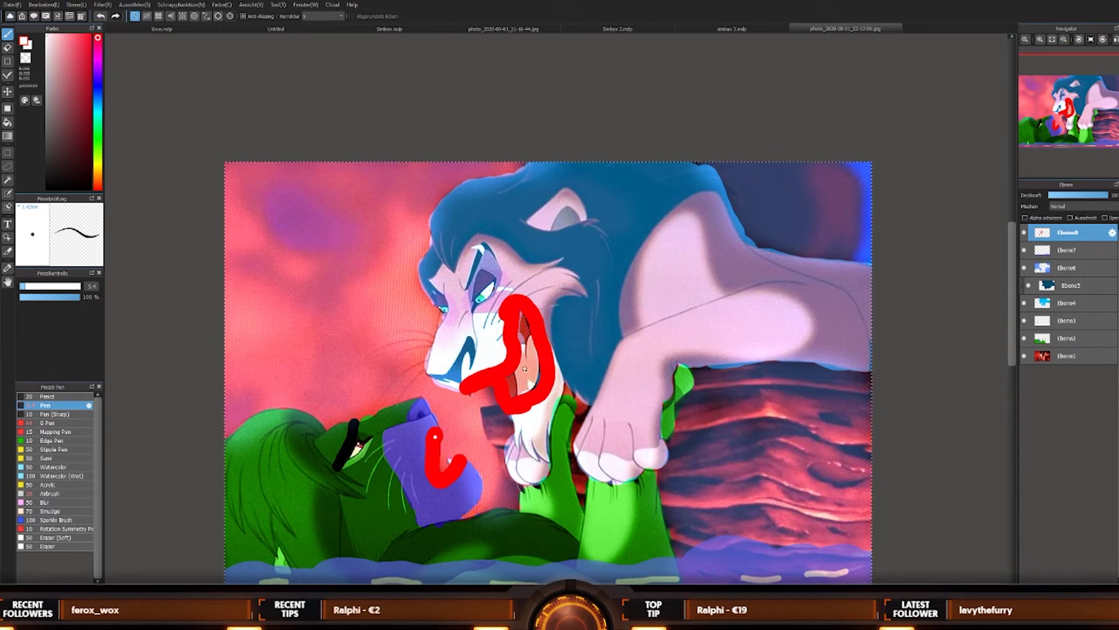
scroll(479, 427, "down", 1)
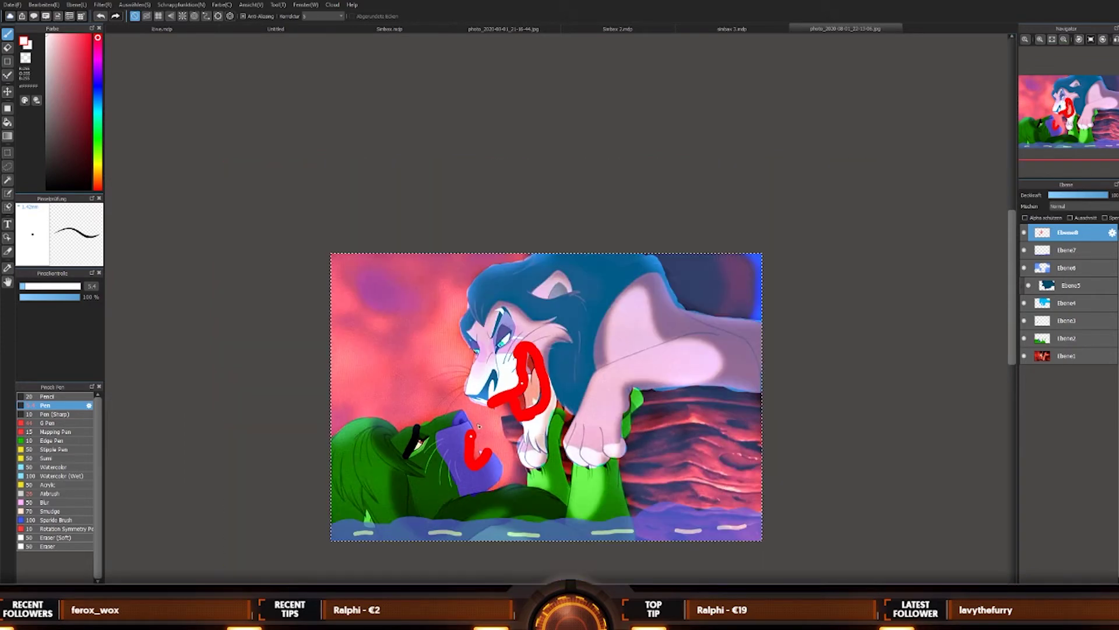
scroll(479, 426, "up", 3)
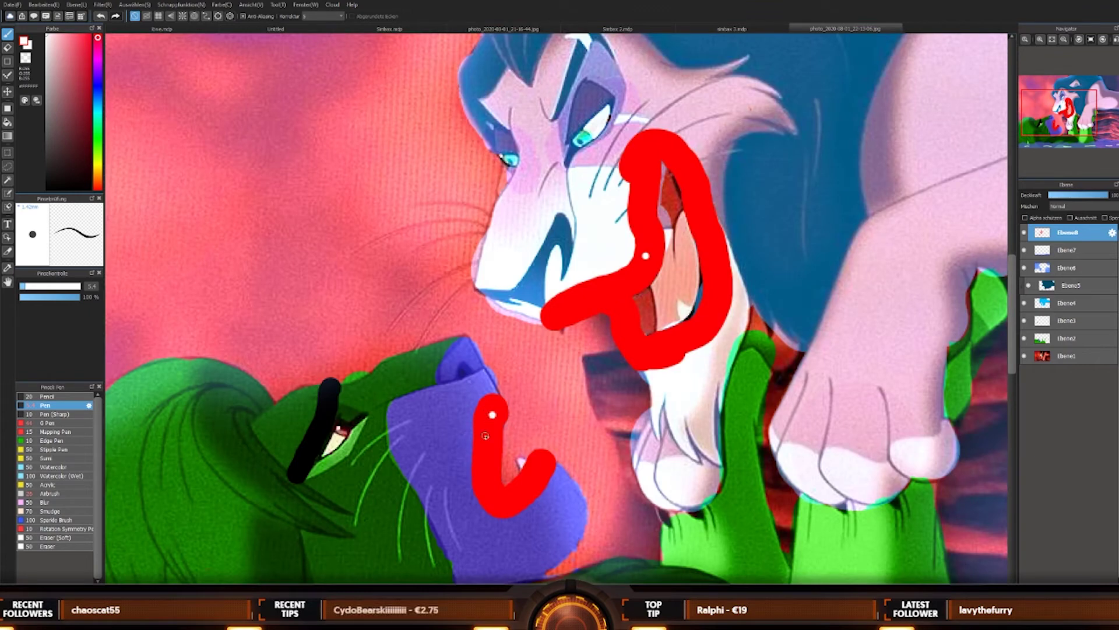
Step: Paint a larger white dot at the upper end of the green lion's lip and a short white stroke near its lower end
left_click(438, 478, "alt")
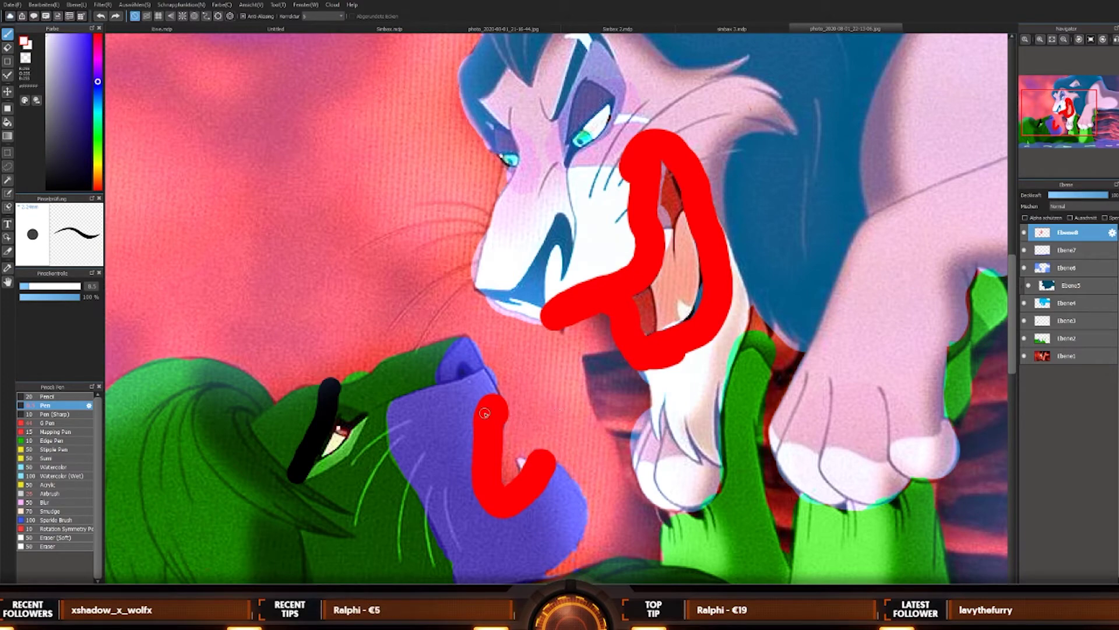
scroll(491, 414, "down", 4)
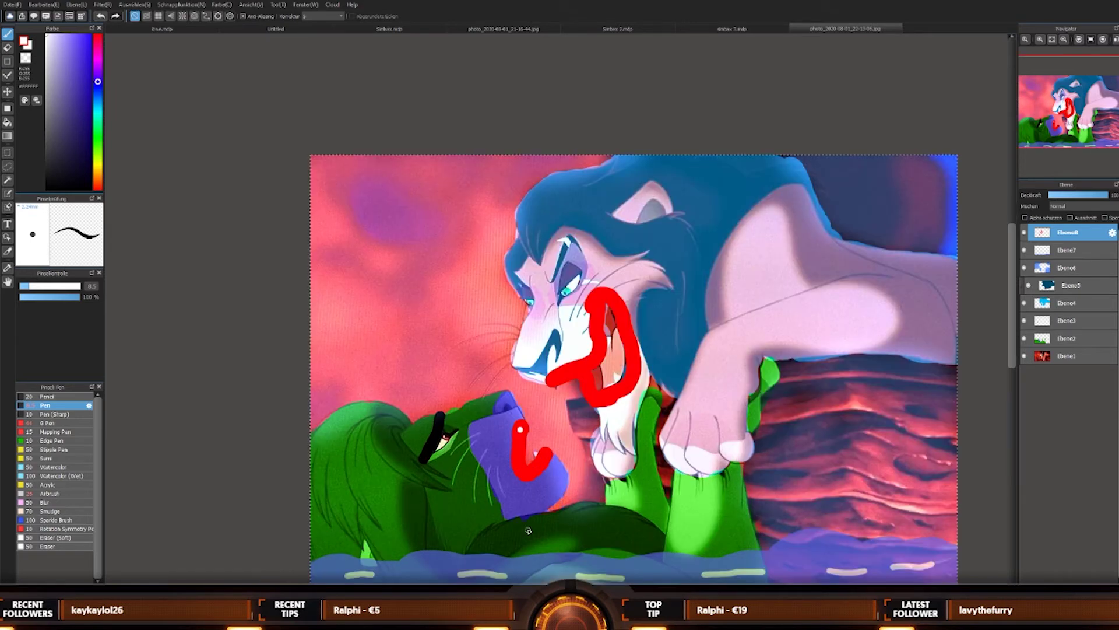
scroll(541, 494, "up", 2)
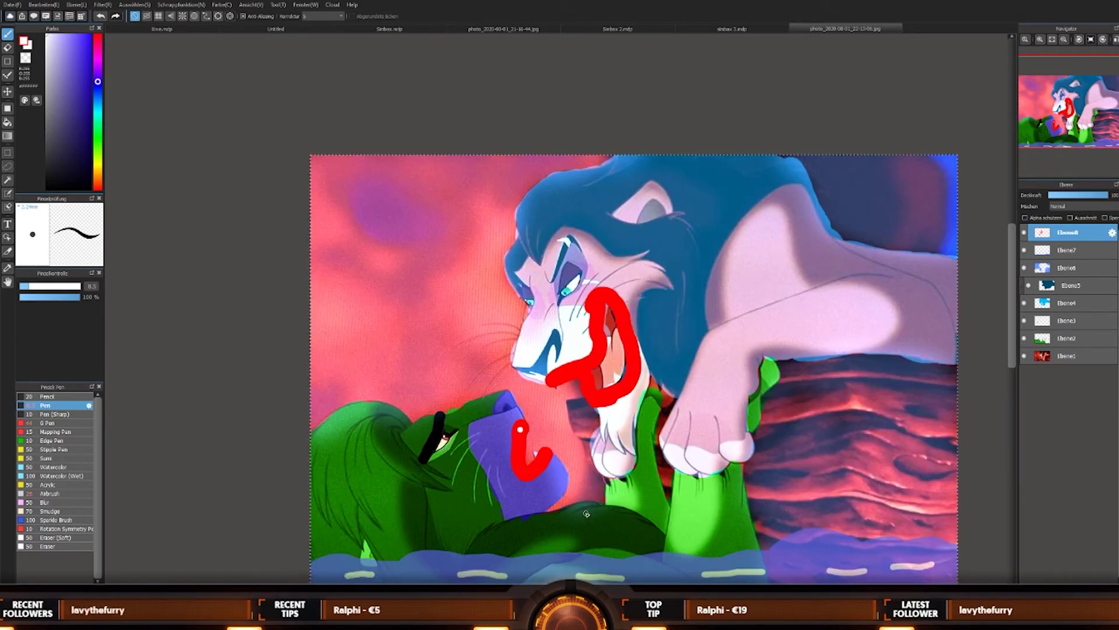
scroll(554, 521, "down", 1)
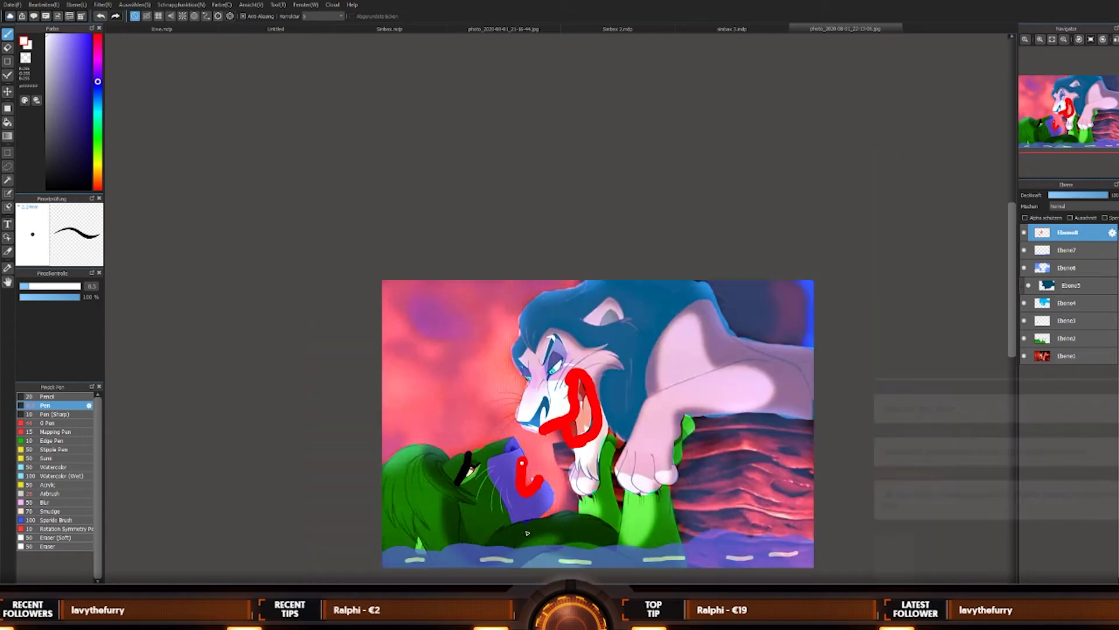
scroll(527, 532, "up", 1)
scroll(527, 532, "up", 3)
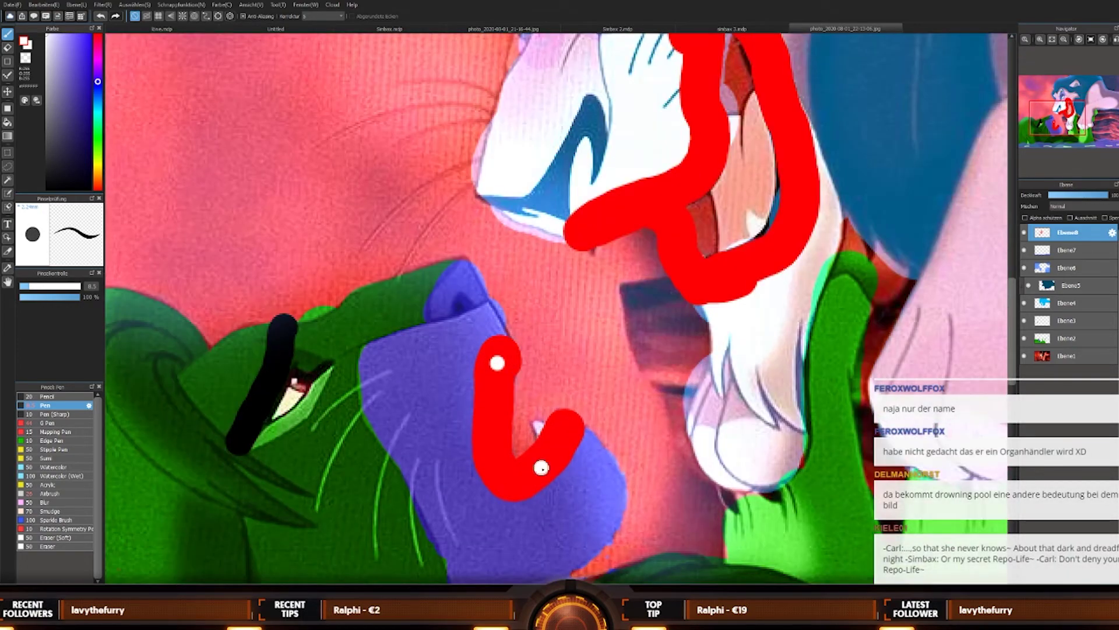
left_click_drag(540, 467, 560, 436)
scroll(659, 383, "down", 5)
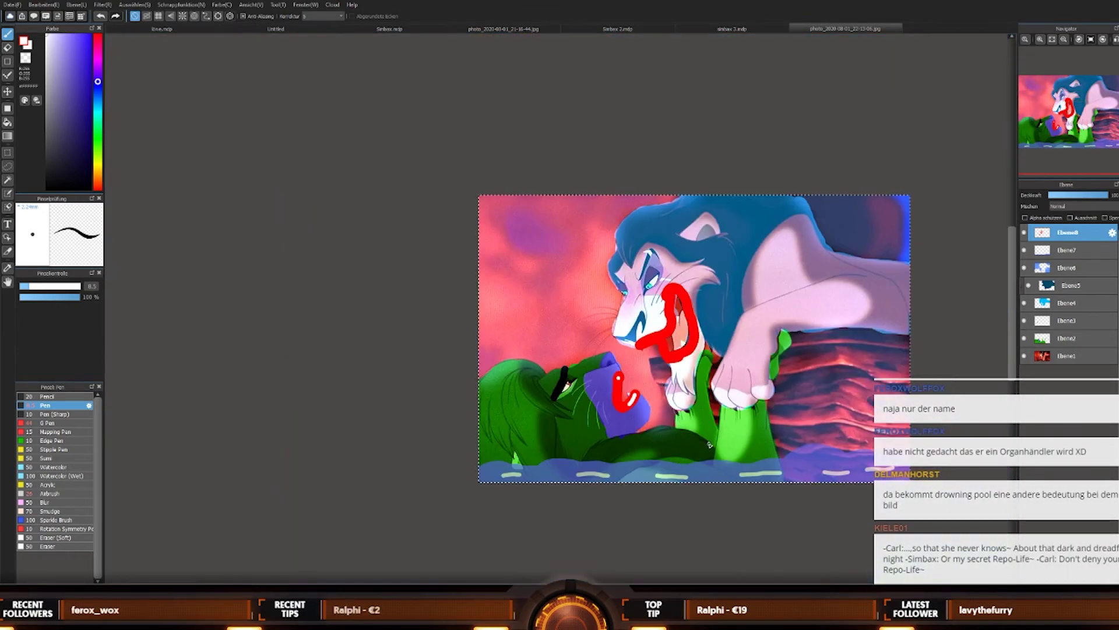
Step: Paint white highlights on the upper lion's red lips at the lower curve, the upper corner and the front
scroll(731, 360, "down", 1)
scroll(725, 344, "up", 2)
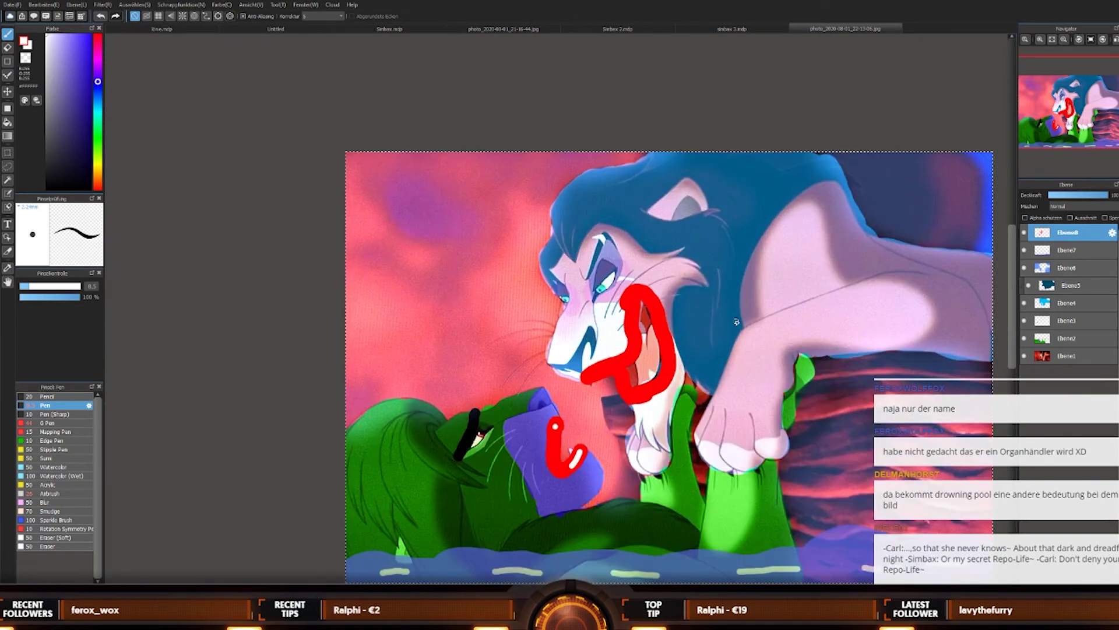
scroll(723, 336, "down", 1)
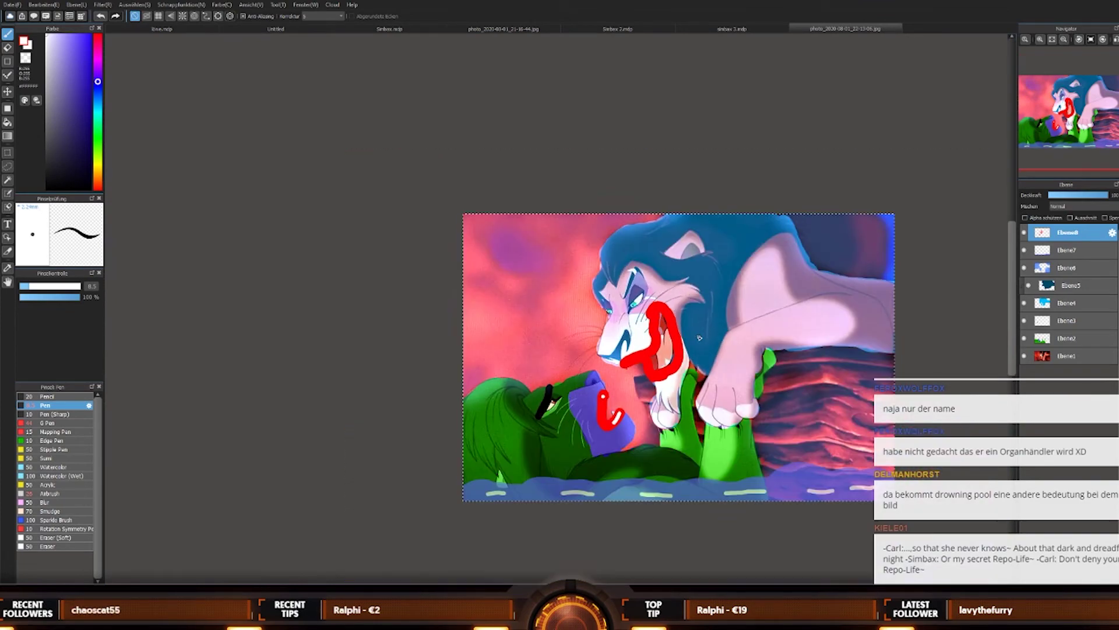
scroll(659, 389, "up", 2)
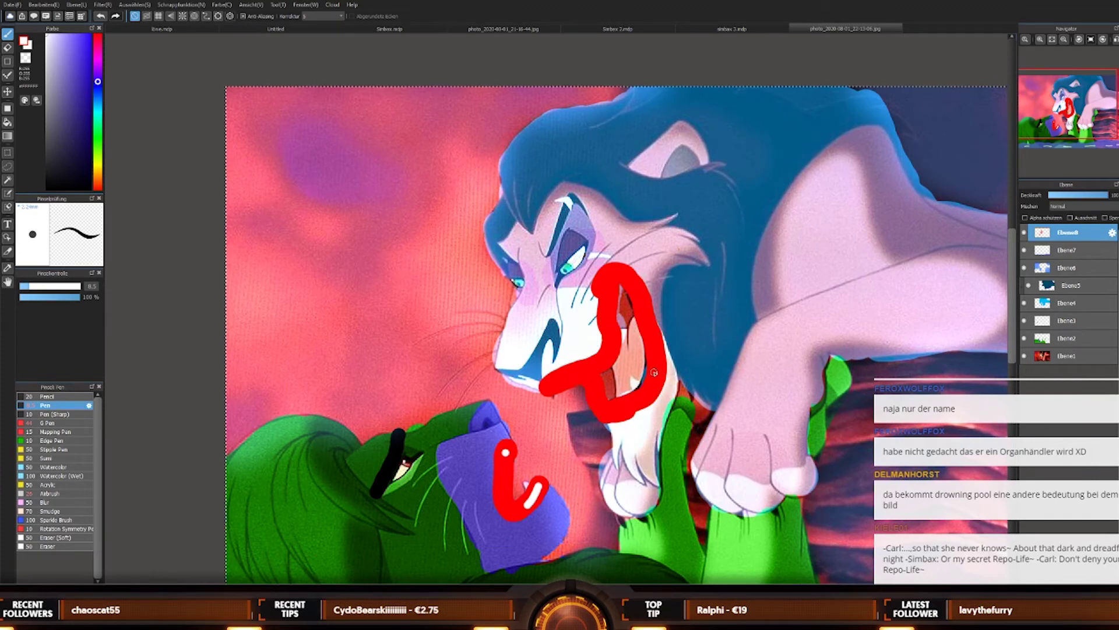
left_click_drag(655, 375, 647, 394)
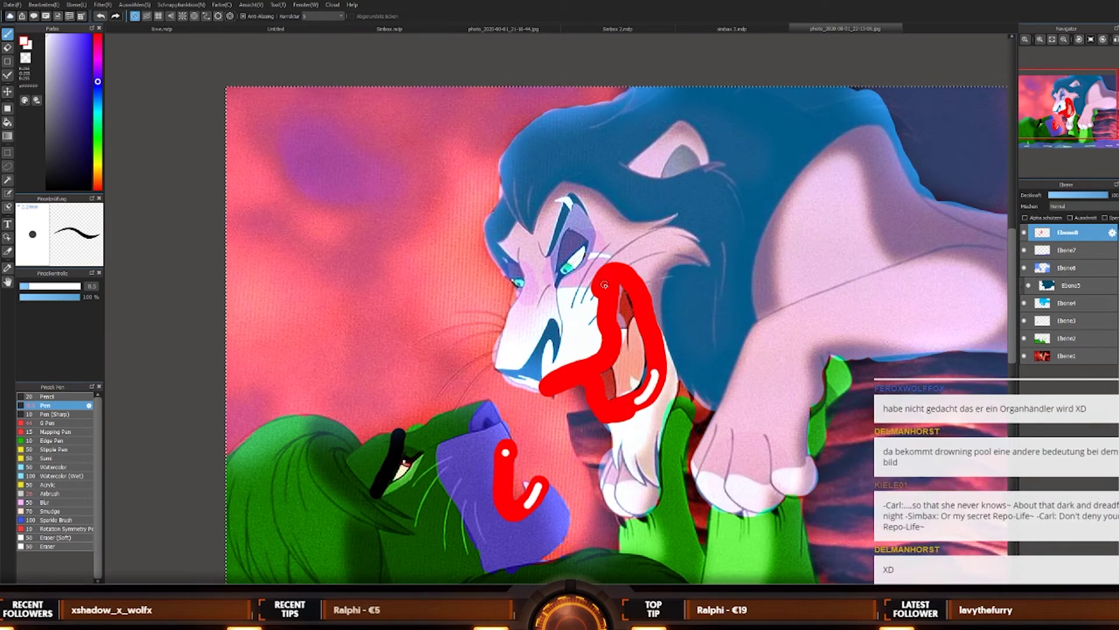
left_click_drag(606, 284, 610, 280)
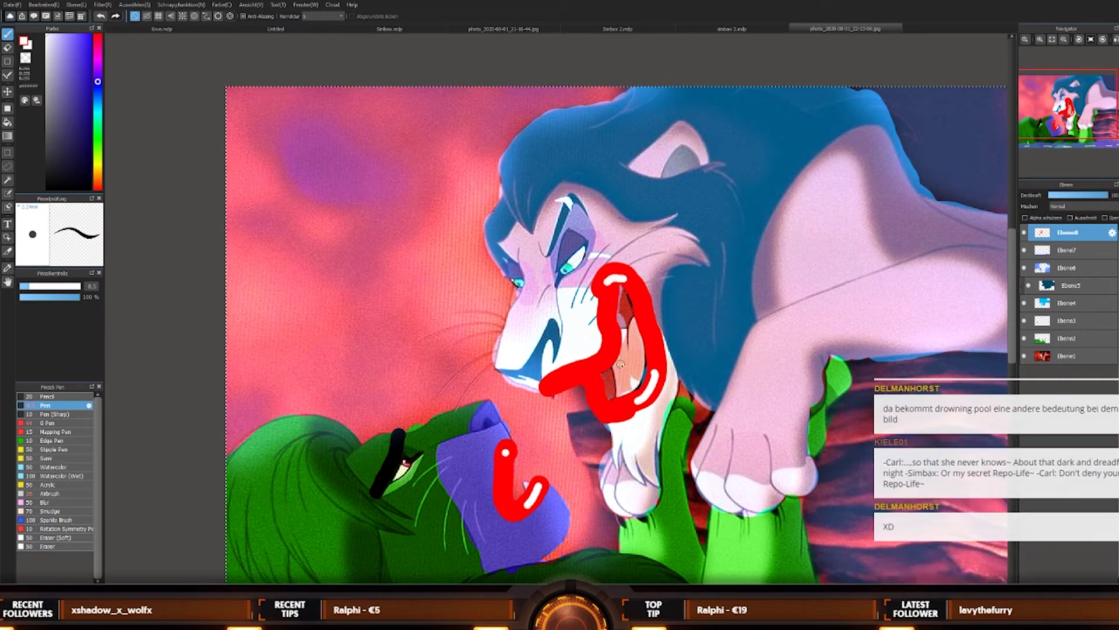
left_click_drag(584, 372, 561, 380)
scroll(802, 332, "down", 3)
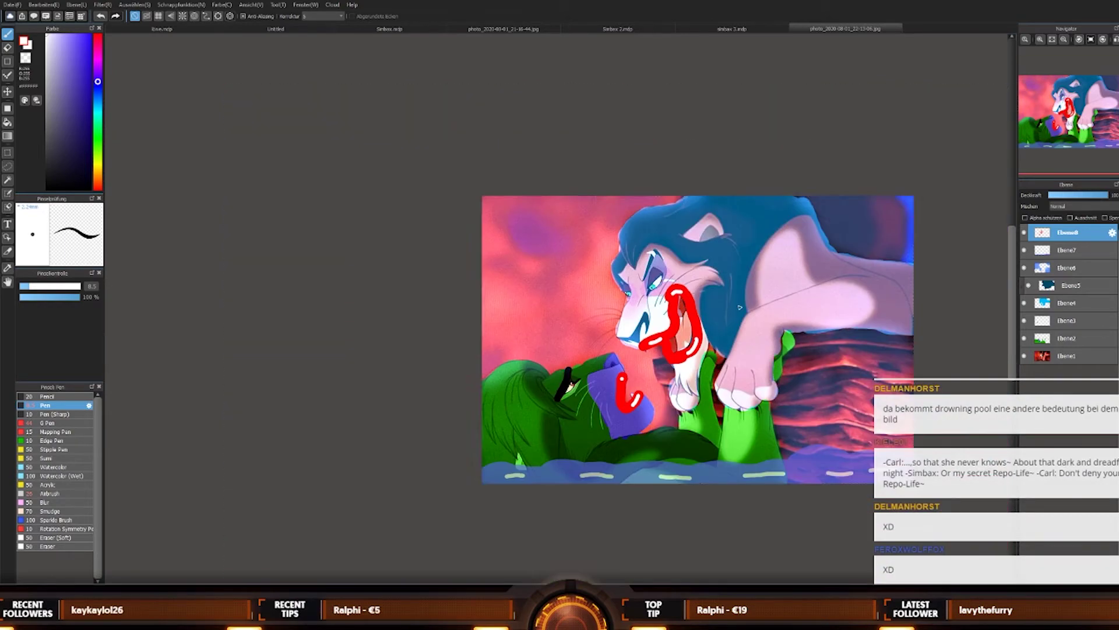
scroll(810, 331, "up", 2)
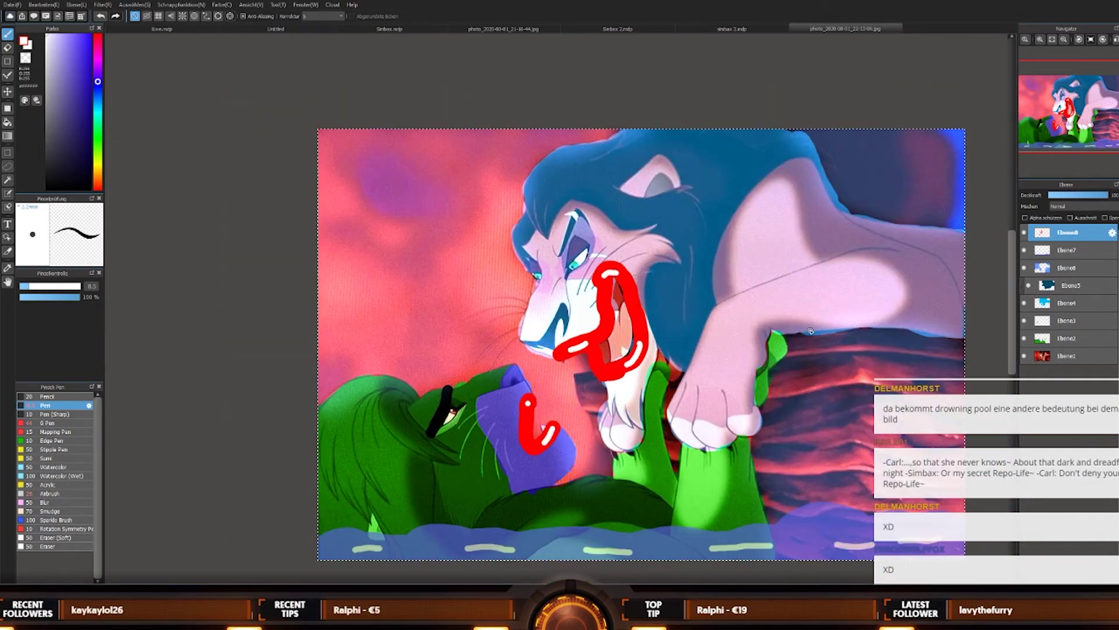
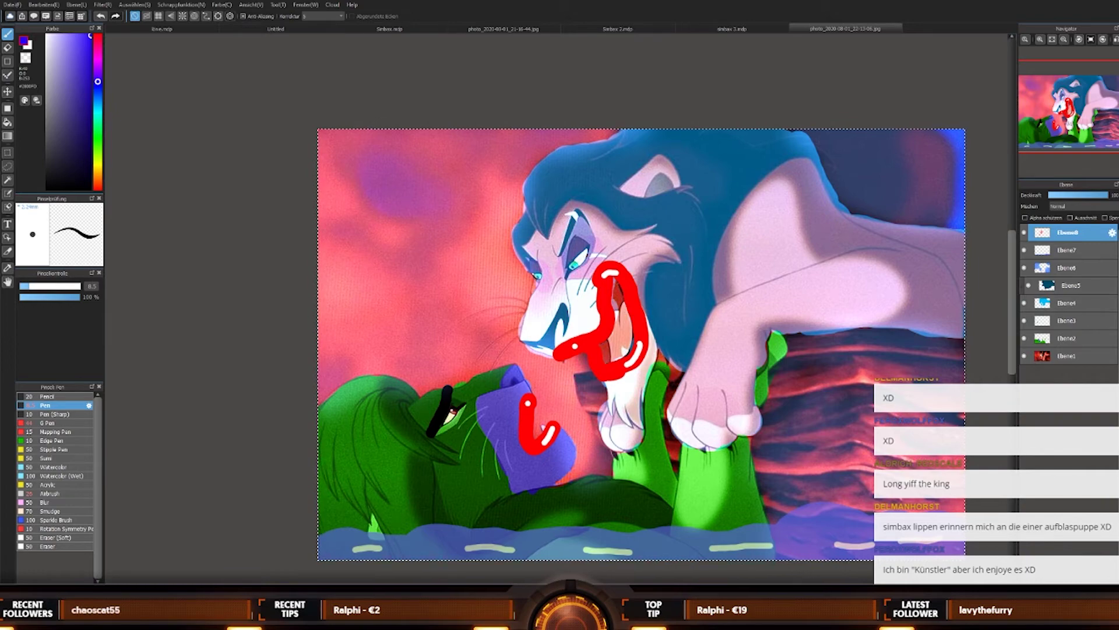
Step: Add a new layer above Ebene8 and the highlighted lips
key("ctrl+shift+n")
scroll(472, 458, "up", 3)
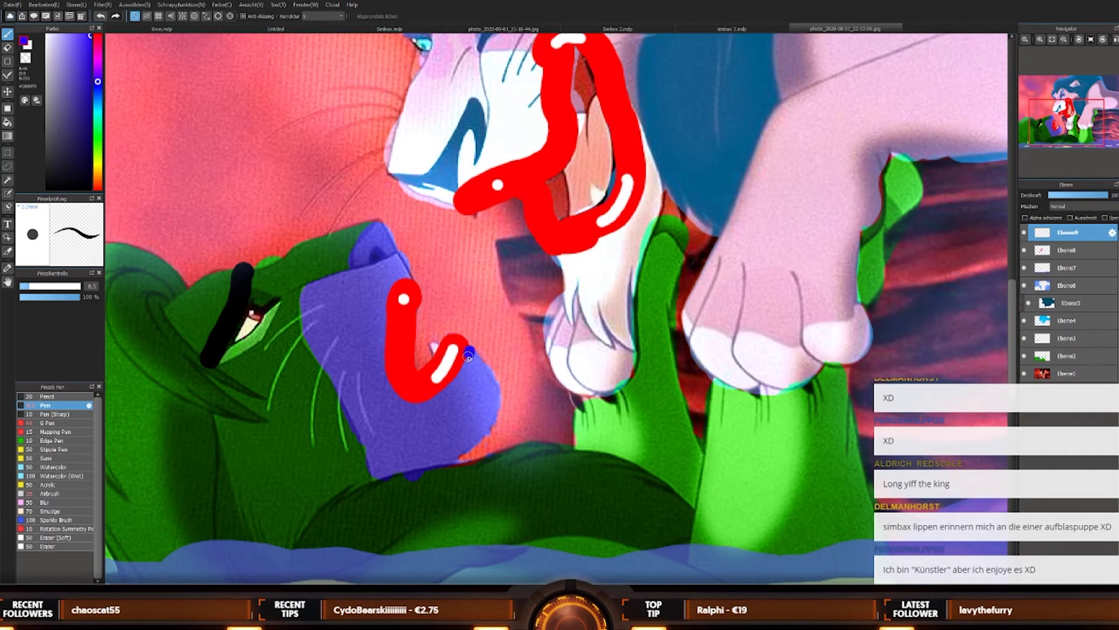
Step: Try short blue strokes beside the green lion's lower lip and across the lip's bend
left_click_drag(468, 355, 458, 374)
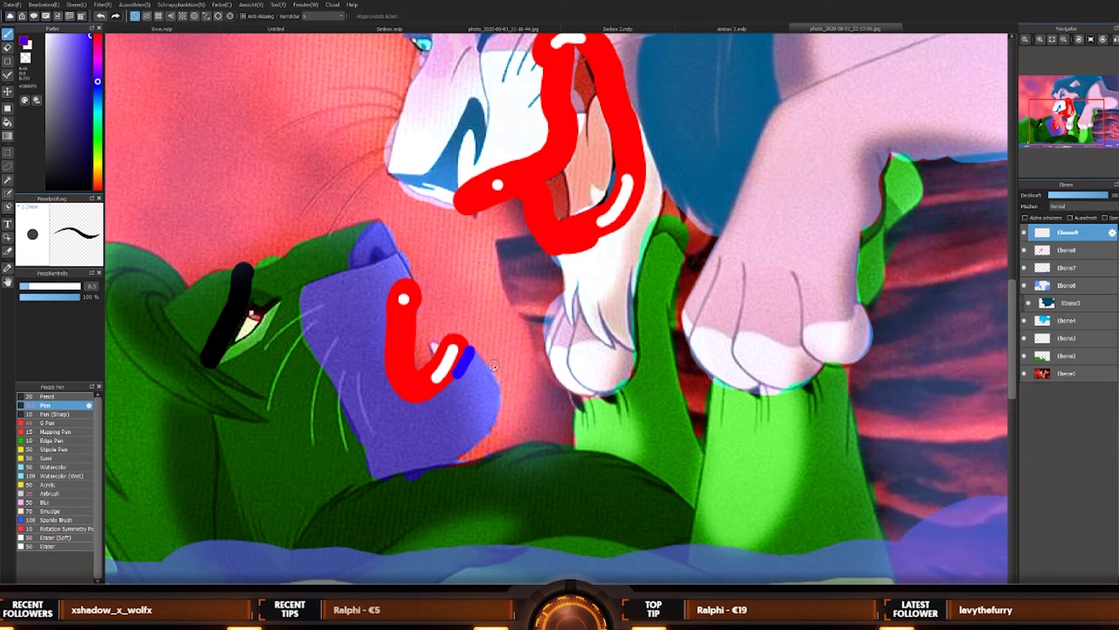
key("ctrl+z")
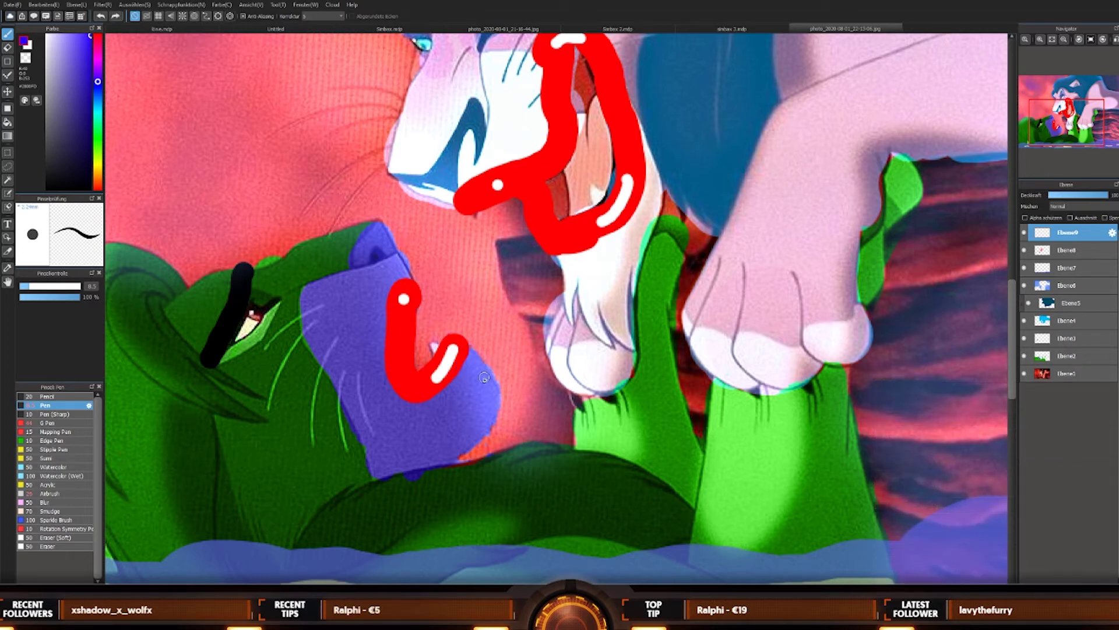
left_click(414, 378)
left_click_drag(413, 391, 414, 397)
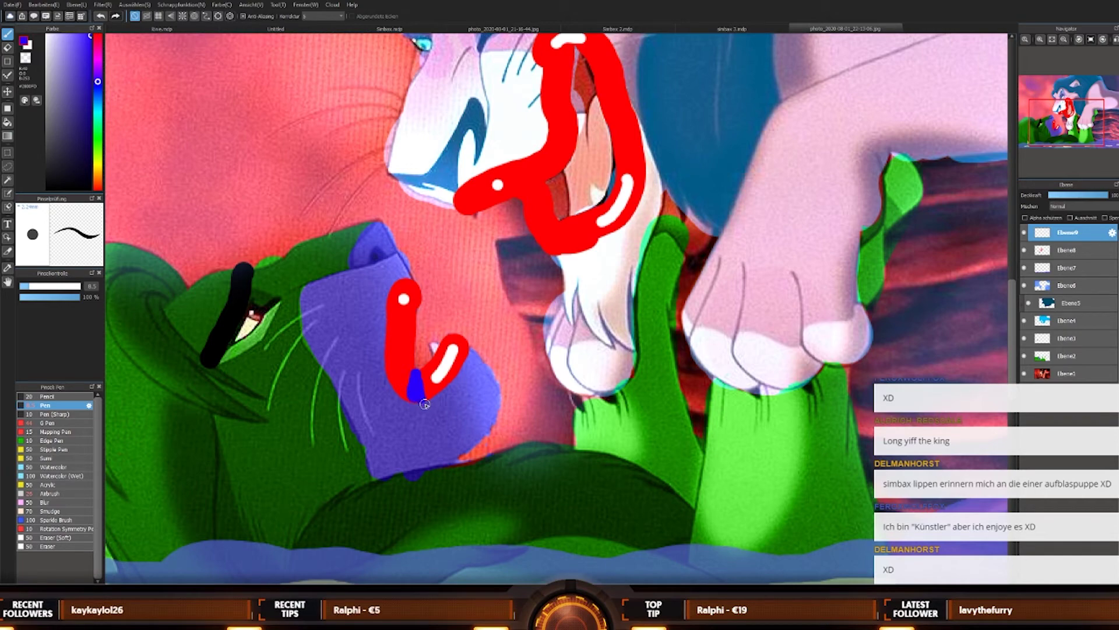
key("ctrl+z")
scroll(470, 358, "down", 5)
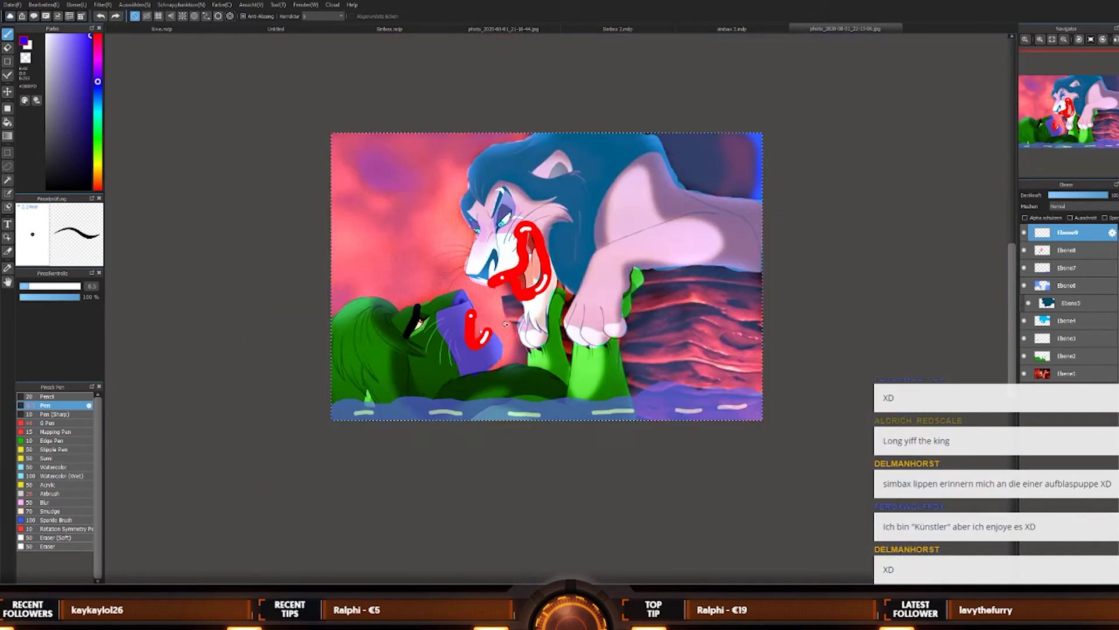
Step: Draw two thick blue strands linking the green lion's lower lip to the upper lion's mouth, and undo them
scroll(520, 306, "up", 5)
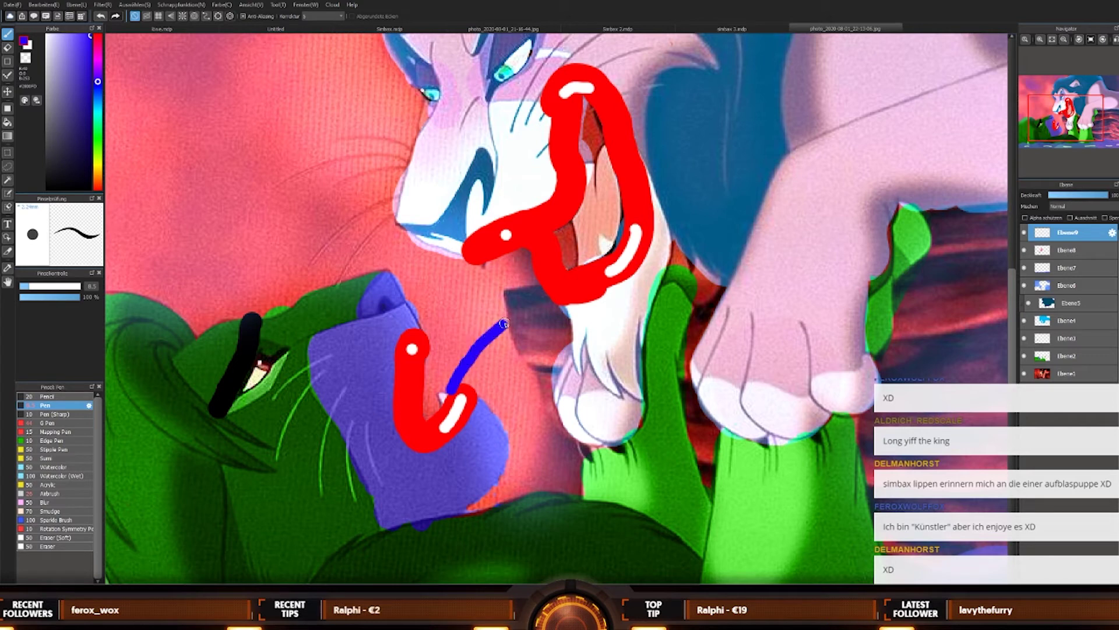
left_click_drag(504, 323, 607, 257)
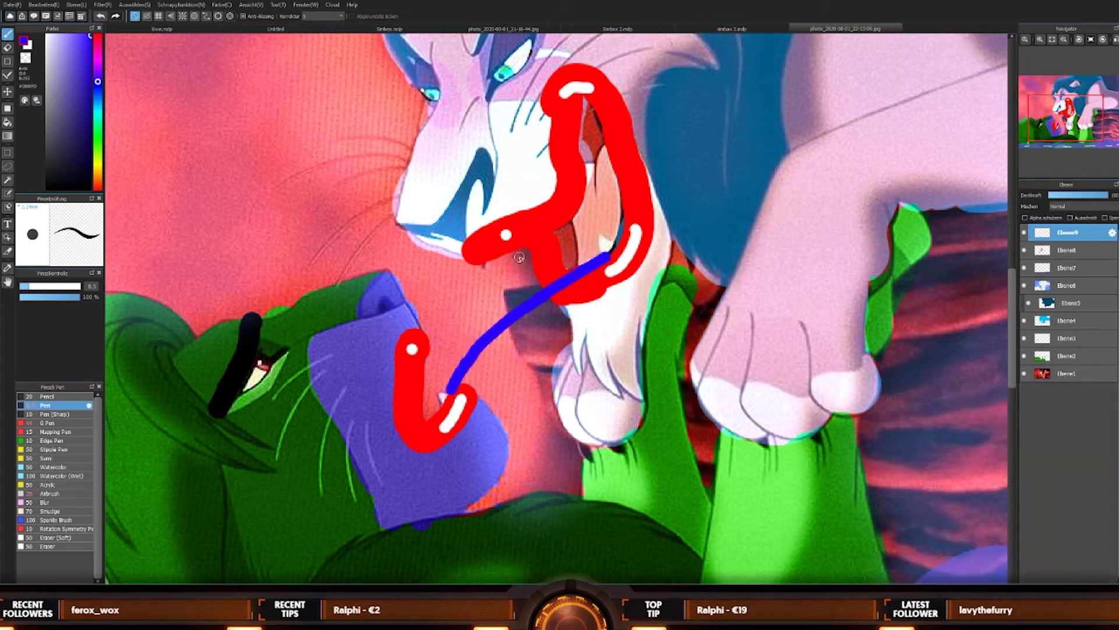
left_click_drag(482, 263, 447, 386)
scroll(639, 309, "down", 5)
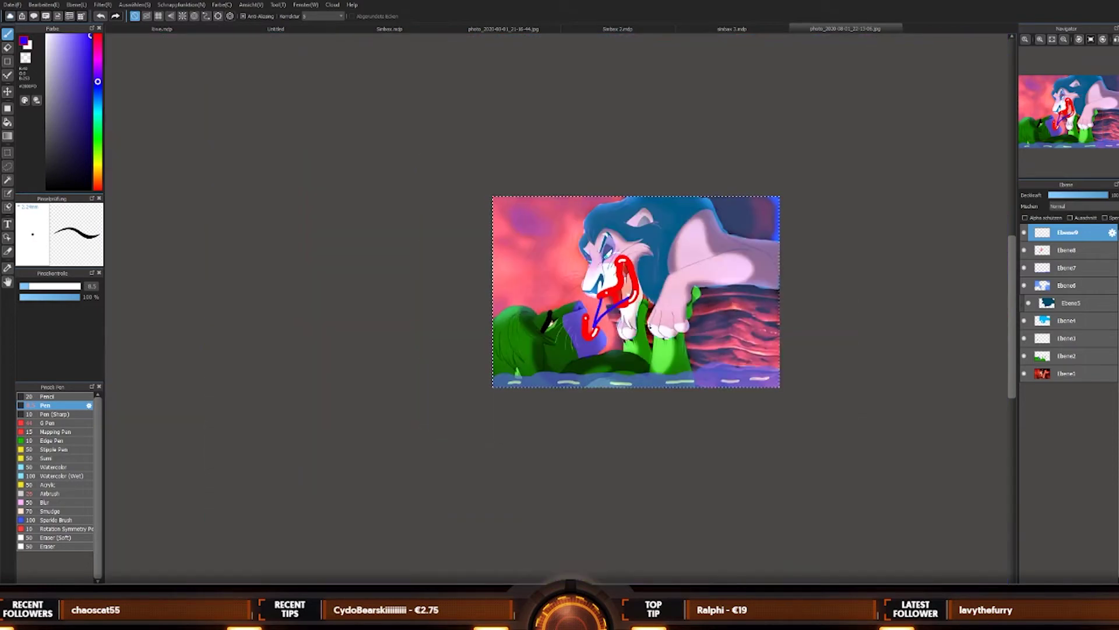
scroll(650, 326, "up", 5)
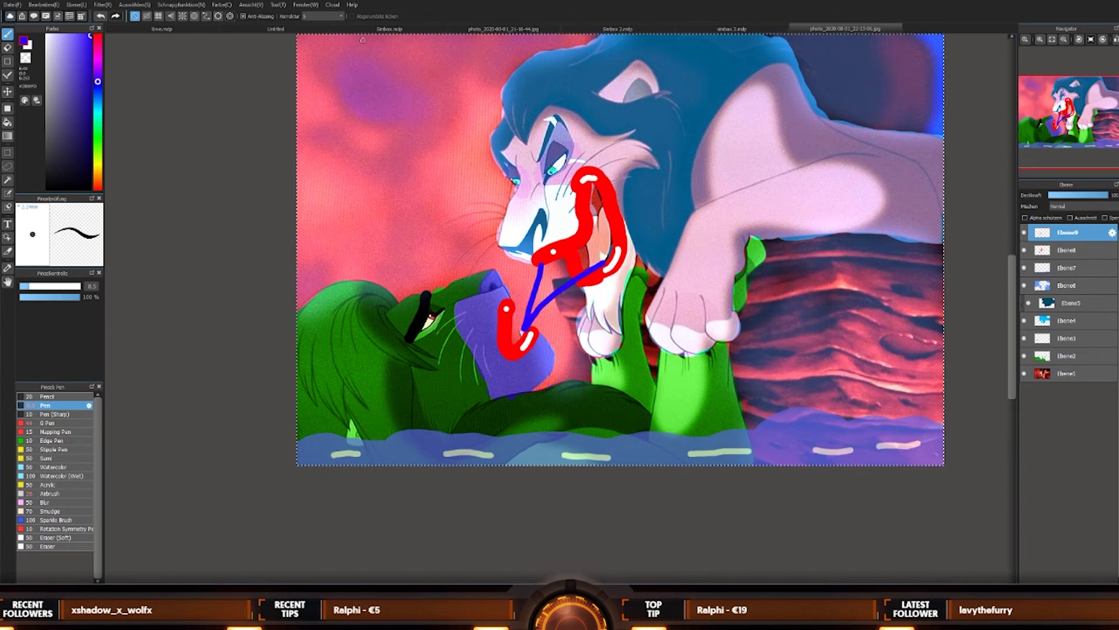
left_click(101, 16)
left_click(101, 17)
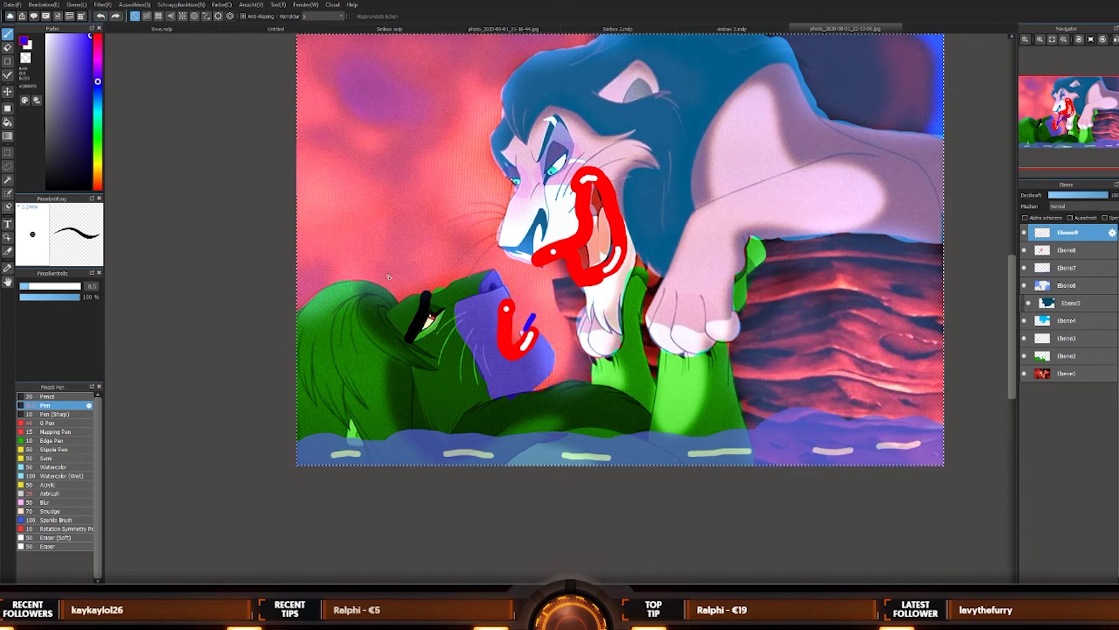
left_click(100, 17)
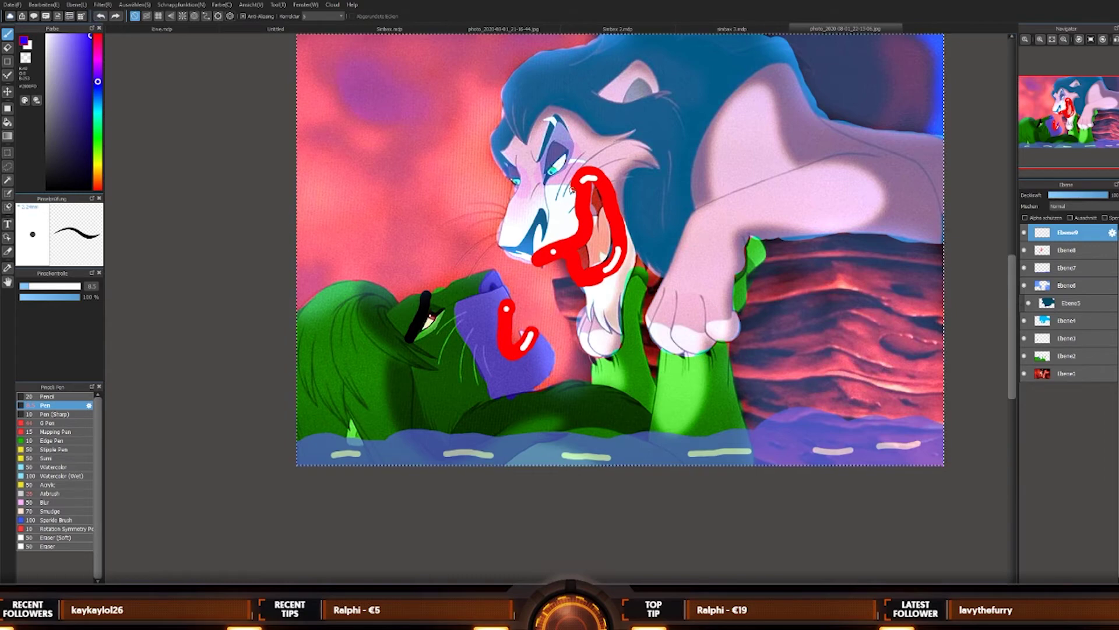
Step: Set the colour to blue and draw a thin curved line from the upper lion's front lip past the green lion's lip to the upper lion's lower lip
left_click(469, 118, "alt")
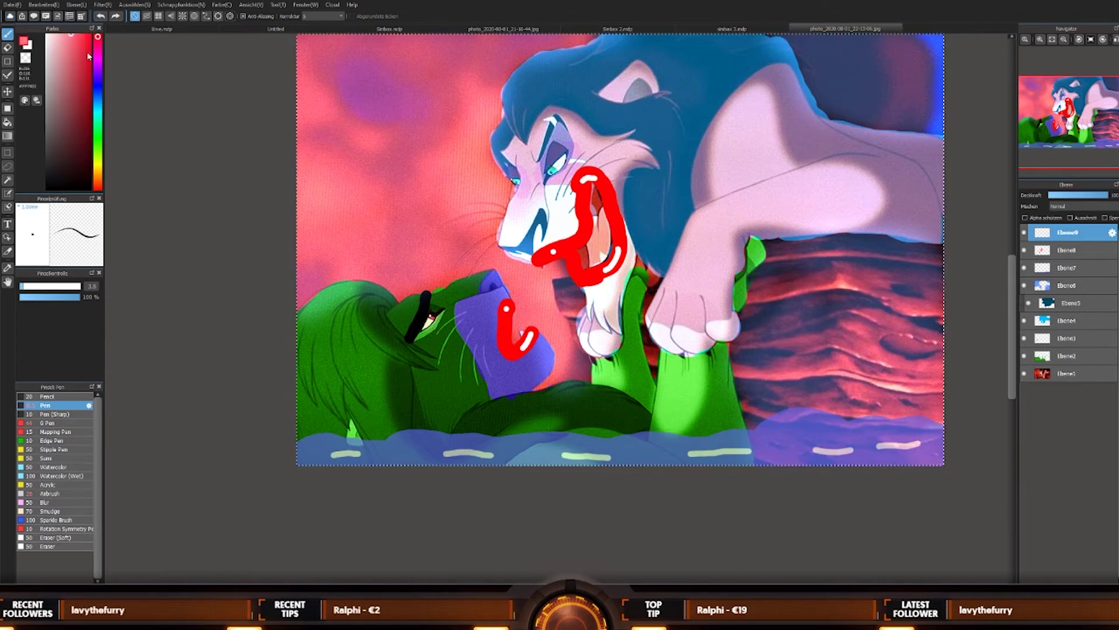
left_click(99, 81)
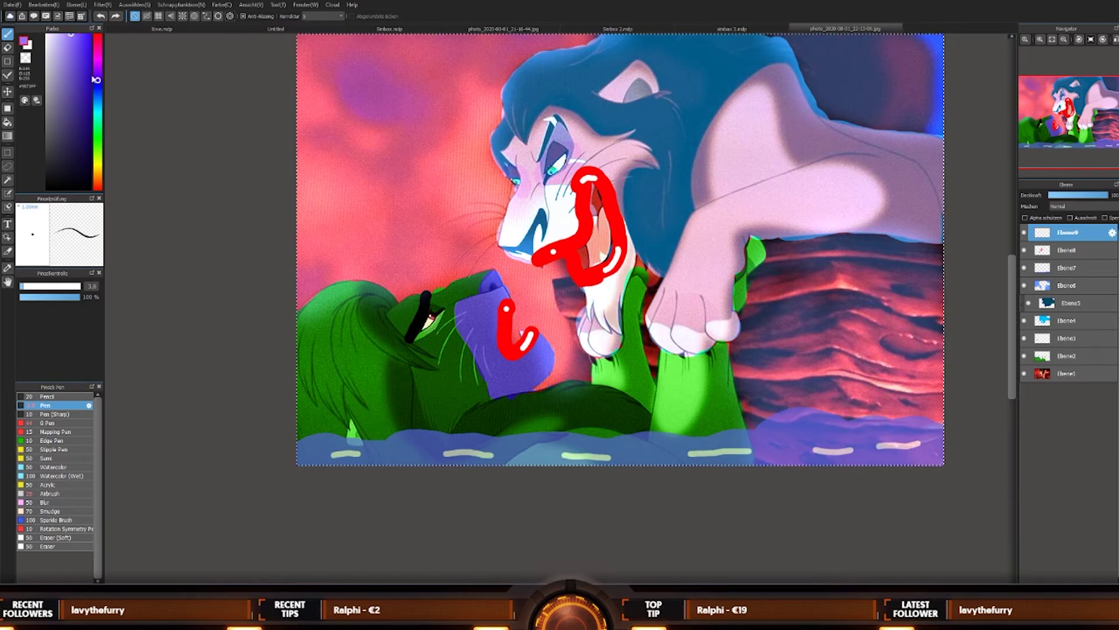
scroll(534, 268, "up", 5)
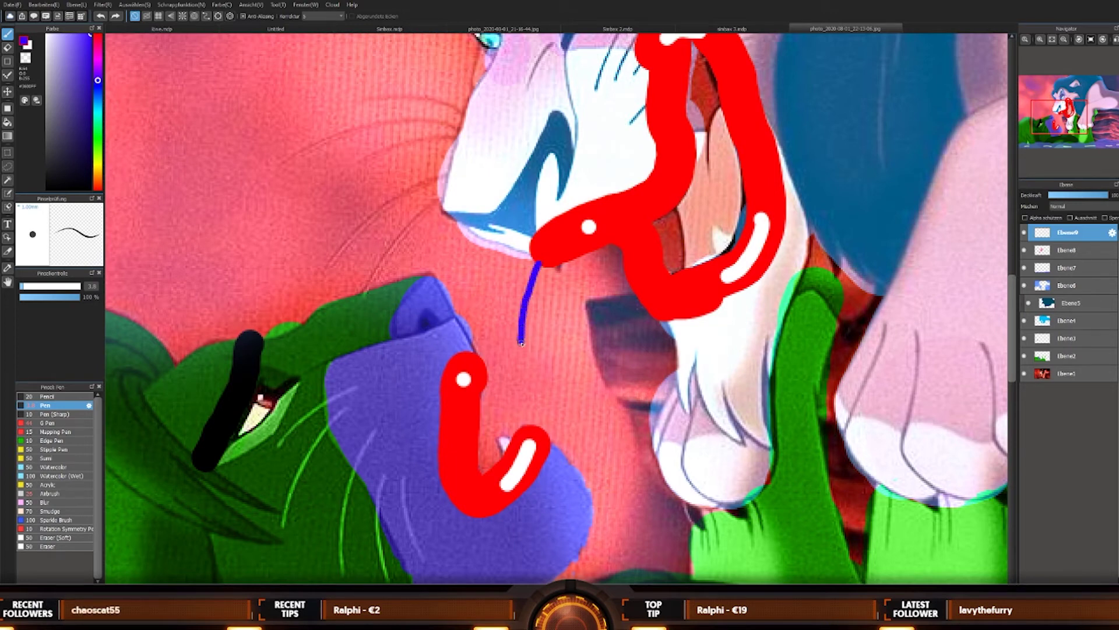
mouse_move(521, 344)
left_mouse_down()
mouse_move(527, 420)
mouse_move(559, 424)
left_mouse_up()
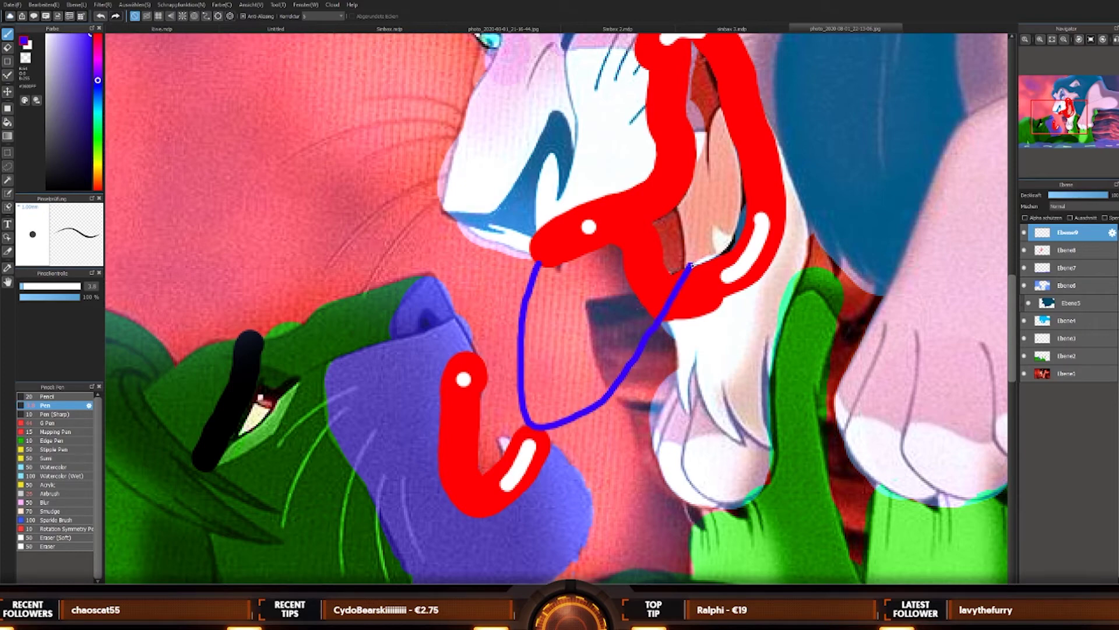
scroll(706, 278, "down", 8)
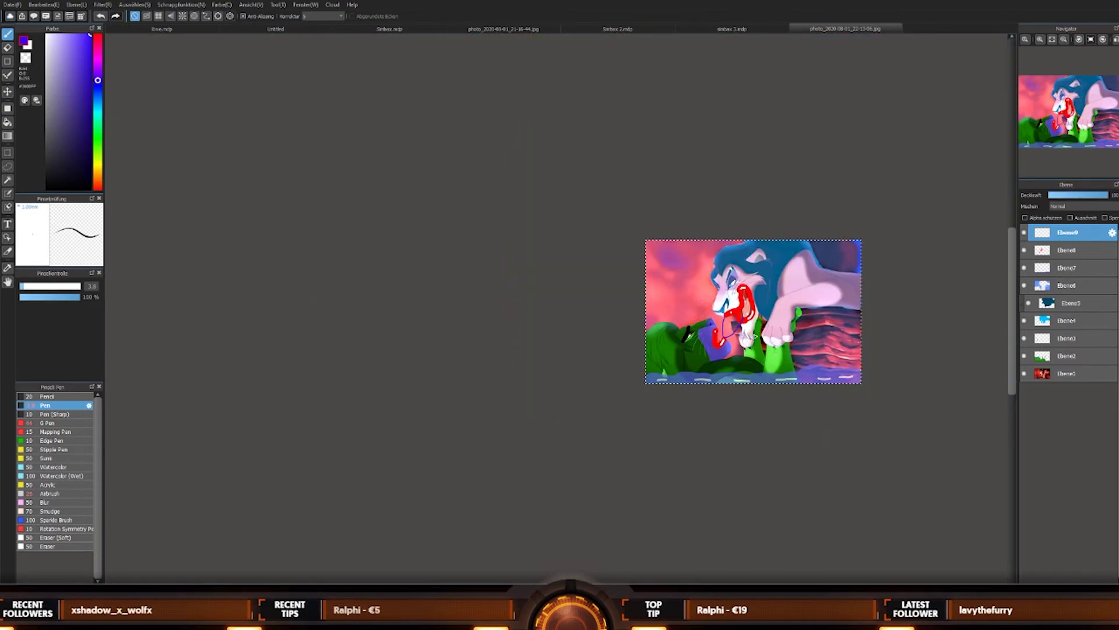
Step: Undo the thin curved blue line linking the upper lion's lips with the green lion's lower lip
scroll(754, 336, "up", 6)
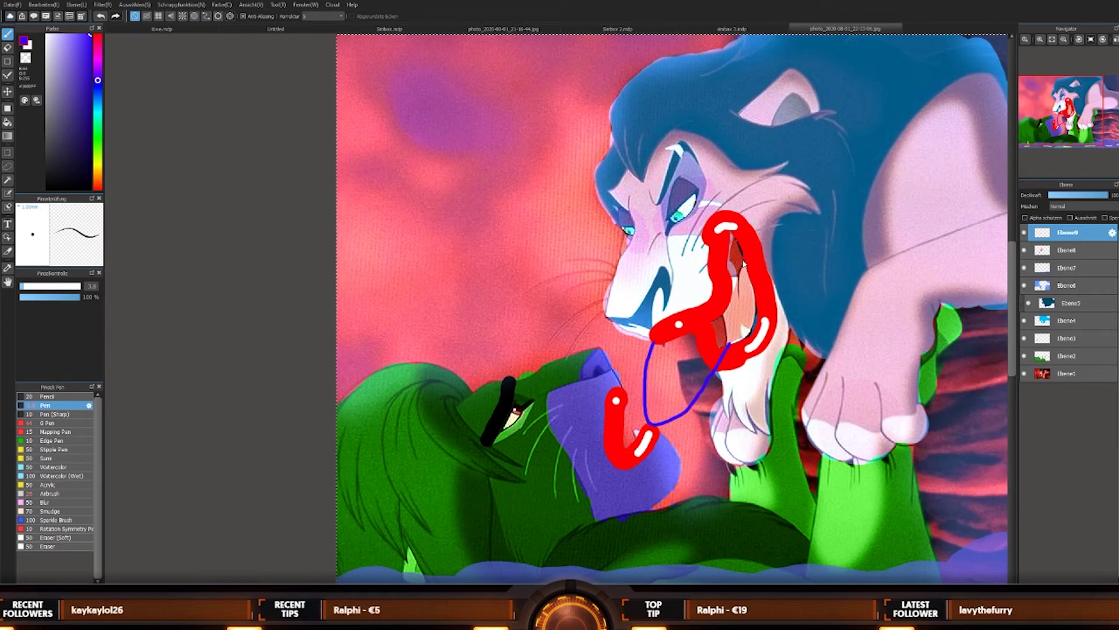
left_click(101, 16)
scroll(643, 444, "up", 2)
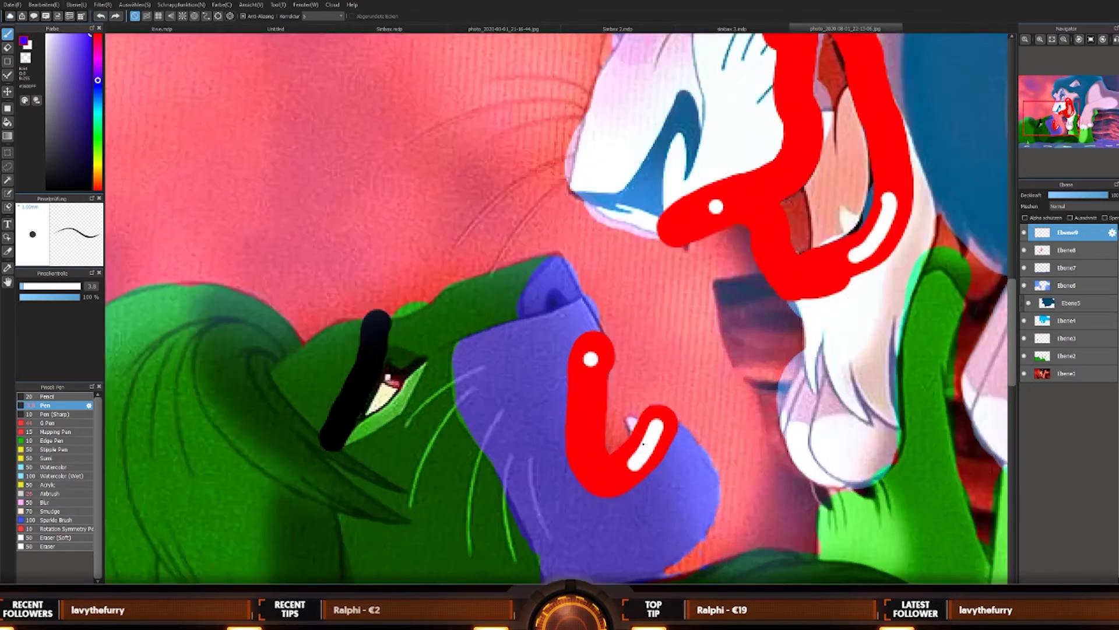
Step: Try a Y-shaped blue strand from the green lion's lower lip to the upper lion's front lip and mouth, and undo it
scroll(643, 443, "up", 1)
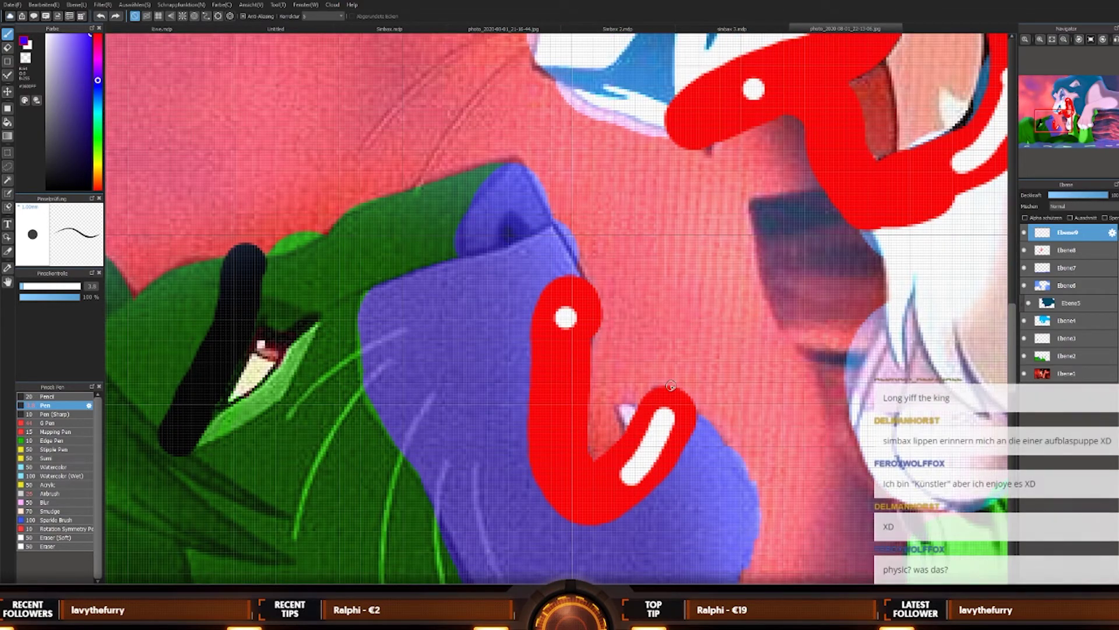
scroll(671, 386, "down", 2)
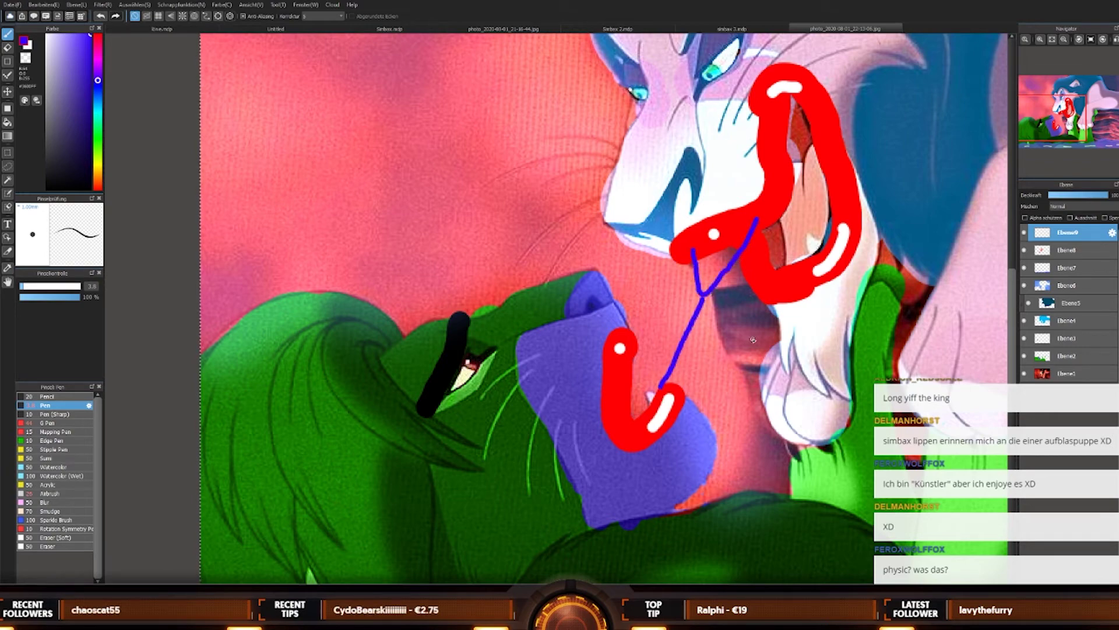
scroll(744, 249, "down", 3)
scroll(770, 313, "up", 2)
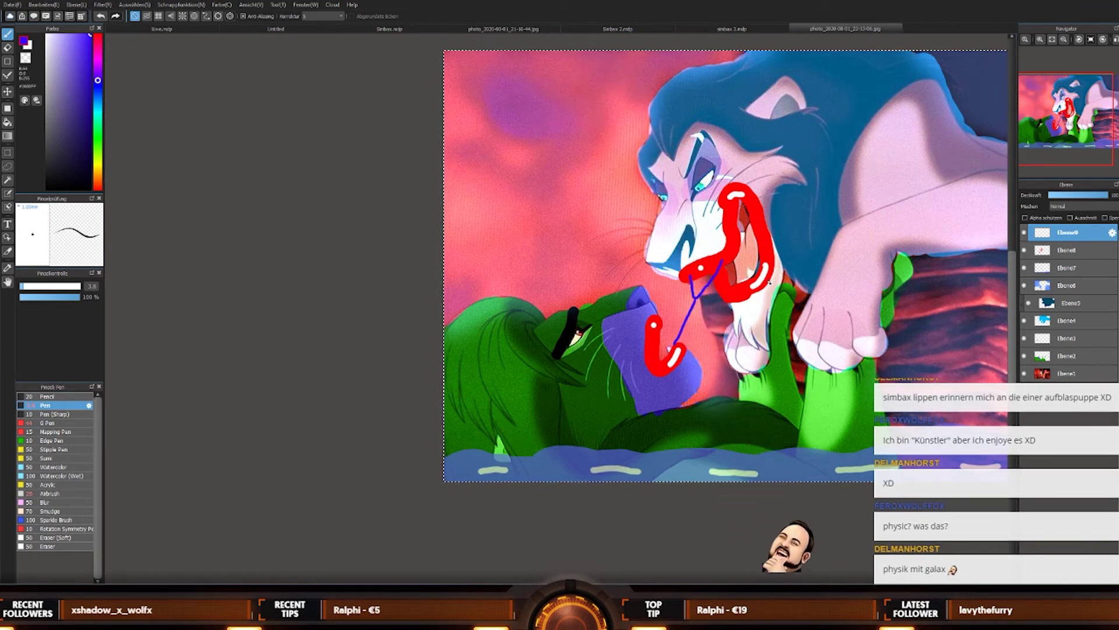
key("ctrl+z")
key("ctrl+z")
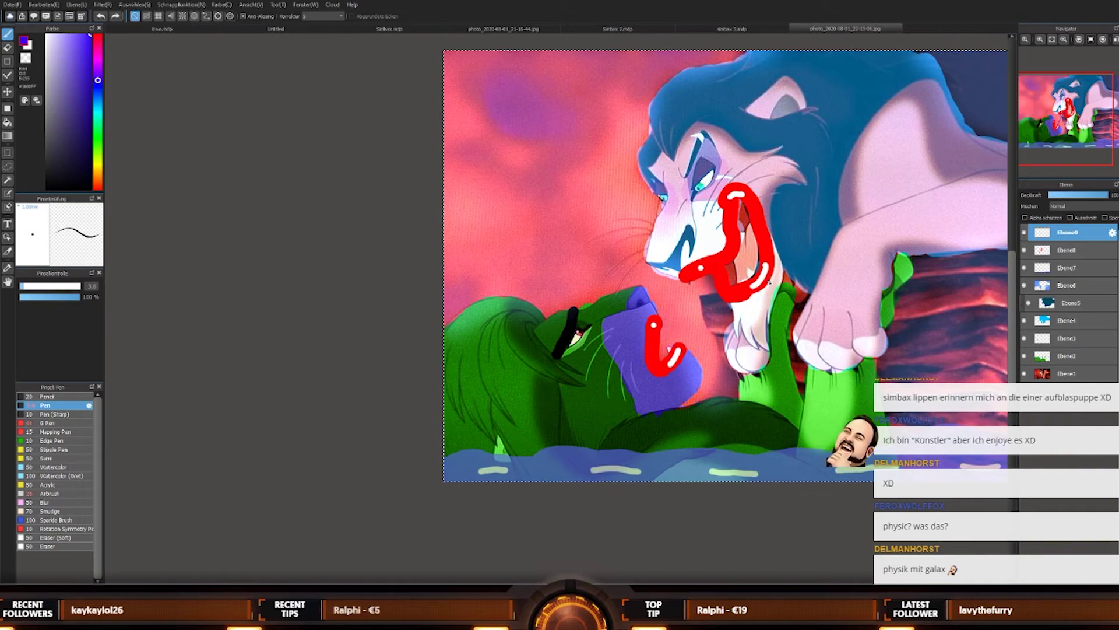
Step: Try a second forked blue strand with a longer branch from inside the upper lion's mouth to the green lion's lower lip, and remove it
scroll(700, 284, "up", 2)
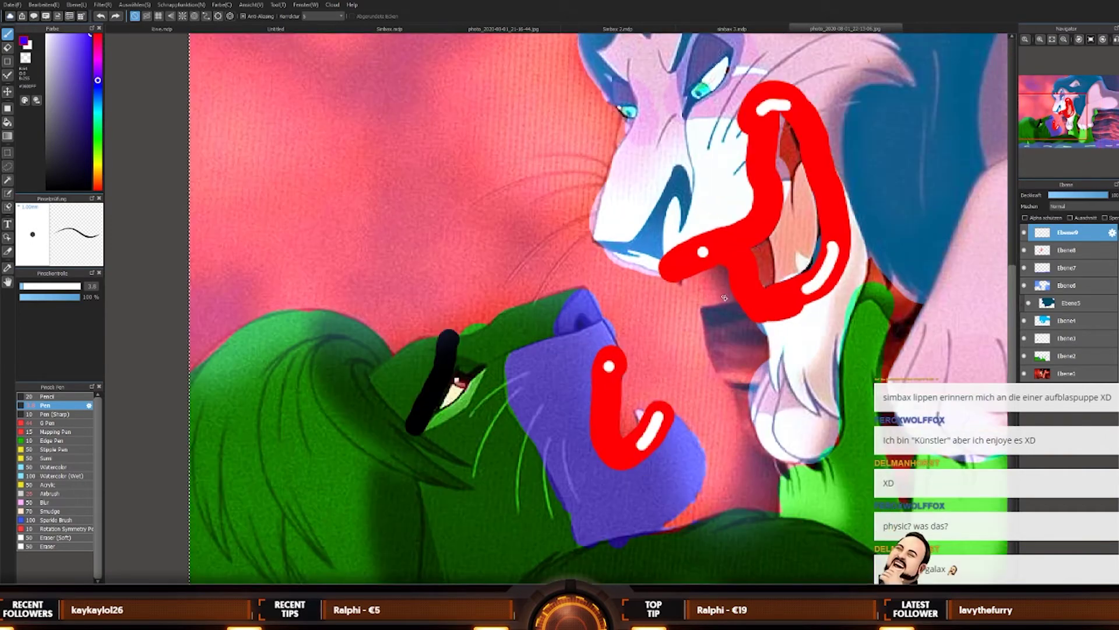
scroll(831, 160, "up", 2)
scroll(831, 160, "down", 1)
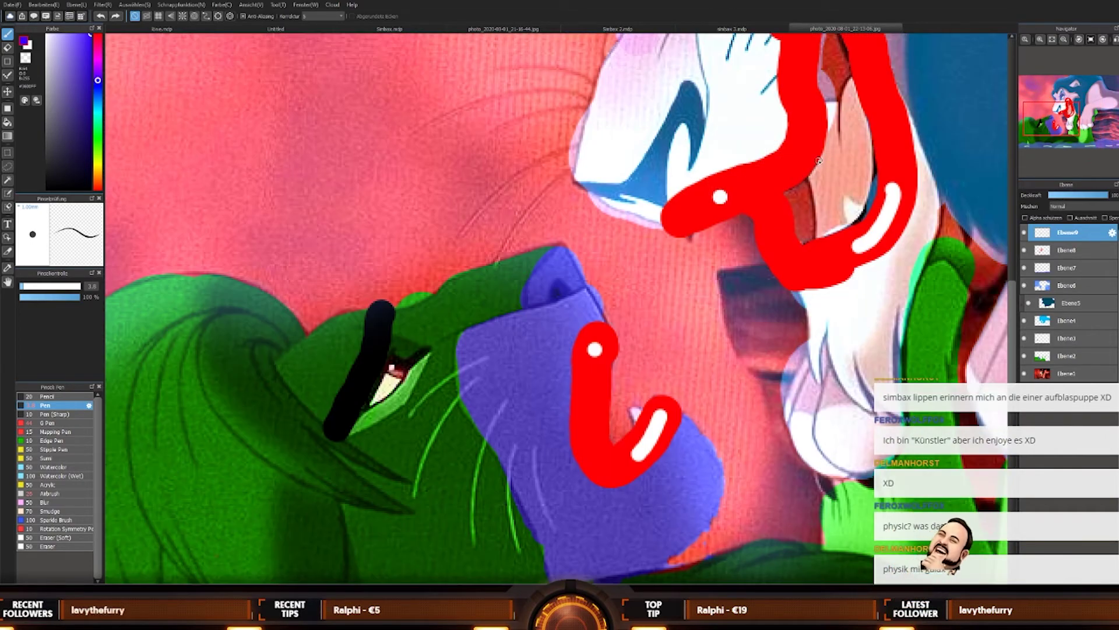
mouse_move(817, 163)
left_mouse_down()
mouse_move(690, 308)
mouse_move(646, 385)
left_mouse_up()
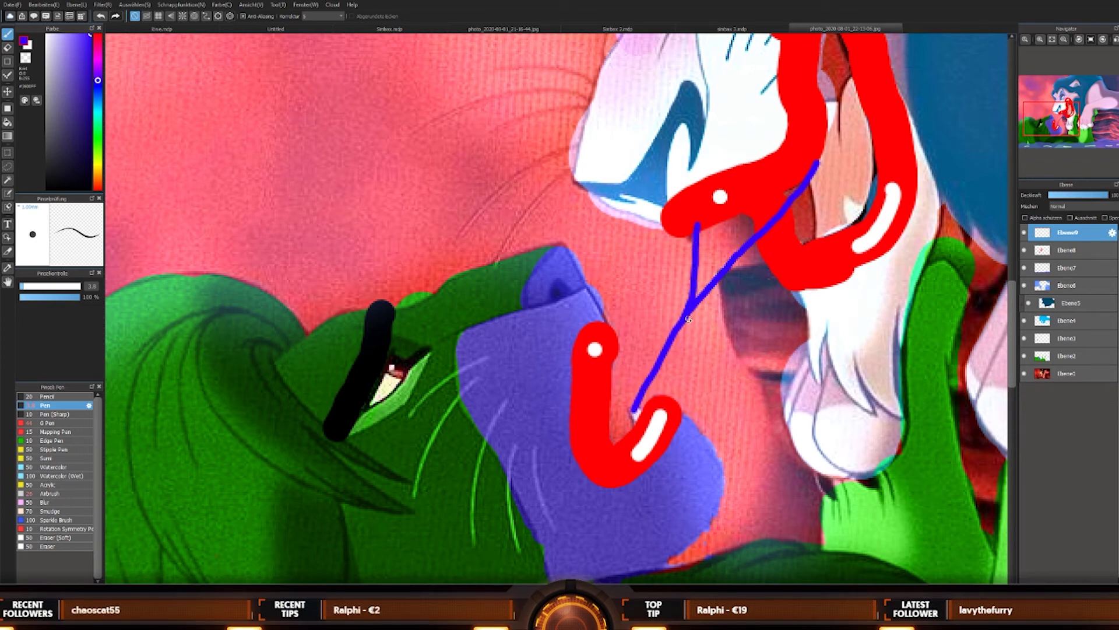
scroll(786, 286, "down", 3)
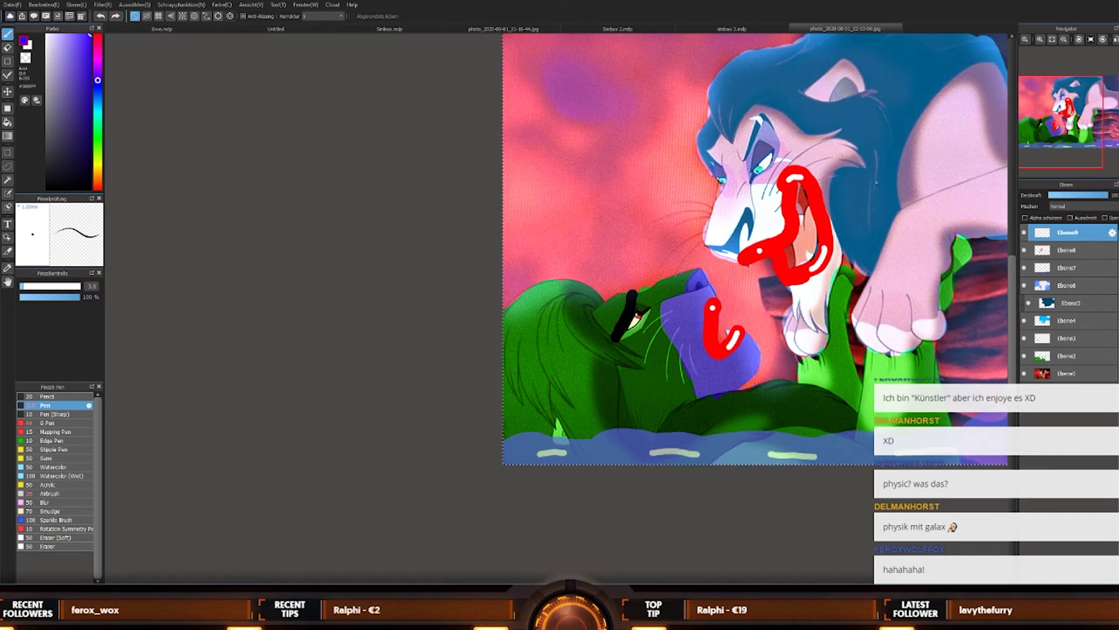
scroll(733, 187, "up", 2)
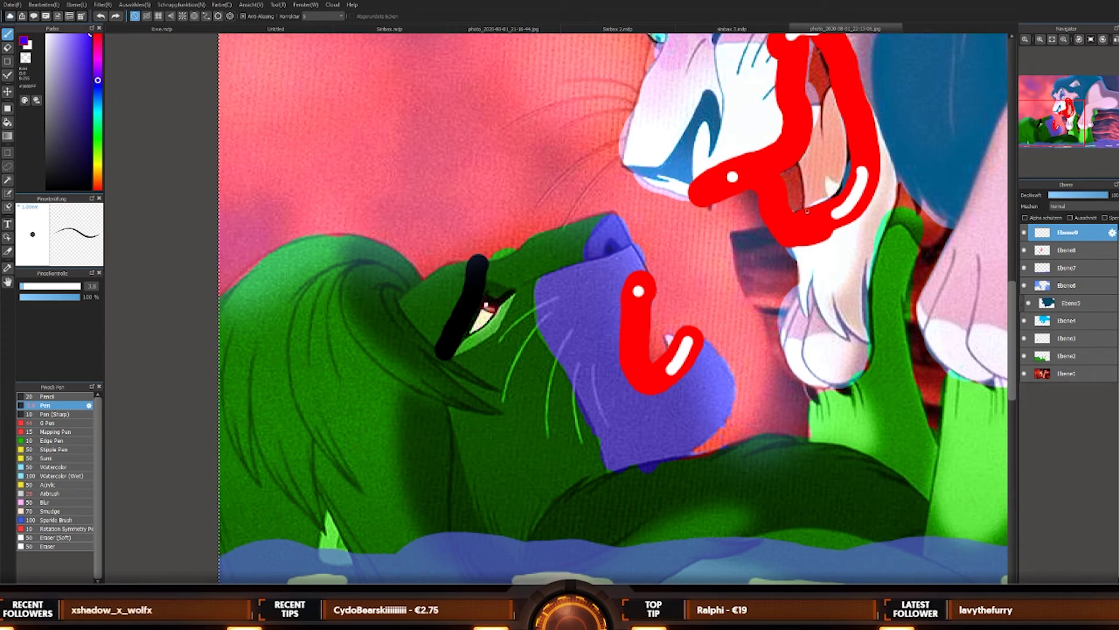
key("ctrl+minus")
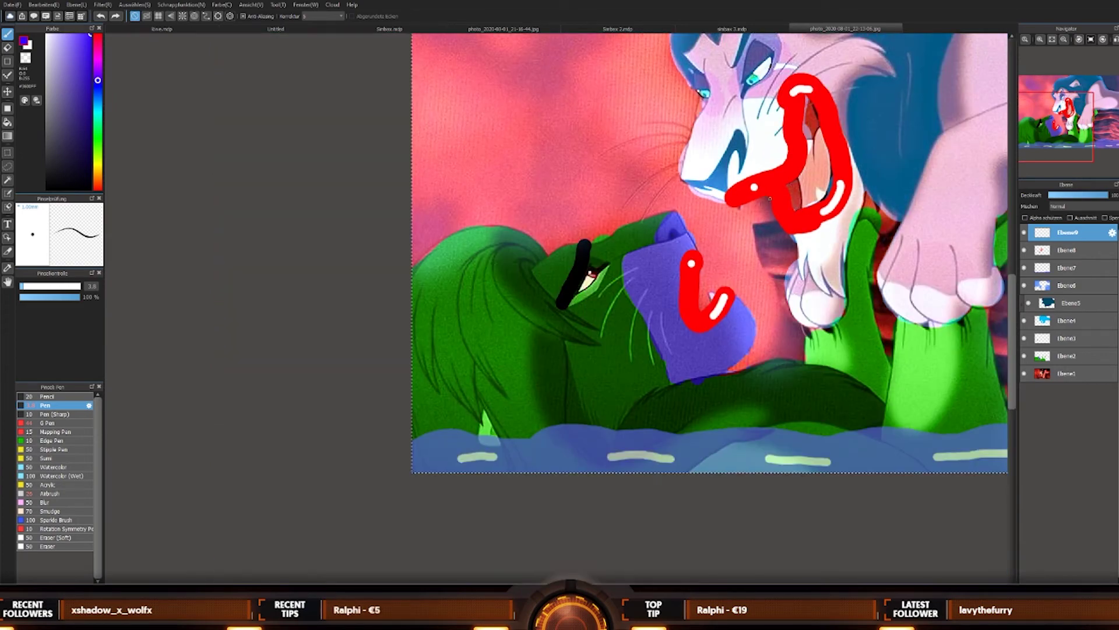
scroll(770, 199, "up", 2)
scroll(769, 198, "down", 2)
scroll(758, 195, "up", 2)
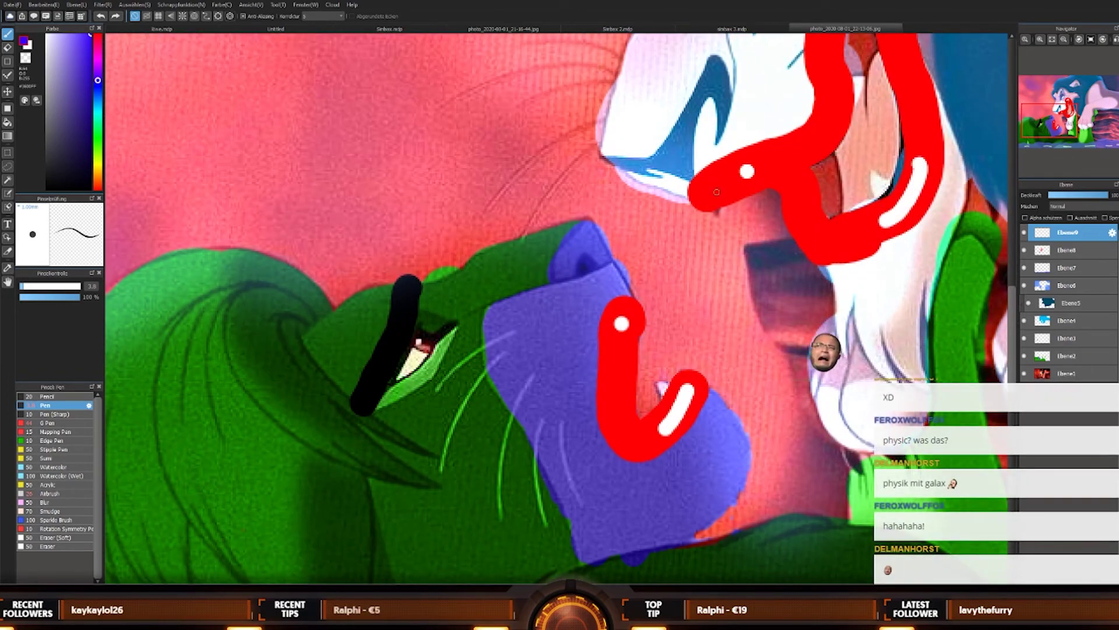
scroll(717, 192, "up", 3)
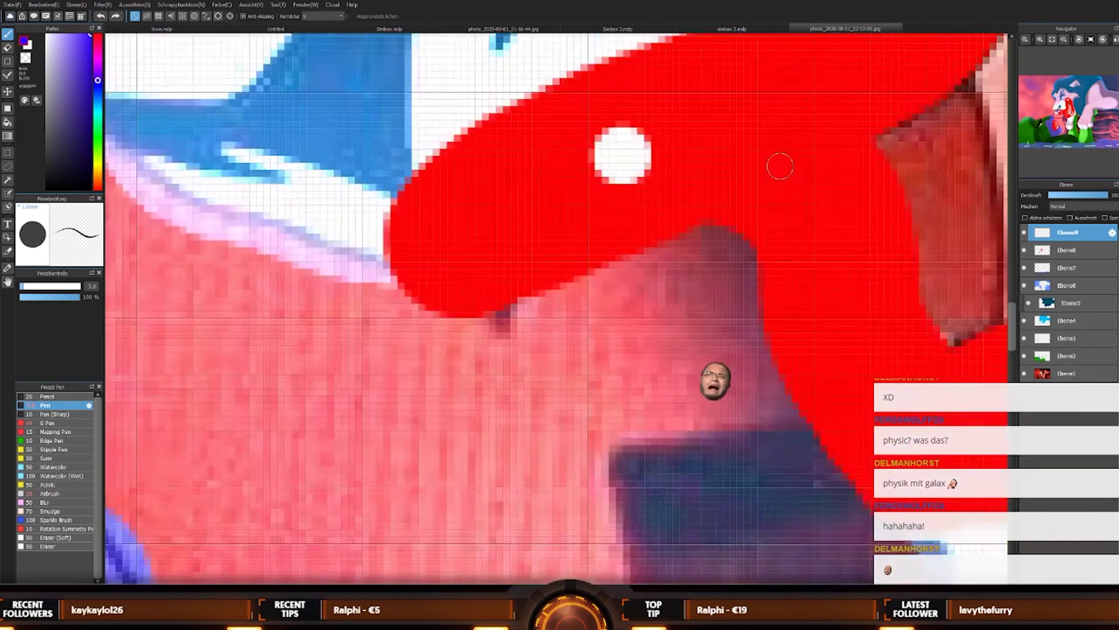
scroll(379, 251, "up", 3)
scroll(492, 192, "down", 4)
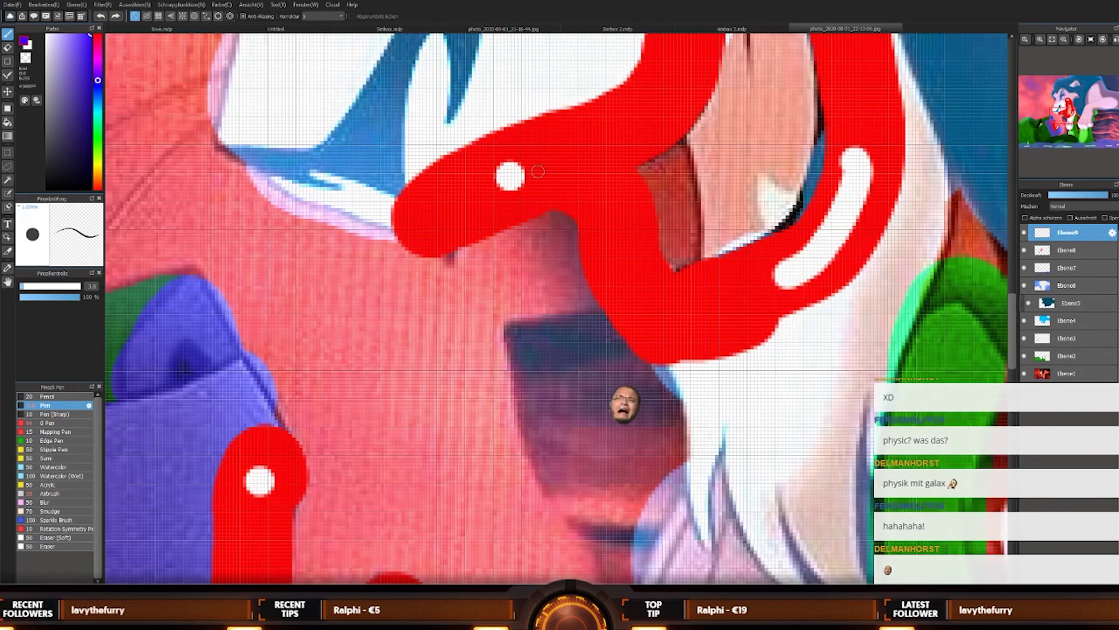
scroll(538, 172, "down", 1)
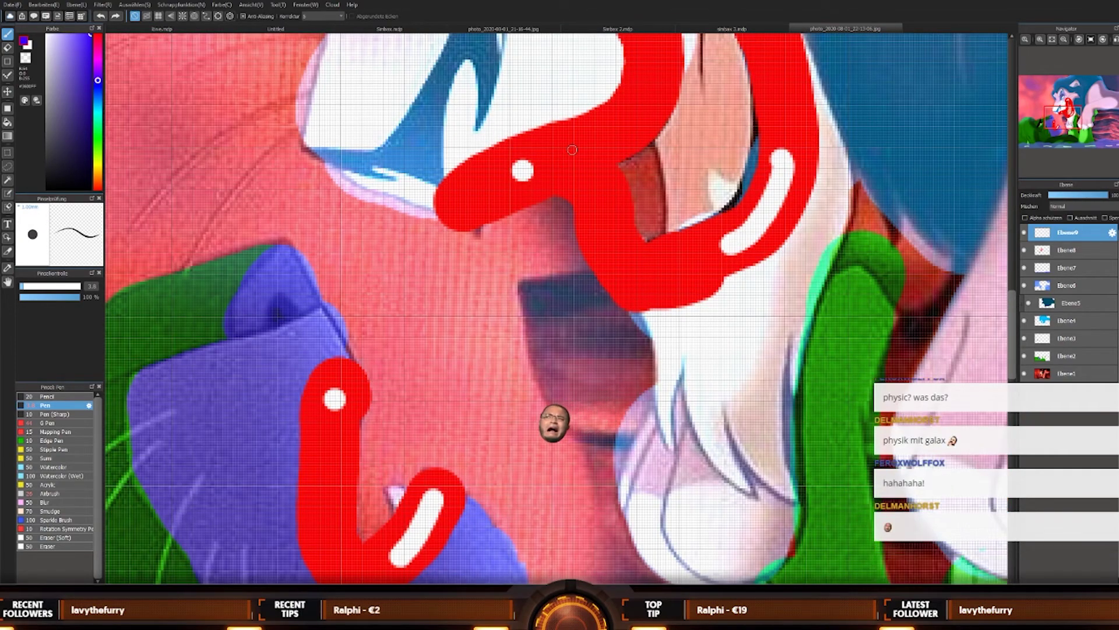
Step: Try sagging blue strands from the upper lion's mouth to the green lion's lower lip and upper lip tip, undoing each
scroll(616, 149, "down", 2)
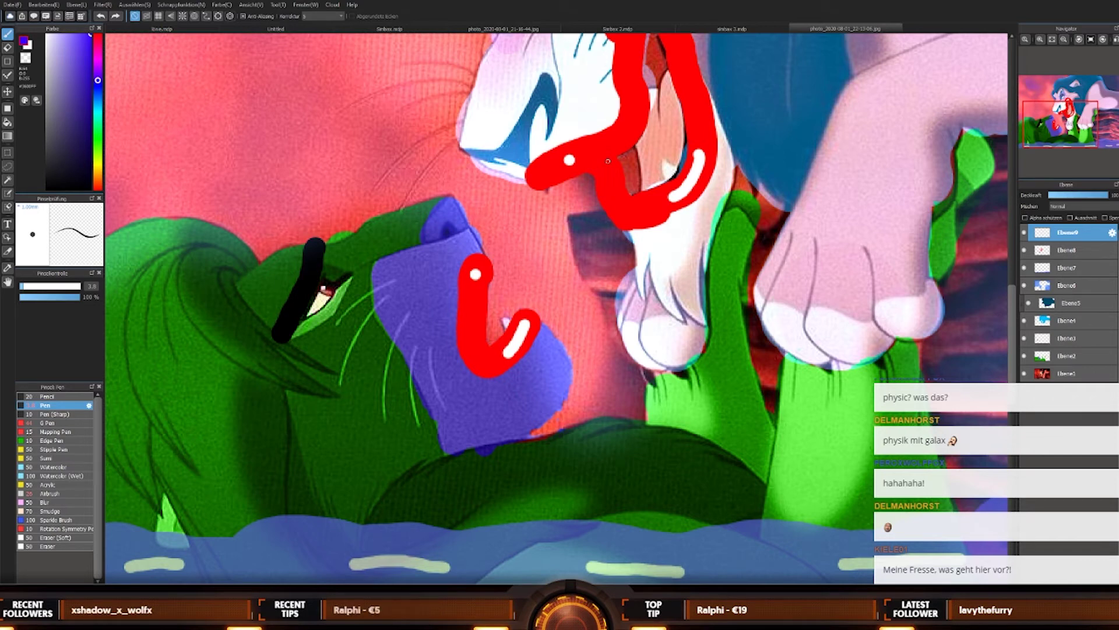
mouse_move(608, 168)
left_mouse_down()
mouse_move(605, 329)
mouse_move(513, 313)
left_mouse_up()
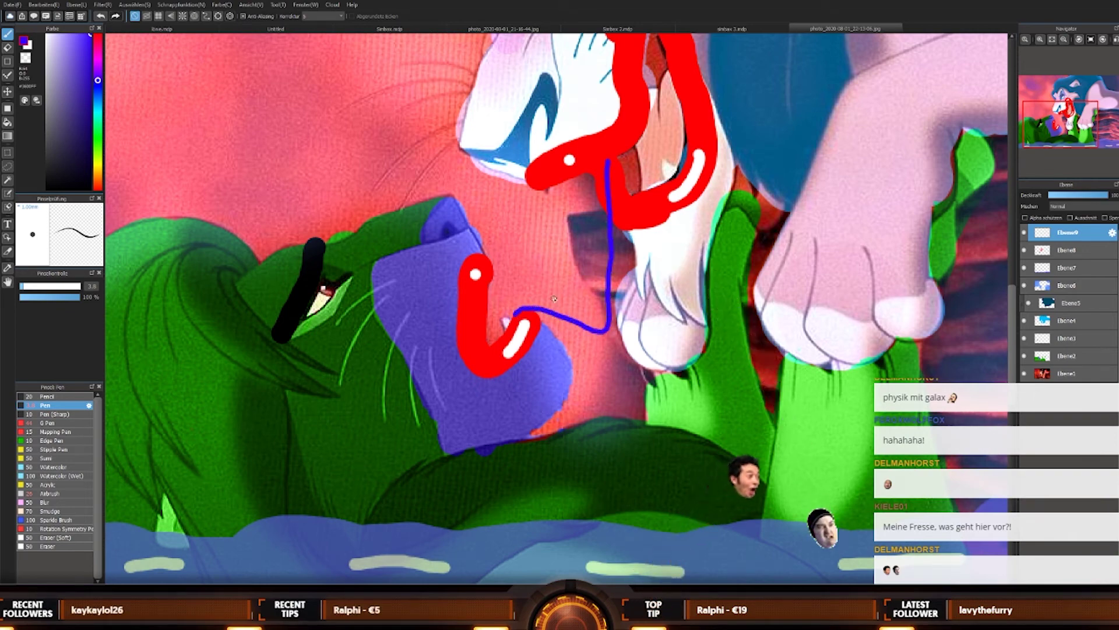
scroll(807, 238, "down", 5)
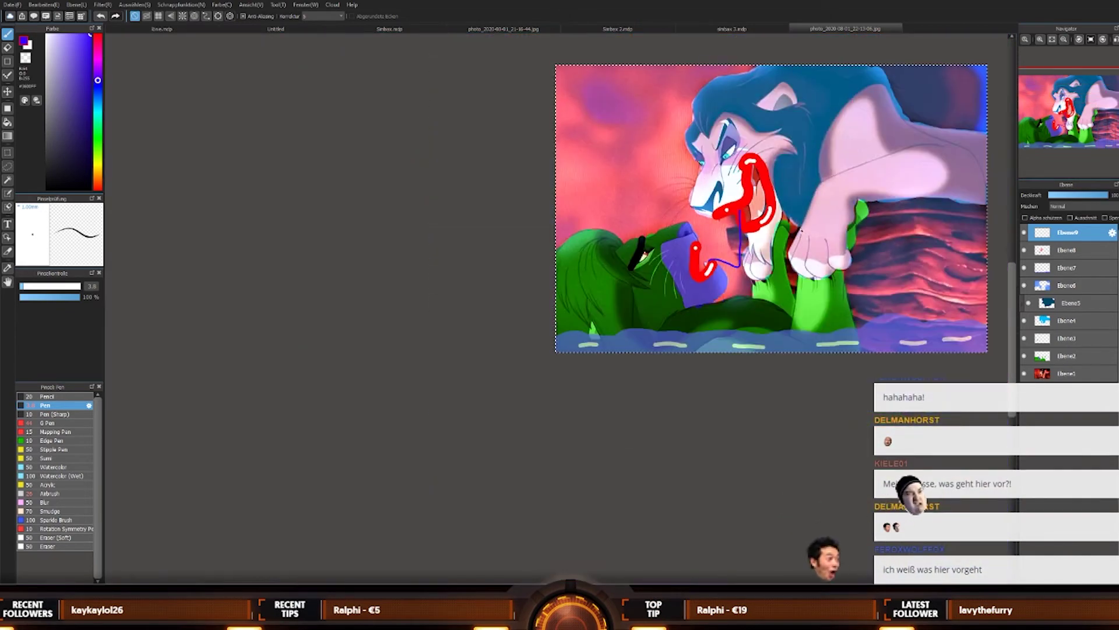
scroll(758, 200, "up", 5)
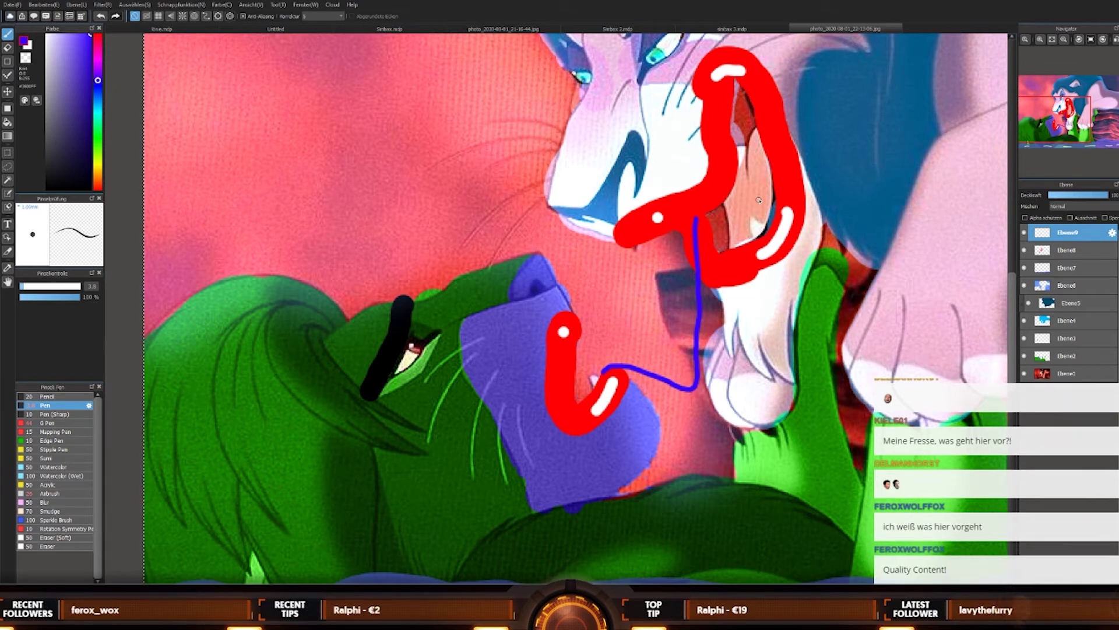
key("ctrl+z")
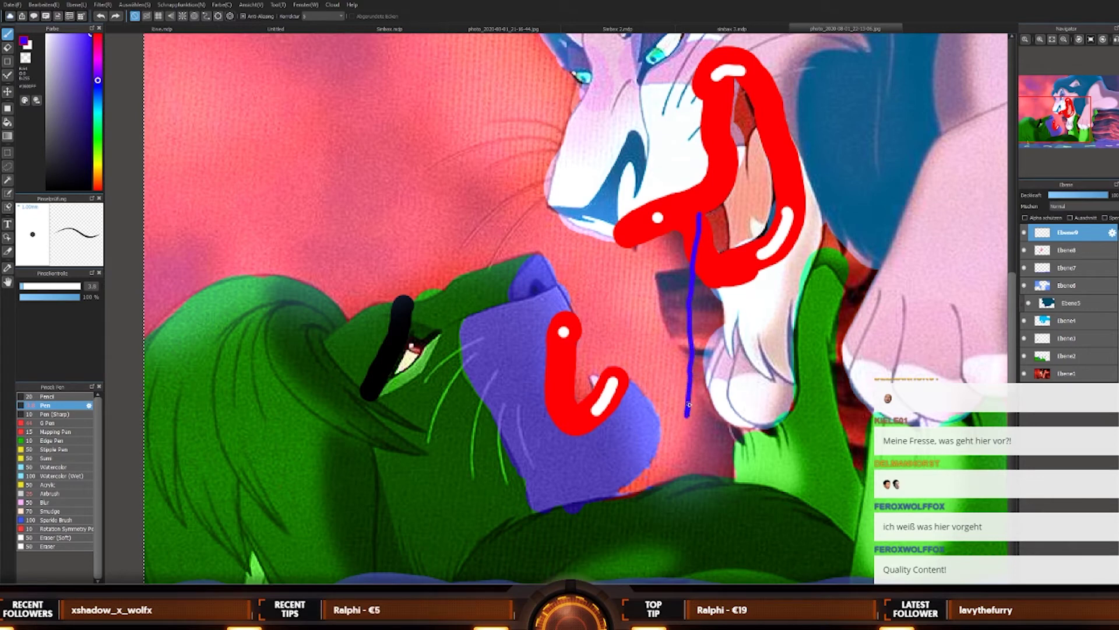
left_click_drag(609, 345, 583, 333)
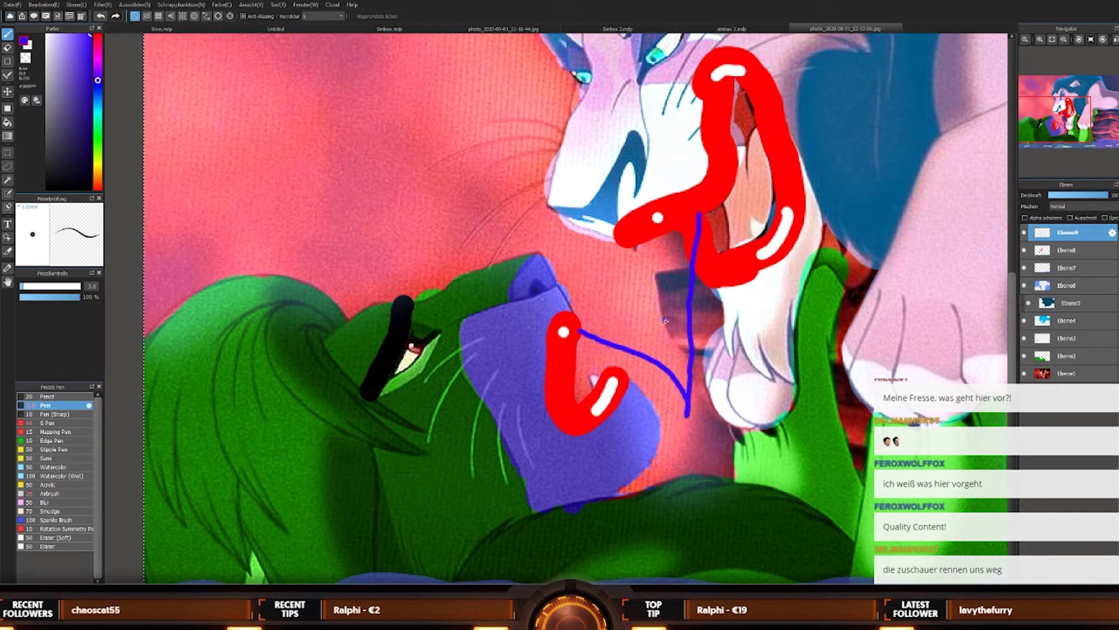
key("ctrl+z")
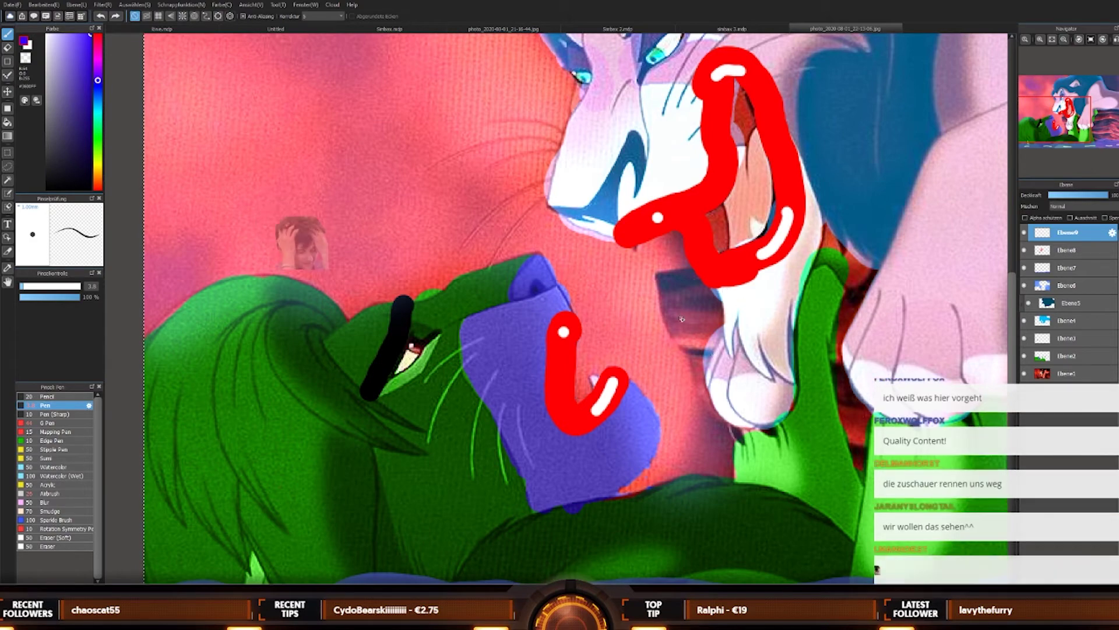
Step: Set the colour to light blue, try a sagging strand between the upper lion's lower lip and the green lion's lower lip, and undo it
scroll(718, 274, "up", 1)
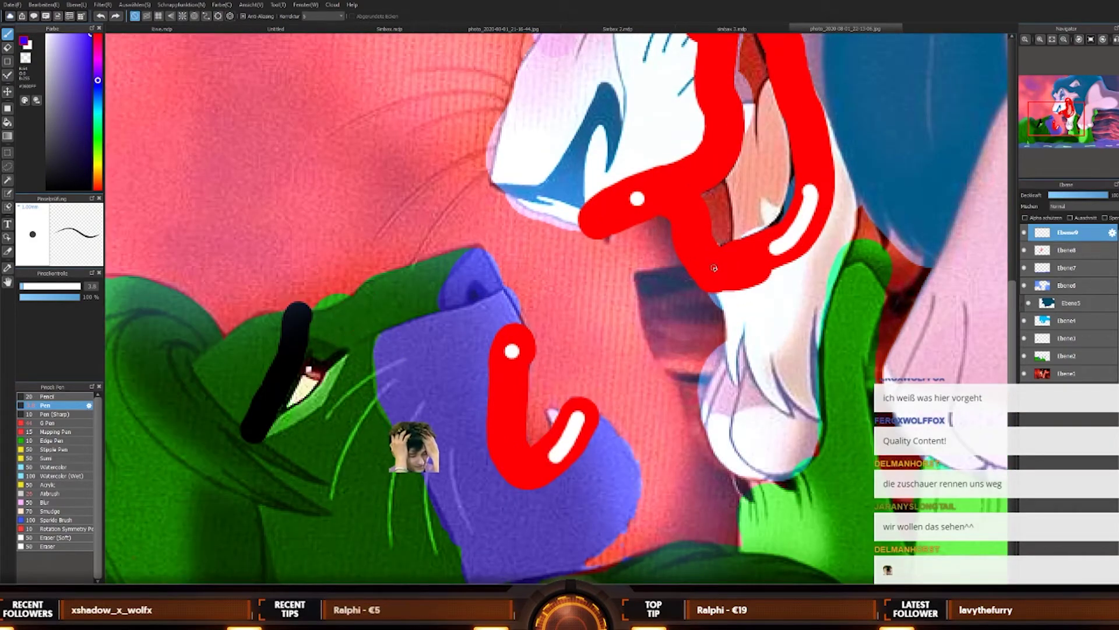
left_click(65, 38)
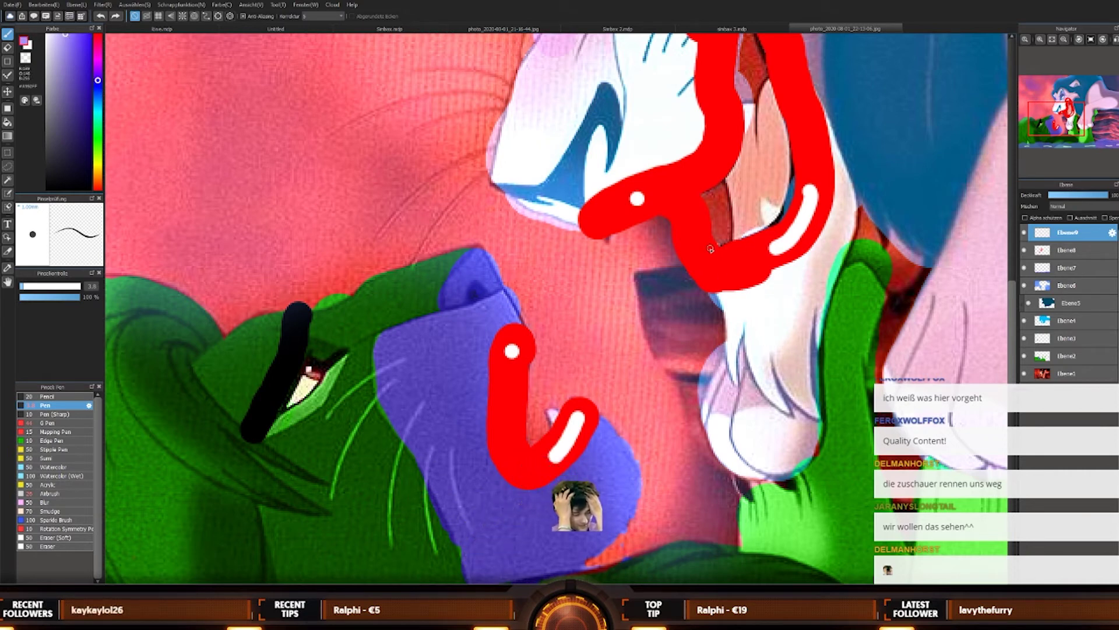
mouse_move(716, 264)
left_mouse_down()
mouse_move(712, 346)
mouse_move(686, 416)
mouse_move(624, 421)
mouse_move(597, 404)
left_mouse_up()
key("ctrl+0")
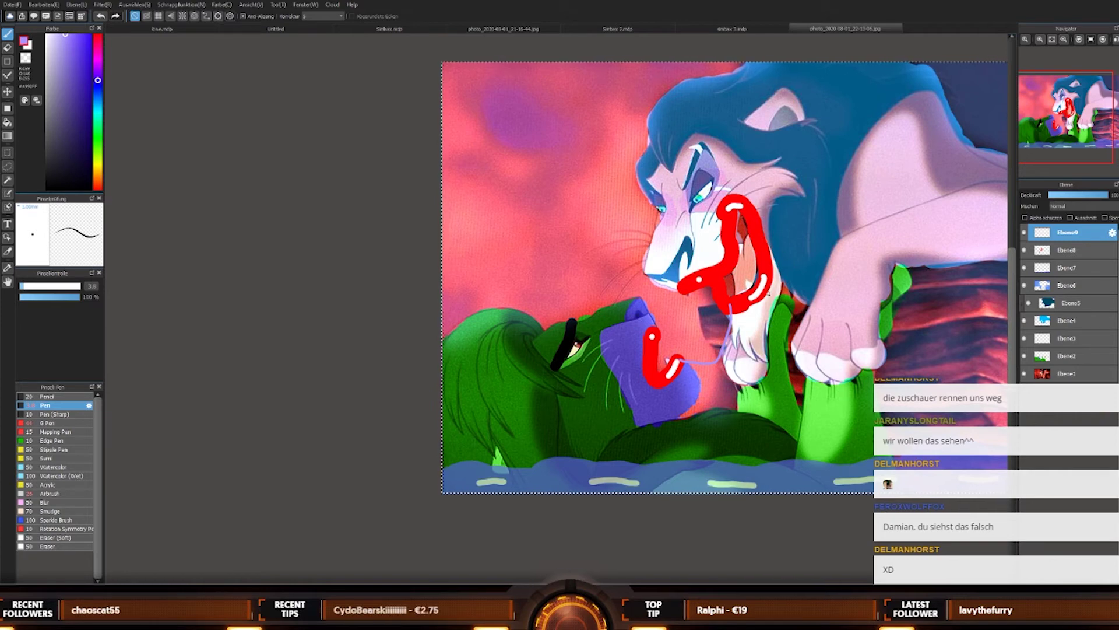
key("ctrl+z")
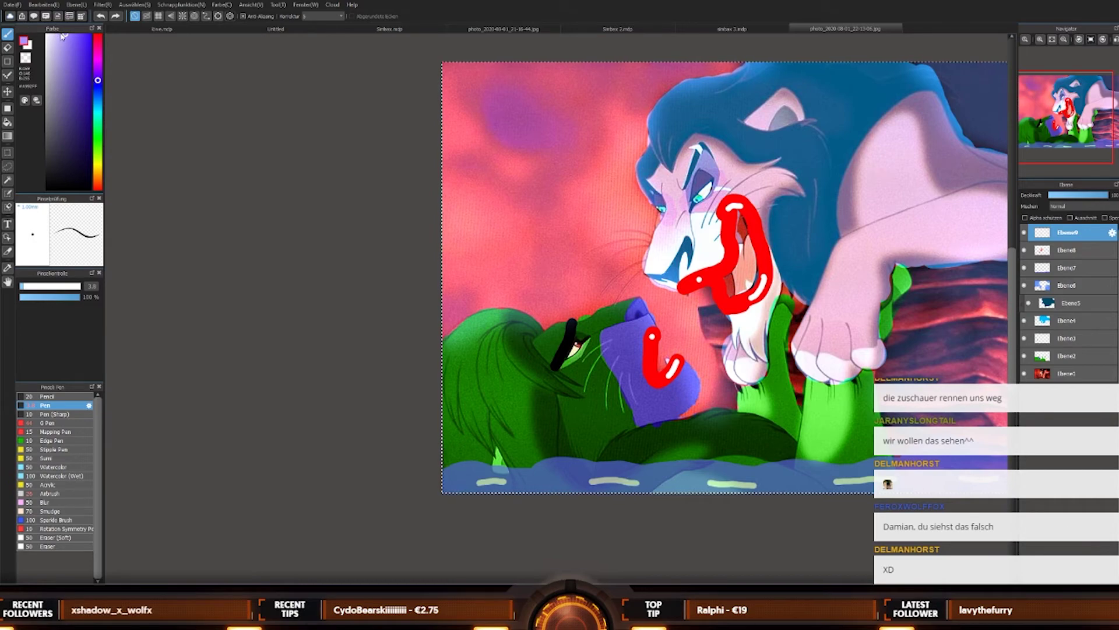
Step: Try two paler lavender-blue strands hanging from the upper lion's lower lip towards the green lion's mouth, undoing each
scroll(720, 328, "up", 3)
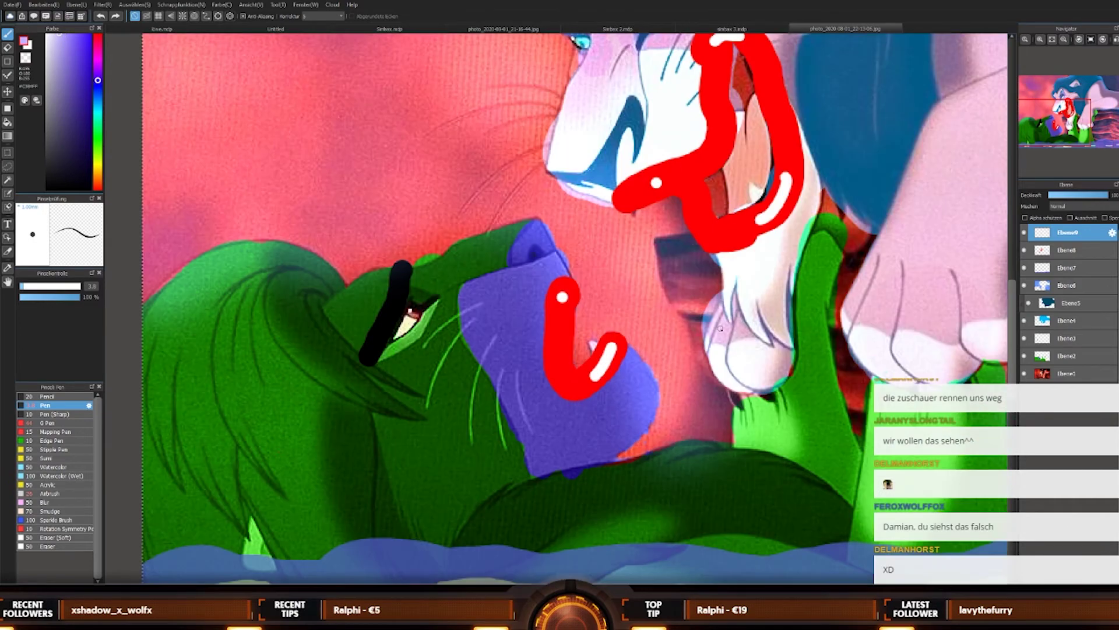
scroll(720, 328, "up", 1)
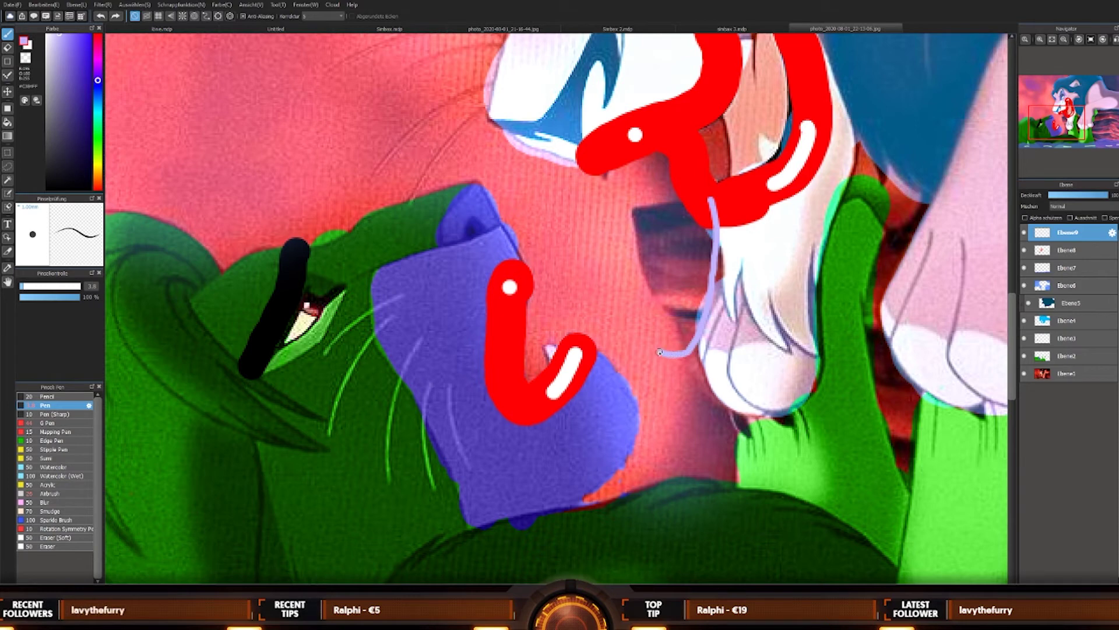
key("ctrl+z")
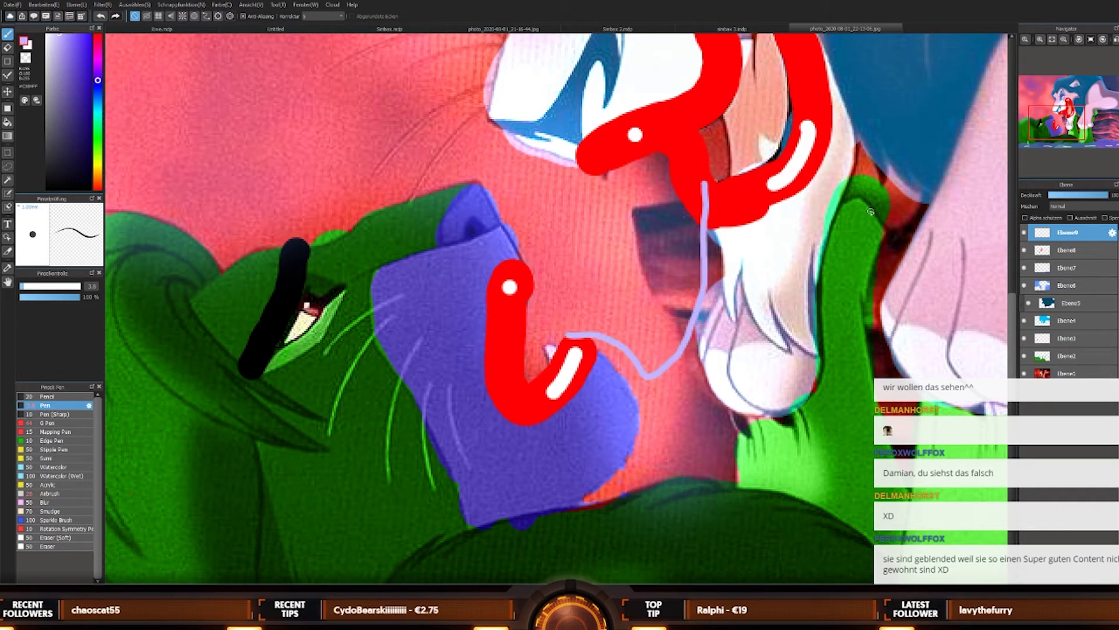
key("ctrl+z")
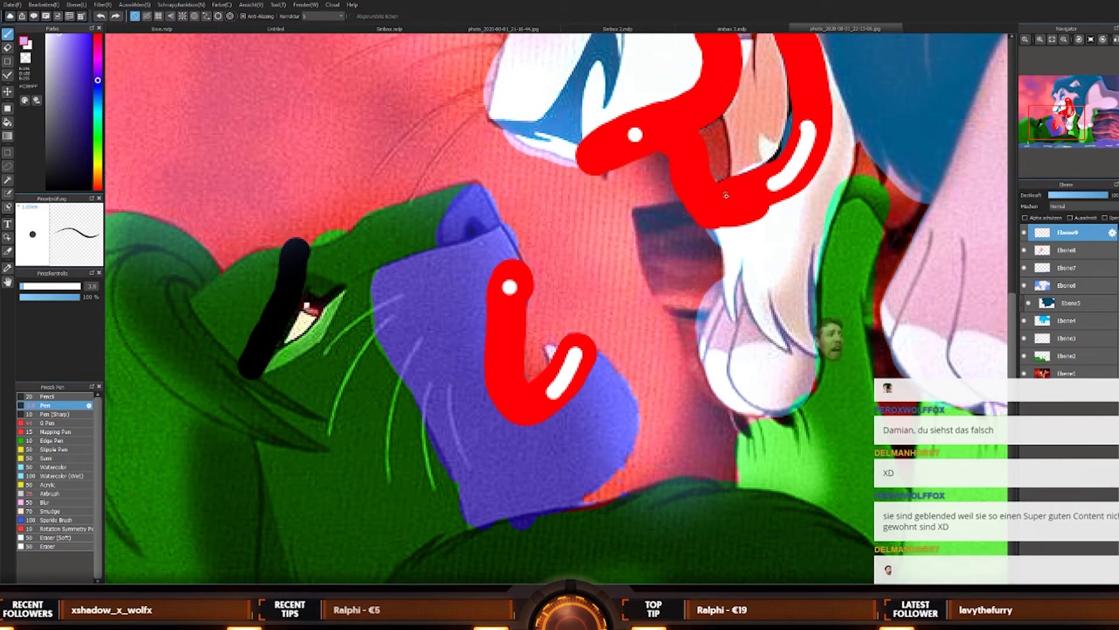
Step: Draw a thin pale lavender-blue sagging strand from the upper lion's lower lip to the tip of the green lion's lower lip
mouse_move(707, 183)
left_mouse_down()
mouse_move(675, 348)
mouse_move(649, 359)
mouse_move(609, 348)
left_mouse_up()
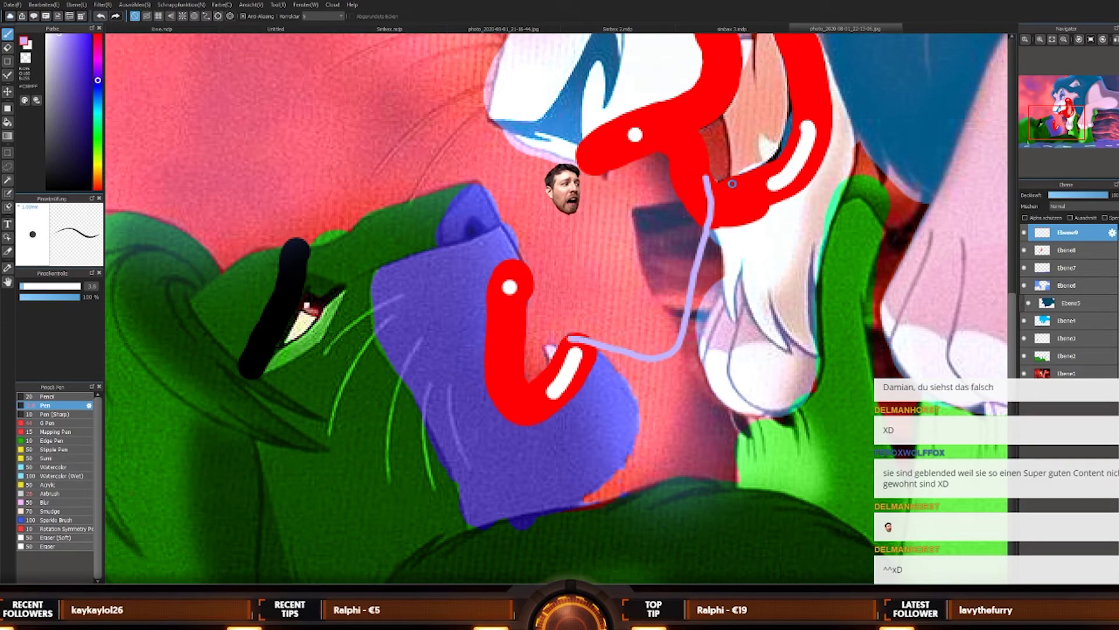
key("ctrl+0")
key("ctrl+0")
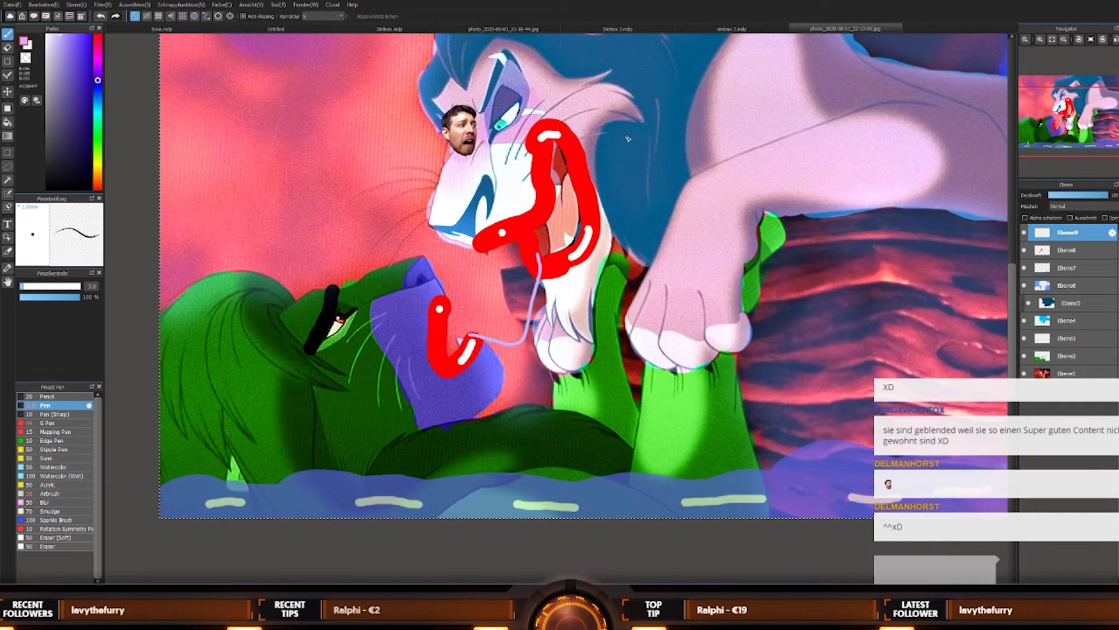
scroll(628, 139, "down", 1)
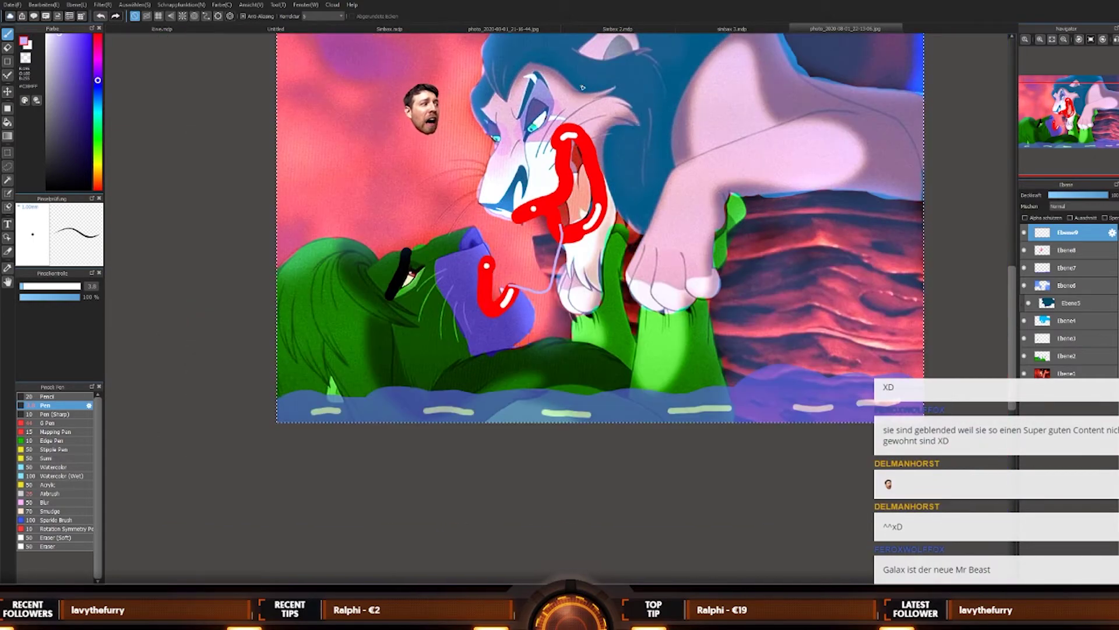
scroll(582, 87, "down", 2)
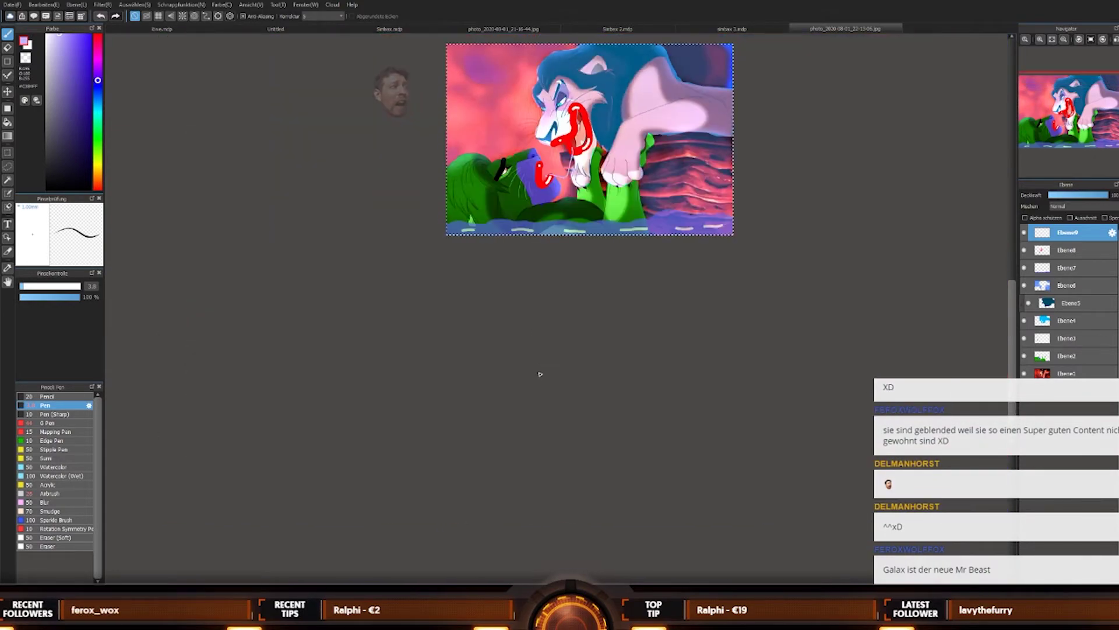
Step: Add a small pale lavender-blue drip hanging from the lowest bend of the strand between the two lions' mouths
scroll(653, 113, "up", 3)
scroll(602, 407, "down", 3)
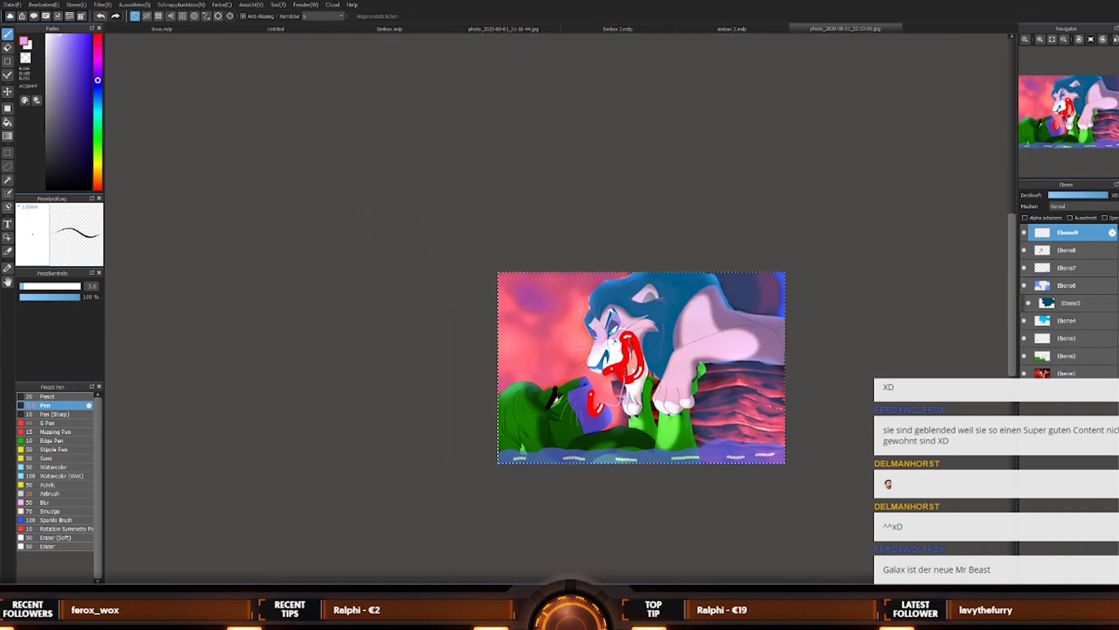
scroll(602, 407, "up", 4)
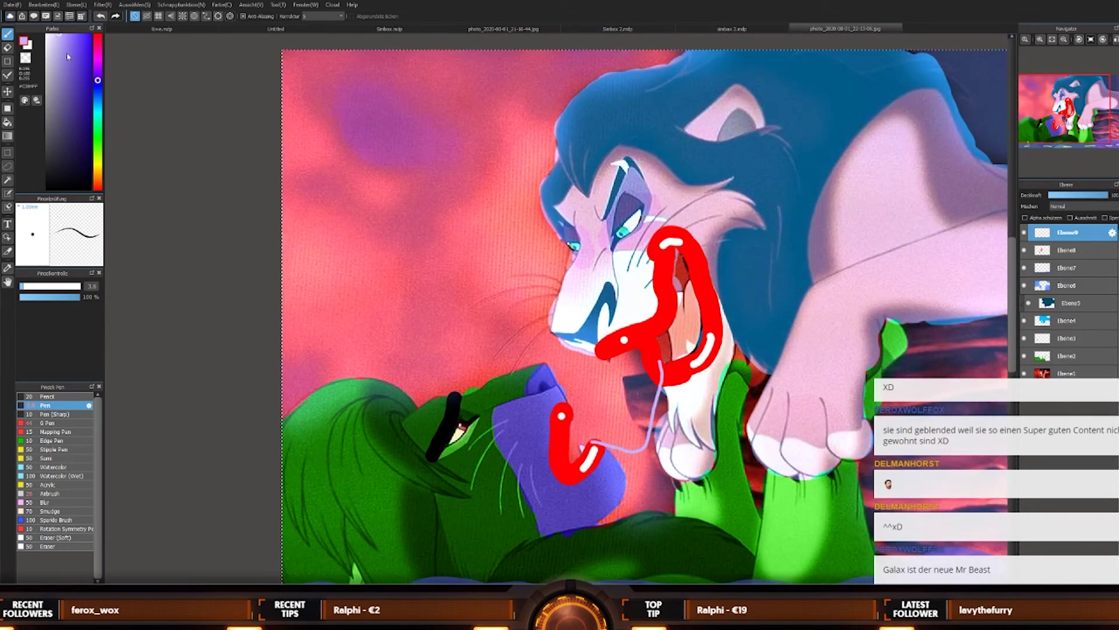
scroll(546, 373, "up", 4)
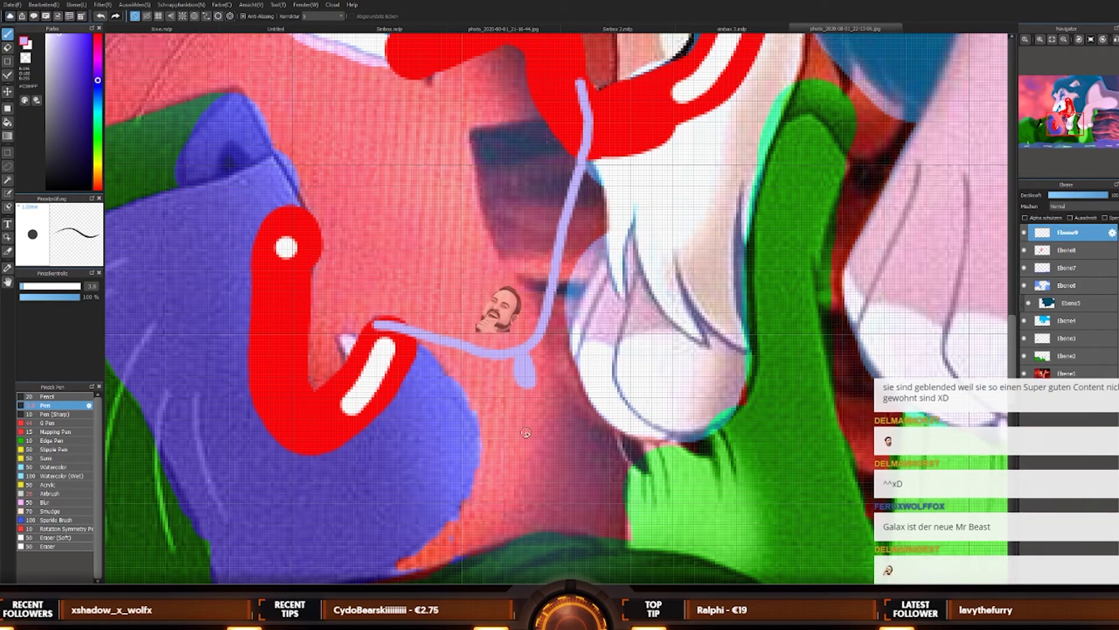
scroll(526, 376, "down", 2)
scroll(537, 430, "down", 3)
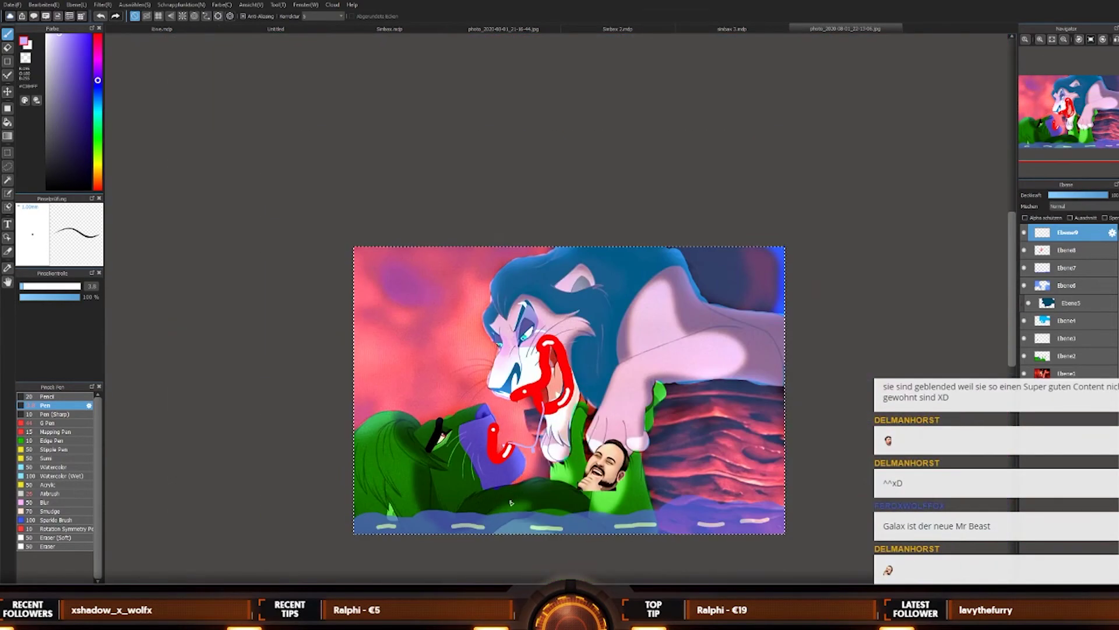
scroll(562, 434, "up", 1)
scroll(561, 434, "up", 1)
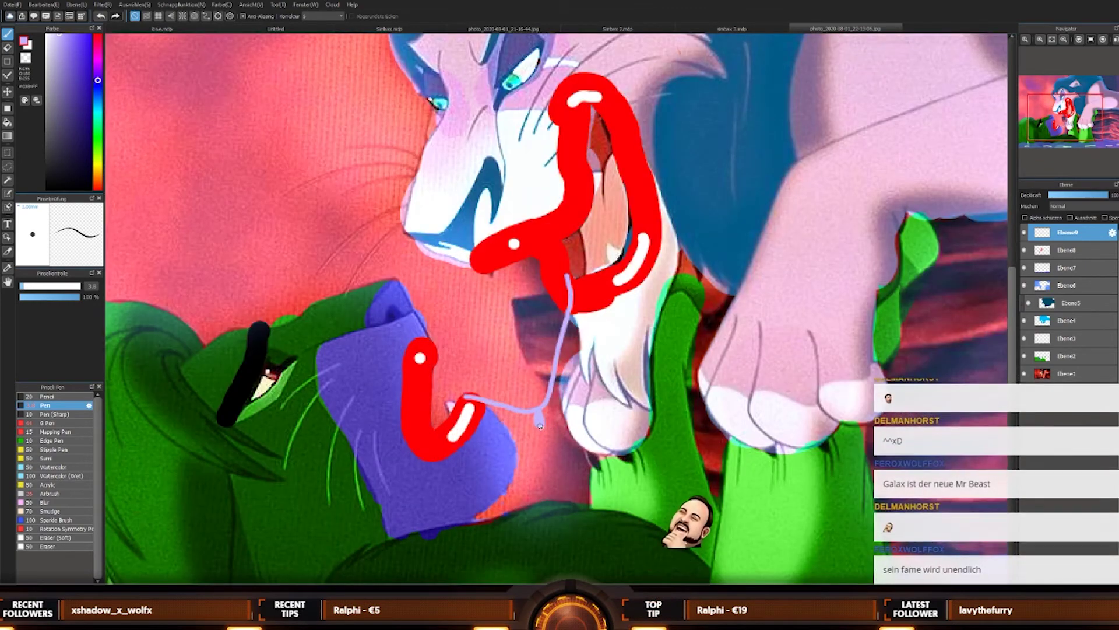
scroll(643, 464, "down", 3)
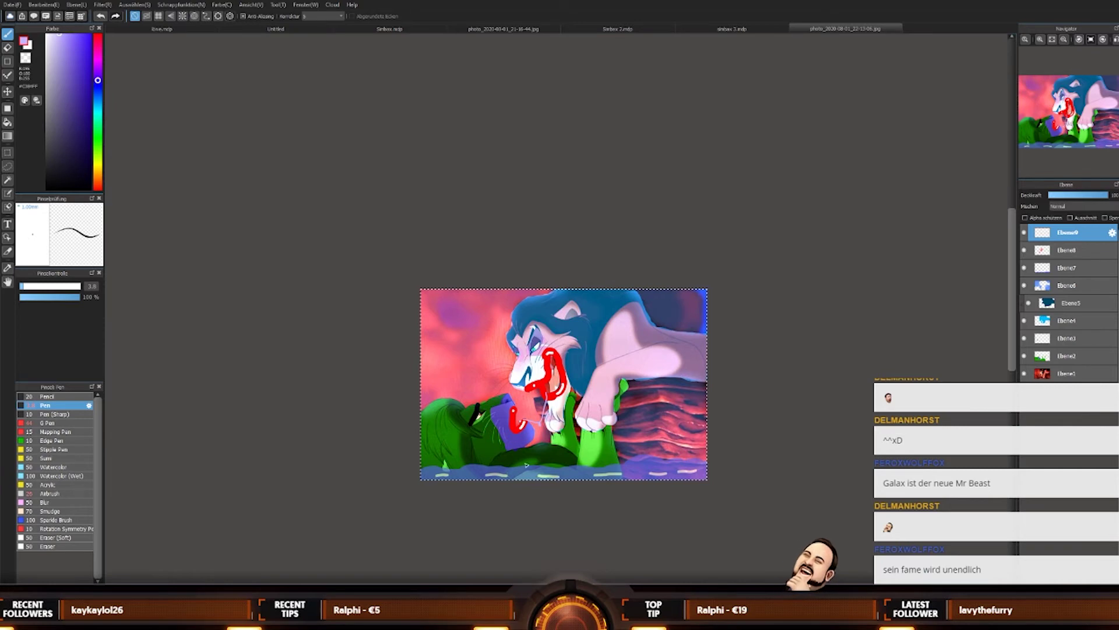
scroll(543, 445, "up", 3)
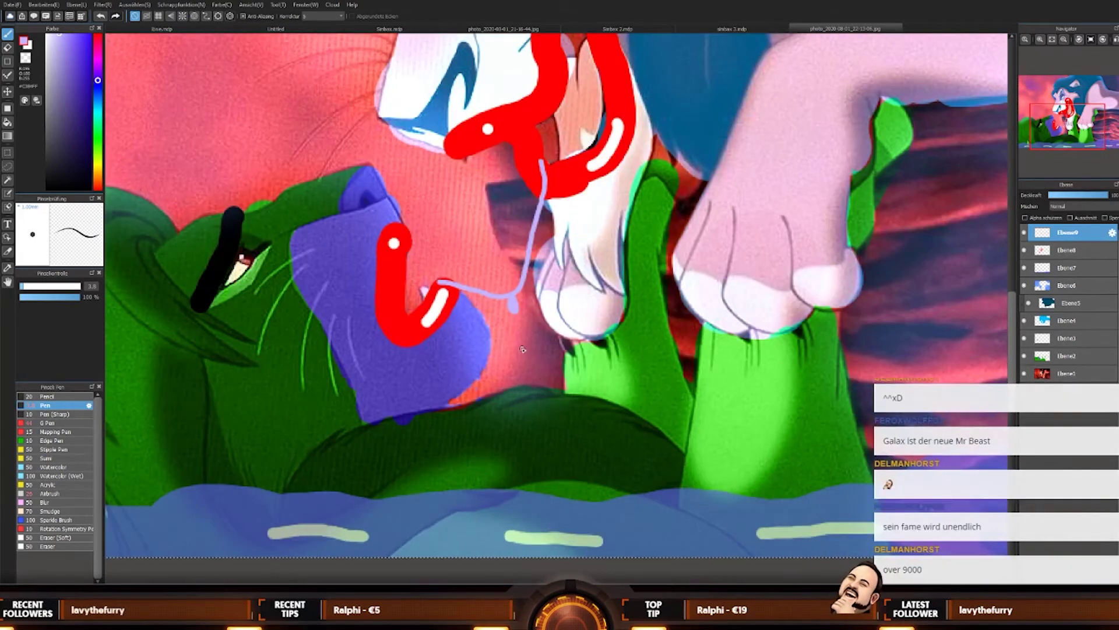
Step: Try outlining a separate falling drop below the strand's drip as a ring and as a pointed shape, undoing each
mouse_move(523, 348)
left_mouse_down()
mouse_move(529, 376)
mouse_move(533, 350)
mouse_move(521, 346)
left_mouse_up()
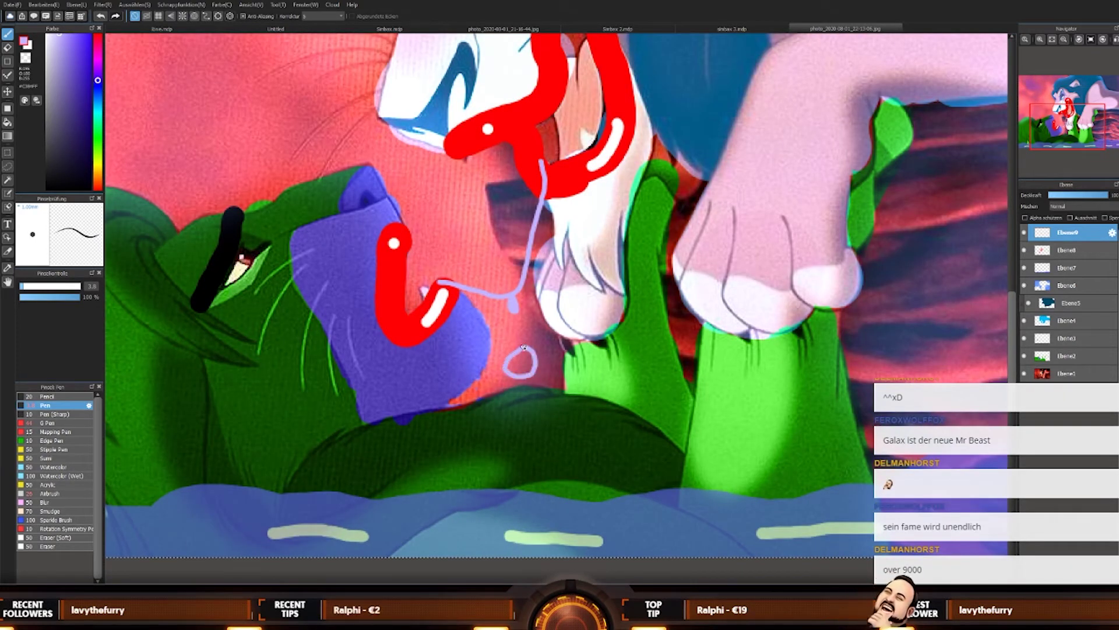
key("ctrl+z")
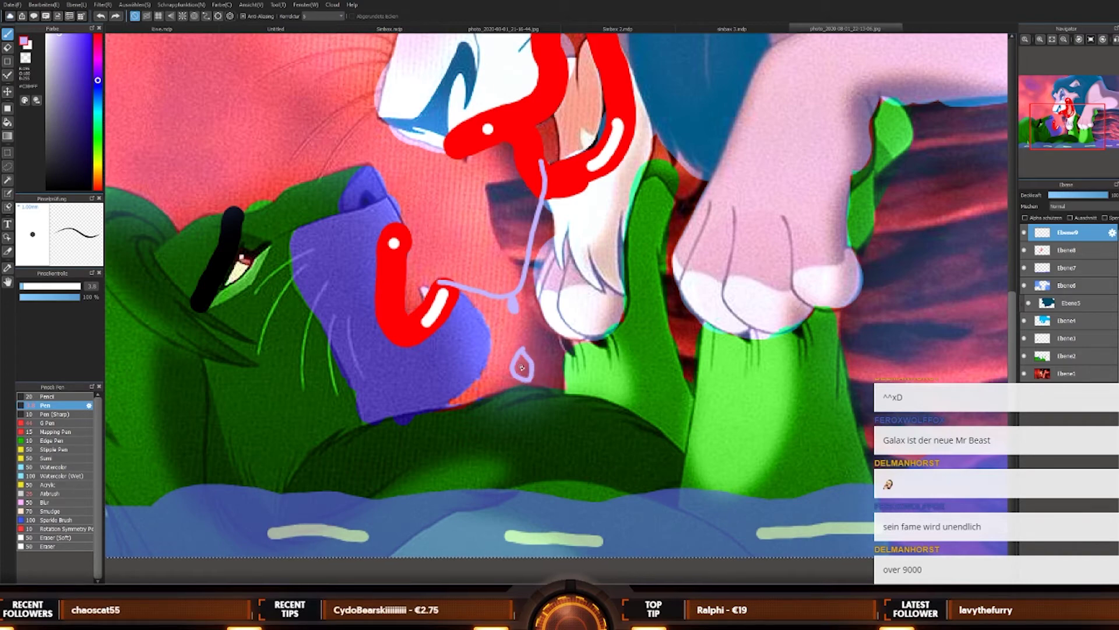
scroll(522, 368, "down", 5)
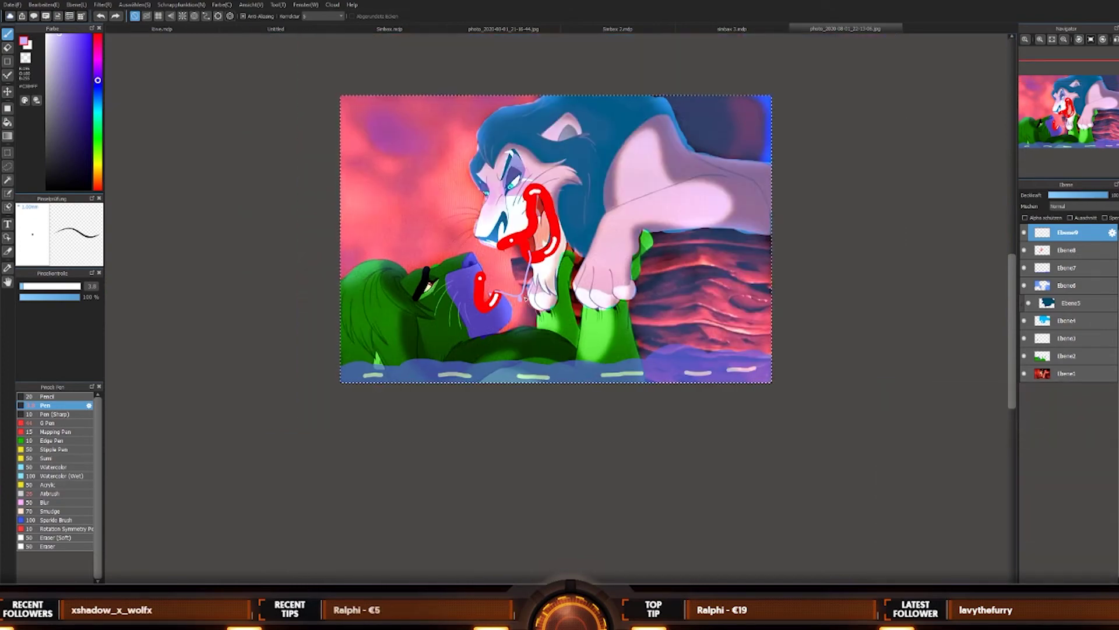
scroll(525, 298, "down", 2)
scroll(530, 290, "up", 2)
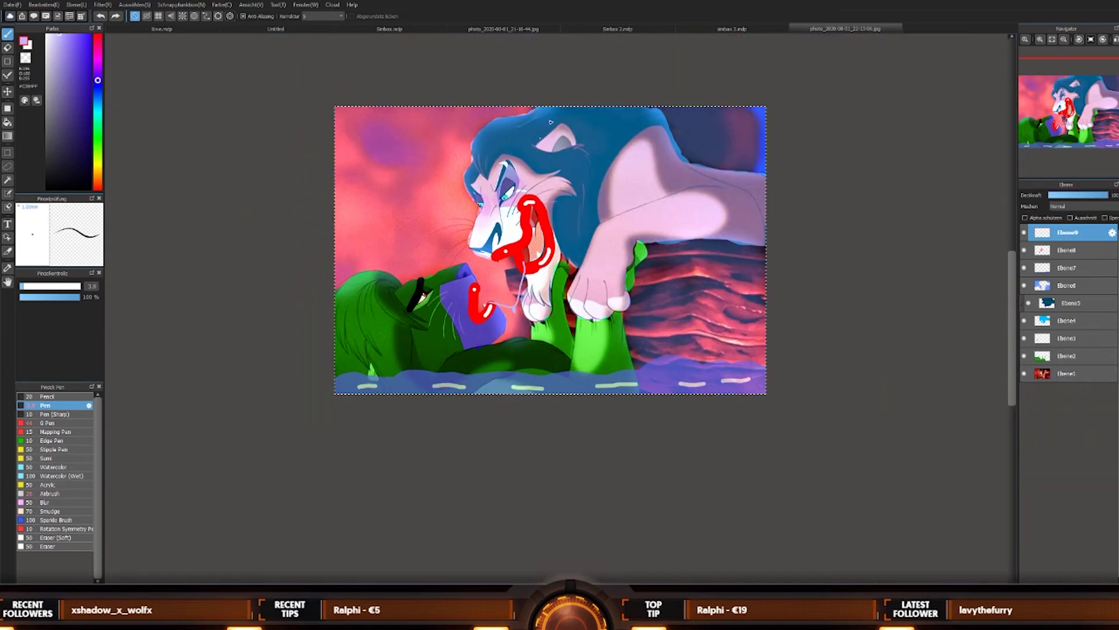
Step: Review the picture of the teal and green lions and the picture of the held-up green cub
left_click(741, 28)
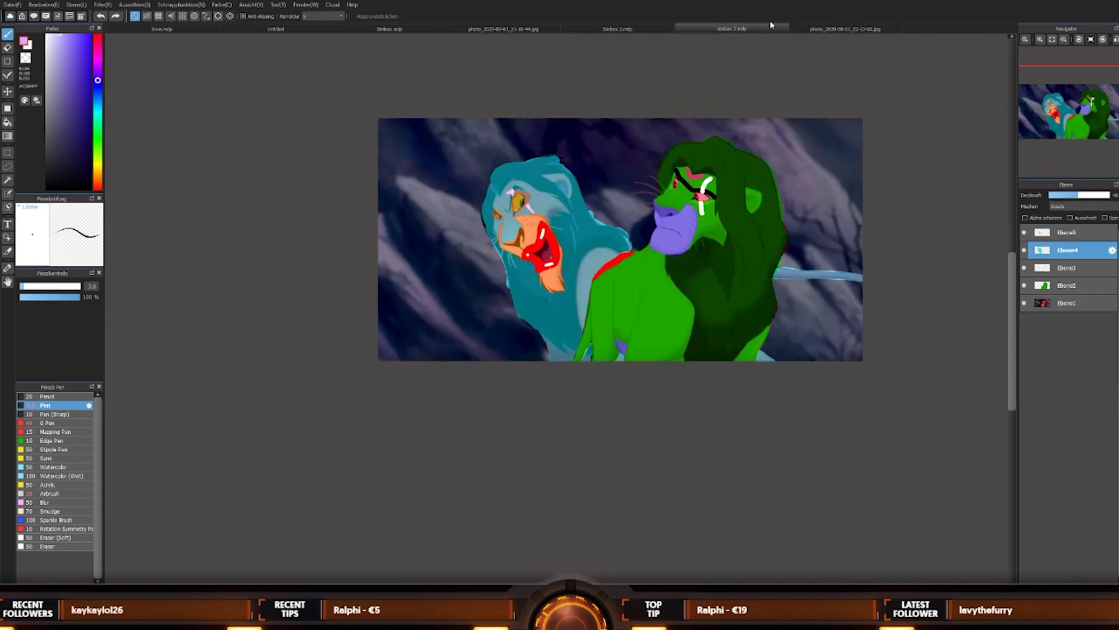
left_click(816, 29)
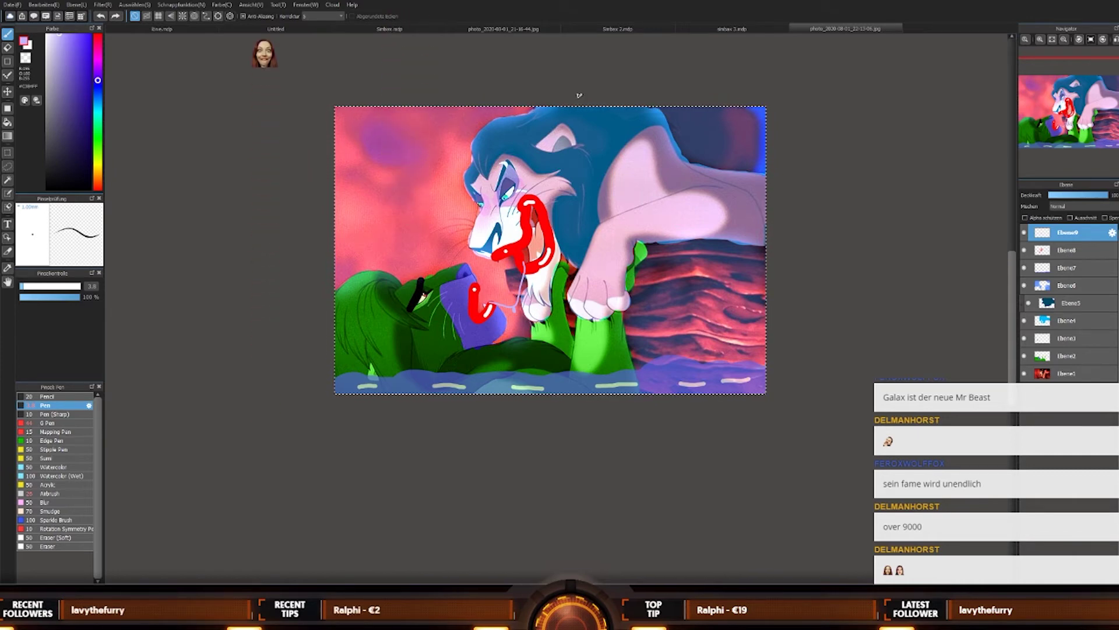
left_click(406, 29)
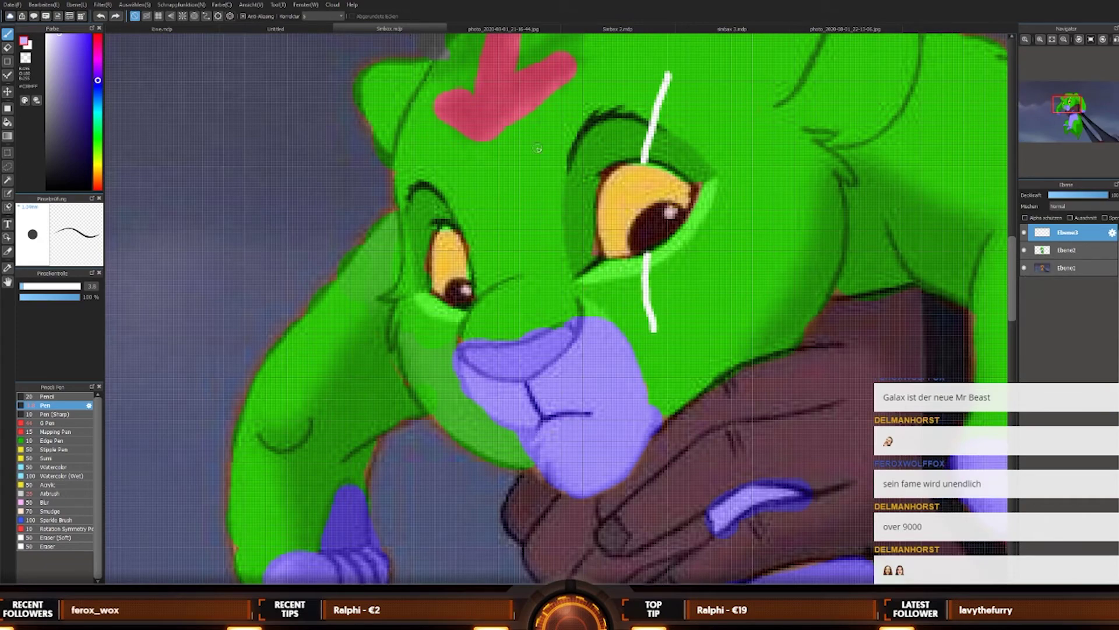
scroll(475, 426, "down", 10)
scroll(475, 426, "up", 5)
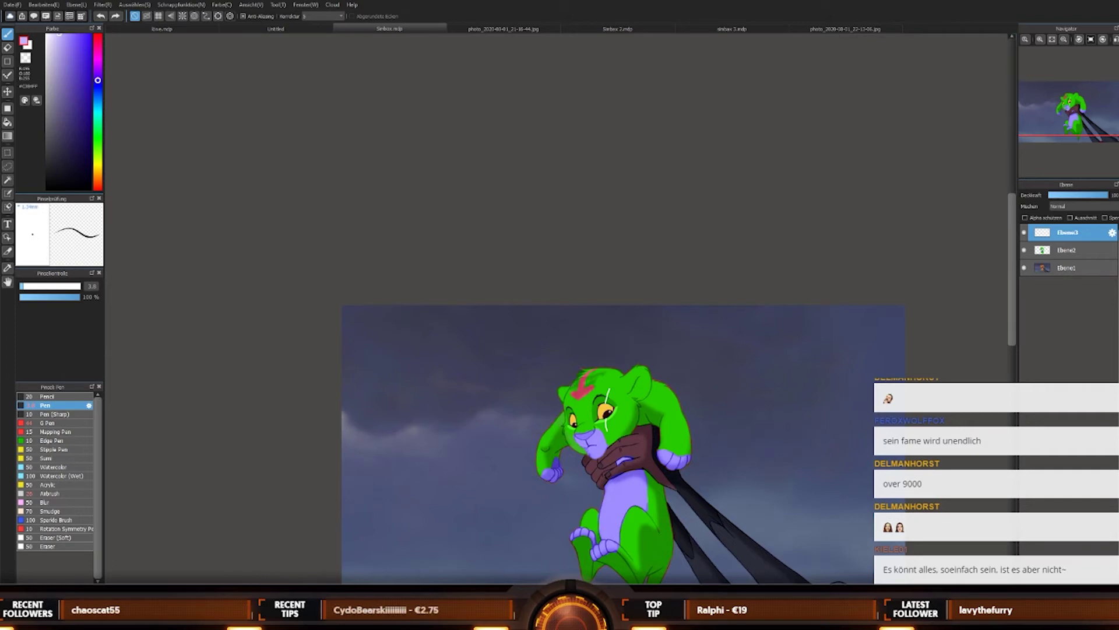
scroll(624, 411, "down", 3)
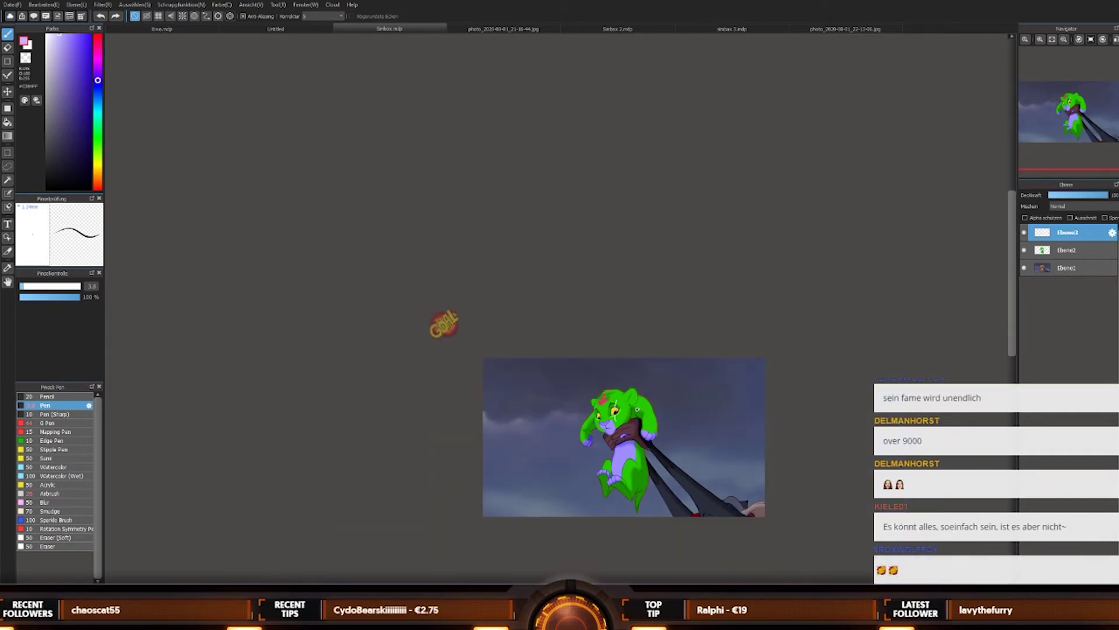
scroll(632, 496, "up", 3)
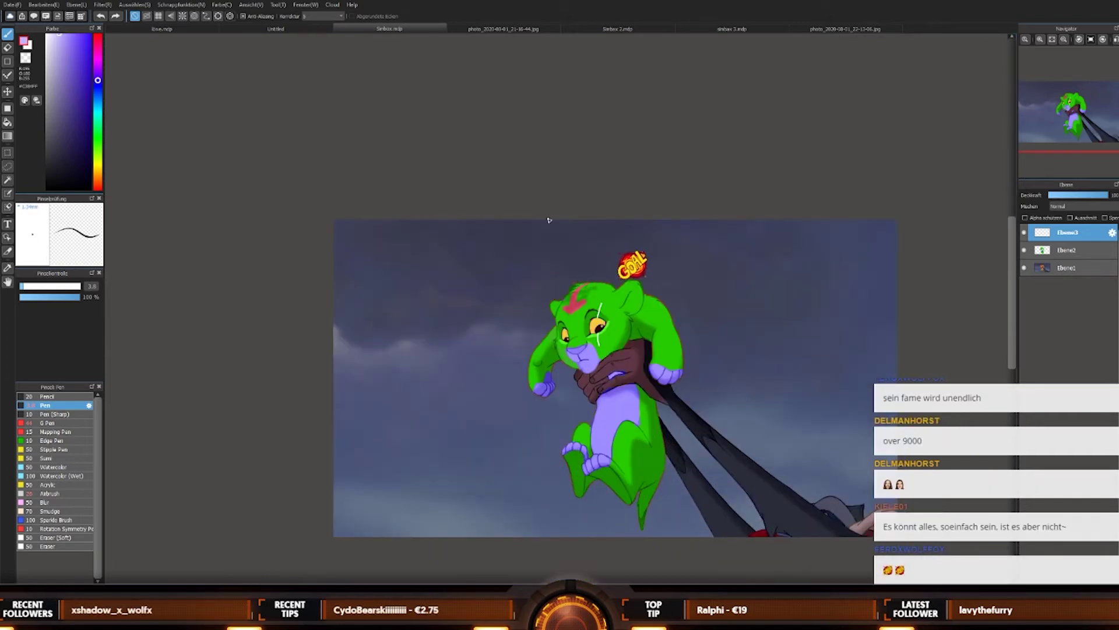
Step: Close the photo_2020-08-01_21-16-44.jpg document and return to the picture of the held-up green cub
left_click(523, 28)
middle_click(503, 29)
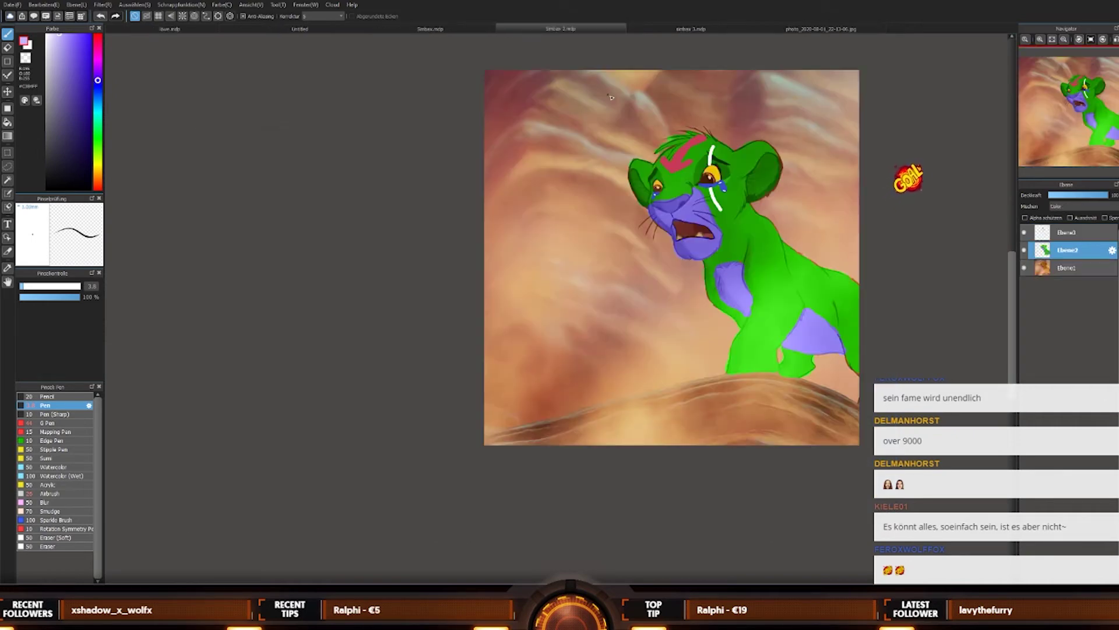
left_click(461, 29)
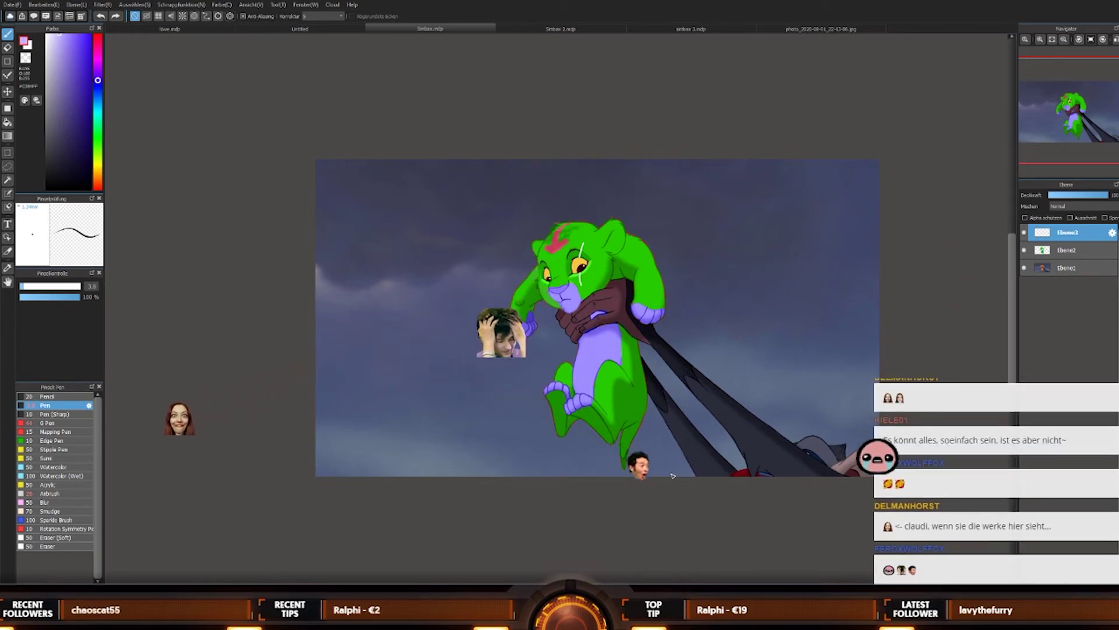
Step: Review the picture of the crying green cub, and examine the teal and green lions' faces in the third picture
key("ctrl+Tab")
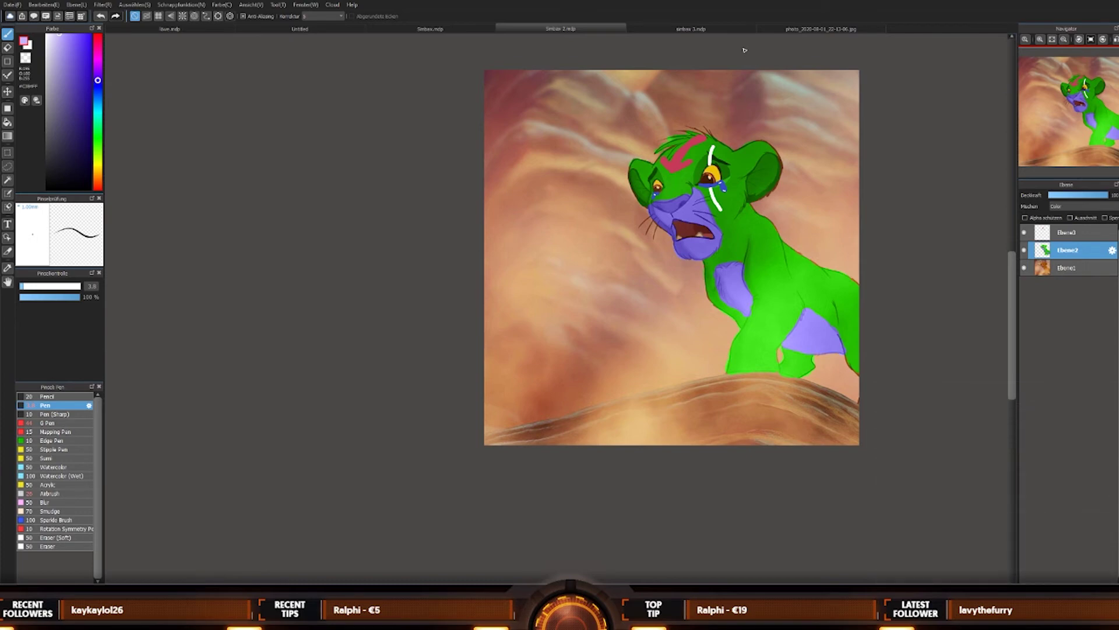
left_click(681, 28)
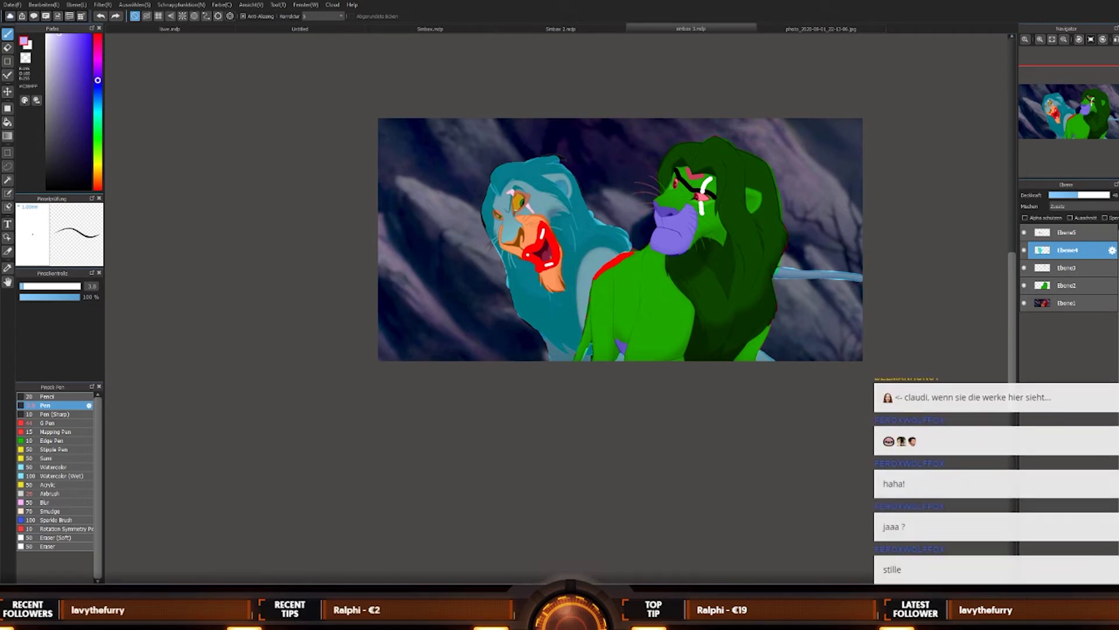
scroll(364, 560, "up", 2)
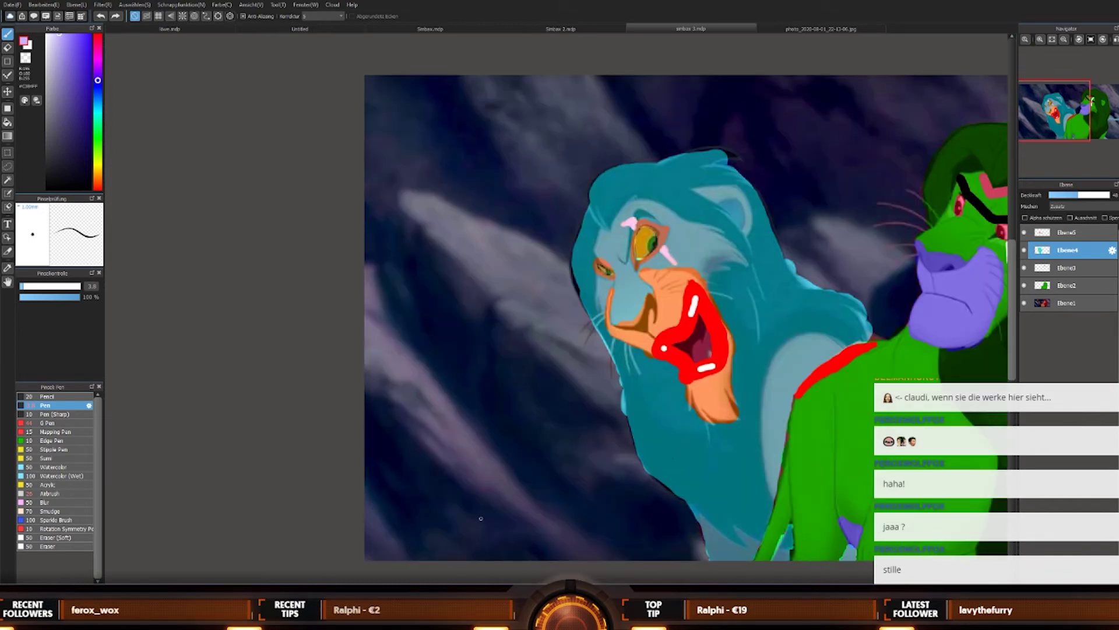
scroll(489, 531, "down", 2)
scroll(600, 515, "up", 1)
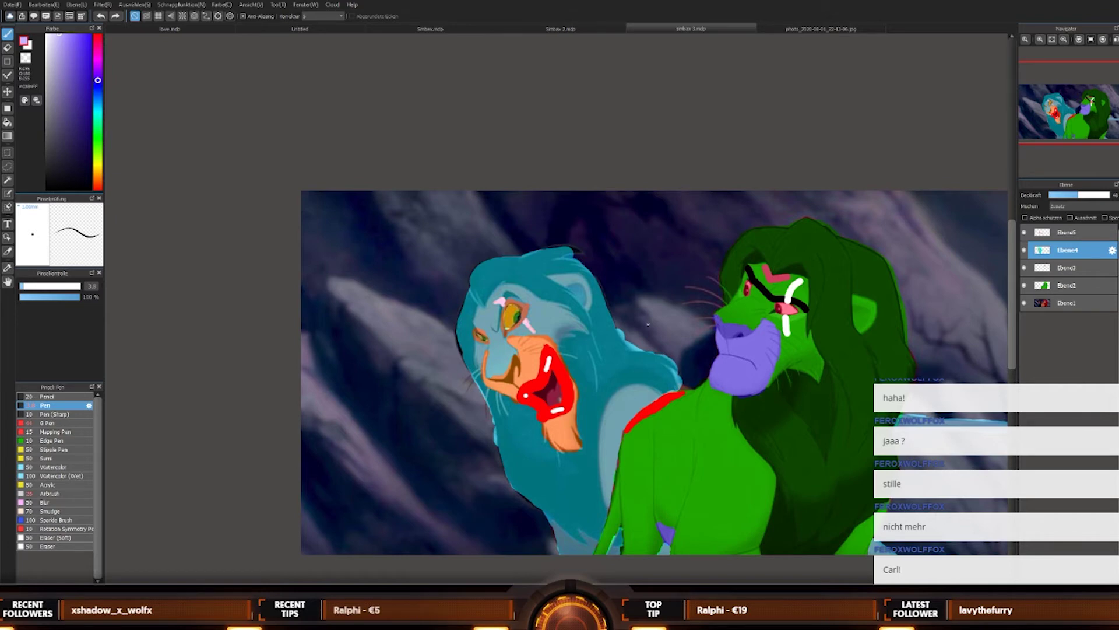
scroll(648, 324, "down", 2)
scroll(199, 452, "down", 2)
scroll(199, 453, "up", 4)
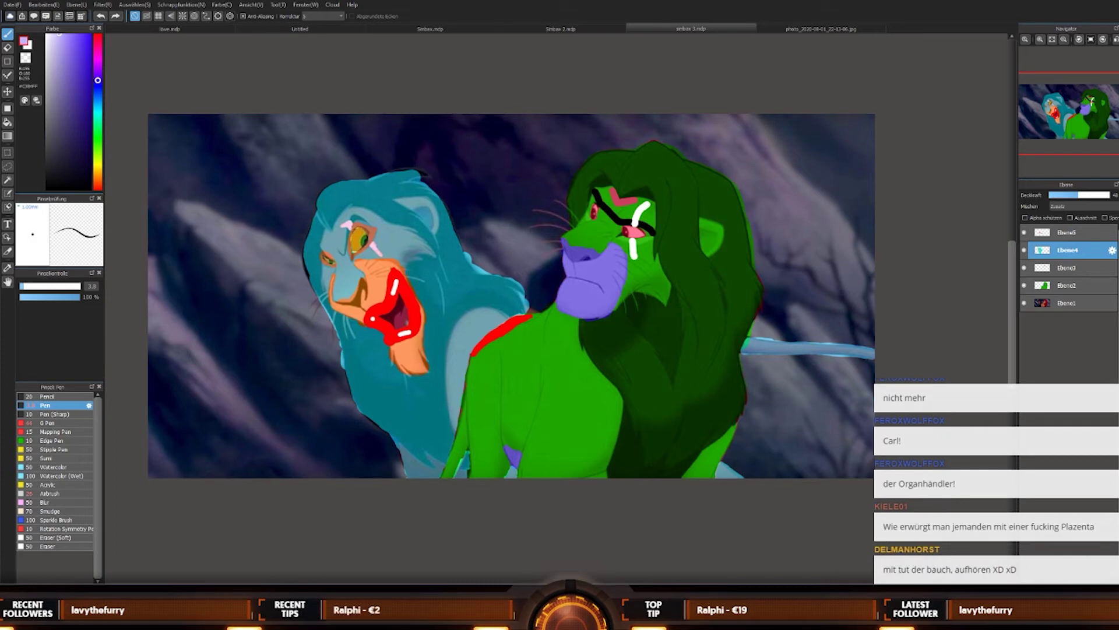
Step: Return to the still of the two lions with linked mouths and save it as simbav 4.mdp
left_click(807, 32)
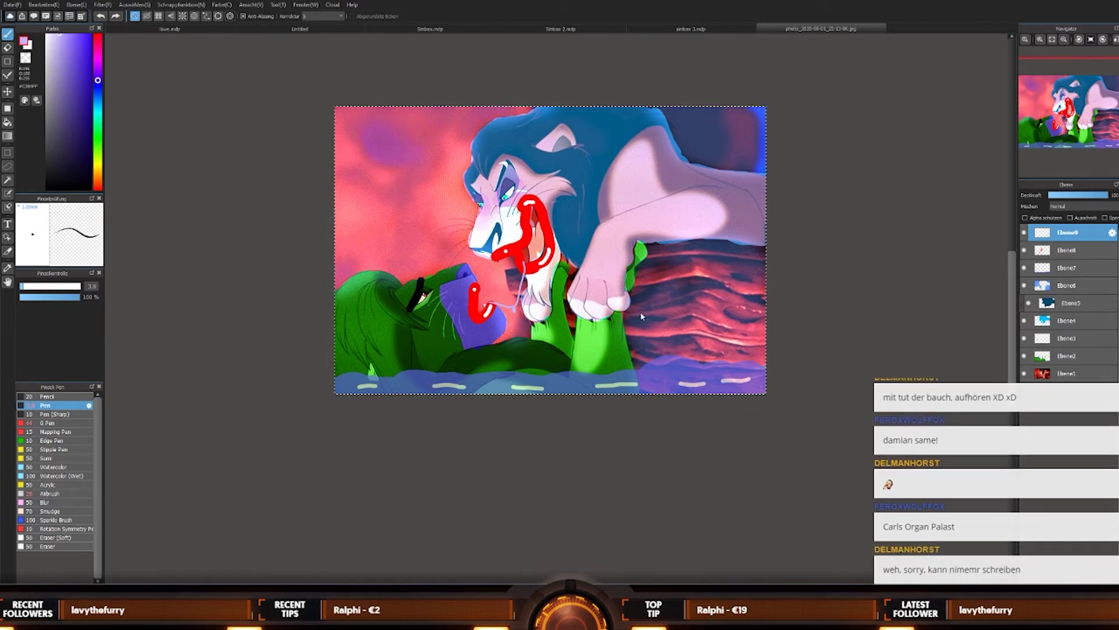
key("alt")
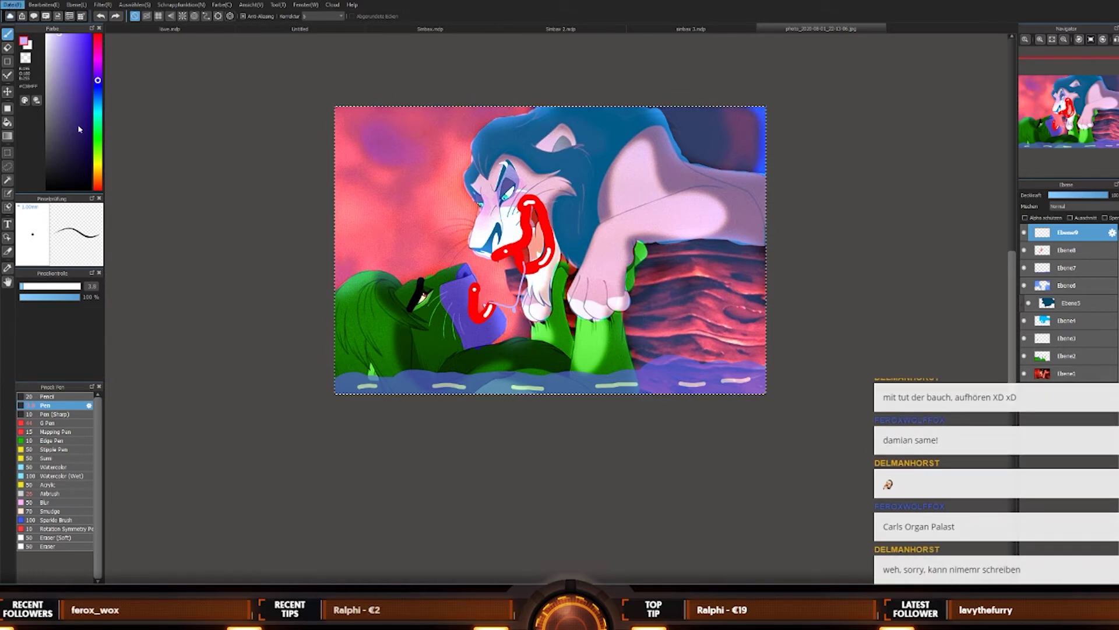
key("alt")
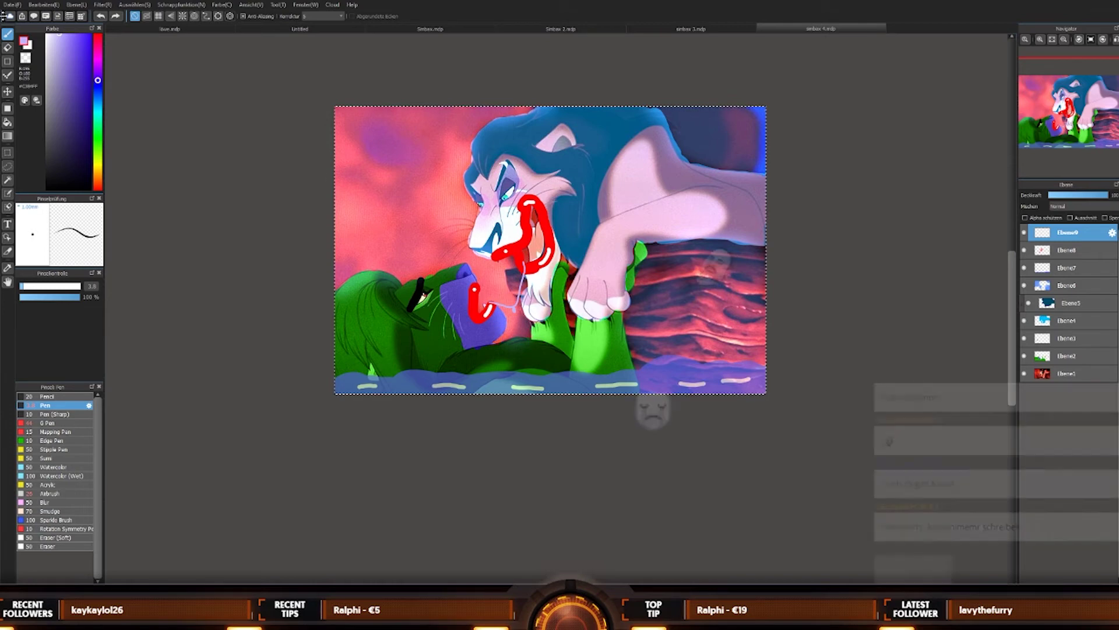
Step: Examine the saved still as a whole and up close, including both lions' red lips and the strand between them
key("ctrl+a")
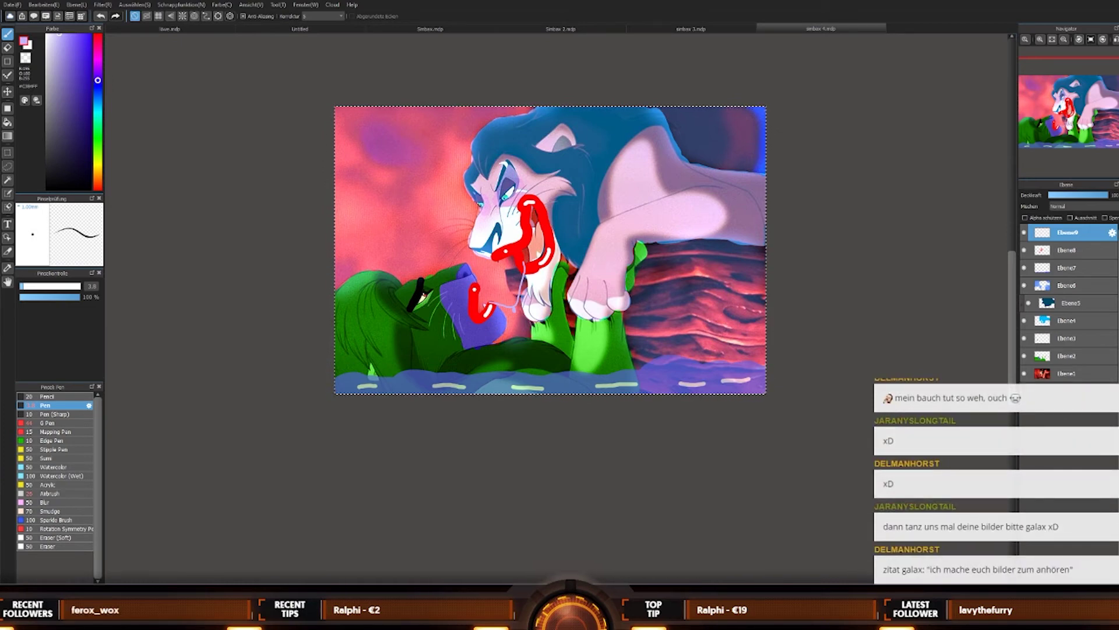
scroll(502, 181, "up", 3)
scroll(502, 181, "down", 1)
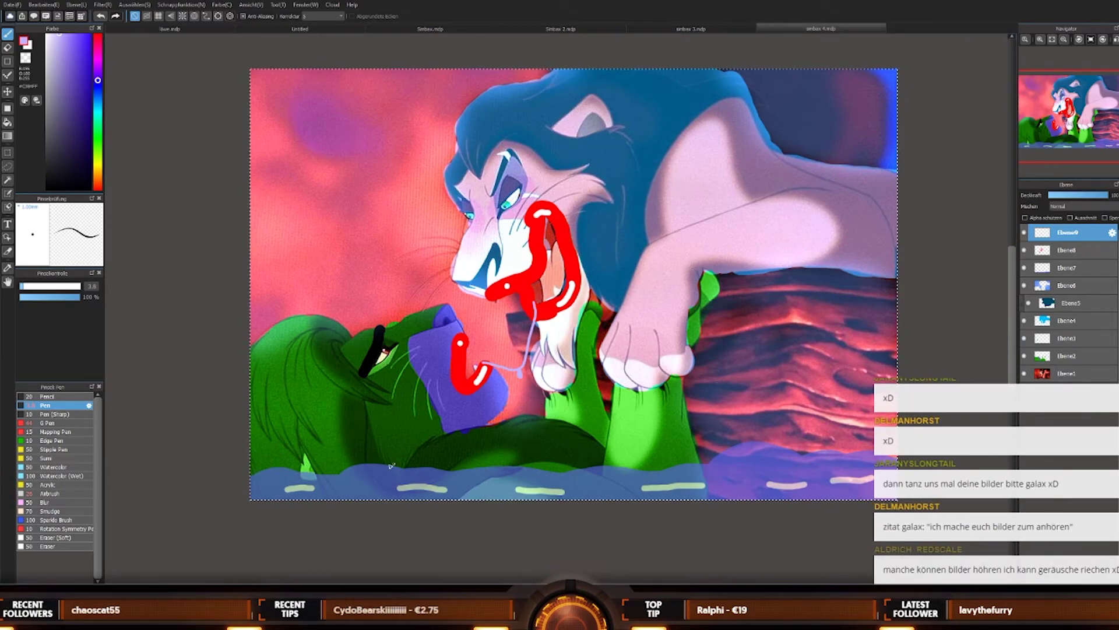
scroll(391, 465, "up", 2)
scroll(390, 465, "down", 2)
scroll(508, 461, "up", 1)
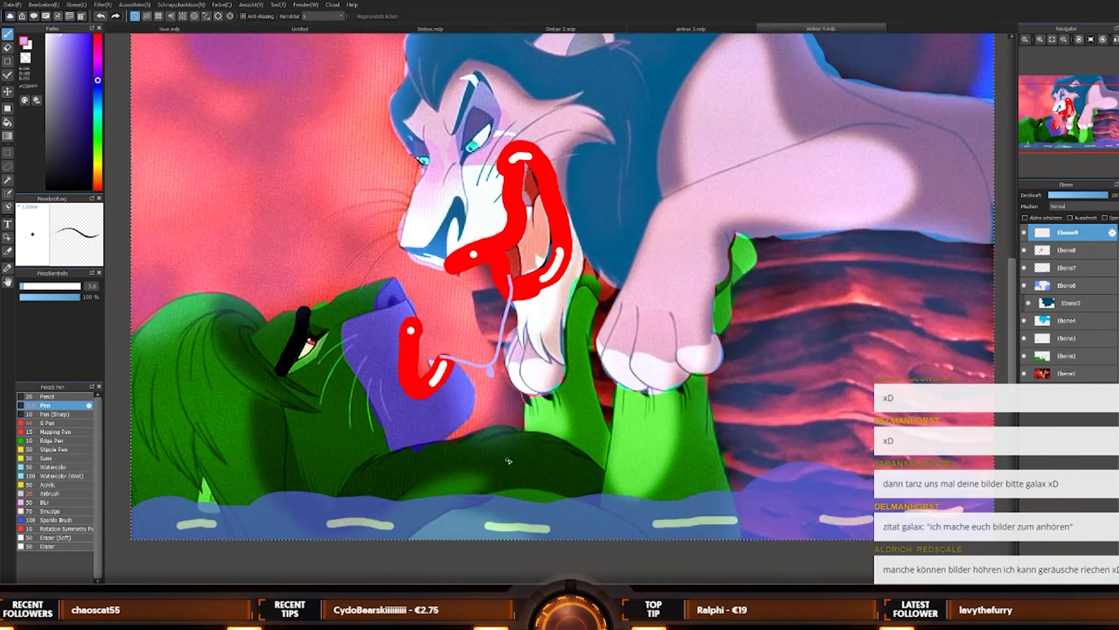
scroll(509, 461, "down", 1)
scroll(468, 351, "up", 1)
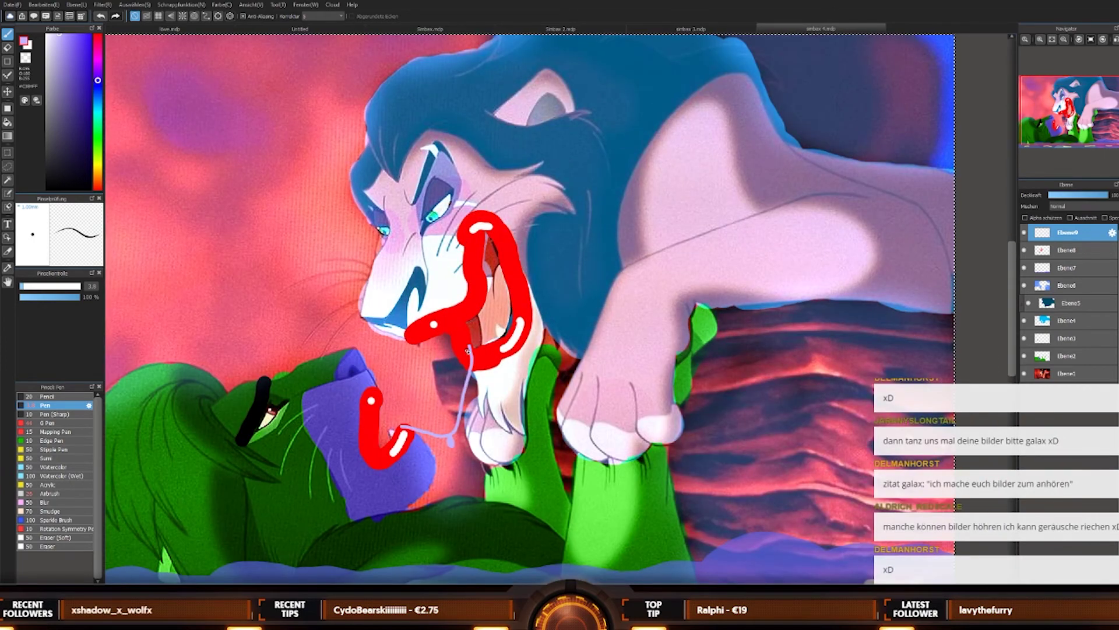
left_click_drag(467, 349, 610, 348)
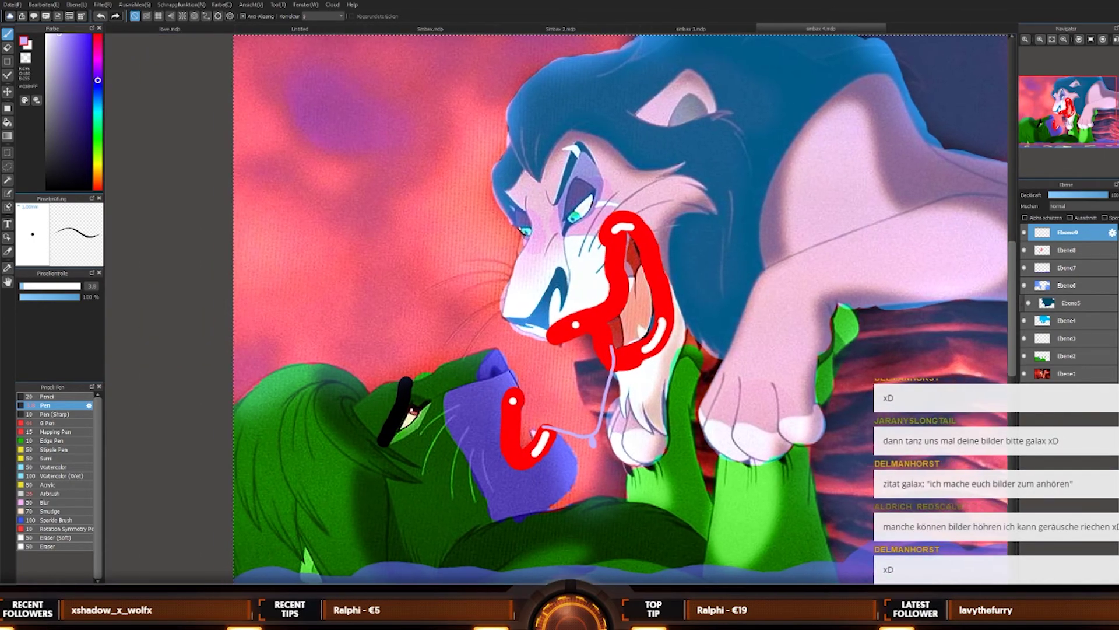
scroll(981, 309, "down", 3)
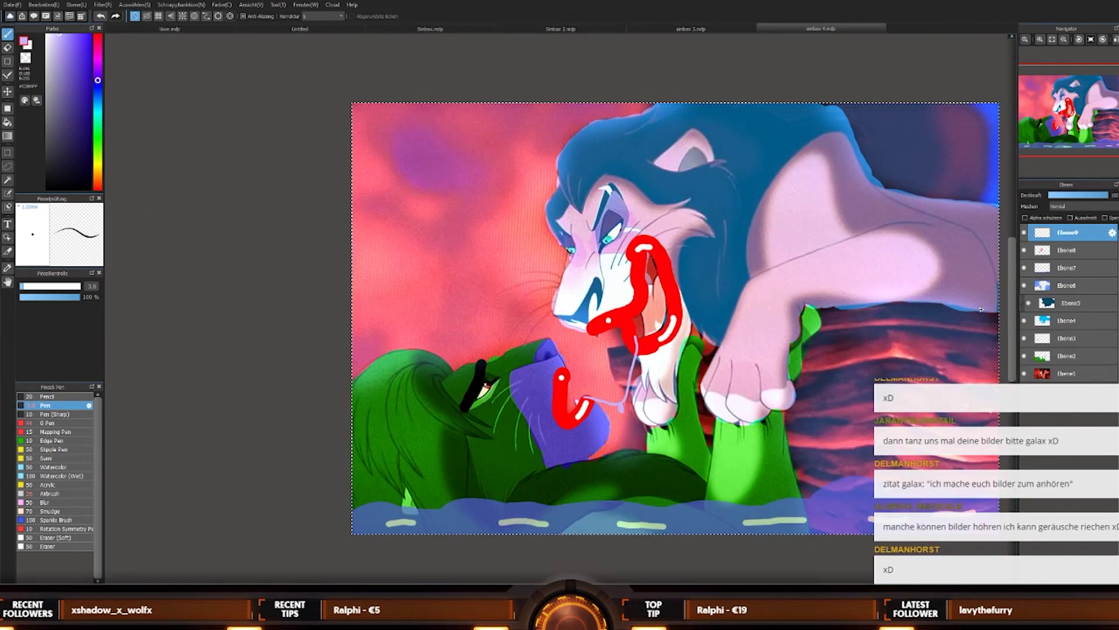
scroll(981, 309, "up", 1)
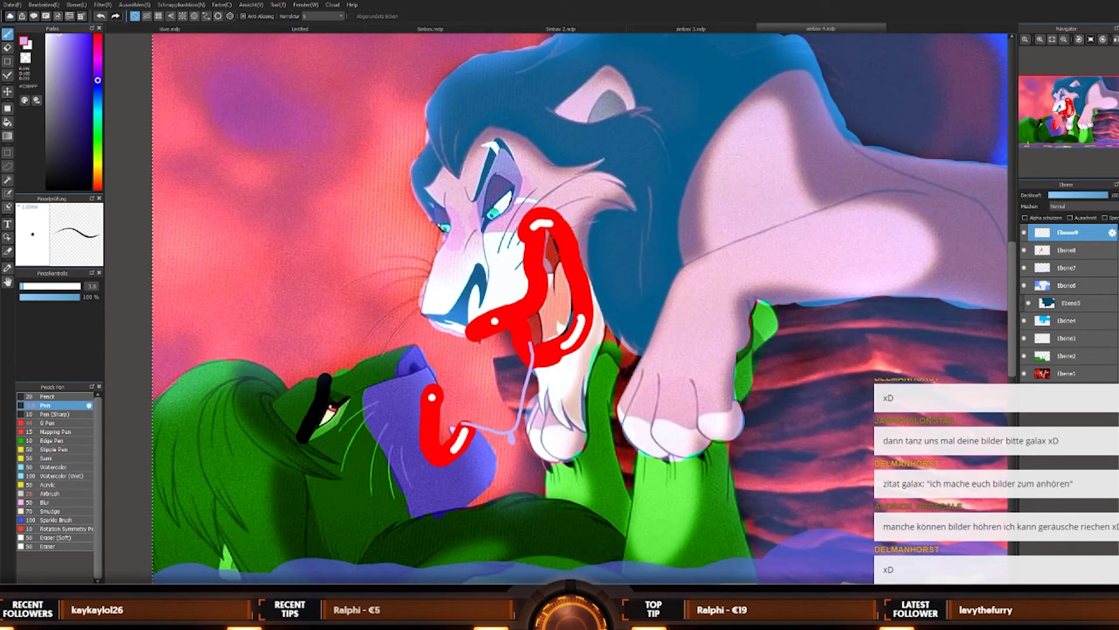
left_click_drag(559, 309, 528, 309)
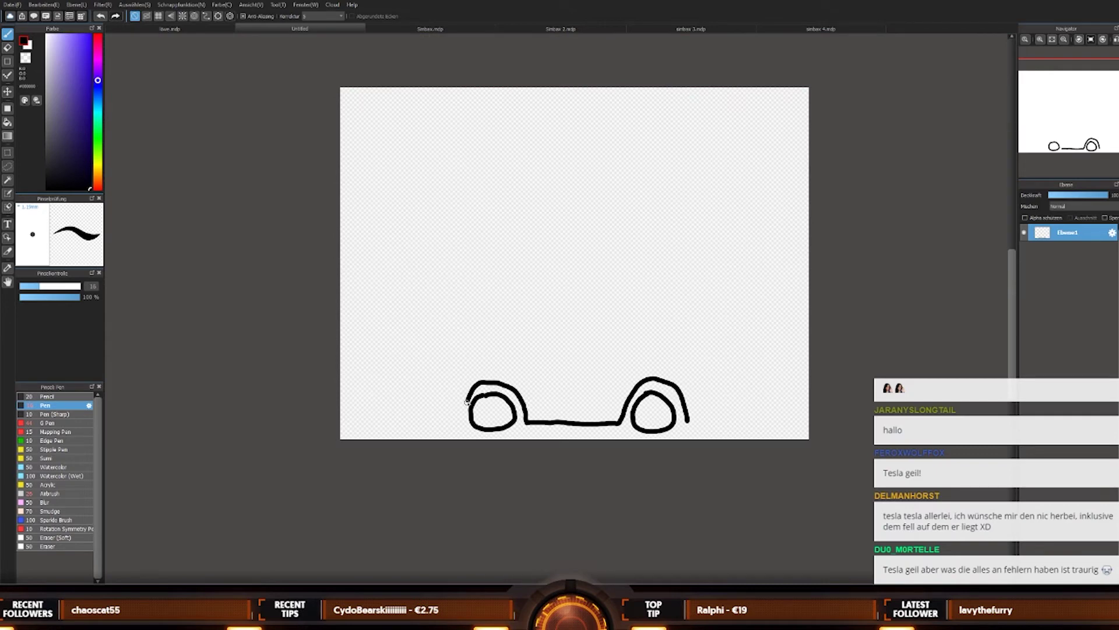
Step: Extend the car's black outline from the left wheel arch around the upright rear end and along the curved roof with the Pen brush
left_click_drag(467, 405, 438, 418)
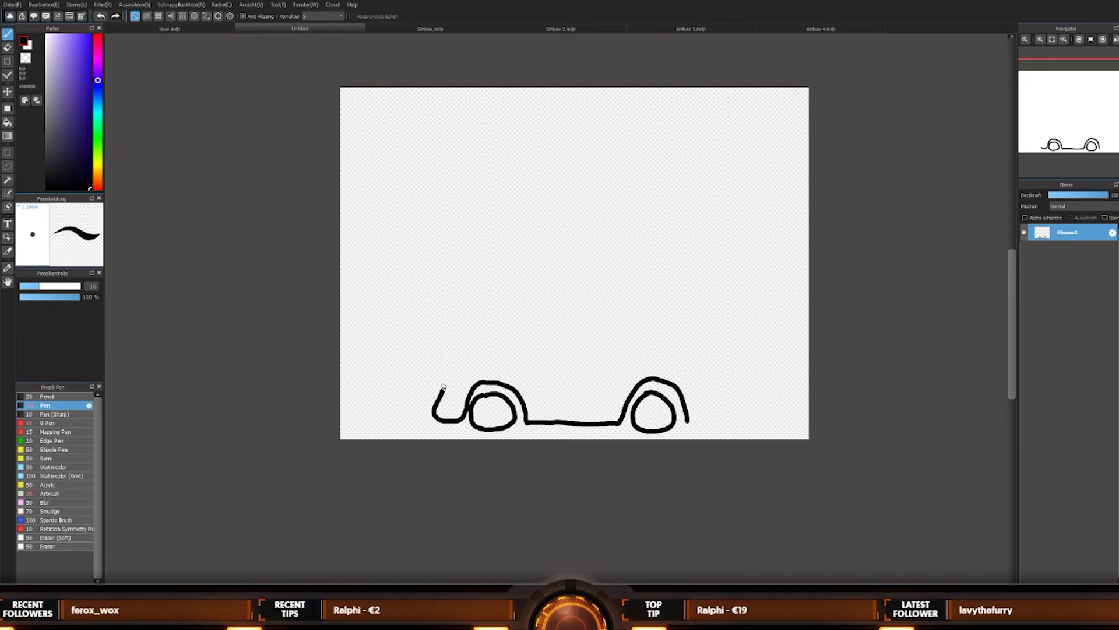
left_click_drag(445, 378, 448, 367)
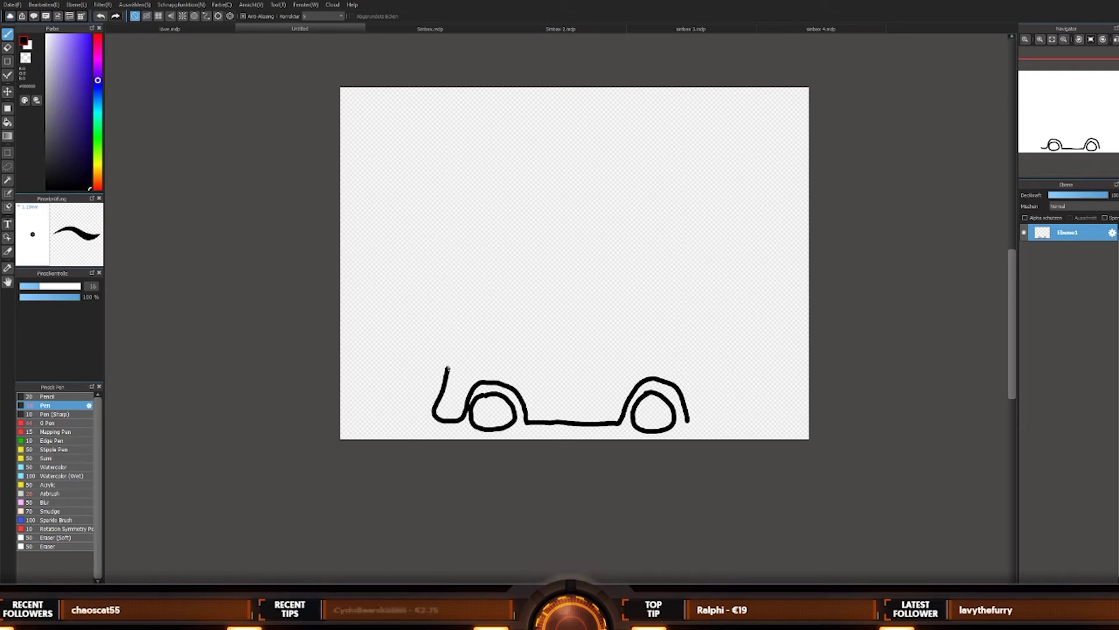
key("ctrl+z")
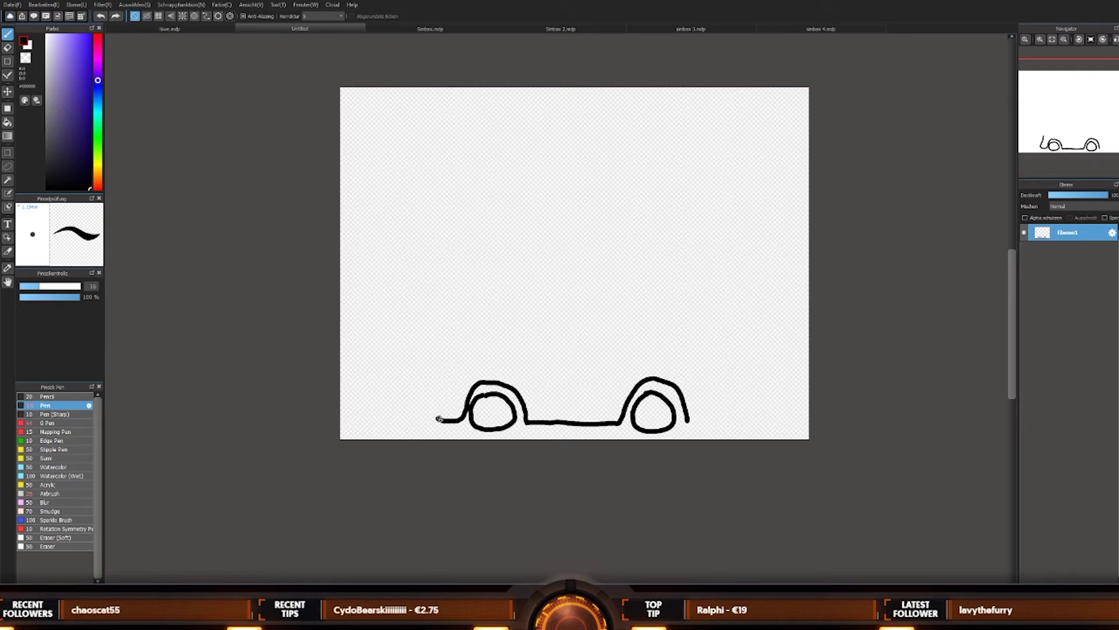
left_click_drag(430, 413, 436, 369)
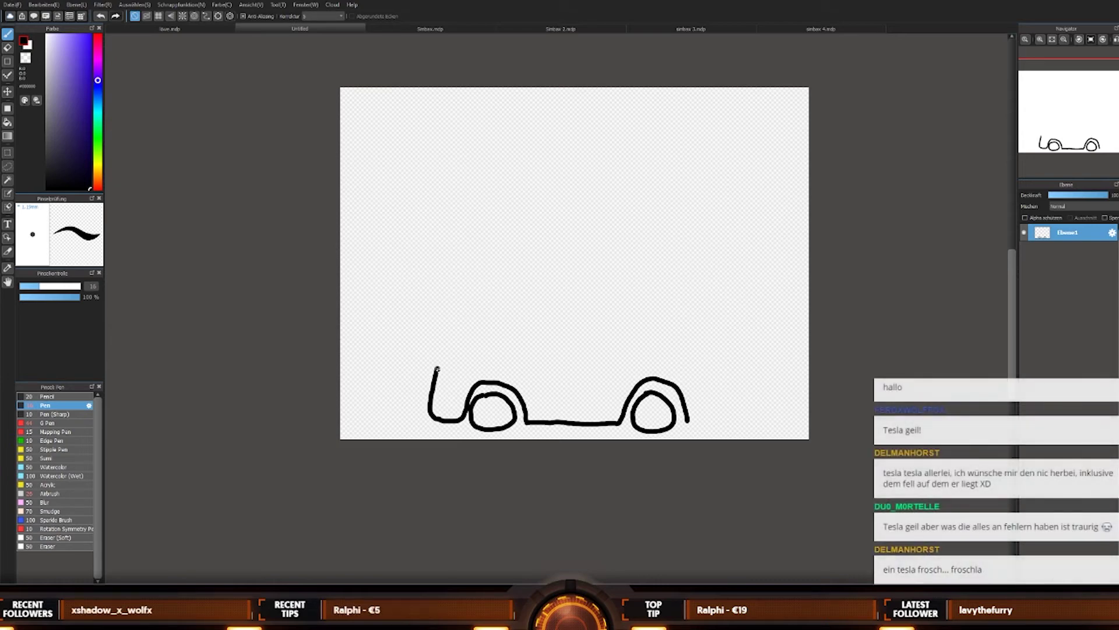
mouse_move(440, 364)
left_mouse_down()
mouse_move(447, 343)
mouse_move(472, 335)
left_mouse_up()
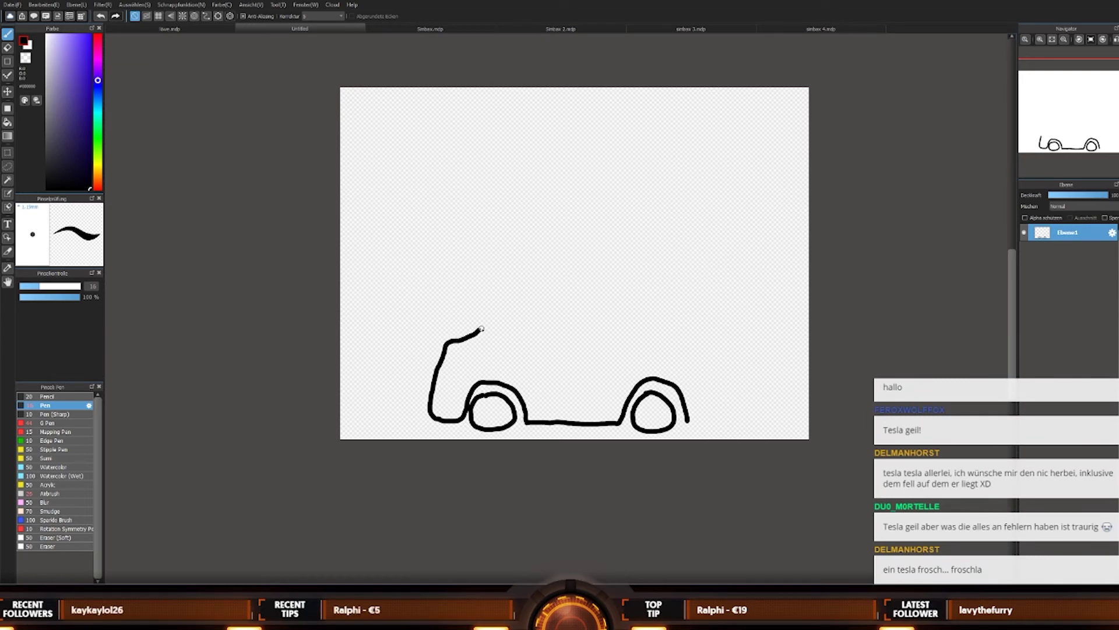
mouse_move(482, 329)
left_mouse_down()
mouse_move(565, 314)
mouse_move(619, 329)
left_mouse_up()
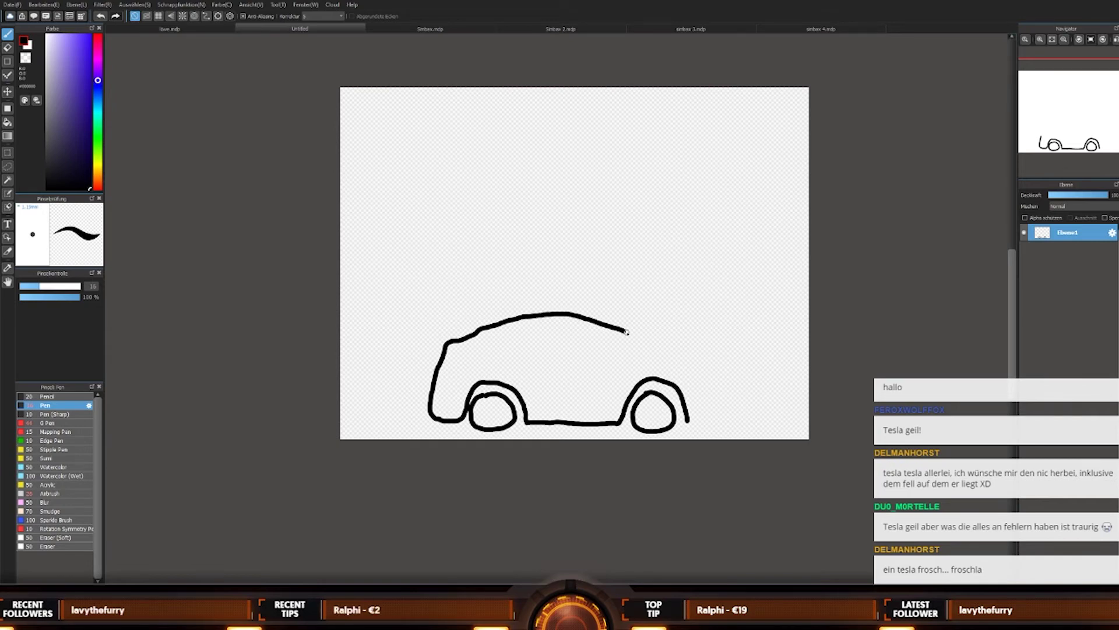
Step: Finish the car outline with a sloping front roofline, hood and rounded front end reaching the front wheel arch
mouse_move(639, 336)
left_mouse_down()
mouse_move(743, 362)
mouse_move(748, 411)
mouse_move(701, 425)
left_mouse_up()
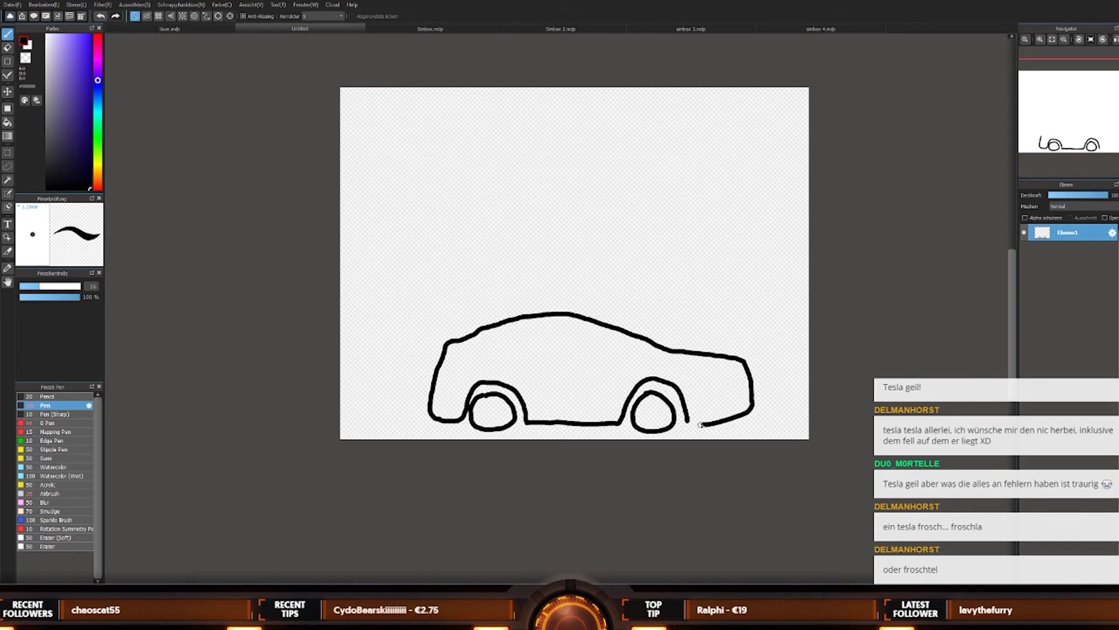
scroll(737, 297, "down", 2)
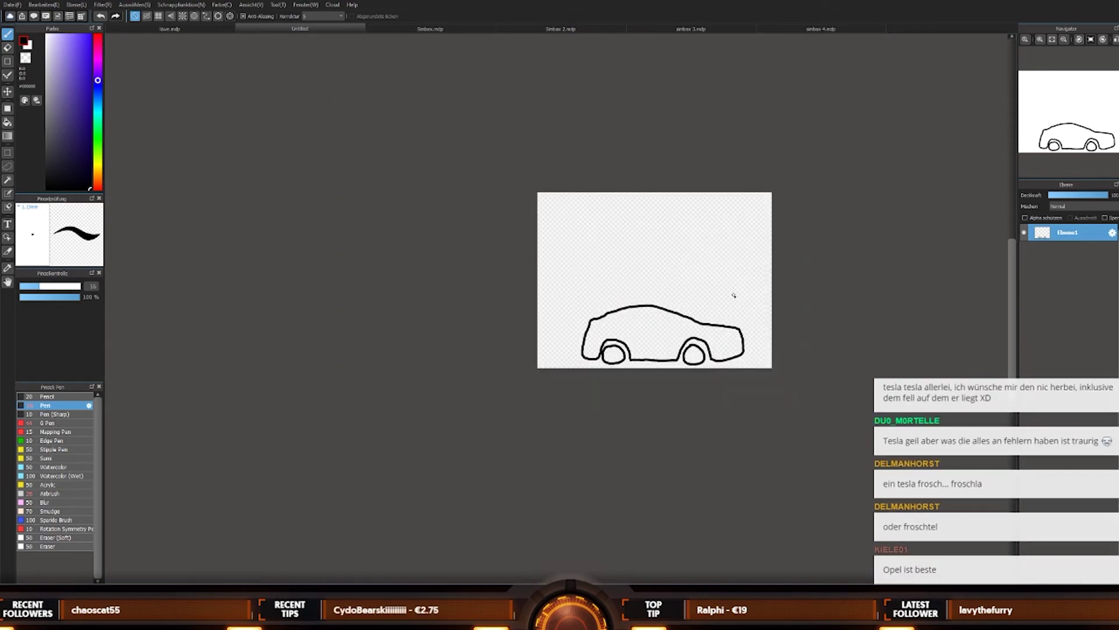
scroll(732, 295, "up", 2)
scroll(710, 334, "up", 1)
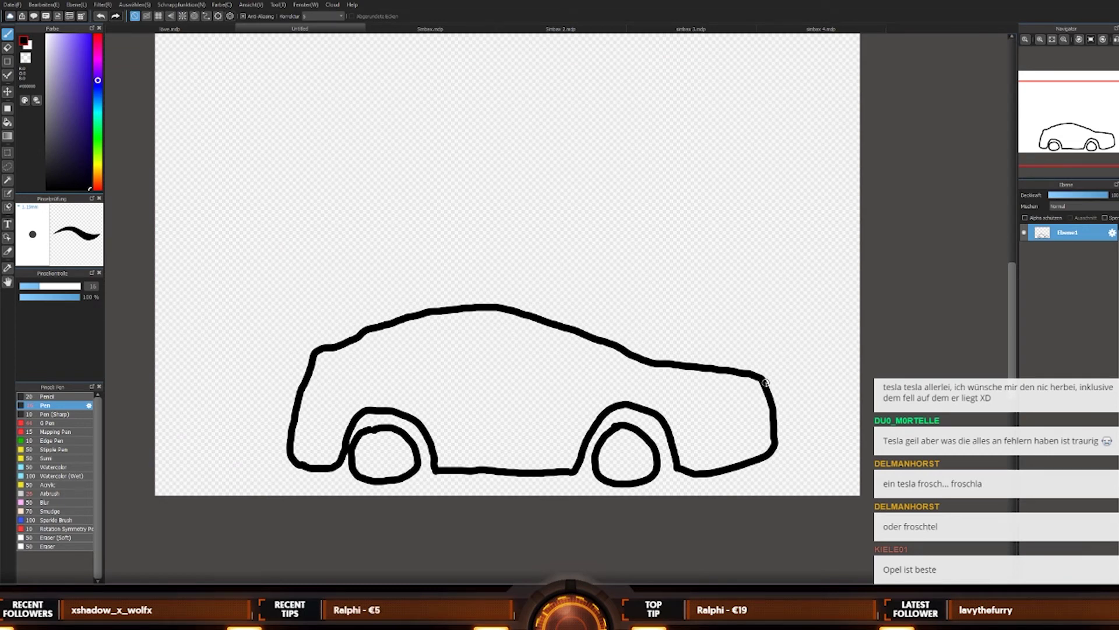
Step: Draw a curved plow blade from the hood's front corner to the canvas edge, then try a parallel second line and undo it
mouse_move(764, 379)
left_mouse_down()
mouse_move(802, 469)
mouse_move(862, 485)
left_mouse_up()
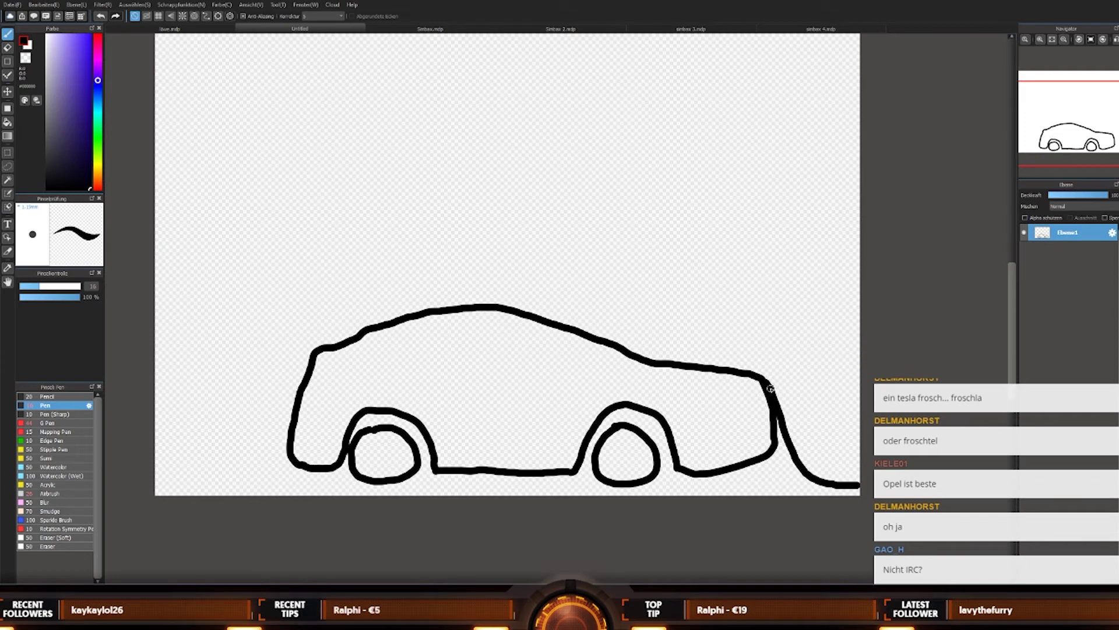
mouse_move(787, 380)
left_mouse_down()
mouse_move(827, 462)
mouse_move(855, 465)
left_mouse_up()
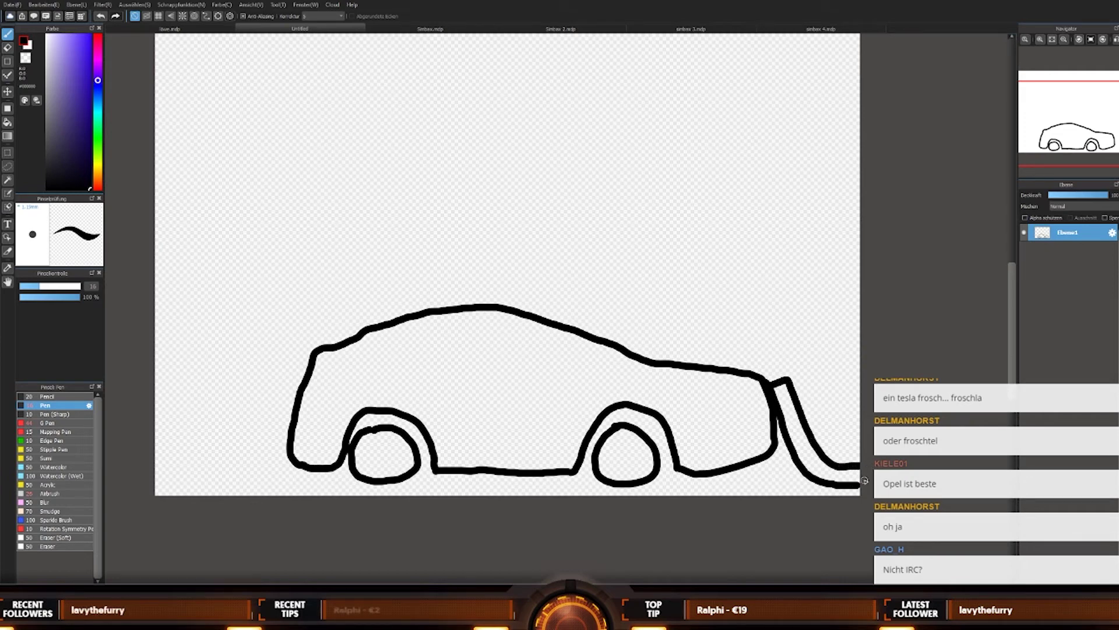
key("ctrl+z")
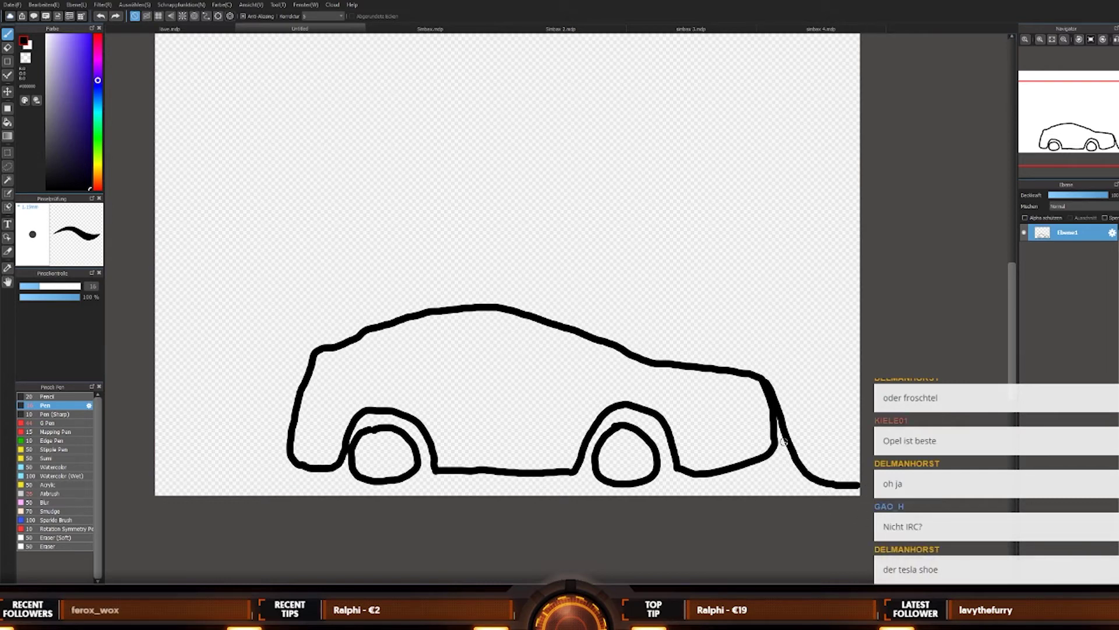
Step: Connect the plow blade to the car's front end with two short struts, one above the other
left_click_drag(791, 455, 768, 454)
scroll(798, 454, "down", 3)
scroll(799, 454, "up", 3)
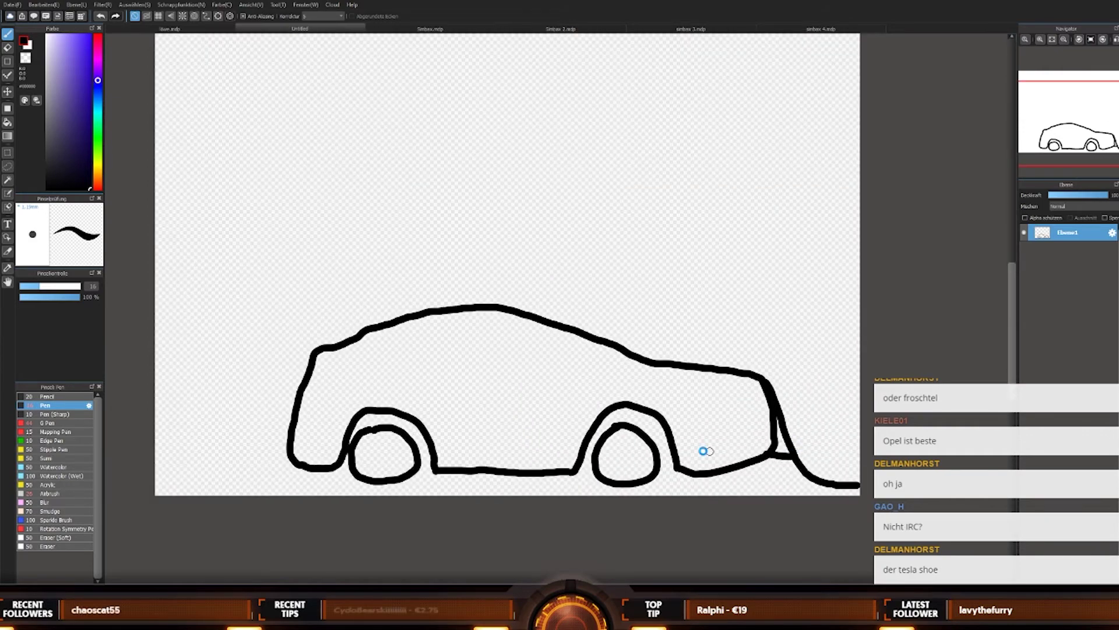
scroll(716, 478, "down", 2)
scroll(717, 478, "up", 3)
scroll(717, 478, "down", 3)
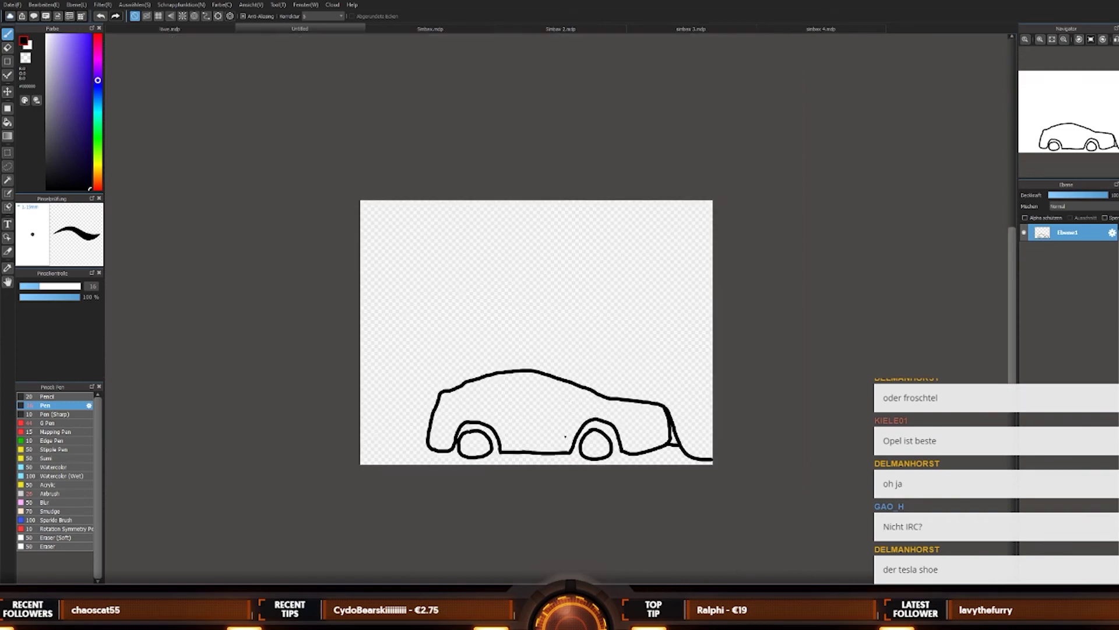
scroll(779, 453, "up", 4)
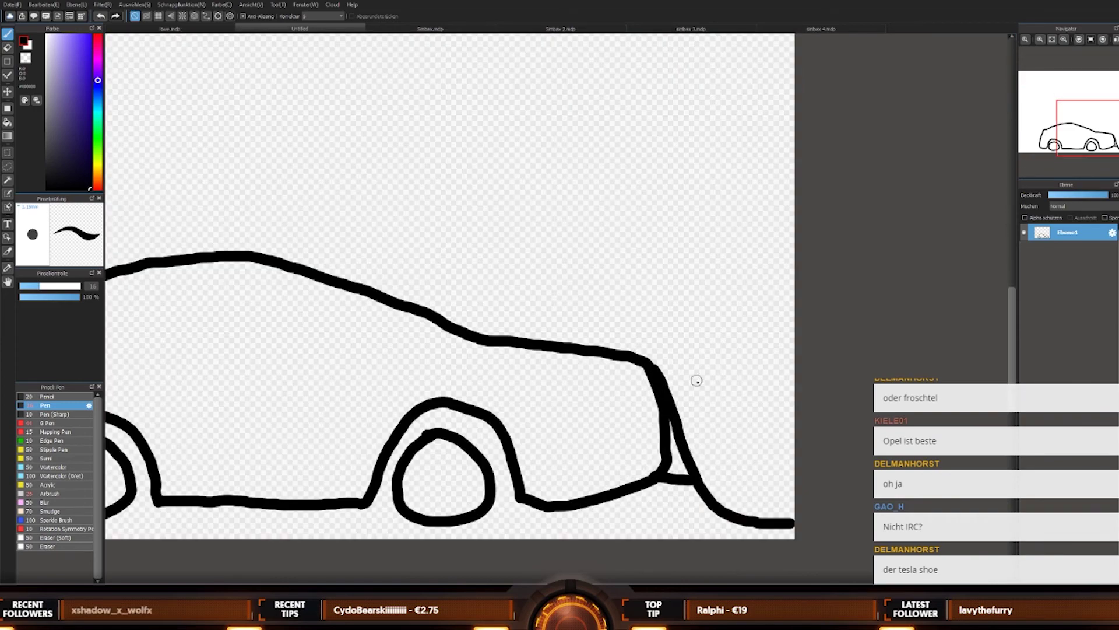
scroll(696, 380, "down", 4)
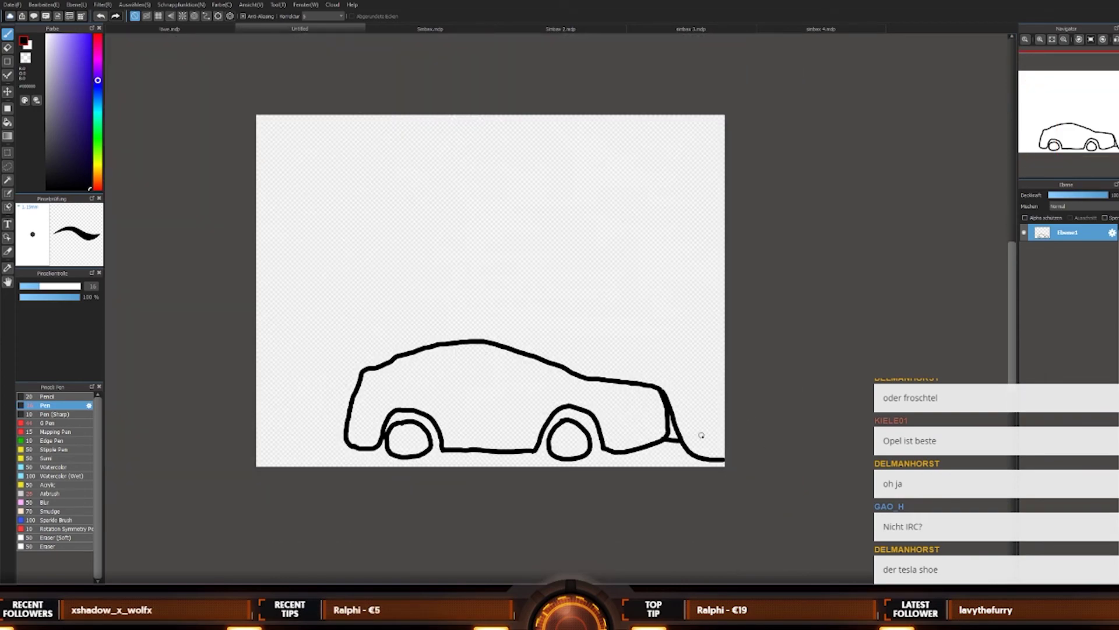
scroll(569, 428, "up", 2)
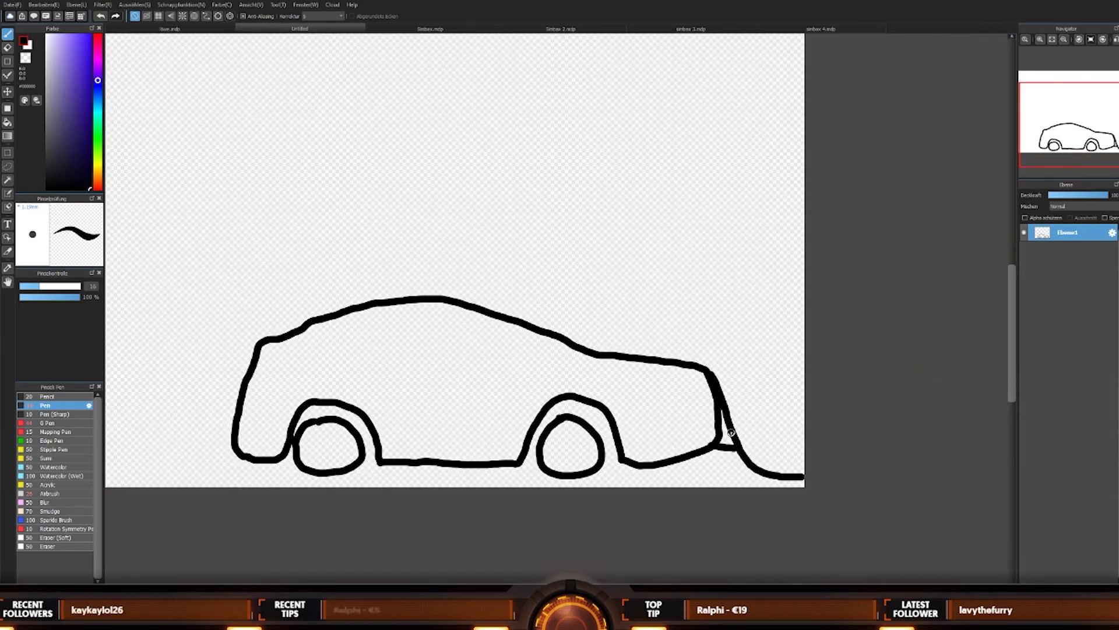
left_click_drag(732, 432, 709, 432)
key("ctrl+z")
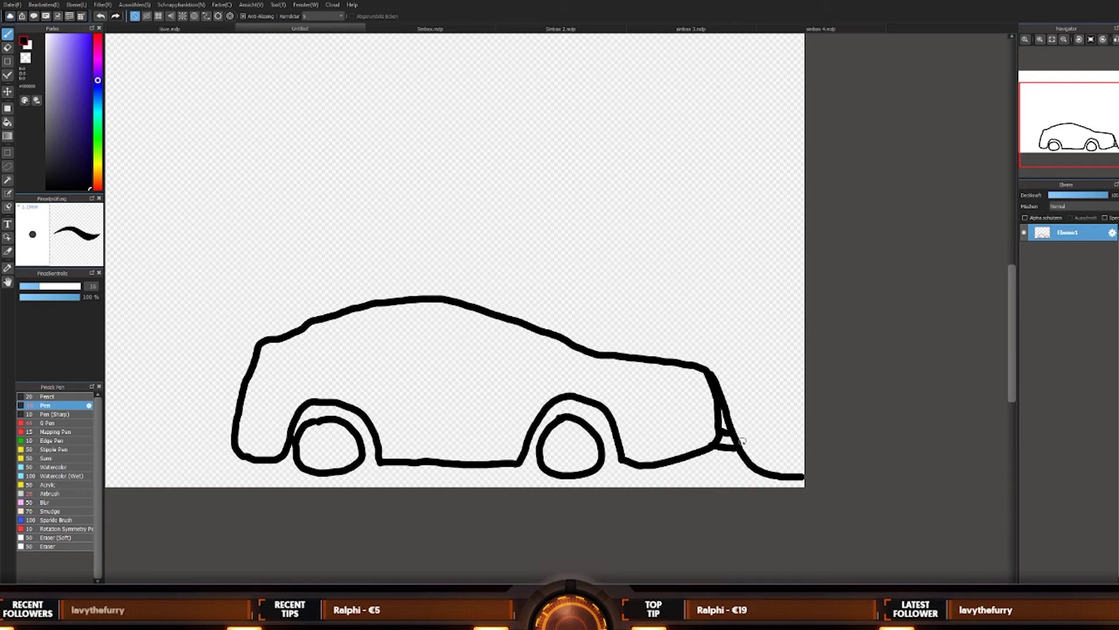
Step: Draw a tall, round-topped torso rising from the middle of the car's roof
scroll(656, 379, "down", 1)
scroll(477, 367, "up", 1)
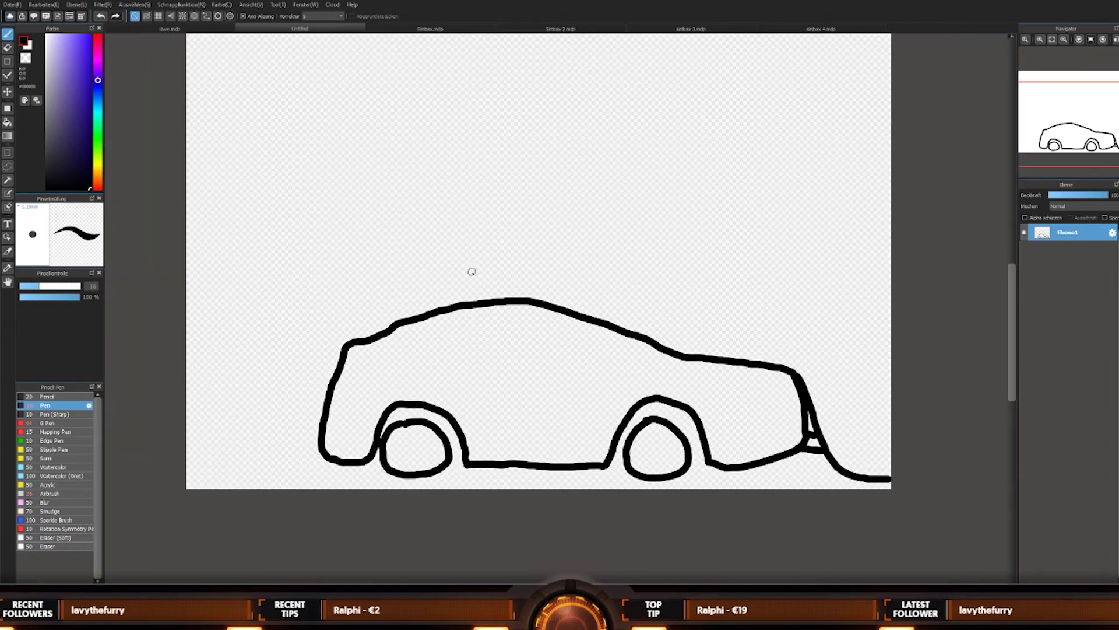
scroll(530, 332, "down", 2)
scroll(460, 296, "up", 2)
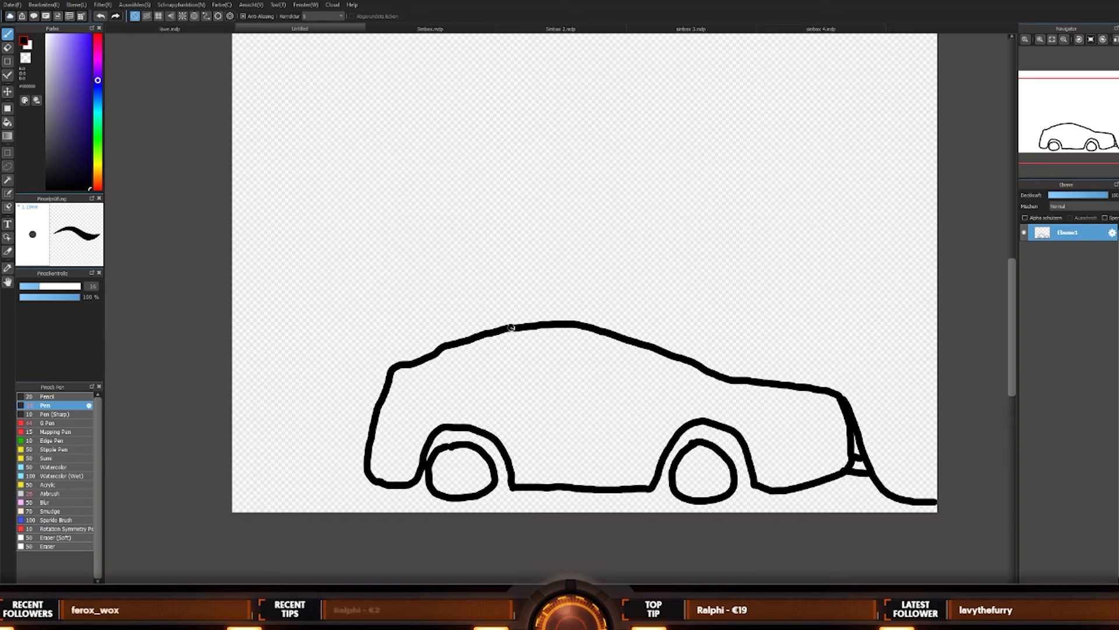
mouse_move(511, 329)
left_mouse_down()
mouse_move(519, 234)
mouse_move(567, 215)
mouse_move(602, 238)
mouse_move(613, 333)
left_mouse_up()
scroll(598, 170, "down", 4)
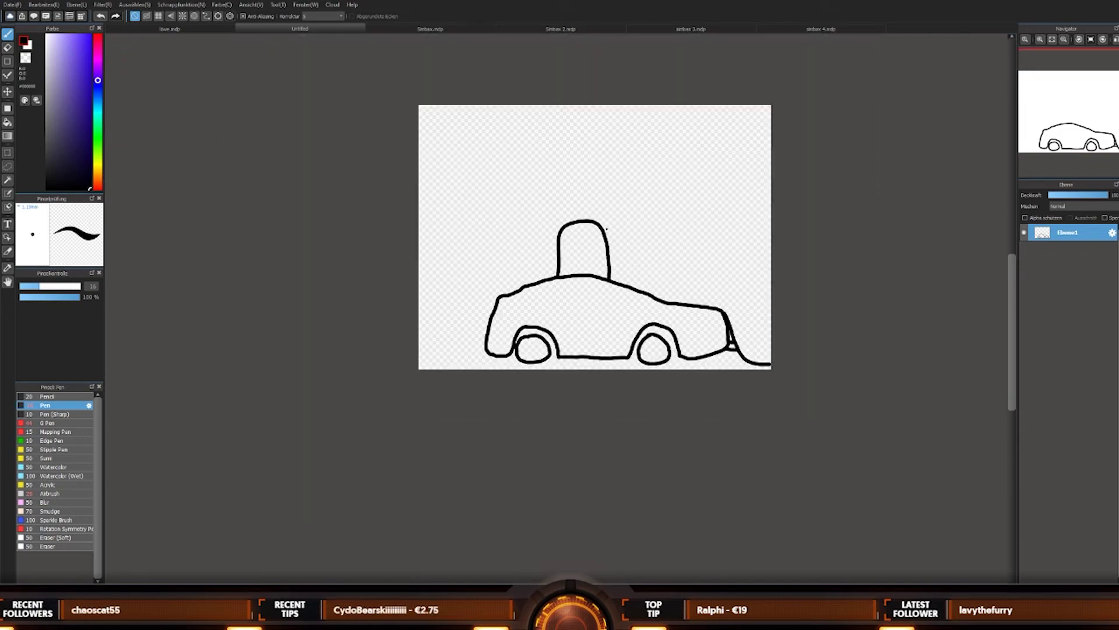
scroll(599, 170, "up", 4)
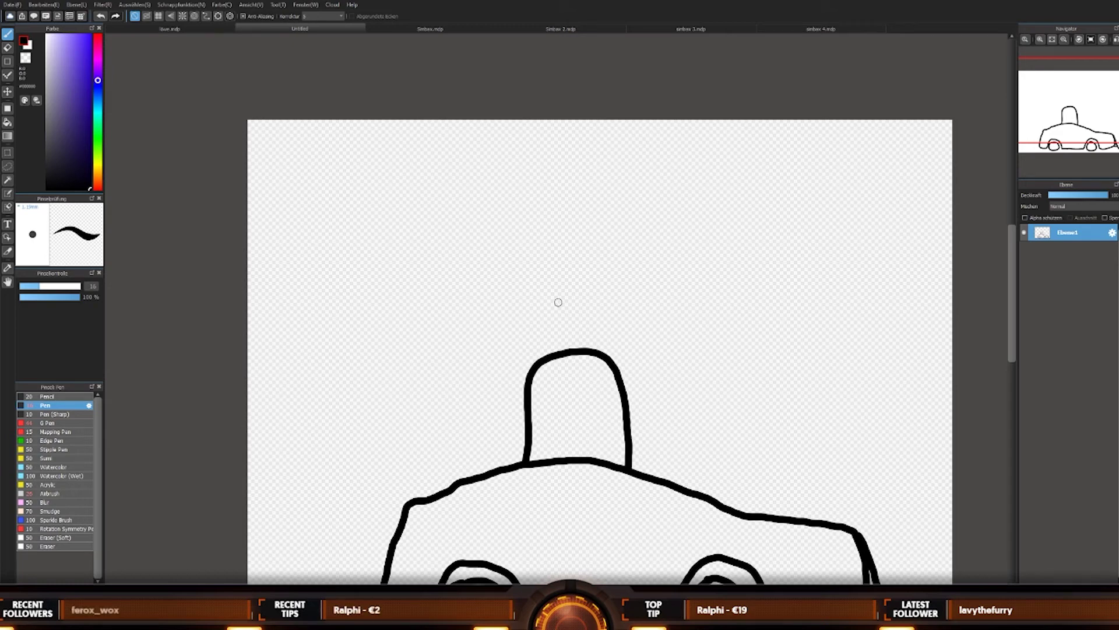
mouse_move(555, 260)
left_mouse_down()
mouse_move(601, 281)
mouse_move(607, 305)
left_mouse_up()
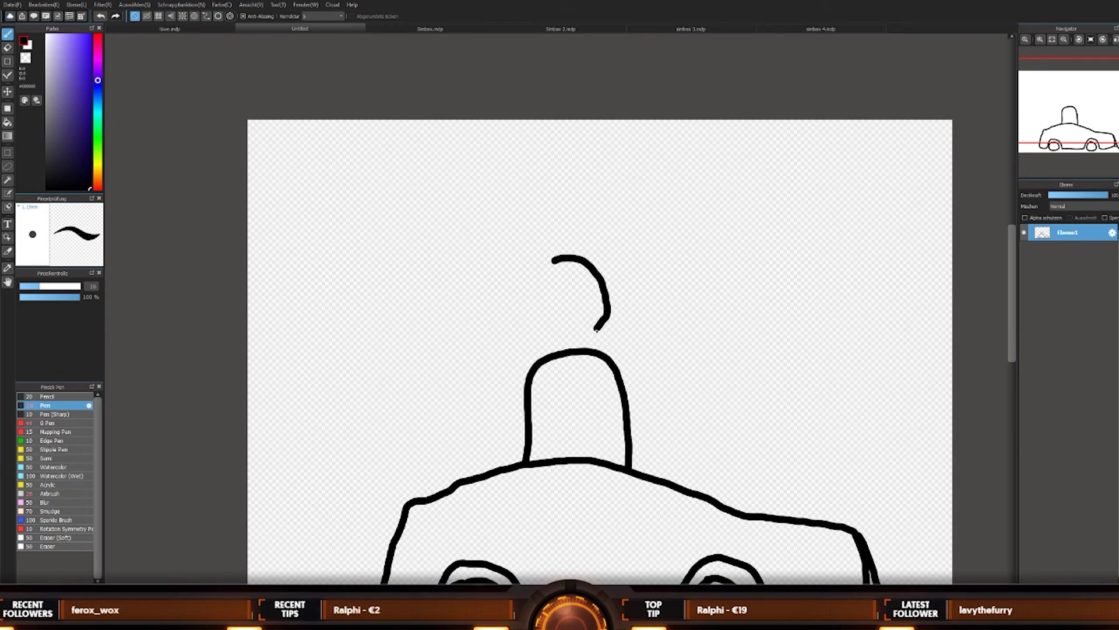
key("ctrl+z")
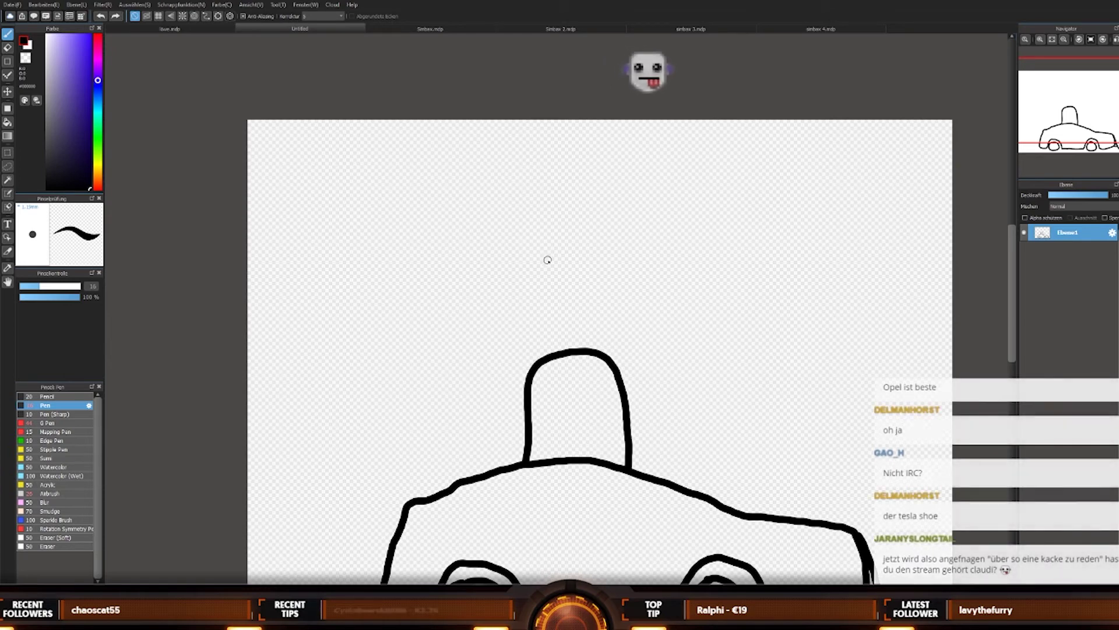
mouse_move(547, 259)
left_mouse_down()
mouse_move(578, 253)
mouse_move(605, 292)
mouse_move(600, 336)
mouse_move(569, 346)
left_mouse_up()
key("ctrl+z")
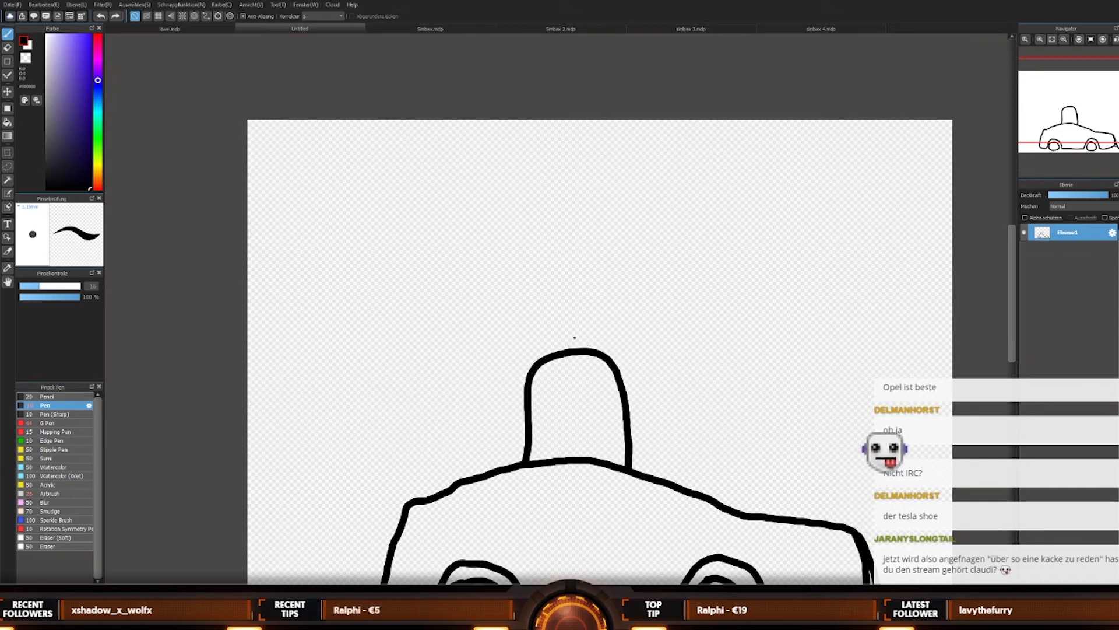
left_click(568, 250)
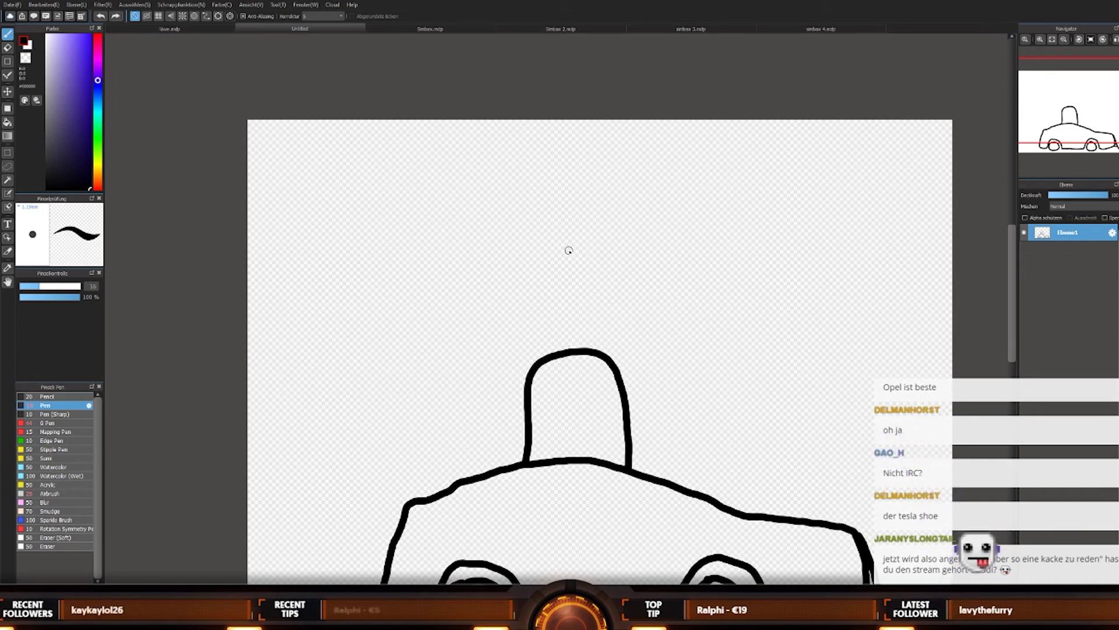
mouse_move(568, 250)
left_mouse_down()
mouse_move(624, 285)
mouse_move(686, 295)
left_mouse_up()
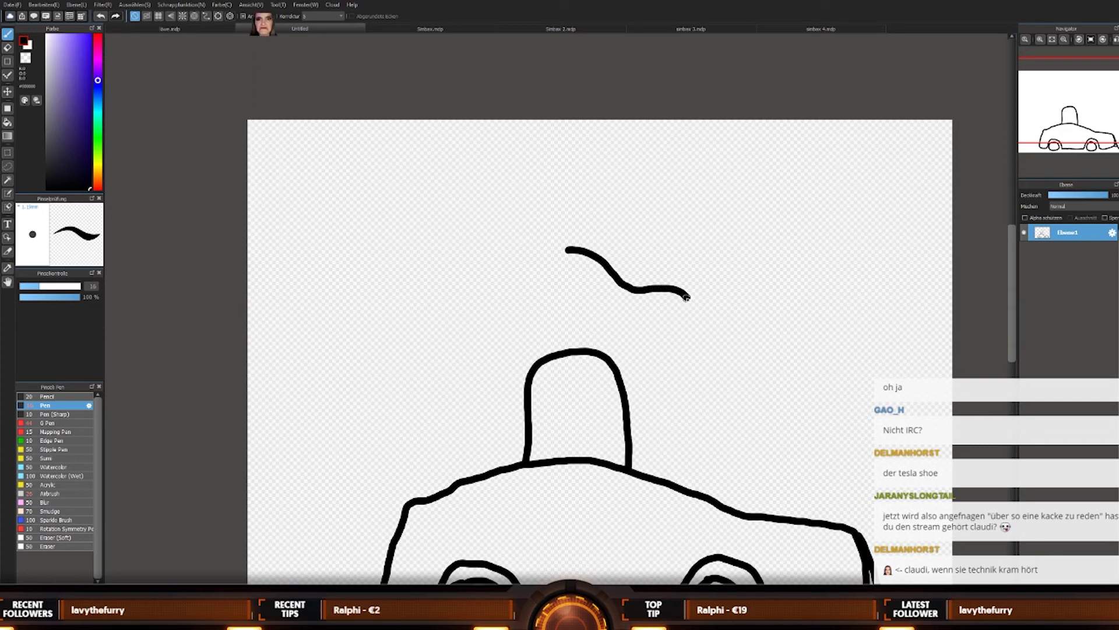
key("ctrl+z")
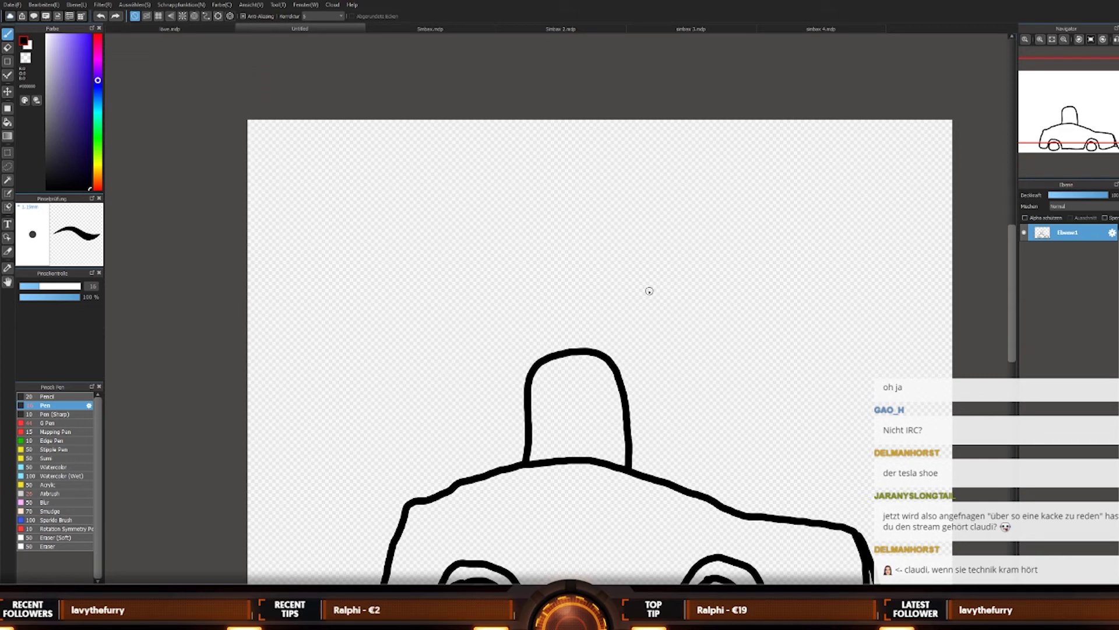
left_click(567, 256)
key("ctrl+z")
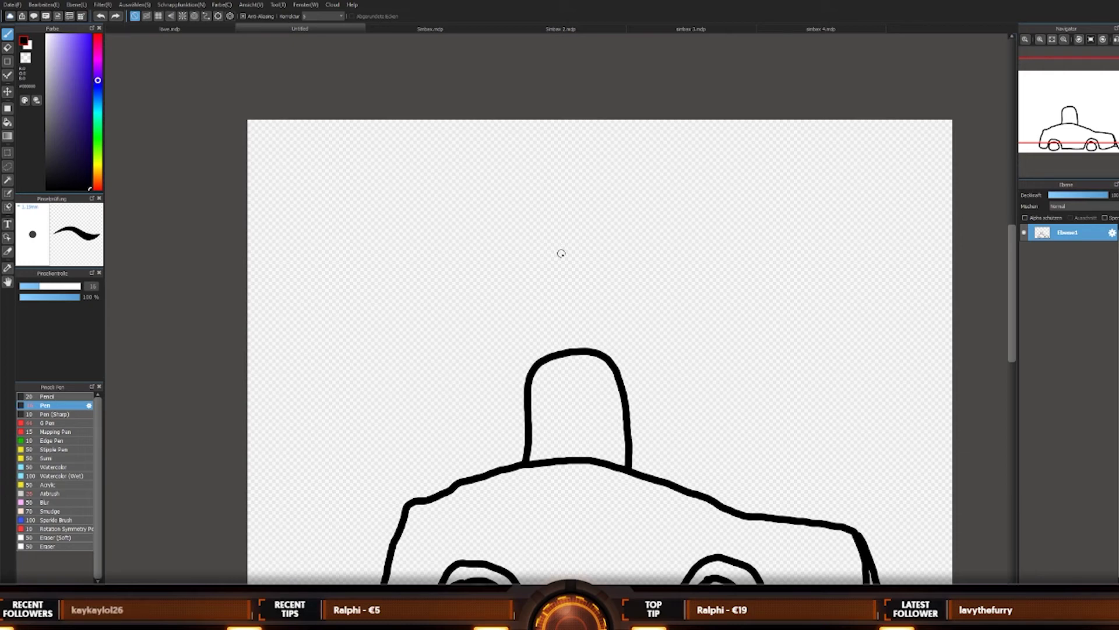
left_click(566, 250)
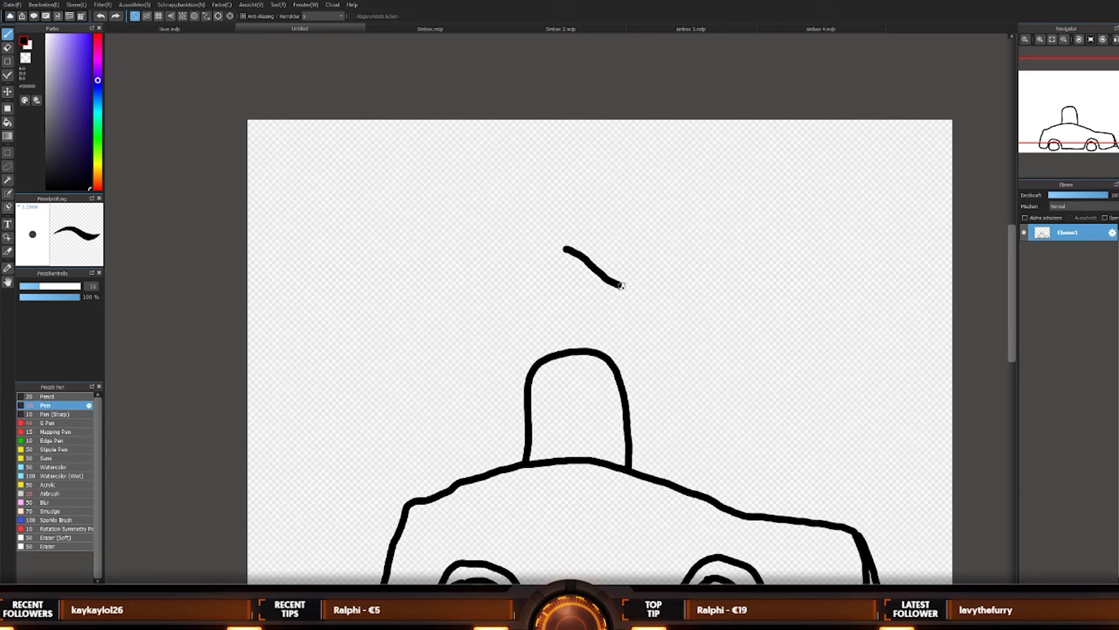
mouse_move(621, 285)
left_mouse_down()
mouse_move(694, 281)
mouse_move(689, 301)
mouse_move(649, 313)
left_mouse_up()
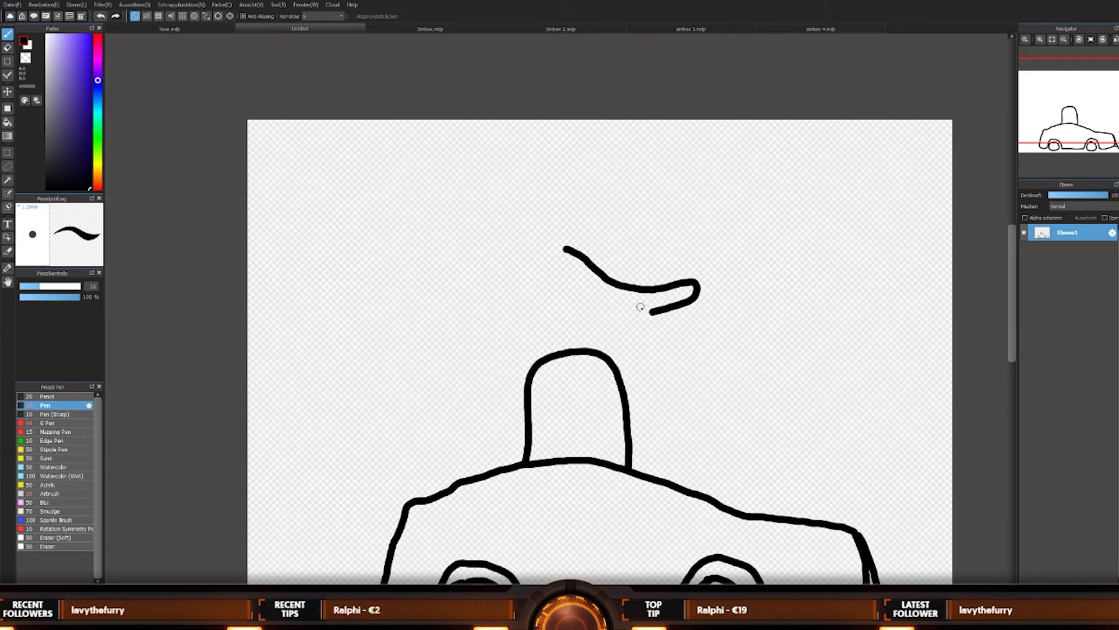
key("ctrl+z")
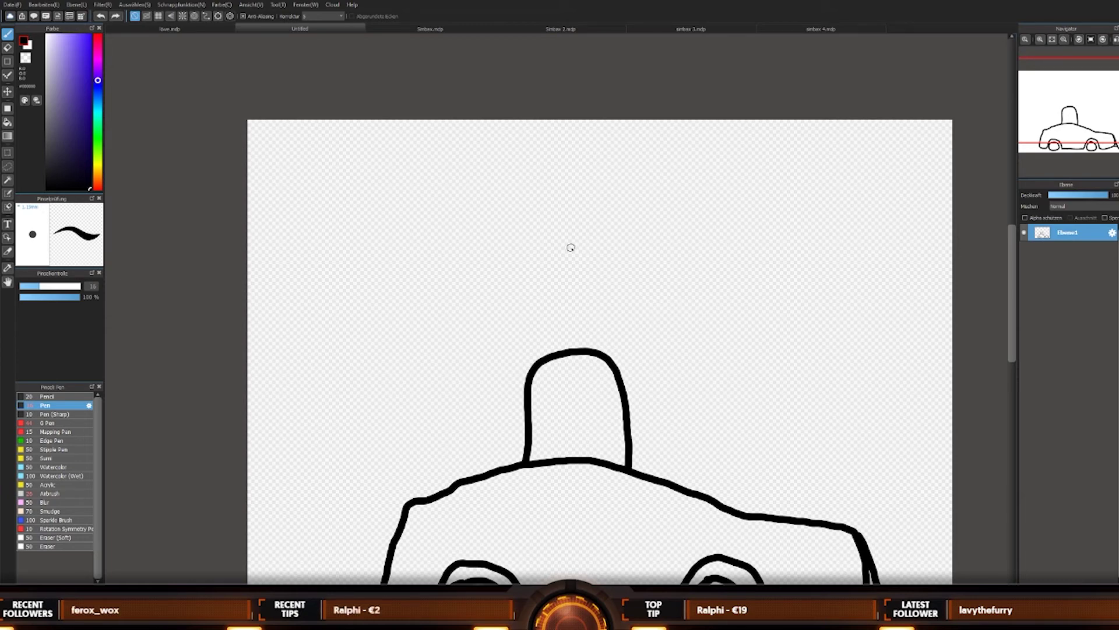
left_click_drag(587, 253, 651, 283)
key("ctrl+z")
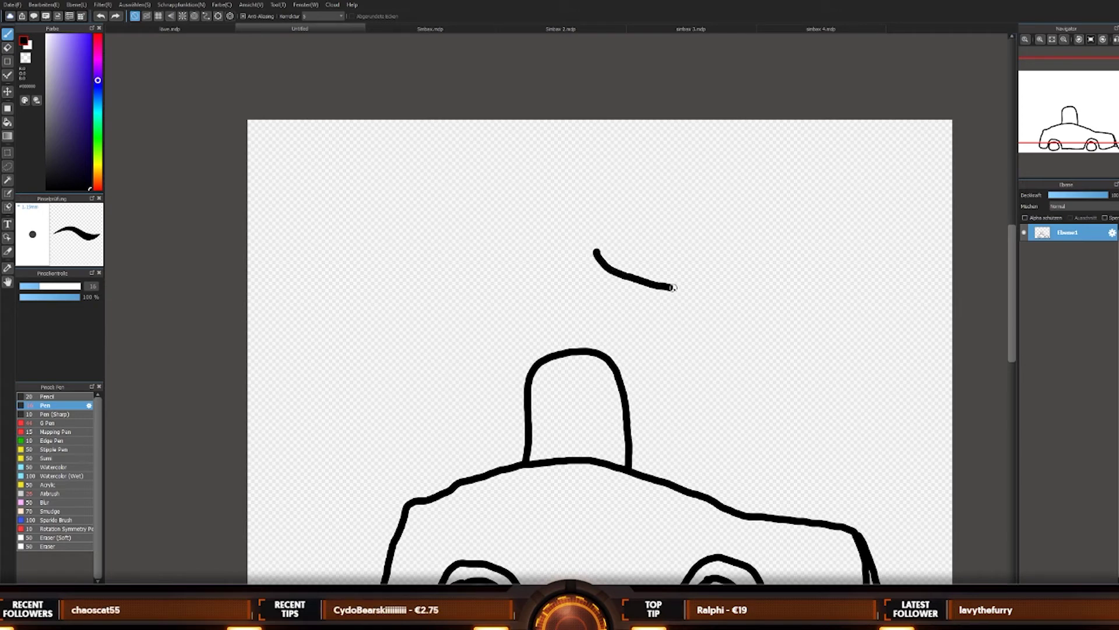
Step: Draw an animal head's long snout, mouth, jaw and forehead above the torso, and undo a trial backward-pointing ear and back of the head
mouse_move(693, 286)
left_mouse_down()
mouse_move(694, 314)
mouse_move(671, 331)
mouse_move(615, 325)
left_mouse_up()
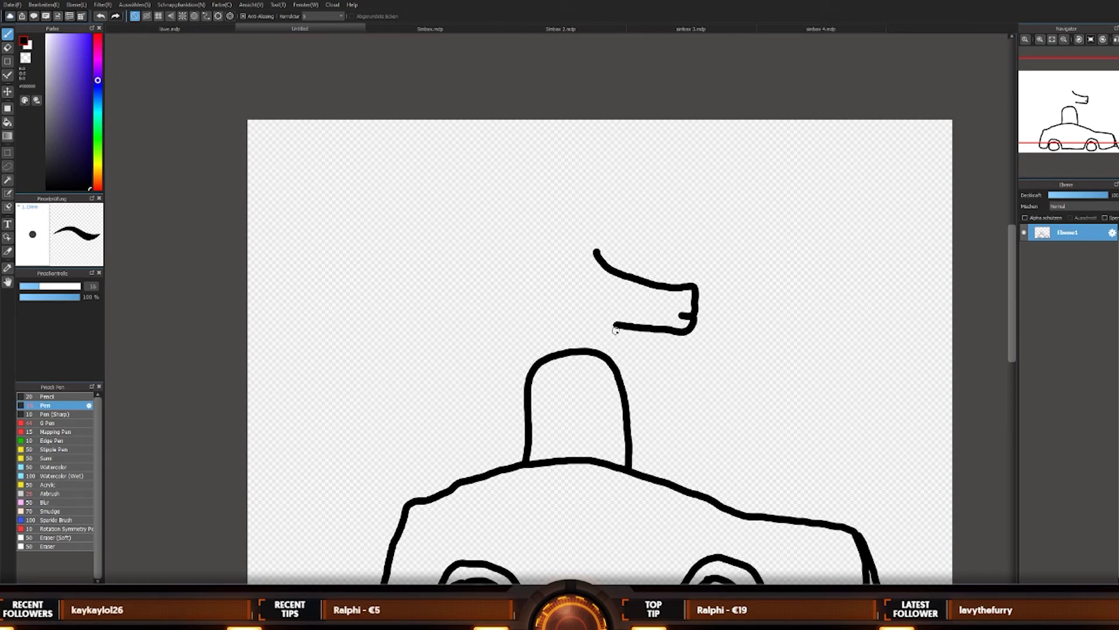
left_click_drag(592, 342, 587, 349)
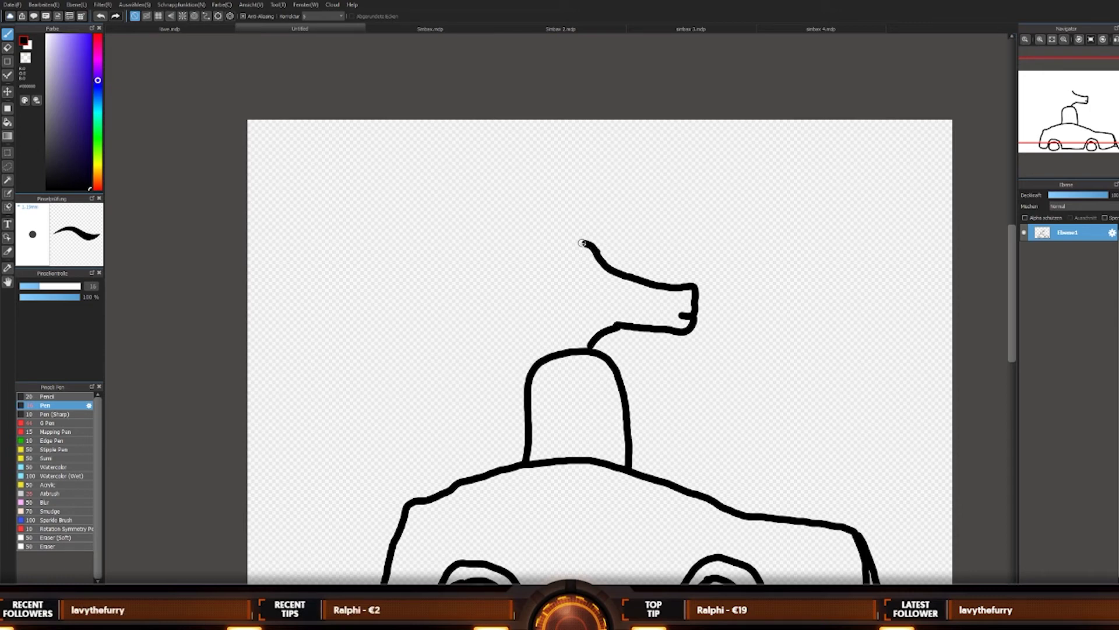
mouse_move(572, 240)
left_mouse_down()
mouse_move(523, 215)
mouse_move(541, 242)
left_mouse_up()
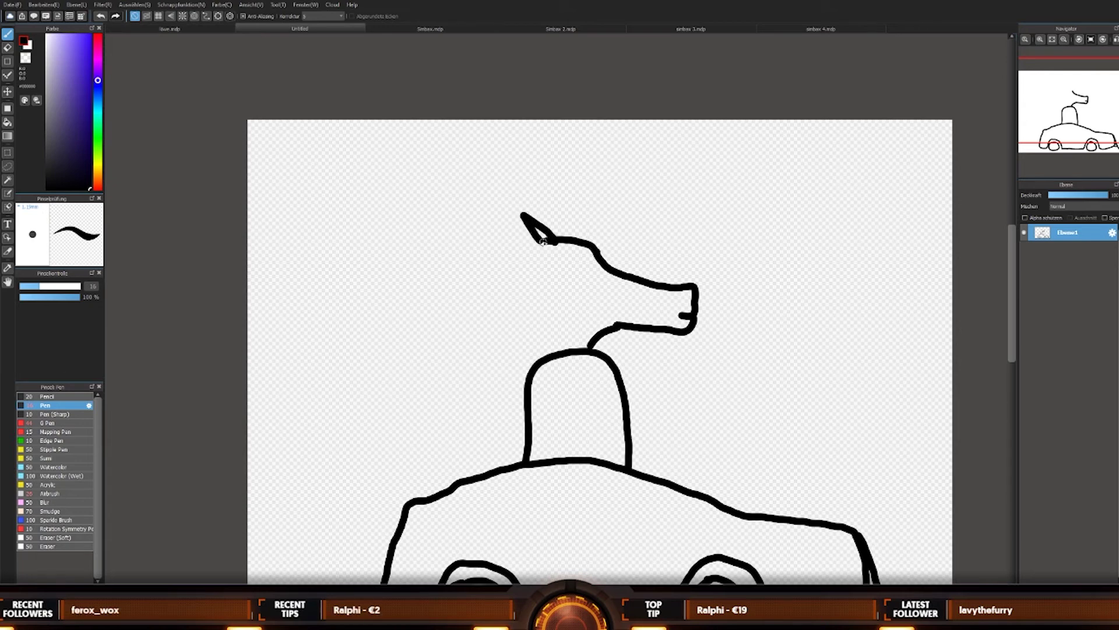
left_click_drag(521, 286, 538, 358)
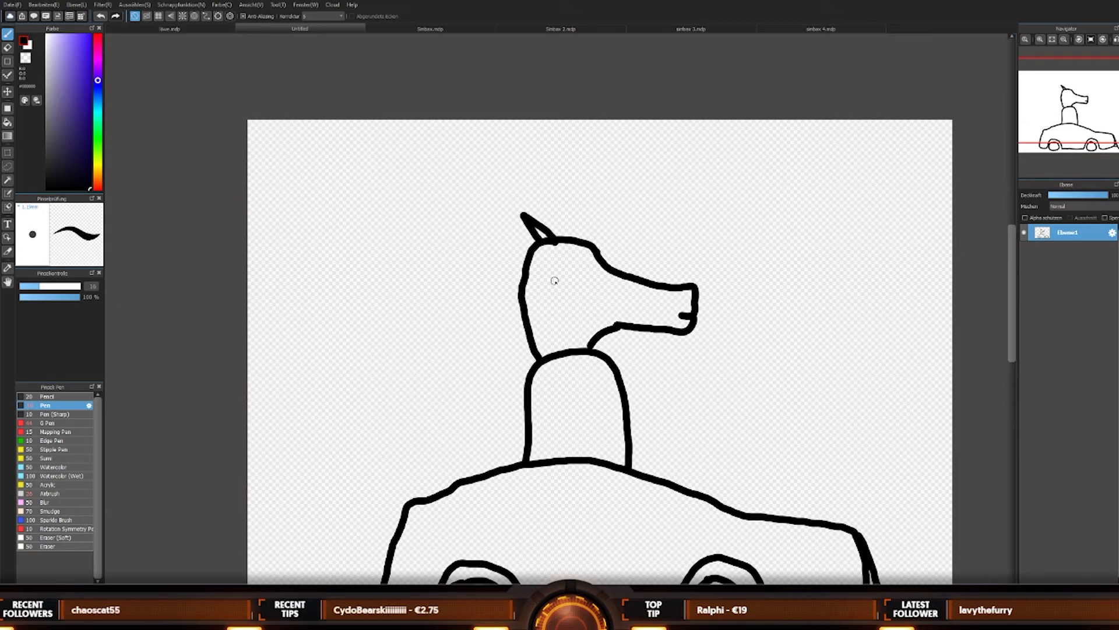
key("ctrl+z")
key("ctrl+z")
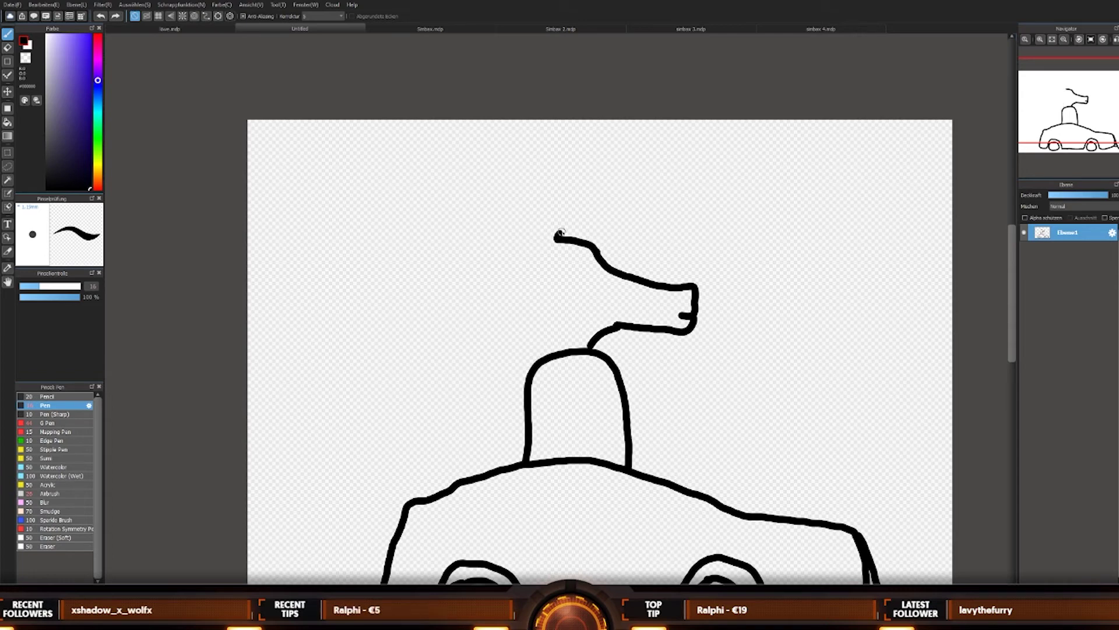
Step: Redraw the head with a forward-pointing ear and a rounded back running down to the torso
mouse_move(560, 232)
left_mouse_down()
mouse_move(574, 205)
mouse_move(512, 266)
mouse_move(553, 241)
mouse_move(568, 205)
mouse_move(558, 239)
mouse_move(576, 212)
mouse_move(531, 235)
mouse_move(553, 240)
mouse_move(528, 238)
mouse_move(510, 268)
mouse_move(515, 318)
mouse_move(551, 354)
left_mouse_up()
key("ctrl+z")
key("ctrl+z")
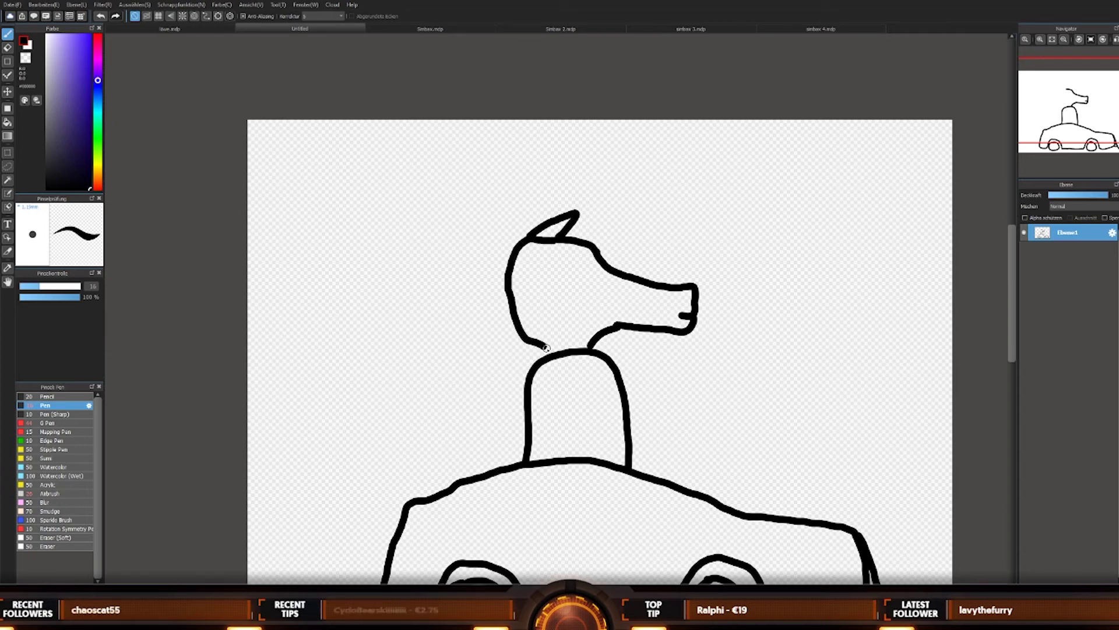
scroll(694, 279, "down", 3)
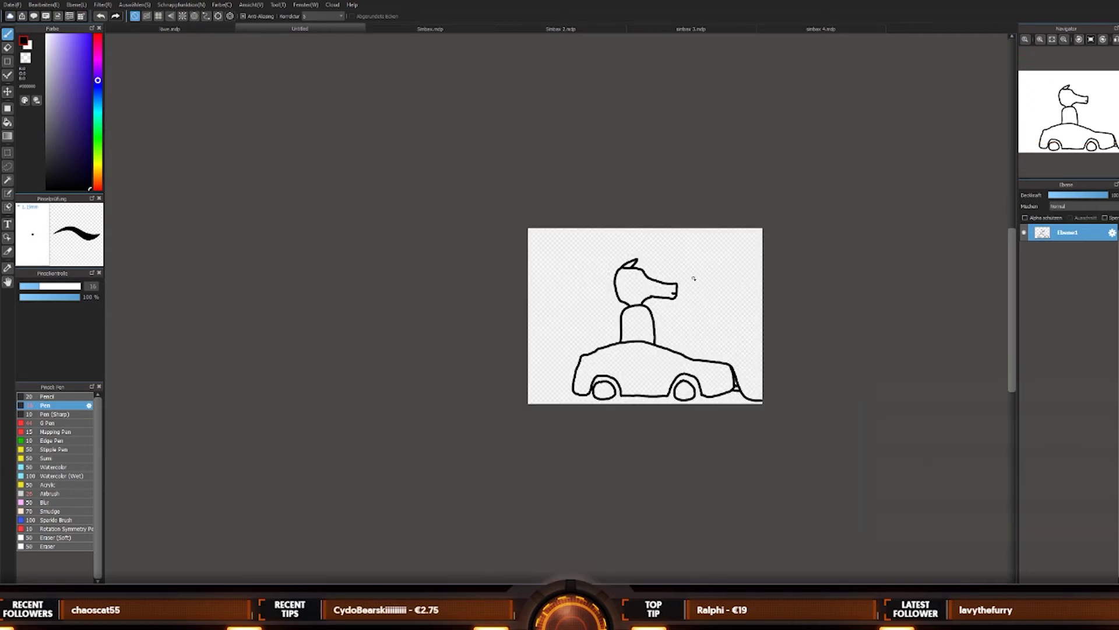
scroll(693, 278, "up", 3)
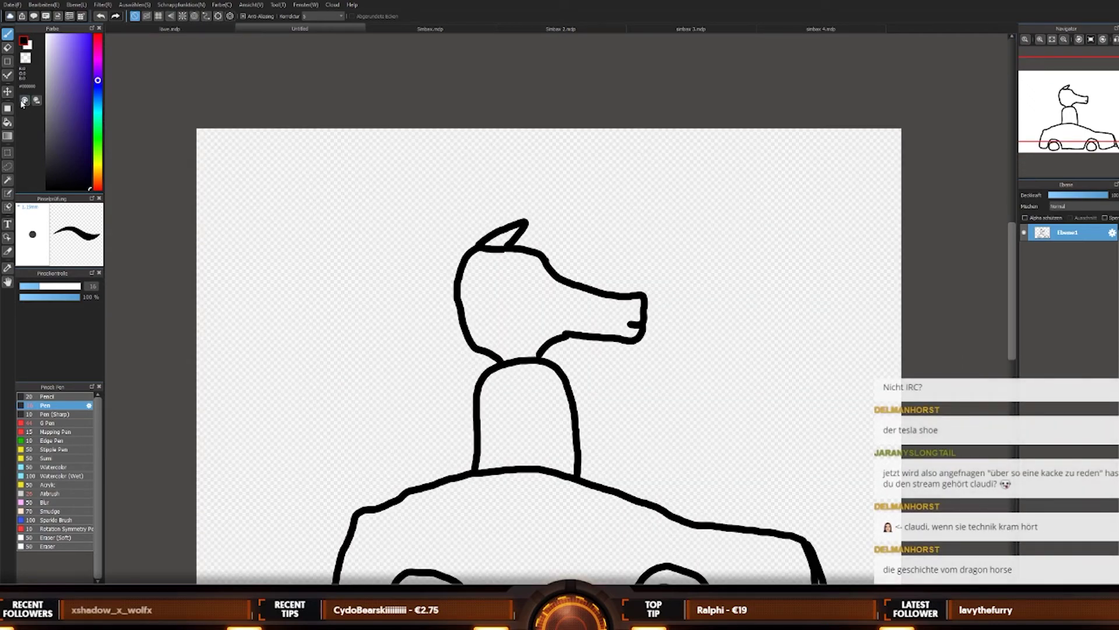
Step: Erase the animal's long snout back to the front of the head, leaving the head outline open
left_click(7, 47)
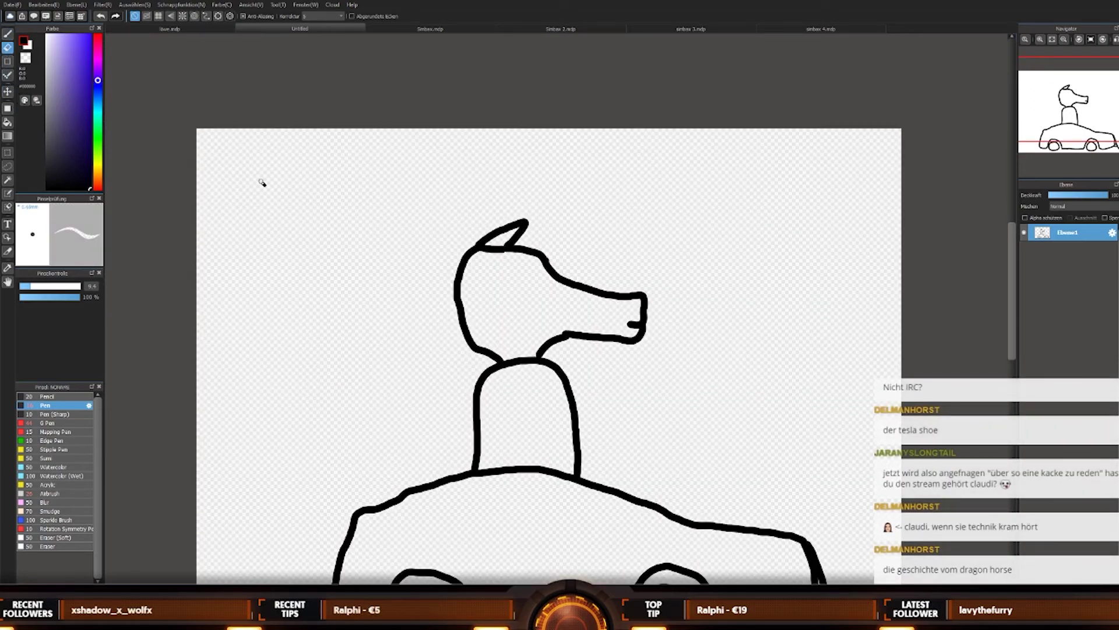
mouse_move(644, 341)
left_mouse_down()
mouse_move(630, 263)
mouse_move(636, 290)
mouse_move(618, 313)
mouse_move(629, 370)
left_mouse_up()
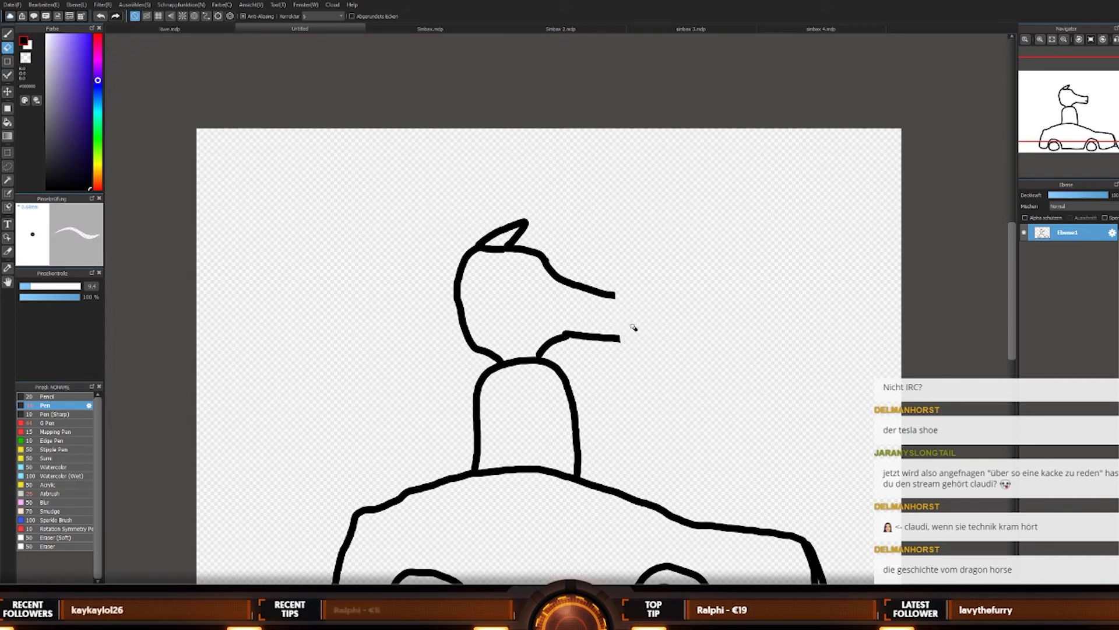
left_click_drag(615, 281, 612, 300)
mouse_move(608, 302)
left_mouse_down()
mouse_move(586, 275)
mouse_move(595, 355)
left_mouse_up()
left_click_drag(596, 303, 584, 263)
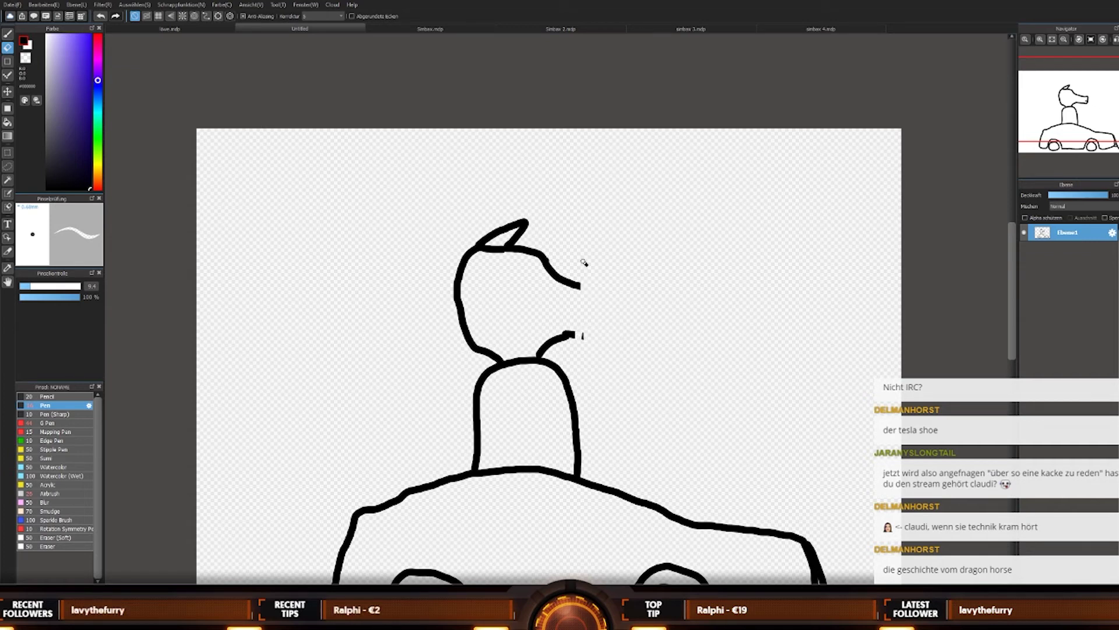
left_click_drag(575, 318, 612, 280)
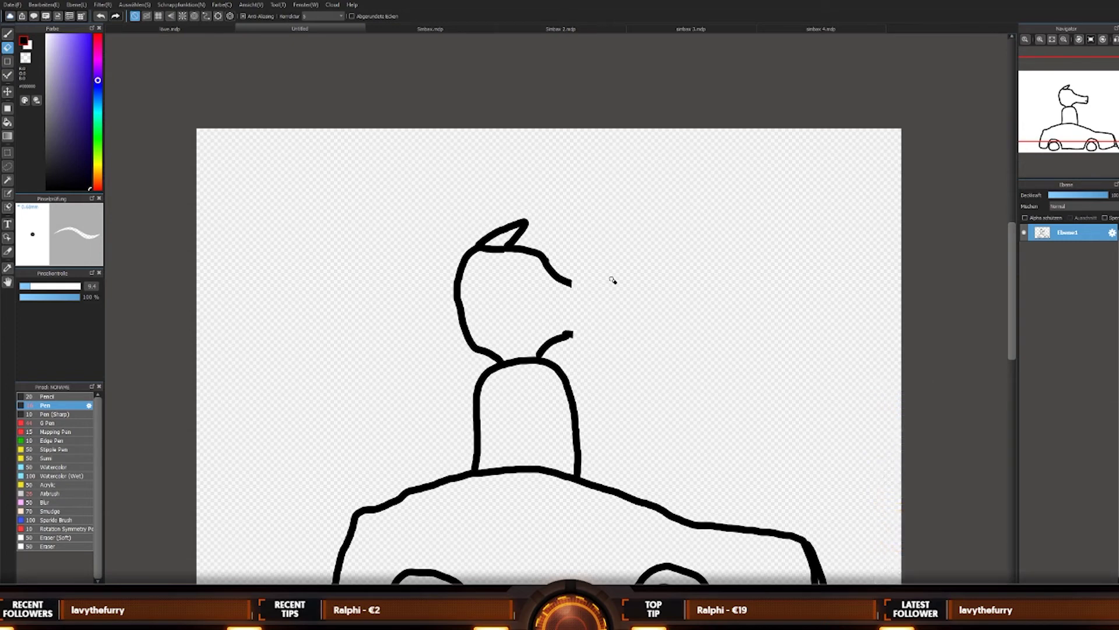
Step: Try a much shorter, blunt snout with a small mouth on the open front of the head, and undo it
key("b")
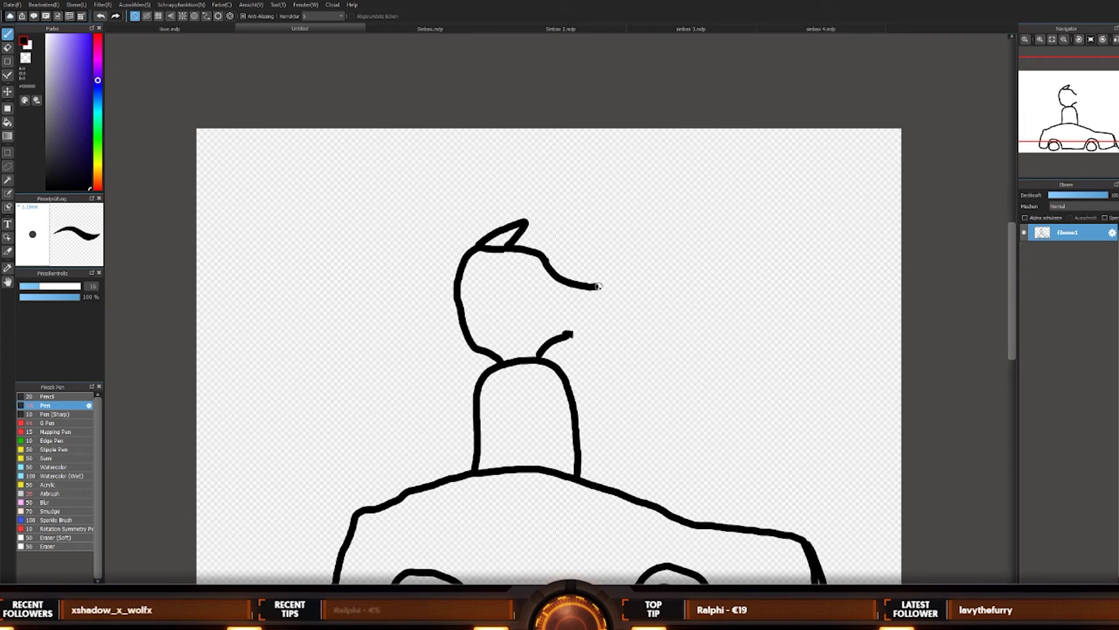
left_click_drag(602, 285, 605, 289)
left_click_drag(602, 322, 564, 333)
scroll(694, 242, "down", 4)
scroll(696, 243, "up", 4)
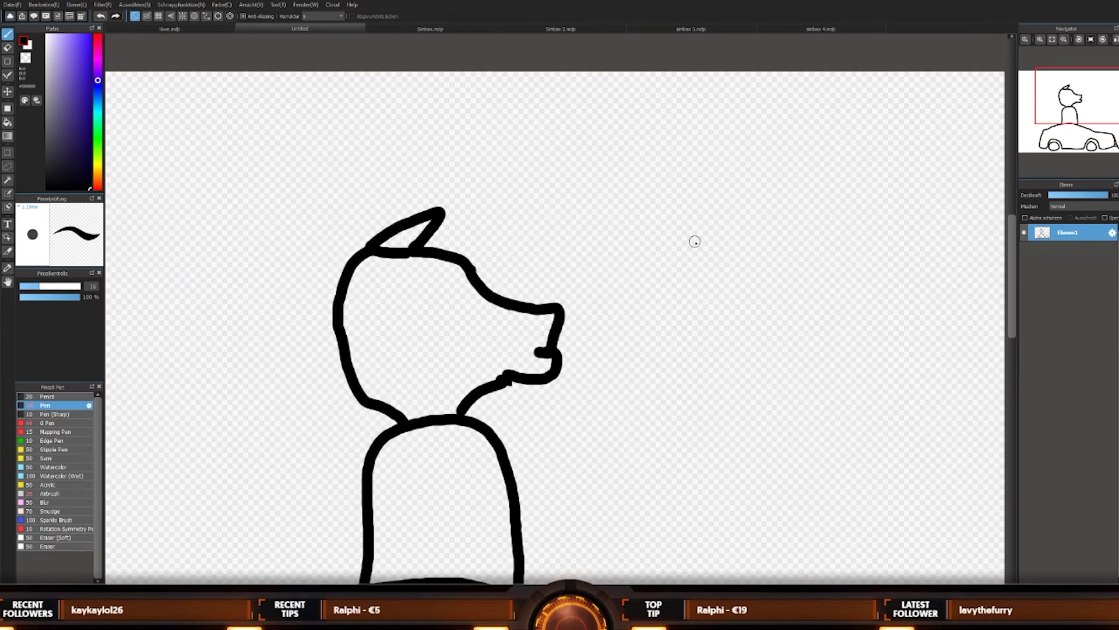
scroll(694, 242, "down", 2)
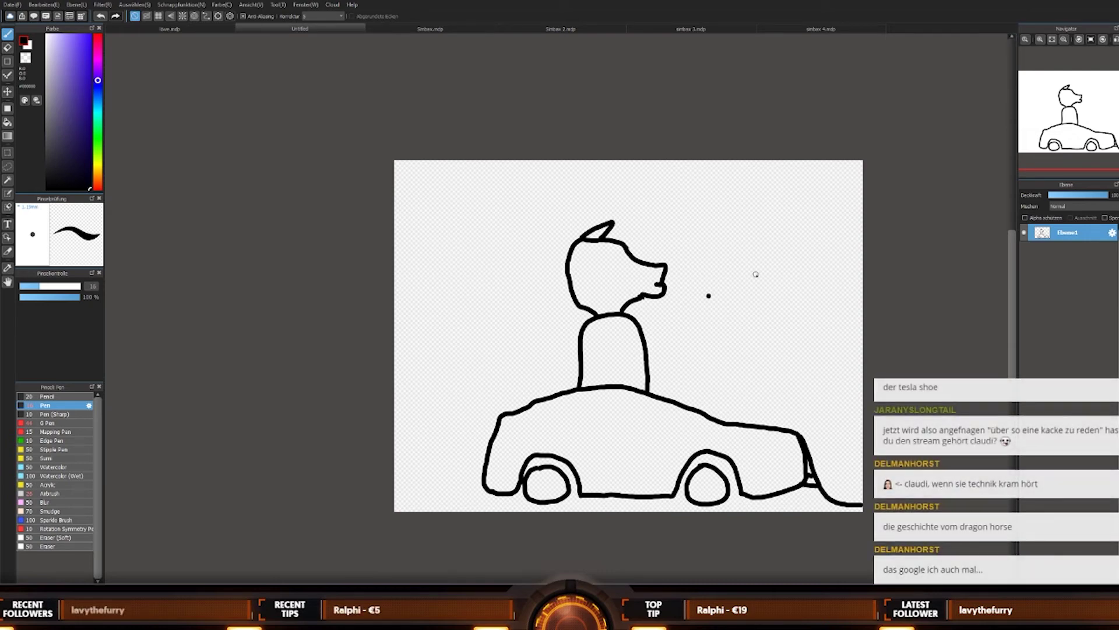
key("ctrl+z")
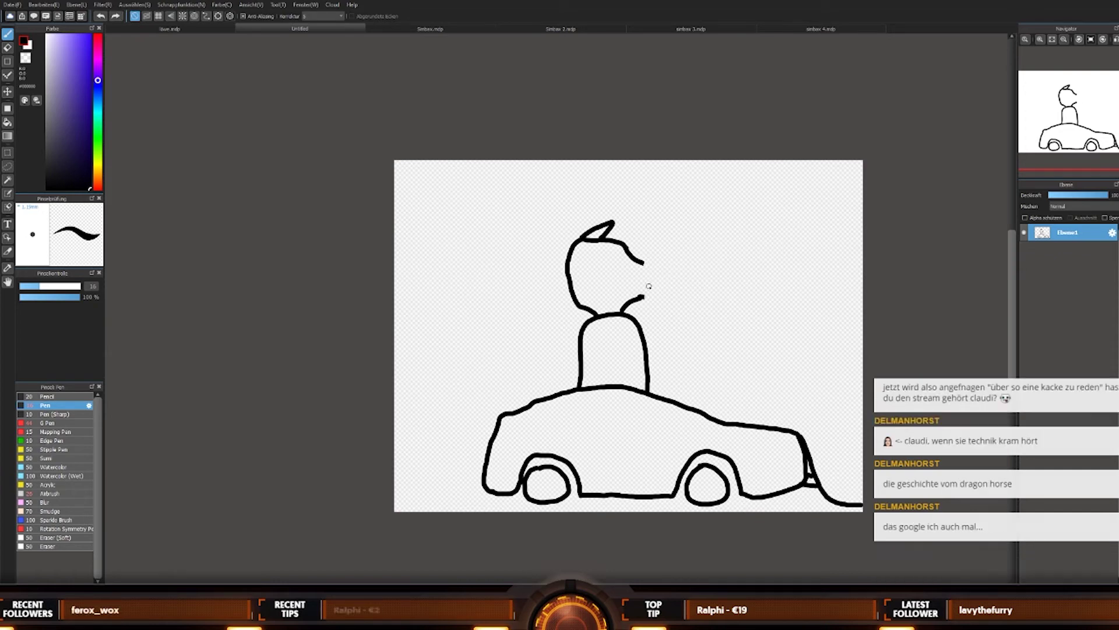
Step: Erase the loose forehead and jaw line ends a little further back toward the head
left_click(7, 48)
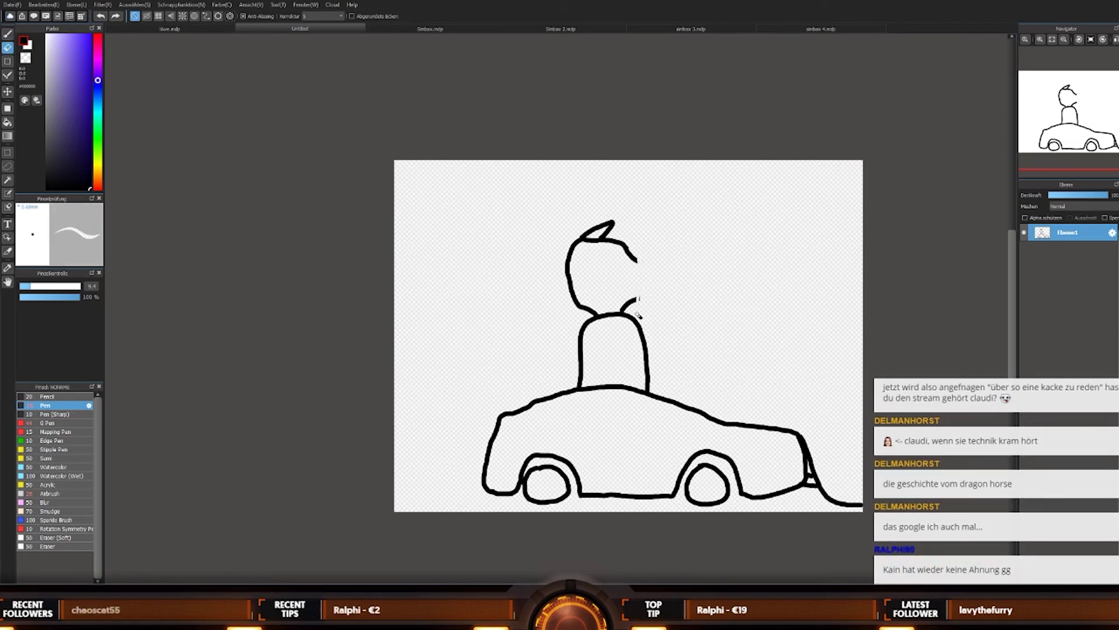
left_click_drag(641, 298, 629, 303)
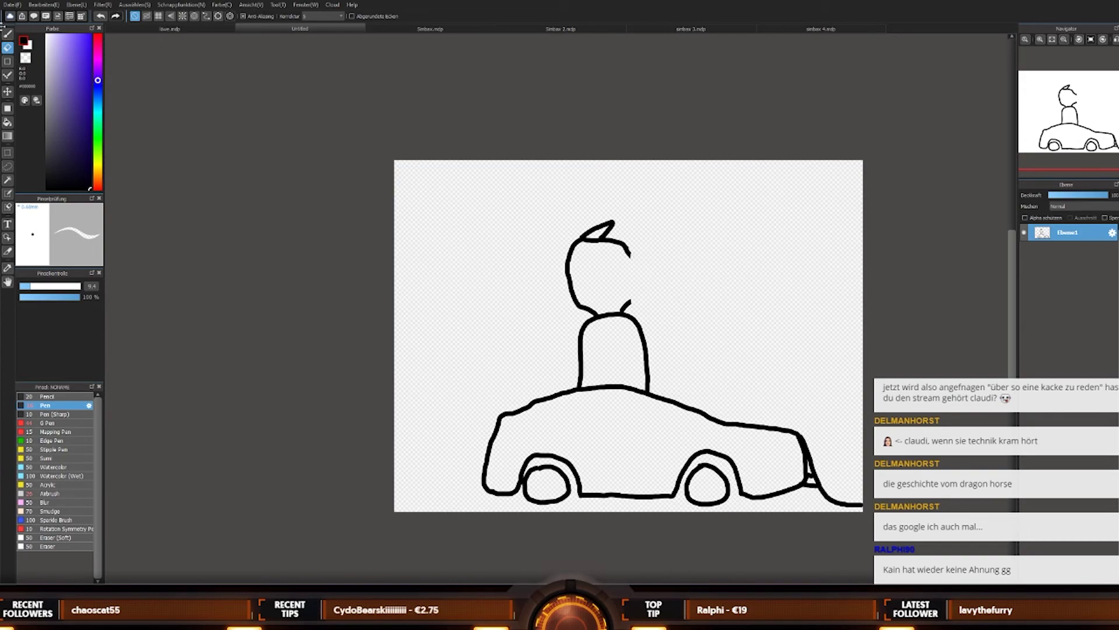
Step: Try several new snout shapes, including a long open-mouthed one and a rounded upturned one, undoing each attempt
key("b")
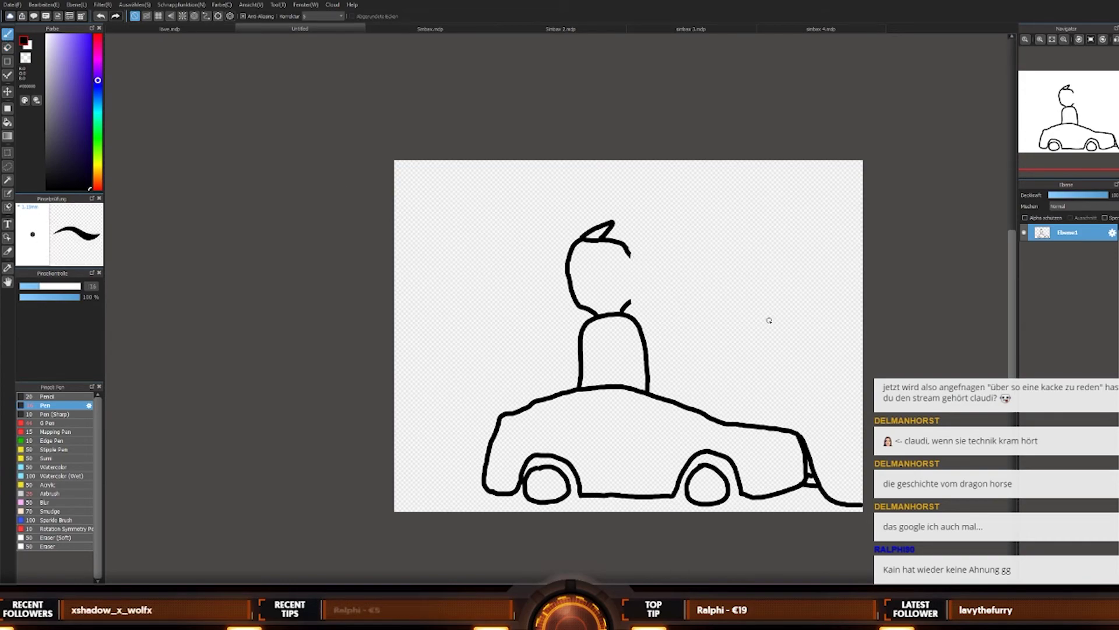
scroll(769, 320, "up", 1)
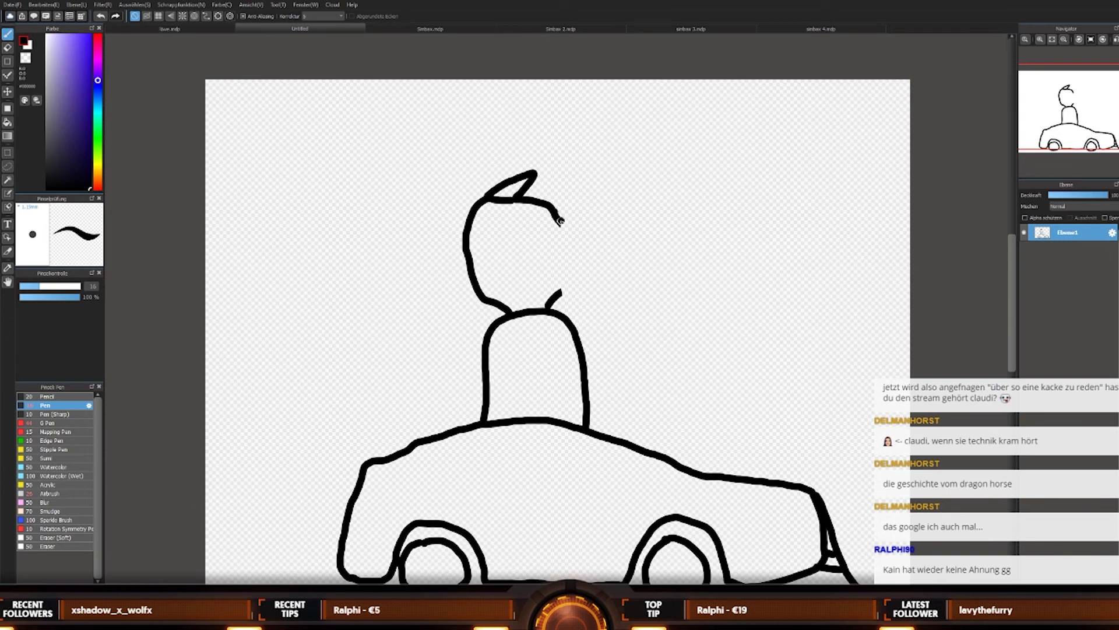
left_click_drag(569, 235, 586, 242)
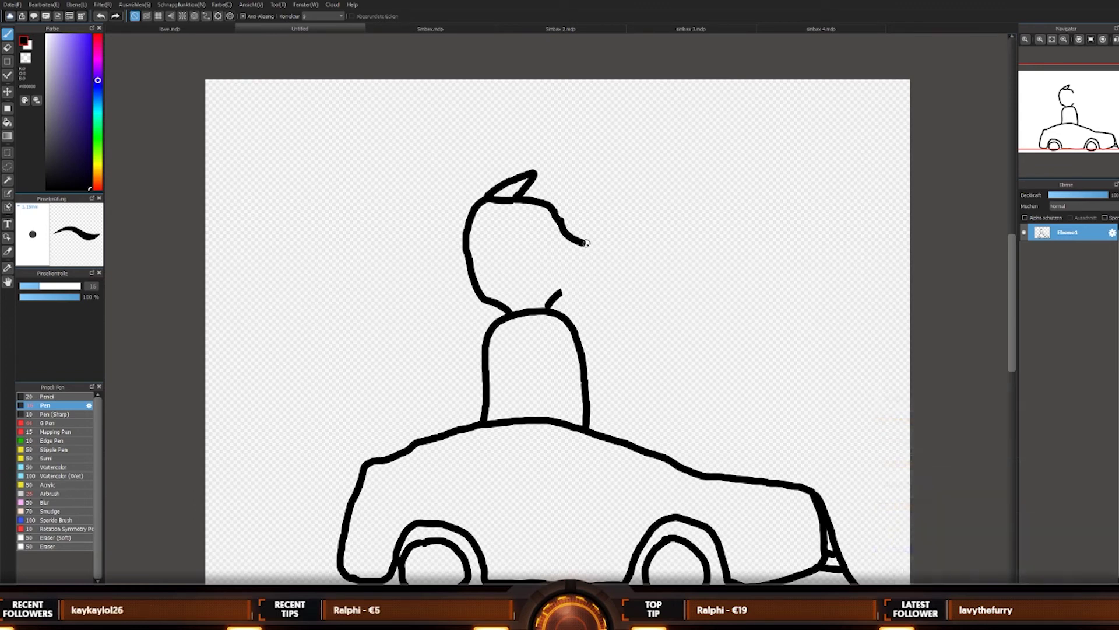
key("ctrl+z")
left_click_drag(560, 222, 573, 245)
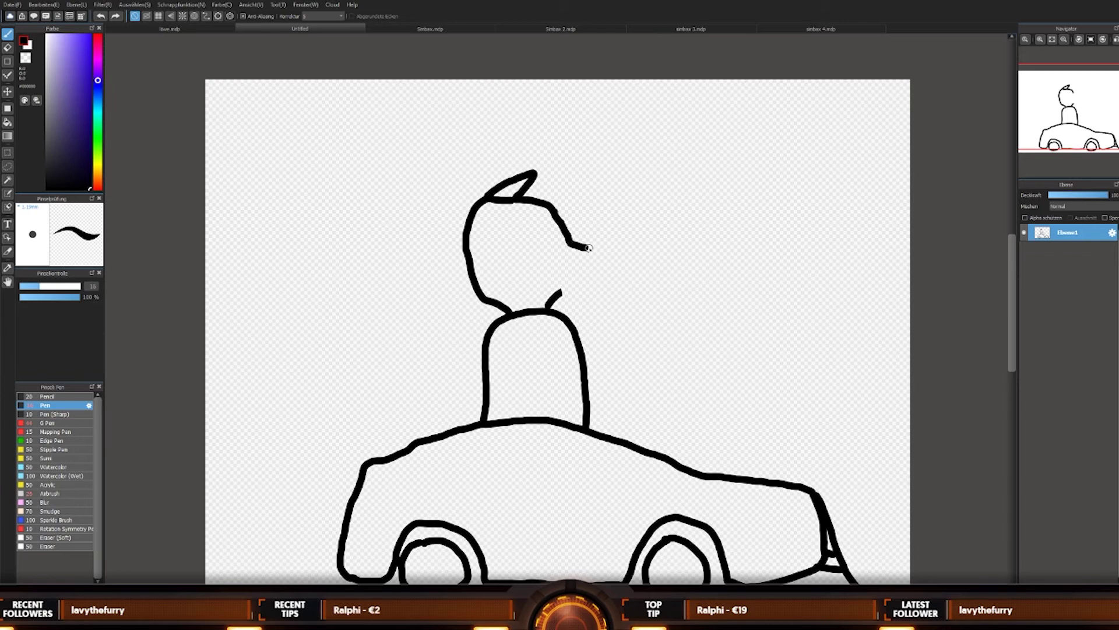
mouse_move(604, 250)
left_mouse_down()
mouse_move(633, 245)
mouse_move(621, 292)
mouse_move(548, 306)
left_mouse_up()
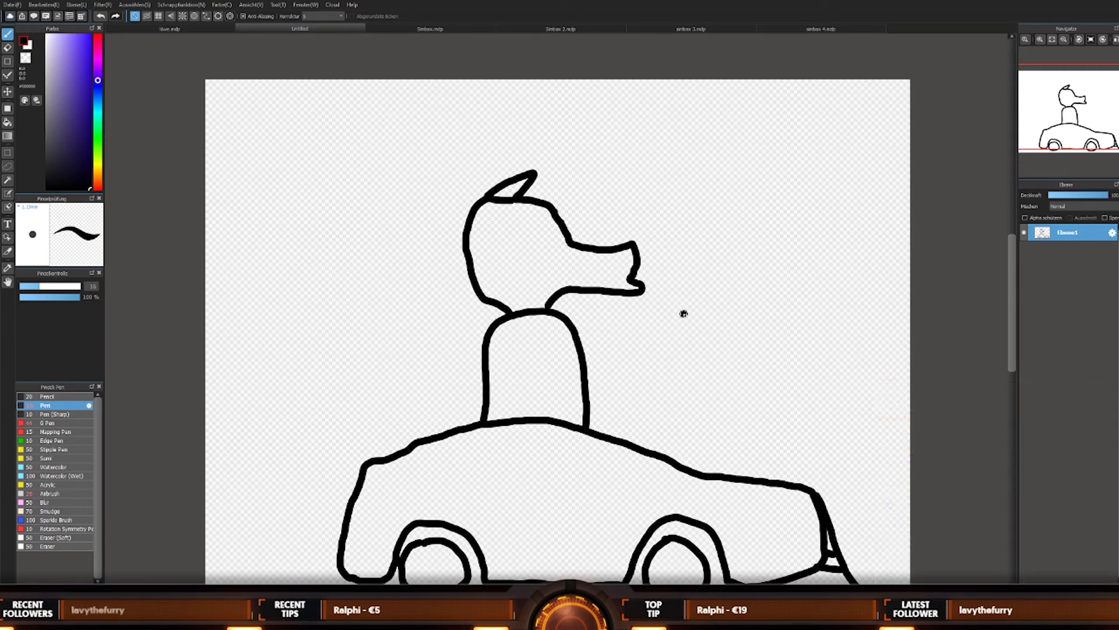
key("ctrl+z")
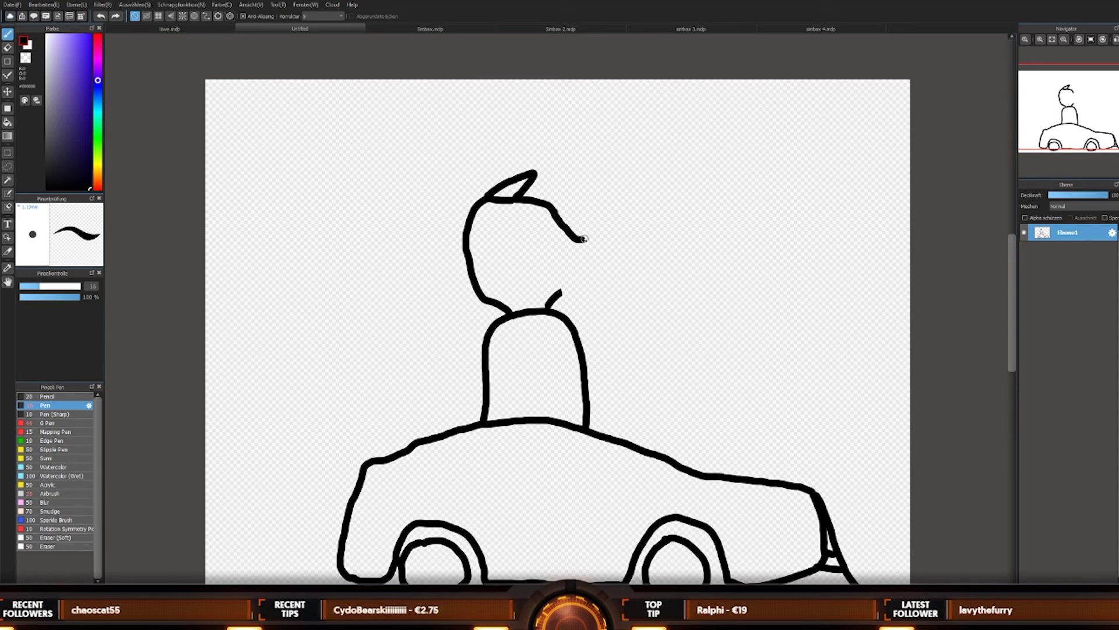
mouse_move(590, 237)
left_mouse_down()
mouse_move(629, 230)
mouse_move(621, 257)
mouse_move(558, 296)
left_mouse_up()
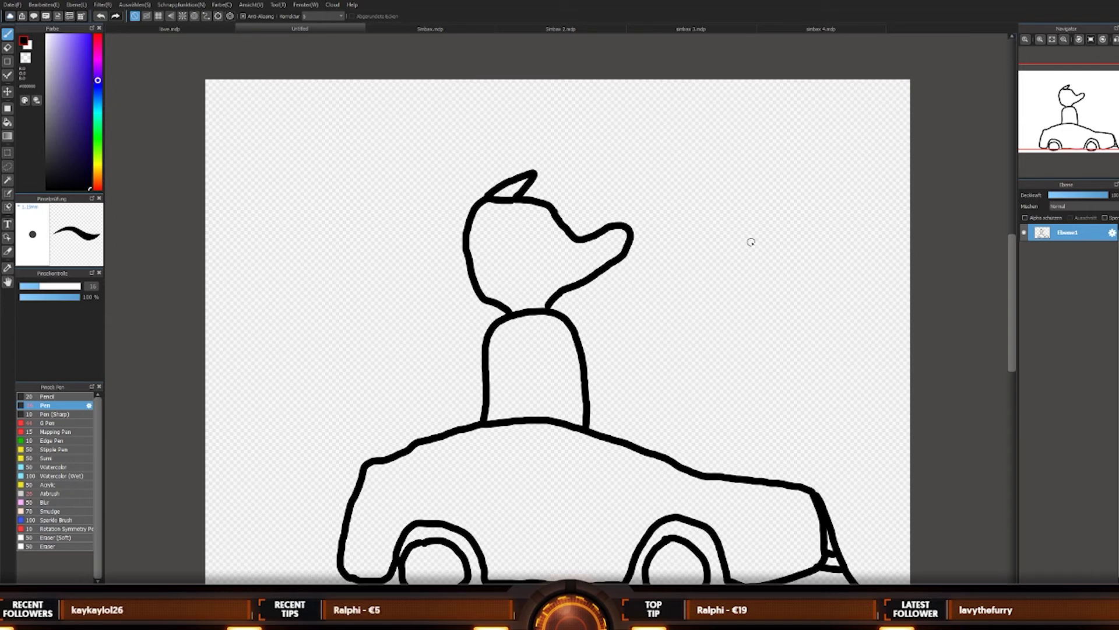
key("ctrl+z")
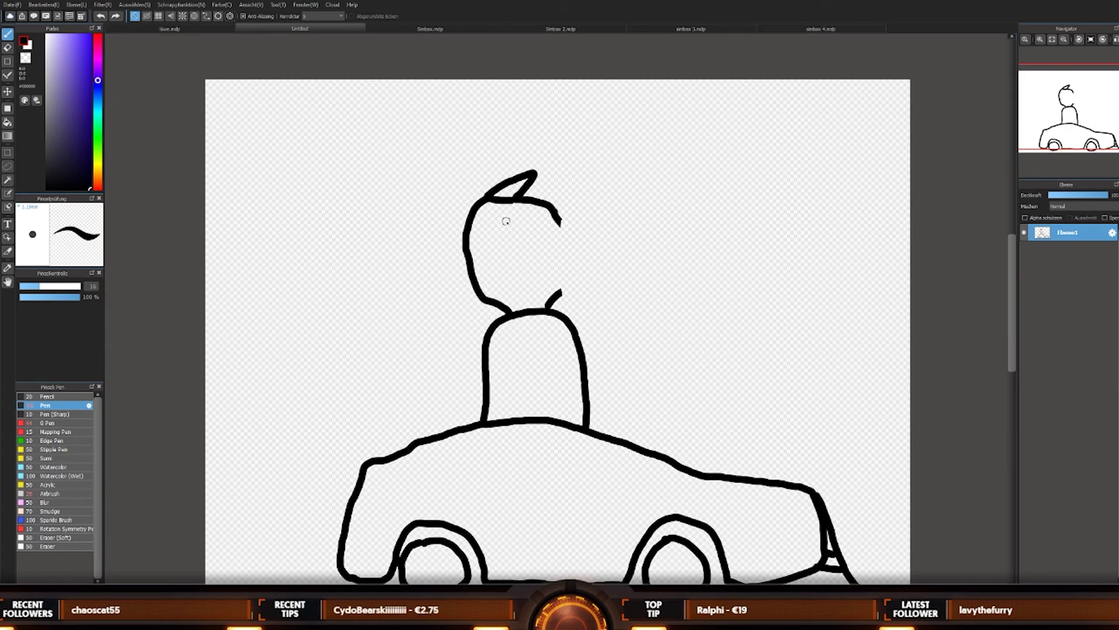
left_click(307, 295, "shift")
key("x")
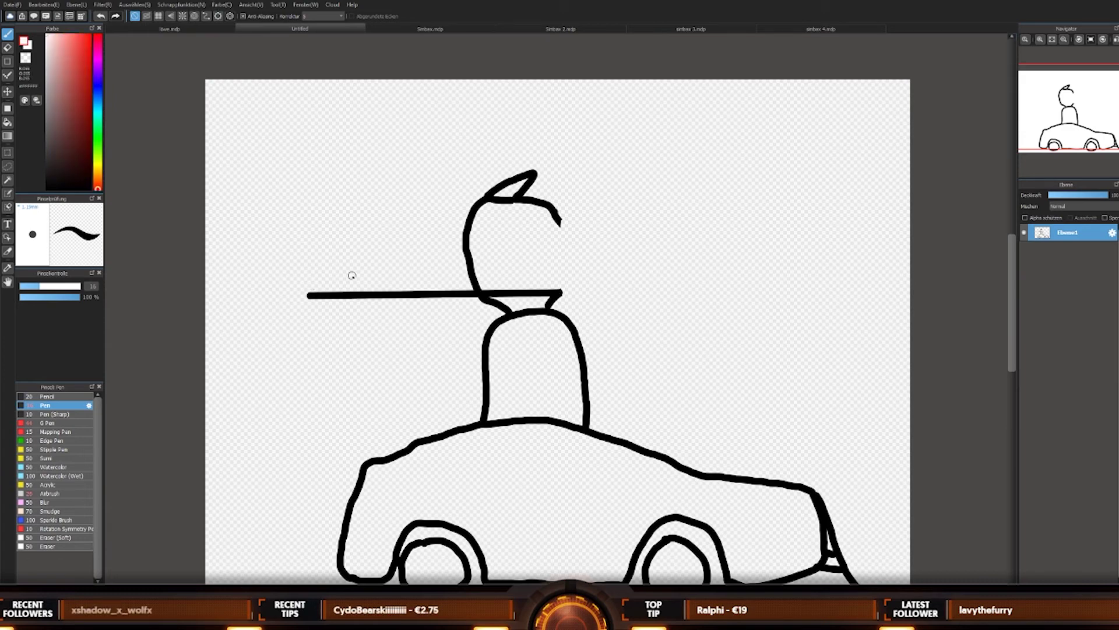
key("ctrl+z")
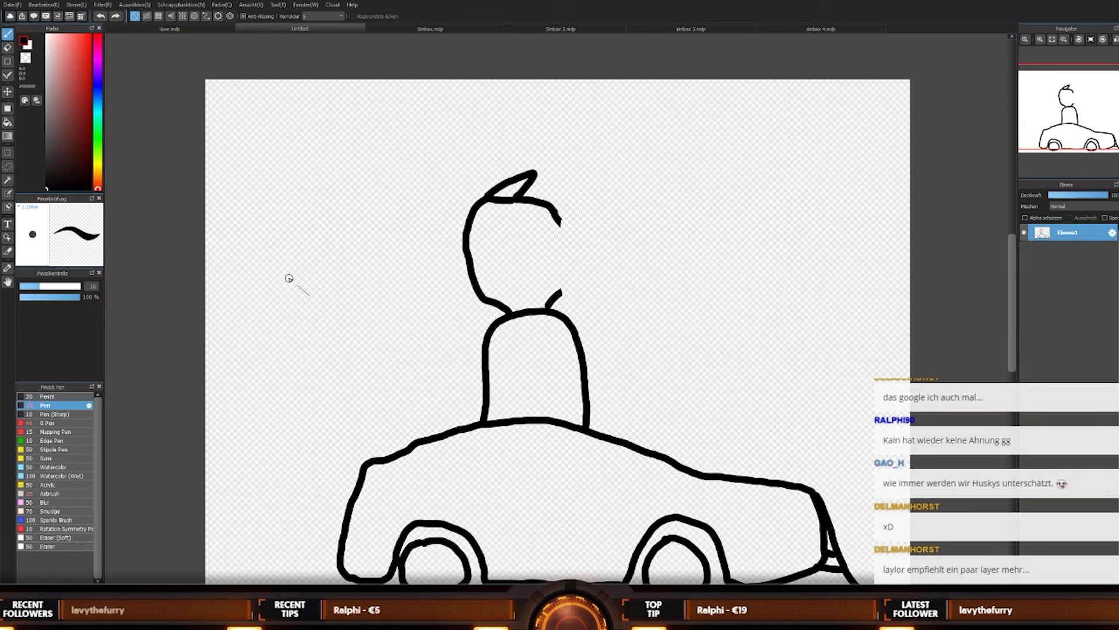
Step: Enlarge the pen tip well beyond the outline thickness
key("bracketright")
key("bracketright")
key("bracketright")
key("bracketright")
key("bracketright")
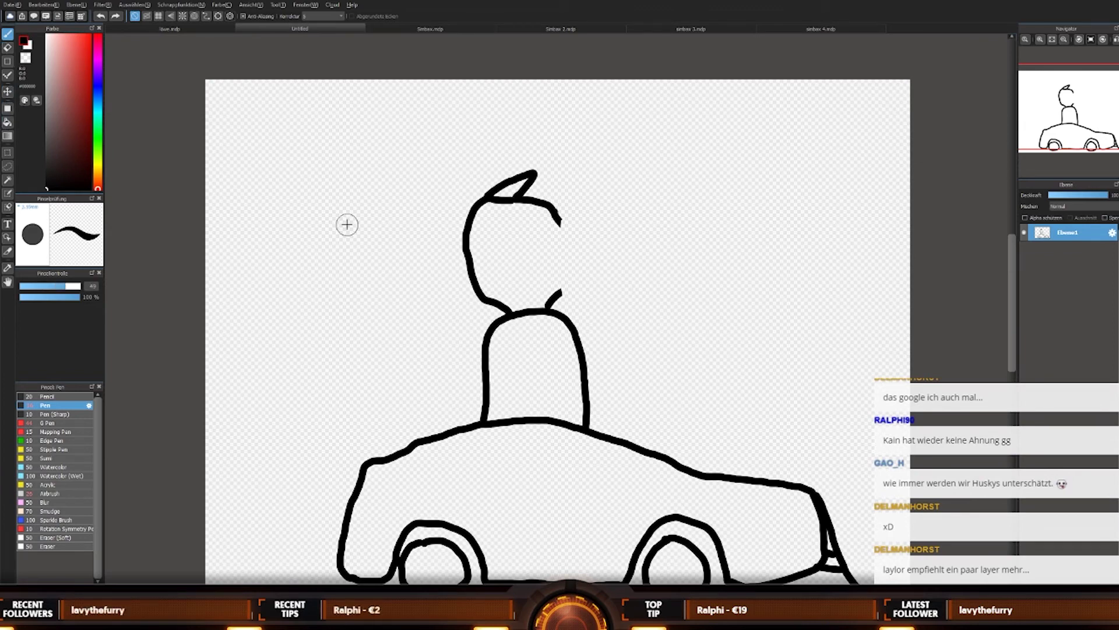
Step: Switch to the eraser and enlarge its tip for broad erasing strokes
left_click(8, 48)
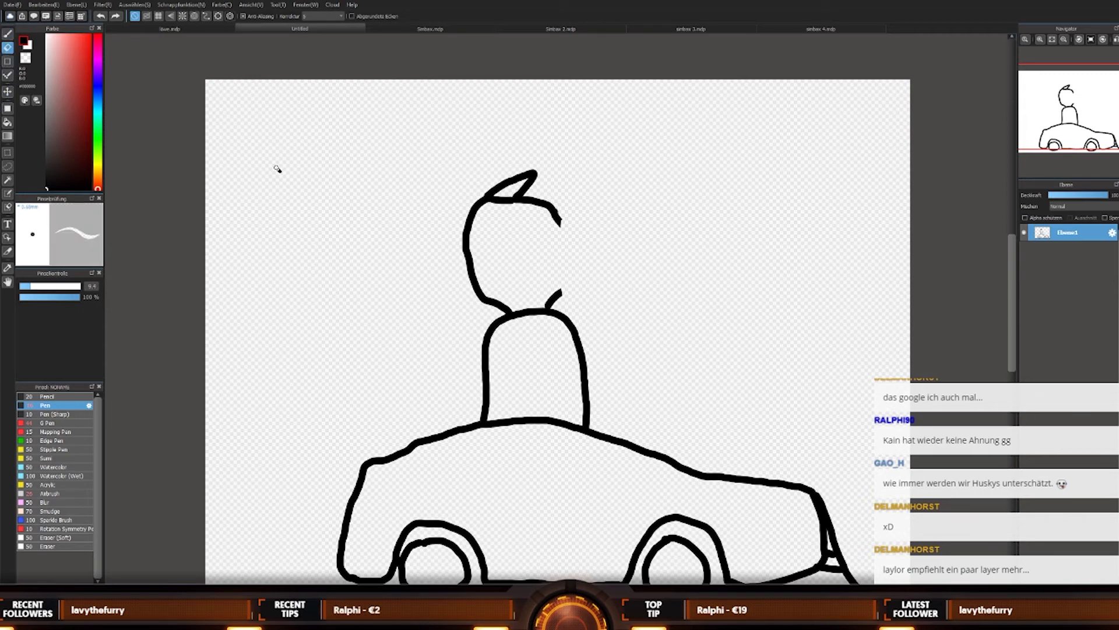
key("bracketright")
key("bracketright")
key("bracketright")
key("bracketright")
key("bracketright")
key("bracketright")
Step: Try to erase the head with broad strokes that also cut into the torso's top, and undo the erasing
mouse_move(554, 303)
left_mouse_down()
mouse_move(450, 232)
mouse_move(543, 158)
mouse_move(487, 142)
mouse_move(543, 229)
mouse_move(542, 256)
mouse_move(518, 260)
left_mouse_up()
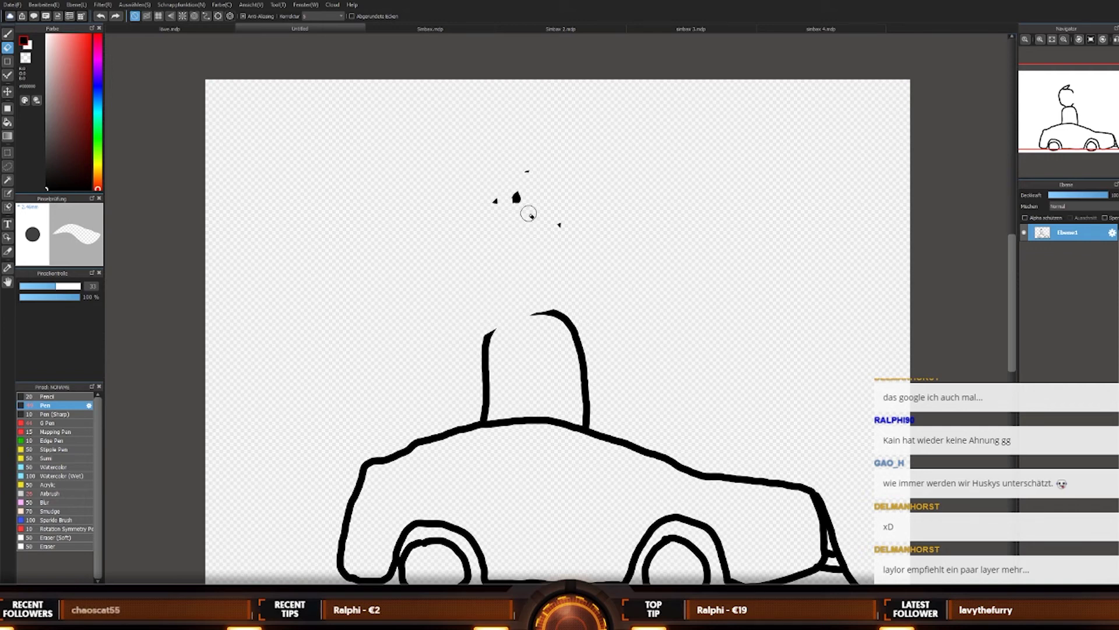
mouse_move(528, 211)
left_mouse_down()
mouse_move(480, 184)
mouse_move(562, 157)
mouse_move(568, 175)
mouse_move(440, 219)
left_mouse_up()
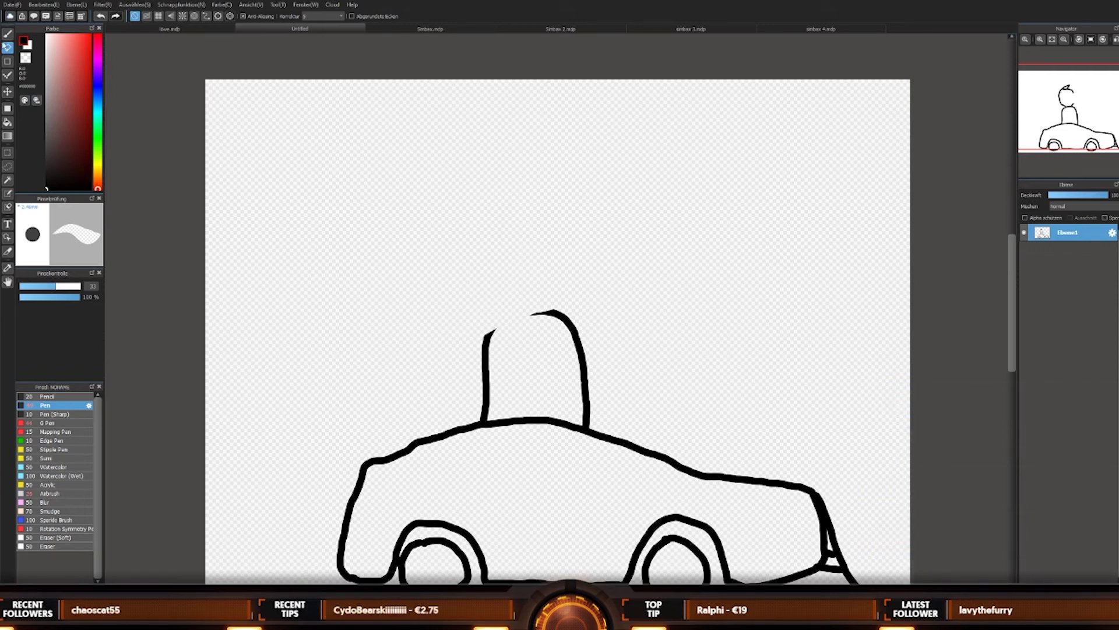
left_click(8, 33)
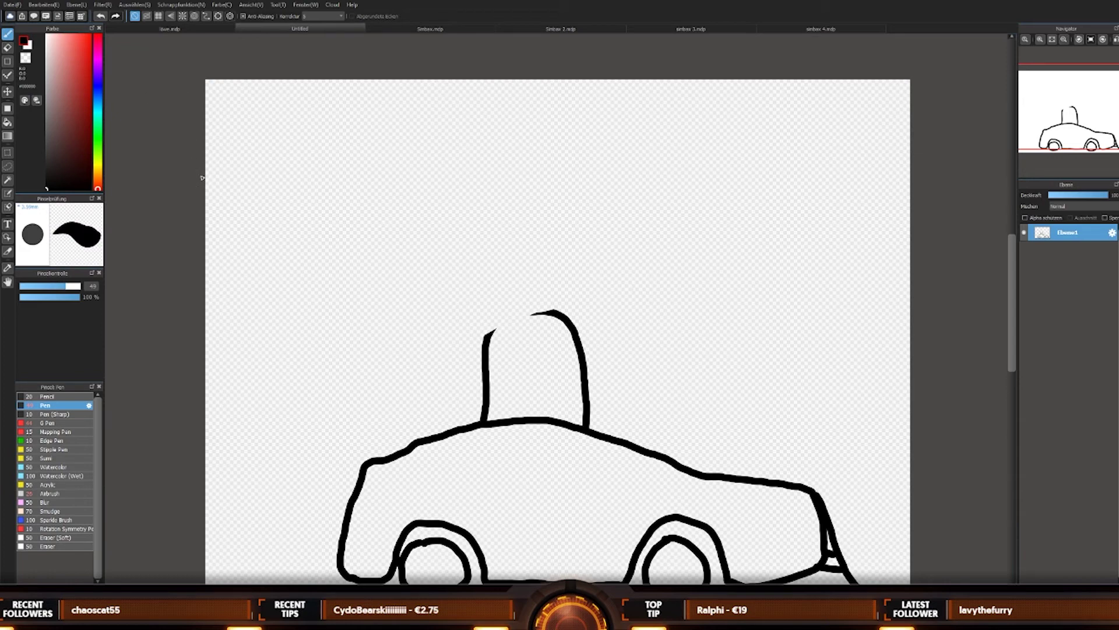
key("ctrl+z")
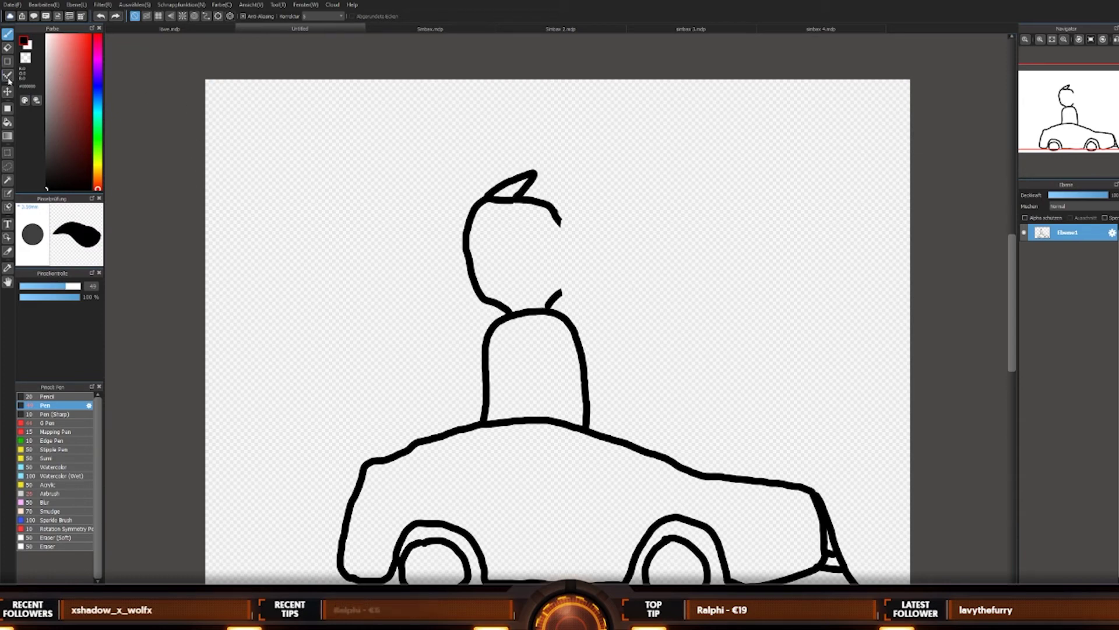
Step: Erase the whole head and ear, keeping the round-topped torso outline intact
left_click(8, 47)
mouse_move(533, 178)
left_mouse_down()
mouse_move(444, 245)
mouse_move(465, 242)
mouse_move(417, 242)
mouse_move(485, 219)
mouse_move(475, 292)
mouse_move(490, 305)
mouse_move(575, 292)
mouse_move(547, 300)
left_mouse_up()
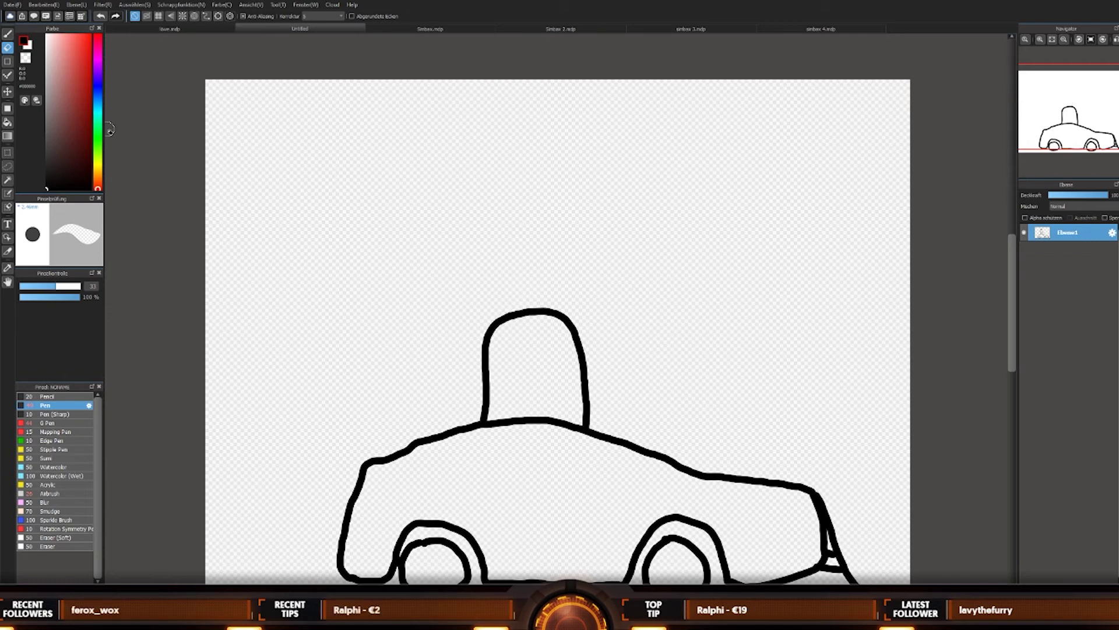
Step: Return to the pen and reduce its tip to 17 to match the existing outlines
key("b")
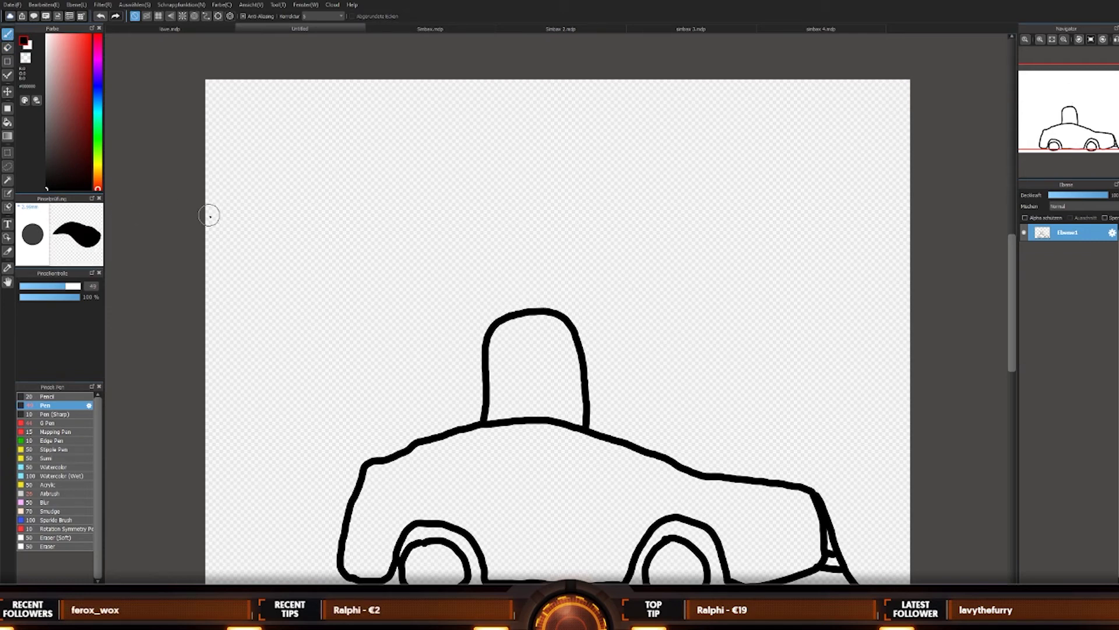
key("bracketleft")
key("bracketleft")
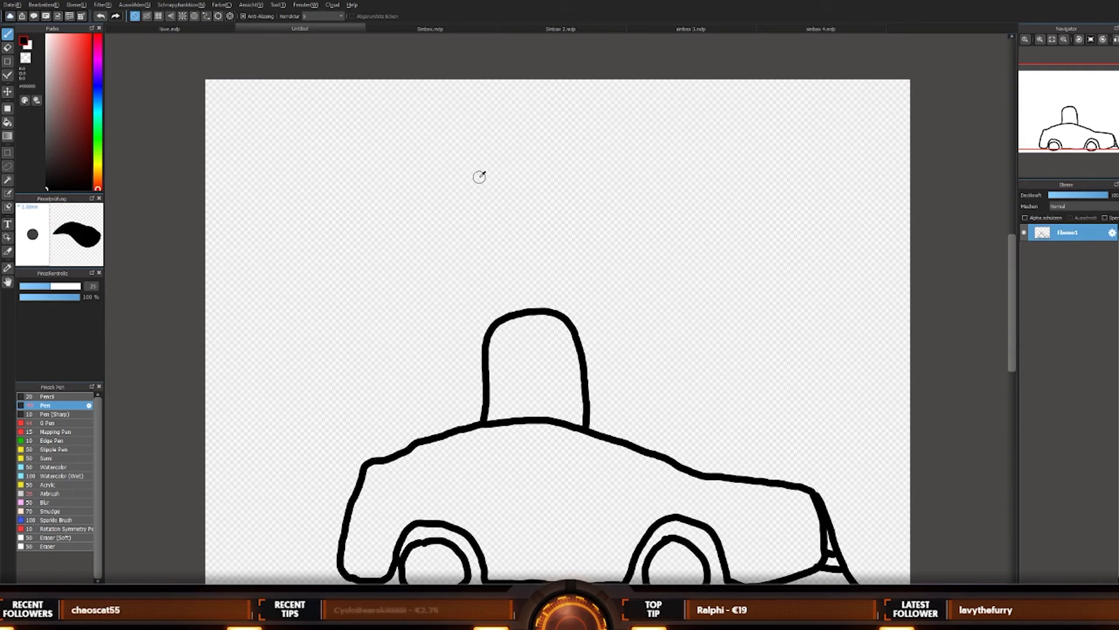
key("x")
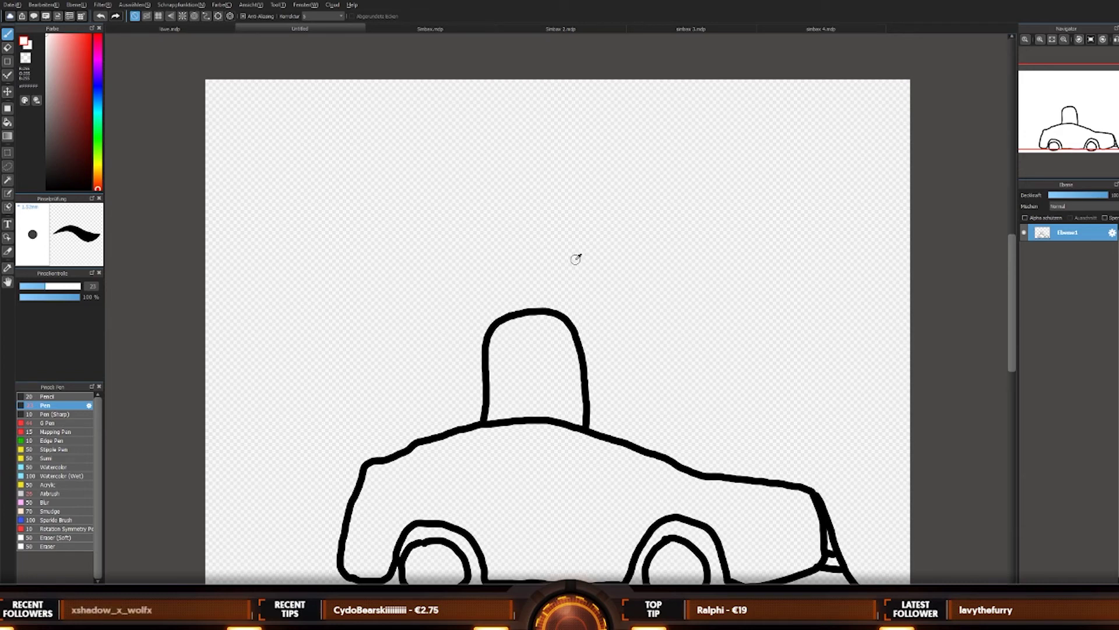
key("bracketleft")
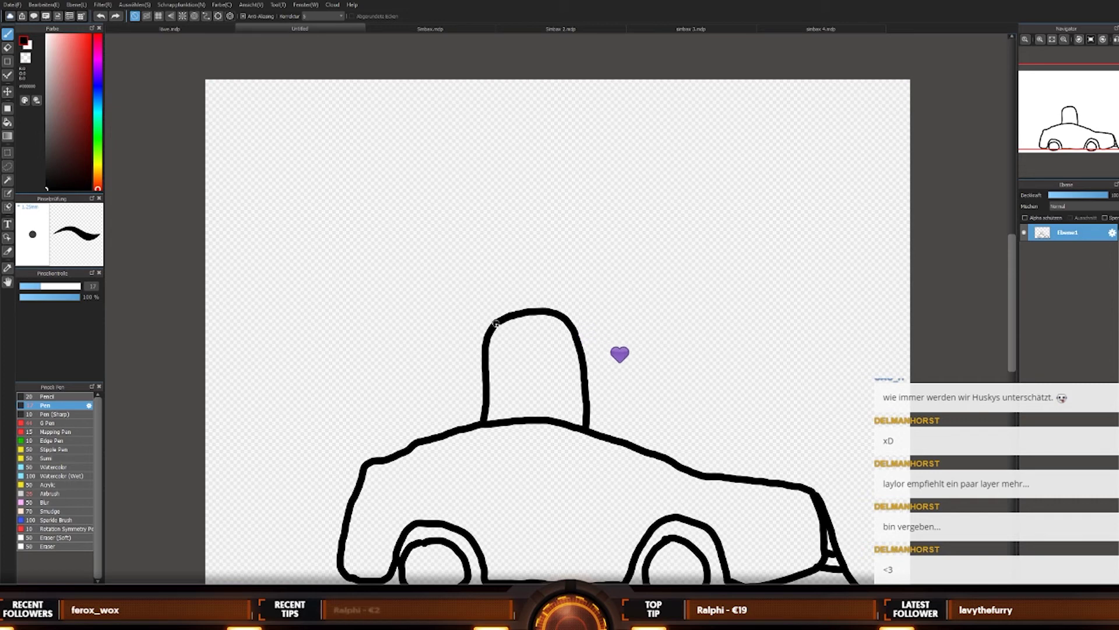
Step: Try twice to draw the back of a new, larger head curving up from the torso's top, undoing each stroke
mouse_move(496, 321)
left_mouse_down()
mouse_move(461, 314)
mouse_move(454, 299)
mouse_move(450, 269)
mouse_move(472, 225)
left_mouse_up()
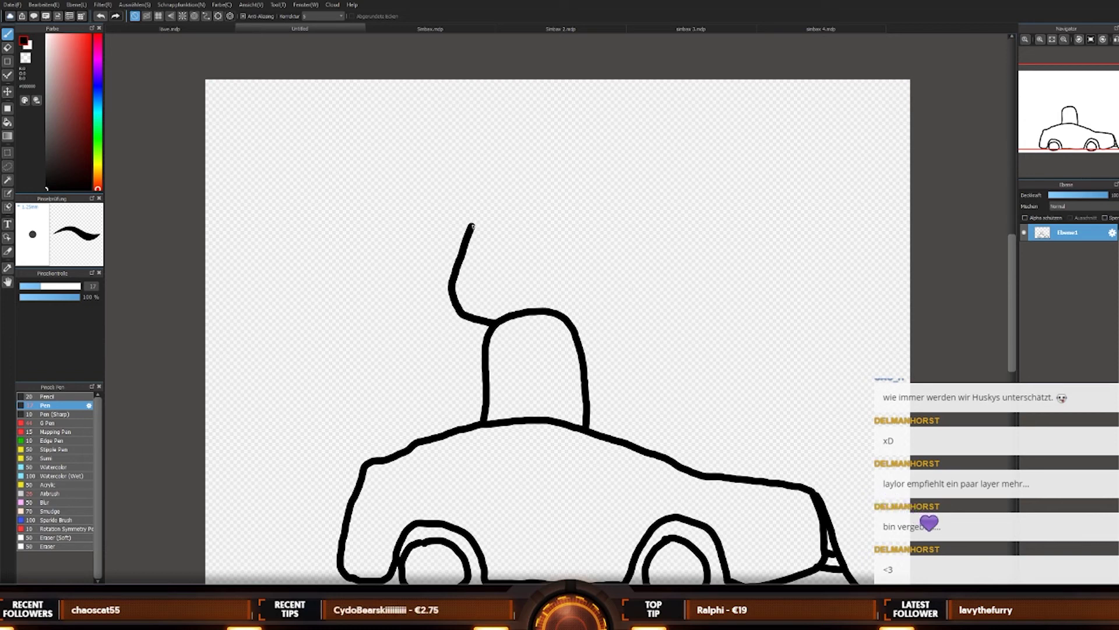
key("ctrl+z")
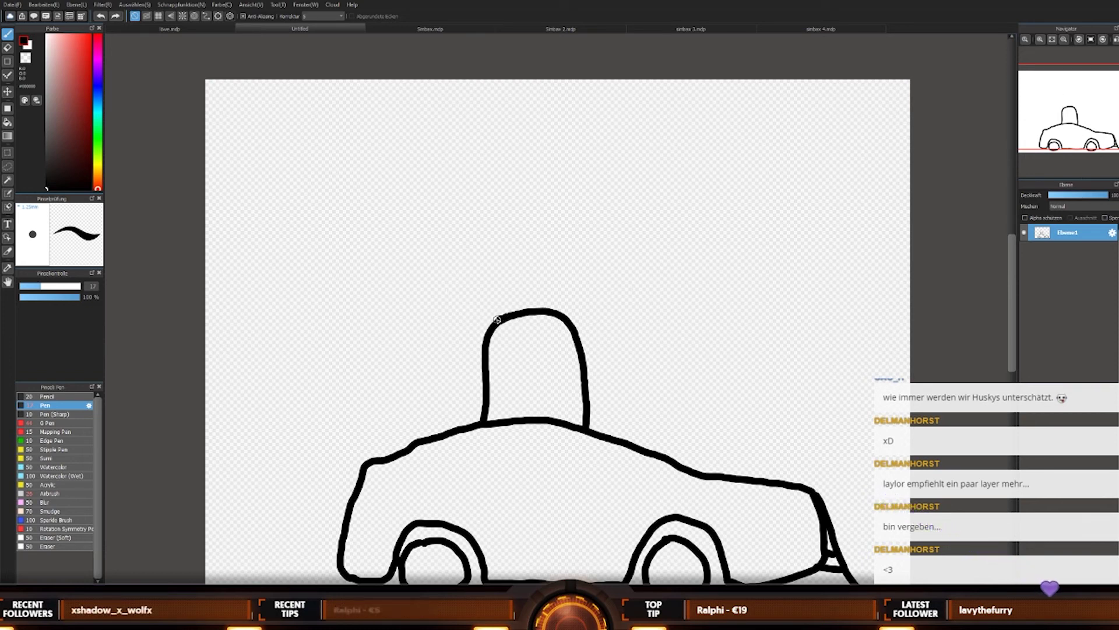
mouse_move(500, 317)
left_mouse_down()
mouse_move(455, 311)
mouse_move(440, 295)
mouse_move(457, 235)
left_mouse_up()
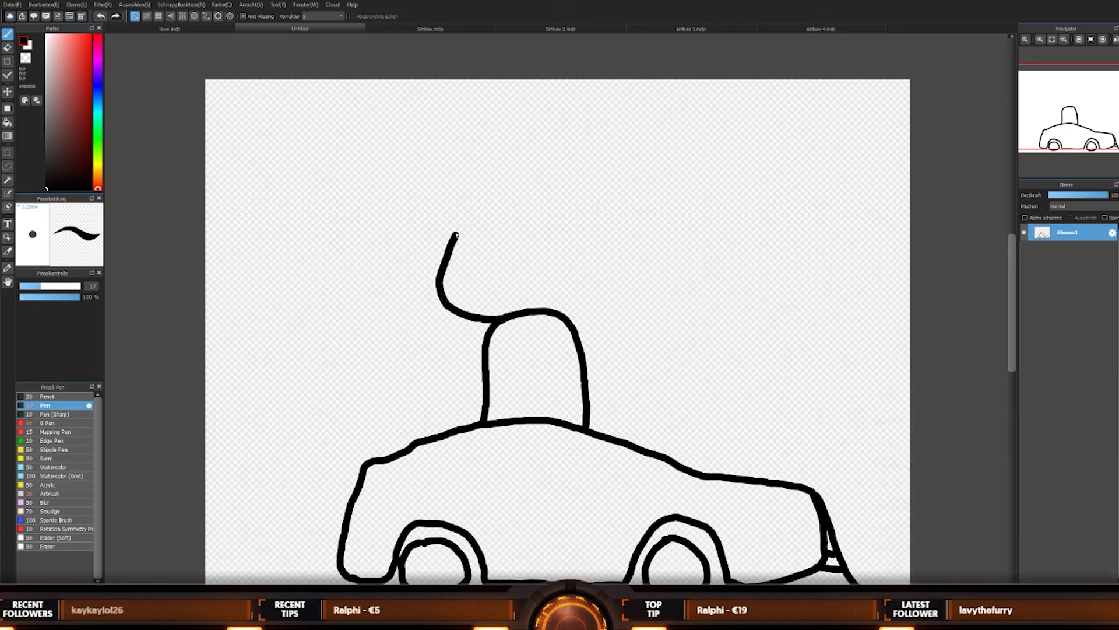
key("ctrl+z")
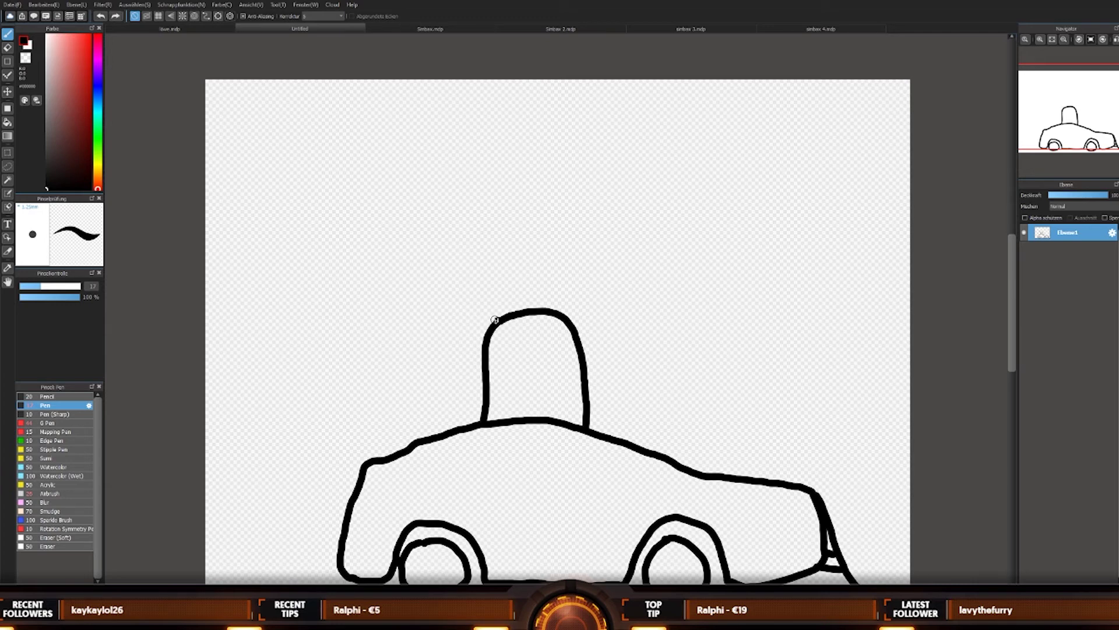
Step: Draw the back of the new head as one curve rising from the torso's upper edge, undoing a first try
left_click_drag(479, 314, 470, 259)
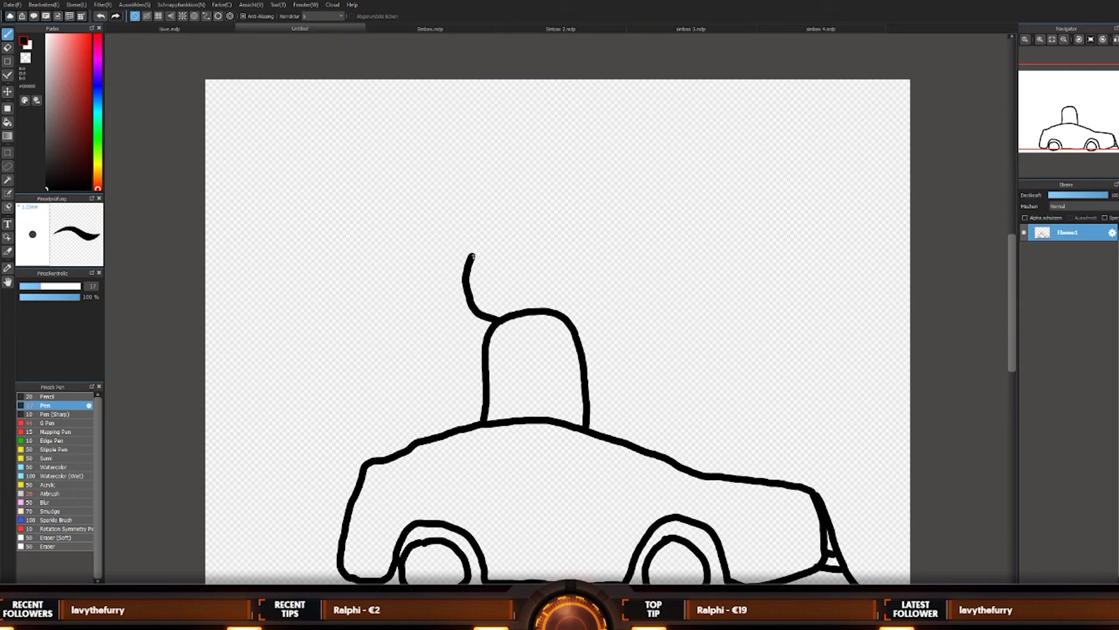
key("ctrl+z")
mouse_move(495, 321)
left_mouse_down()
mouse_move(463, 307)
mouse_move(458, 286)
left_mouse_up()
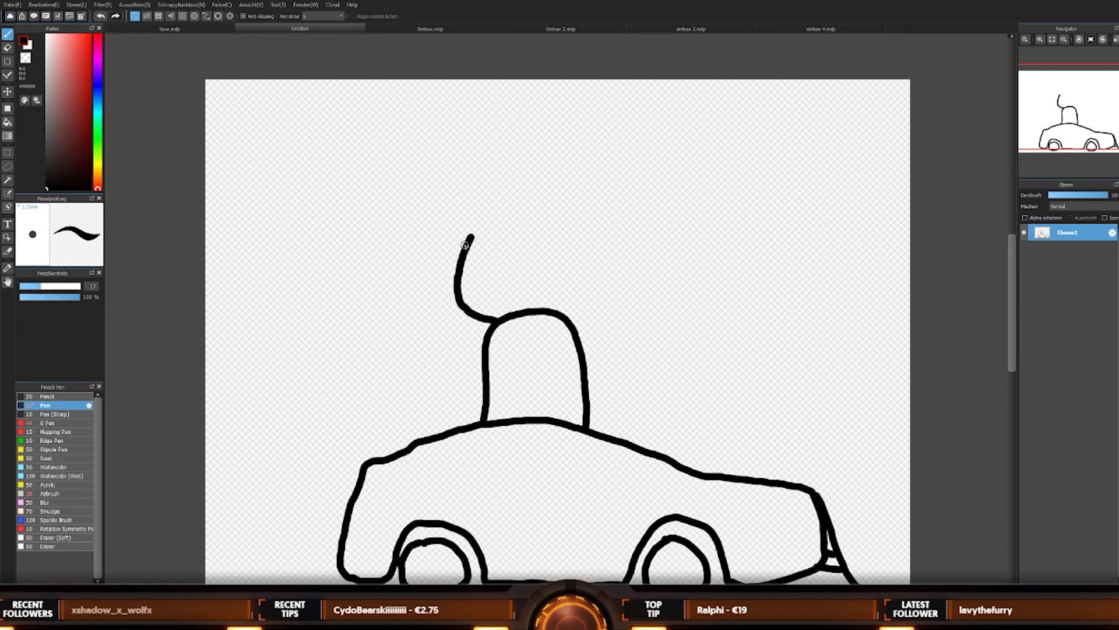
Step: Draw a large slanted ear at the back of the head, with an inner oval and a short line at its base
left_click_drag(460, 242, 450, 225)
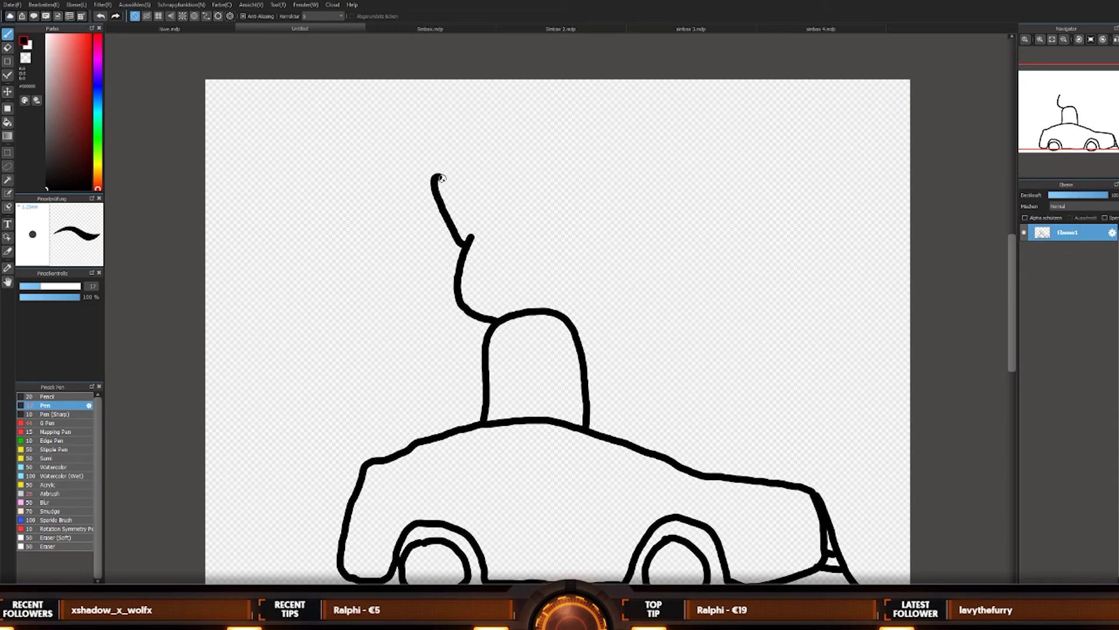
left_click_drag(460, 198, 470, 237)
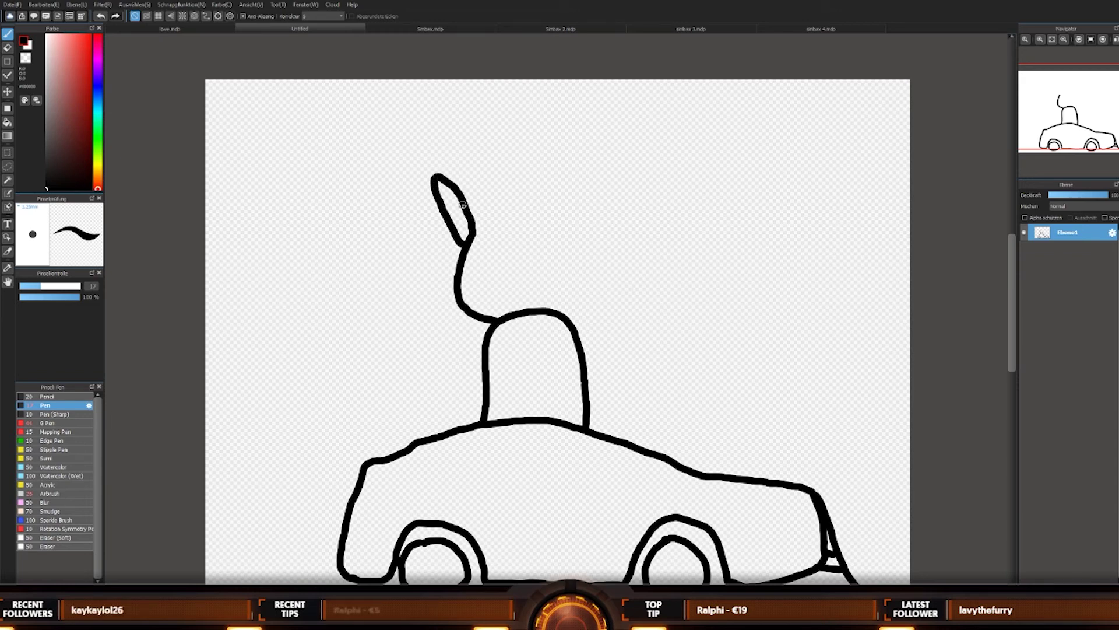
mouse_move(441, 174)
left_mouse_down()
mouse_move(476, 172)
mouse_move(495, 187)
left_mouse_up()
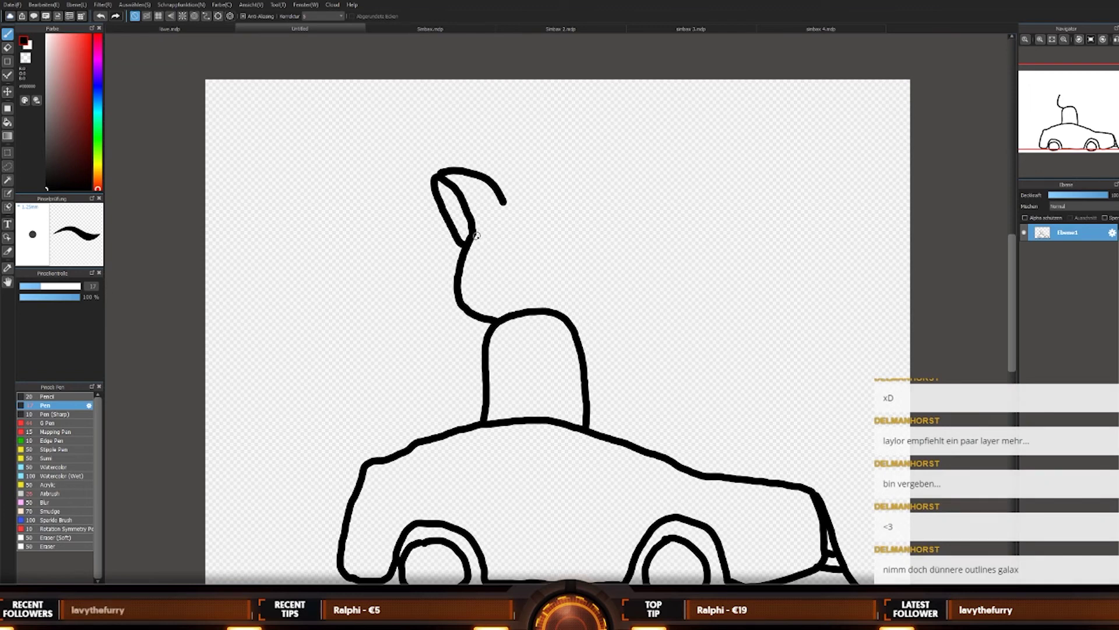
left_click_drag(474, 238, 480, 222)
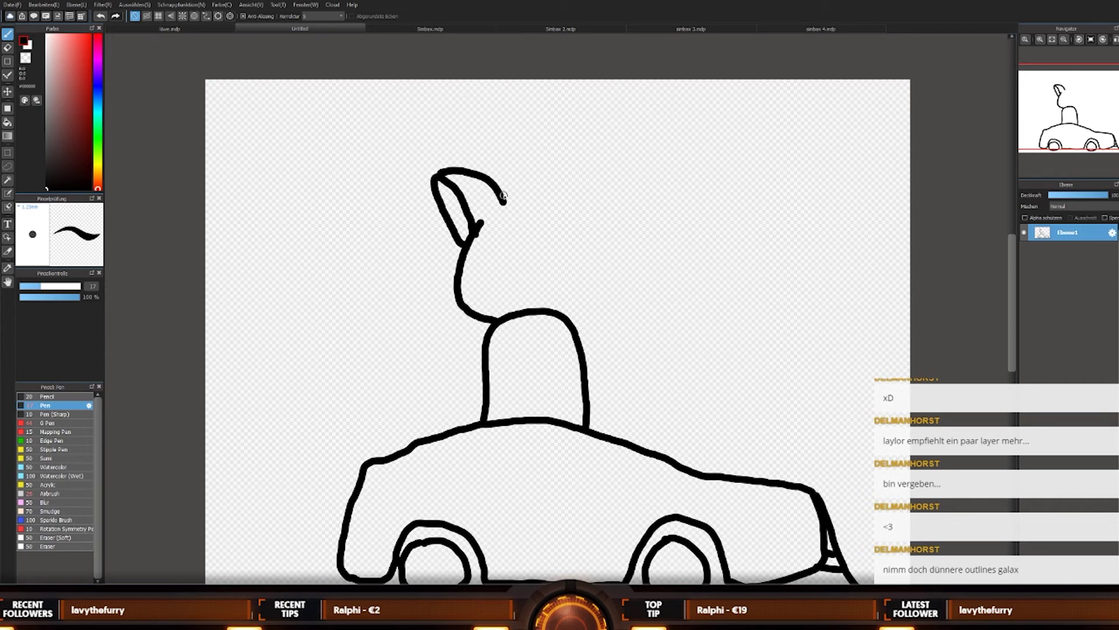
Step: Draw the top of the head forward from the large ear and add a small pointed second ear on it
left_click_drag(503, 200, 544, 187)
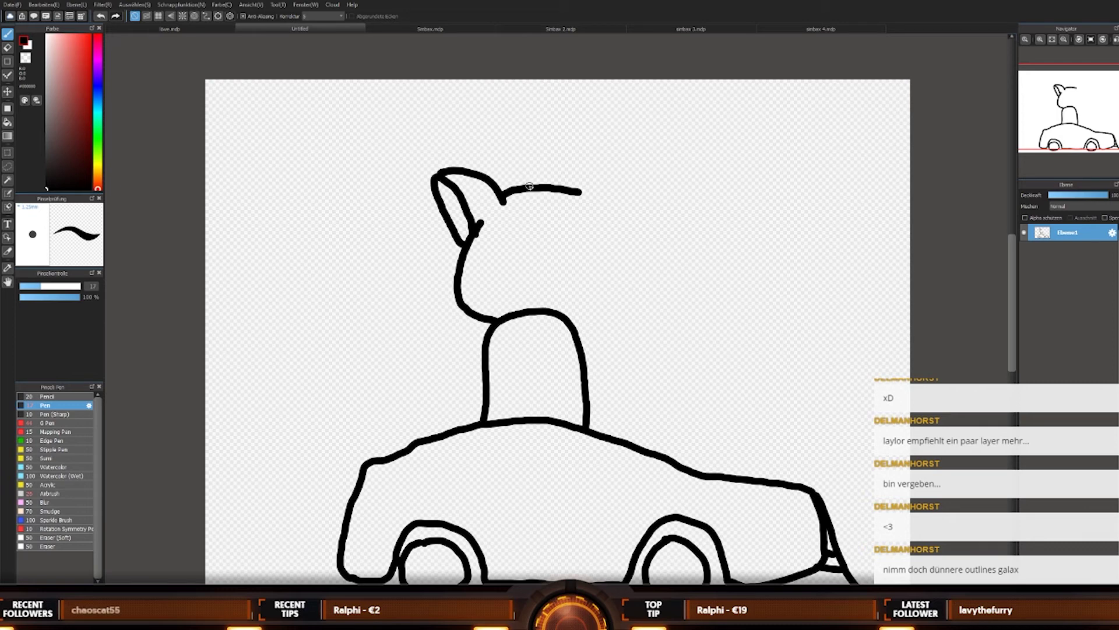
mouse_move(528, 187)
left_mouse_down()
mouse_move(547, 150)
mouse_move(557, 187)
left_mouse_up()
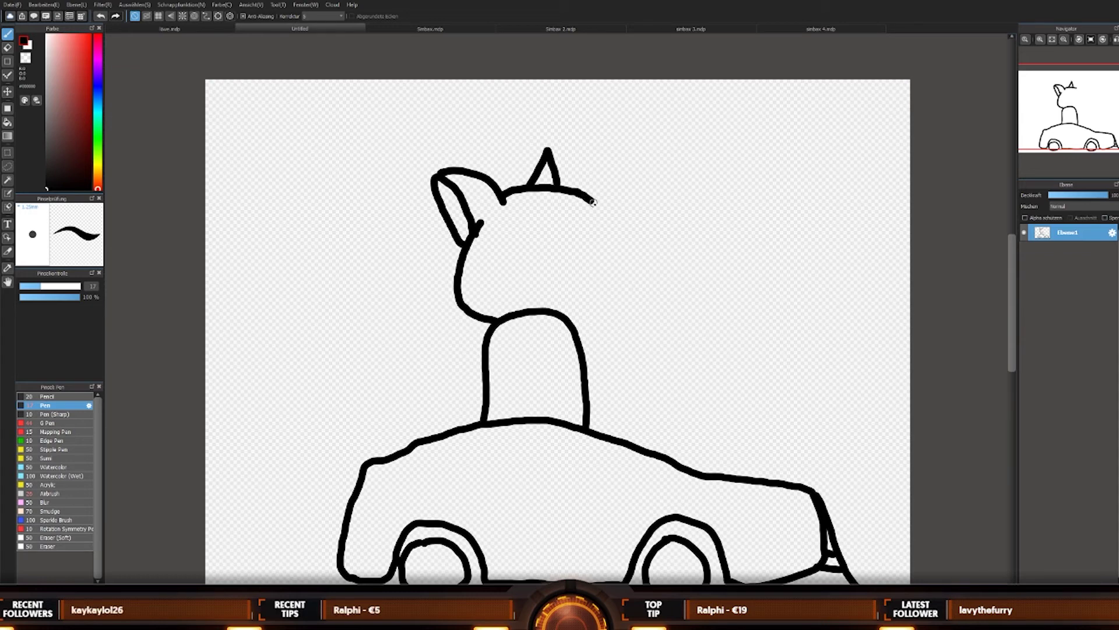
Step: Undo a trial forehead stroke, erase the head line's end beyond the small ear, and return to the pen
left_click_drag(597, 205, 624, 238)
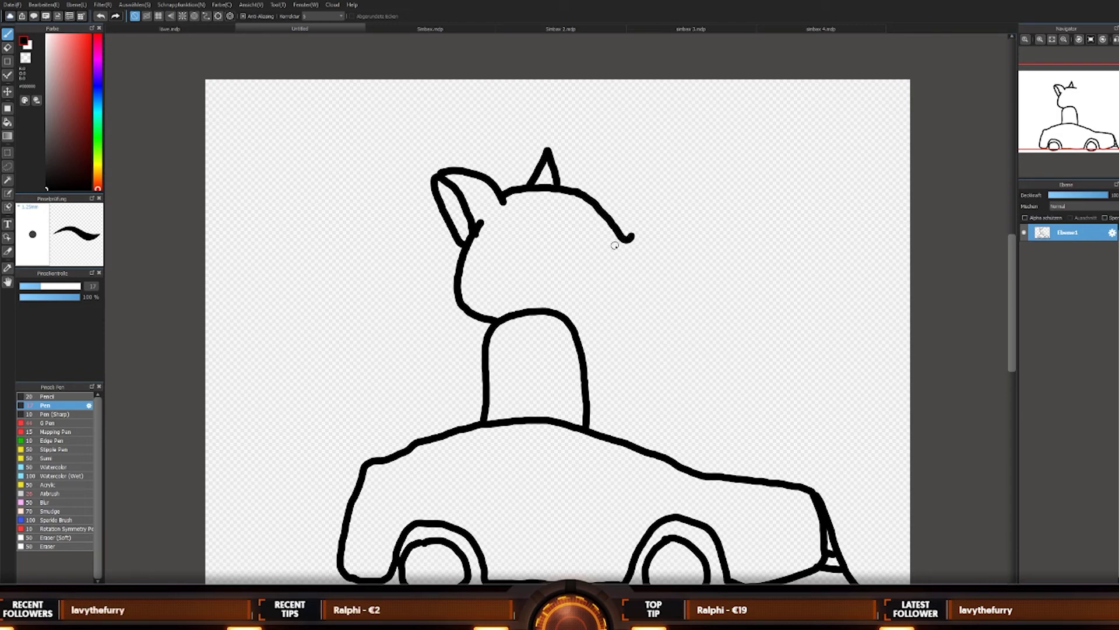
key("ctrl+z")
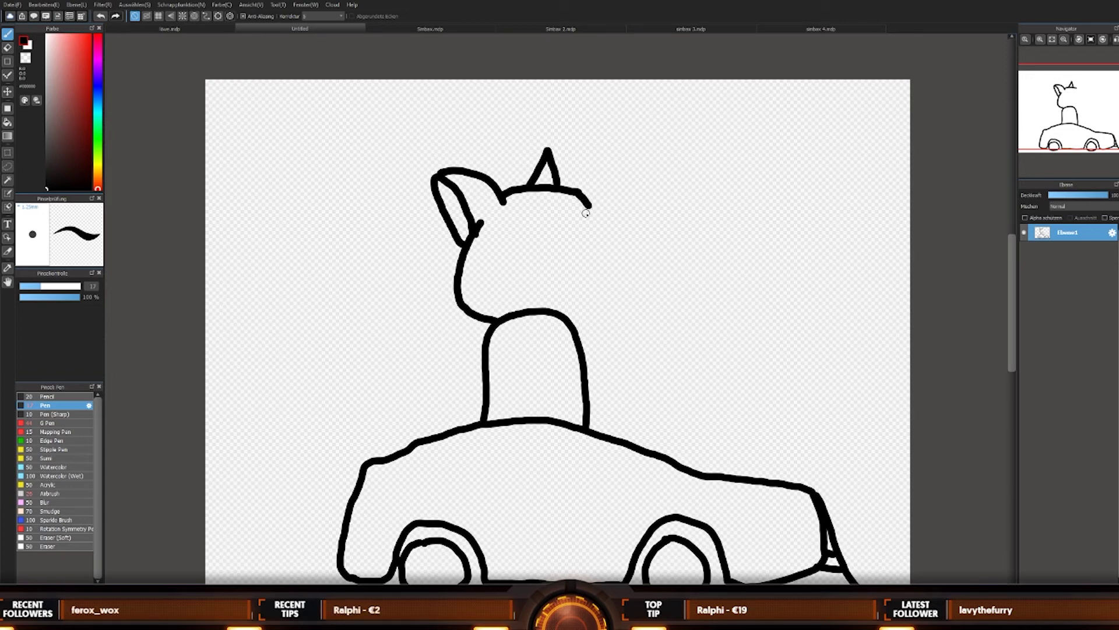
left_click(8, 48)
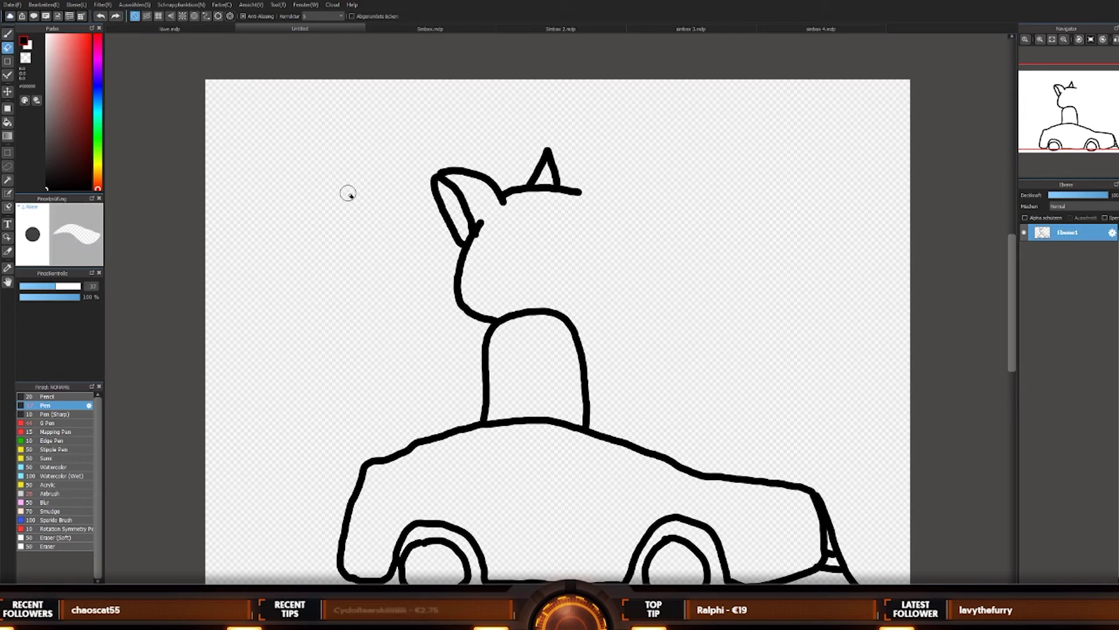
left_click_drag(558, 190, 577, 185)
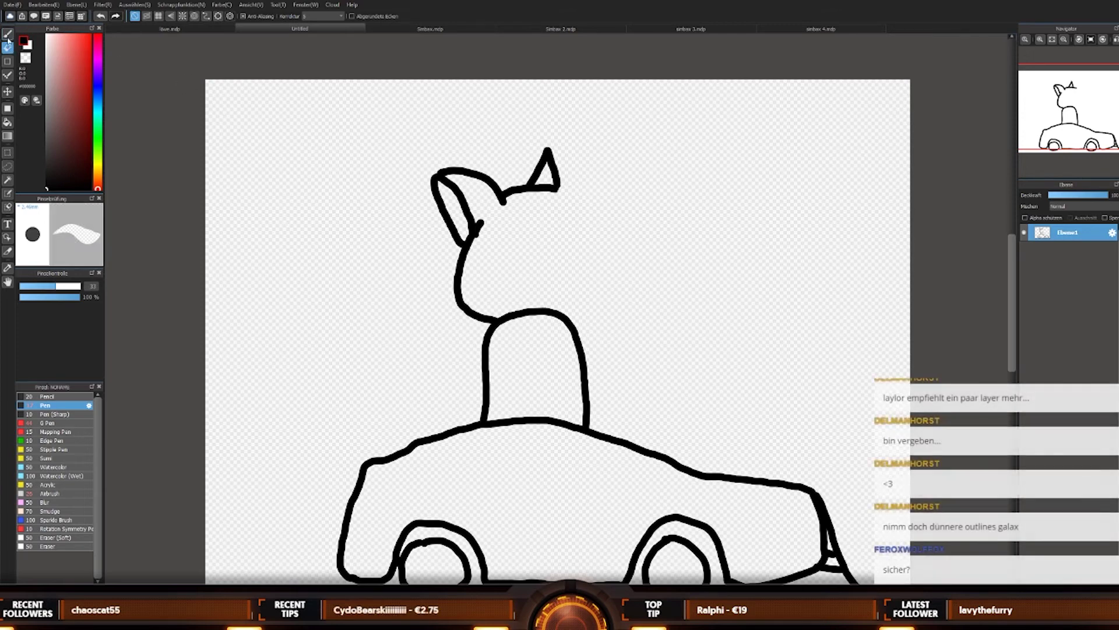
key("b")
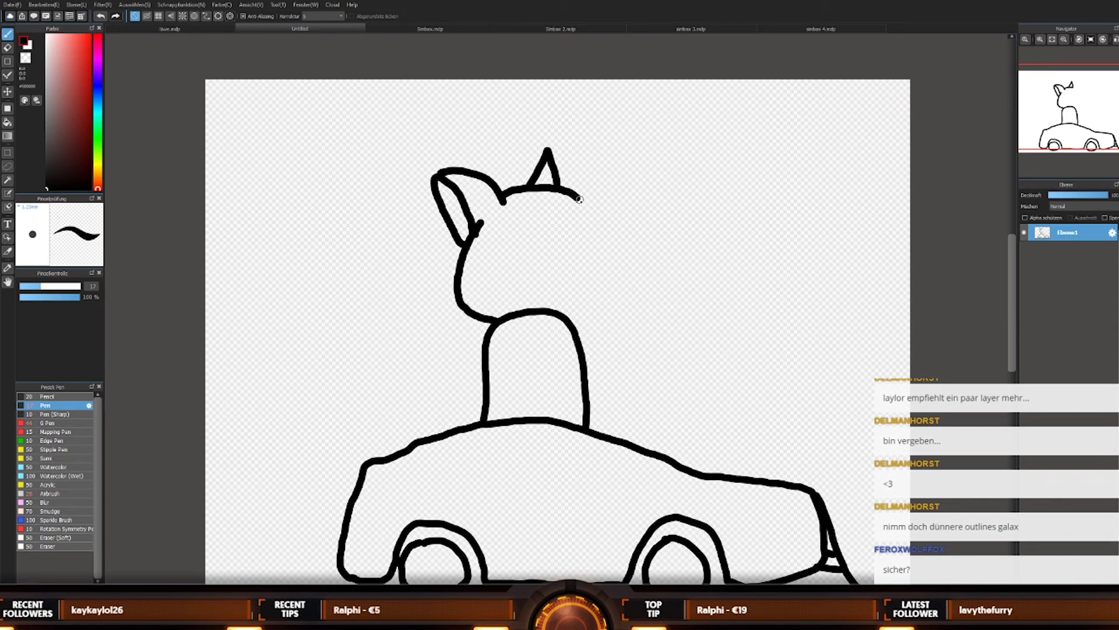
Step: Try to draw the forehead and an upturned snout forward from the small ear, undoing the strokes
left_click_drag(587, 210, 589, 213)
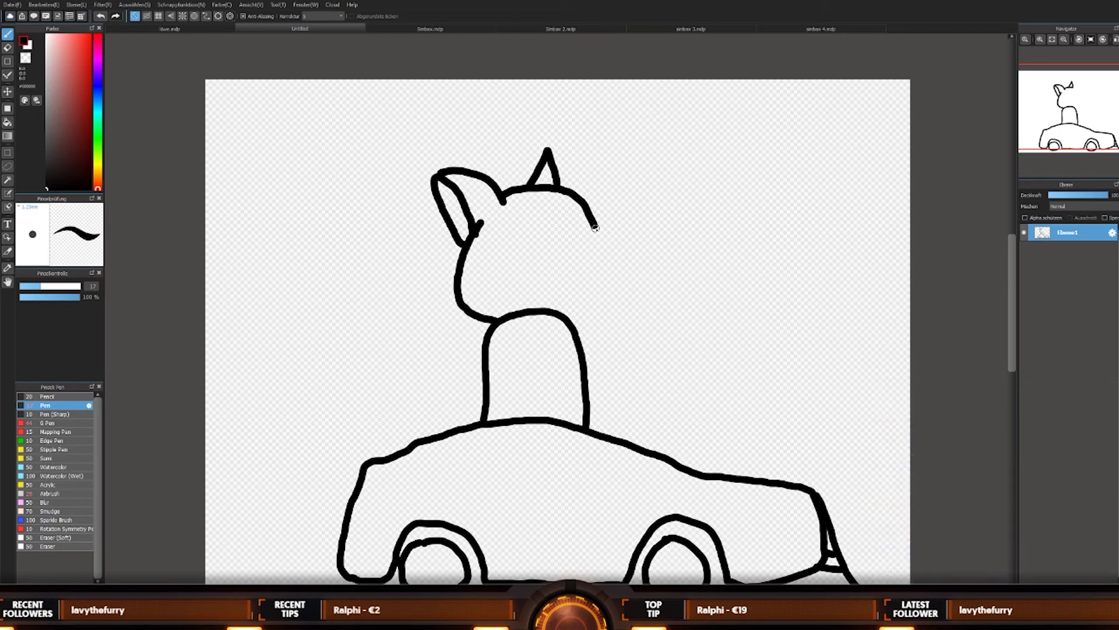
left_click_drag(595, 227, 621, 228)
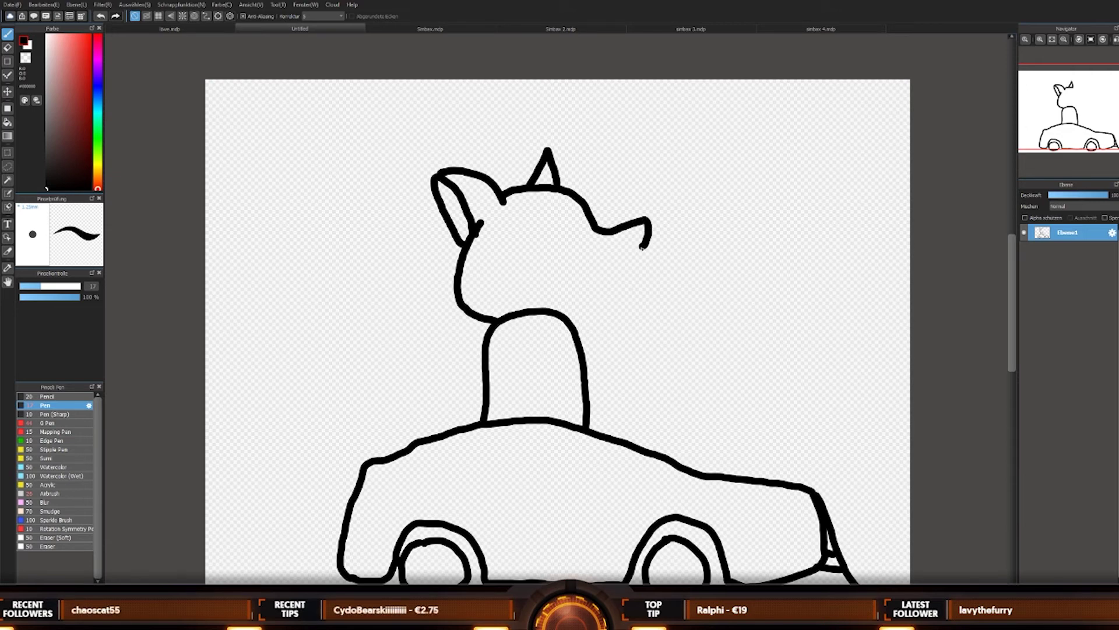
key("ctrl+z")
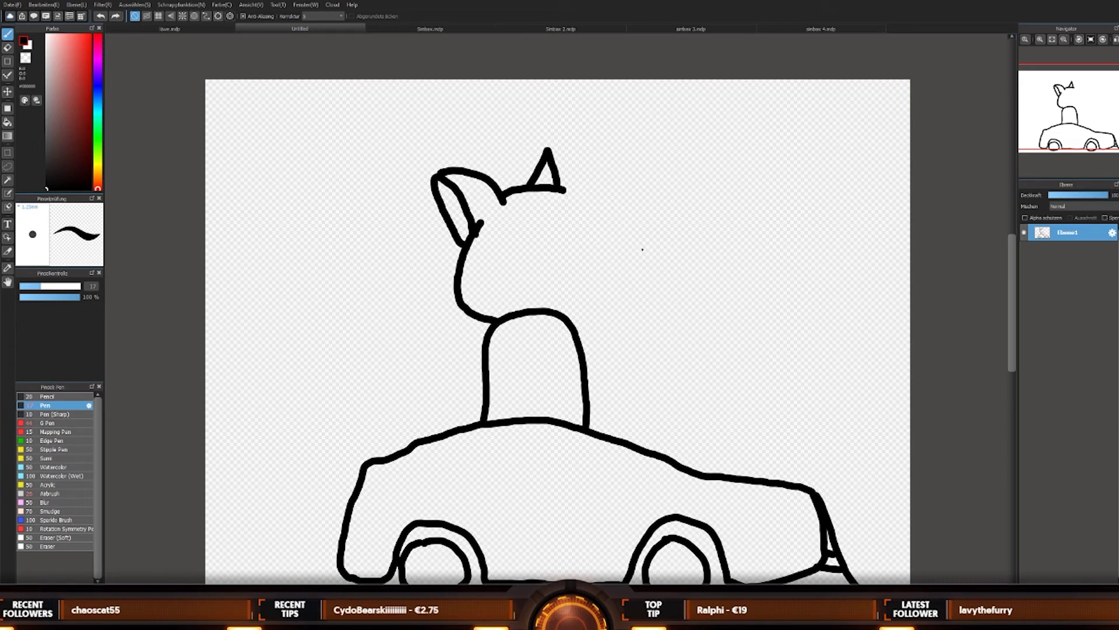
left_click_drag(563, 190, 572, 195)
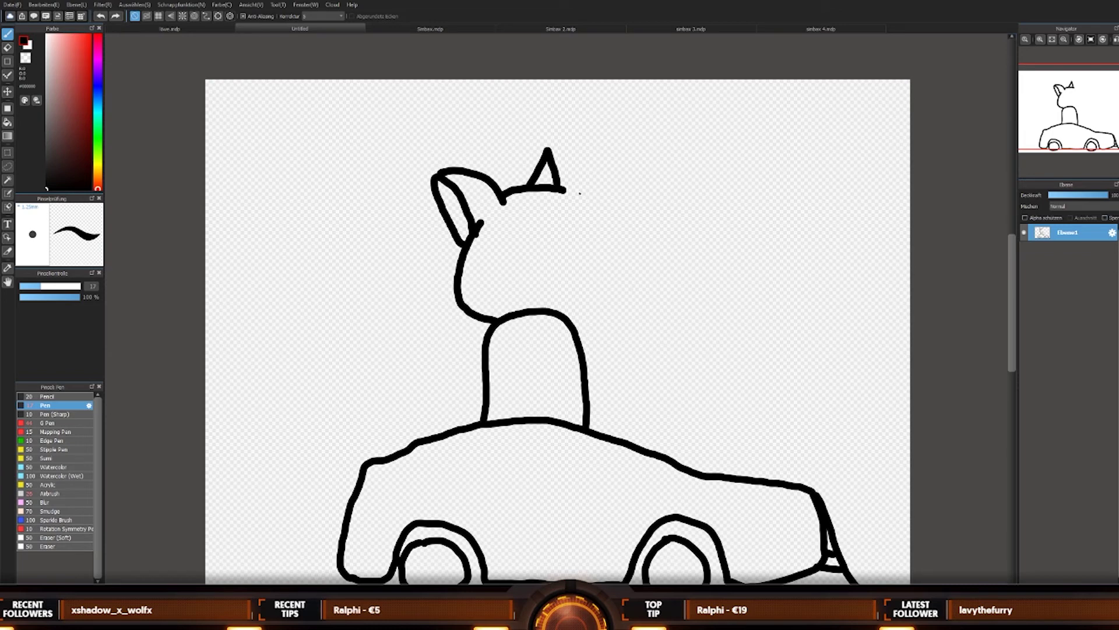
left_click_drag(583, 199, 582, 197)
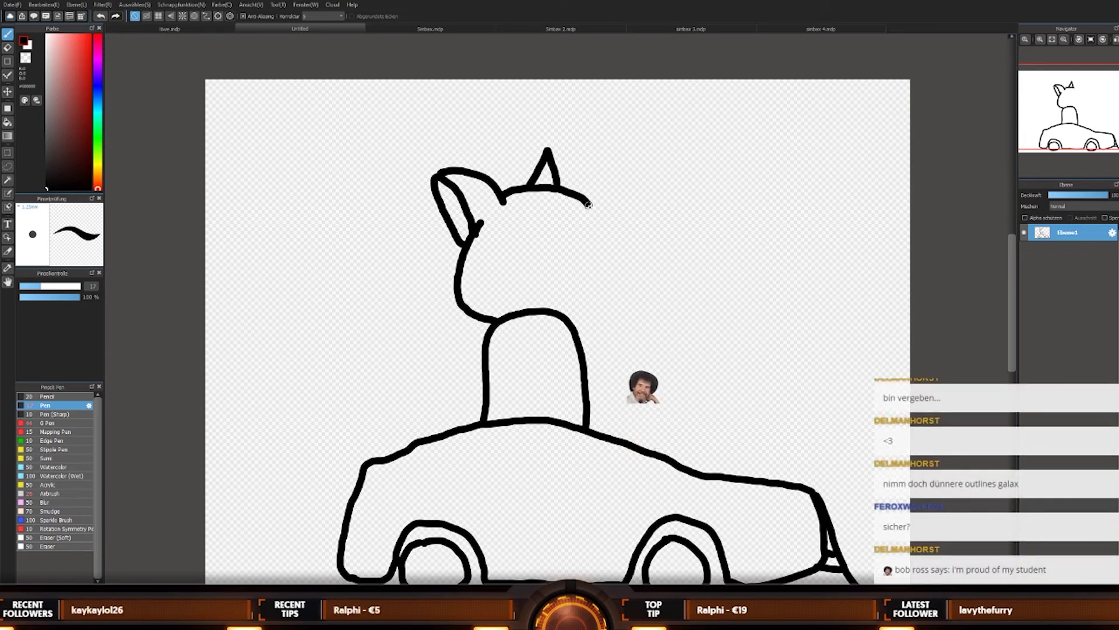
key("ctrl+z")
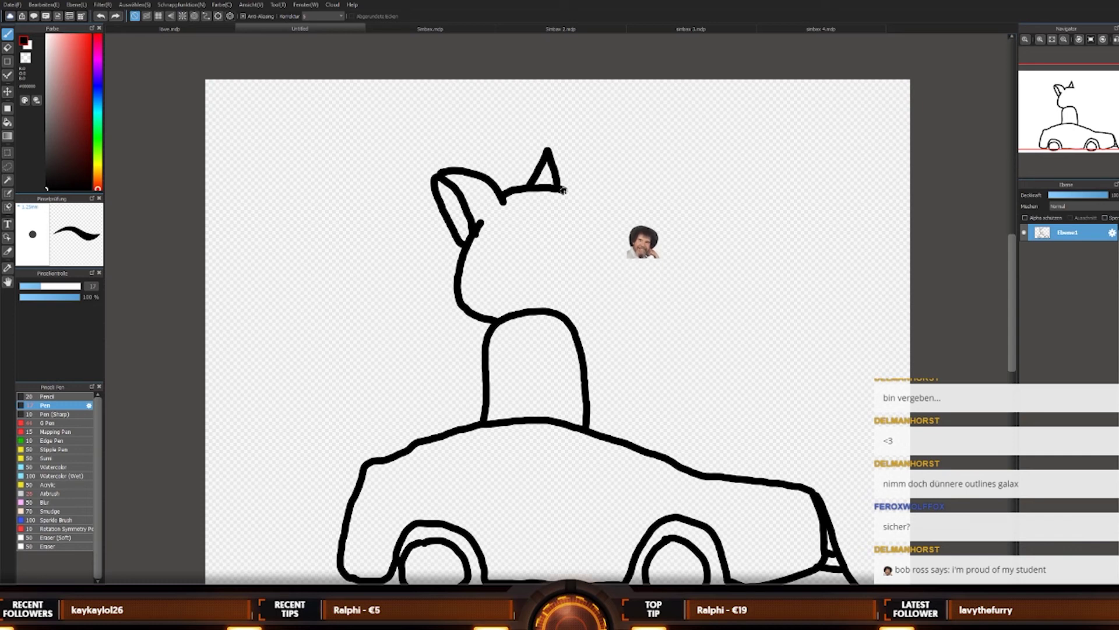
Step: Try a sloping forehead with a pointed snout and a jaw running back to the torso, and undo it
left_click_drag(563, 190, 589, 211)
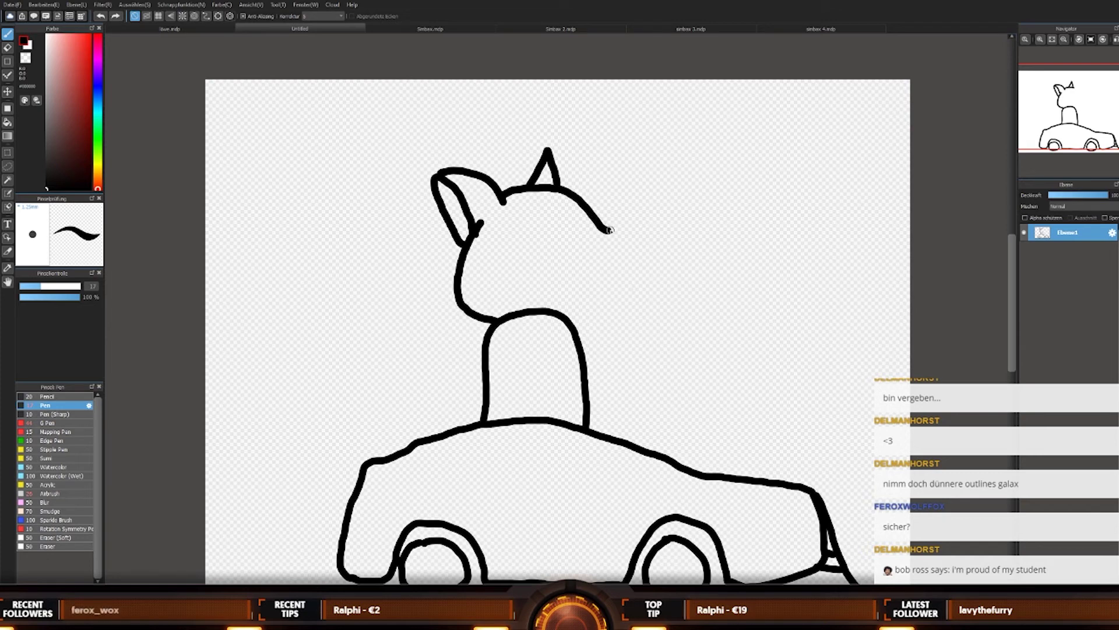
left_click_drag(615, 230, 640, 223)
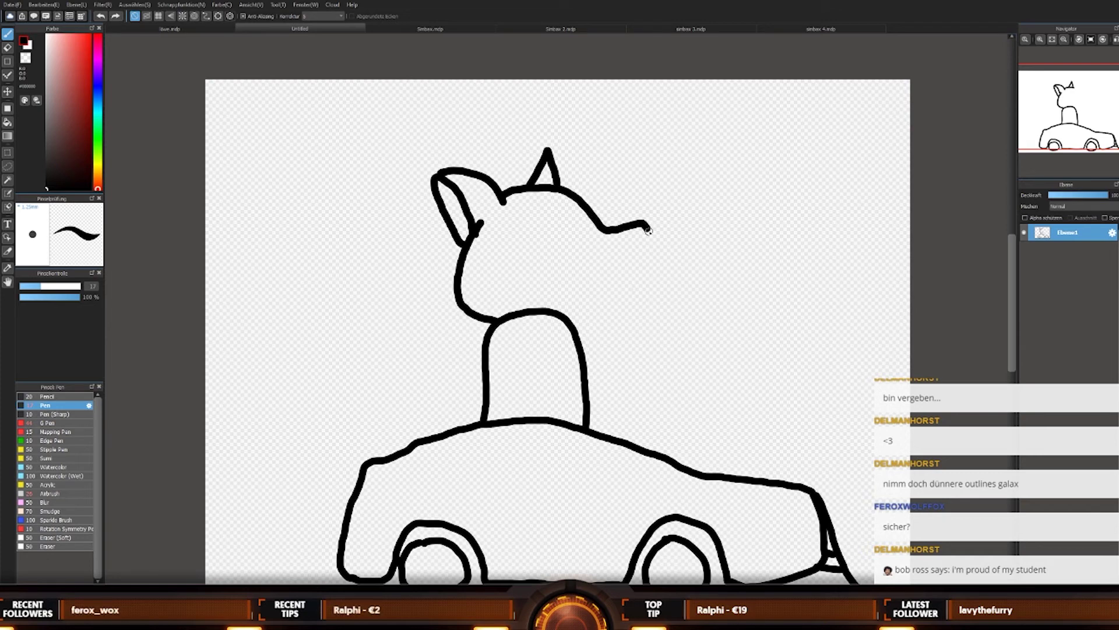
left_click_drag(619, 273, 550, 315)
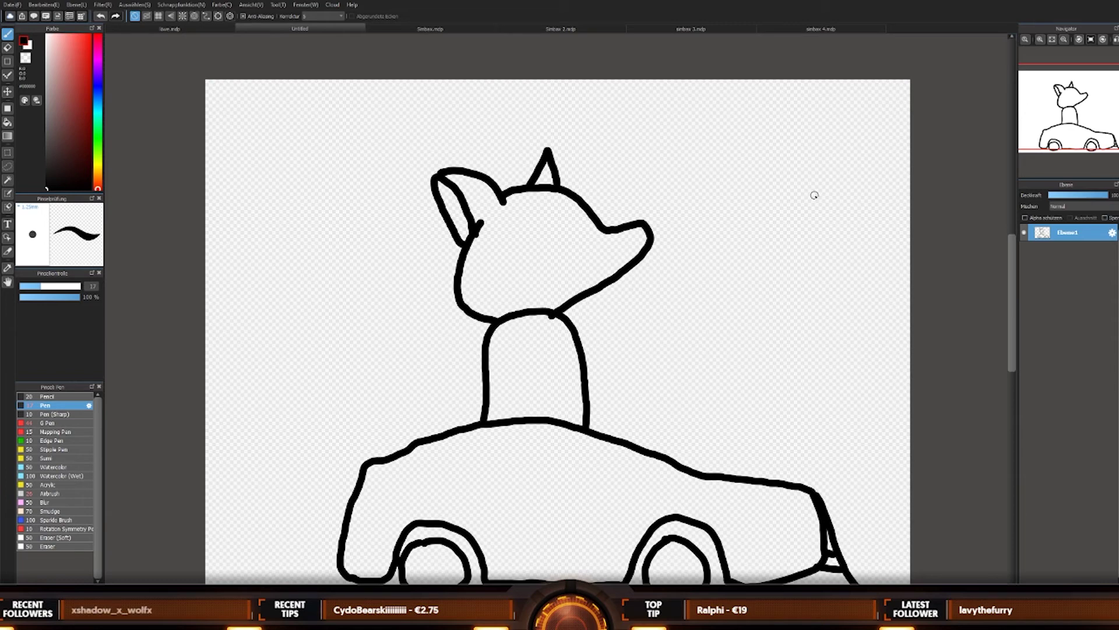
key("ctrl+z")
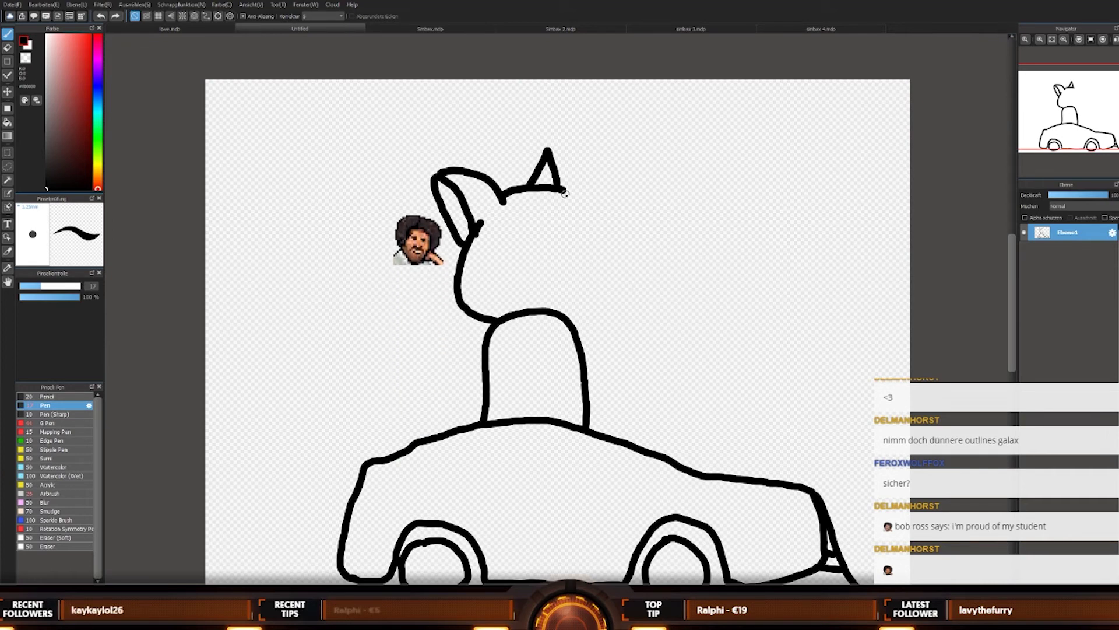
Step: Draw the forehead, a blunt snout and the jaw back to the torso in one outline, undoing two short tries
left_click_drag(565, 193, 582, 212)
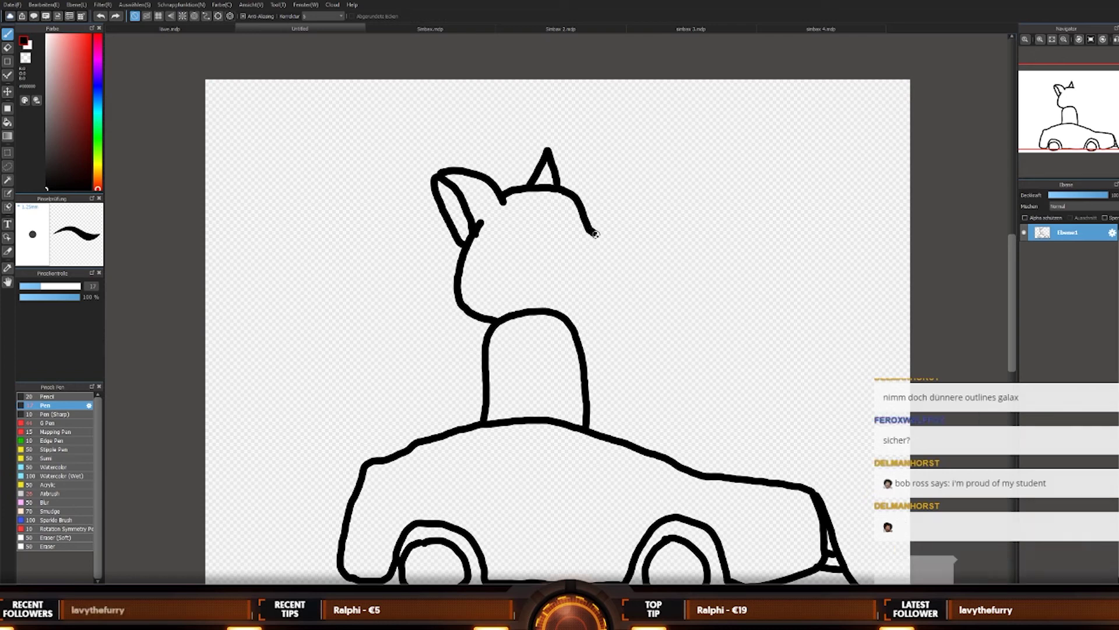
key("ctrl+z")
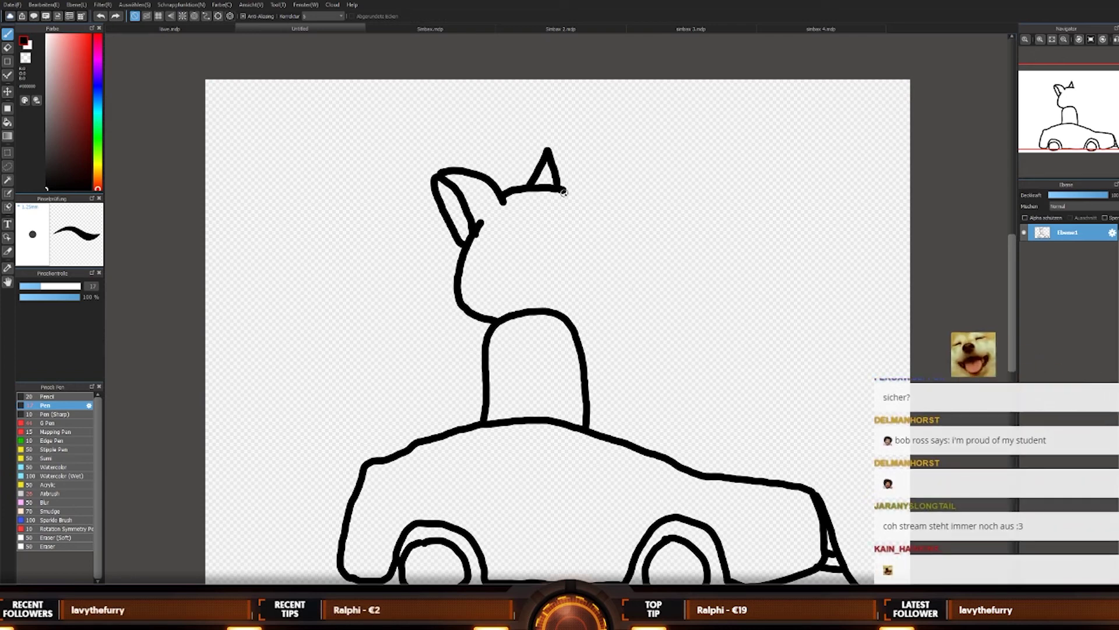
left_click_drag(563, 189, 580, 207)
key("ctrl+z")
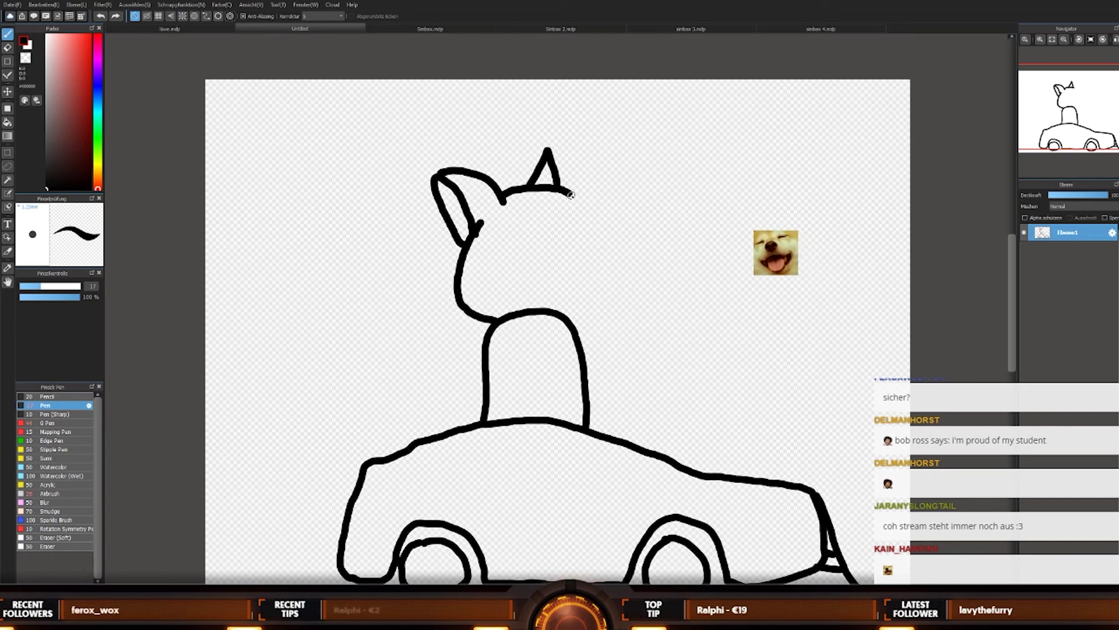
mouse_move(563, 190)
left_mouse_down()
mouse_move(595, 224)
mouse_move(642, 227)
mouse_move(646, 255)
mouse_move(629, 282)
mouse_move(557, 317)
left_mouse_up()
Step: Draw a curved smiling mouth line inside the snout just above the jaw, undoing the trial mouth and nose strokes
left_click_drag(586, 269, 609, 290)
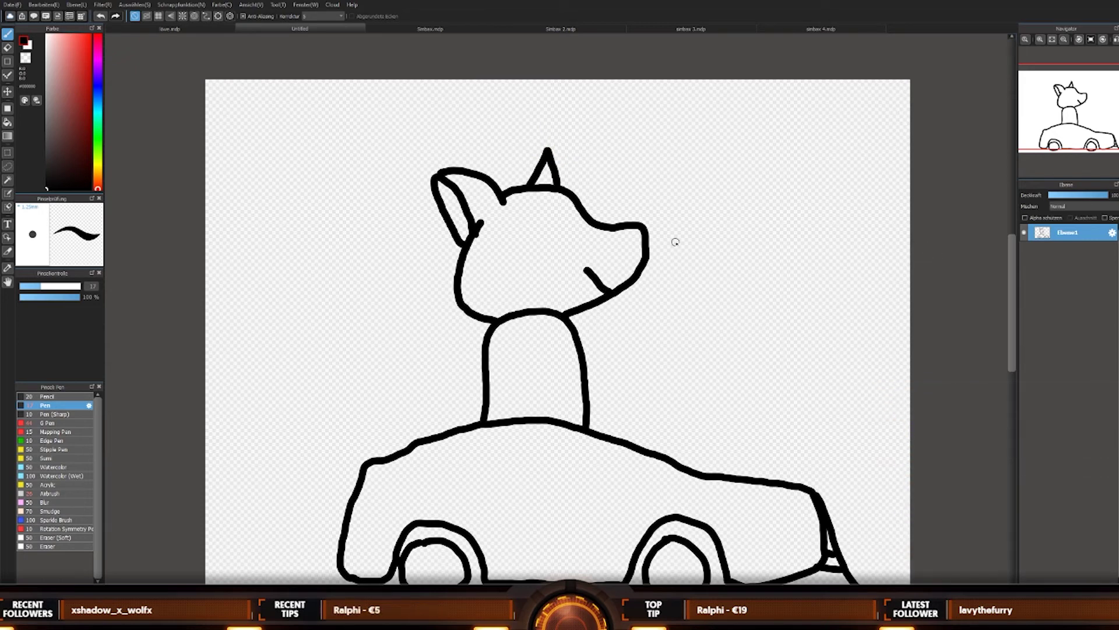
left_click_drag(619, 231, 642, 257)
key("ctrl+z")
key("ctrl+z")
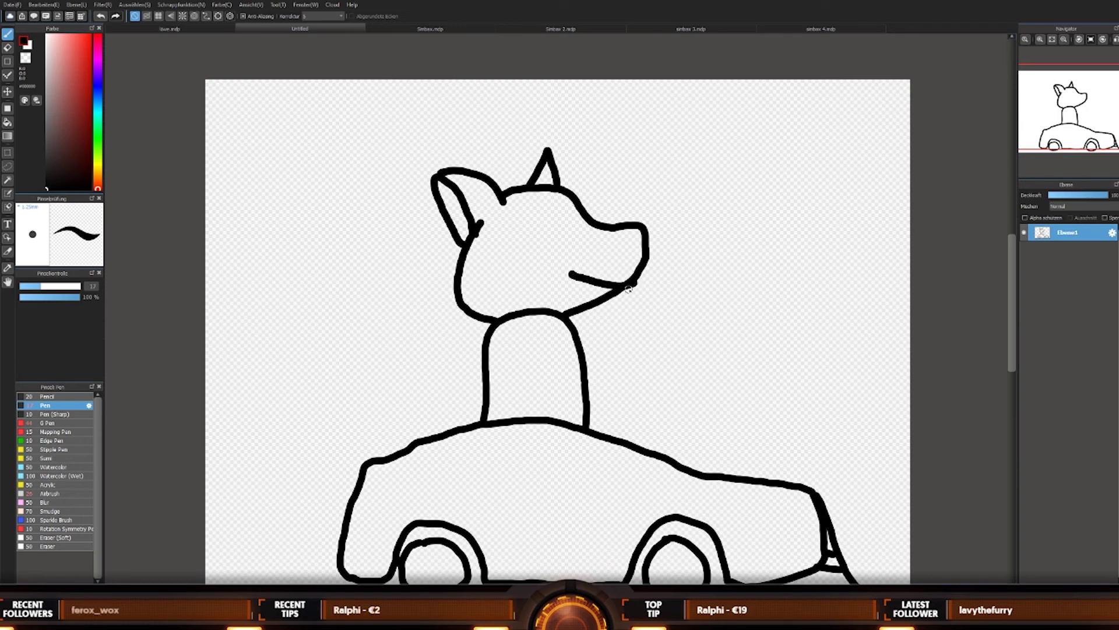
key("ctrl+z")
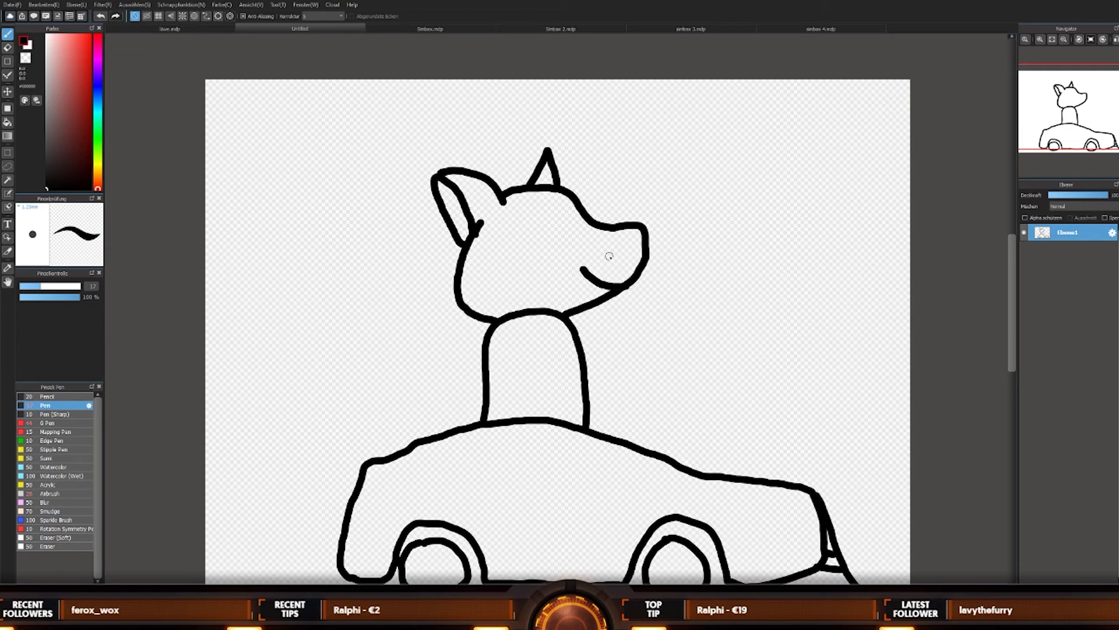
Step: Fill in a solid black nose at the snout's tip and draw a small slanted oval eye below the small ear
mouse_move(619, 233)
left_mouse_down()
mouse_move(635, 249)
mouse_move(635, 232)
mouse_move(622, 231)
left_mouse_up()
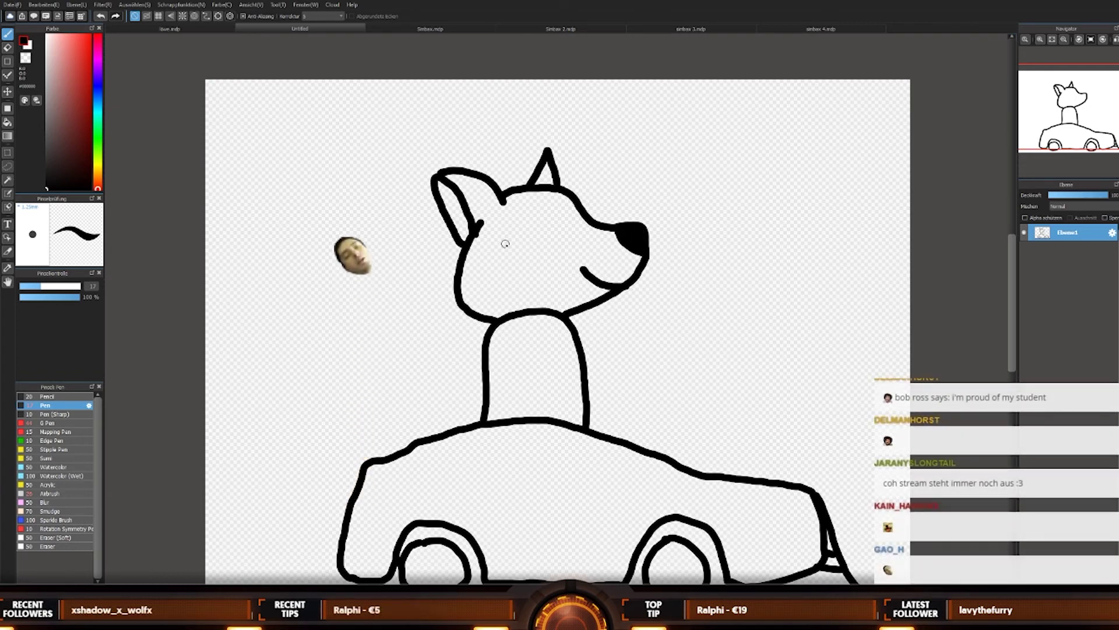
left_click_drag(543, 209, 561, 229)
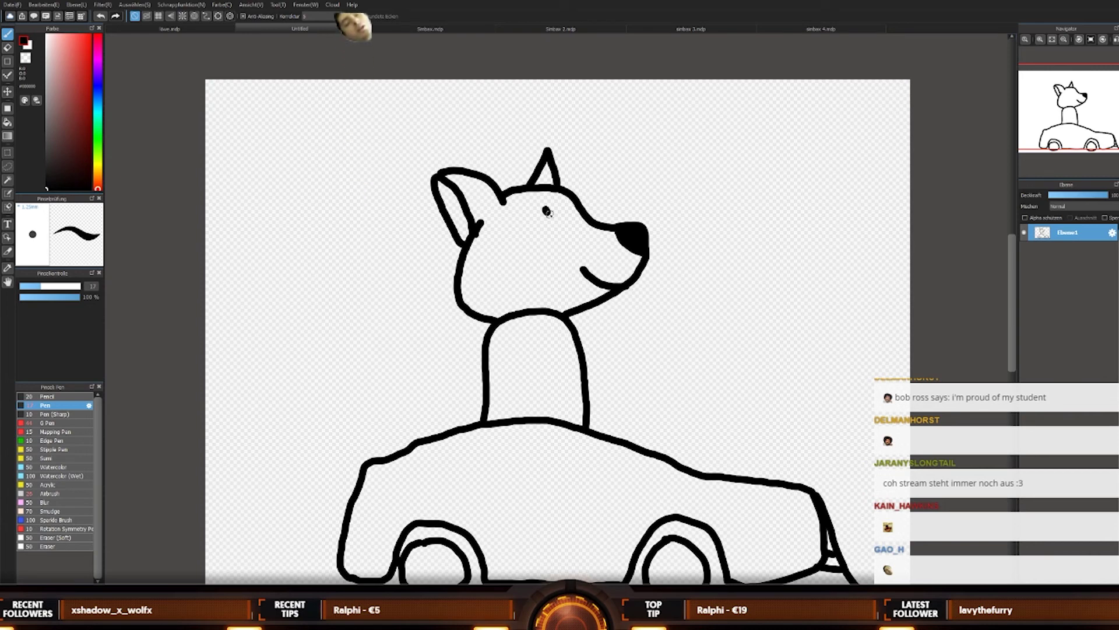
key("ctrl+z")
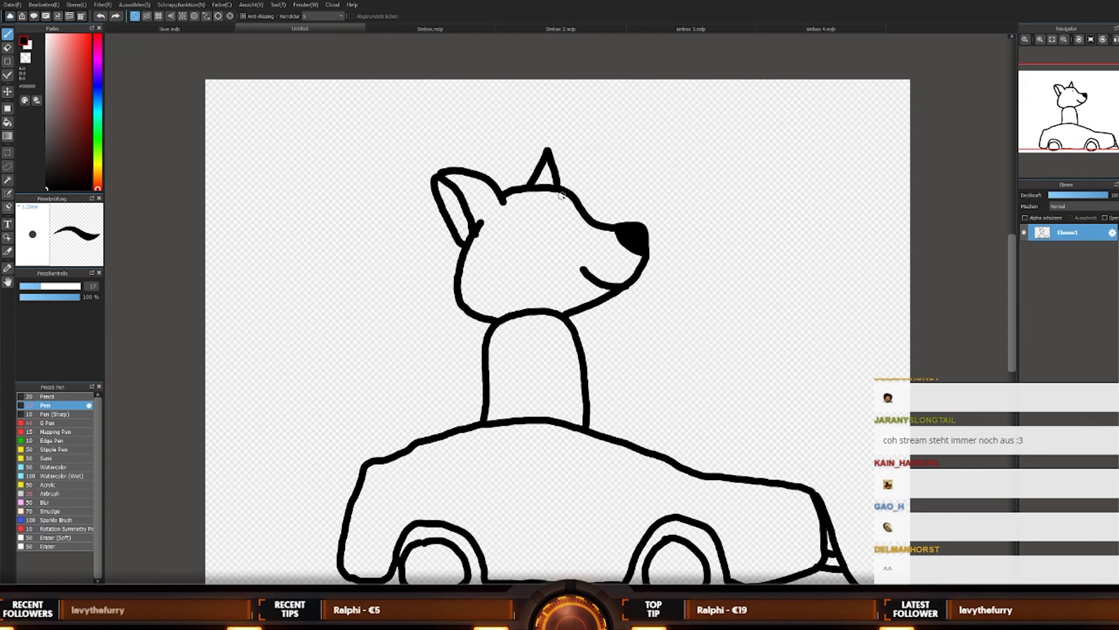
left_click_drag(556, 207, 566, 231)
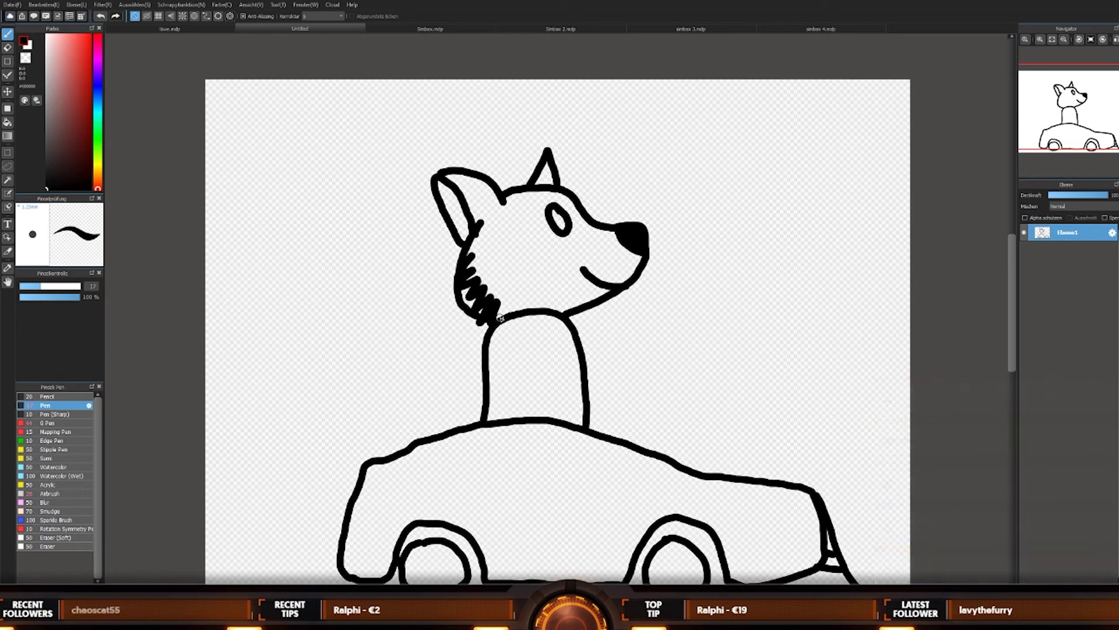
Step: Replace the scribble on the back of the head with spiky fur strokes crossing the outline from ear to torso
key("ctrl+z")
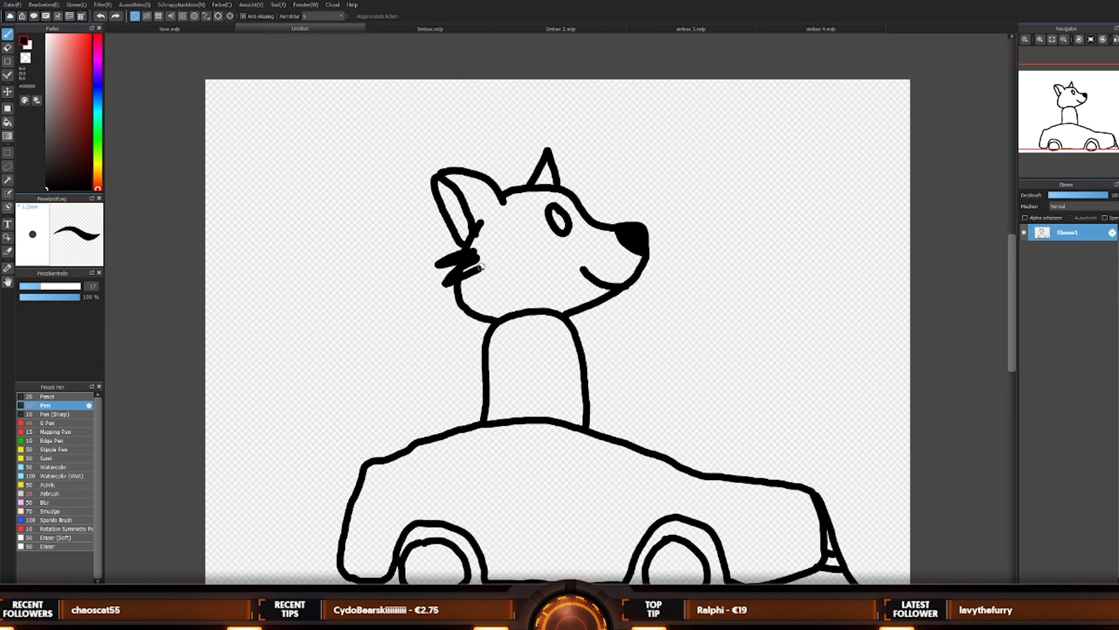
mouse_move(479, 282)
left_mouse_down()
mouse_move(464, 316)
mouse_move(485, 299)
mouse_move(479, 330)
mouse_move(497, 302)
left_mouse_up()
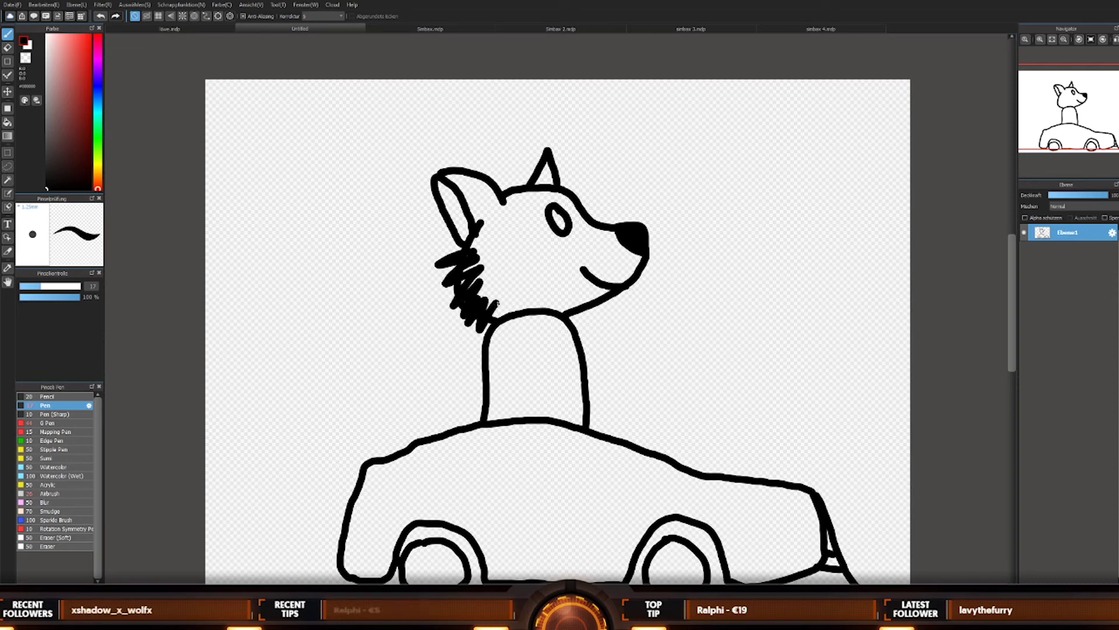
Step: Redo the fur on the back of the head as wide zigzag strokes from ear to torso, undoing the earlier tries
key("ctrl+z")
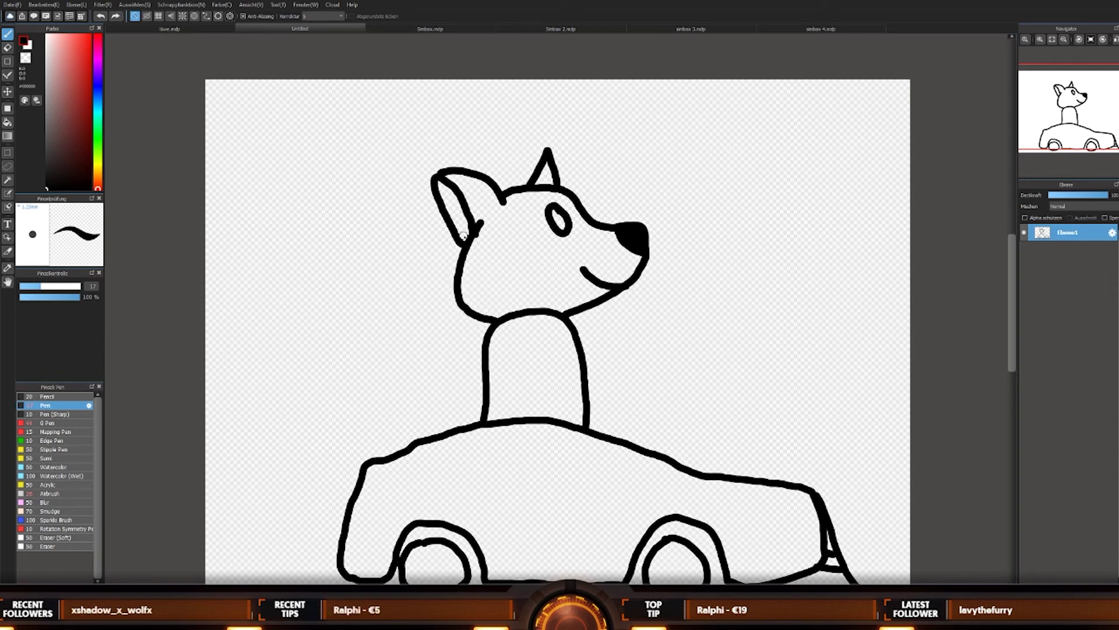
mouse_move(445, 267)
left_mouse_down()
mouse_move(475, 259)
mouse_move(443, 289)
mouse_move(458, 291)
mouse_move(450, 302)
mouse_move(474, 298)
left_mouse_up()
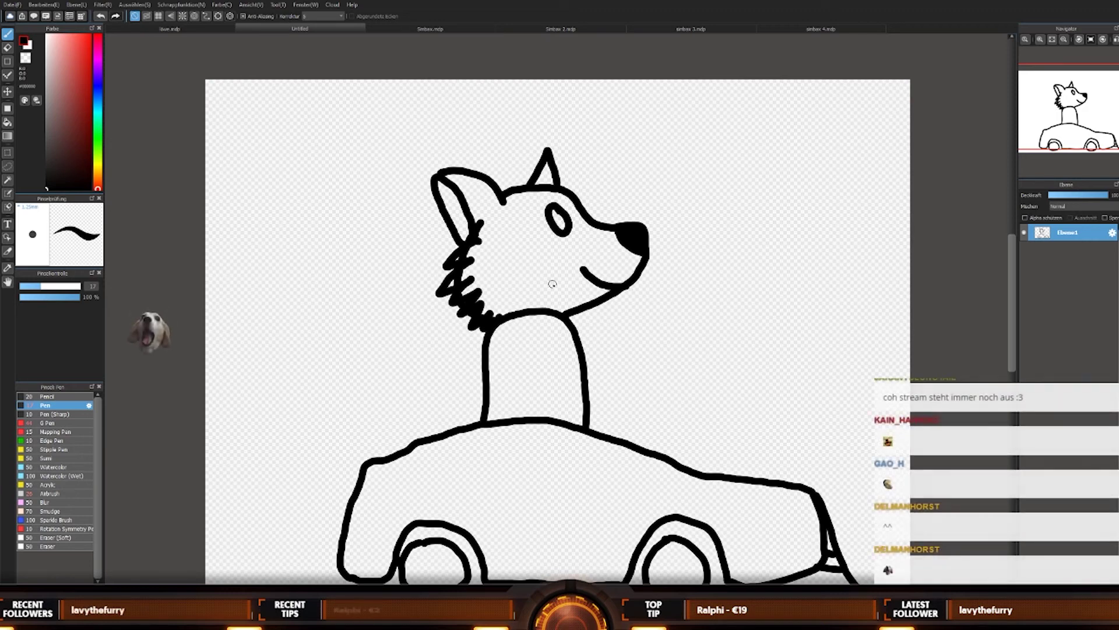
key("ctrl+z")
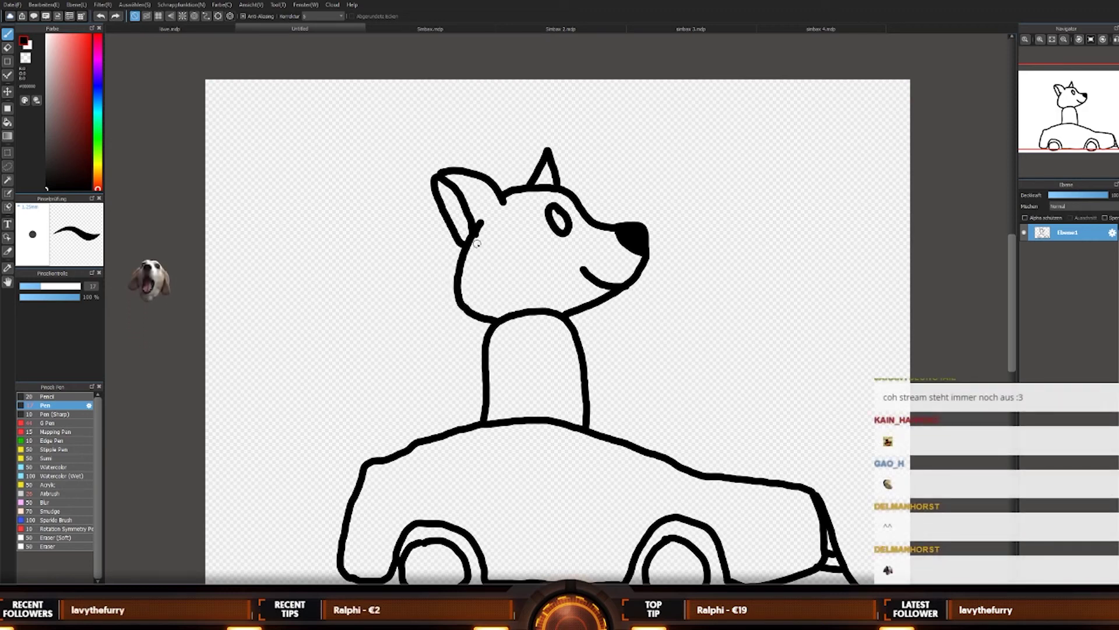
mouse_move(479, 223)
left_mouse_down()
mouse_move(433, 264)
mouse_move(481, 256)
mouse_move(447, 273)
mouse_move(491, 267)
mouse_move(450, 288)
left_mouse_up()
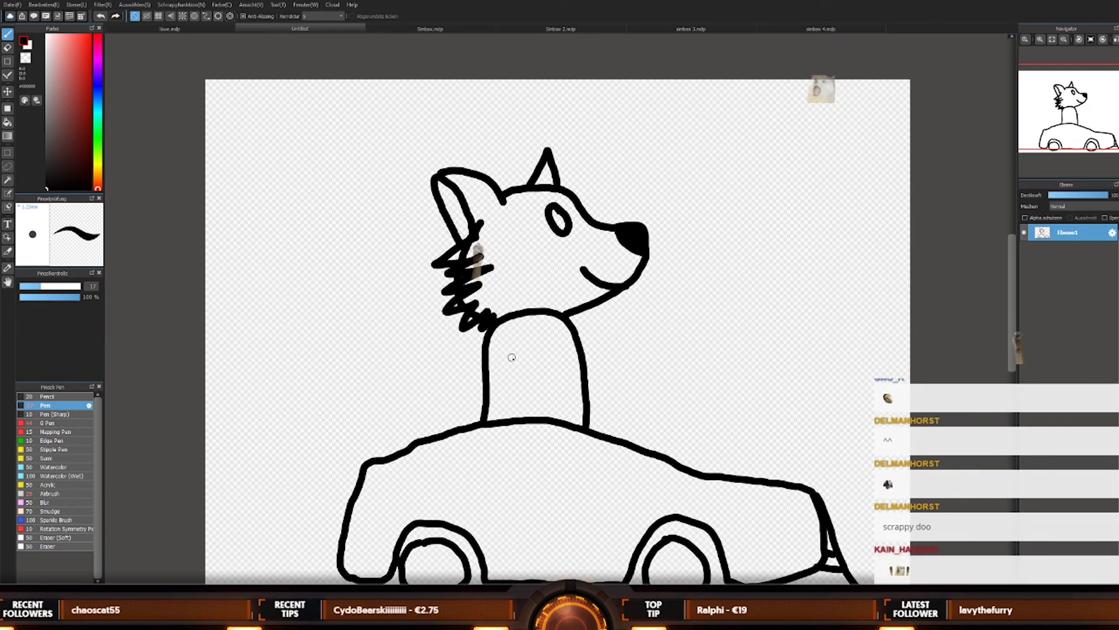
Step: Draw an upward-curving bushy tail with a jagged lower edge on the car's rear, undoing the first attempt at its tip
scroll(682, 398, "down", 1)
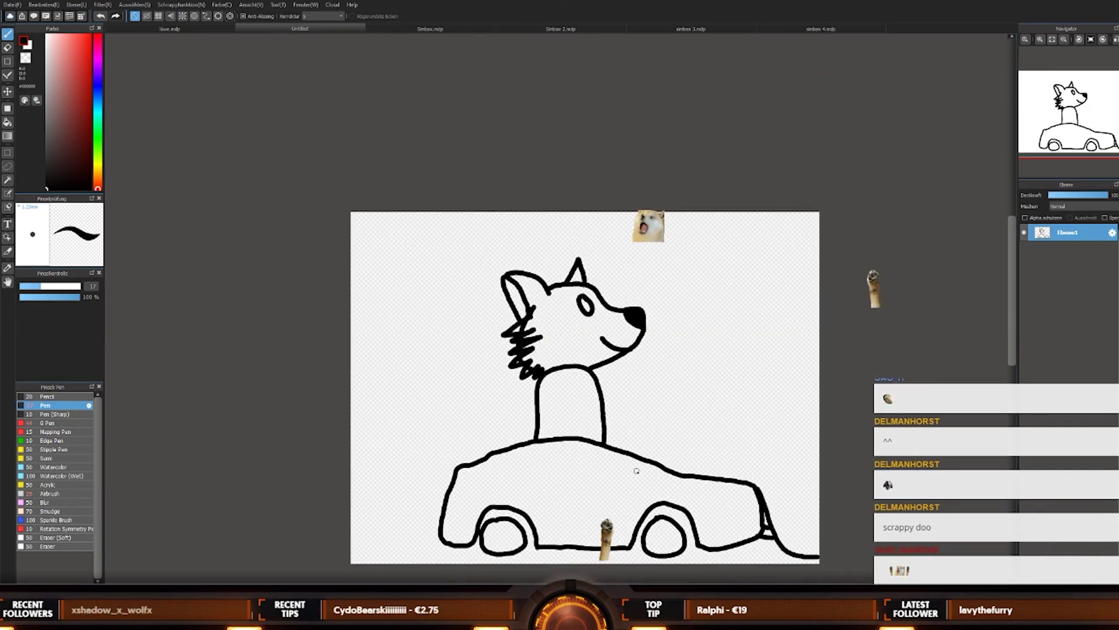
scroll(349, 472, "up", 2)
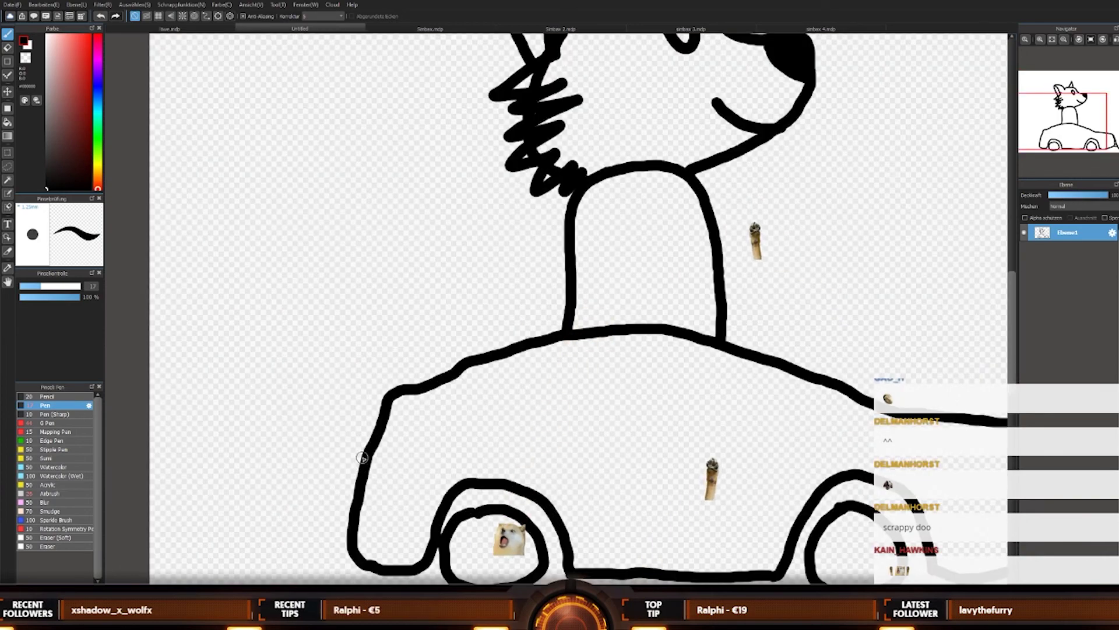
mouse_move(362, 458)
left_mouse_down()
mouse_move(320, 441)
mouse_move(268, 381)
mouse_move(269, 329)
mouse_move(303, 298)
mouse_move(251, 314)
mouse_move(232, 333)
mouse_move(236, 309)
mouse_move(221, 328)
left_mouse_up()
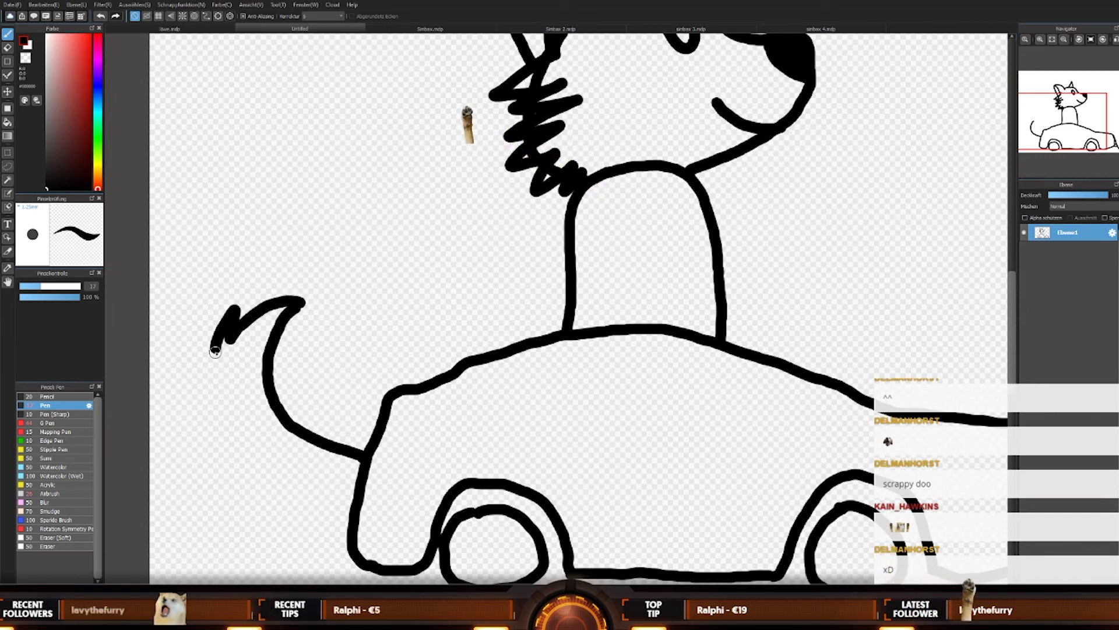
key("ctrl+z")
key("ctrl+z")
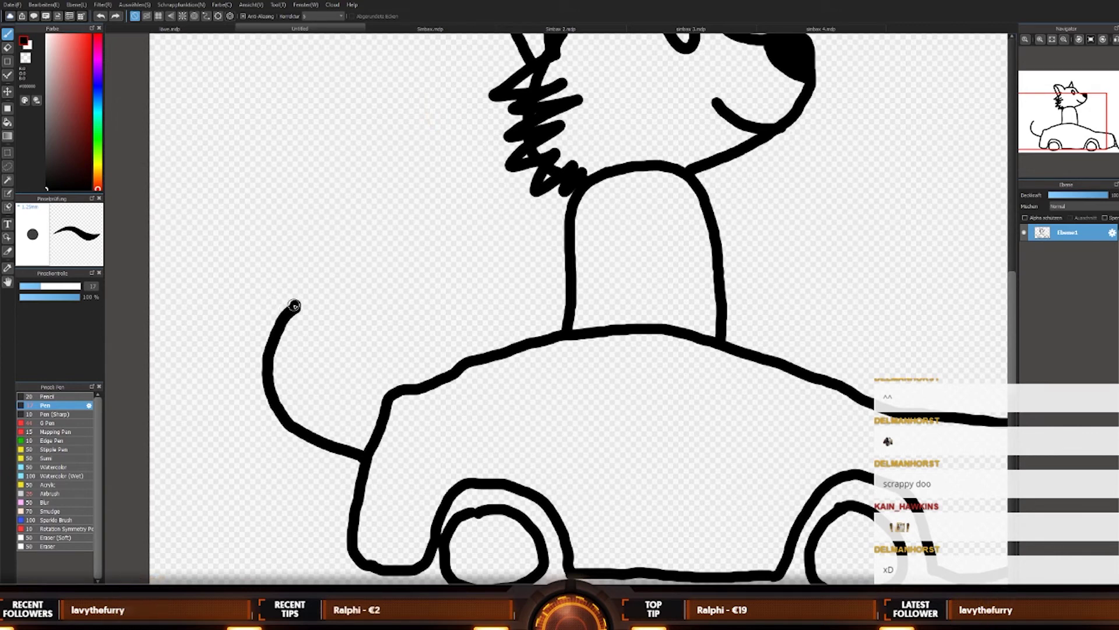
mouse_move(268, 308)
left_mouse_down()
mouse_move(226, 347)
mouse_move(220, 310)
mouse_move(208, 365)
left_mouse_up()
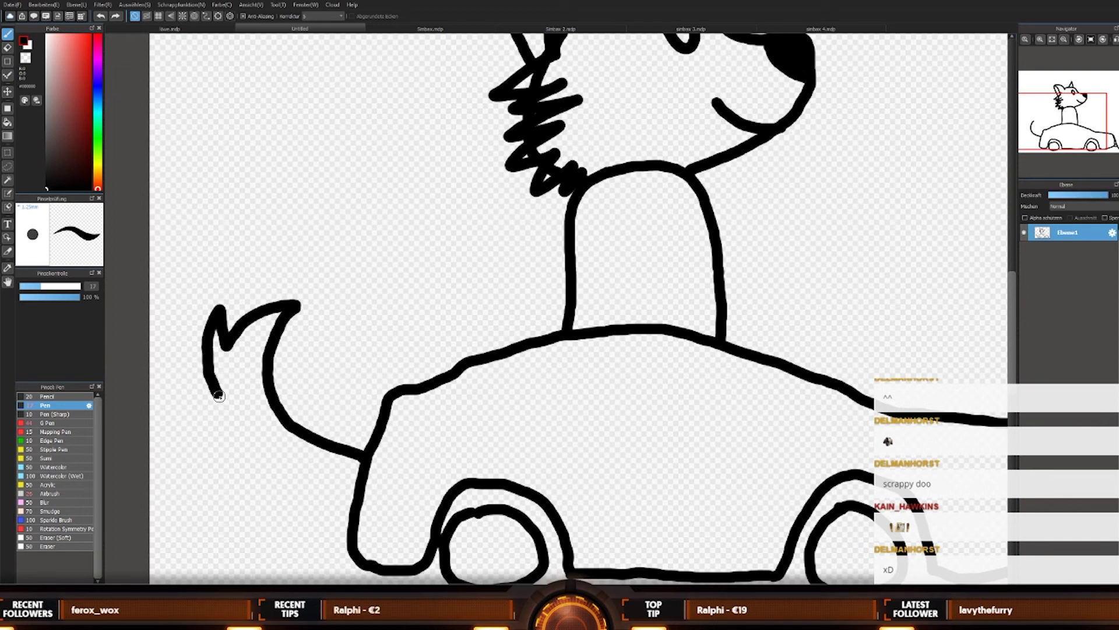
mouse_move(219, 395)
left_mouse_down()
mouse_move(230, 445)
mouse_move(206, 446)
mouse_move(247, 461)
mouse_move(228, 473)
mouse_move(303, 493)
left_mouse_up()
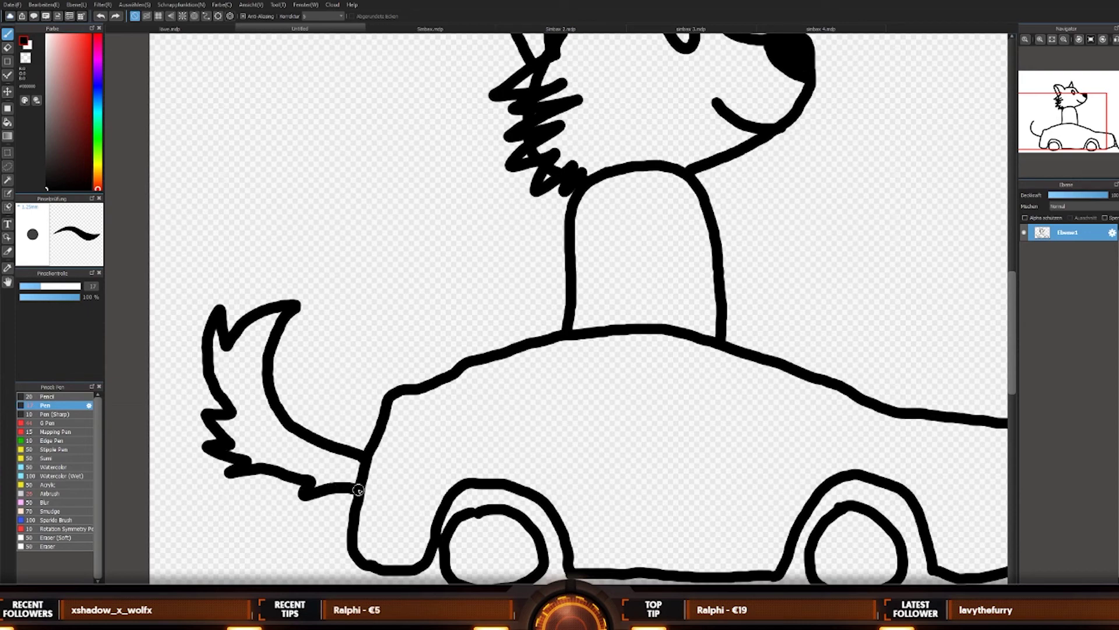
scroll(357, 489, "down", 5)
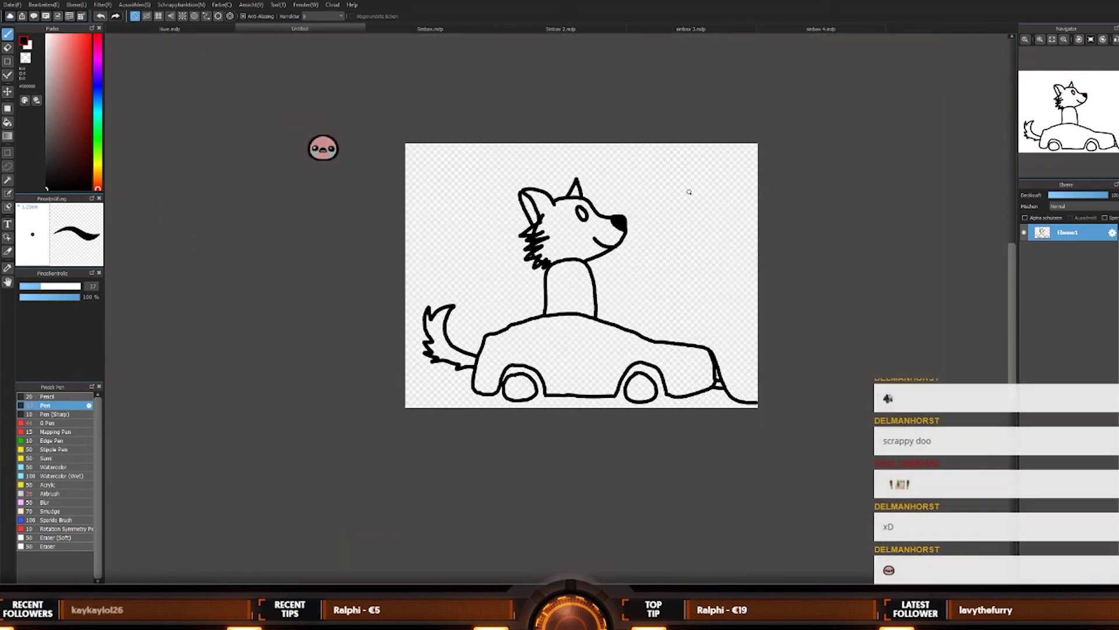
scroll(688, 189, "down", 1)
scroll(691, 193, "up", 2)
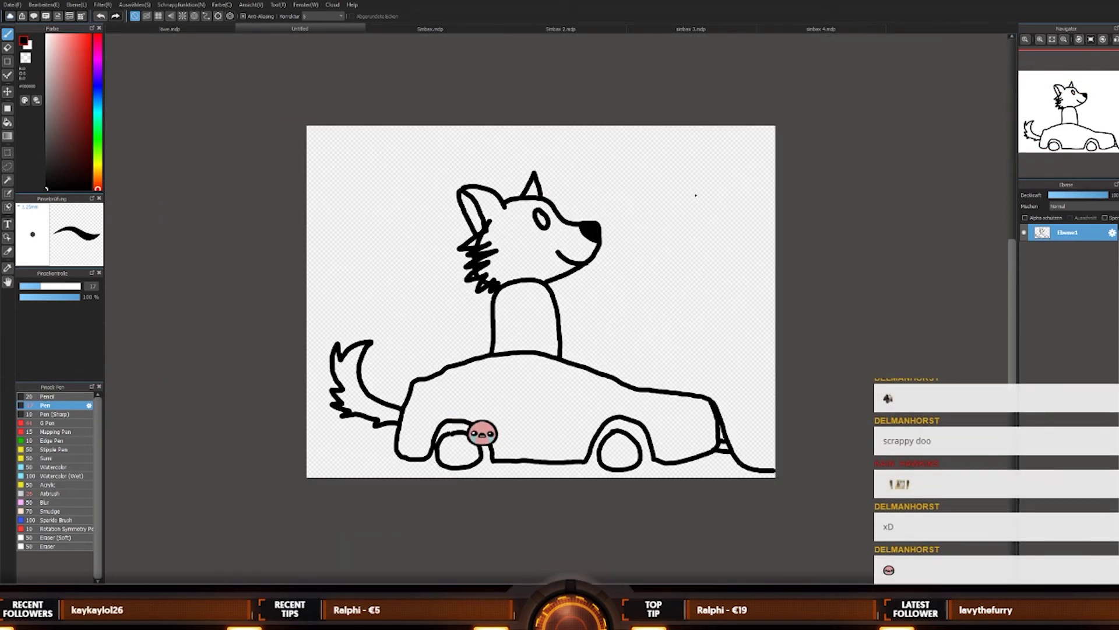
scroll(696, 195, "up", 1)
scroll(522, 266, "down", 1)
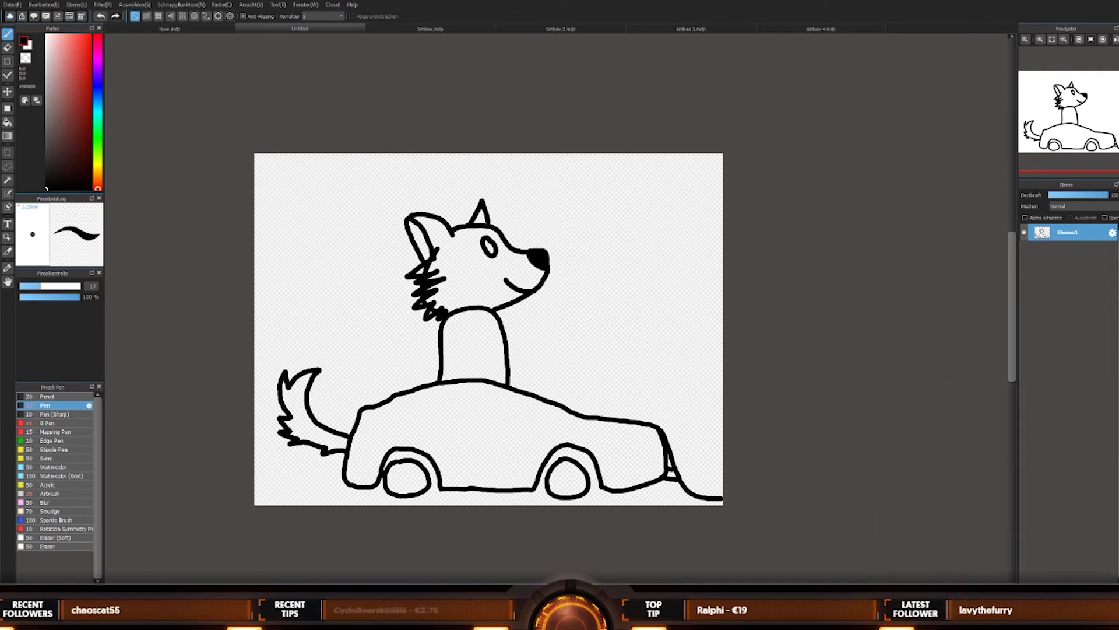
Step: Draw two diagonal, one vertical and one horizontal line across the rear wheel as its spokes
scroll(404, 517, "down", 3)
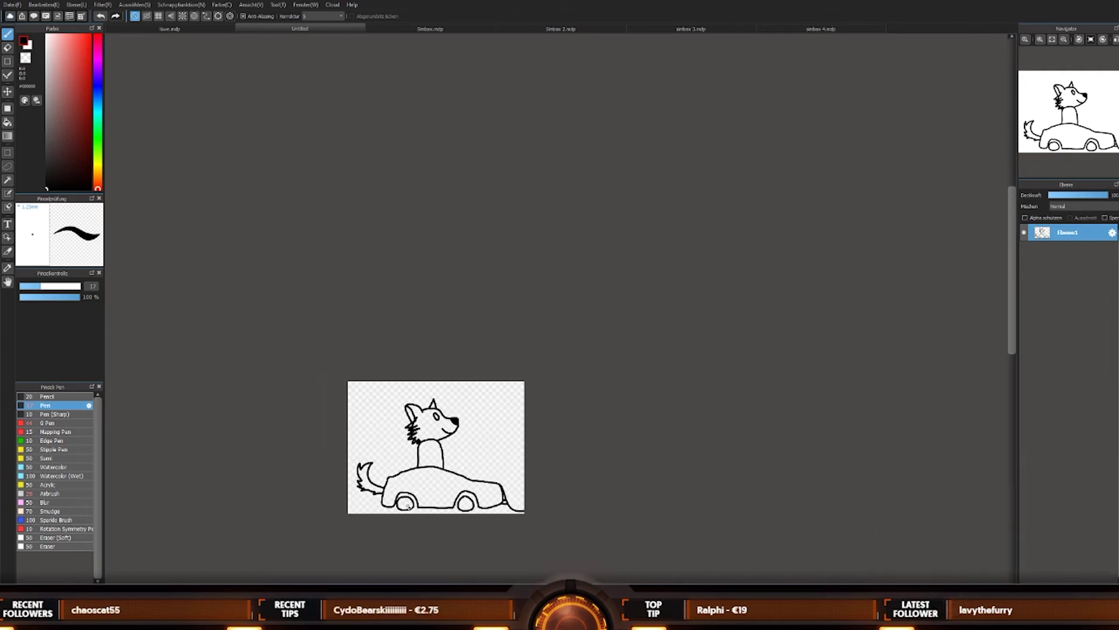
scroll(403, 517, "up", 5)
scroll(390, 471, "down", 4)
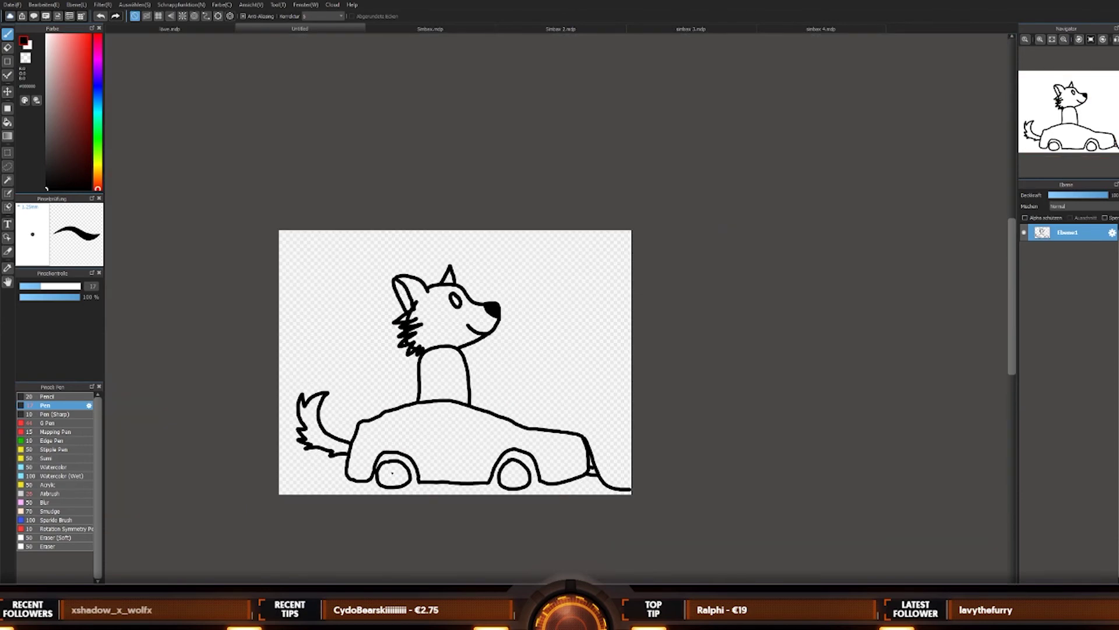
scroll(392, 472, "up", 2)
scroll(392, 472, "up", 2)
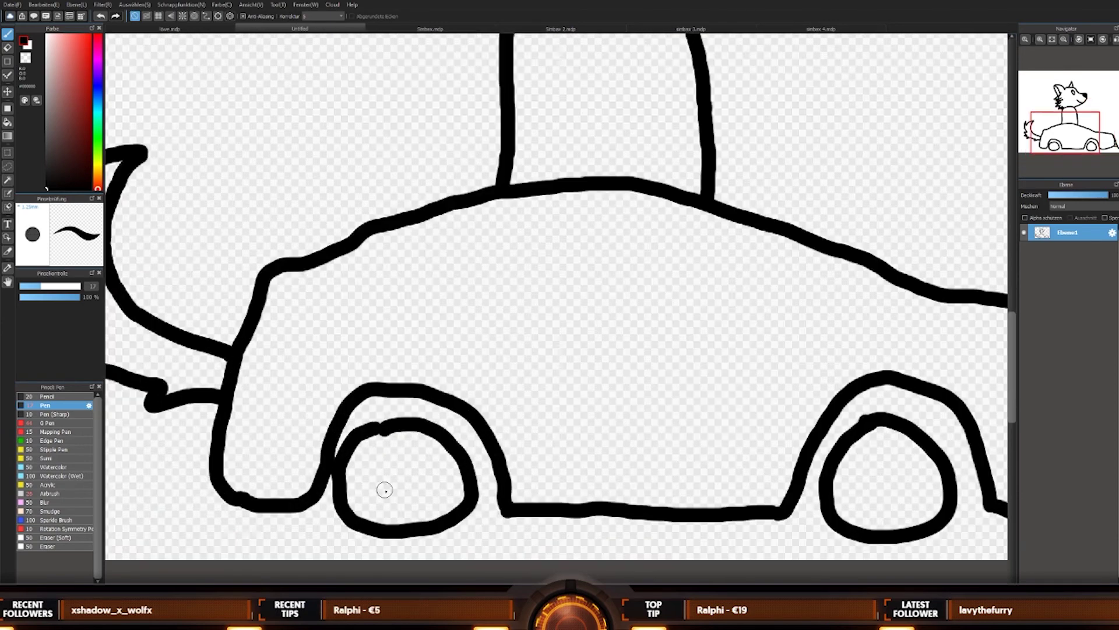
left_click_drag(367, 436, 444, 517)
left_click_drag(445, 445, 356, 509)
left_click_drag(406, 429, 401, 527)
left_click_drag(350, 478, 462, 487)
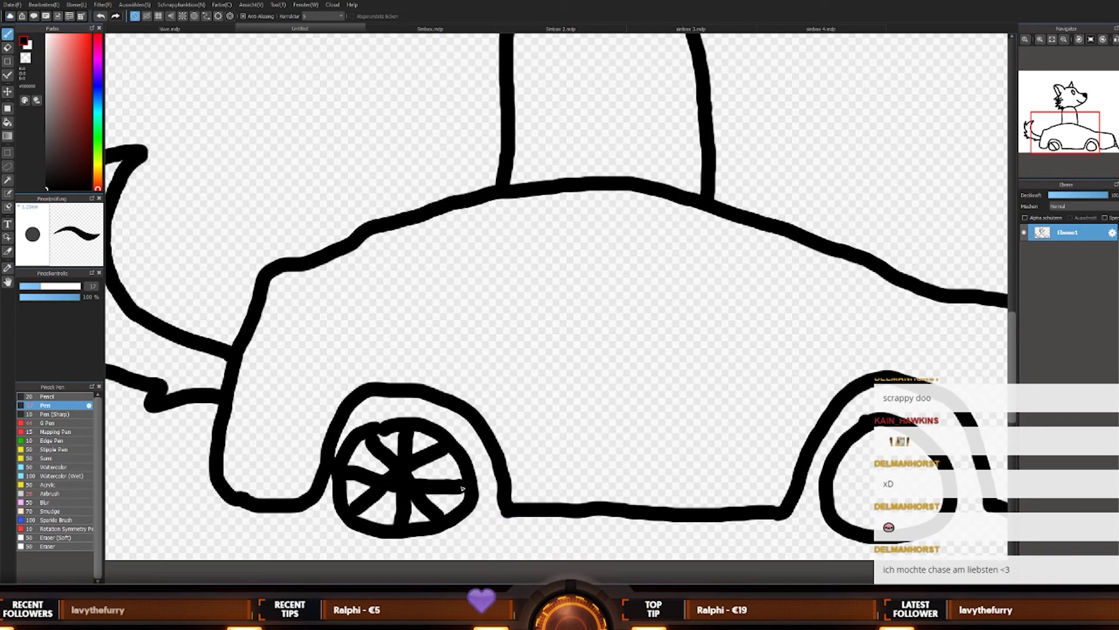
Step: Draw a vertical spoke line through the middle of the front wheel
scroll(589, 492, "down", 5)
scroll(676, 501, "up", 5)
mouse_move(596, 395)
left_mouse_down()
mouse_move(610, 425)
mouse_move(611, 513)
left_mouse_up()
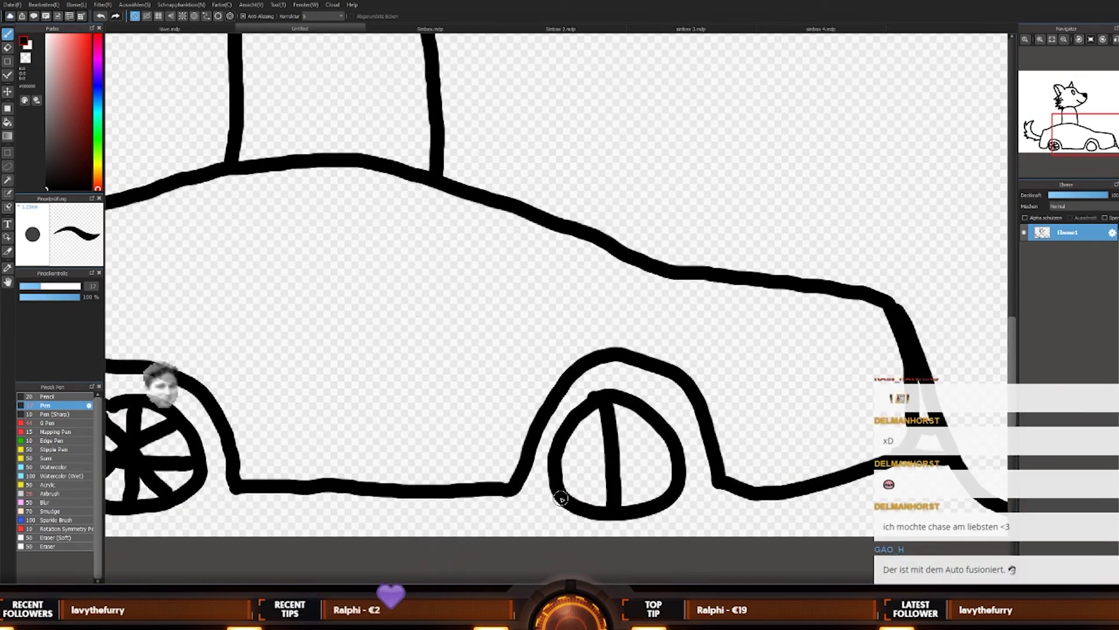
Step: Try adding two diagonal spokes and a horizontal spoke to the front wheel
left_click_drag(556, 485, 638, 411)
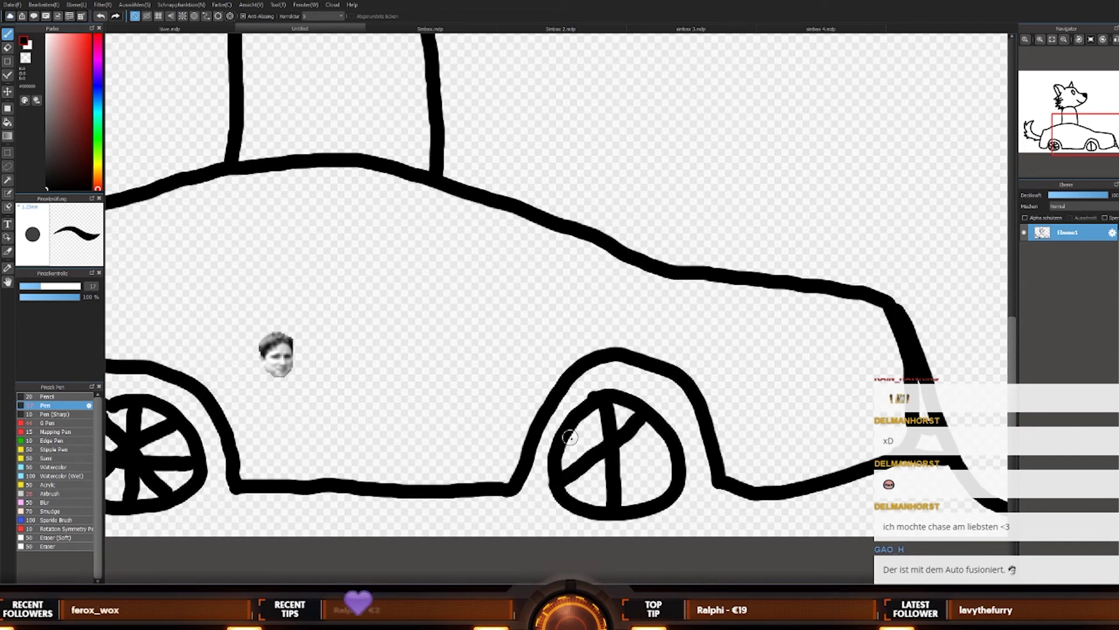
left_click_drag(564, 432, 645, 498)
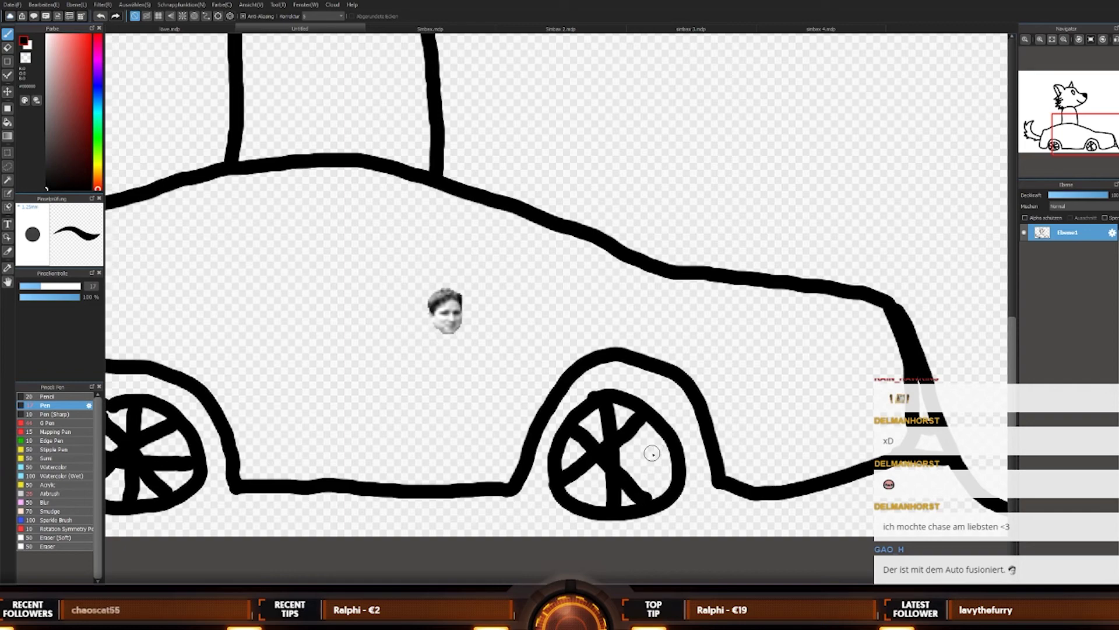
scroll(650, 460, "down", 2)
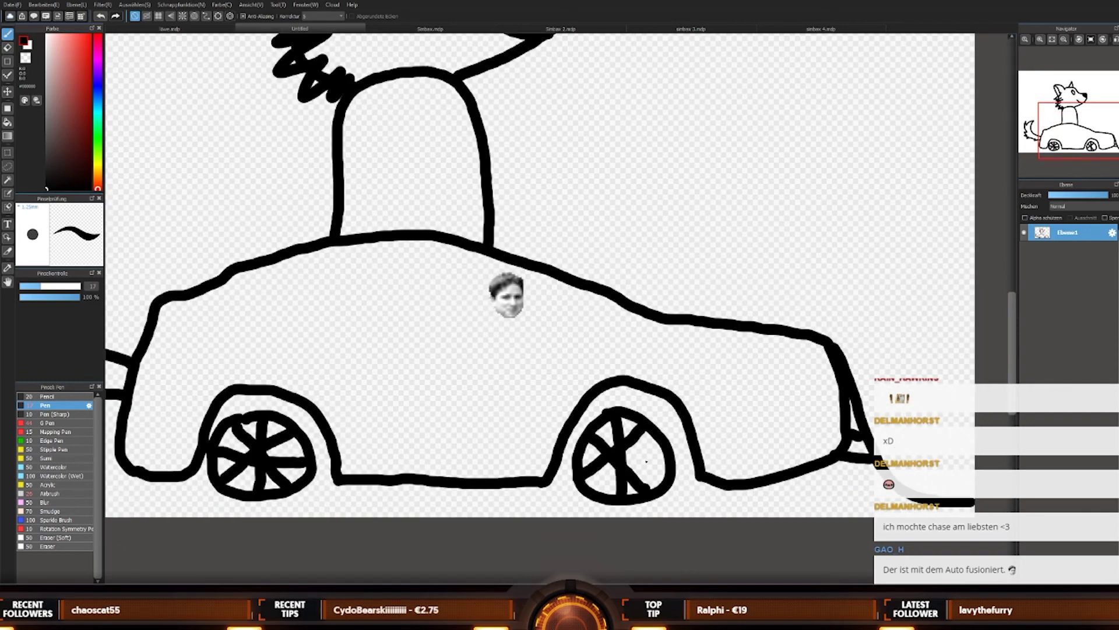
scroll(647, 472, "up", 2)
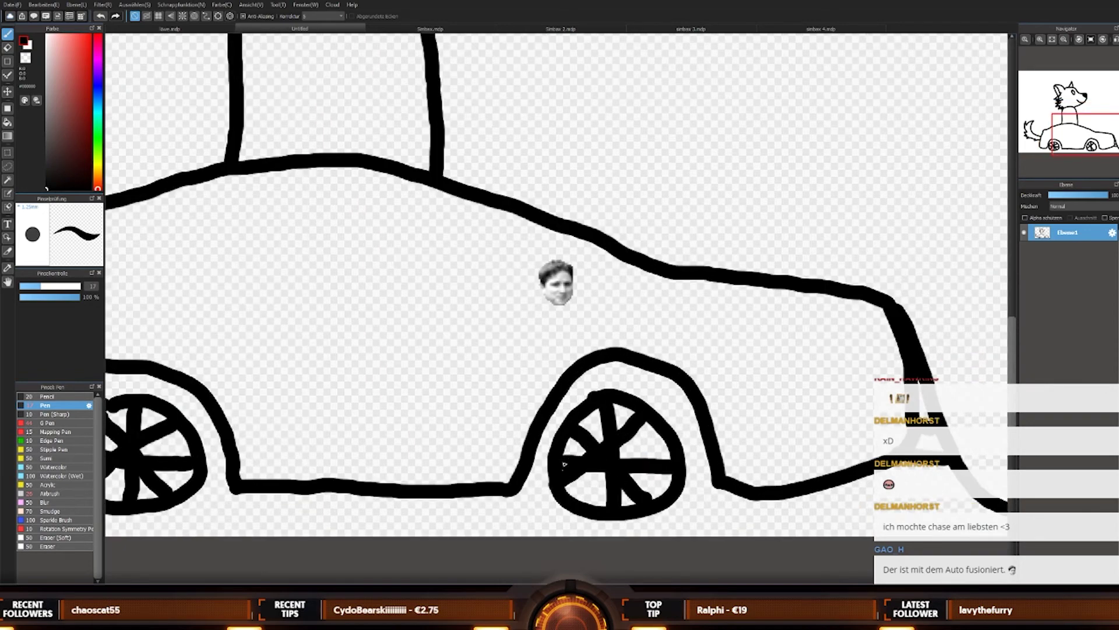
scroll(704, 425, "down", 3)
scroll(704, 426, "up", 3)
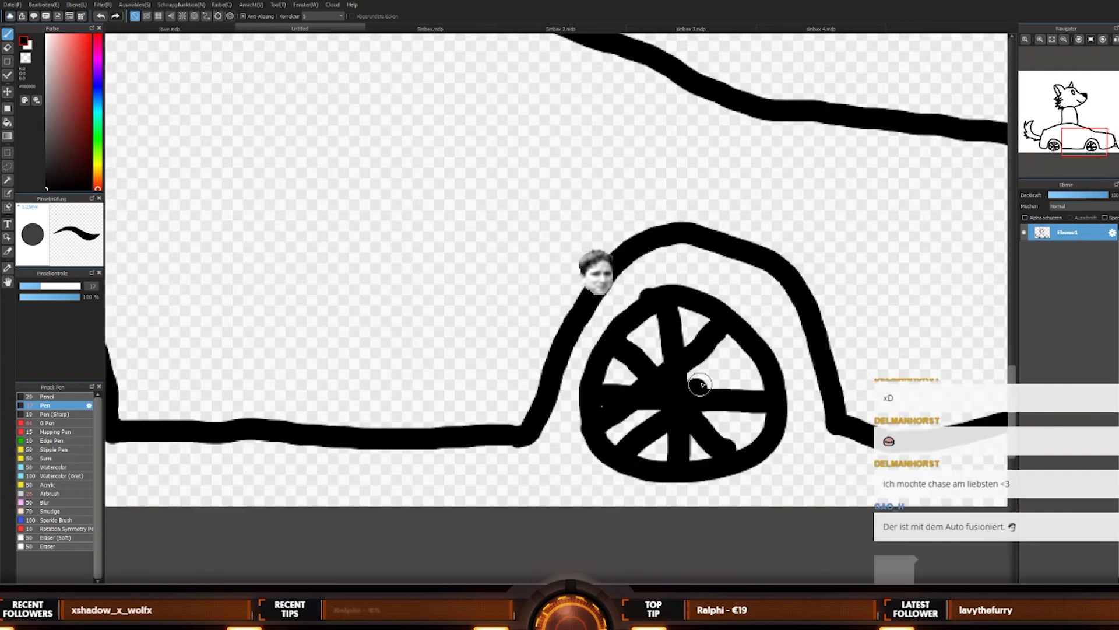
scroll(699, 383, "down", 1)
scroll(702, 497, "down", 2)
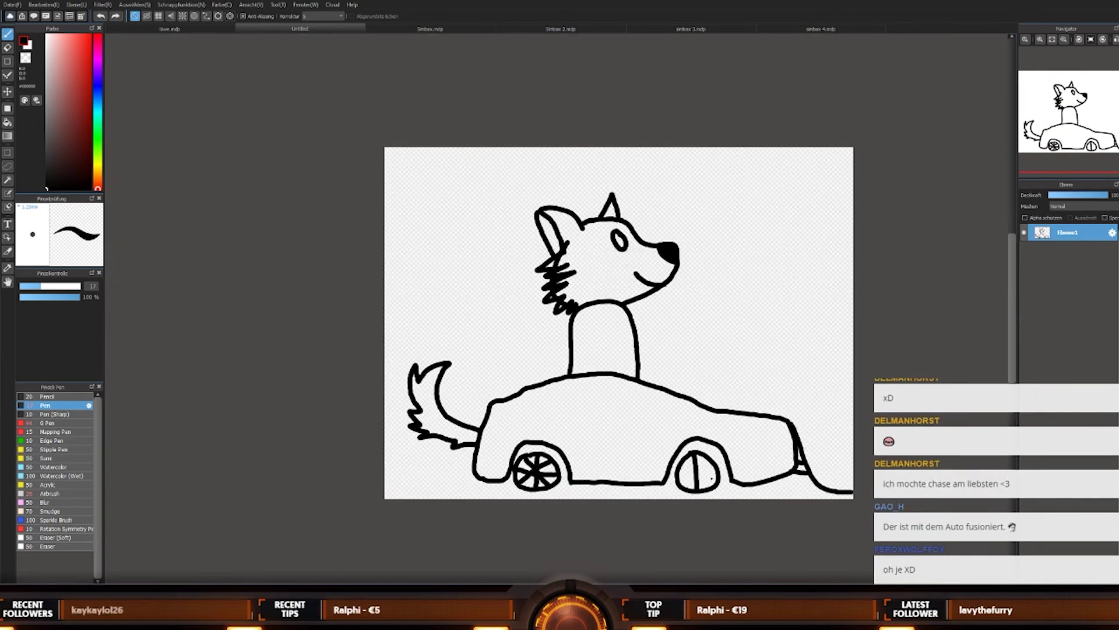
Step: Try the front wheel's diagonal and horizontal spokes again and undo these strokes
scroll(711, 478, "up", 3)
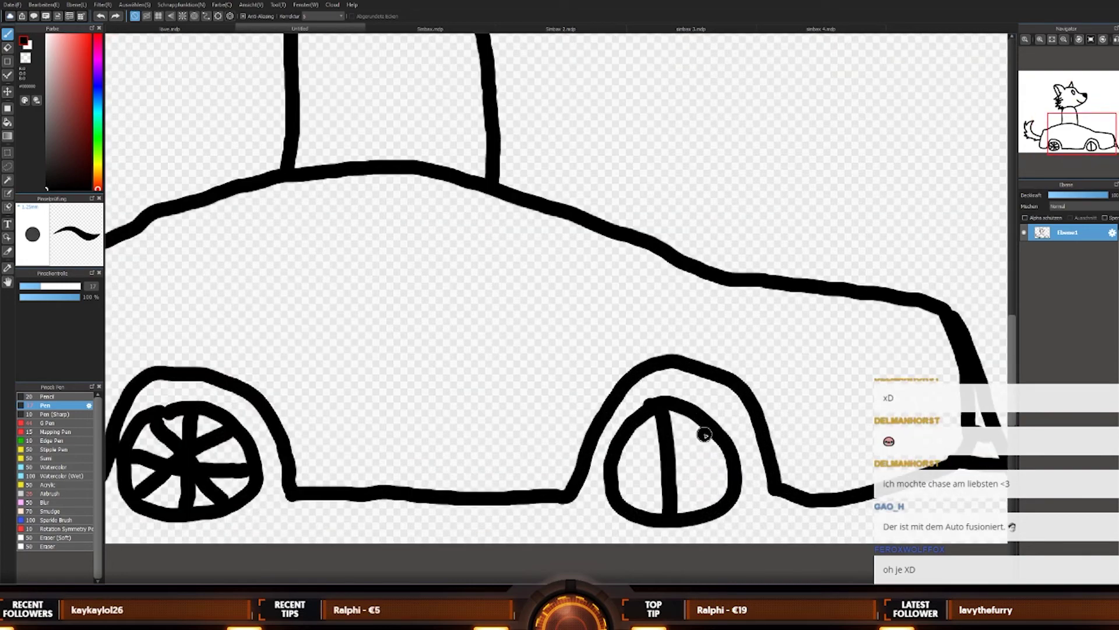
left_click_drag(704, 435, 610, 500)
mouse_move(633, 430)
left_mouse_down()
mouse_move(731, 489)
mouse_move(691, 464)
mouse_move(606, 468)
left_mouse_up()
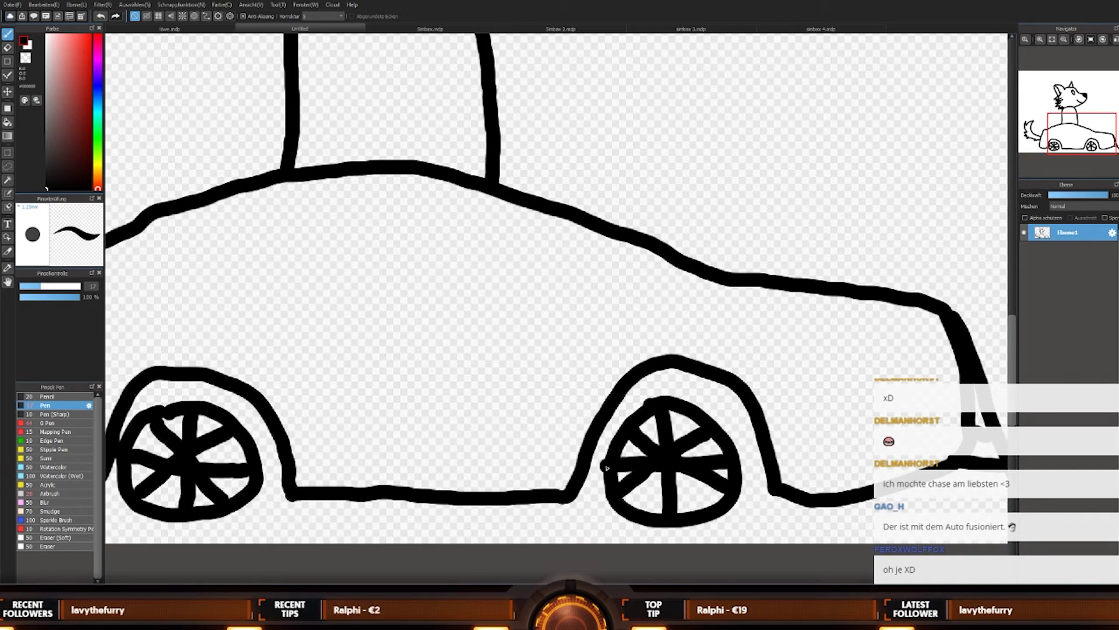
scroll(726, 512, "down", 2)
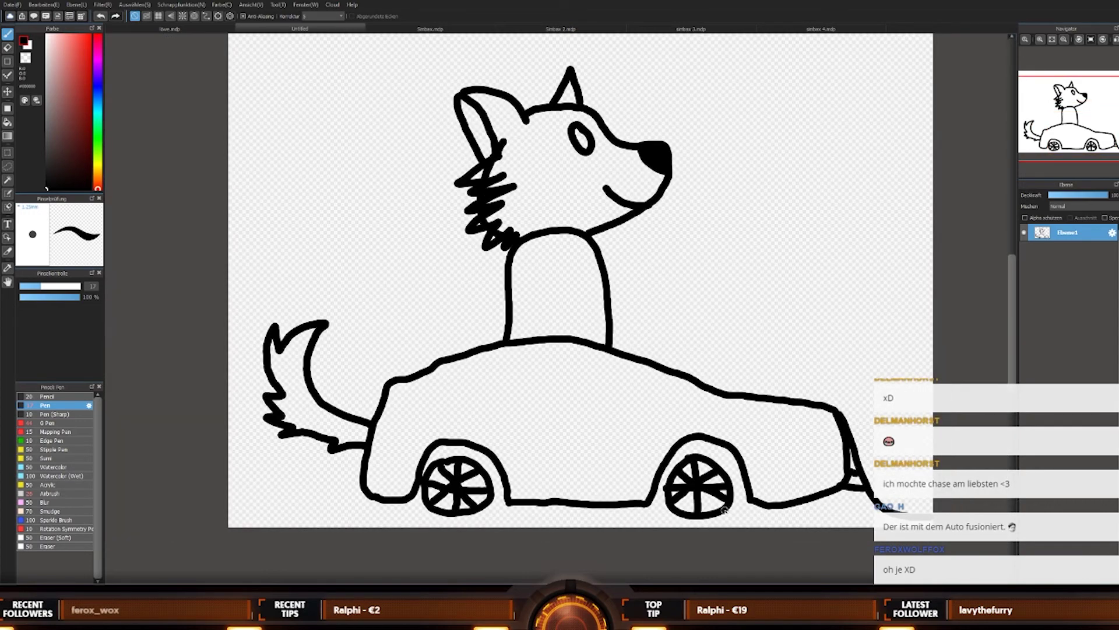
key("ctrl+z")
key("ctrl+z")
key("ctrl+z")
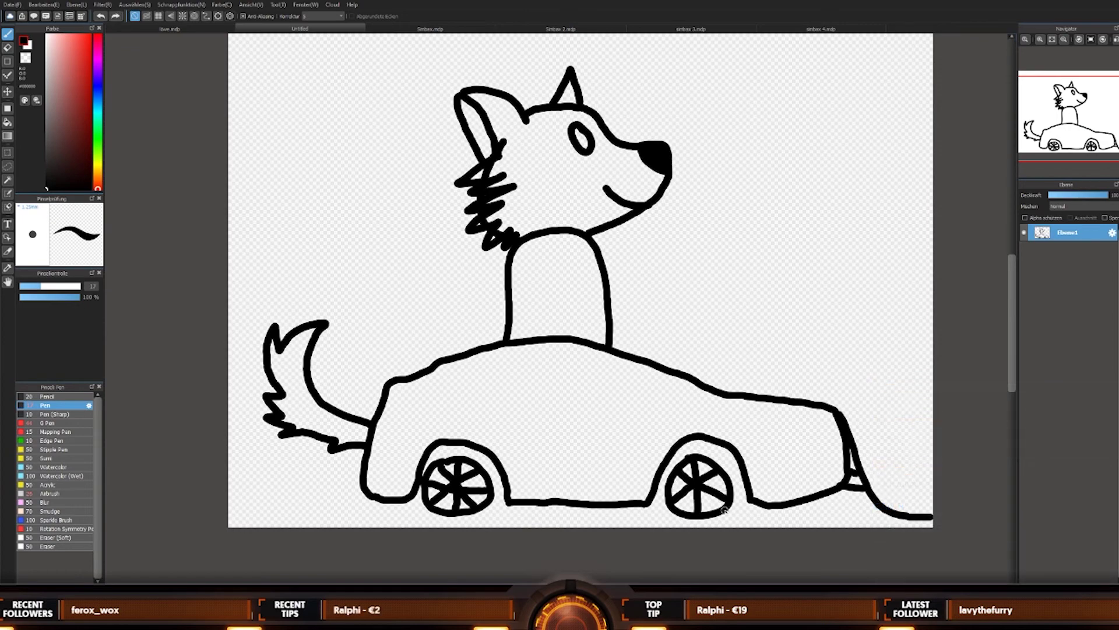
Step: Draw two crossing diagonal spokes and a horizontal spoke through the centre of the front wheel
scroll(728, 509, "up", 2)
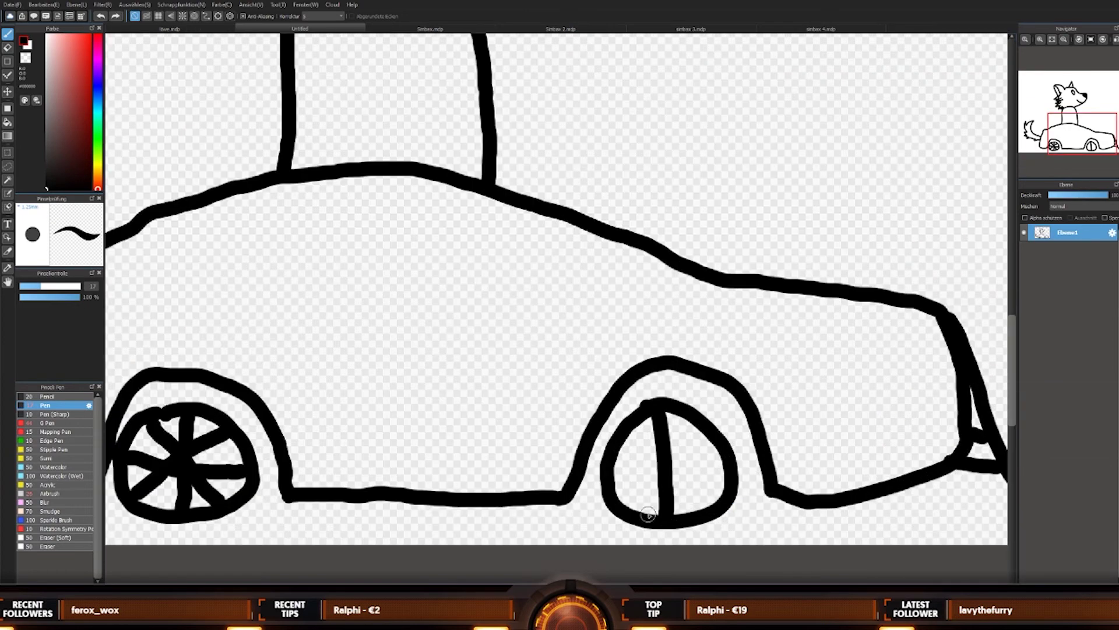
left_click_drag(620, 503, 704, 416)
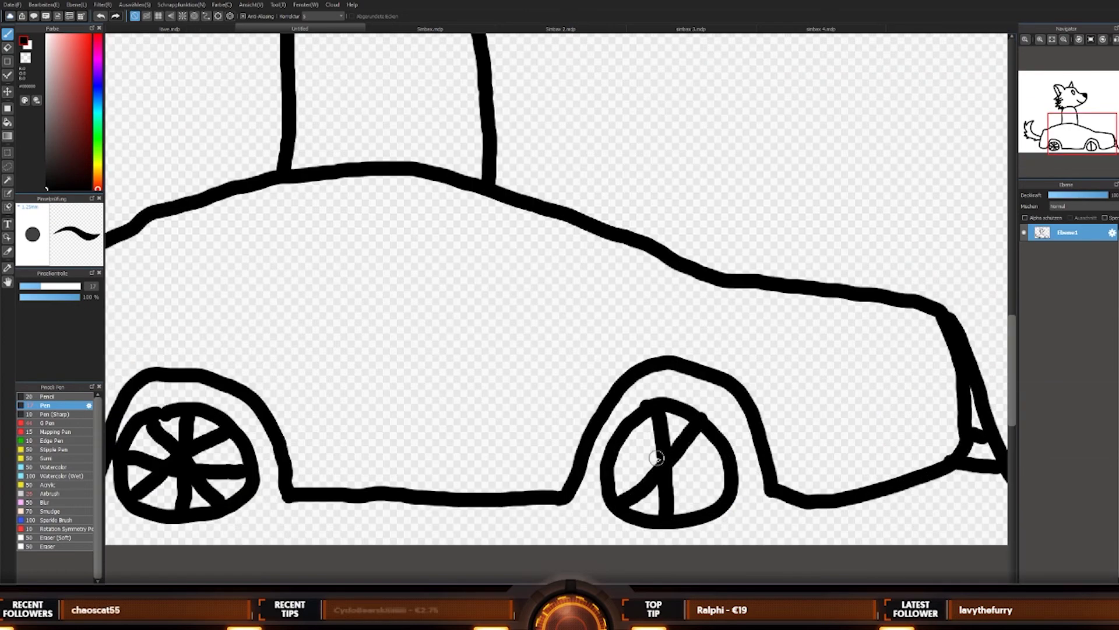
left_click_drag(622, 431, 707, 503)
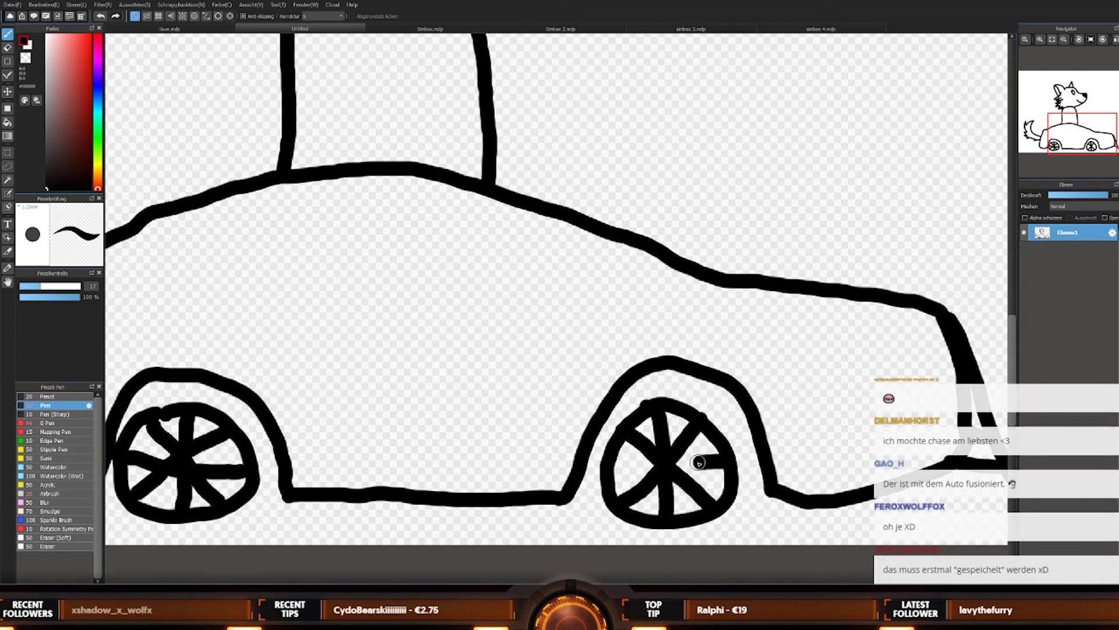
left_click_drag(718, 461, 612, 459)
scroll(717, 384, "down", 4)
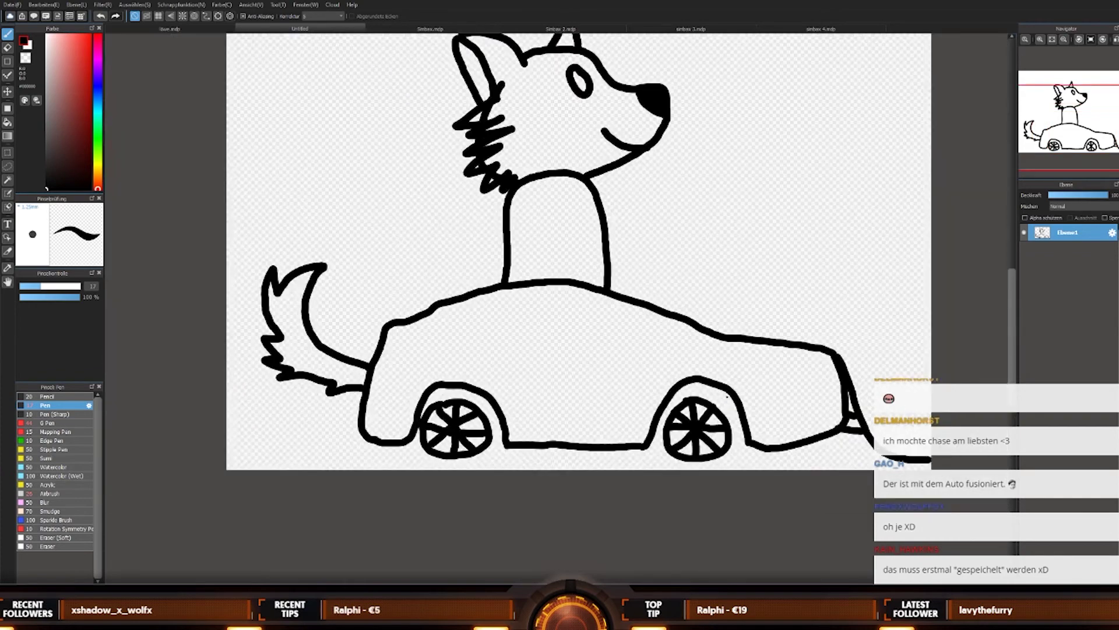
scroll(707, 313, "up", 4)
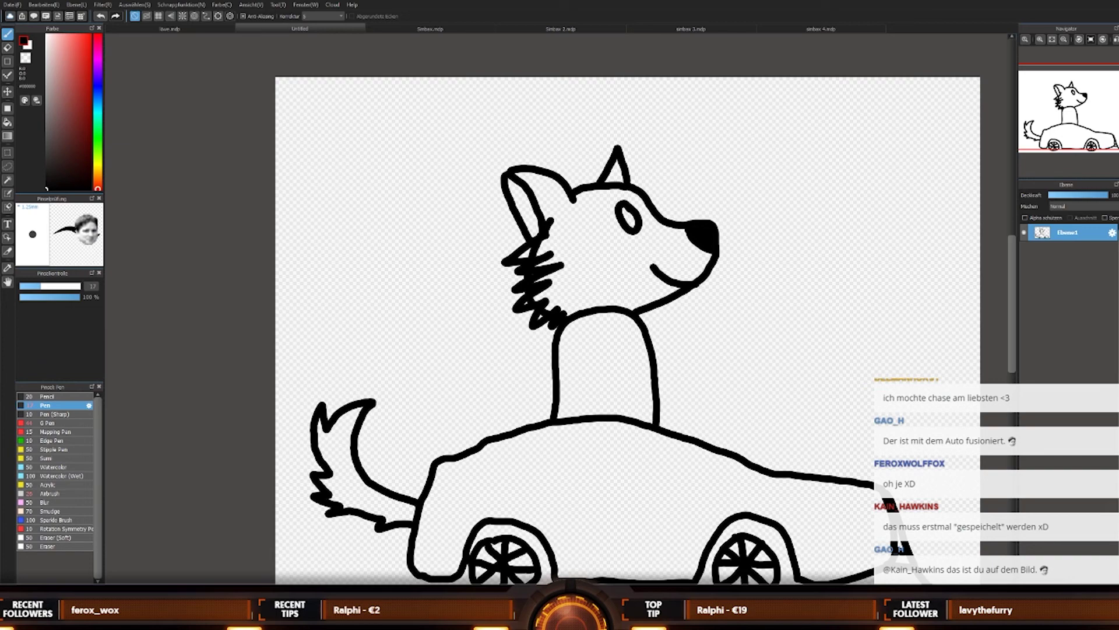
key("ctrl+minus")
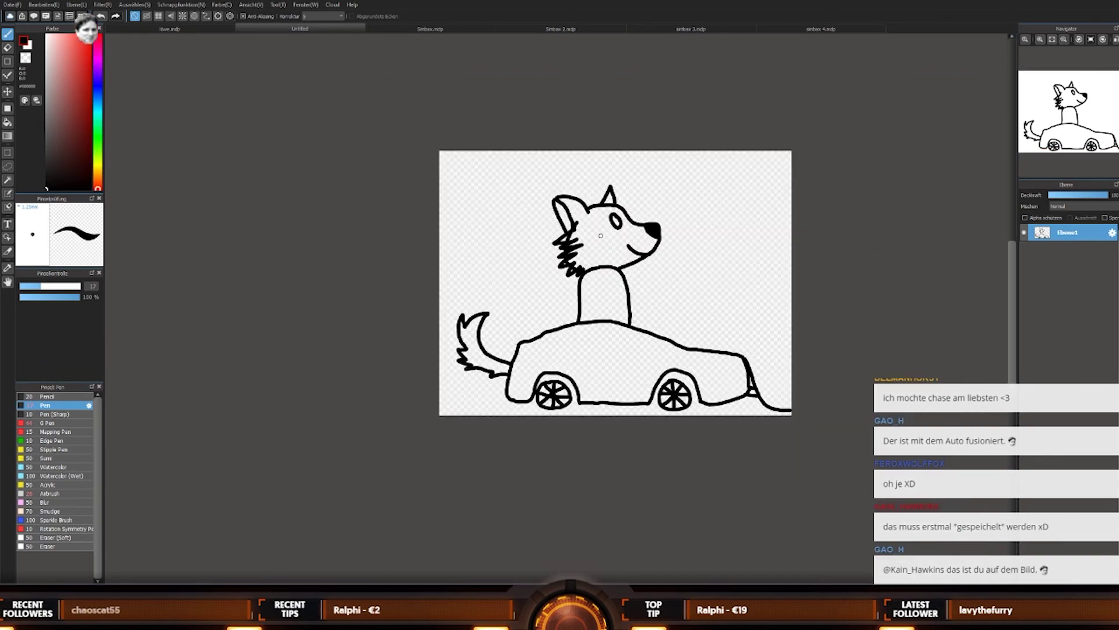
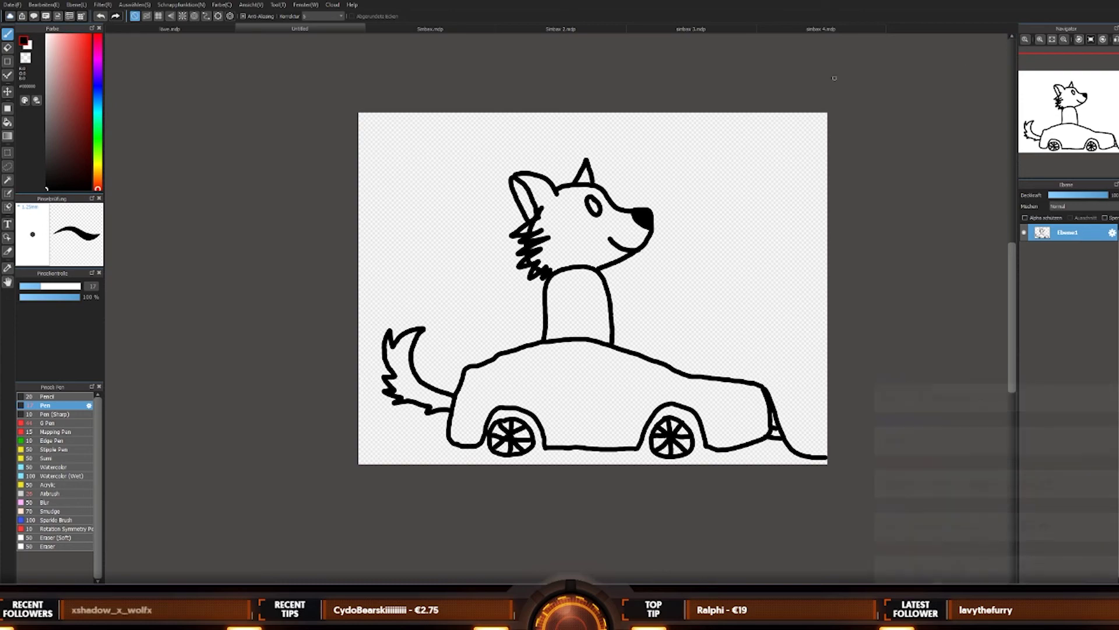
Step: Draw the animal's bent arm from its torso, reaching horizontally forward above the car's hood and closed off at the wrist
key("ctrl+plus")
left_click(745, 327)
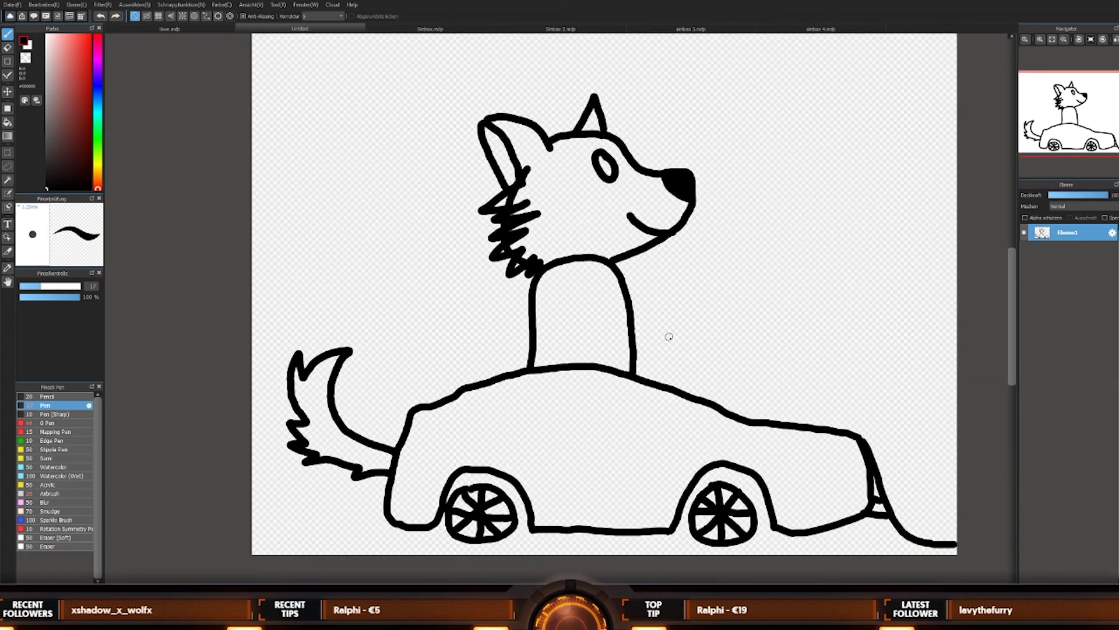
left_click(560, 290)
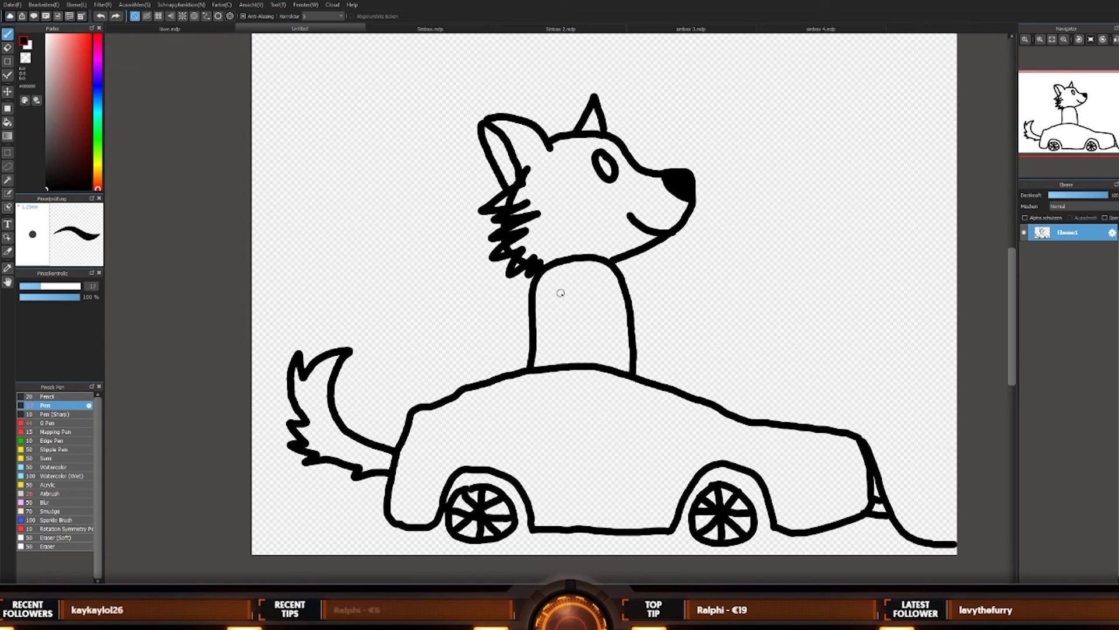
mouse_move(561, 290)
left_mouse_down()
mouse_move(562, 334)
mouse_move(717, 337)
mouse_move(654, 315)
mouse_move(582, 313)
mouse_move(583, 296)
left_mouse_up()
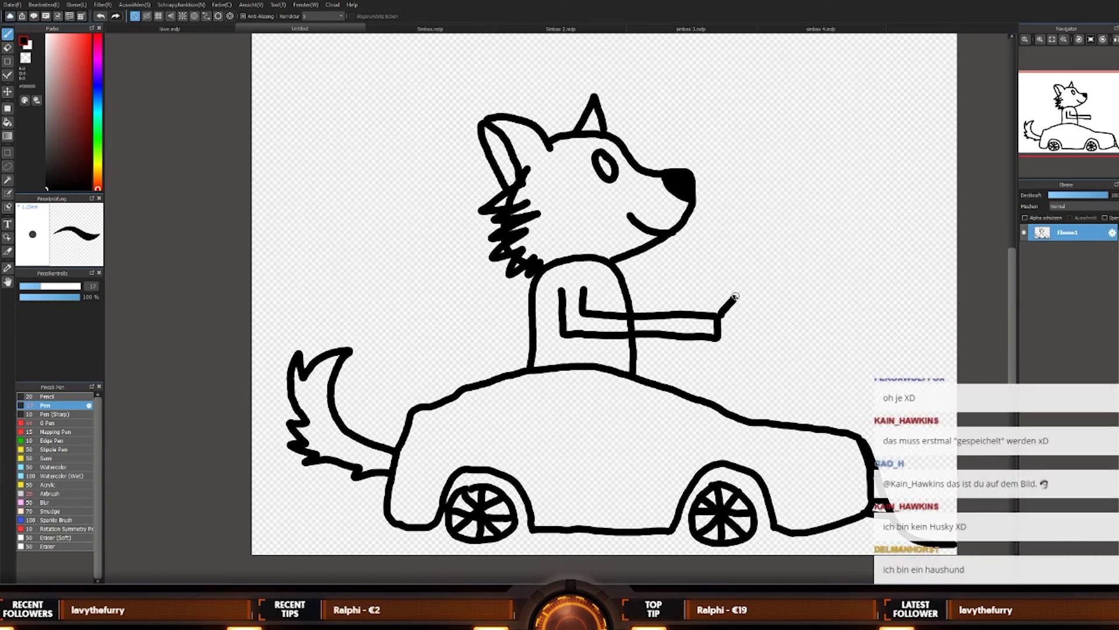
Step: Try drawing a spiky open hand at the end of the arm, restart it once, and undo these strokes
mouse_move(743, 303)
left_mouse_down()
mouse_move(772, 303)
mouse_move(752, 321)
mouse_move(786, 316)
mouse_move(759, 341)
left_mouse_up()
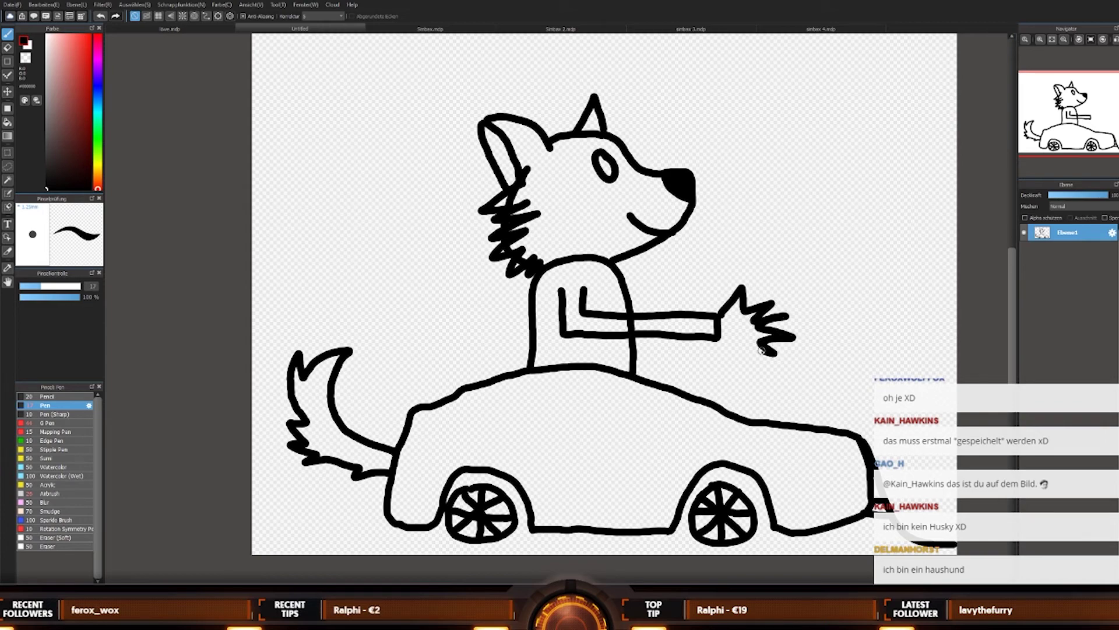
scroll(842, 323, "down", 3)
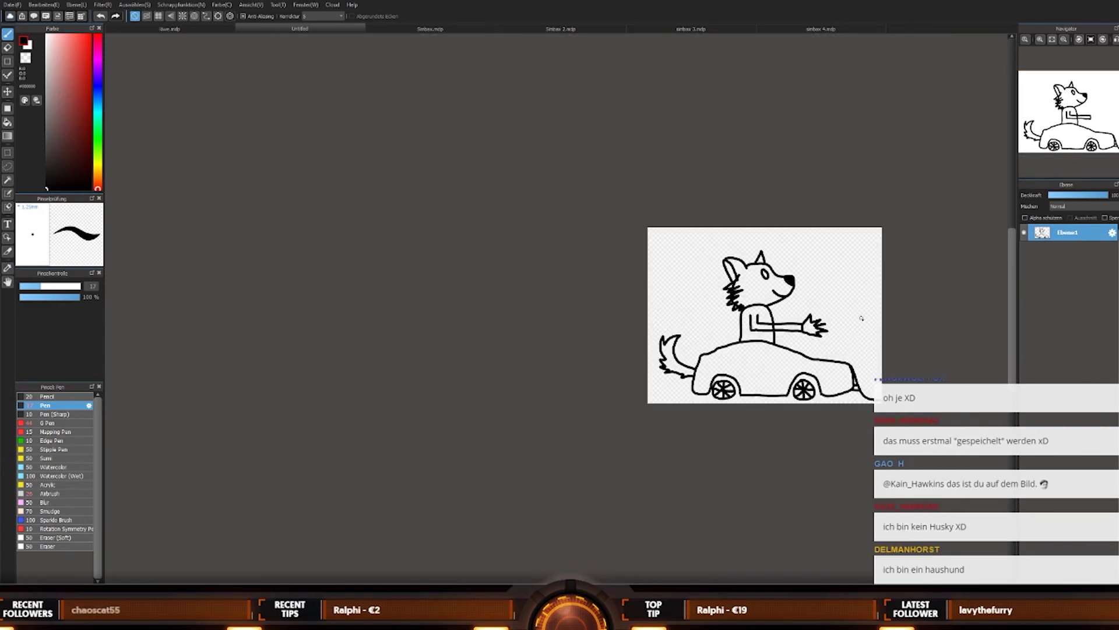
scroll(854, 320, "up", 1)
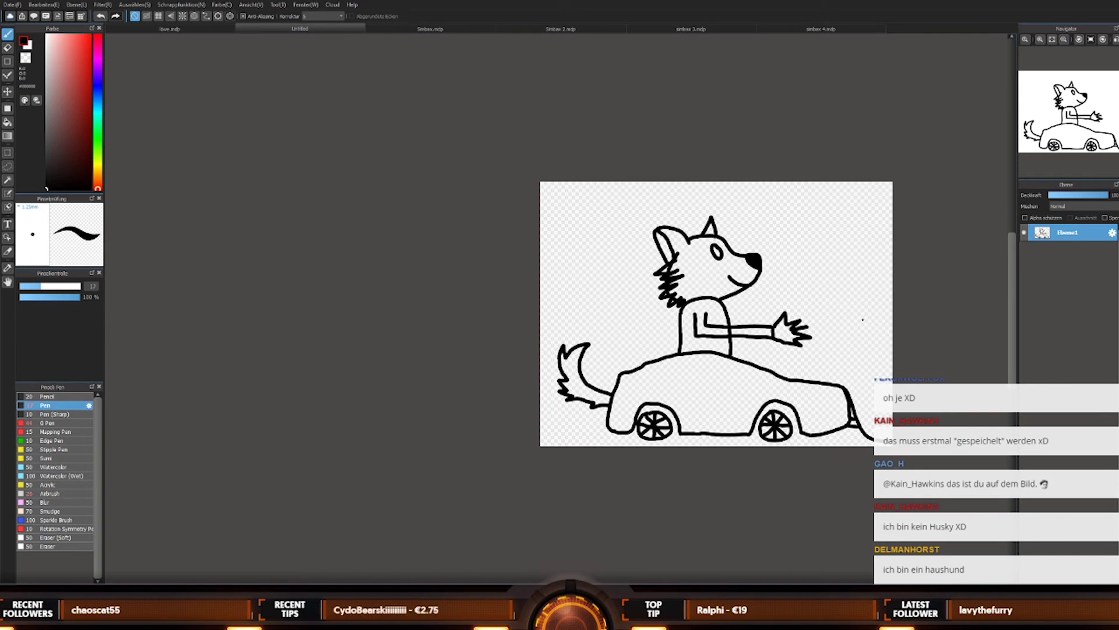
key("ctrl+z")
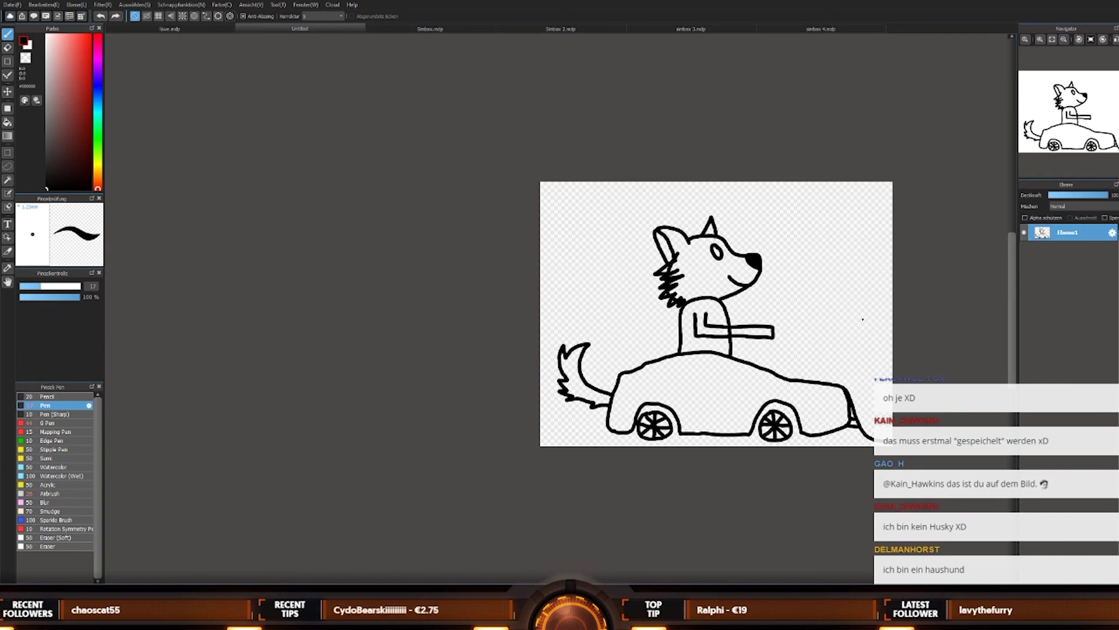
scroll(863, 319, "up", 2)
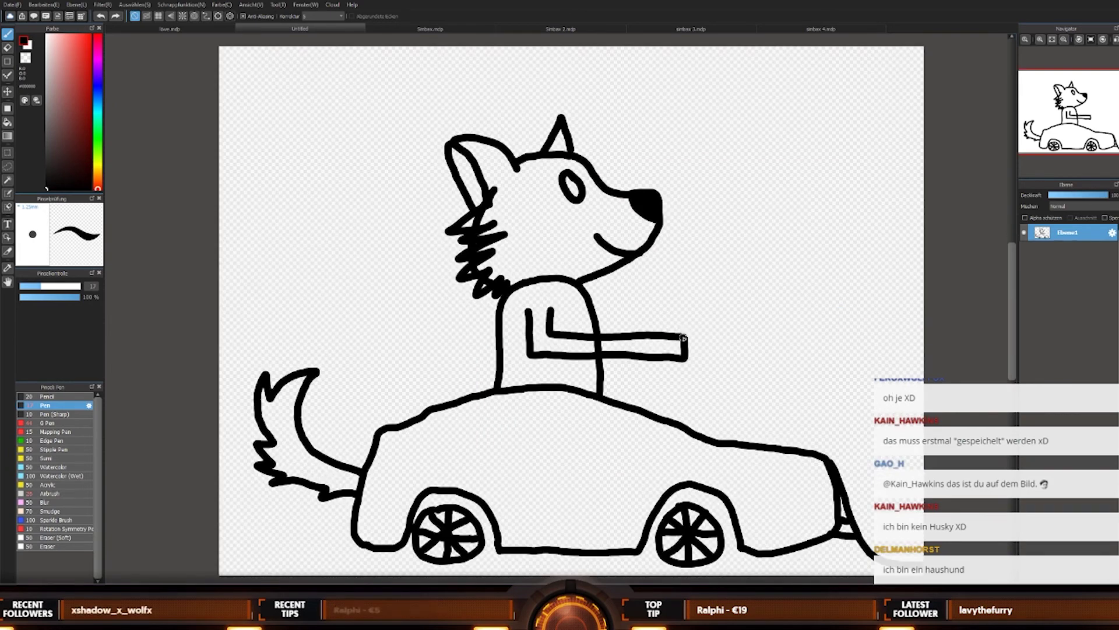
mouse_move(683, 338)
left_mouse_down()
mouse_move(698, 304)
mouse_move(704, 323)
left_mouse_up()
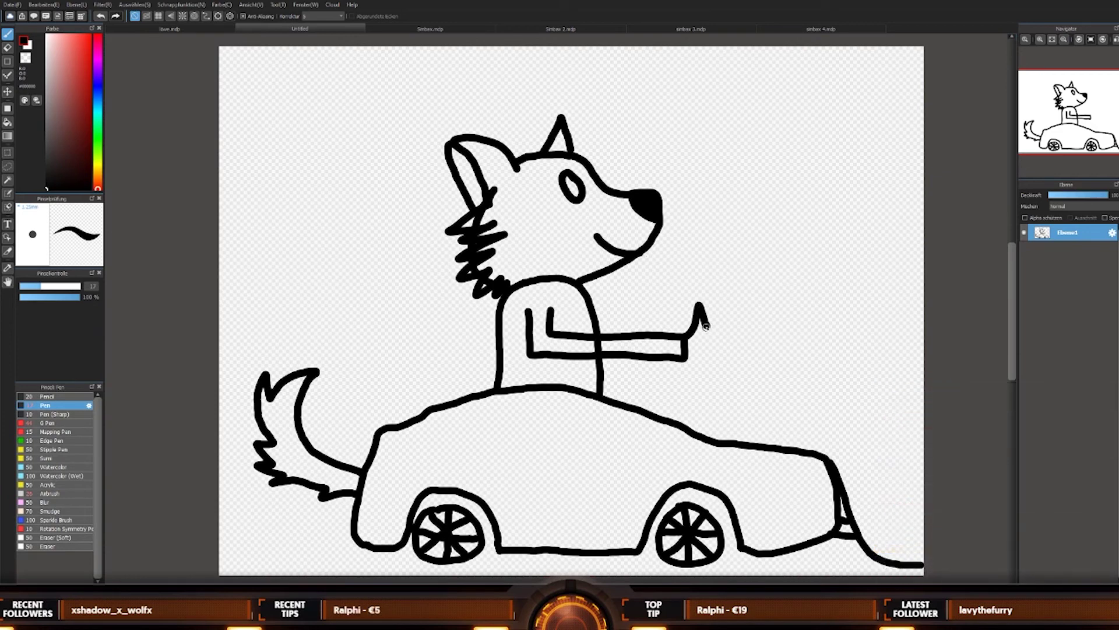
key("ctrl+z")
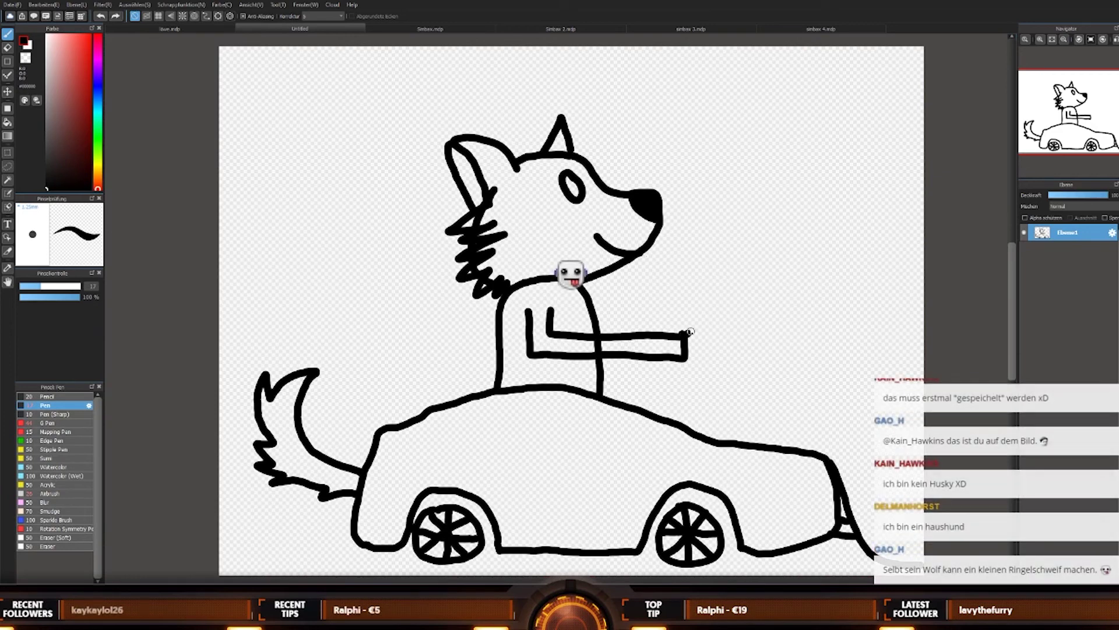
Step: Draw a thumbs-up hand with curled fingers at the end of the animal's outstretched arm
mouse_move(689, 332)
left_mouse_down()
mouse_move(706, 303)
mouse_move(718, 327)
mouse_move(744, 324)
mouse_move(717, 341)
mouse_move(738, 337)
mouse_move(719, 346)
mouse_move(739, 349)
mouse_move(719, 353)
left_mouse_up()
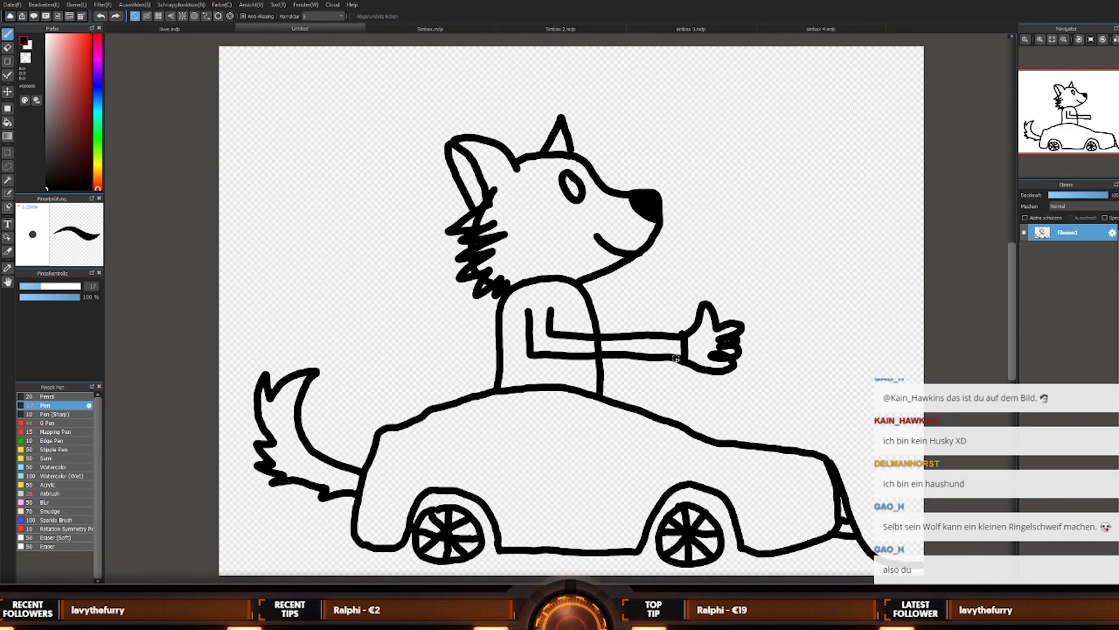
scroll(802, 305, "down", 4)
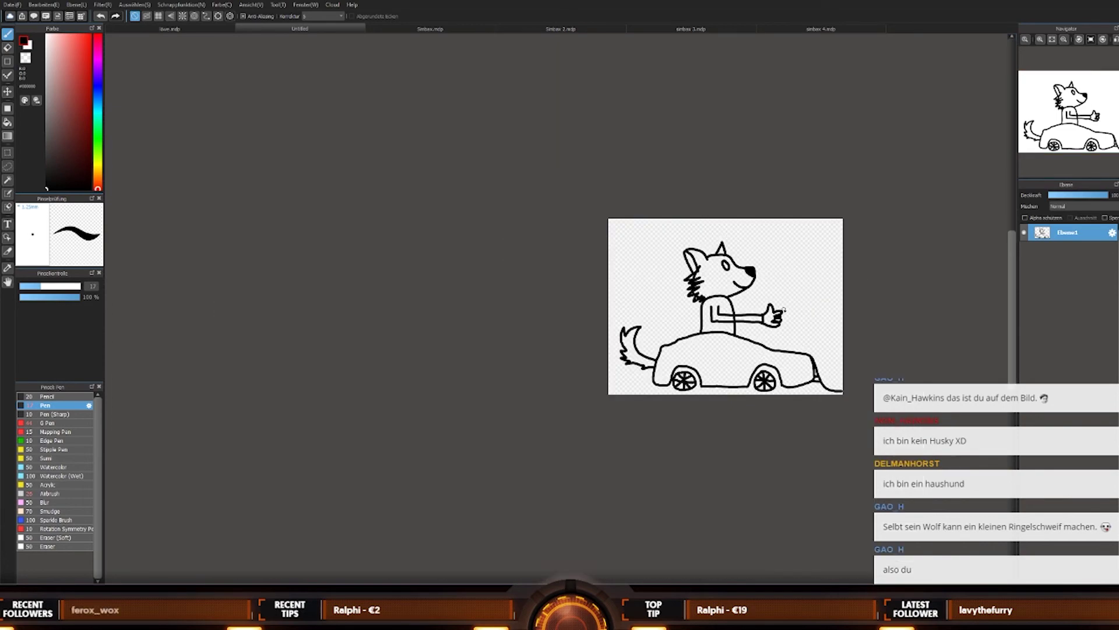
scroll(790, 274, "up", 2)
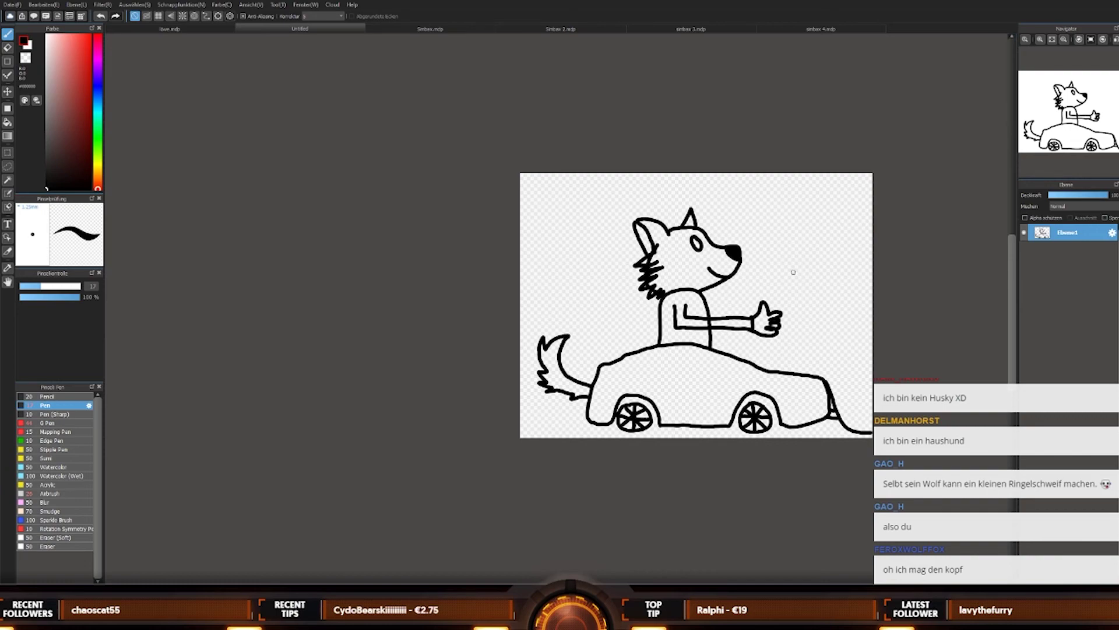
scroll(793, 272, "up", 2)
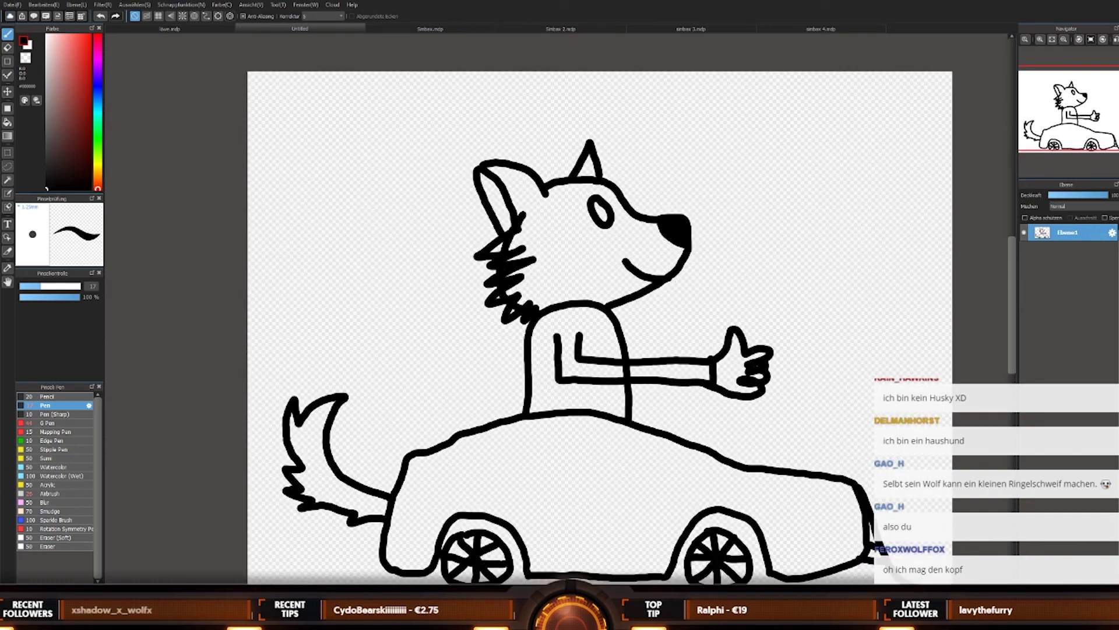
scroll(792, 268, "down", 2)
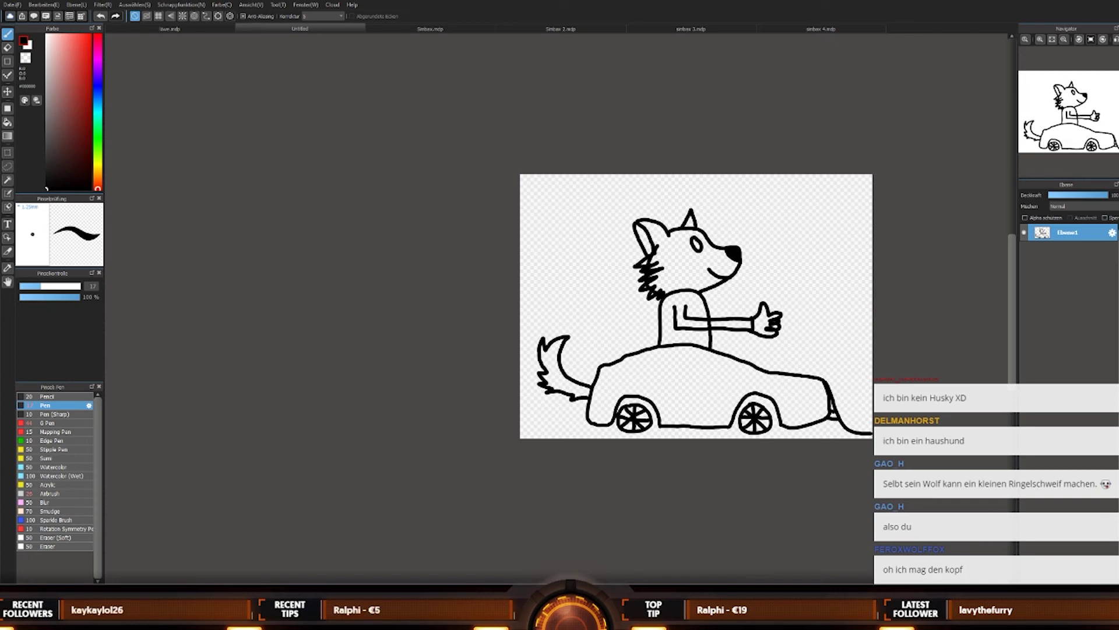
scroll(715, 291, "up", 2)
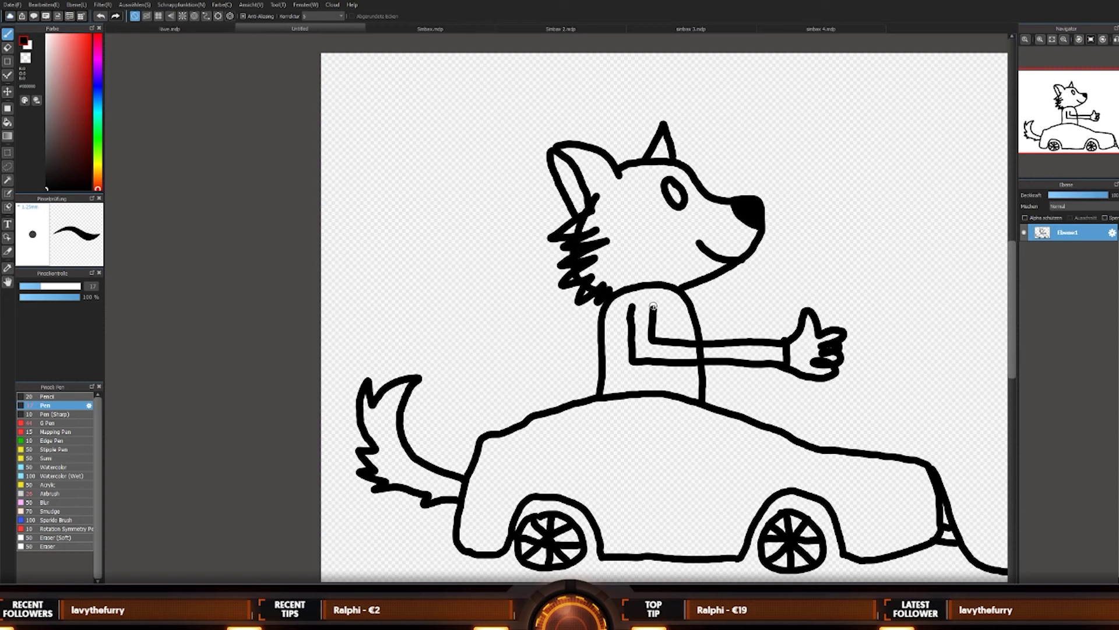
scroll(654, 306, "down", 2)
scroll(758, 274, "up", 1)
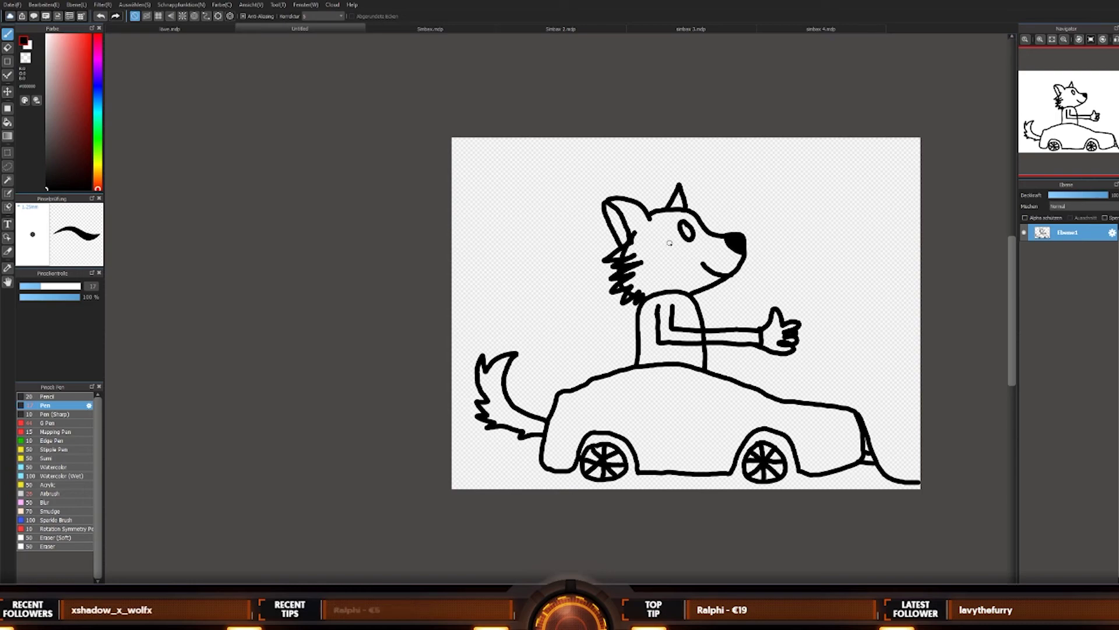
Step: Add a new layer above the line art and paint the inside of the animal's eye bright red
scroll(669, 243, "up", 1)
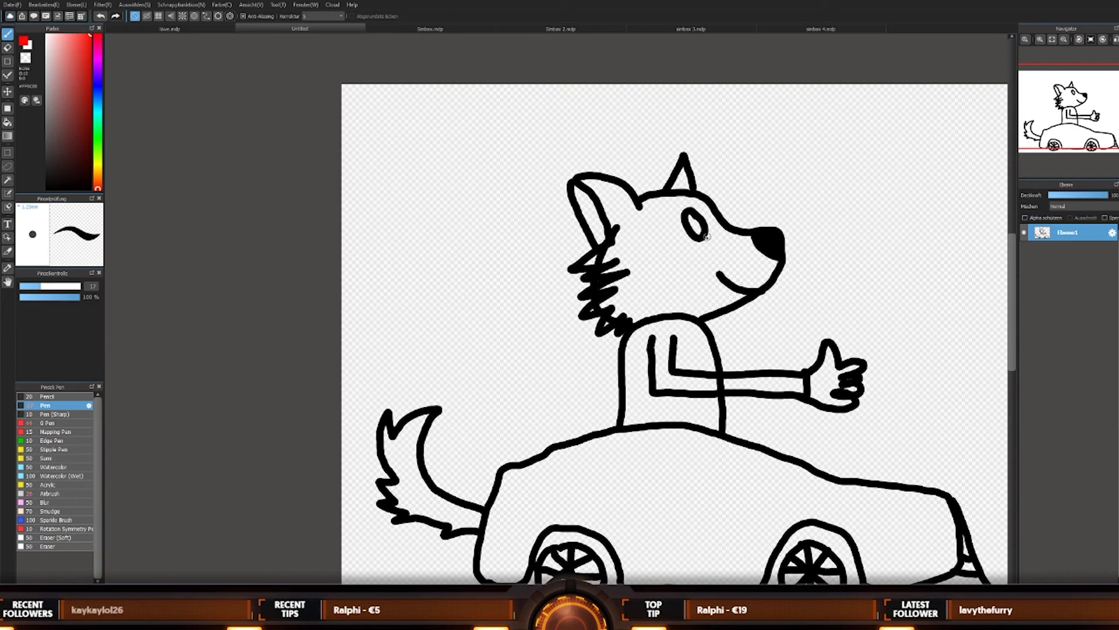
key("ctrl+shift+n")
scroll(876, 312, "down", 2)
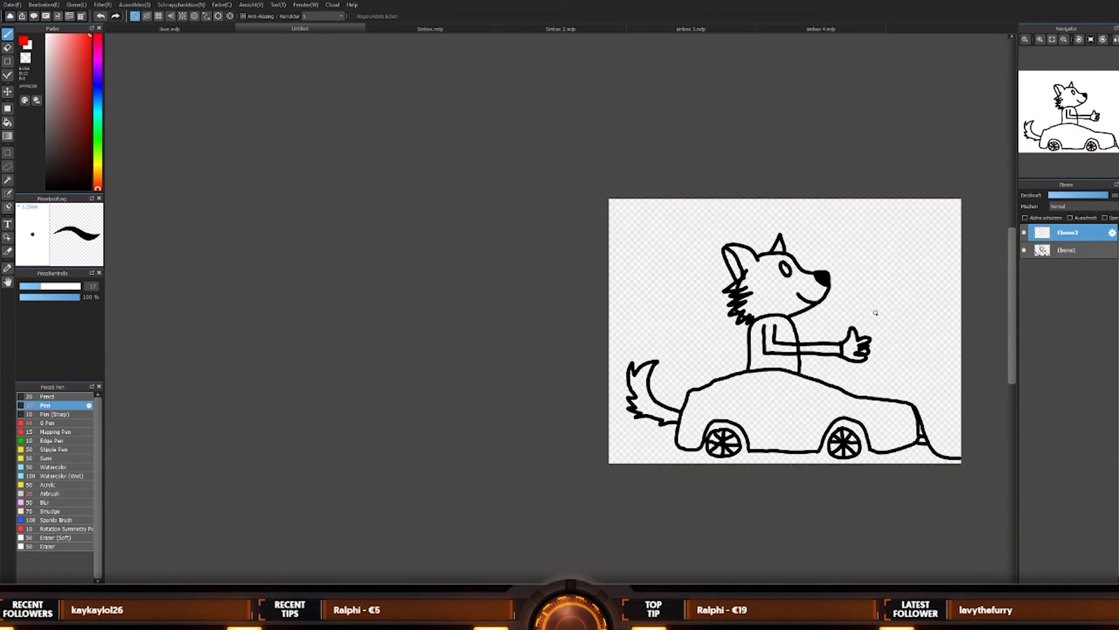
scroll(798, 277, "up", 3)
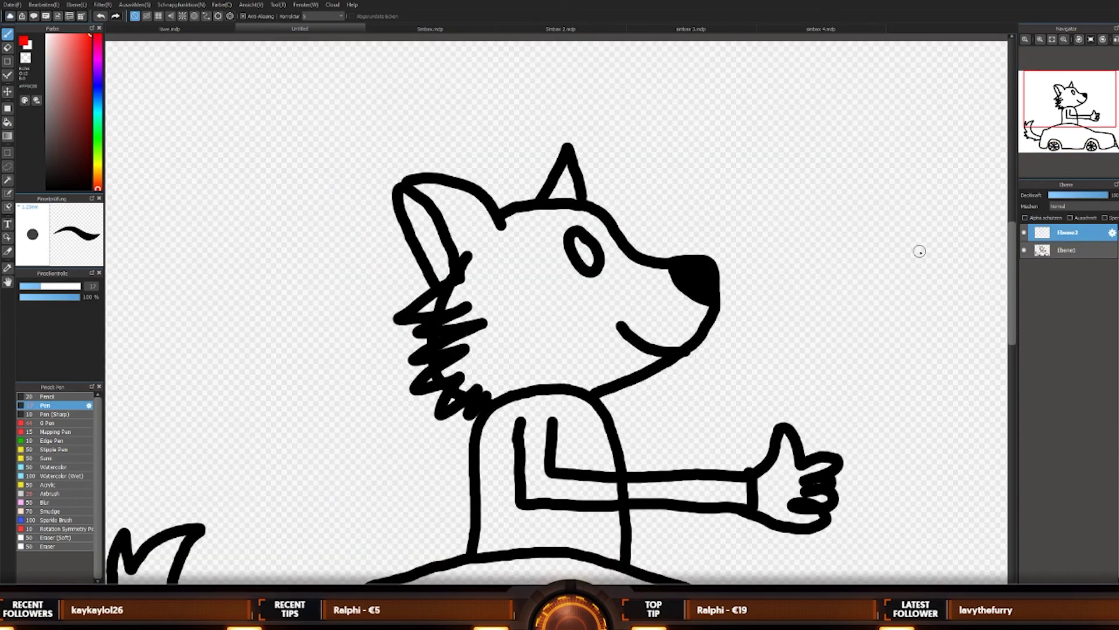
mouse_move(598, 256)
left_mouse_down()
mouse_move(588, 262)
mouse_move(583, 239)
left_mouse_up()
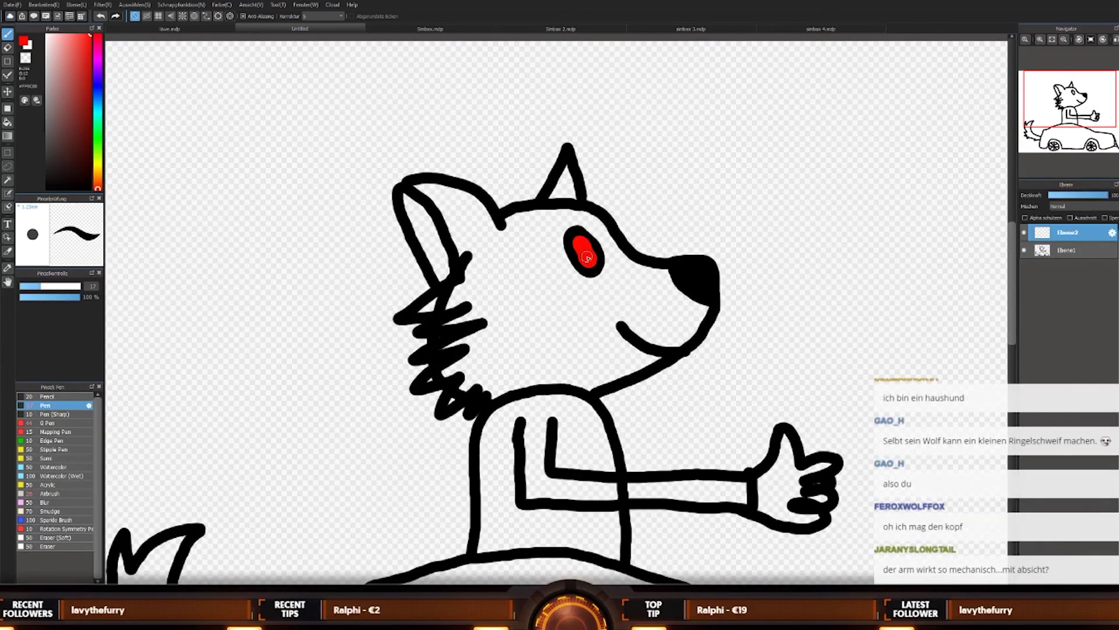
scroll(807, 324, "down", 5)
scroll(806, 324, "up", 4)
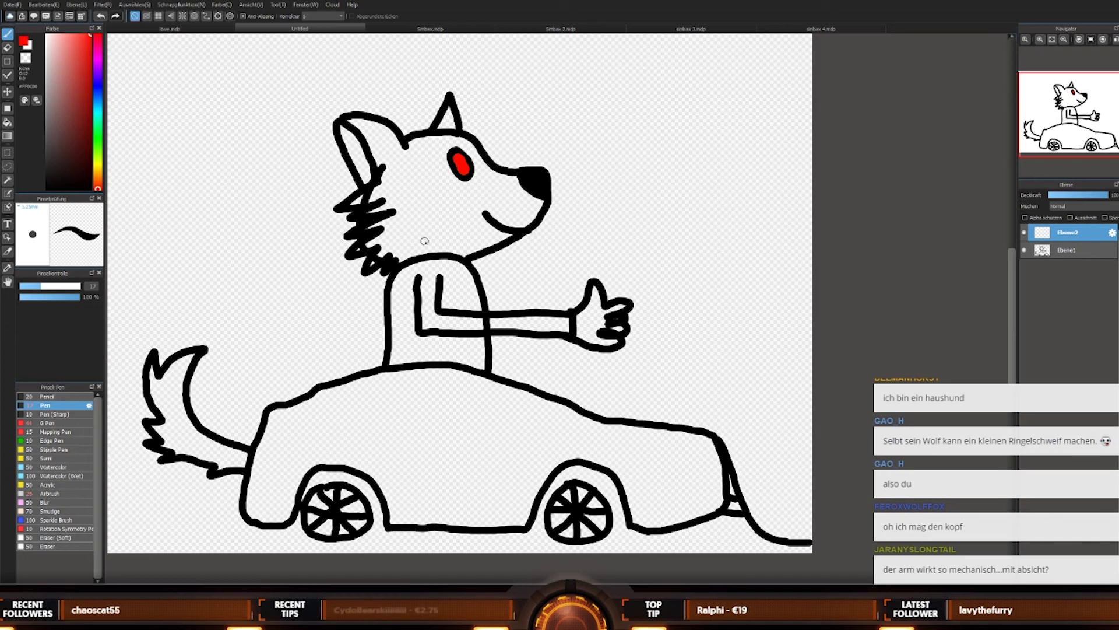
Step: Choose a muted reddish brown and bucket-fill the animal's head and torso with it on the new layer
left_click(89, 187)
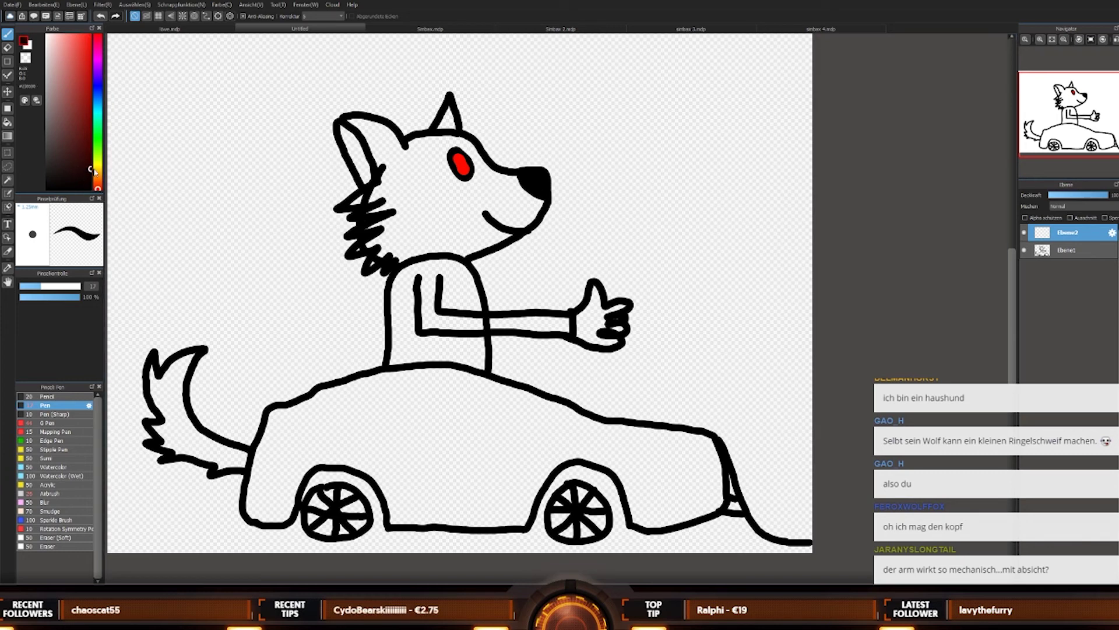
left_click(57, 109)
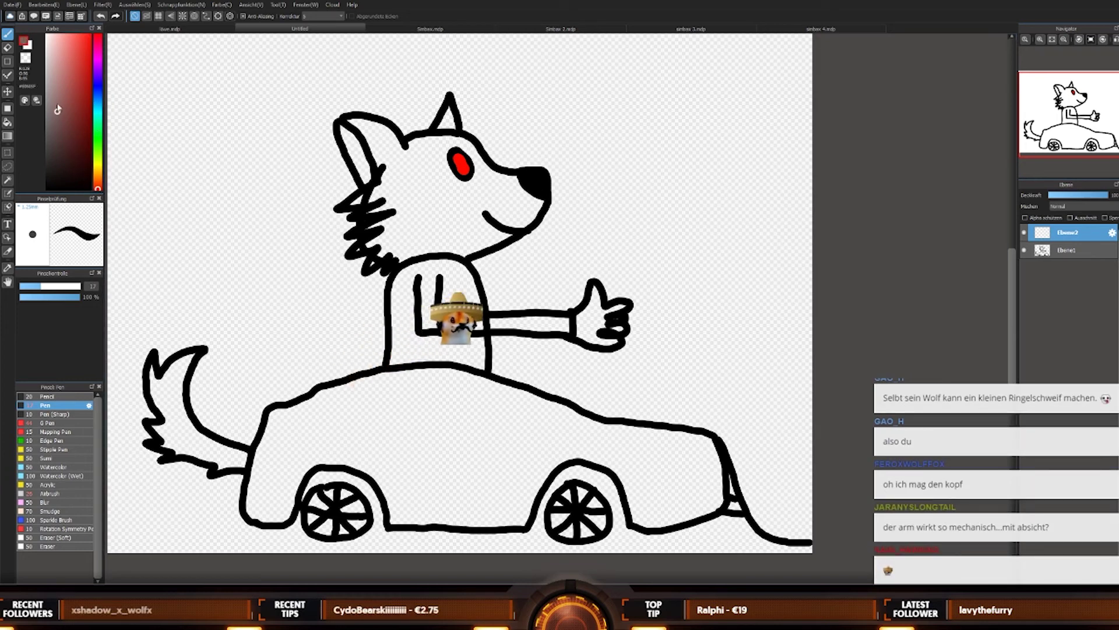
left_click(58, 103)
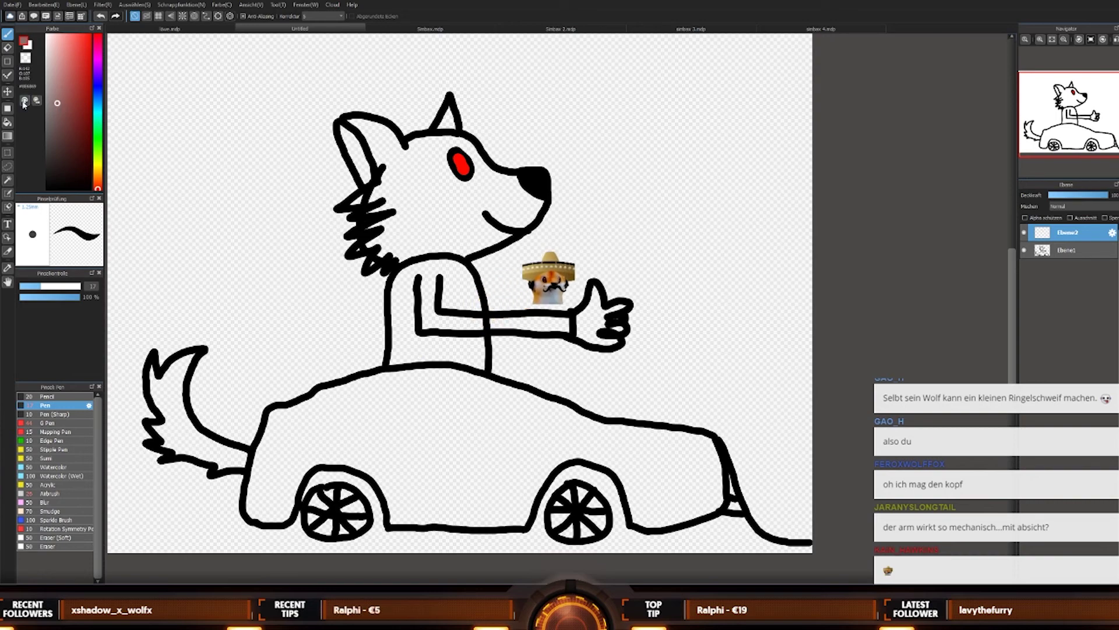
left_click(8, 121)
scroll(642, 291, "down", 2)
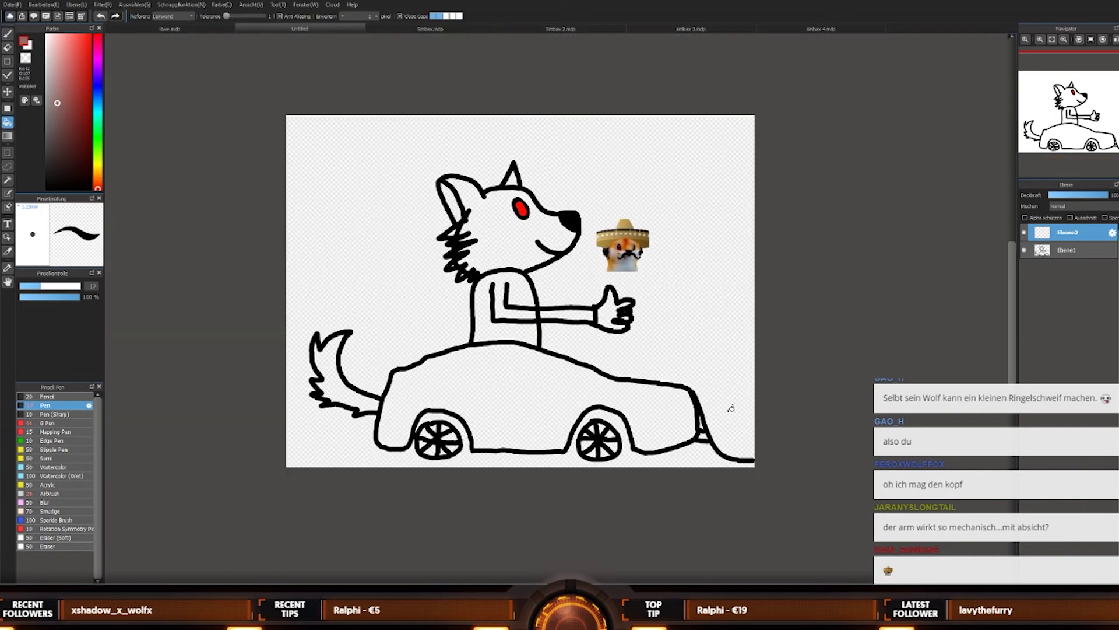
scroll(494, 259, "up", 2)
left_click(499, 243)
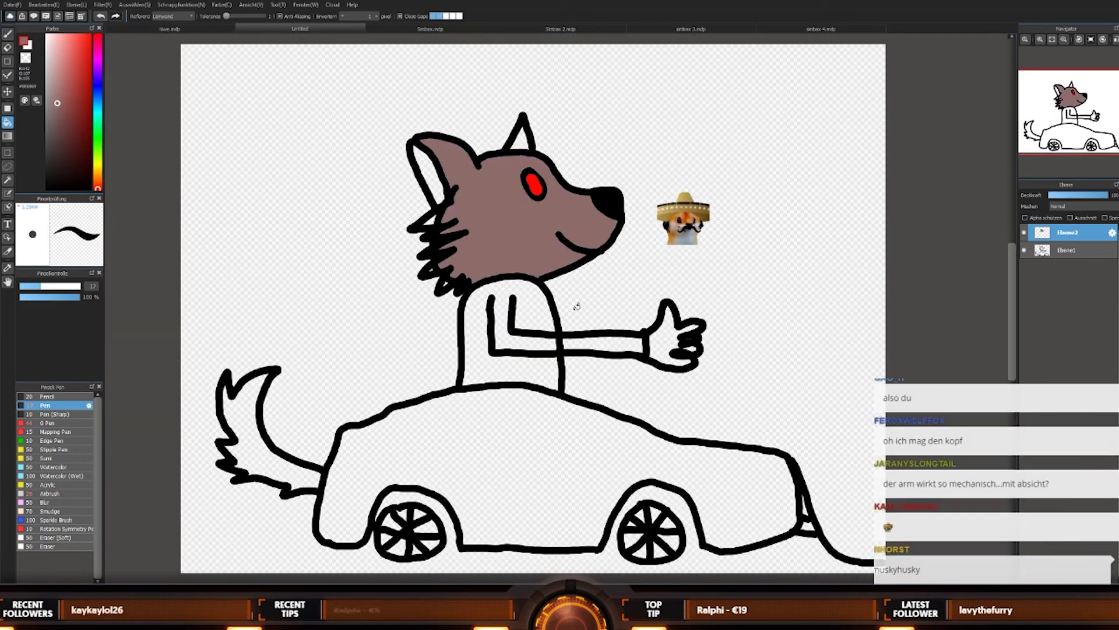
left_click(547, 367)
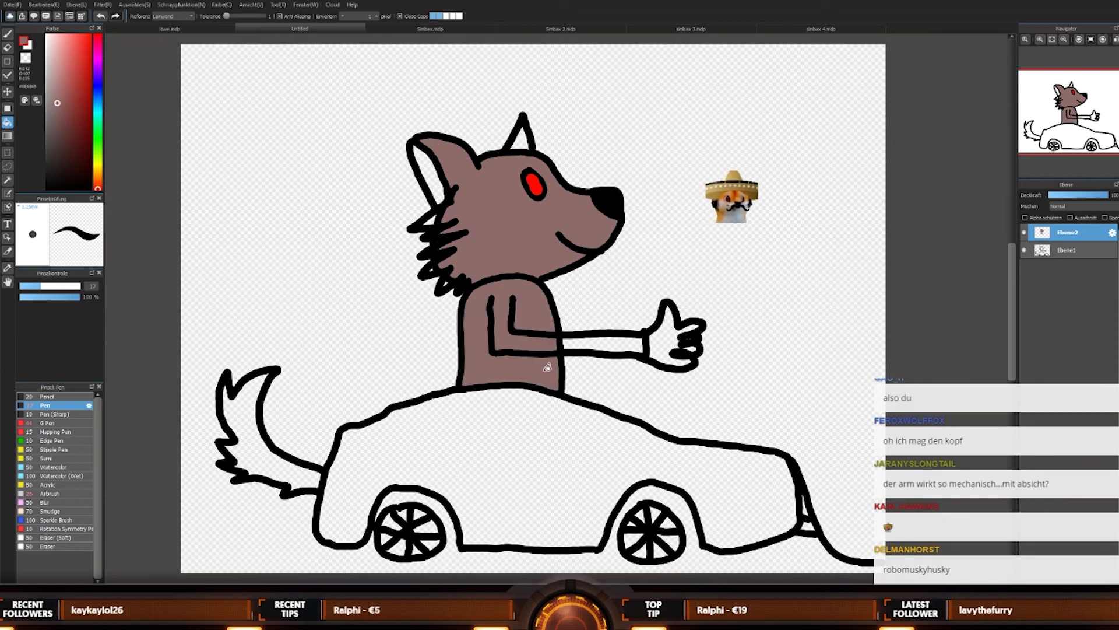
Step: Try filling the car body with the same reddish brown and undo that fill
left_click(569, 435)
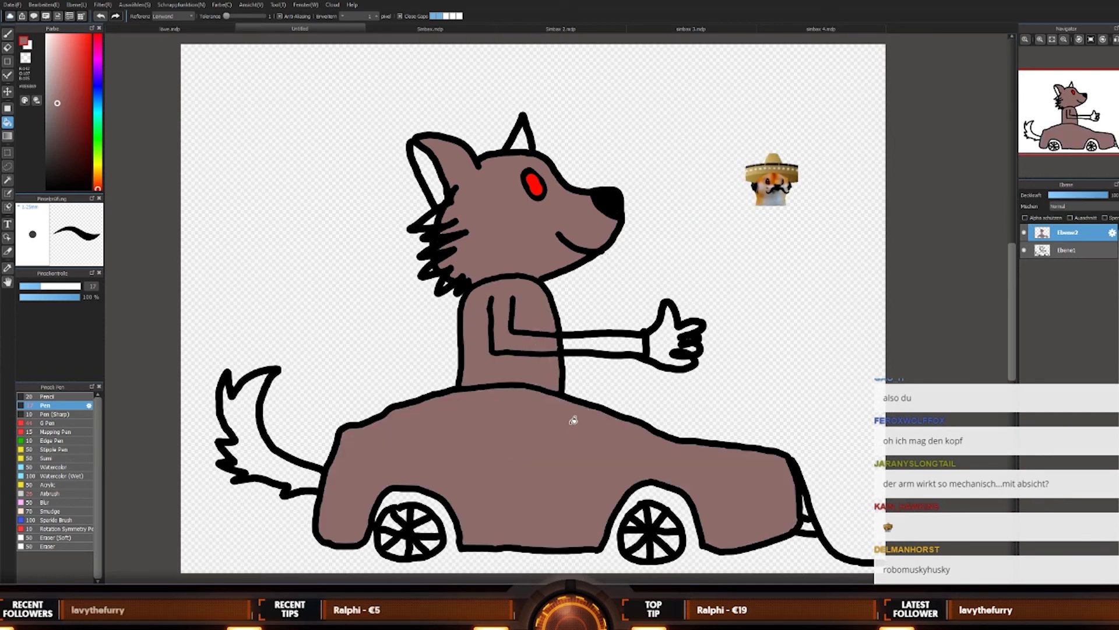
scroll(720, 423, "down", 3)
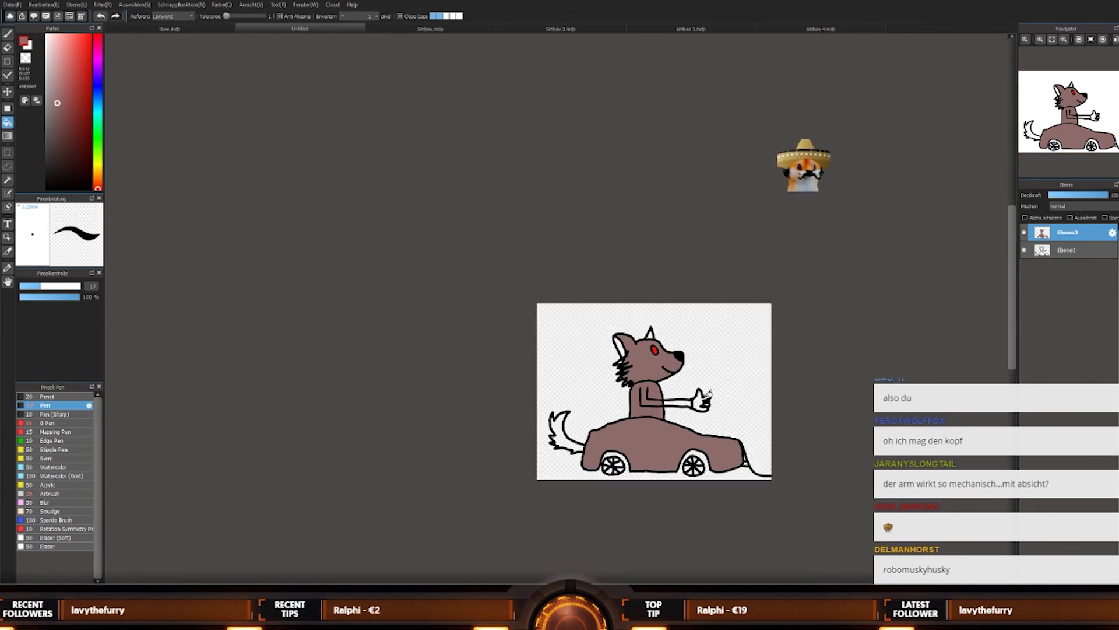
scroll(707, 396, "up", 3)
key("ctrl+z")
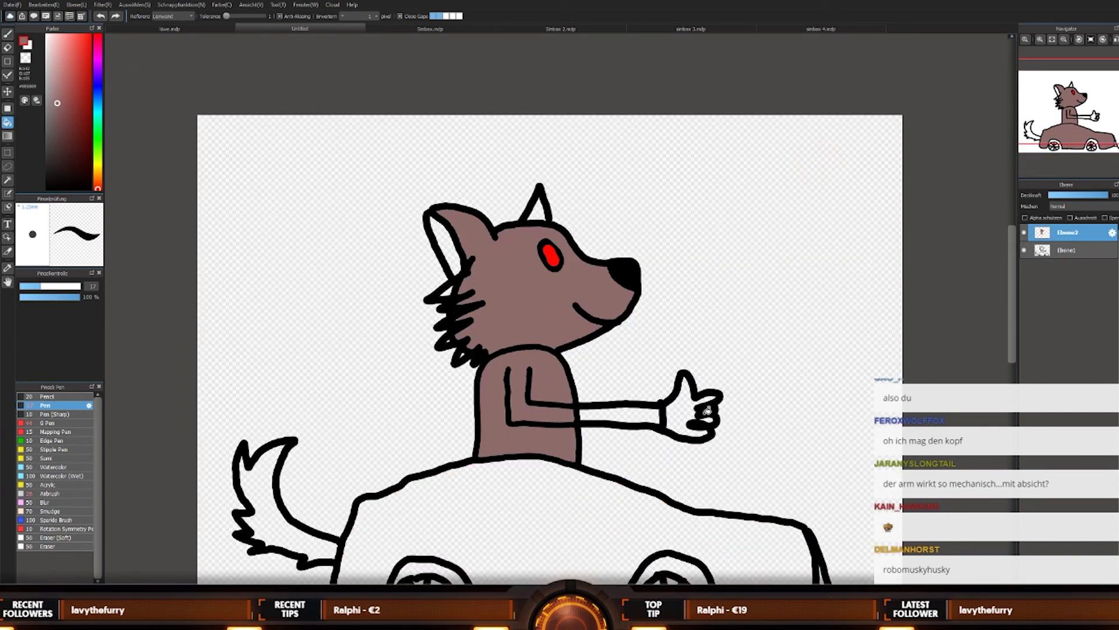
Step: Bucket-fill the inside of both of the animal's ears with the reddish brown, undoing the fill that recolours the outlines
scroll(675, 360, "down", 3)
scroll(619, 233, "up", 3)
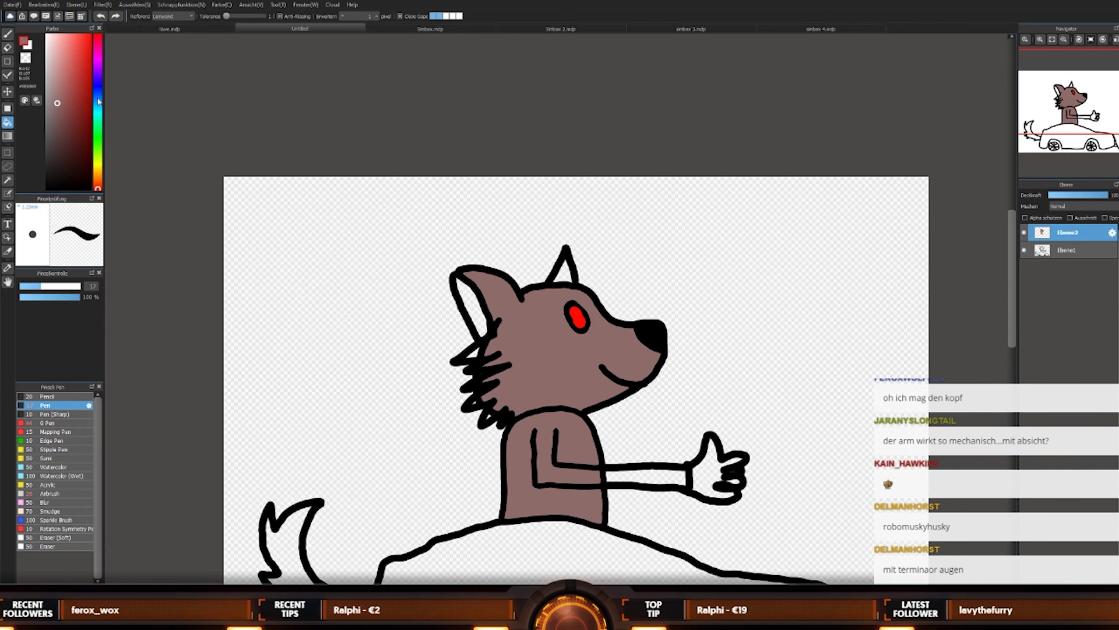
left_click(473, 298)
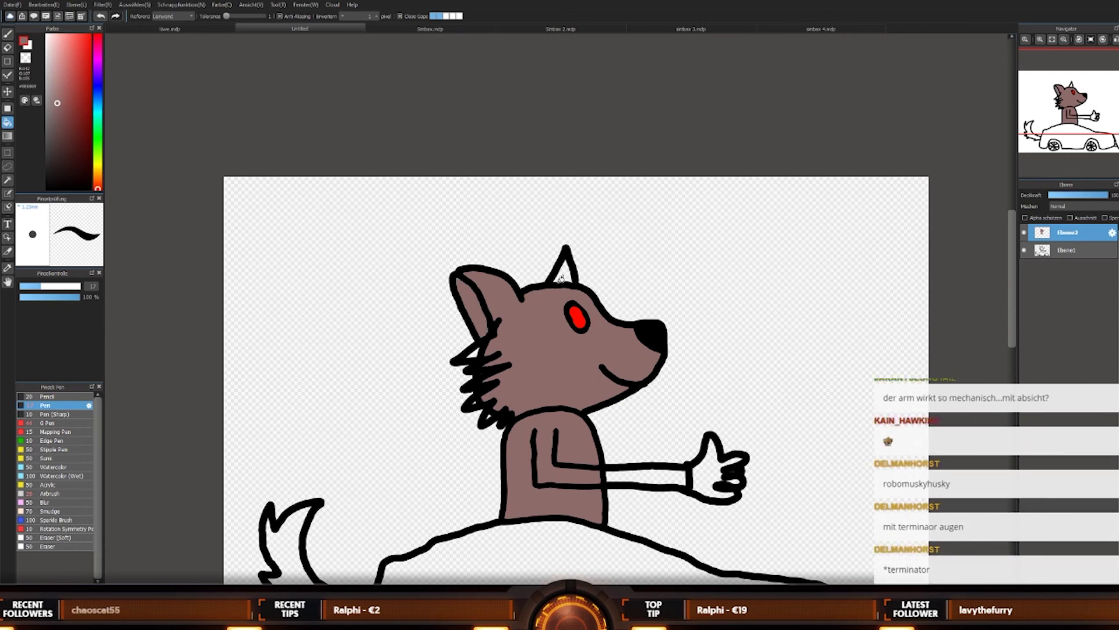
left_click(574, 271)
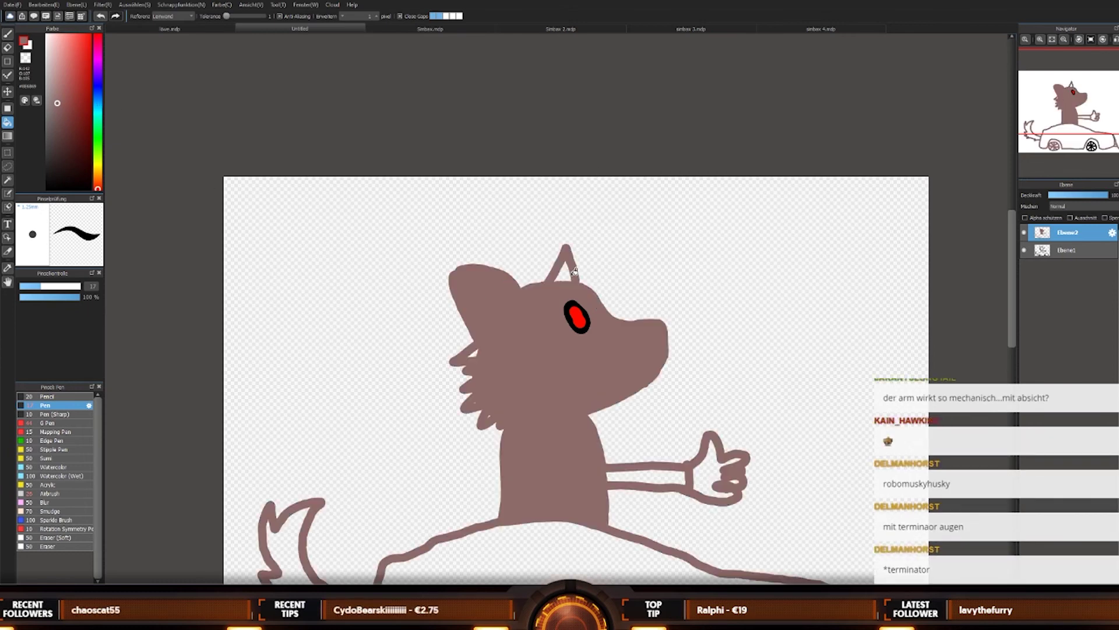
key("ctrl+z")
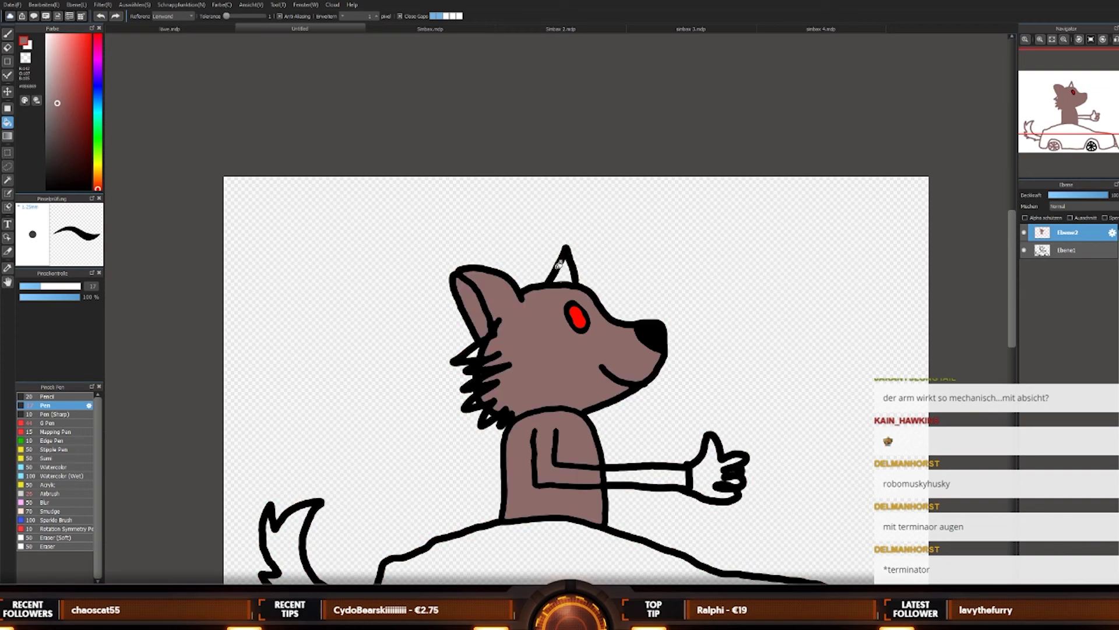
scroll(622, 265, "down", 2)
scroll(629, 429, "up", 2)
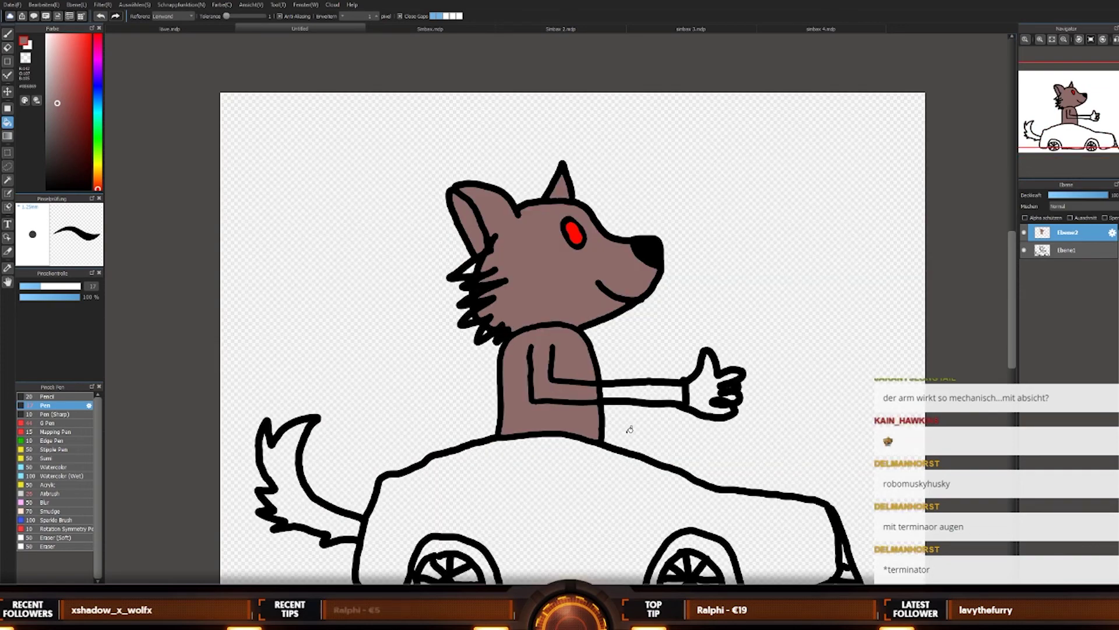
Step: Bucket-fill the animal's outstretched forearm and thumbs-up hand, including the fingers, with the same reddish brown
left_click(651, 387)
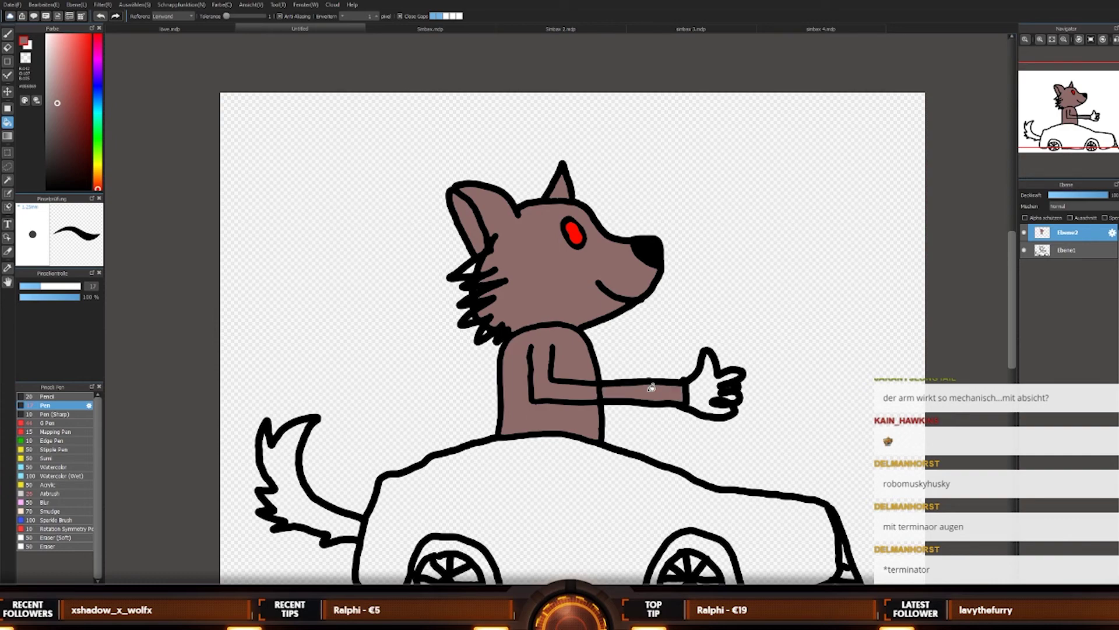
left_click(710, 388)
scroll(810, 370, "down", 2)
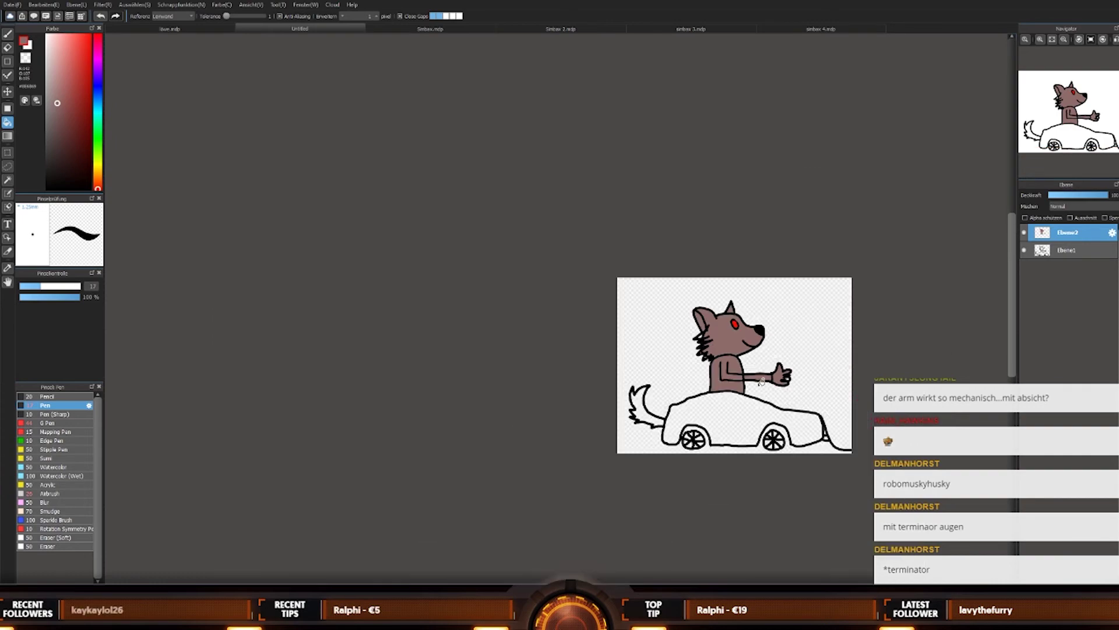
scroll(807, 359, "up", 4)
left_click(805, 358)
scroll(837, 318, "down", 4)
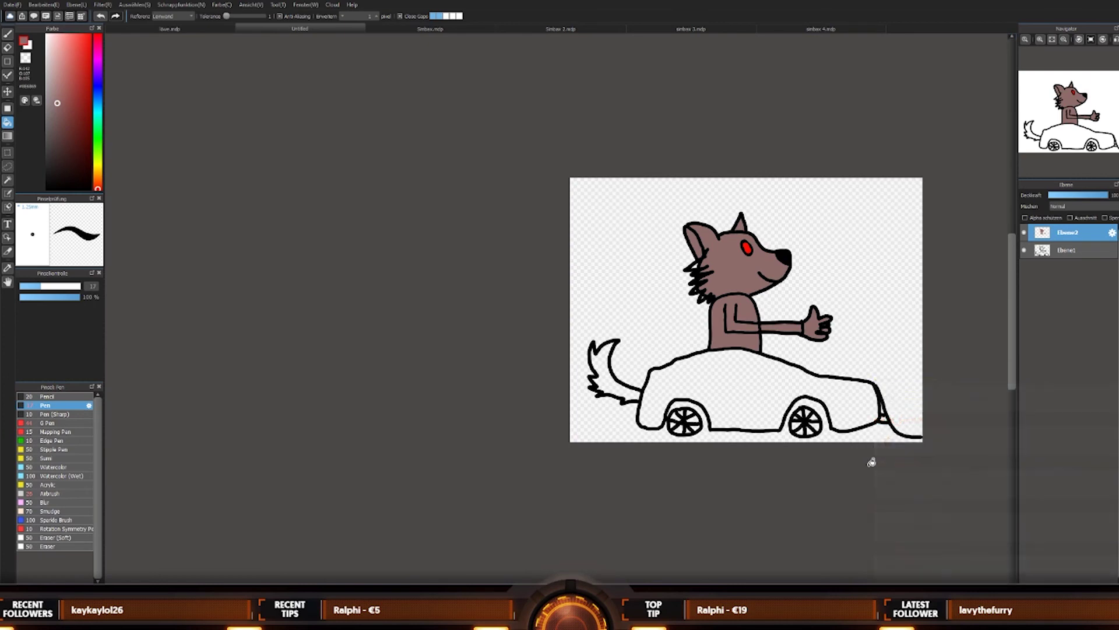
Step: Bucket-fill the bushy tail at the back of the car with the animal's reddish brown
left_click(618, 382)
scroll(964, 429, "down", 3)
scroll(816, 467, "up", 3)
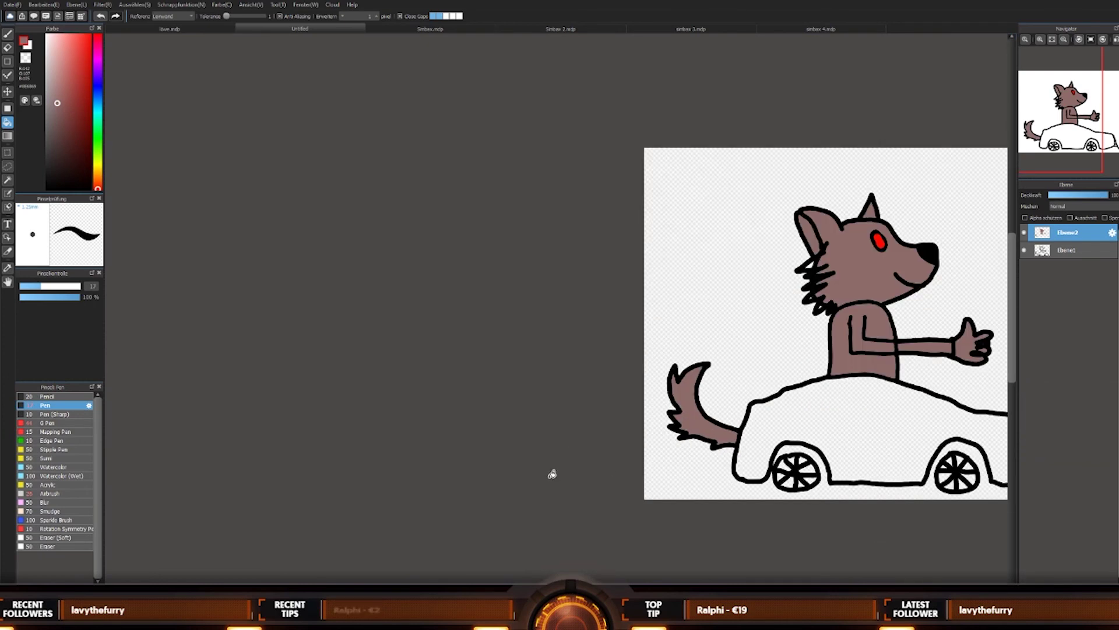
scroll(583, 475, "down", 3)
scroll(615, 477, "up", 3)
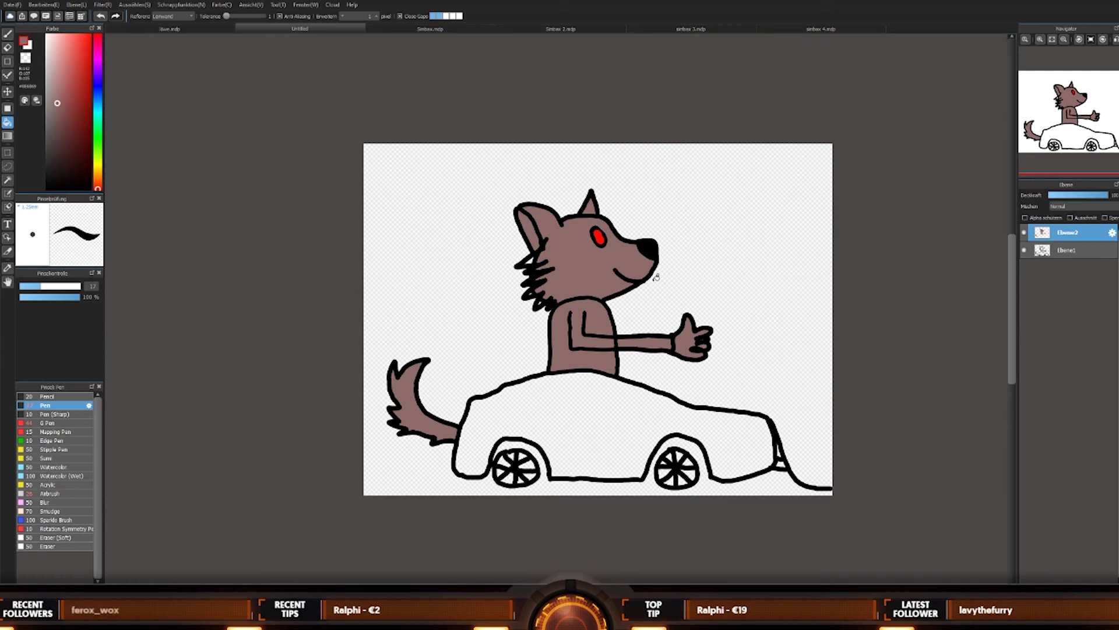
Step: Sample the outlines' black and draw a triangular front side window below the car's roofline with the Pen, undoing the stray brown stroke
key("b")
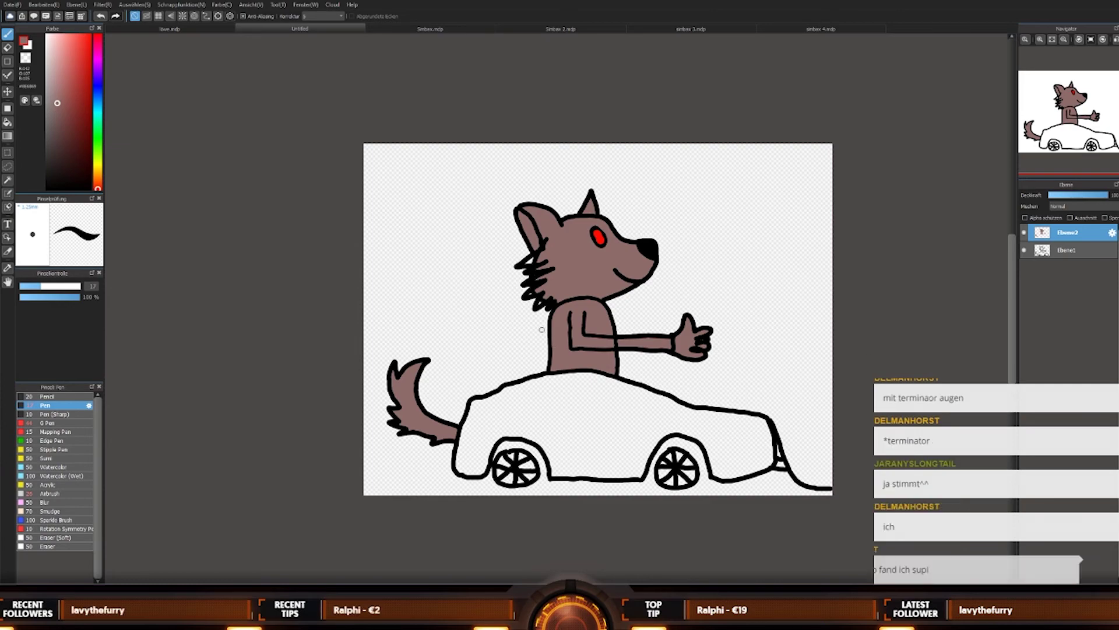
scroll(610, 456, "up", 2)
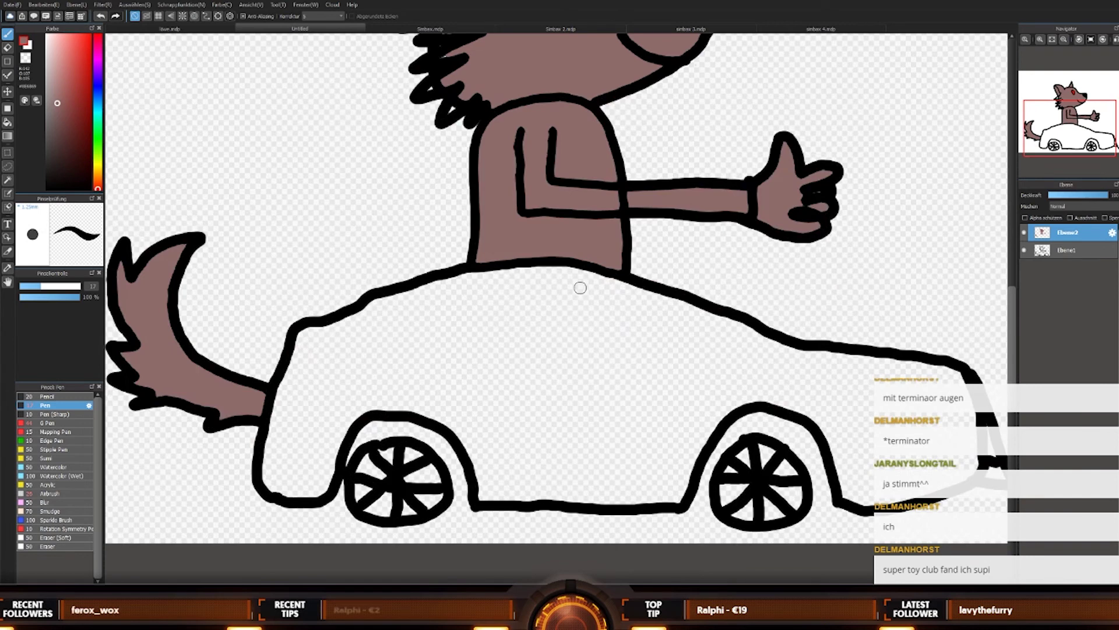
left_click_drag(580, 287, 578, 306)
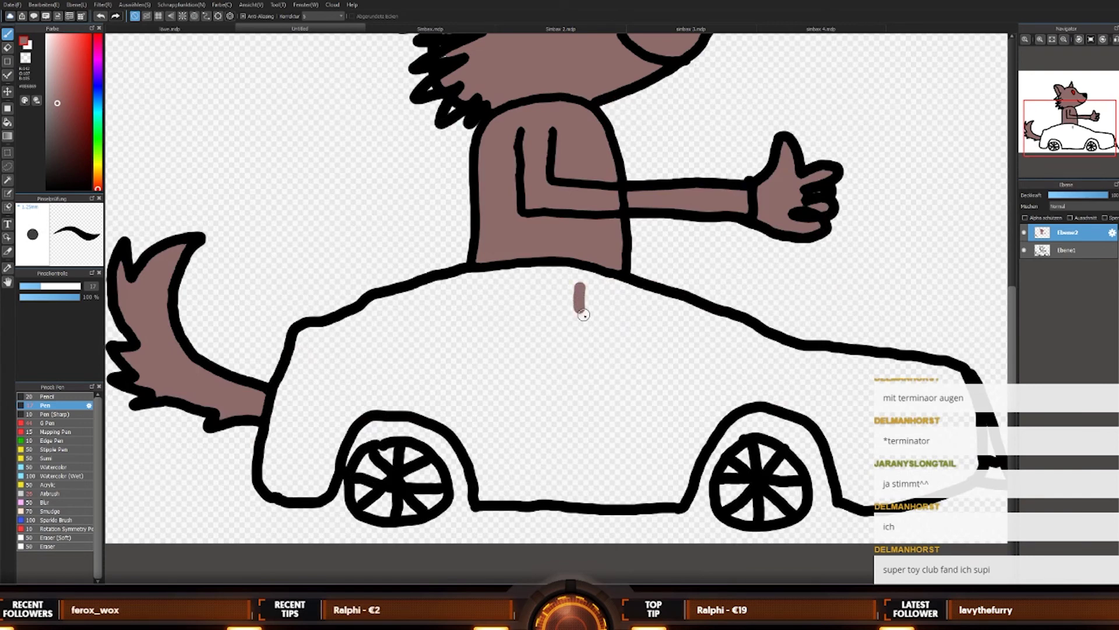
key("ctrl+z")
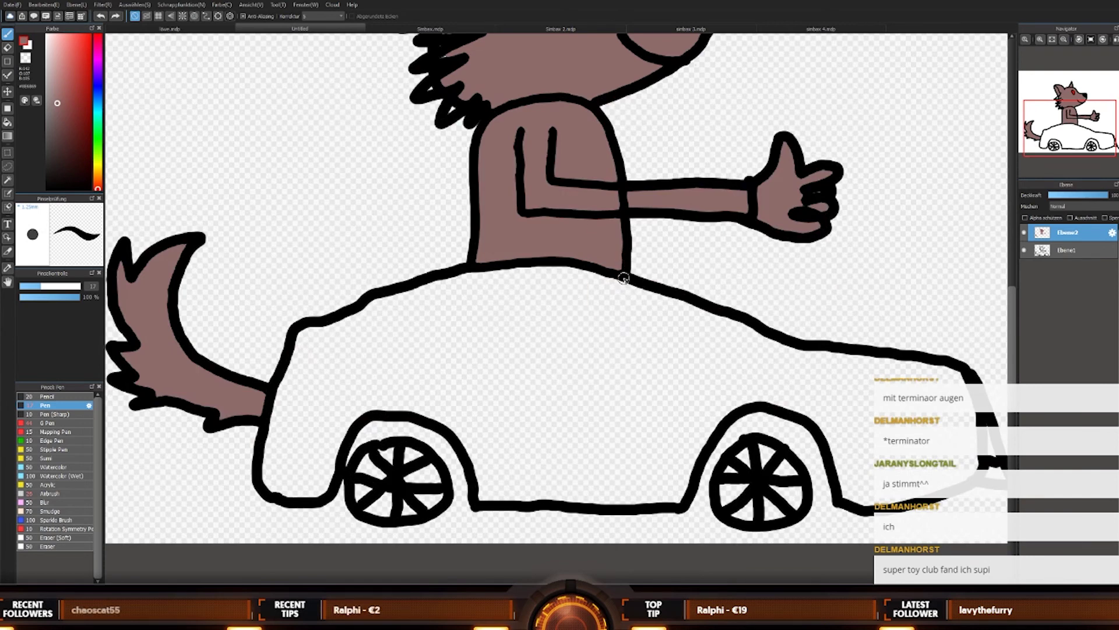
left_click(623, 275, "alt")
mouse_move(584, 287)
left_mouse_down()
mouse_move(584, 345)
mouse_move(599, 289)
mouse_move(758, 347)
mouse_move(582, 348)
left_mouse_up()
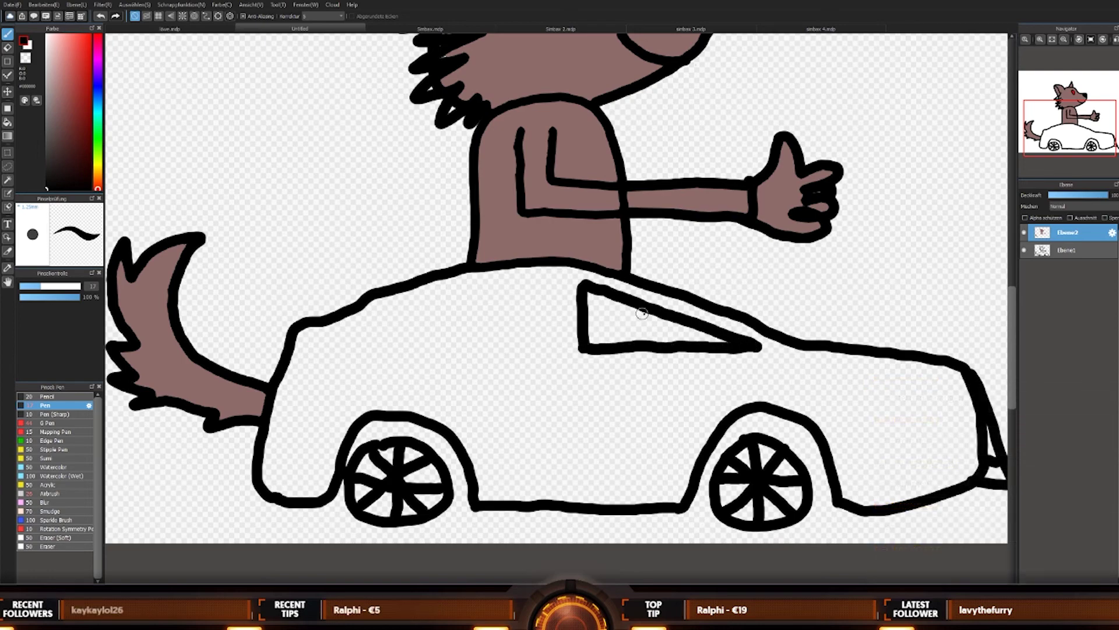
scroll(642, 313, "down", 3)
scroll(694, 319, "up", 3)
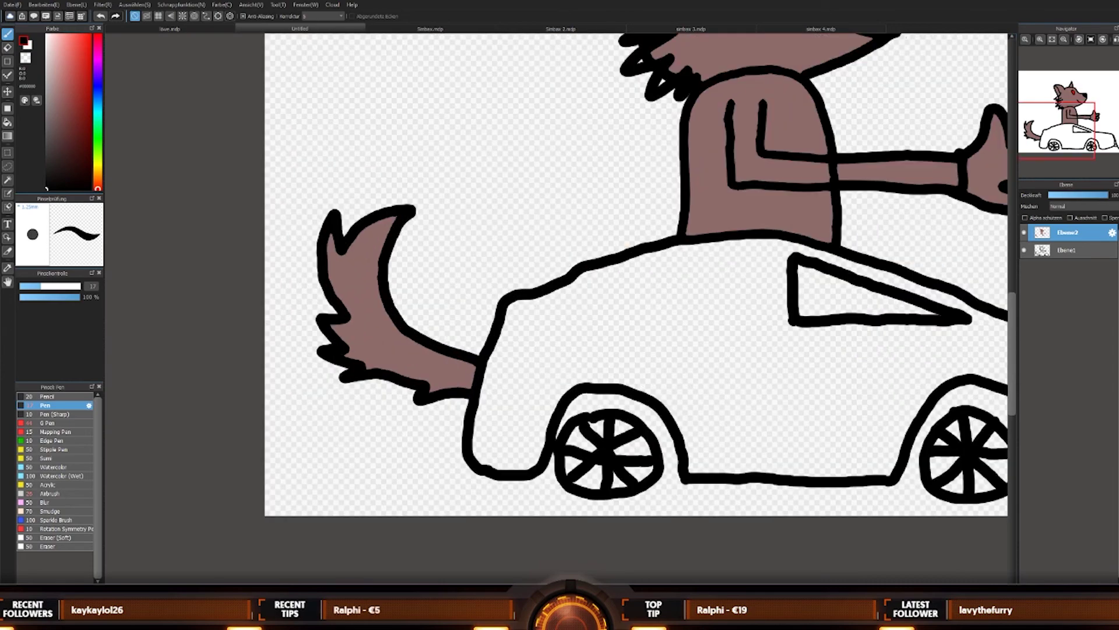
Step: Draw a four-sided rear side window and a small triangular window behind it with the black Pen
scroll(540, 228, "down", 5)
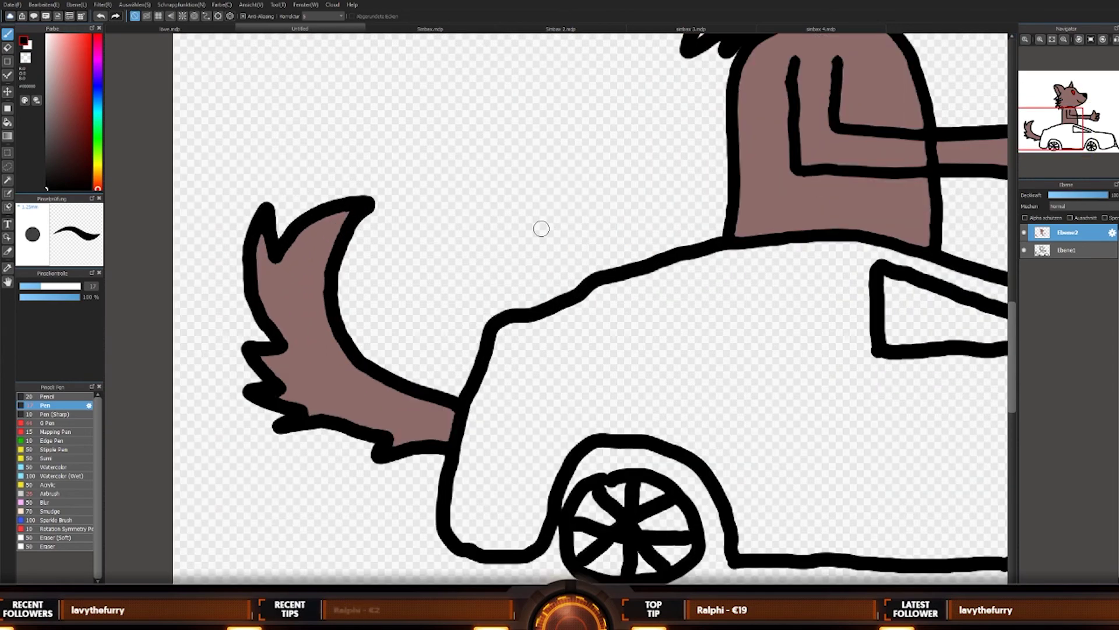
scroll(628, 445, "down", 1)
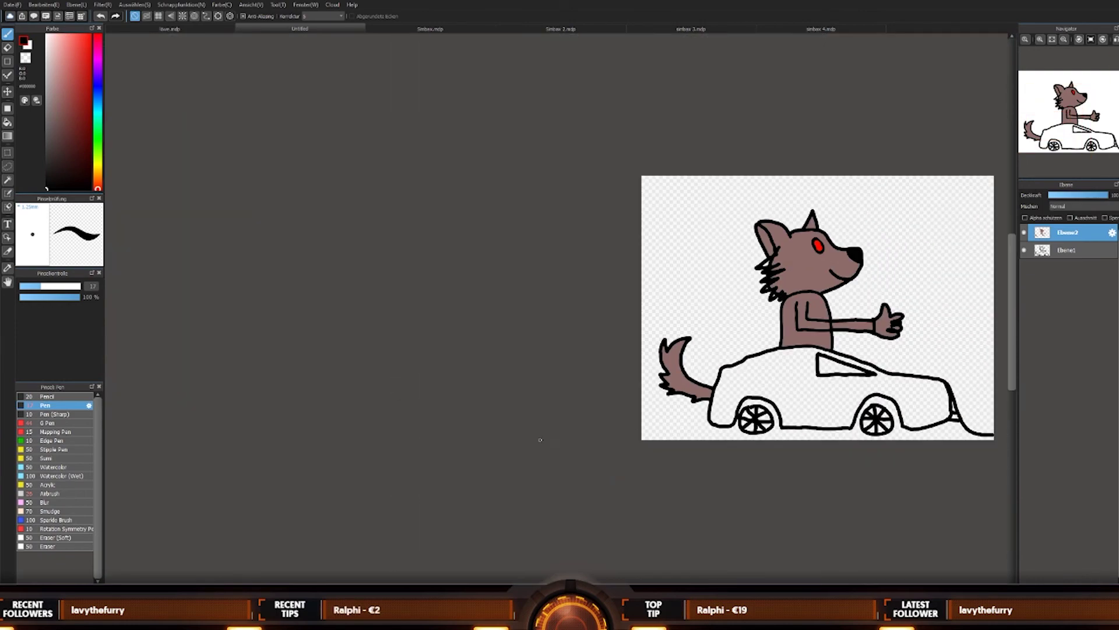
scroll(541, 440, "down", 1)
scroll(407, 387, "up", 6)
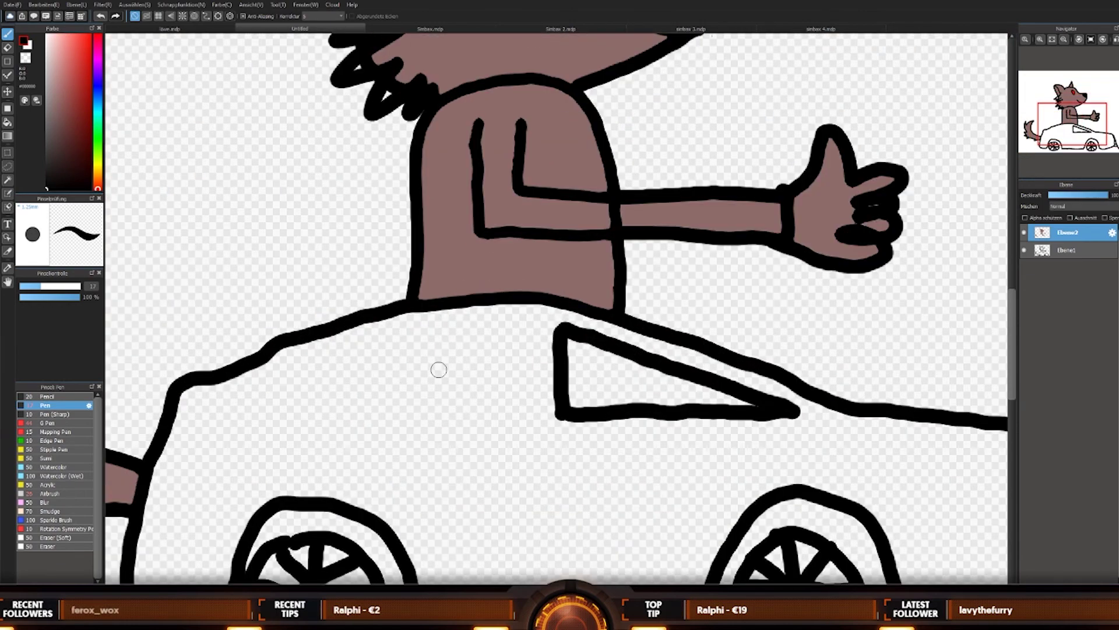
mouse_move(497, 329)
left_mouse_down()
mouse_move(371, 351)
mouse_move(369, 421)
mouse_move(499, 423)
mouse_move(499, 333)
left_mouse_up()
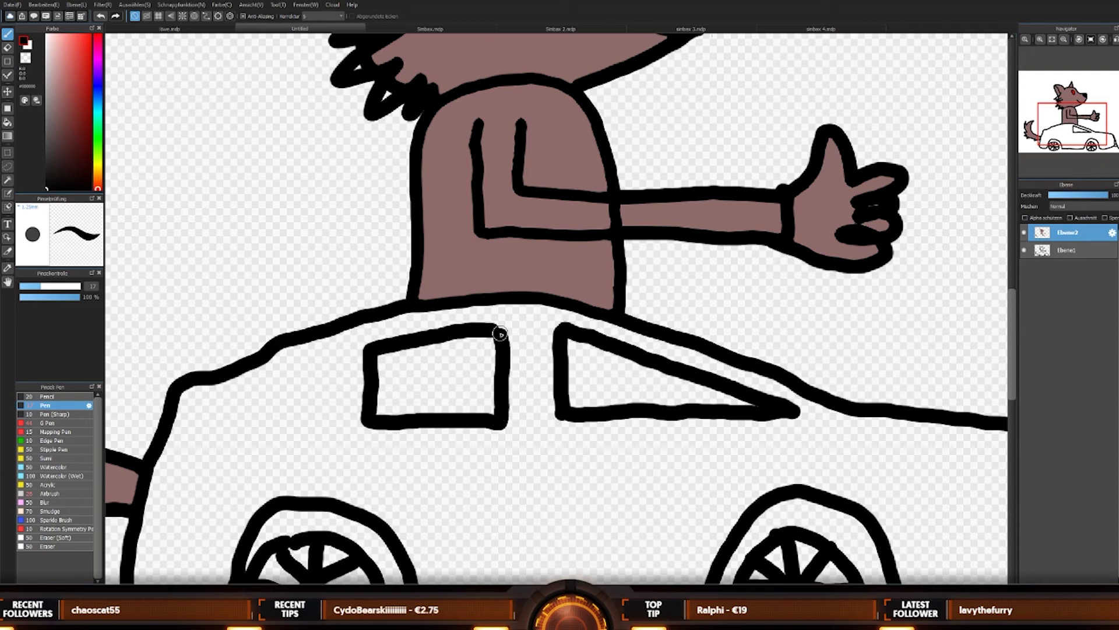
mouse_move(334, 369)
left_mouse_down()
mouse_move(265, 405)
mouse_move(315, 418)
mouse_move(340, 408)
mouse_move(337, 366)
left_mouse_up()
key("ctrl+0")
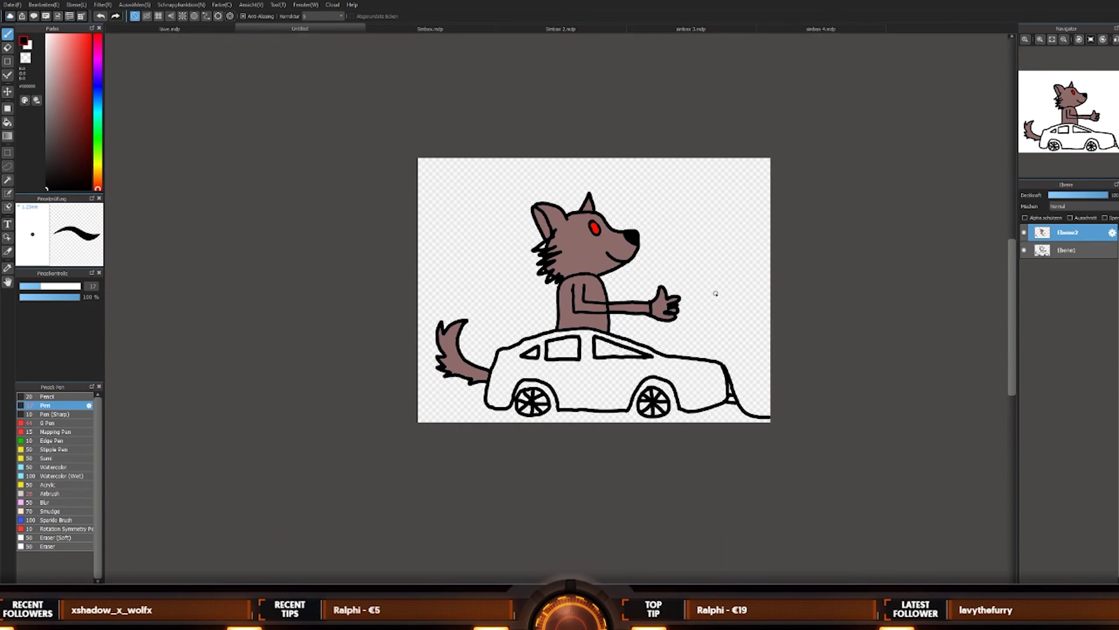
Step: Choose a bright green and bucket-fill the car body with it, leaving the windows and wheels uncoloured
scroll(716, 294, "down", 1)
scroll(680, 311, "up", 2)
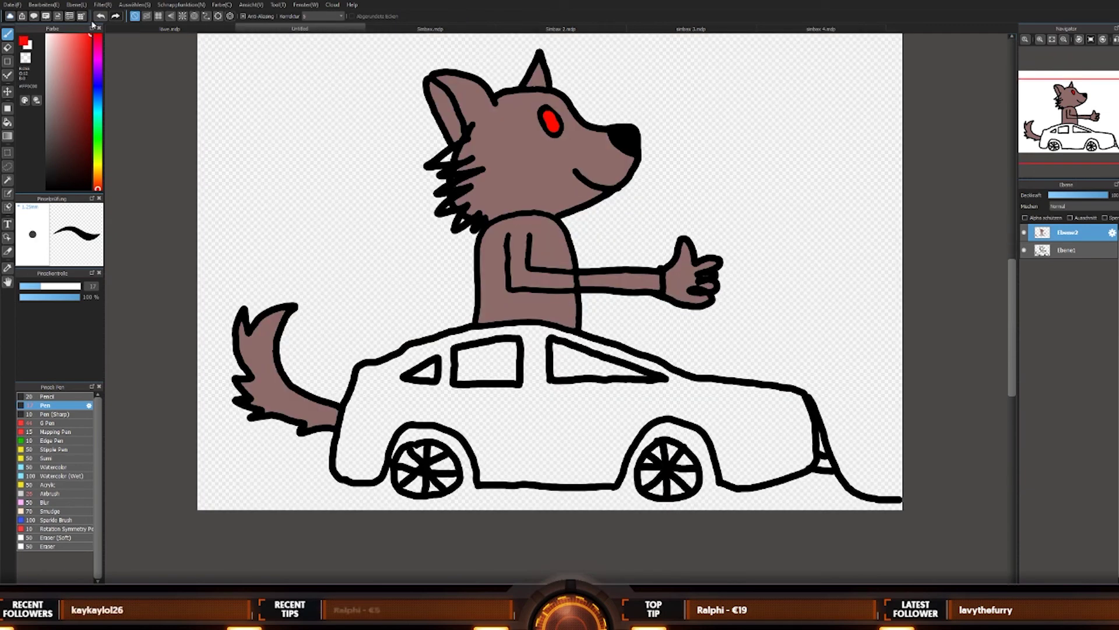
left_click(97, 143)
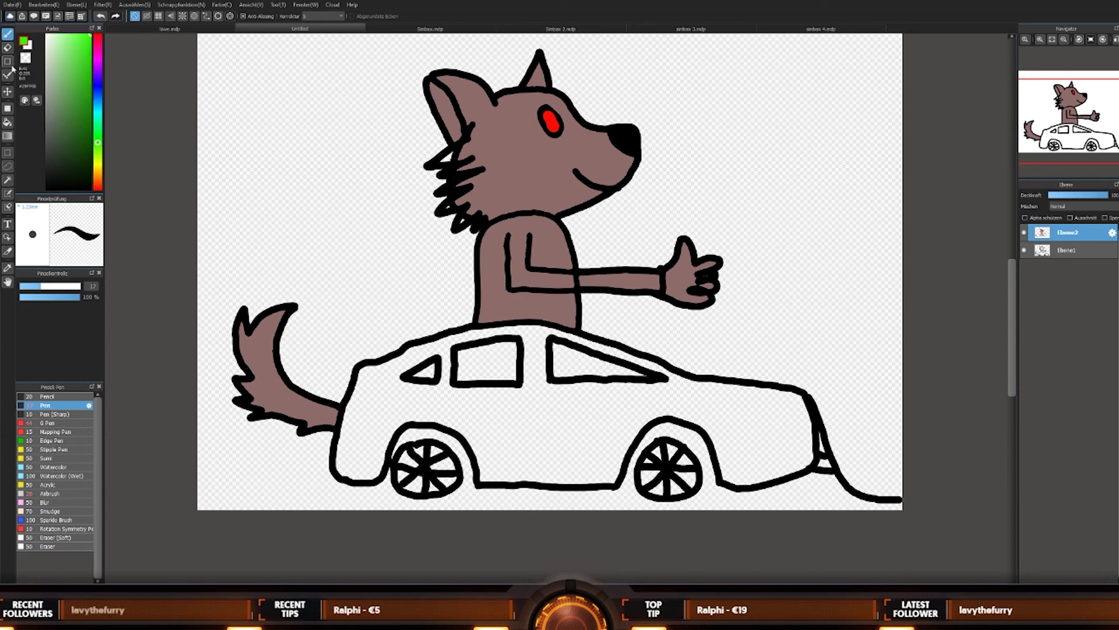
left_click(8, 123)
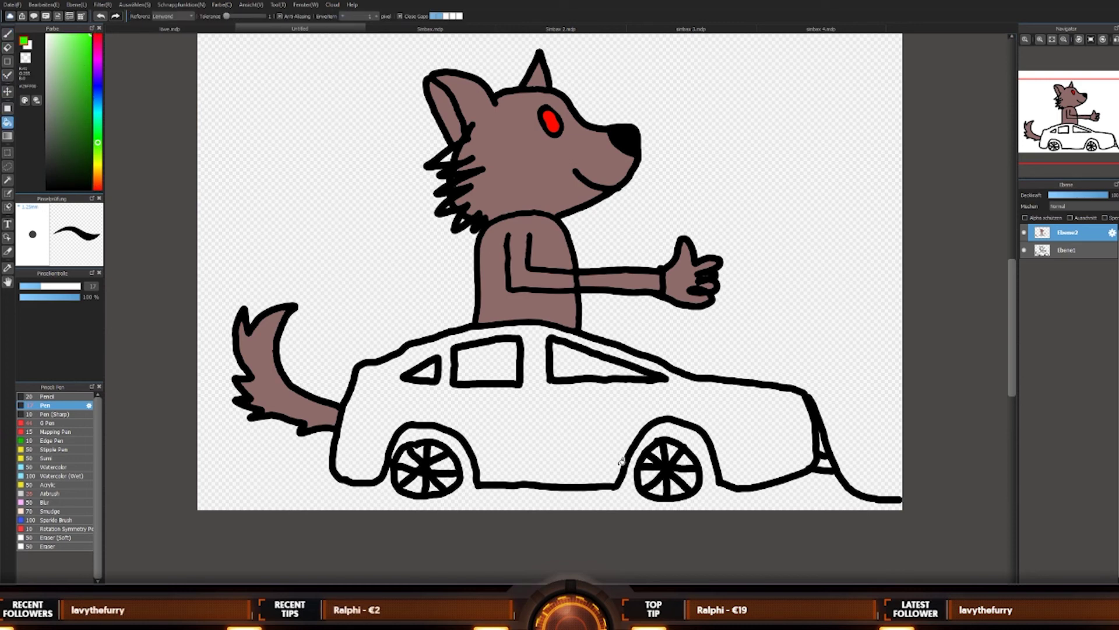
left_click(559, 436)
scroll(585, 387, "down", 3)
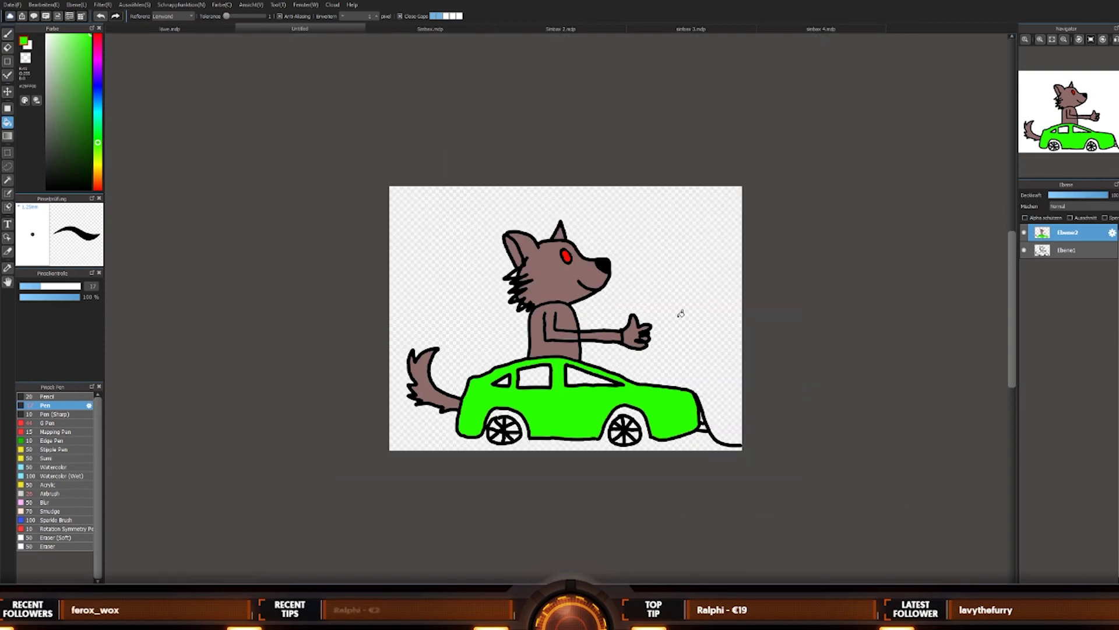
scroll(635, 329, "up", 3)
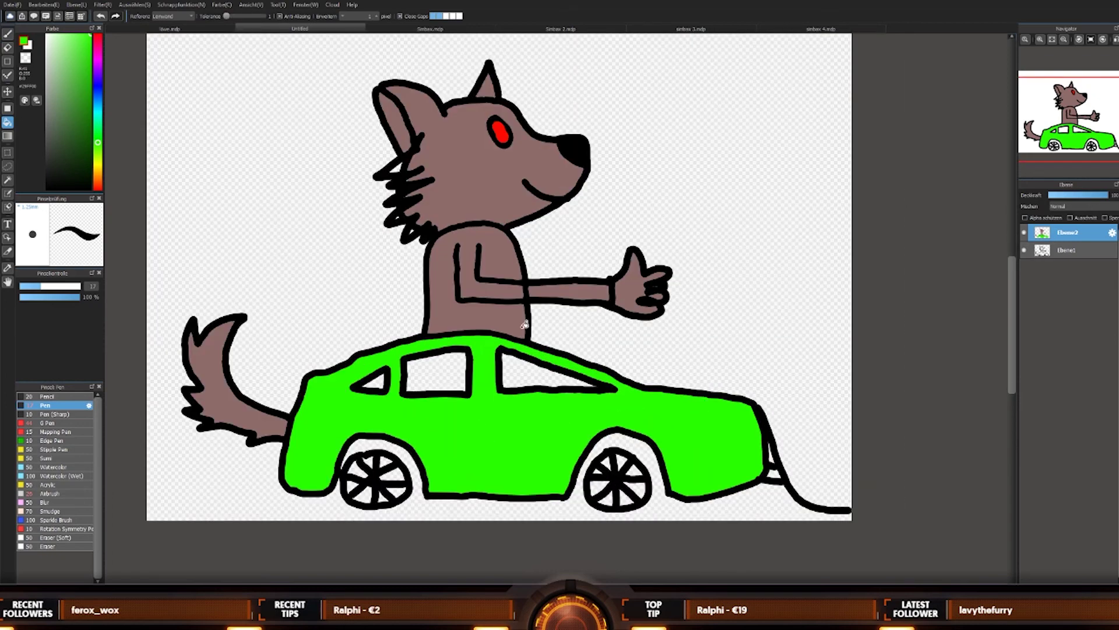
Step: Switch back to the Pen and sample the black outline colour for line work around the front wheel
left_click(7, 35)
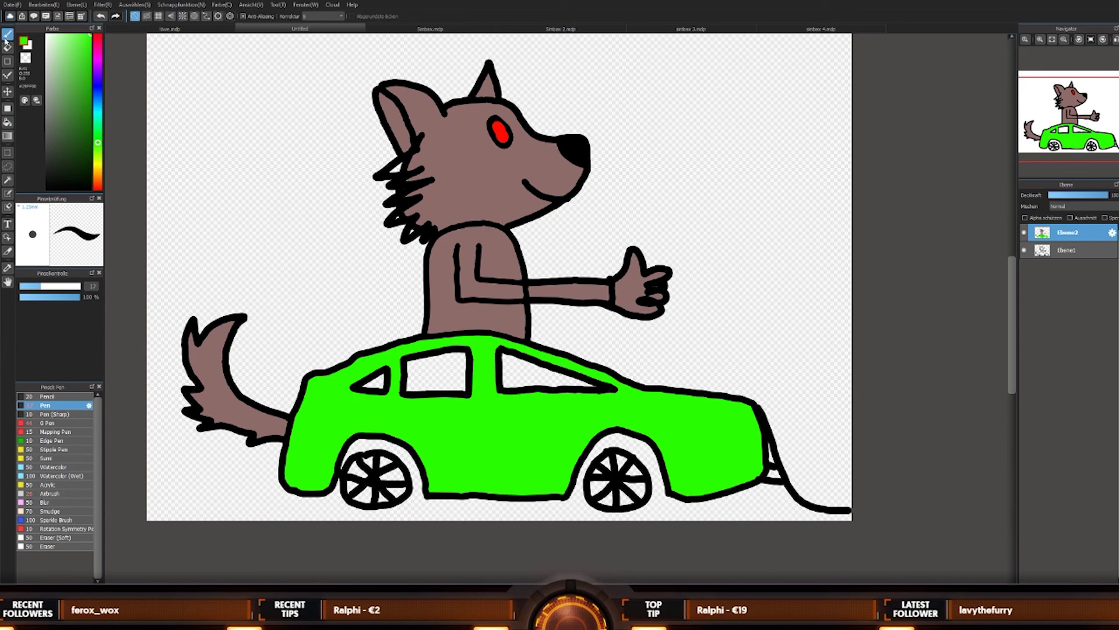
left_click(405, 373, "alt")
scroll(406, 373, "up", 3)
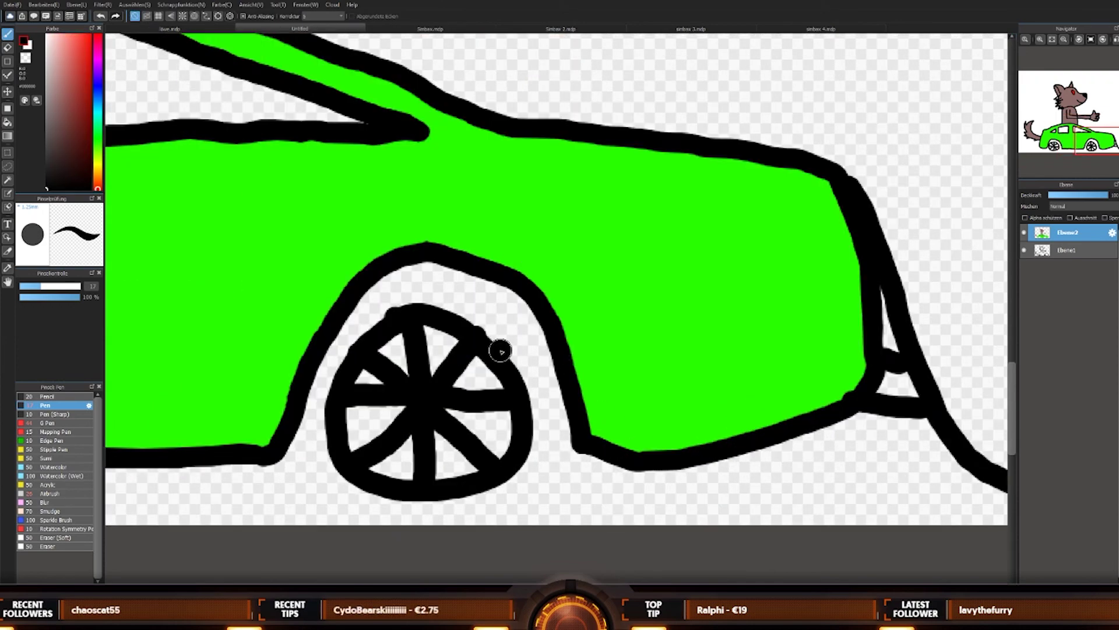
Step: Try joining the front wheel to its wheel arch with two diagonal black strokes, and undo both
left_click_drag(500, 350, 535, 304)
left_click_drag(335, 314, 376, 344)
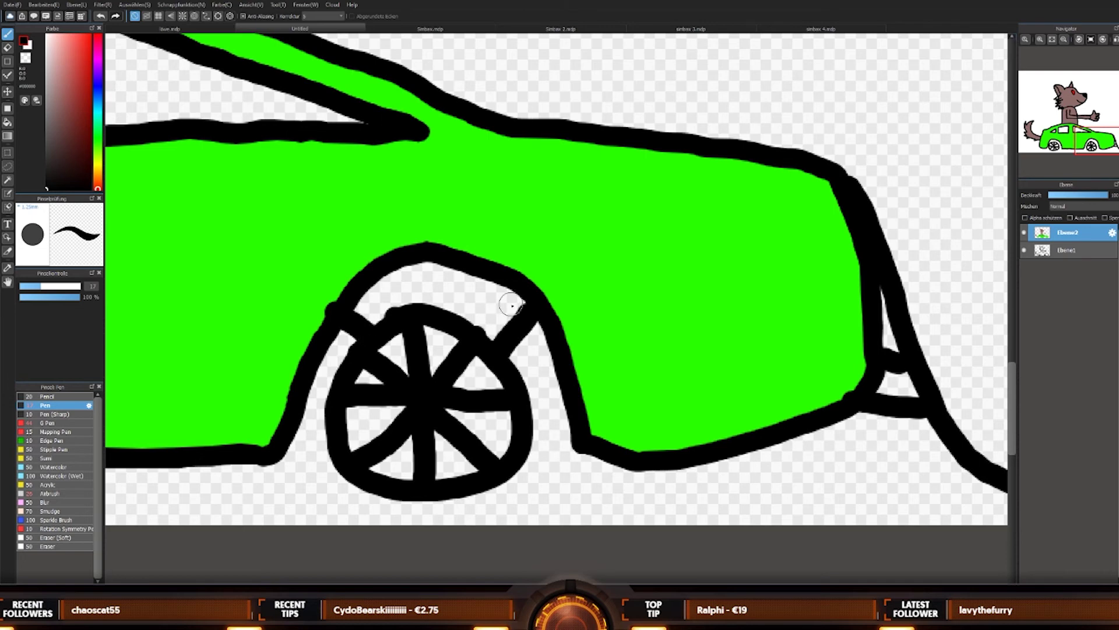
scroll(512, 300, "down", 3)
scroll(312, 362, "up", 2)
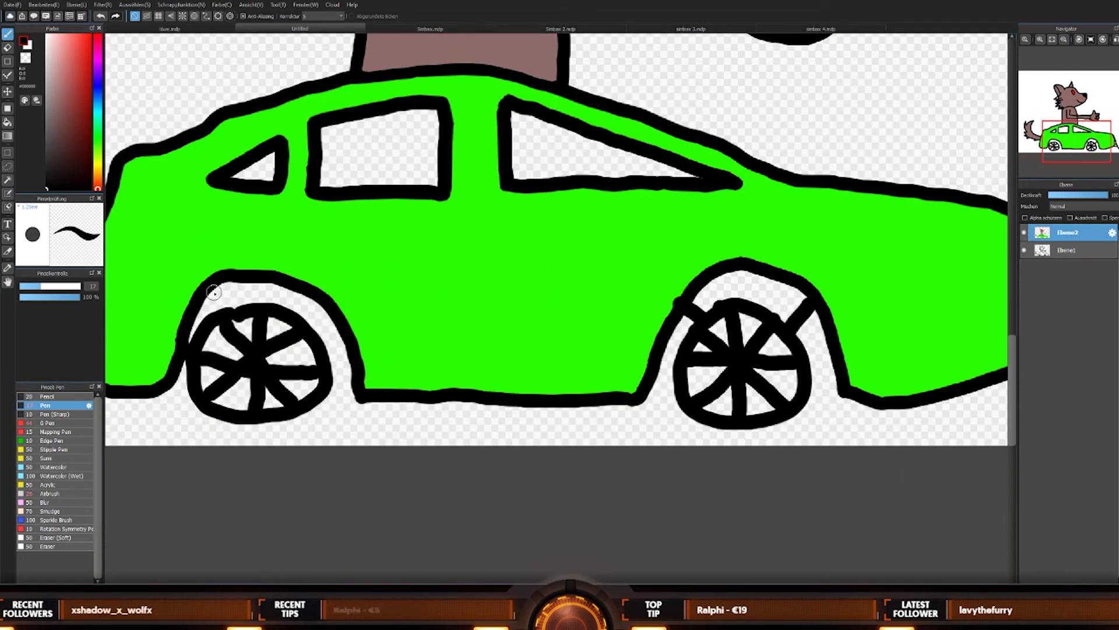
key("ctrl+z")
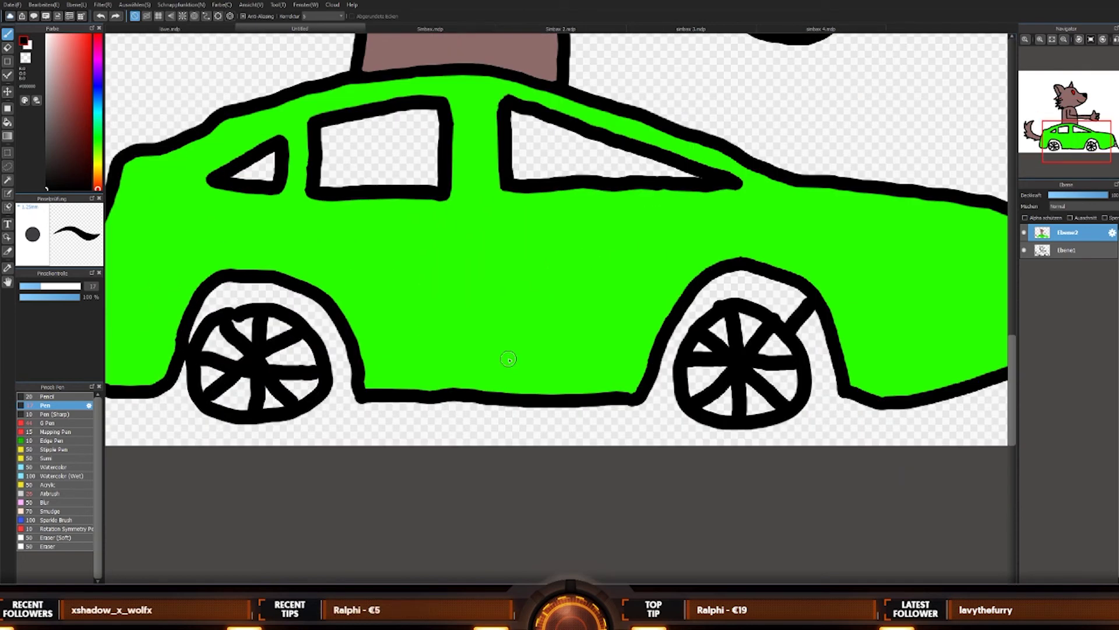
key("ctrl+z")
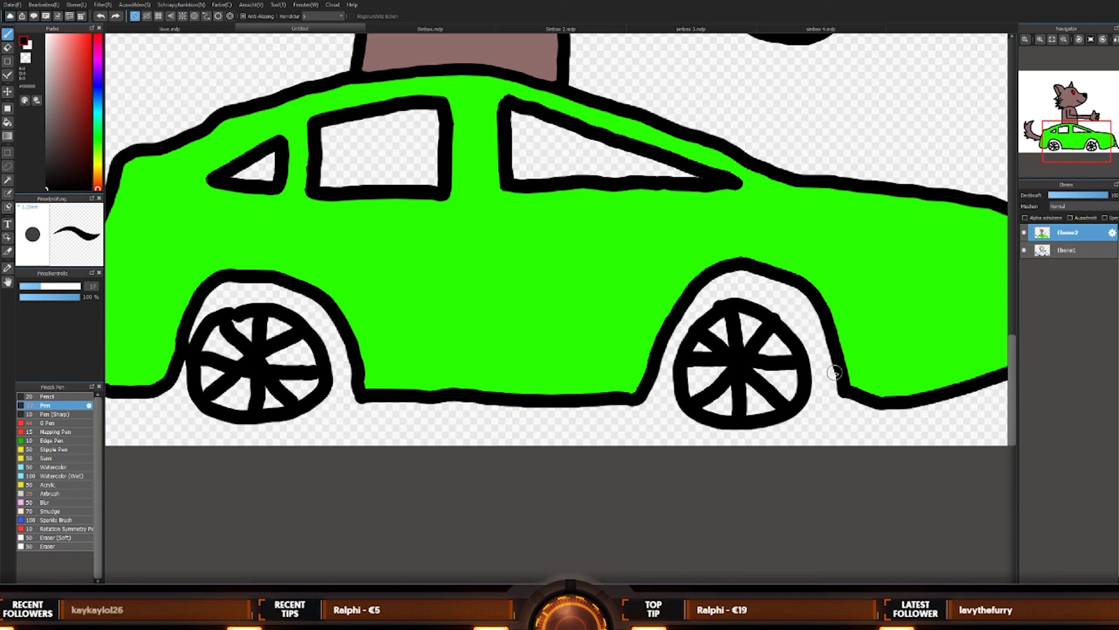
Step: Close the gaps between both wheels and the sides of their wheel arches with short black Pen strokes
left_click_drag(816, 368, 836, 364)
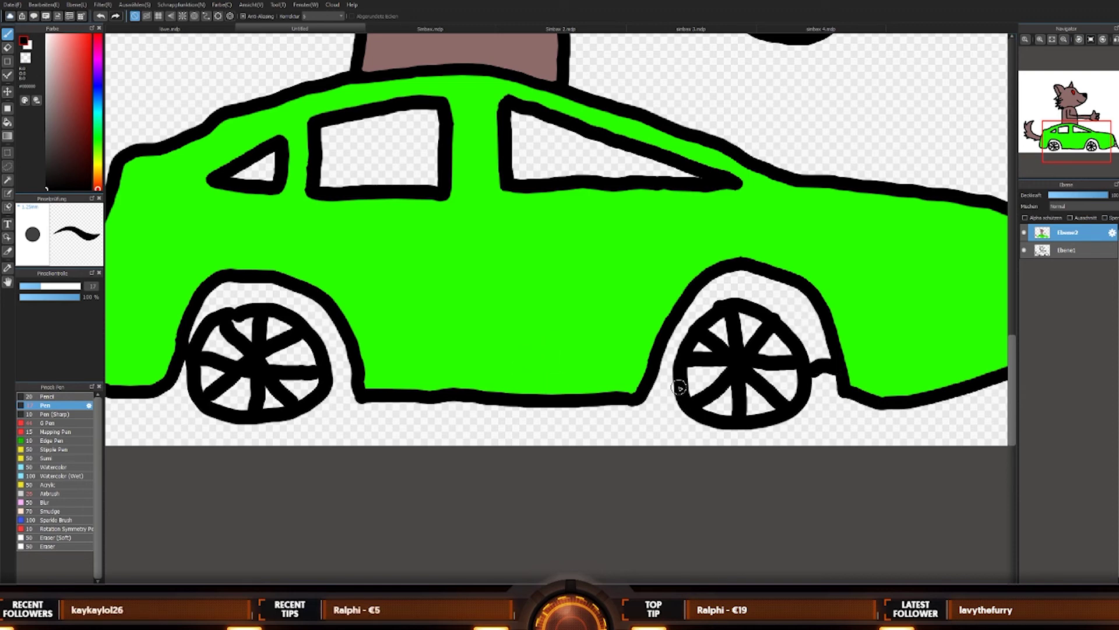
left_click_drag(680, 362, 661, 358)
scroll(576, 397, "down", 3)
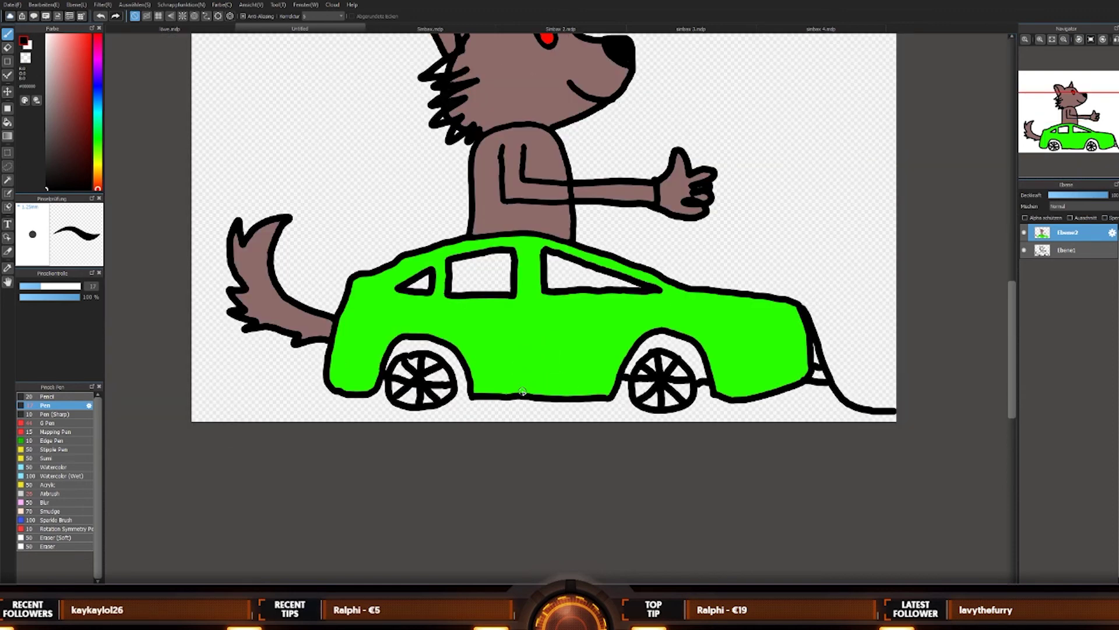
scroll(637, 381, "up", 5)
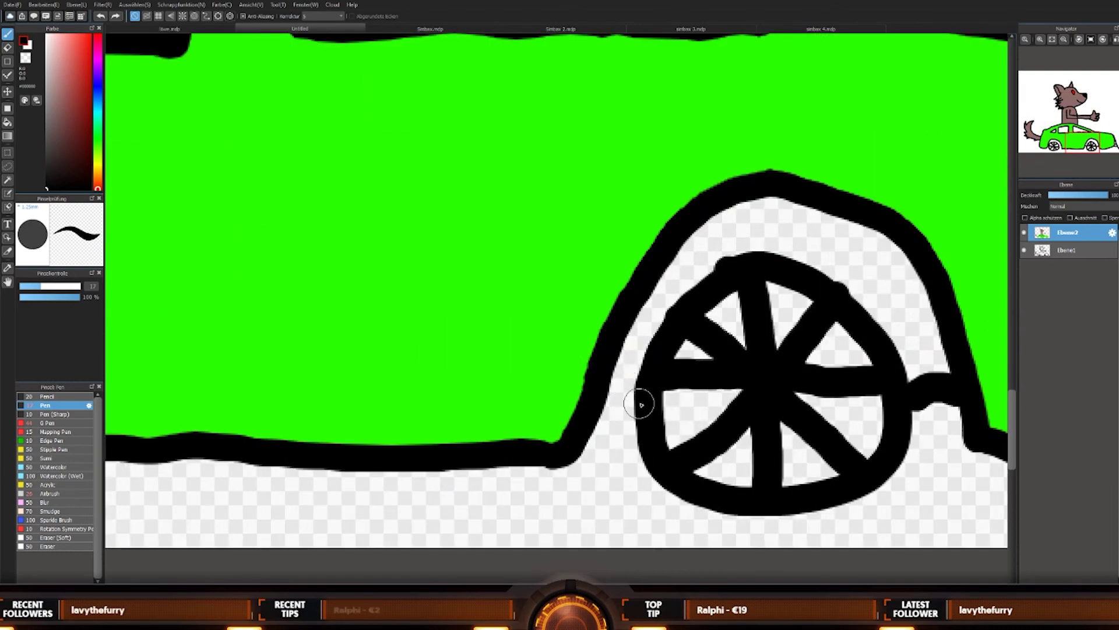
scroll(611, 380, "up", 1)
scroll(592, 337, "down", 5)
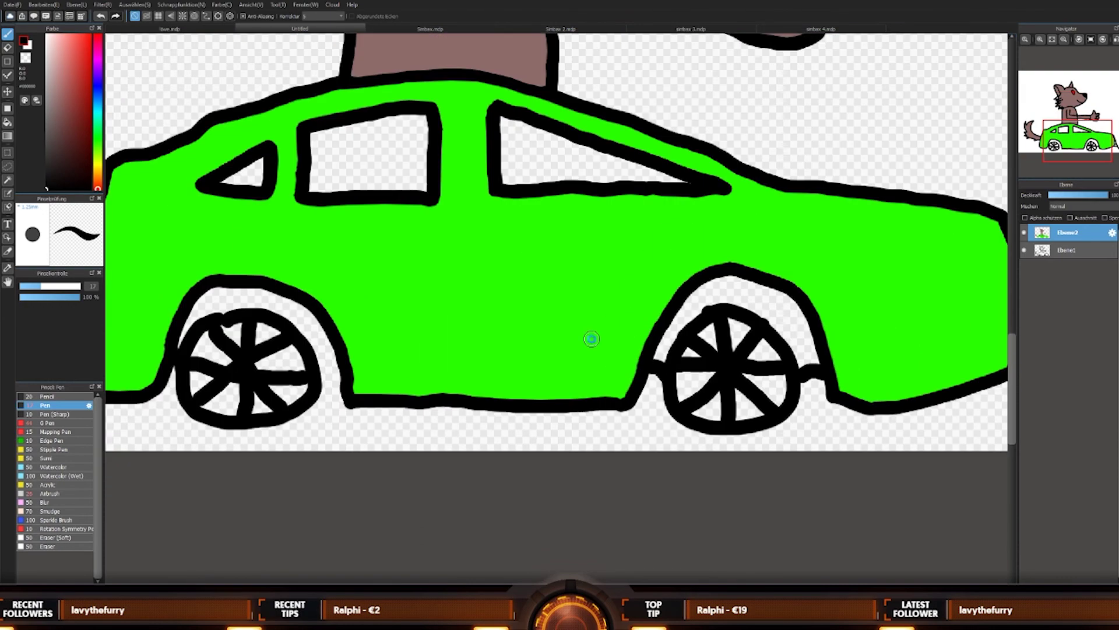
scroll(572, 371, "up", 3)
left_click_drag(560, 352, 595, 345)
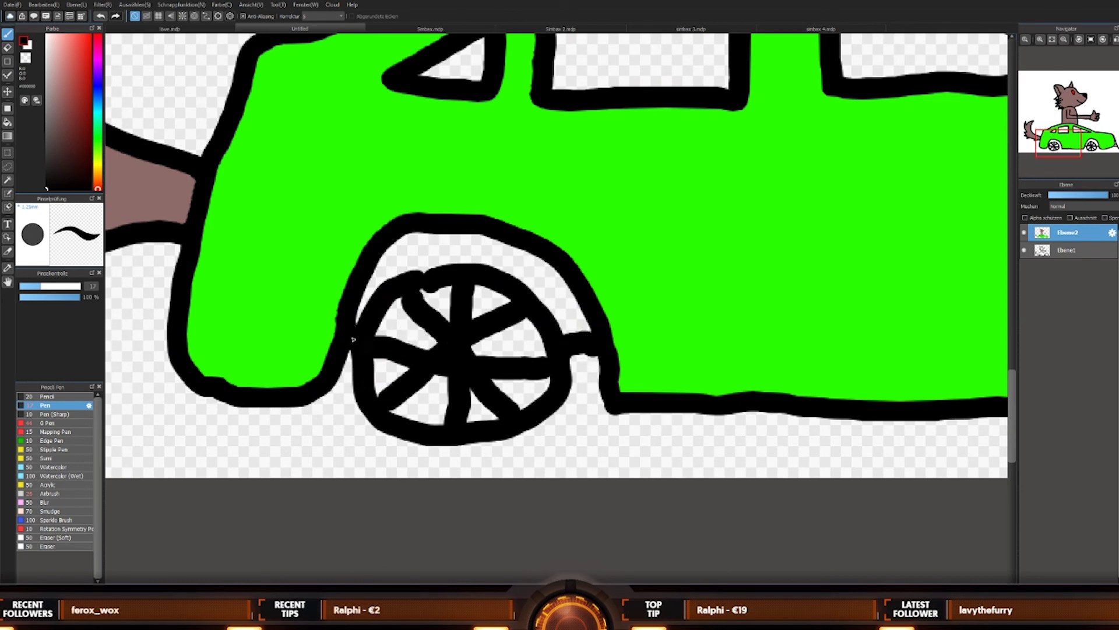
scroll(685, 298, "down", 5)
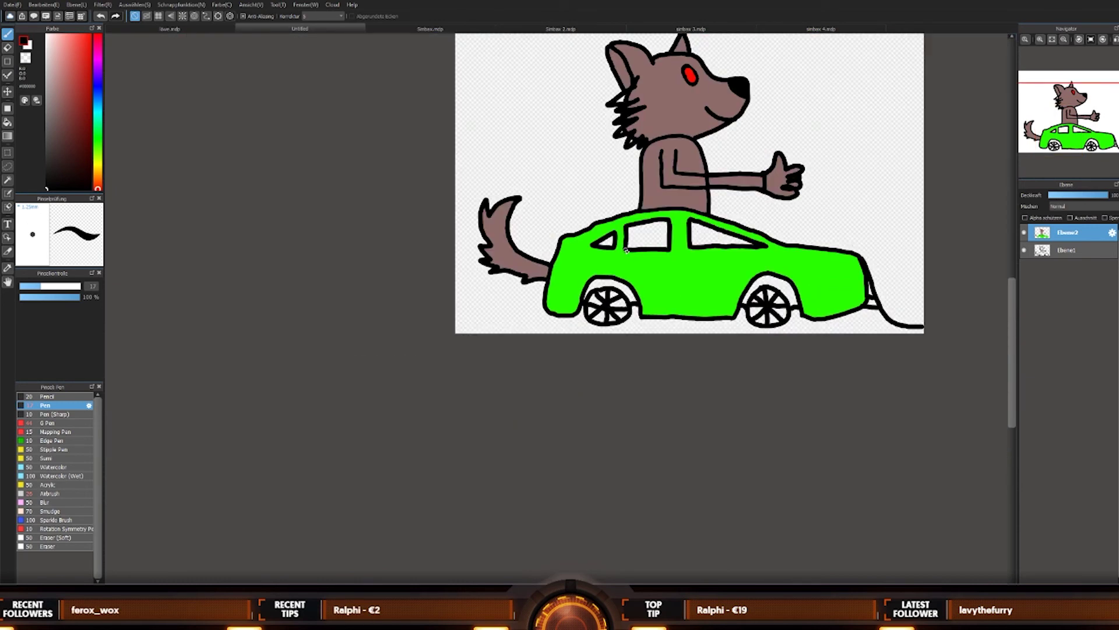
Step: Sample the car body's bright green and bucket-fill the spaces between the wheels and their arches with it
left_click(691, 297, "alt")
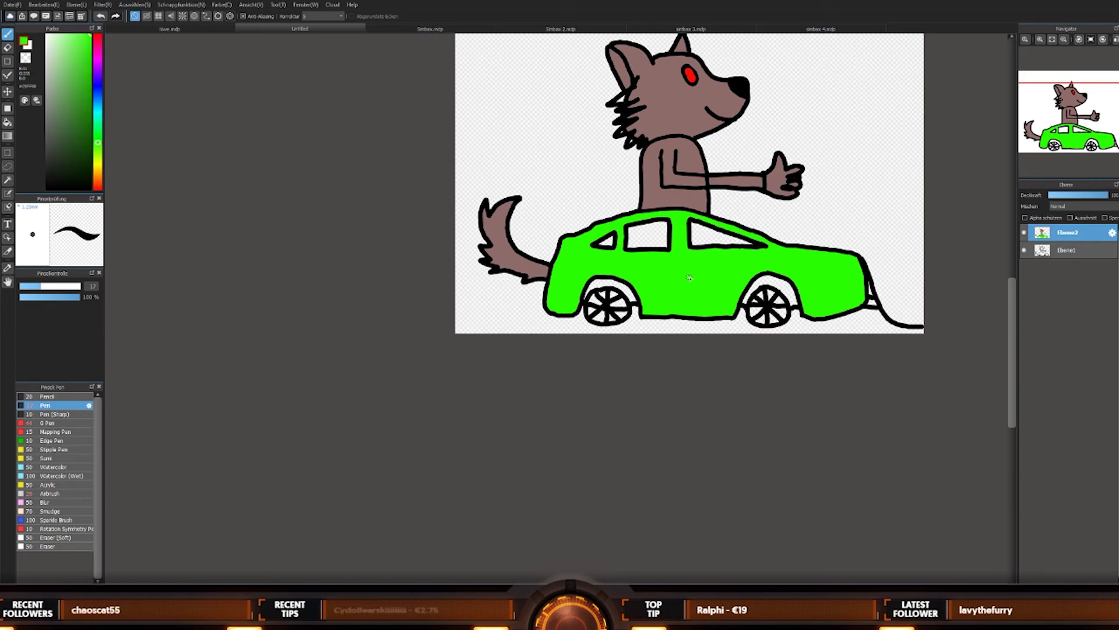
left_click(8, 122)
scroll(641, 267, "up", 4)
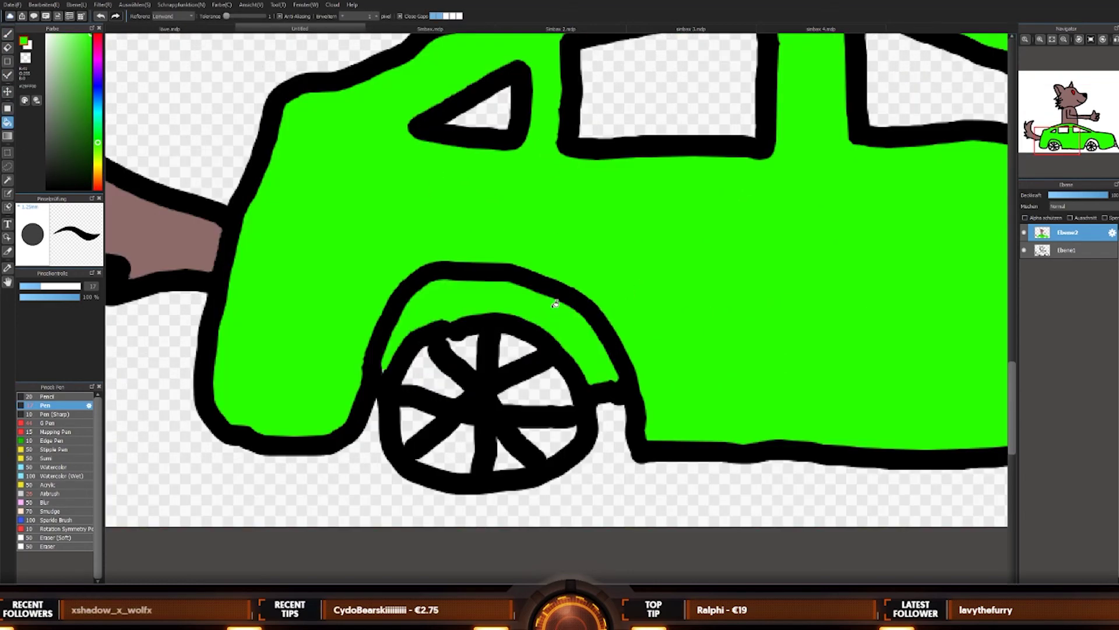
scroll(786, 292, "down", 2)
scroll(787, 291, "down", 4)
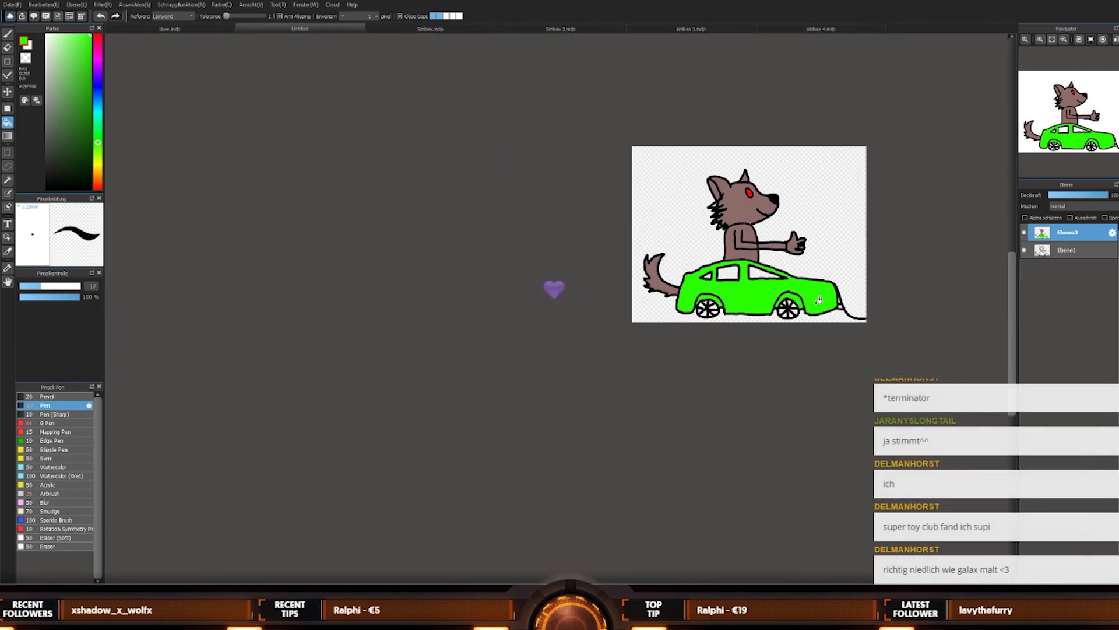
Step: Choose a dark shade of the same green and bucket-fill the spaces above both wheels with it
scroll(817, 261, "up", 2)
left_click(90, 119)
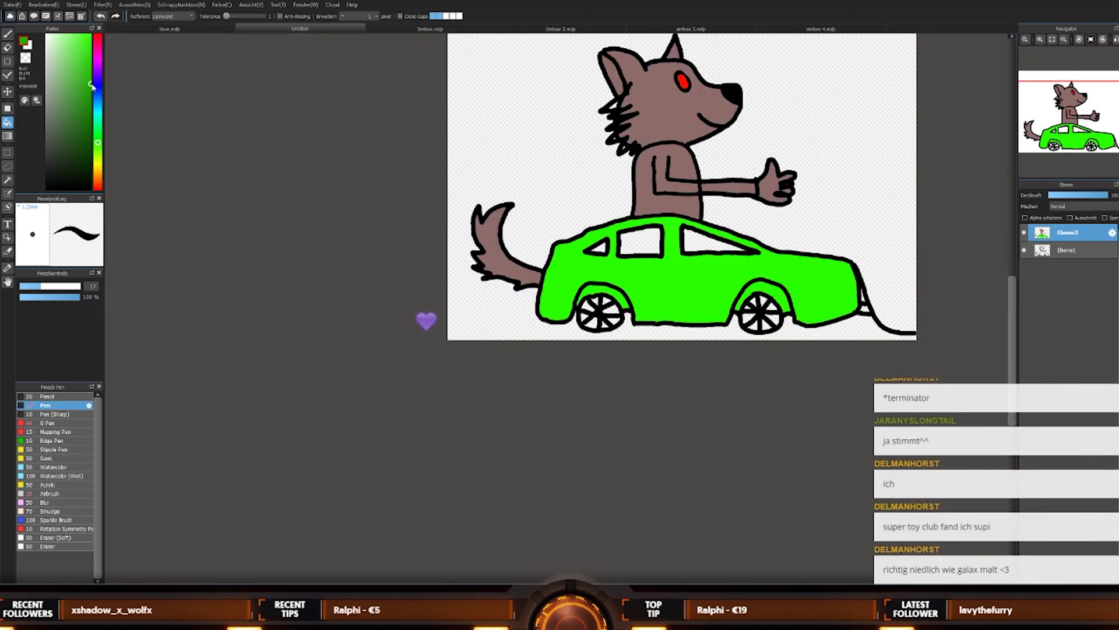
scroll(630, 302, "up", 2)
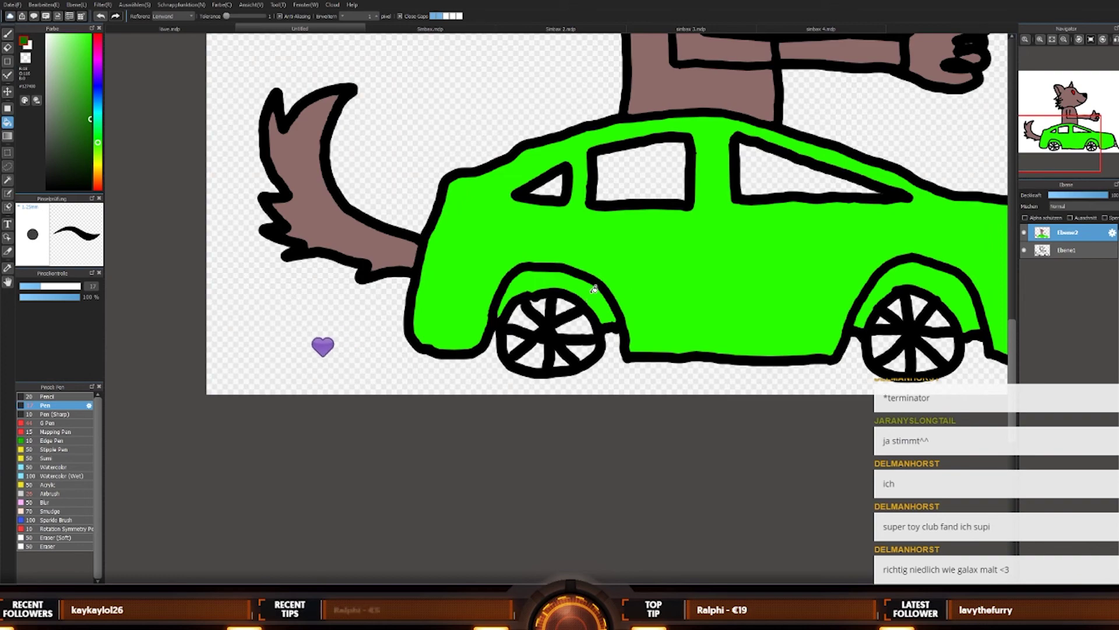
left_click(554, 283)
scroll(824, 338, "down", 2)
scroll(939, 335, "up", 2)
scroll(845, 306, "down", 3)
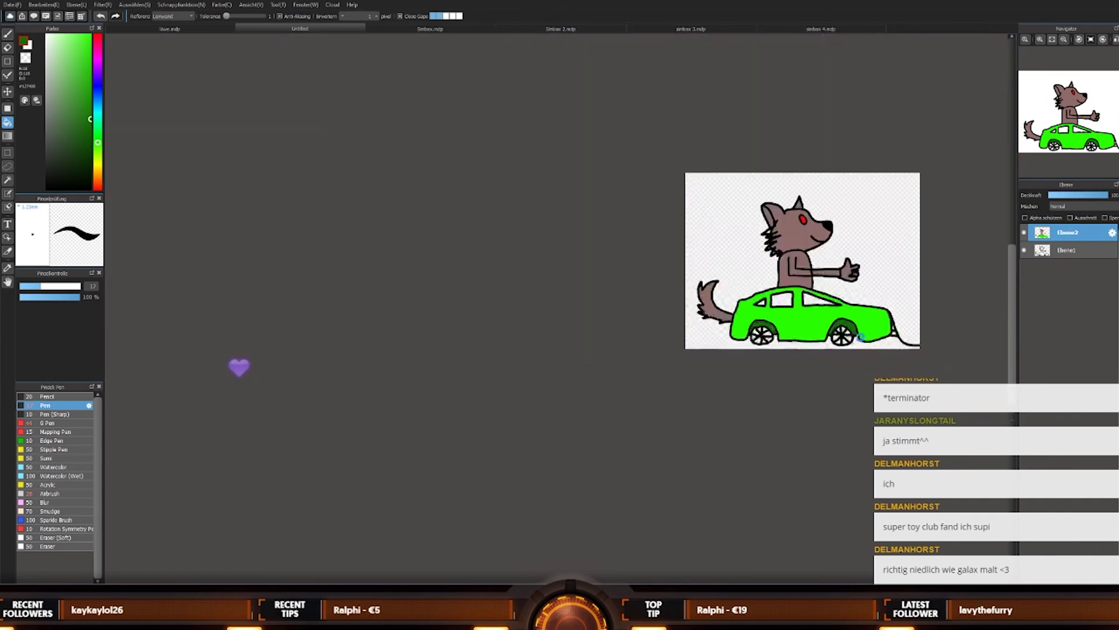
Step: Choose a bright turquoise and bucket-fill all three side windows of the car with it
left_click(97, 116)
scroll(920, 305, "up", 3)
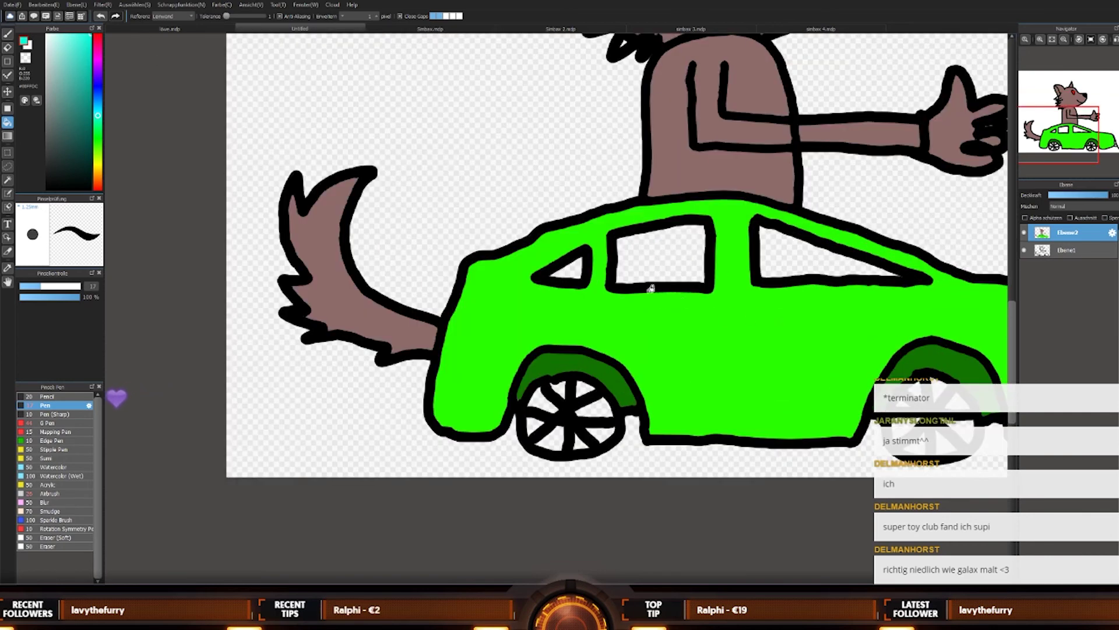
left_click(652, 274)
left_click(579, 266)
scroll(850, 312, "down", 4)
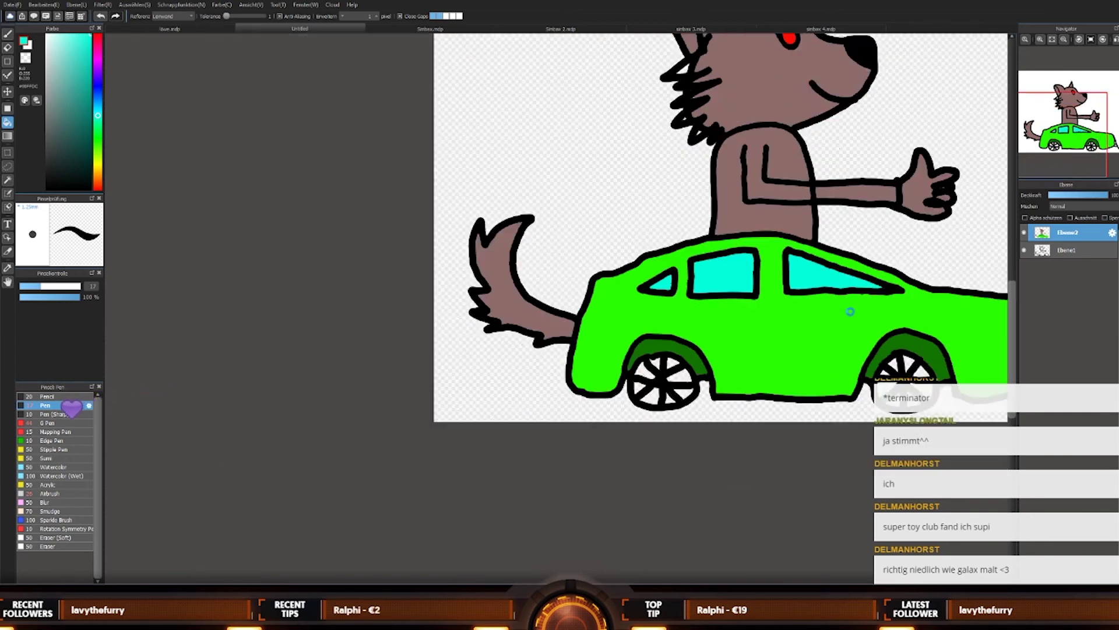
Step: Choose a medium grey and bucket-fill the segments between the rear wheel's spokes with it
scroll(659, 372, "up", 5)
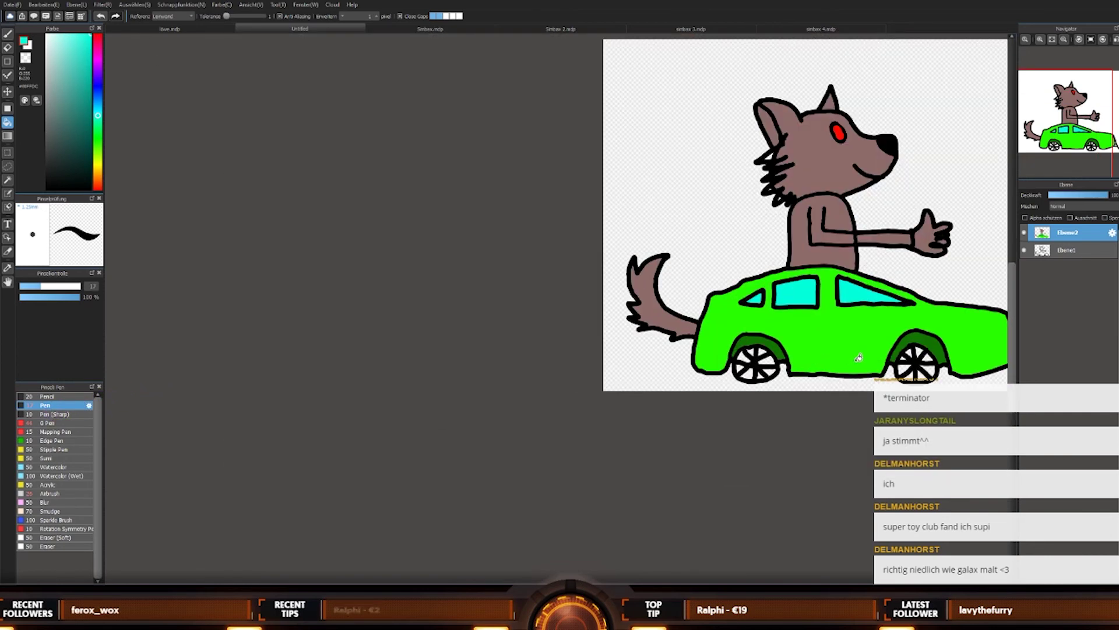
left_click(507, 234, "alt")
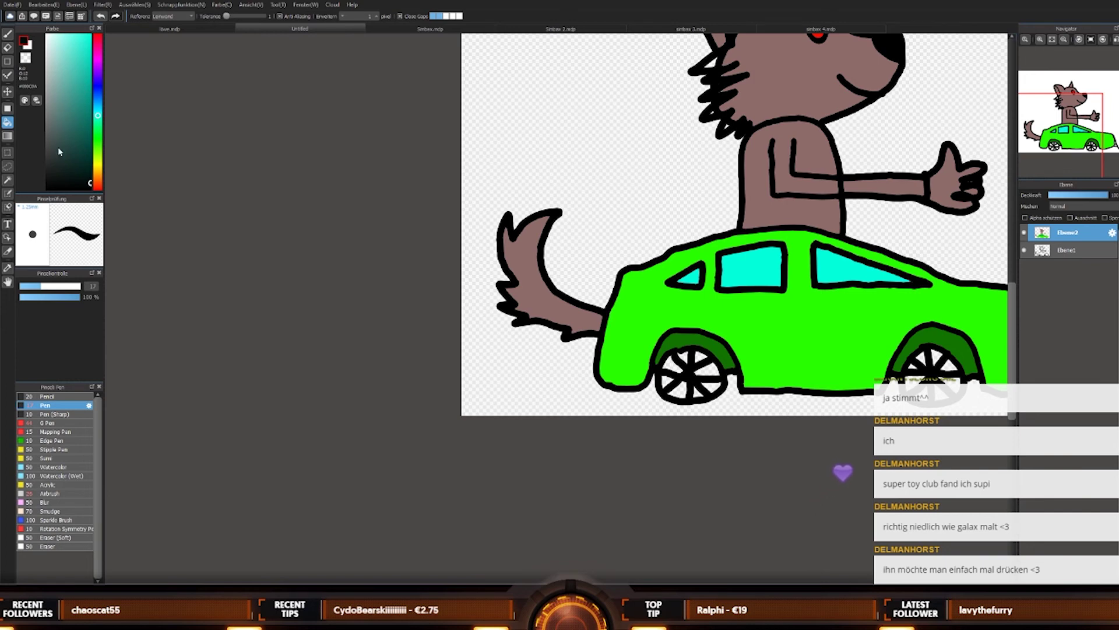
left_click_drag(57, 147, 35, 121)
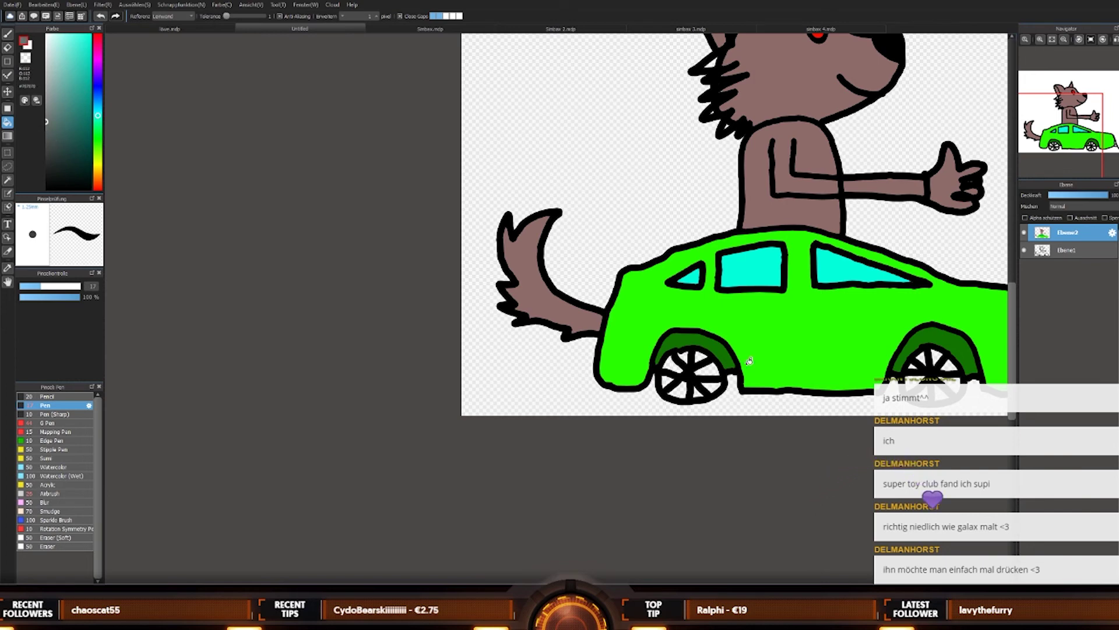
left_click(673, 361)
left_click(698, 358)
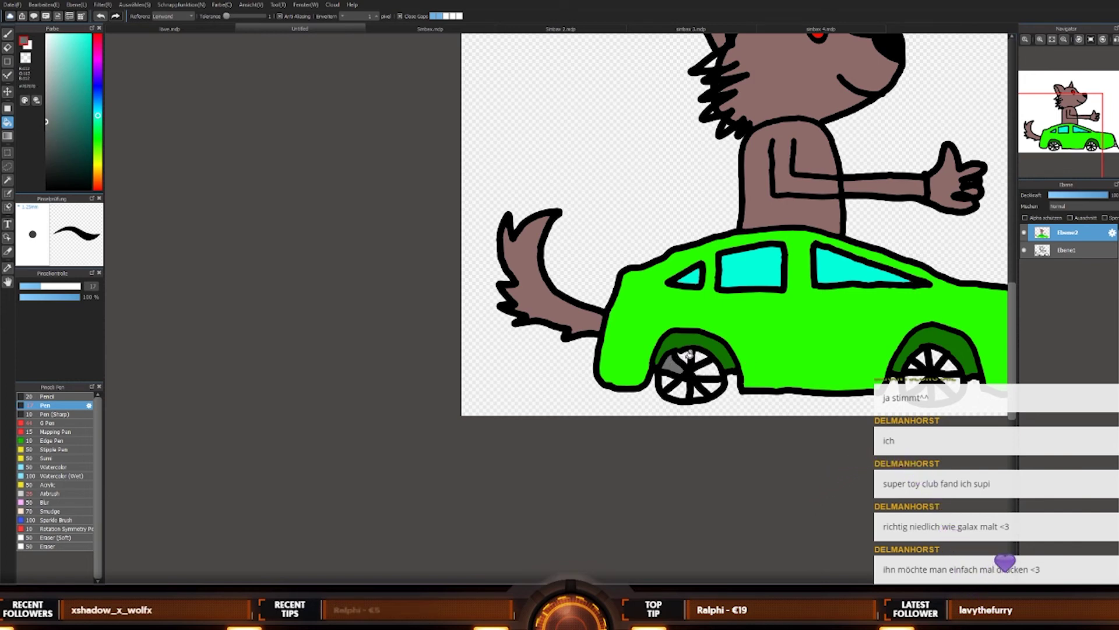
left_click(714, 368)
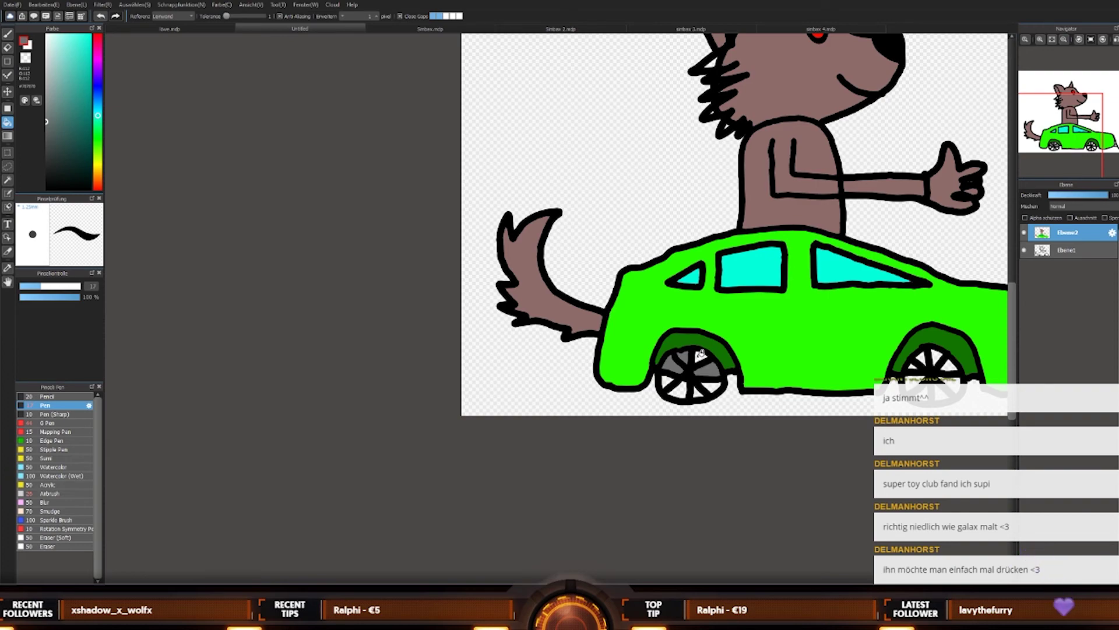
left_click(715, 388)
left_click(697, 394)
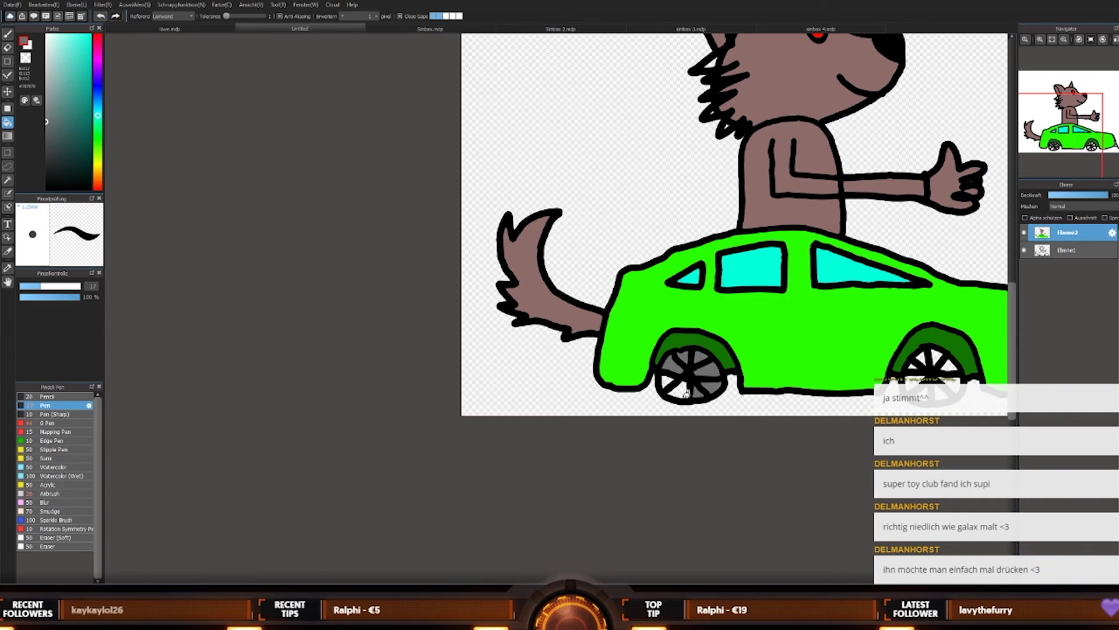
left_click(673, 387)
scroll(687, 393, "down", 5)
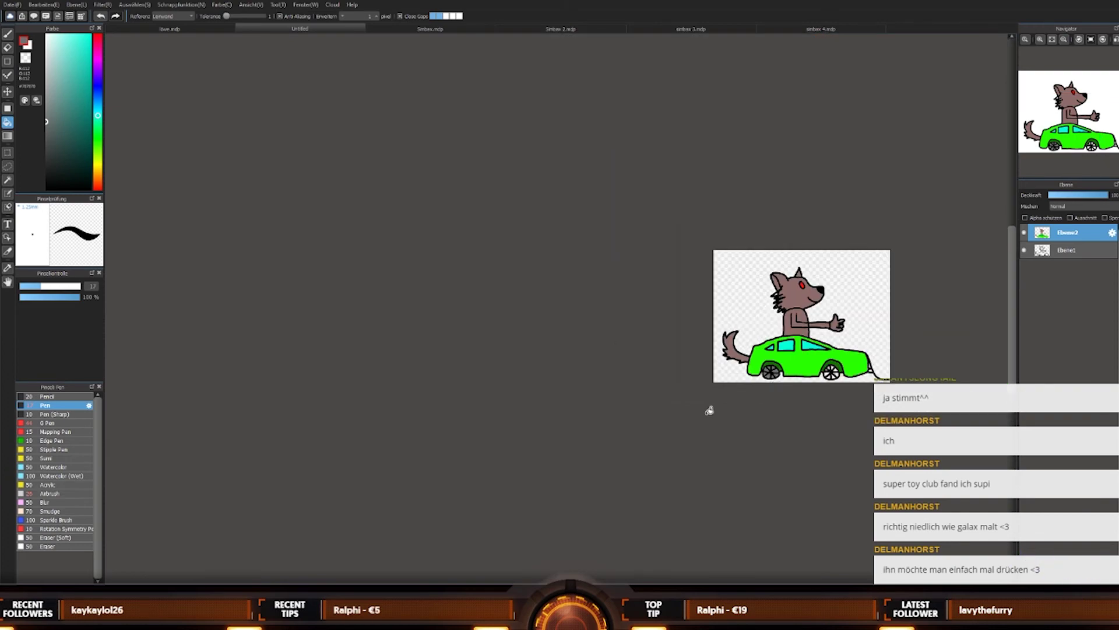
Step: Bucket-fill the segments between the front wheel's spokes with the same medium grey
scroll(599, 436, "up", 5)
scroll(605, 415, "up", 1)
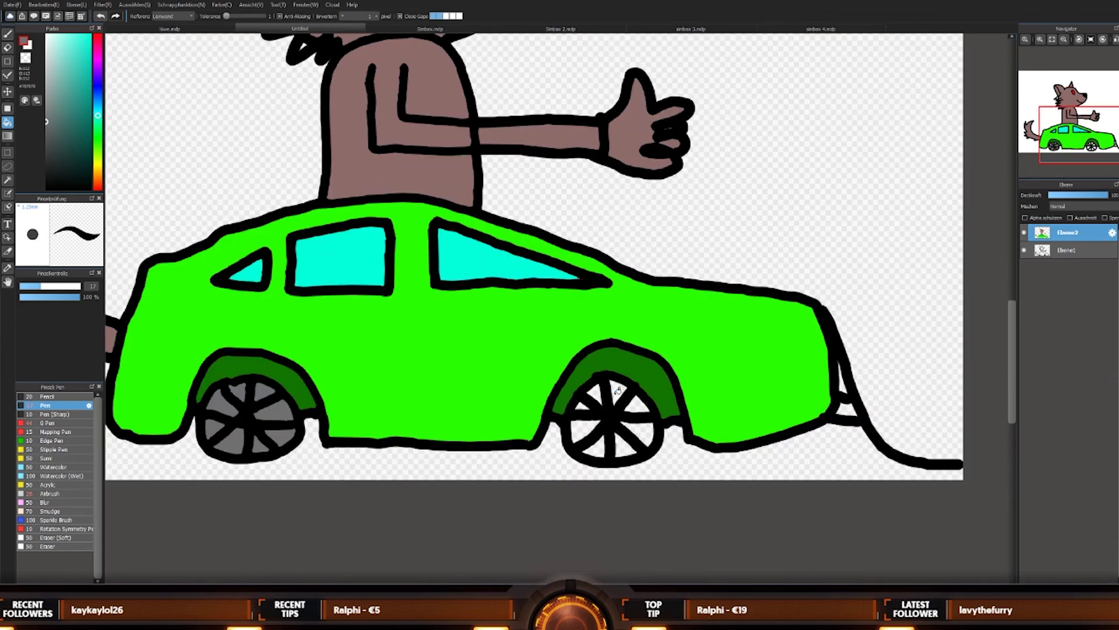
left_click(603, 389)
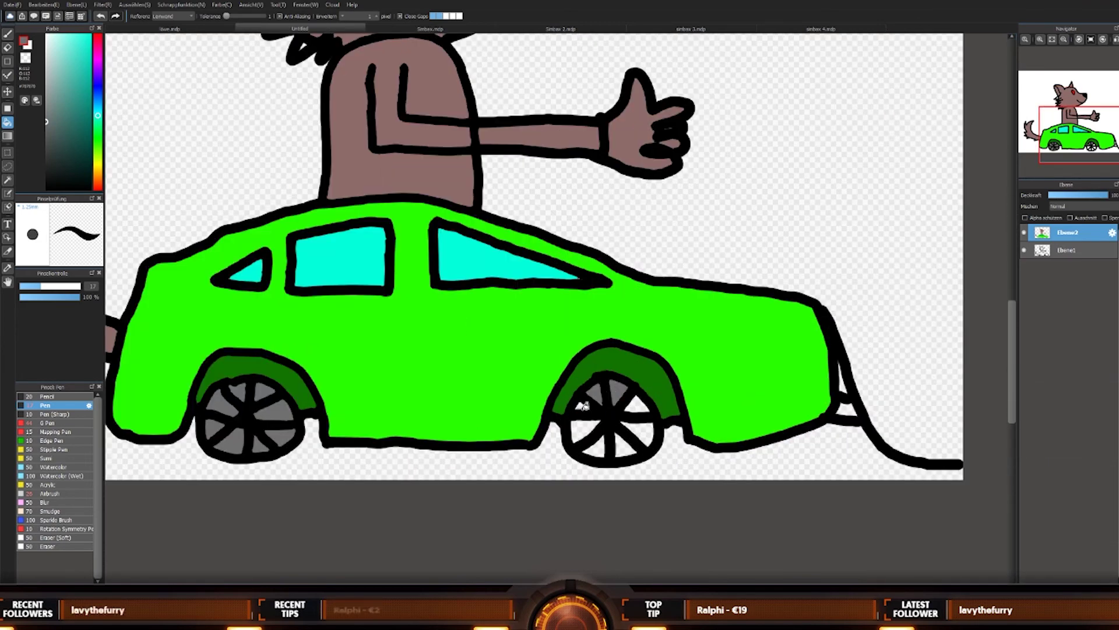
left_click(586, 426)
left_click(596, 447)
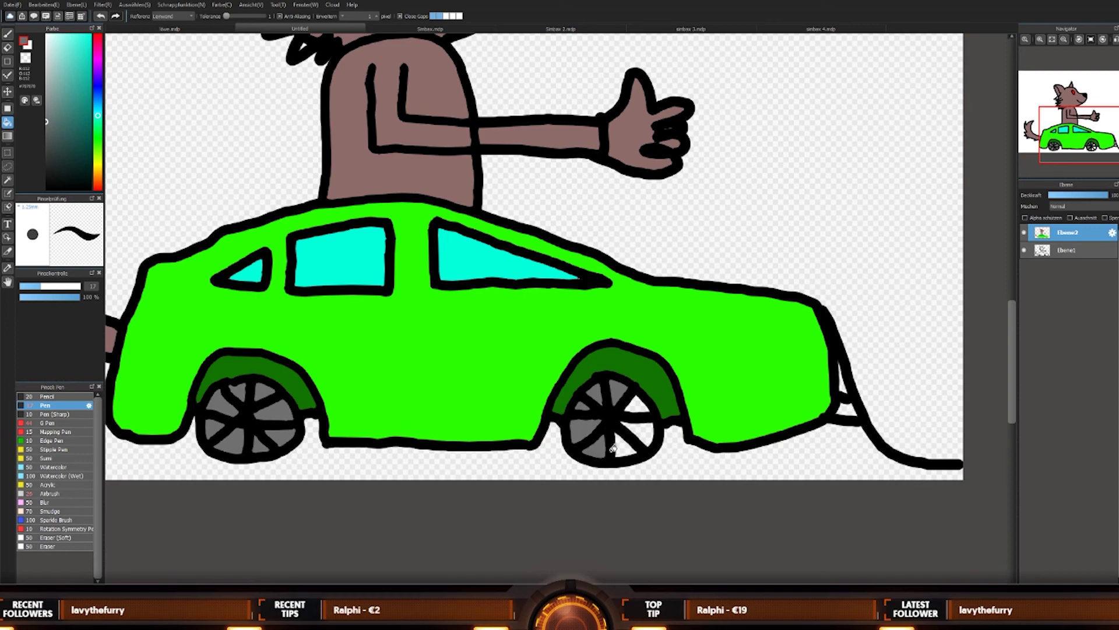
left_click(625, 446)
left_click(646, 430)
Step: Choose a bright cyan and bucket-fill the empty background around the car and animal with it
scroll(662, 389, "down", 4)
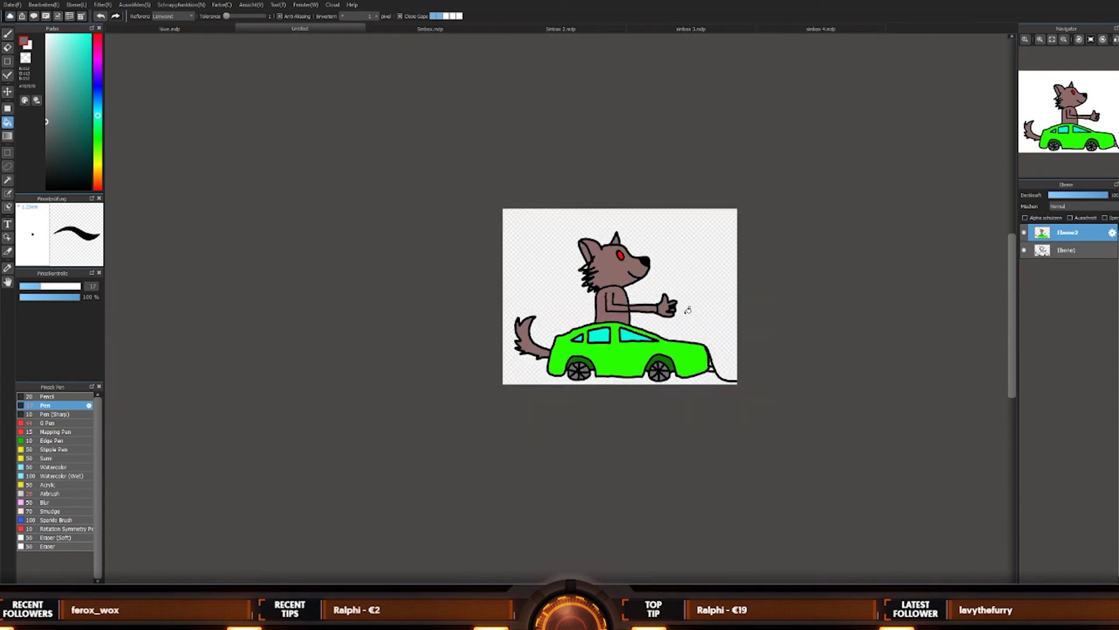
left_click(688, 310, "alt")
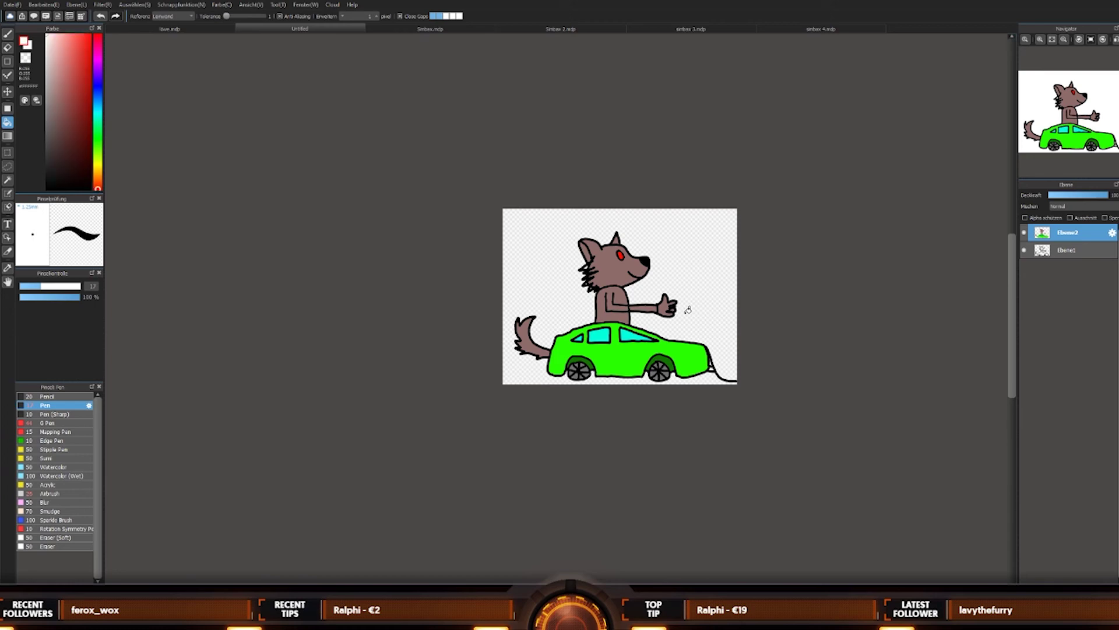
scroll(633, 236, "up", 2)
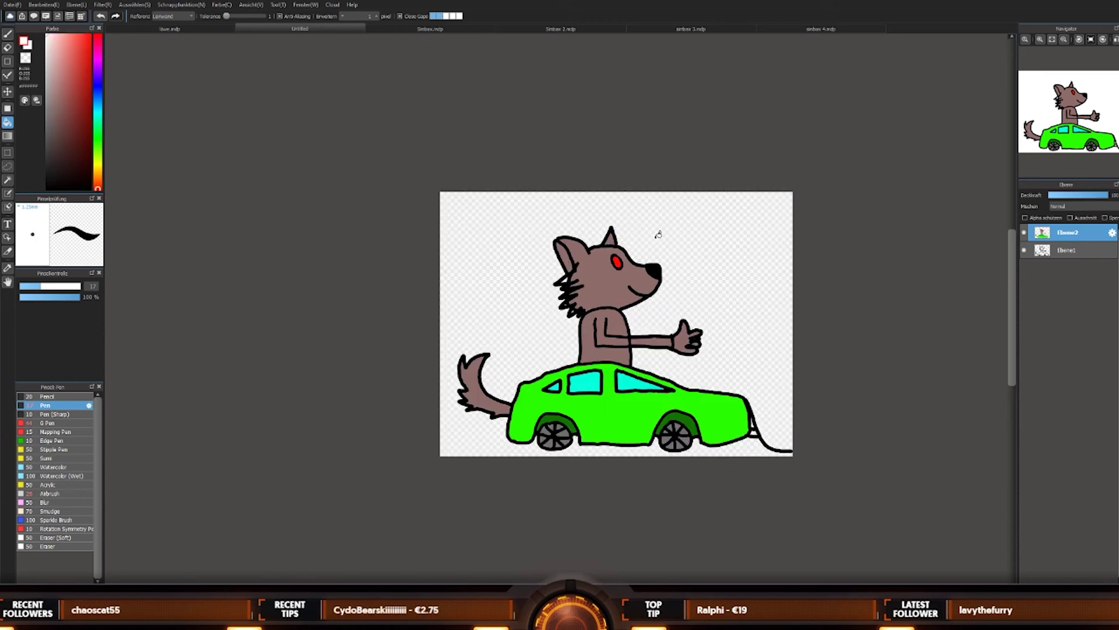
left_click_drag(80, 65, 90, 40)
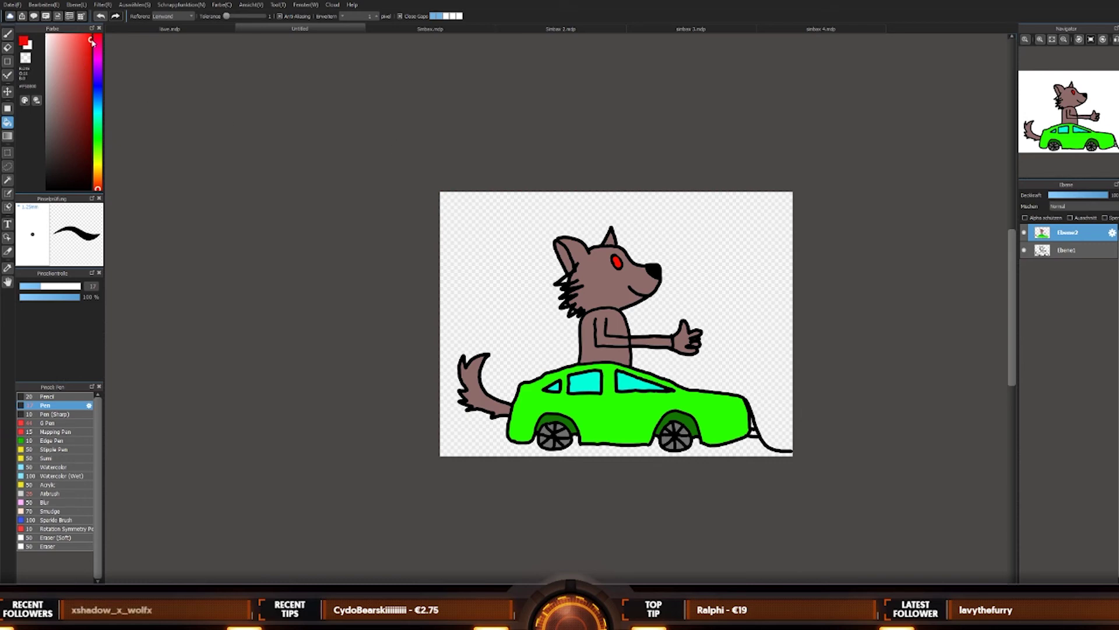
left_click(97, 112)
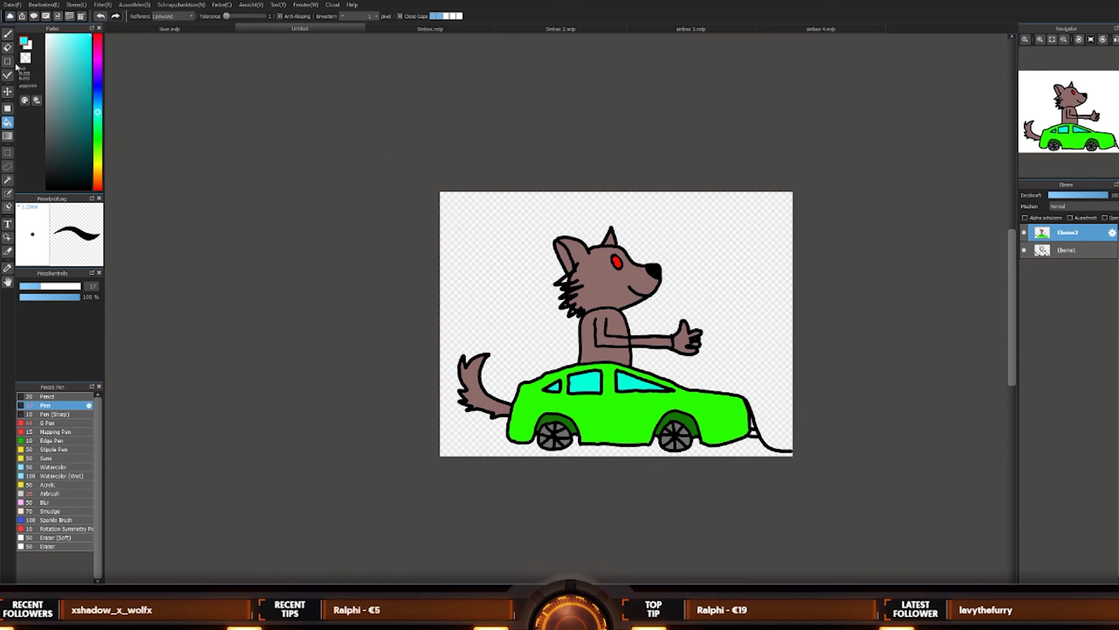
left_click(742, 243)
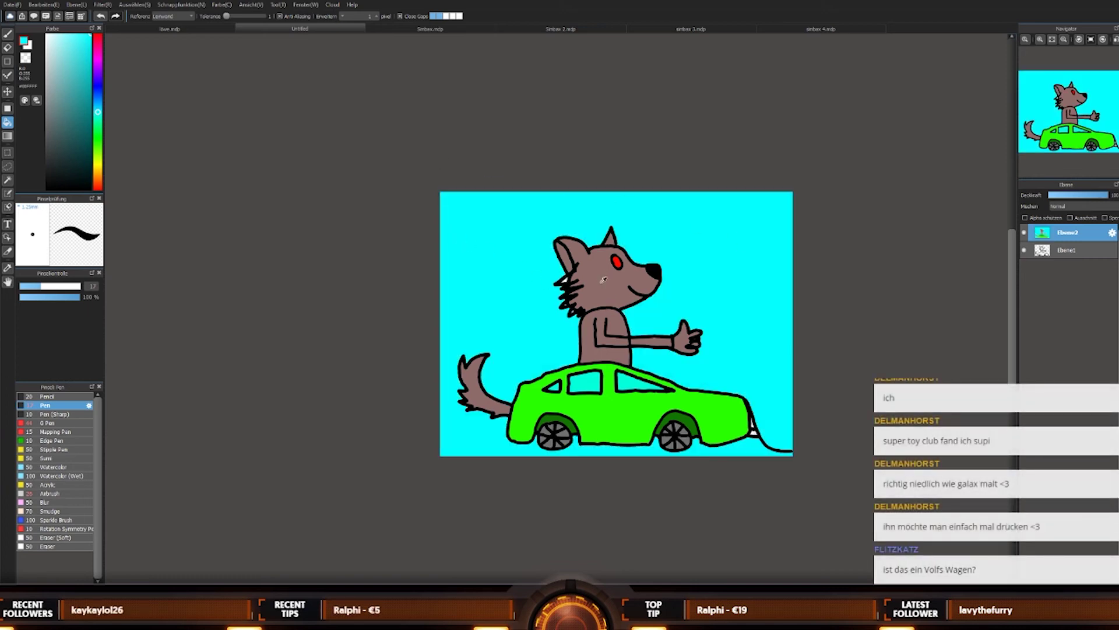
Step: Sample the animal's reddish-brown fur colour and bucket-fill the small unfilled gaps in the jagged neck fur with it
left_click(604, 280, "alt")
scroll(603, 280, "up", 6)
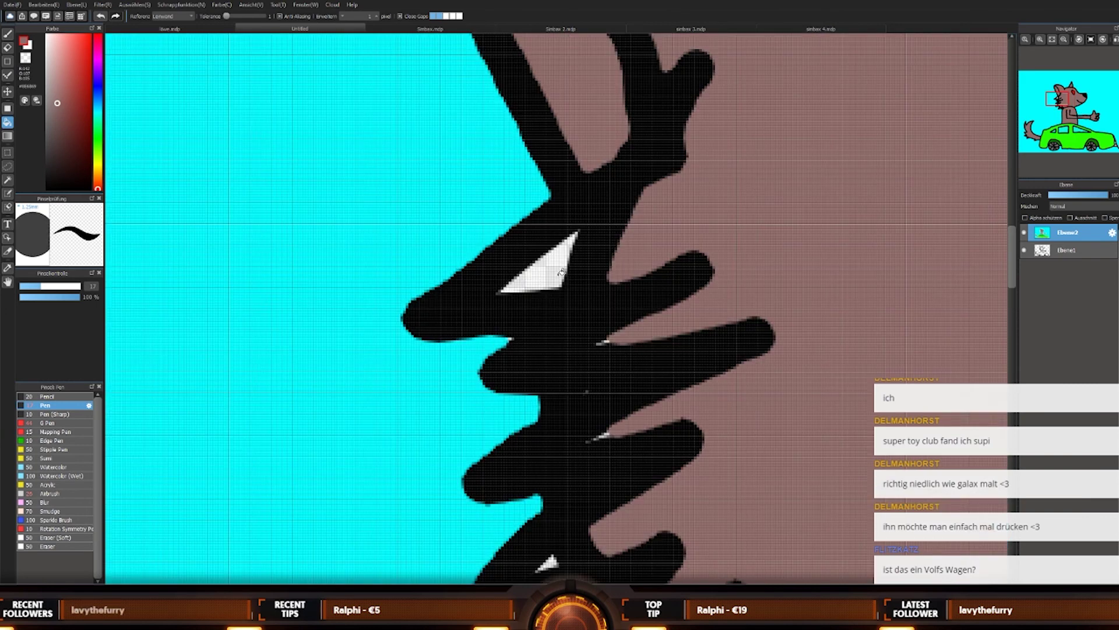
left_click(537, 279)
scroll(537, 278, "down", 5)
scroll(586, 380, "up", 3)
scroll(586, 380, "up", 3)
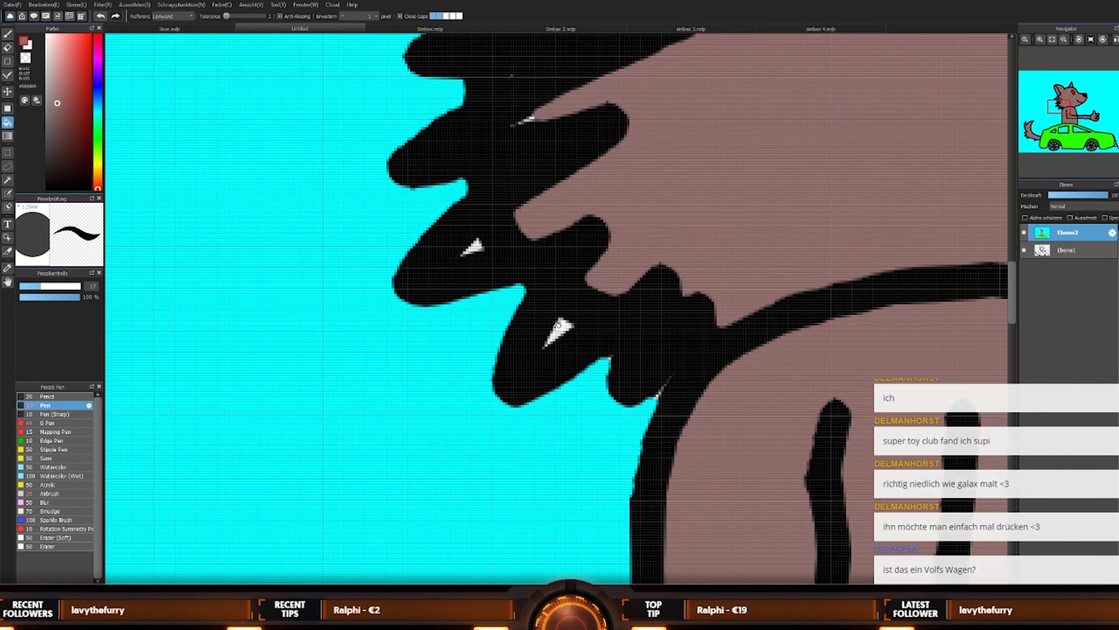
left_click(560, 329)
left_click(555, 337)
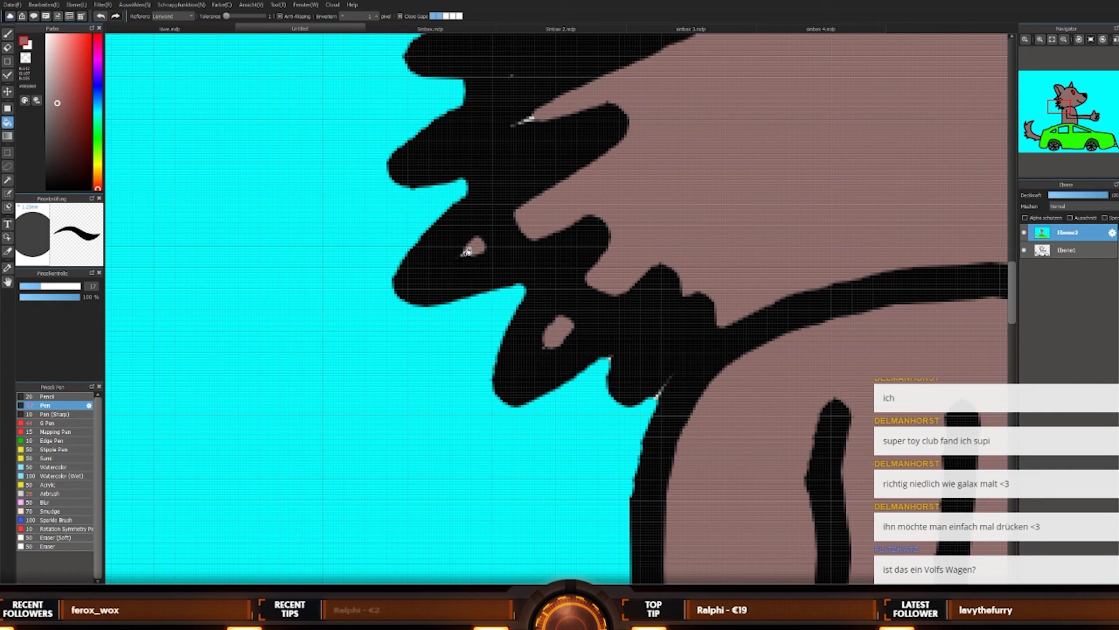
scroll(654, 339, "down", 6)
scroll(654, 339, "down", 2)
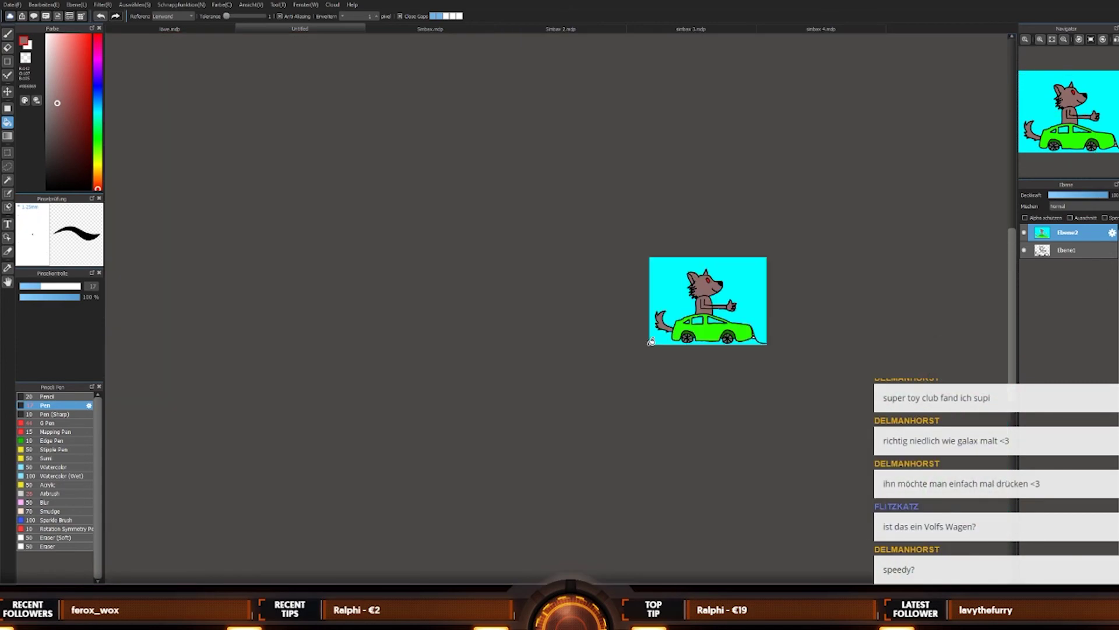
scroll(695, 327, "up", 5)
scroll(745, 238, "down", 3)
scroll(668, 356, "down", 2)
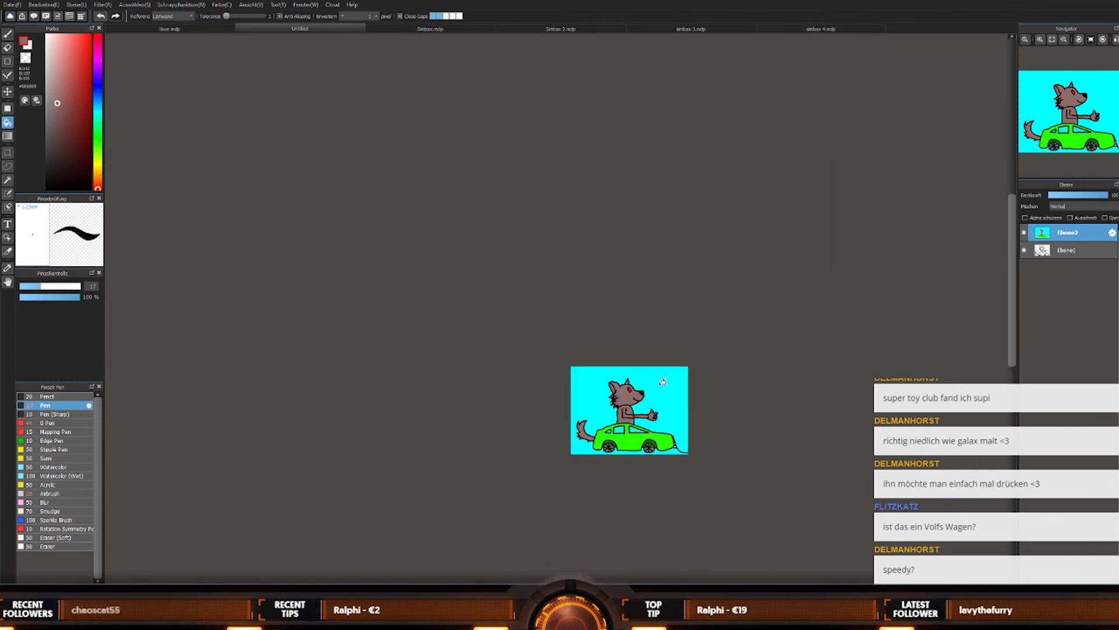
Step: Switch to the Brush tool and inspect the coloured car and animal up close and as a whole
scroll(668, 356, "up", 4)
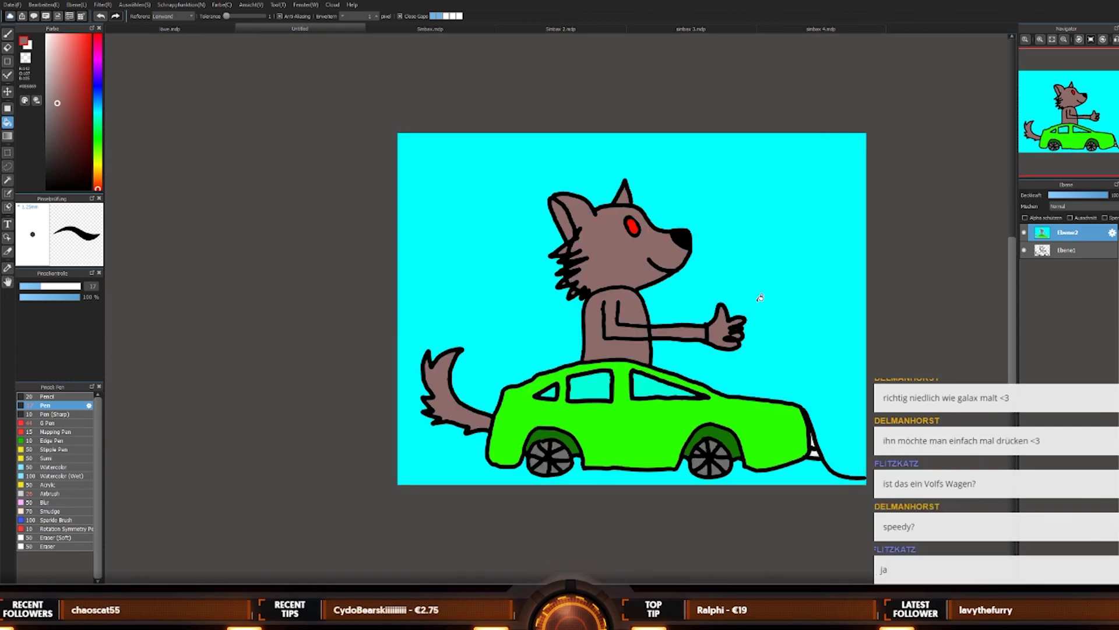
scroll(464, 479, "down", 2)
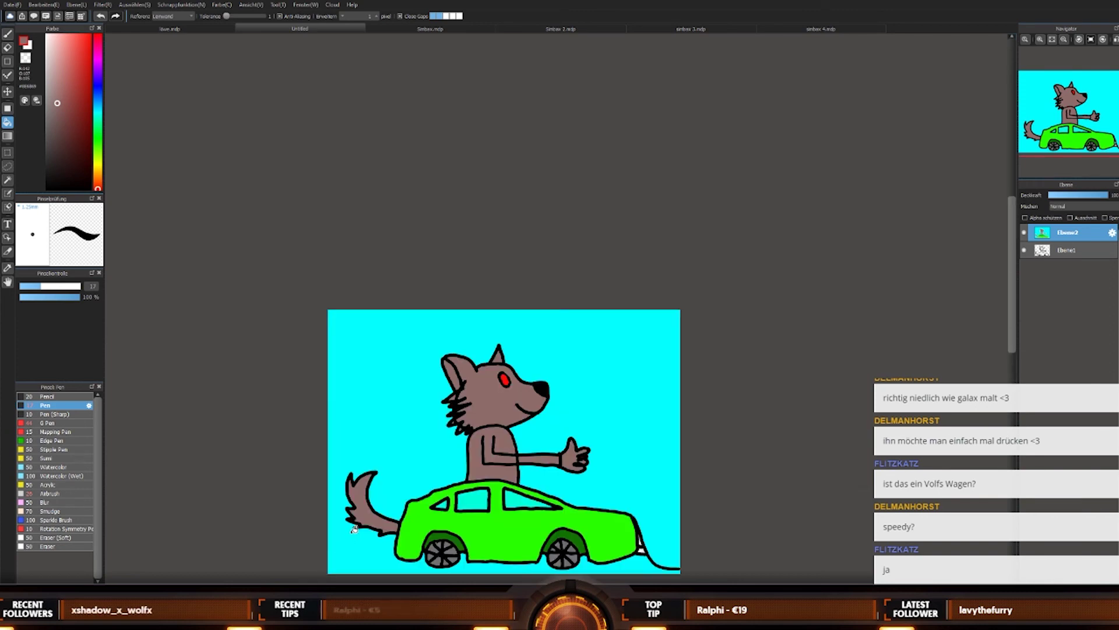
scroll(579, 414, "up", 4)
scroll(579, 414, "down", 2)
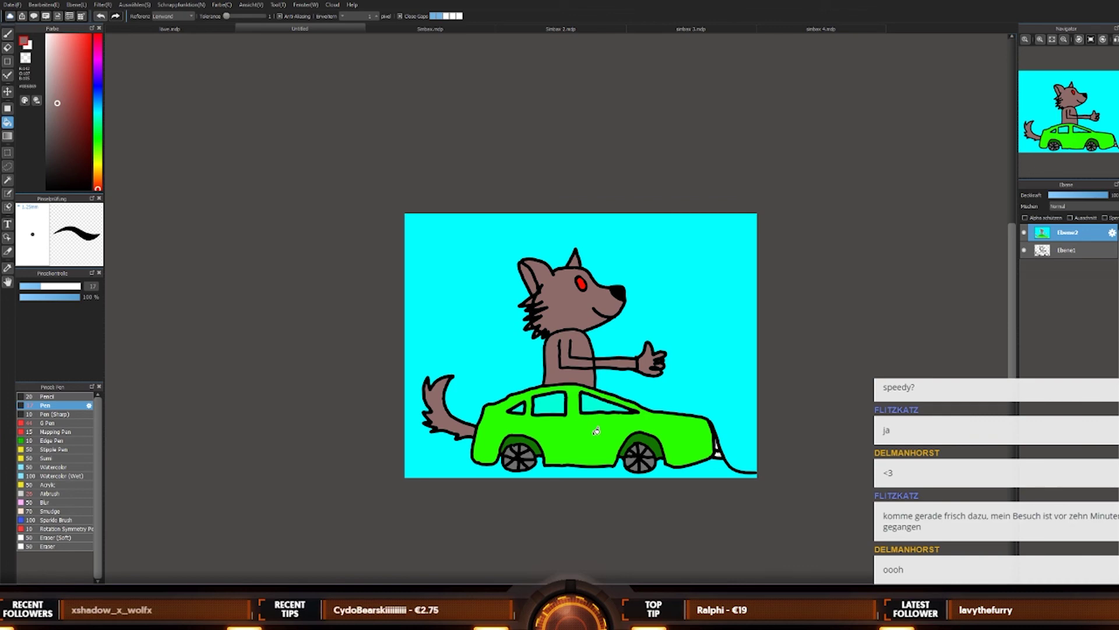
left_click(8, 33)
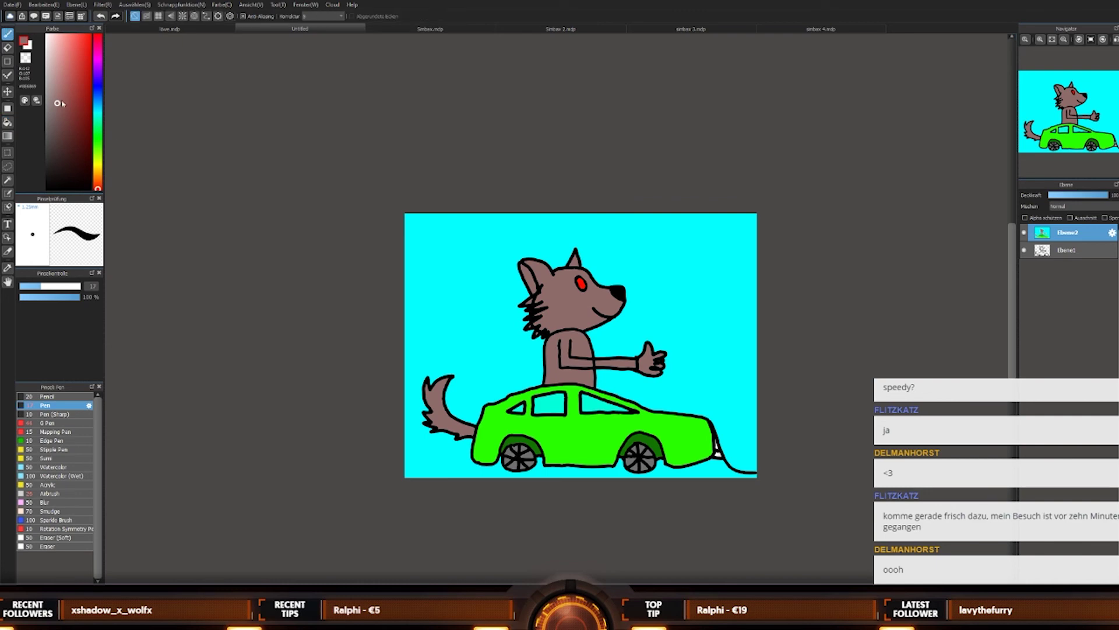
scroll(582, 264, "up", 1)
scroll(639, 455, "down", 5)
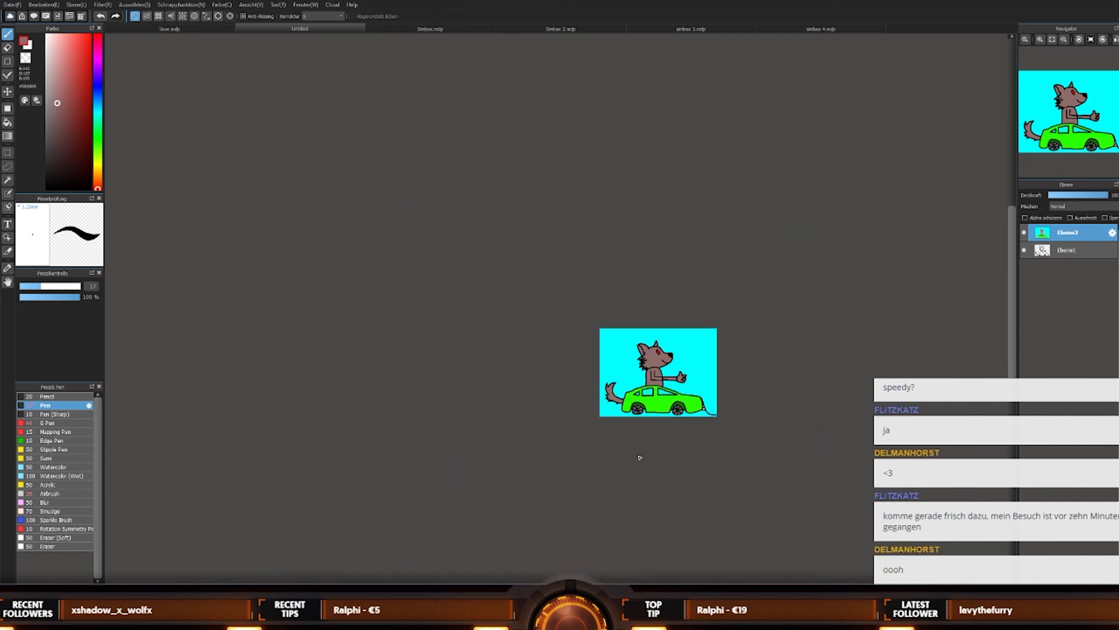
scroll(402, 524, "up", 3)
scroll(466, 519, "down", 3)
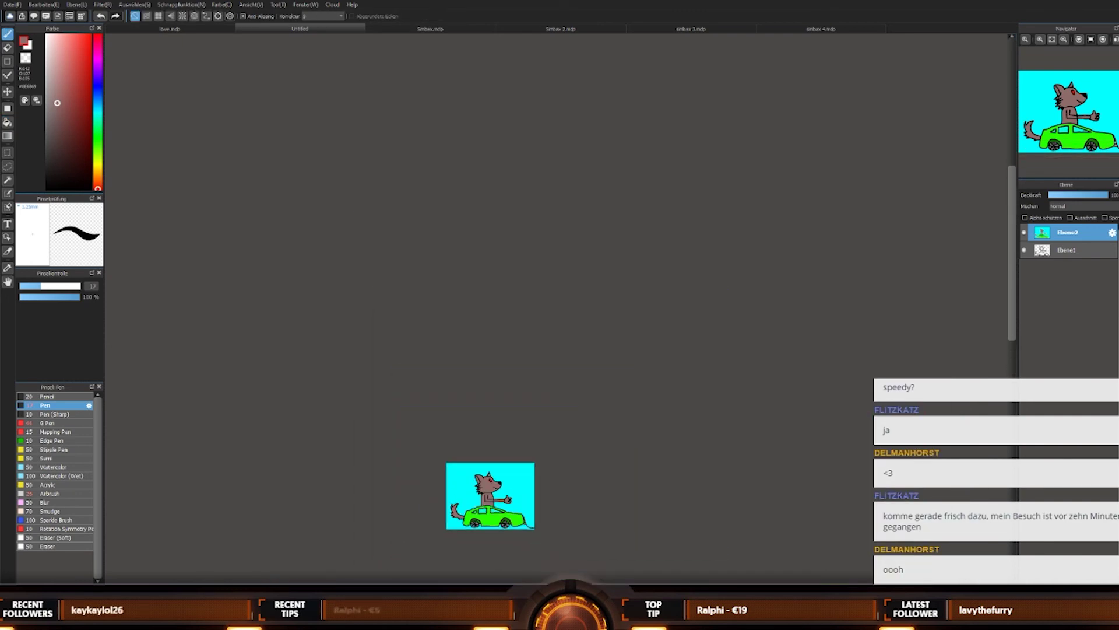
scroll(476, 547, "up", 3)
scroll(475, 525, "down", 4)
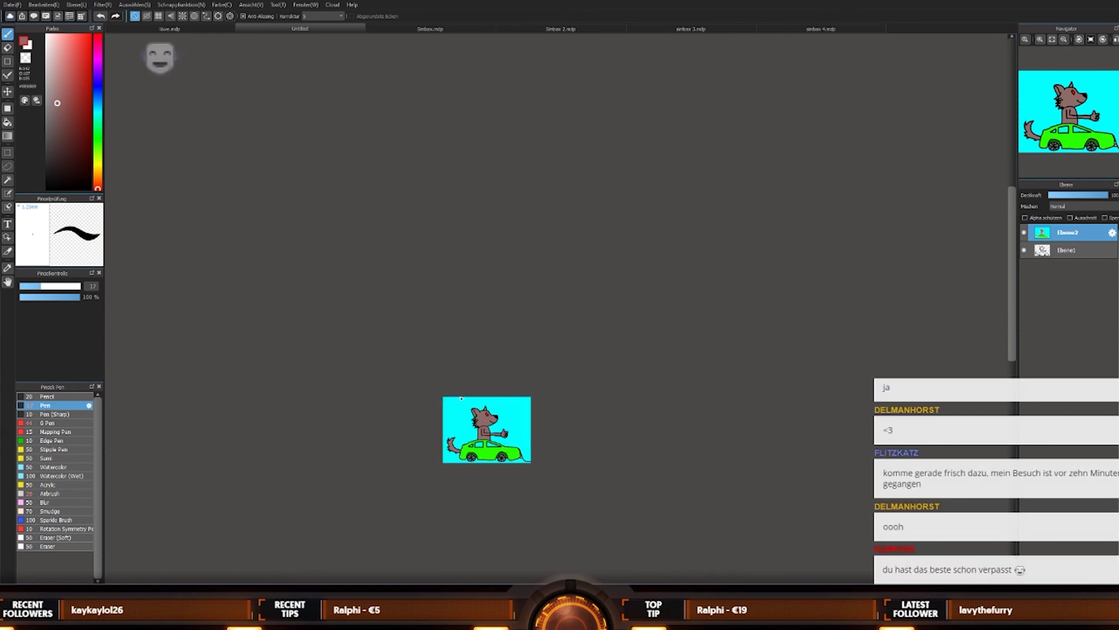
scroll(478, 466, "up", 2)
scroll(480, 457, "up", 2)
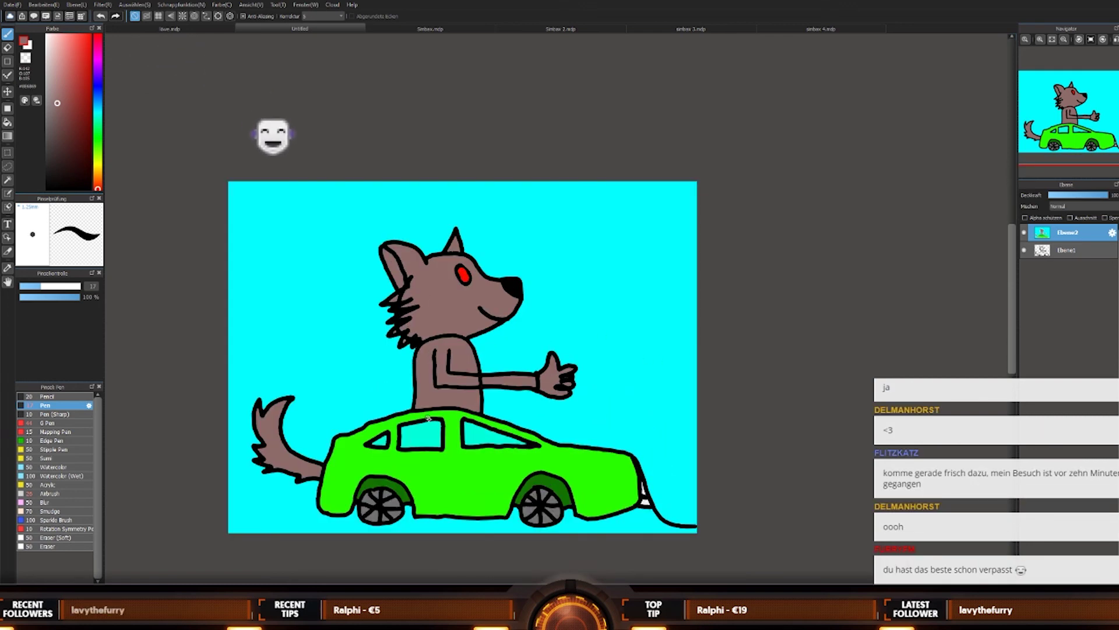
scroll(442, 427, "down", 1)
scroll(441, 427, "up", 1)
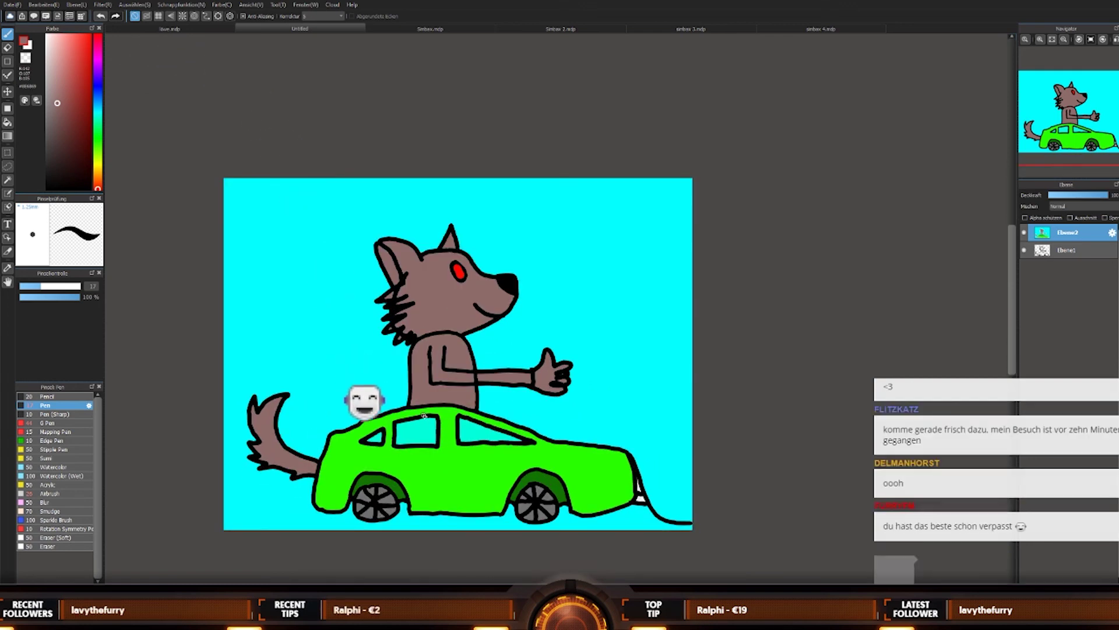
scroll(424, 415, "down", 1)
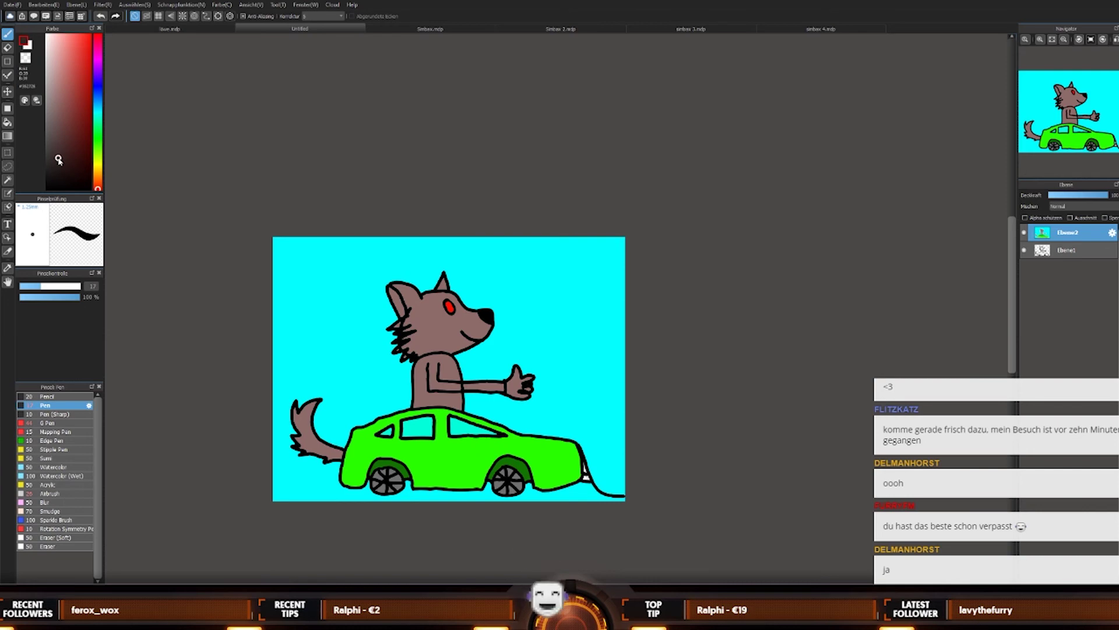
Step: Choose a muted orange-brown and paint six wavy vapour lines on the cyan background, two behind the animal and four in front of it
left_click(65, 128)
left_click_drag(65, 128, 60, 124)
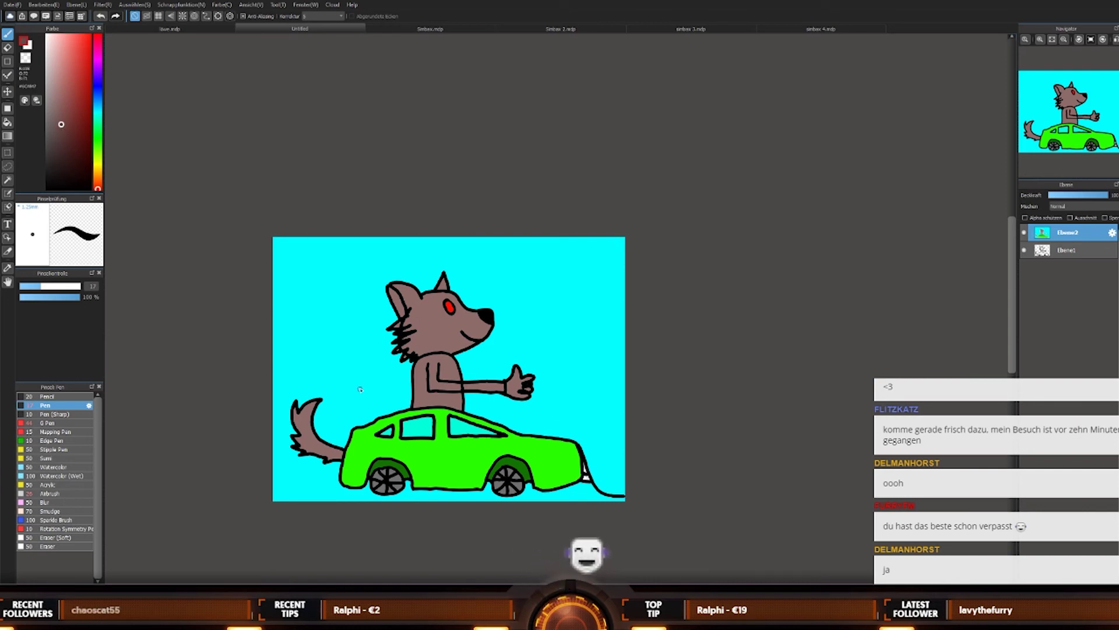
left_click(98, 175)
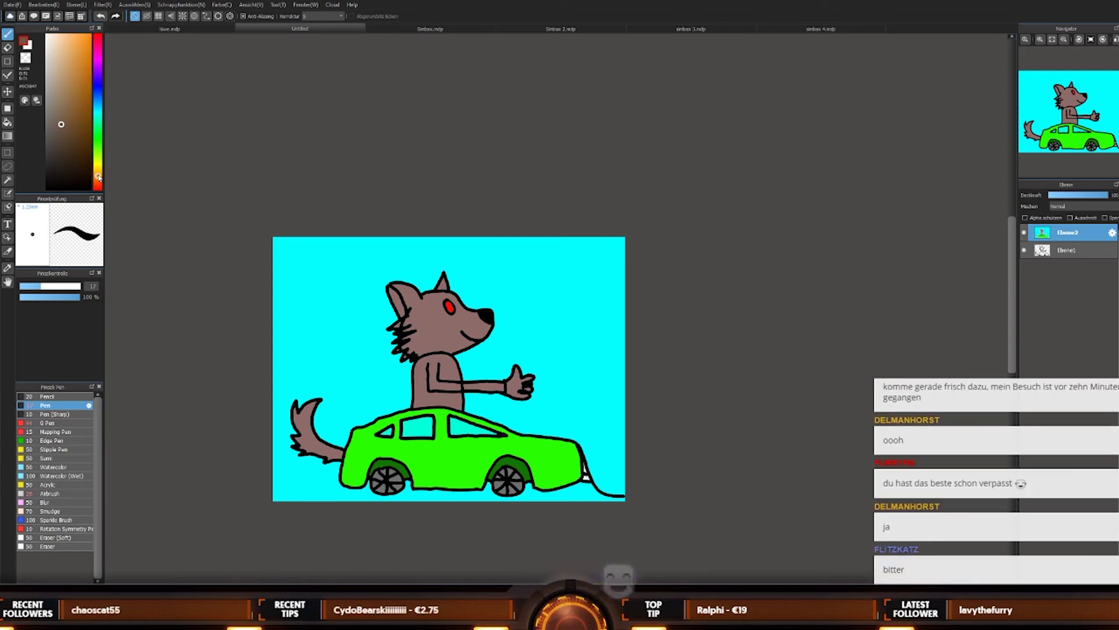
left_click(65, 86)
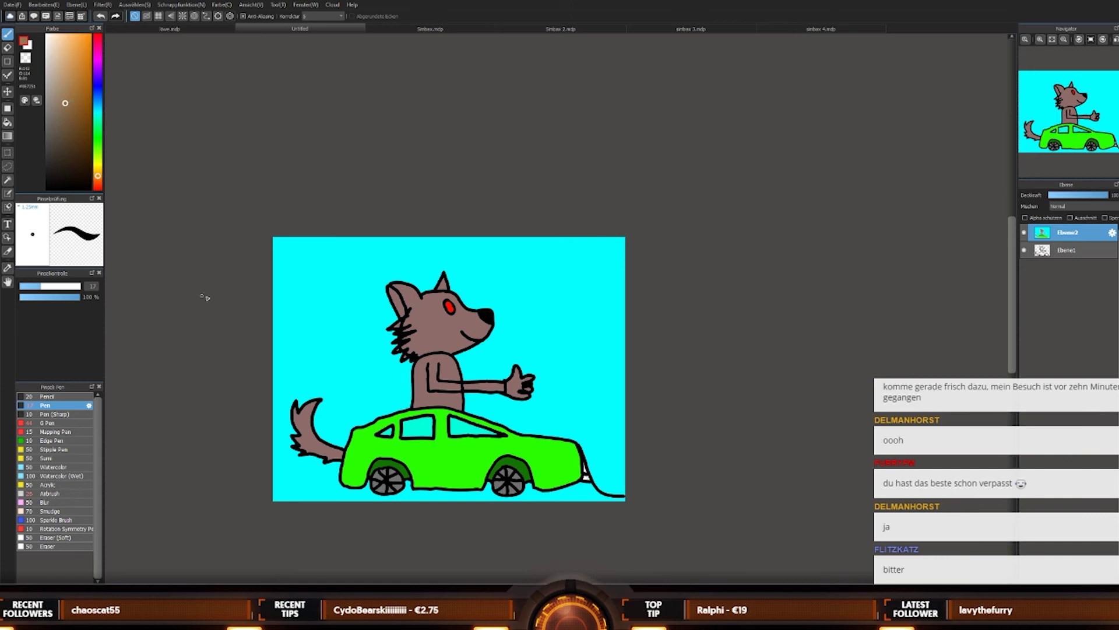
scroll(466, 390, "up", 1)
mouse_move(556, 414)
left_mouse_down()
mouse_move(562, 363)
mouse_move(576, 323)
left_mouse_up()
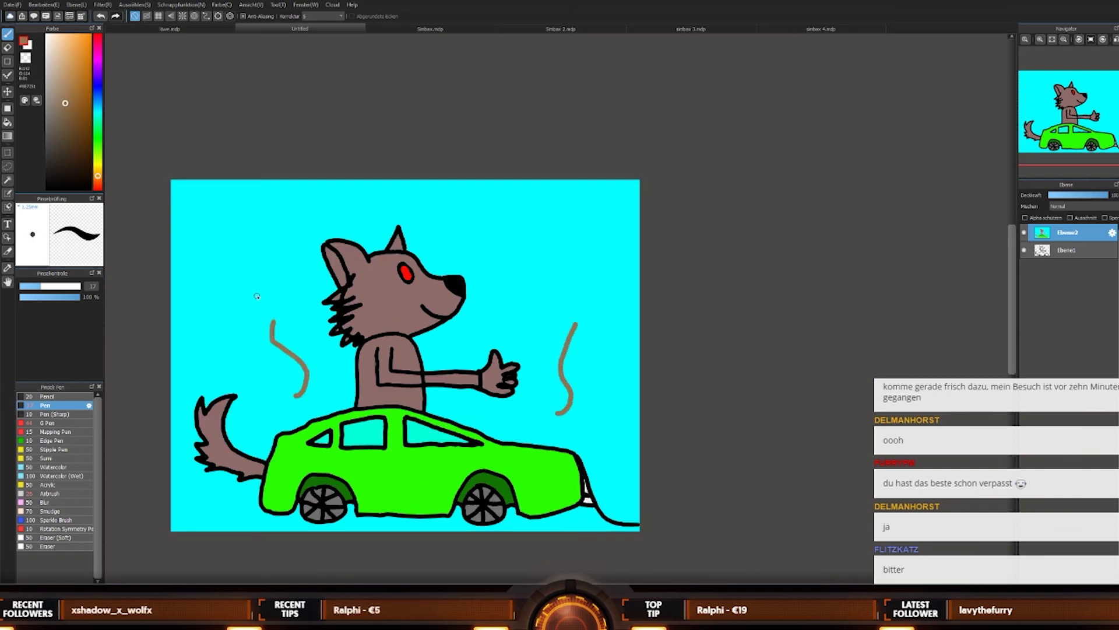
left_click_drag(261, 288, 232, 213)
left_click_drag(548, 294, 532, 211)
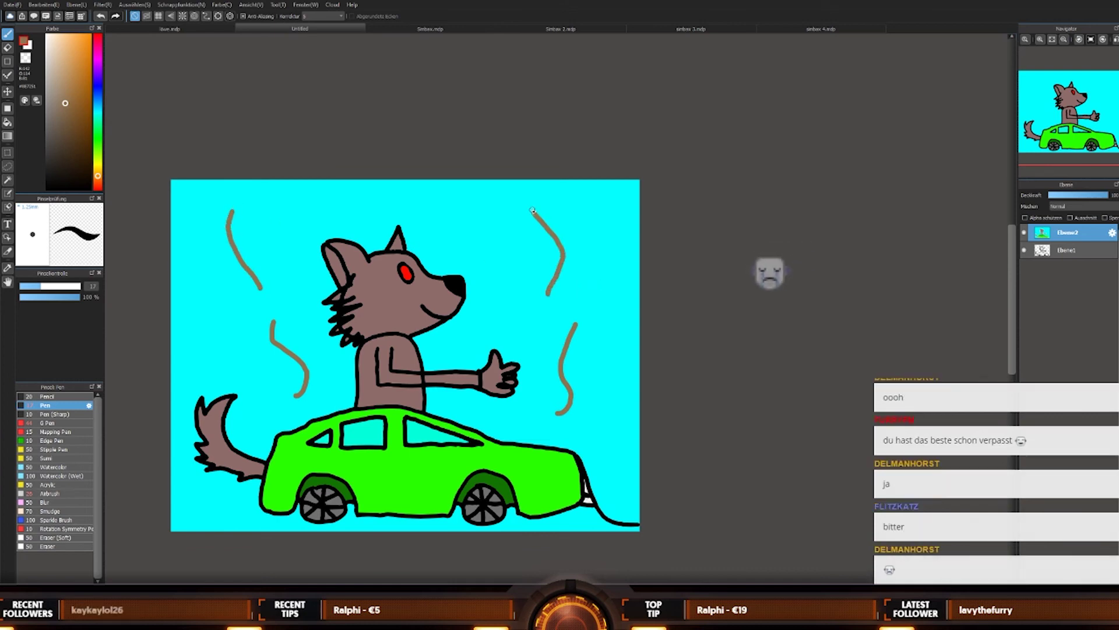
mouse_move(492, 331)
left_mouse_down()
mouse_move(511, 304)
mouse_move(461, 228)
mouse_move(446, 193)
left_mouse_up()
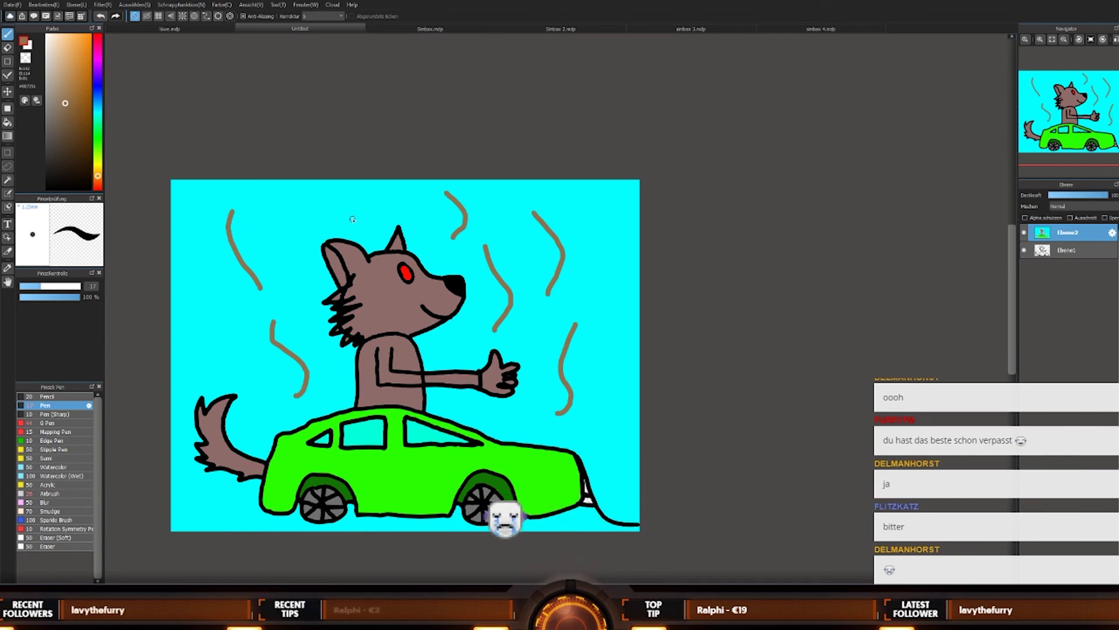
Step: Paint a short wavy brown line above the animal's rear ear and two small ones above its tail
left_click_drag(352, 219, 376, 181)
key("ctrl+z")
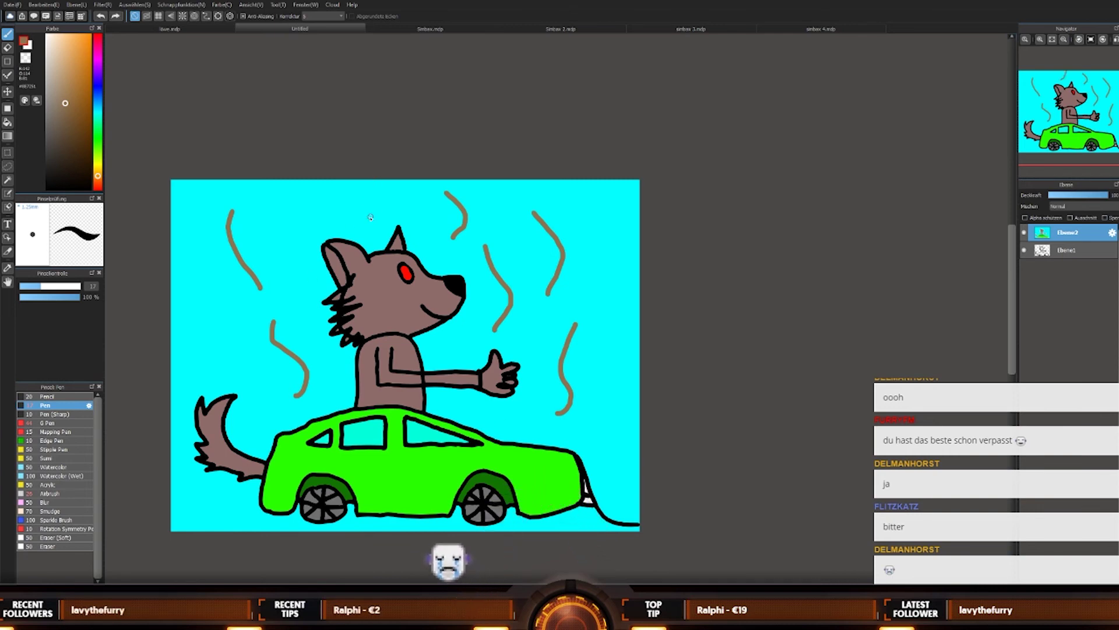
mouse_move(336, 228)
left_mouse_down()
mouse_move(339, 201)
mouse_move(333, 178)
left_mouse_up()
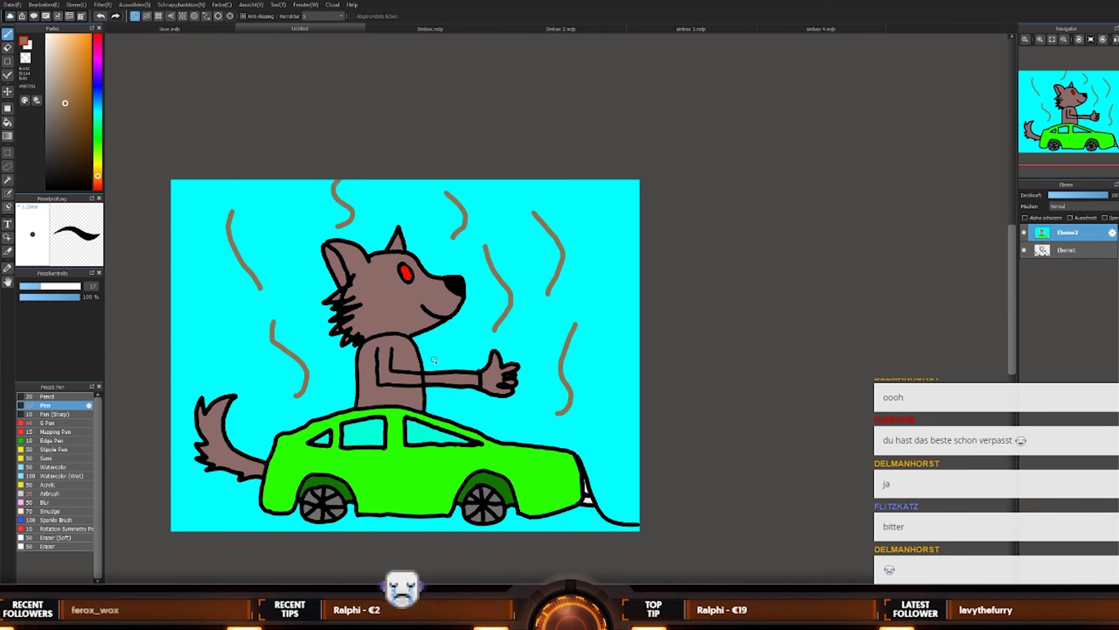
left_click_drag(262, 348, 266, 388)
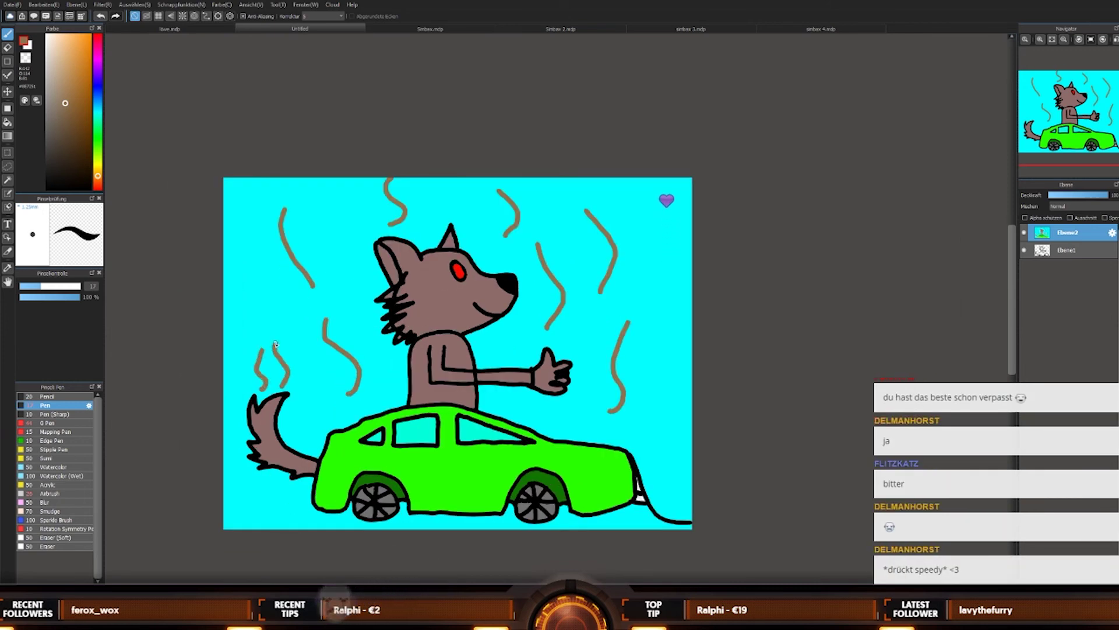
Step: Choose pure red with a thinner brush and draw a Tesla-style T emblem with a curved bar on the car's front end
scroll(475, 433, "up", 1)
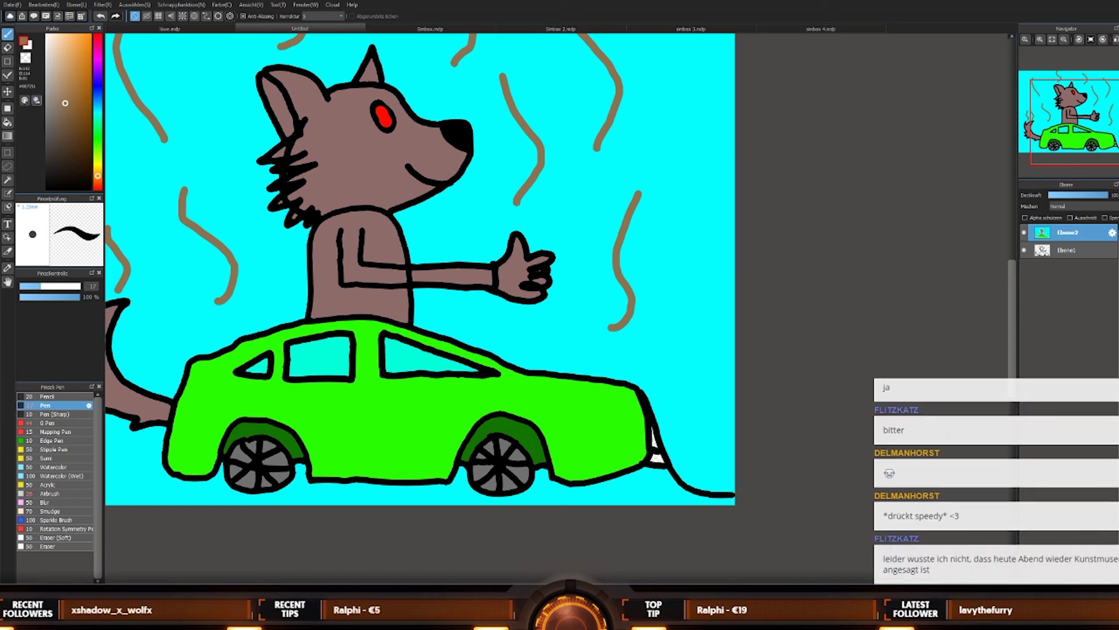
left_click(98, 33)
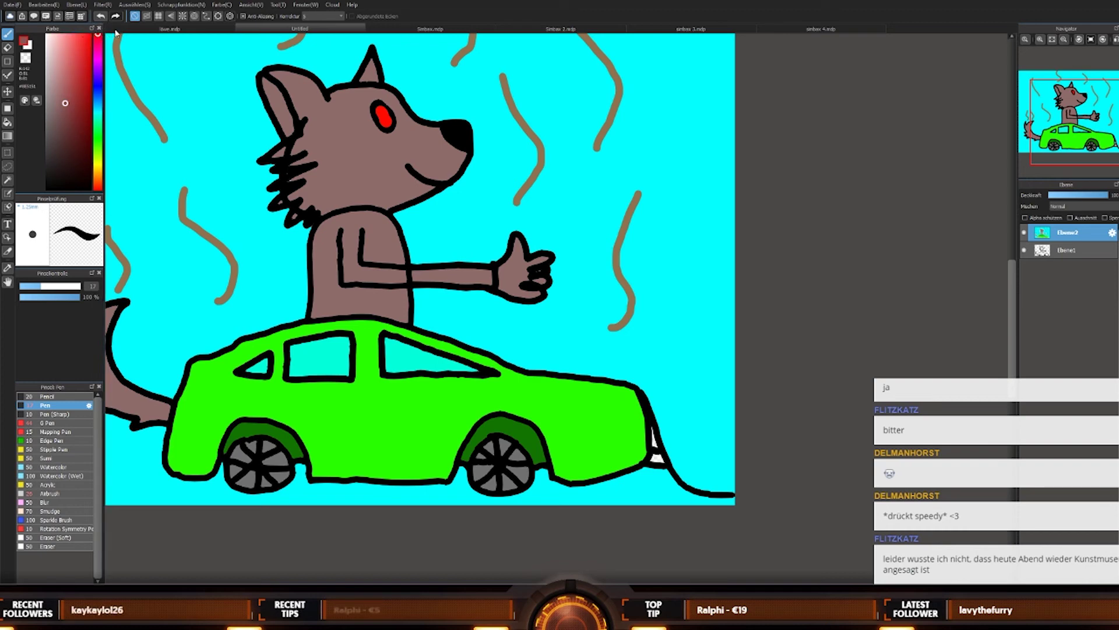
left_click(577, 208, "alt")
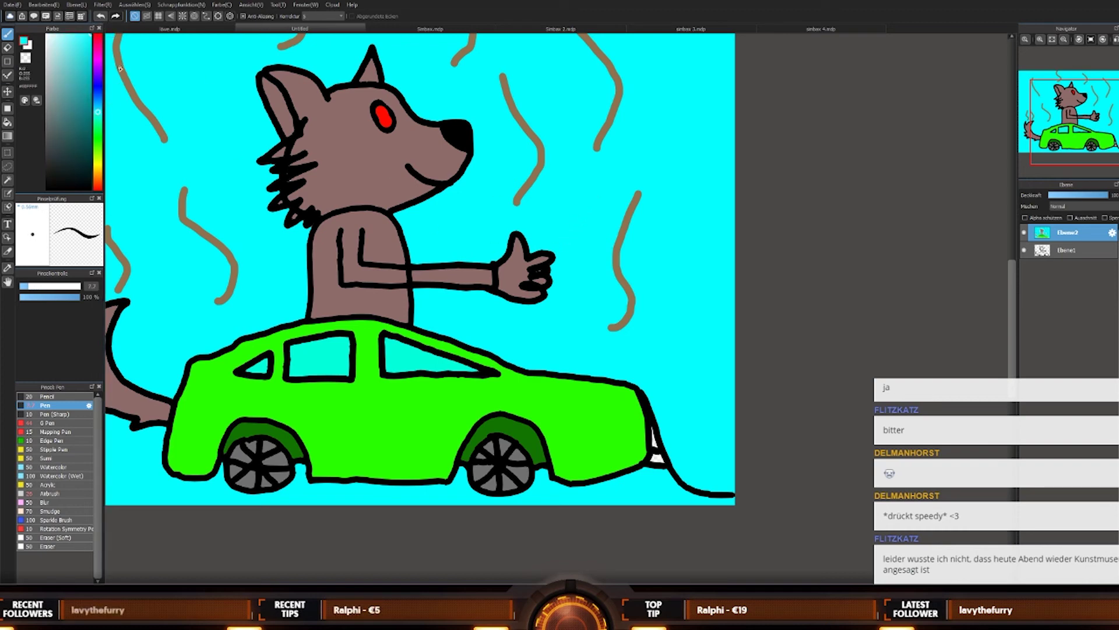
left_click(99, 37)
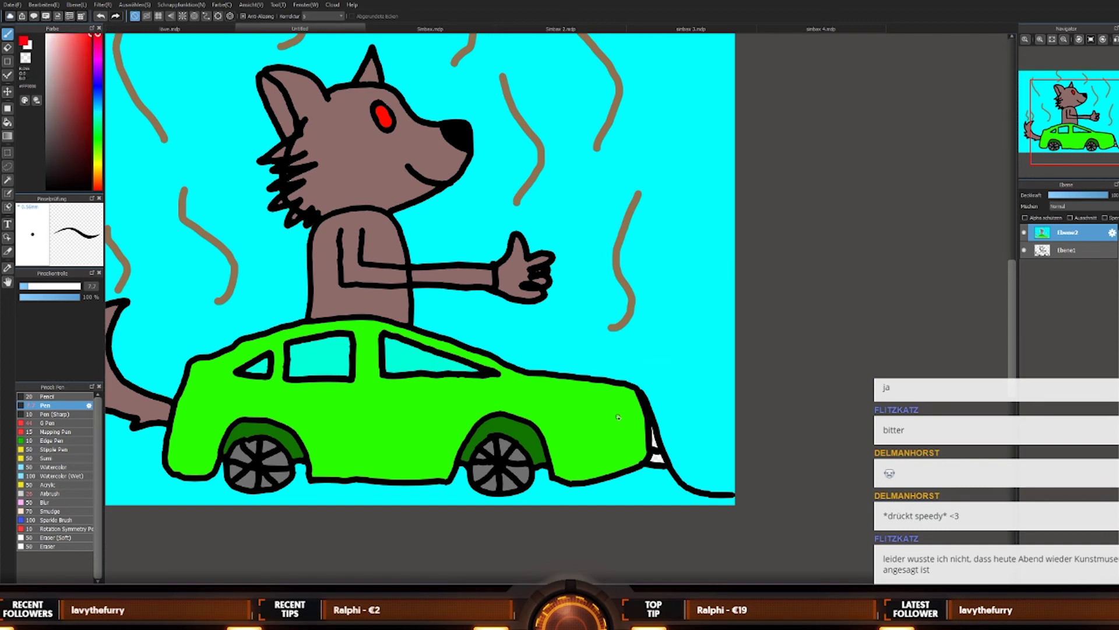
scroll(618, 416, "up", 2)
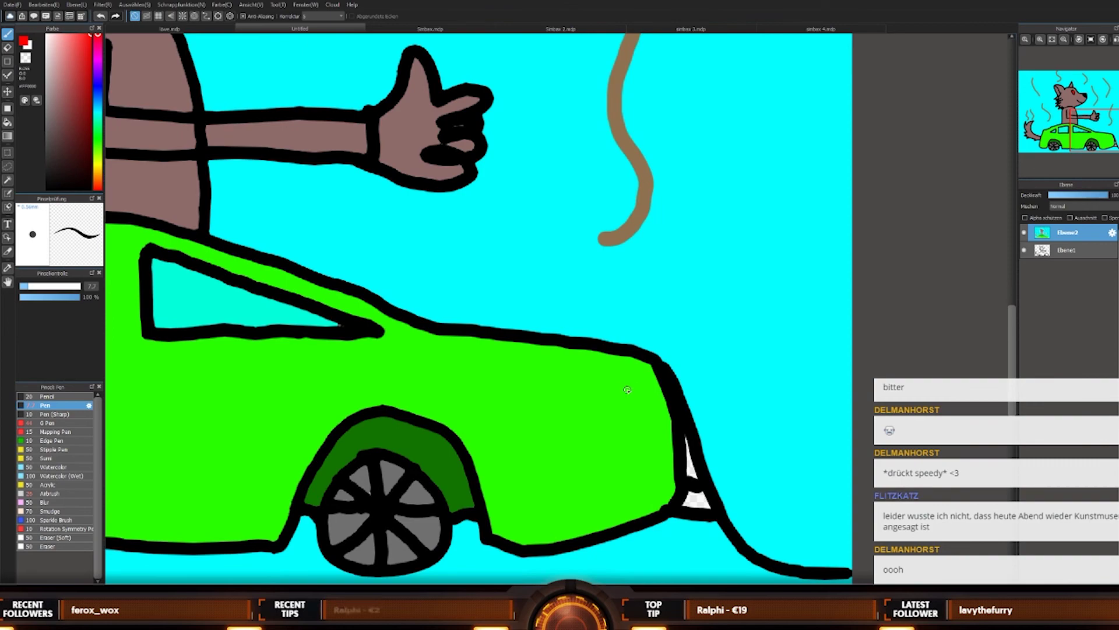
scroll(627, 389, "down", 3)
scroll(615, 402, "up", 4)
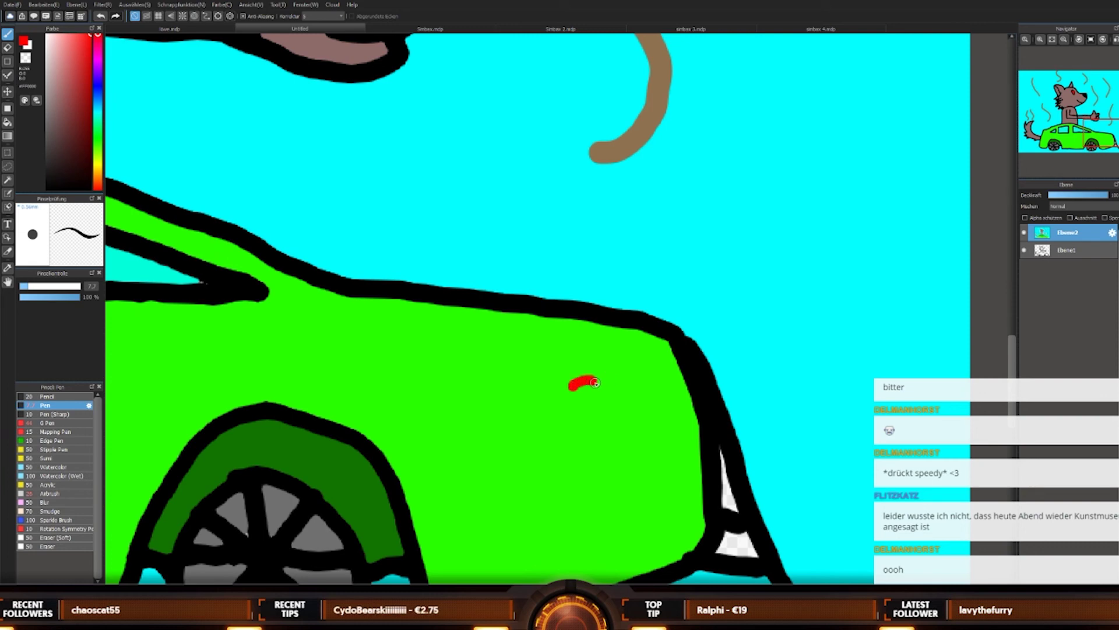
left_click_drag(602, 386, 647, 381)
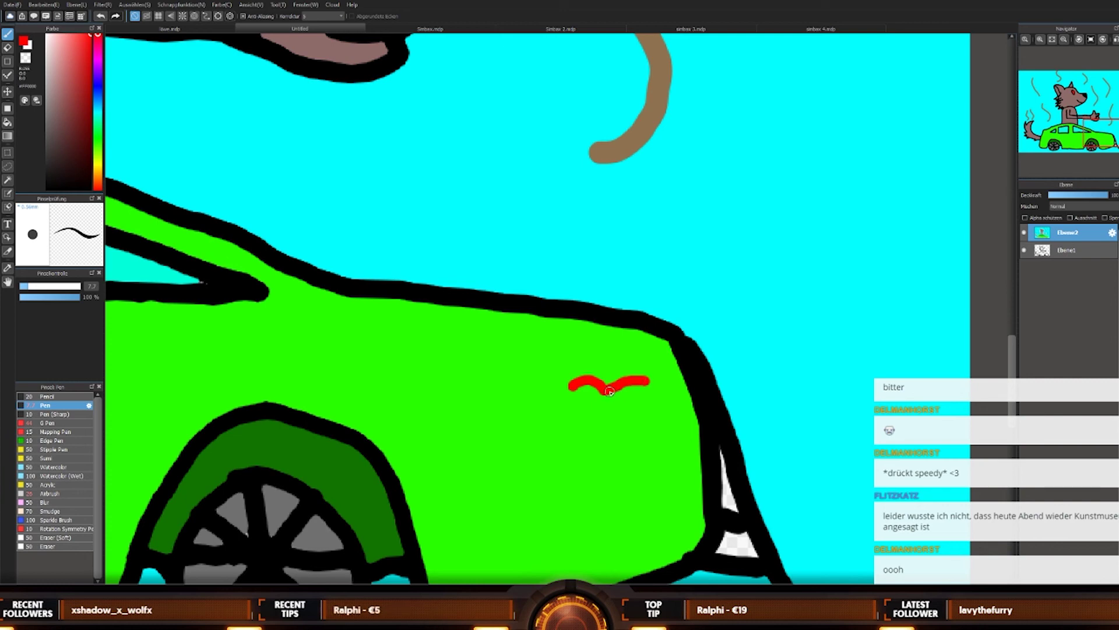
mouse_move(605, 410)
left_mouse_down()
mouse_move(613, 440)
mouse_move(618, 408)
left_mouse_up()
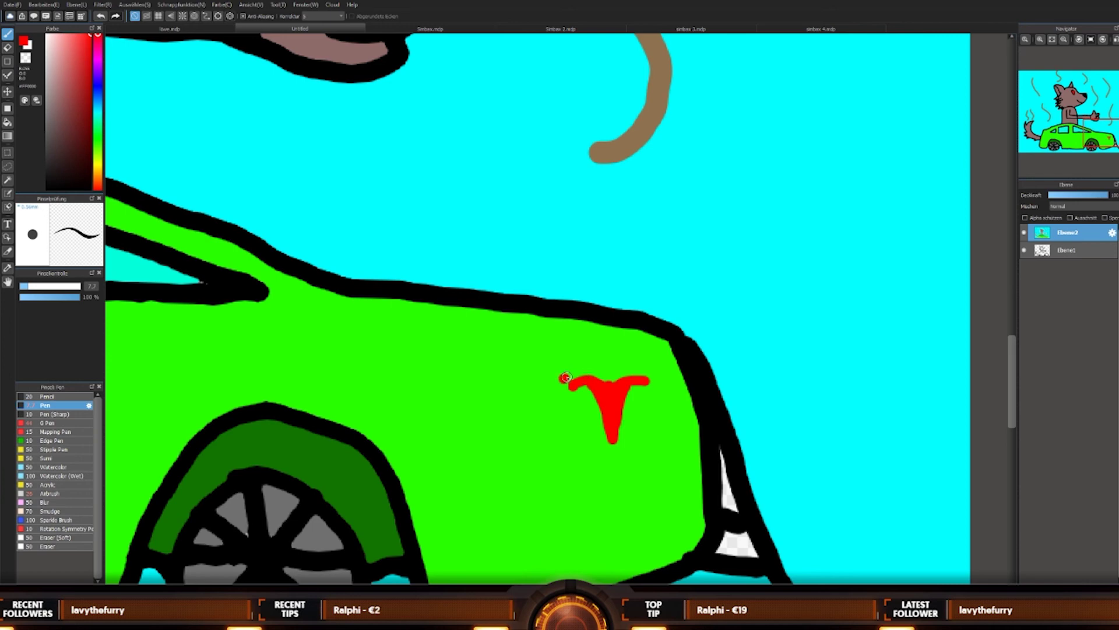
left_click_drag(615, 367, 663, 378)
key("ctrl+0")
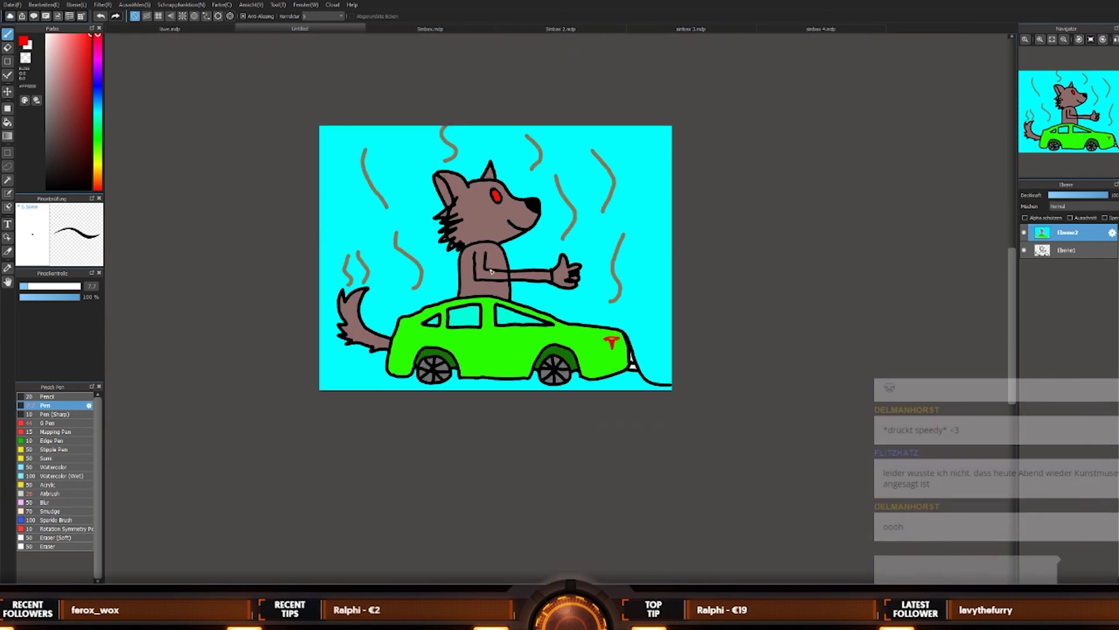
scroll(497, 260, "up", 1)
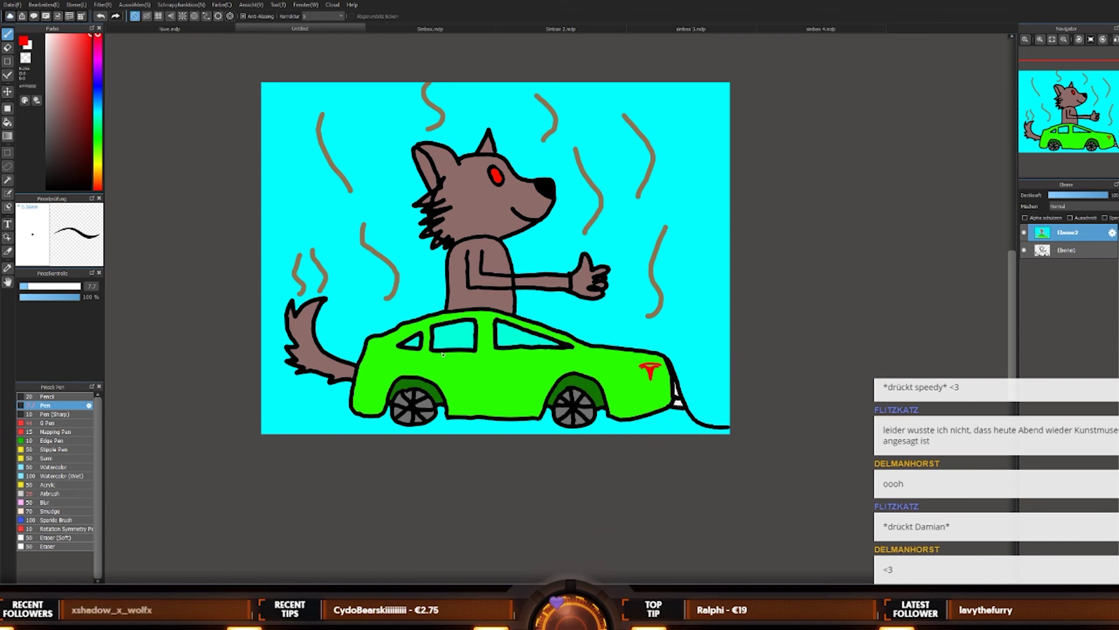
scroll(408, 349, "down", 1)
scroll(484, 204, "up", 2)
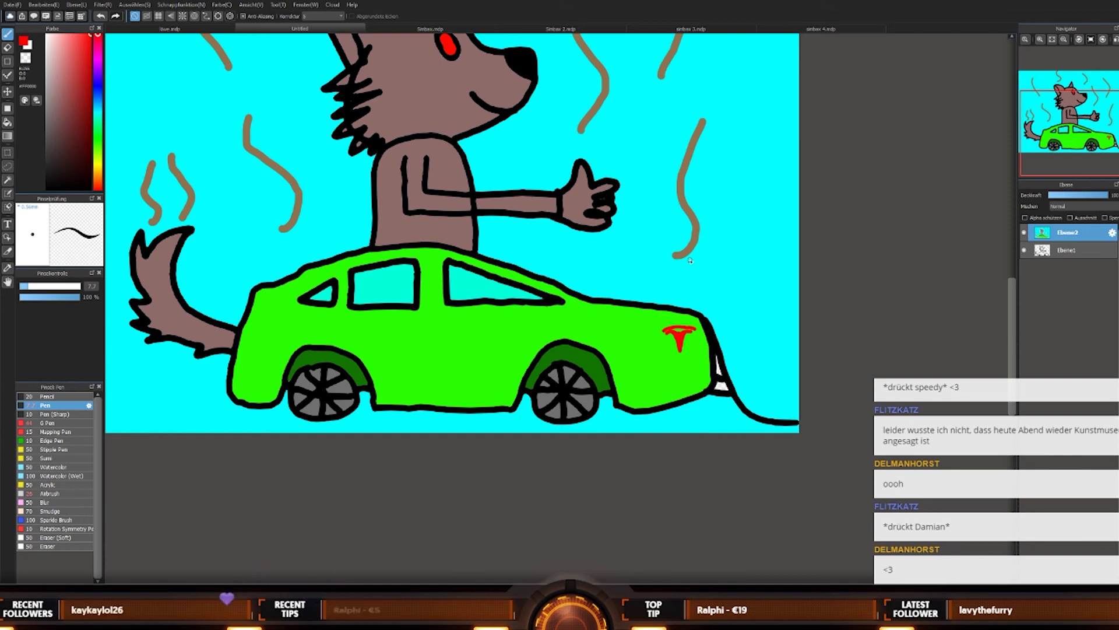
scroll(691, 259, "down", 3)
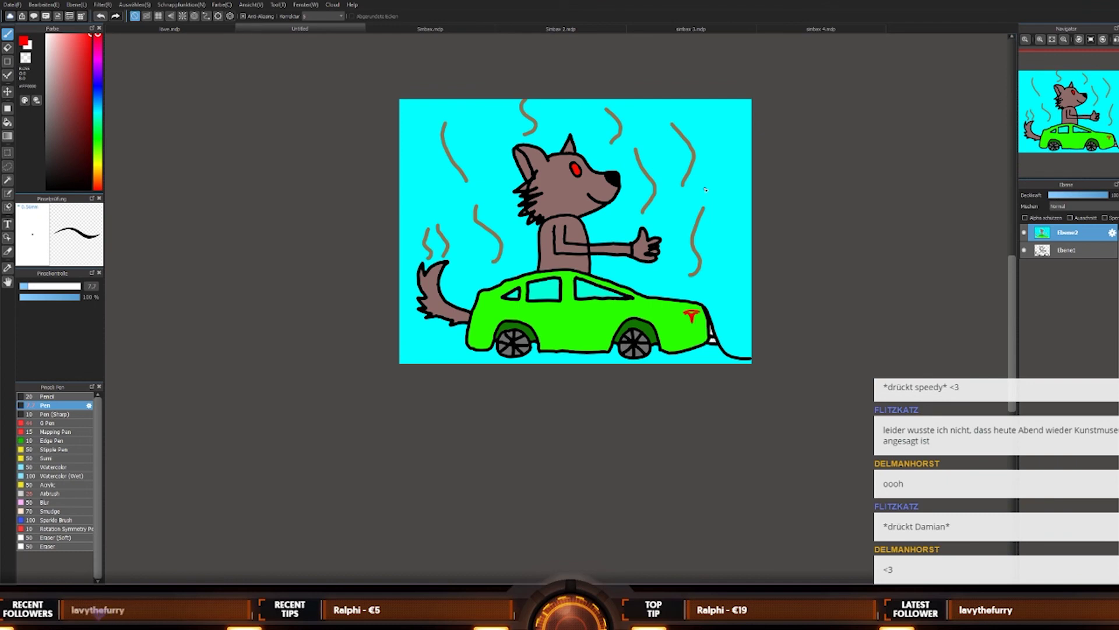
scroll(426, 350, "down", 2)
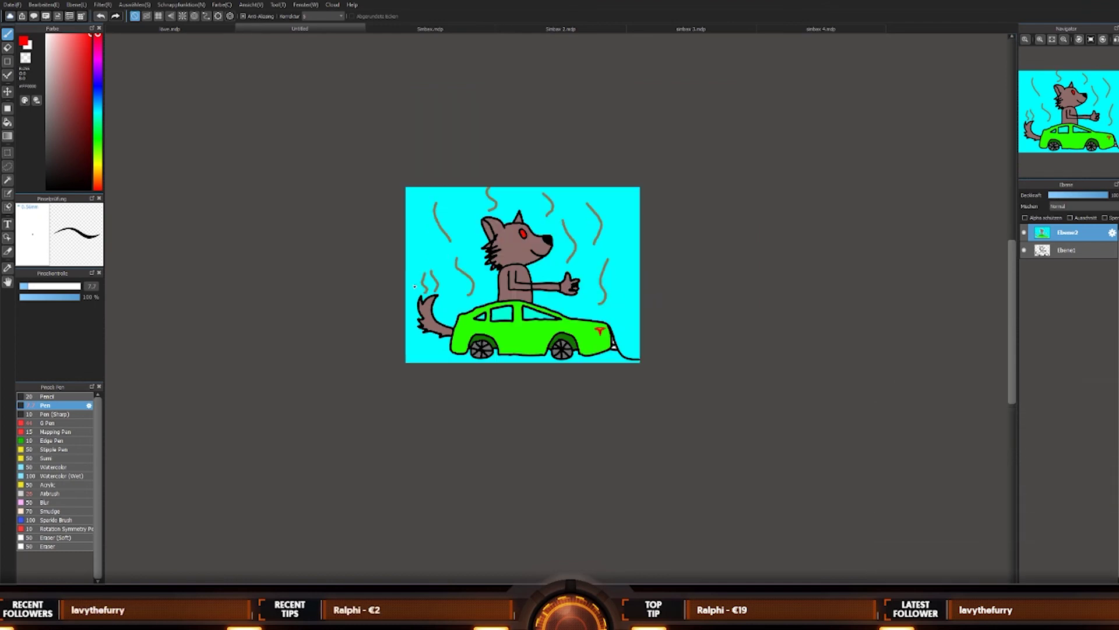
Step: Choose yellow, draw a diagonal line across the upper-right corner of the picture and fill the corner as a sun
scroll(522, 198, "up", 2)
left_click(99, 165)
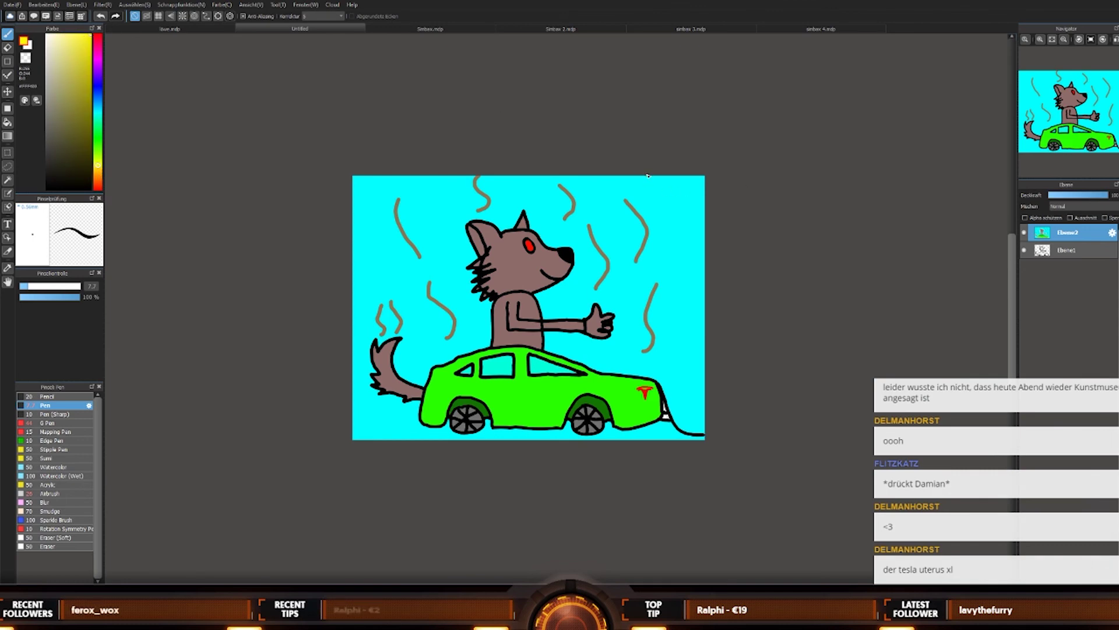
scroll(695, 204, "up", 3)
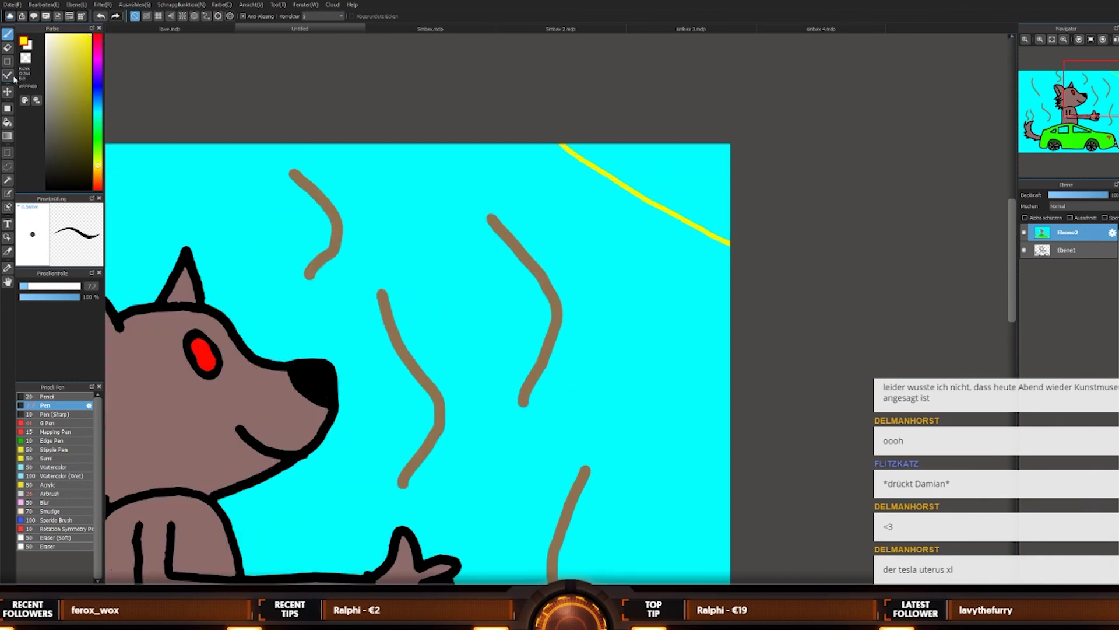
left_click(7, 48)
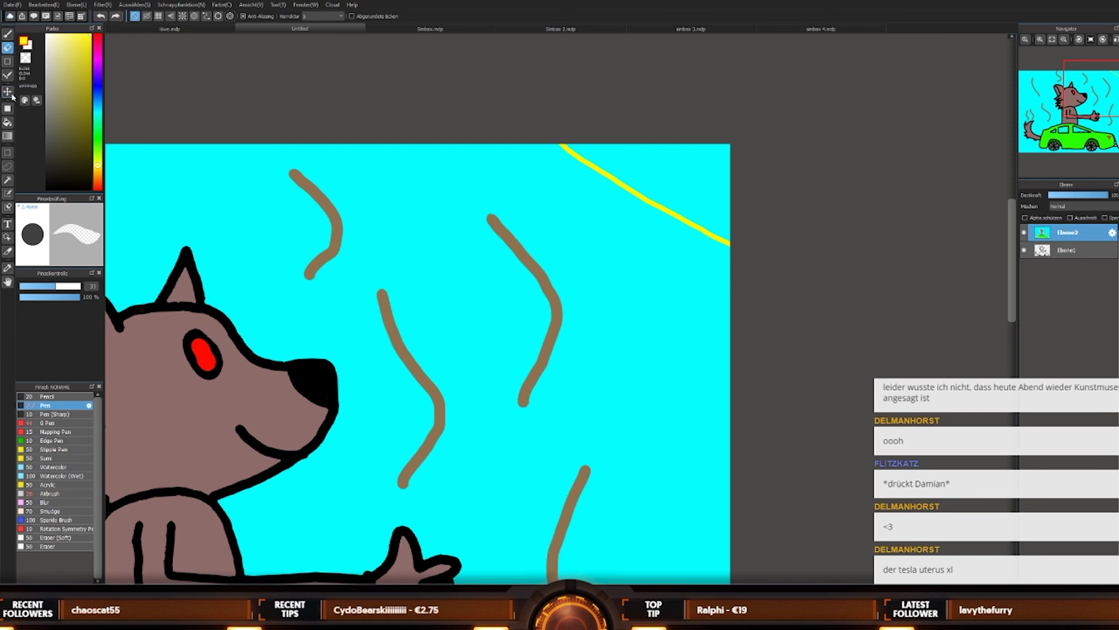
left_click(7, 122)
left_click(717, 163)
Step: Draw four thin yellow sun rays radiating from the sun's edge into the sky with the brush
left_click(7, 33)
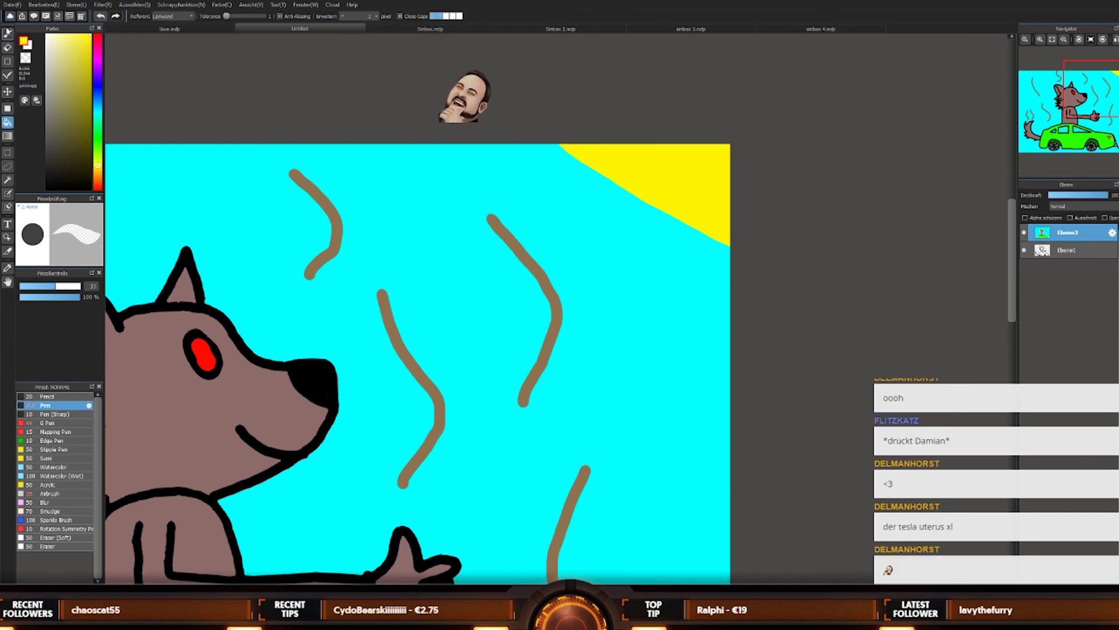
left_click_drag(551, 166, 424, 193)
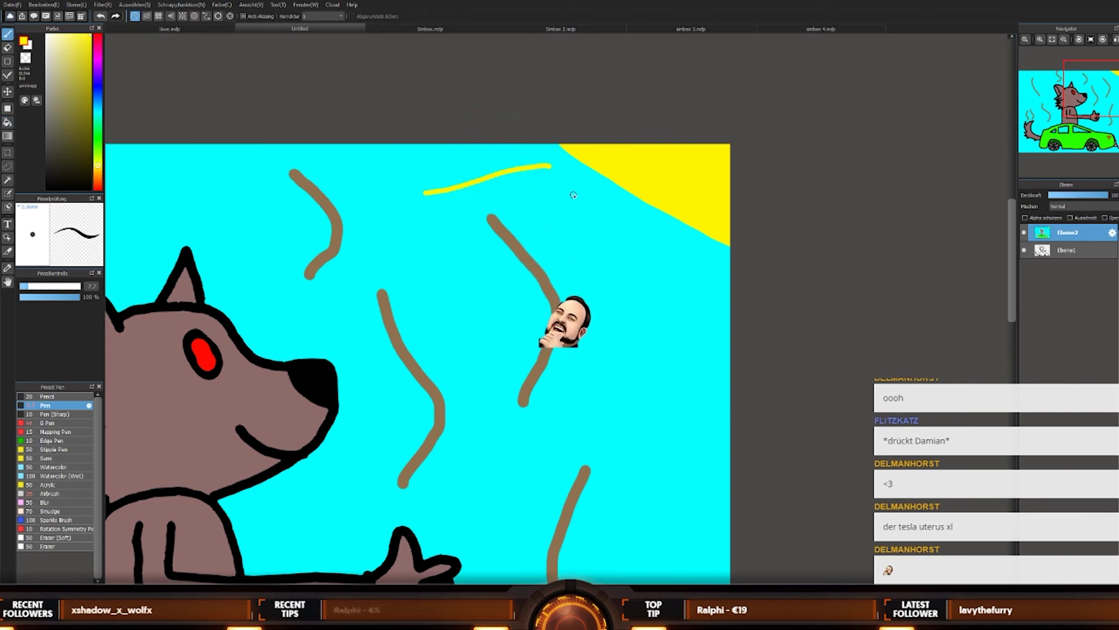
left_click_drag(579, 191, 549, 227)
left_click_drag(625, 220, 609, 275)
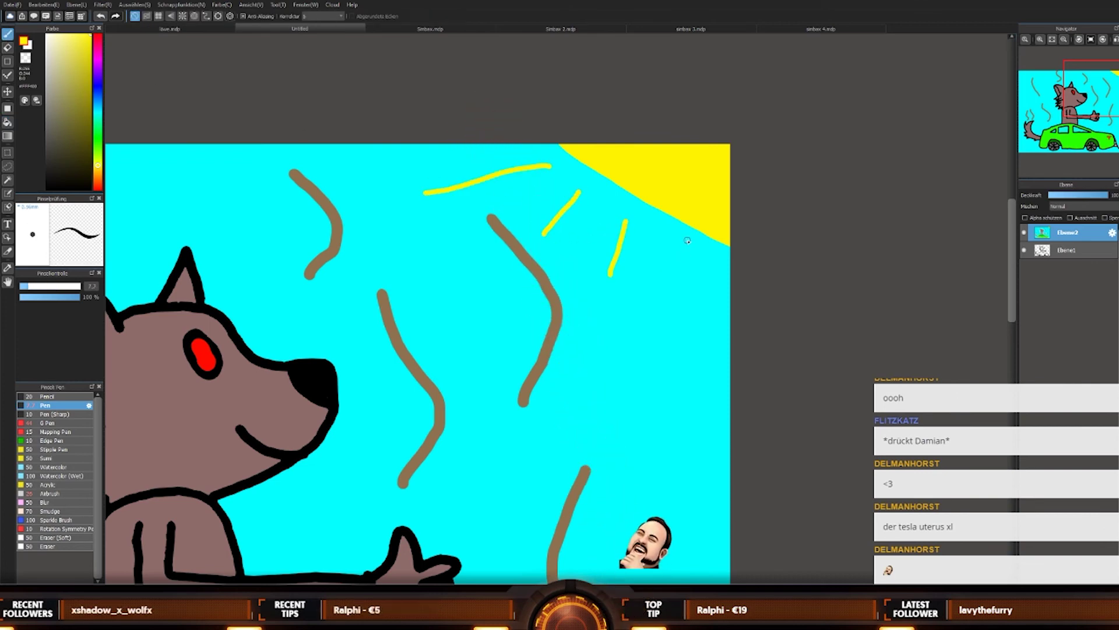
left_click_drag(688, 239, 663, 361)
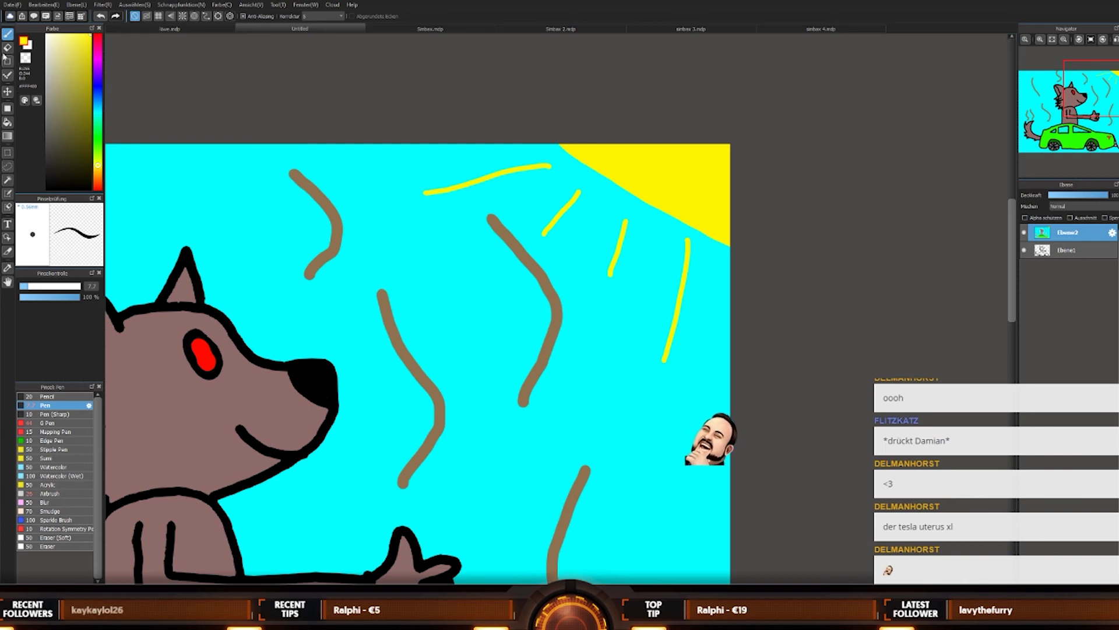
Step: Choose black and draw a small smiling face with two line eyes on the sun
left_click(90, 188)
mouse_move(688, 151)
left_mouse_down()
mouse_move(678, 168)
mouse_move(703, 173)
mouse_move(676, 182)
left_mouse_up()
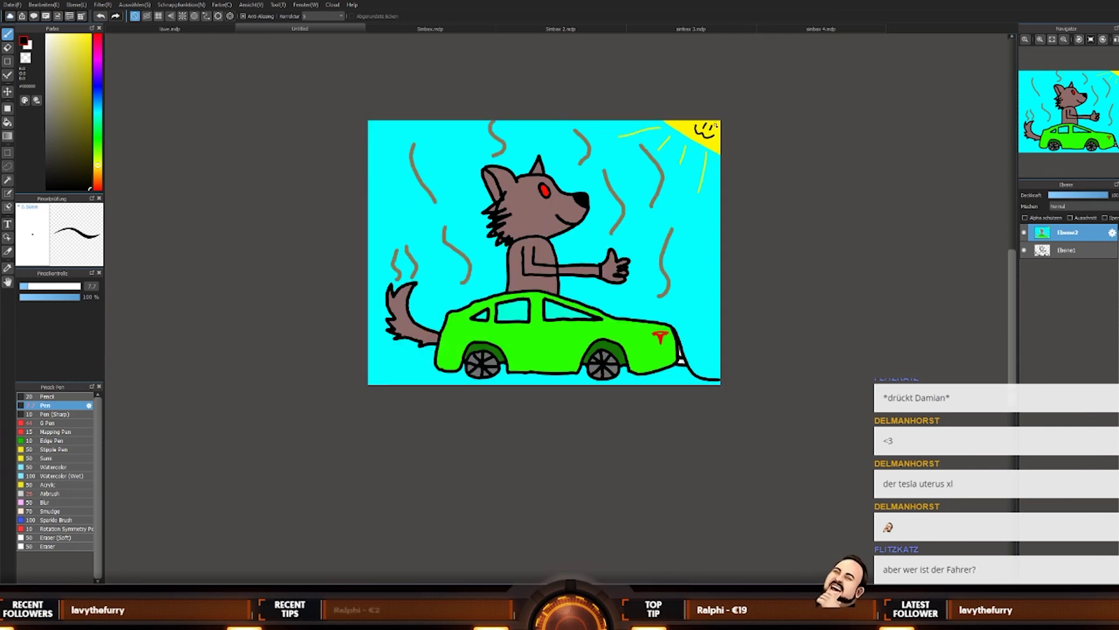
key("ctrl+minus")
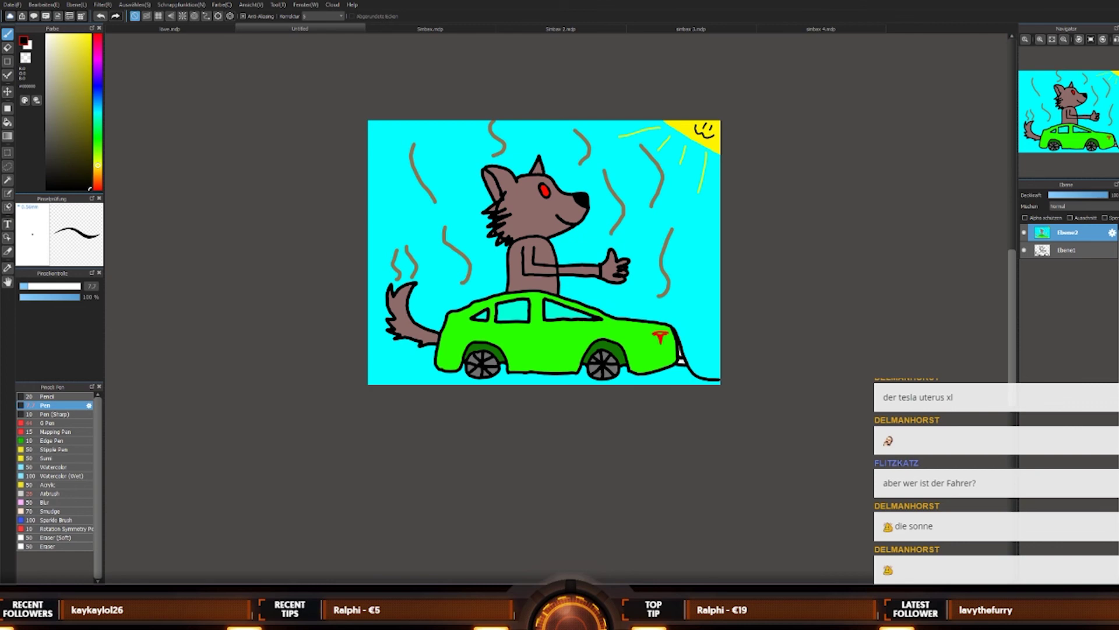
Step: Set the brush to size 20 and paint a thick black tyre around the car's front wheel
scroll(623, 325, "up", 3)
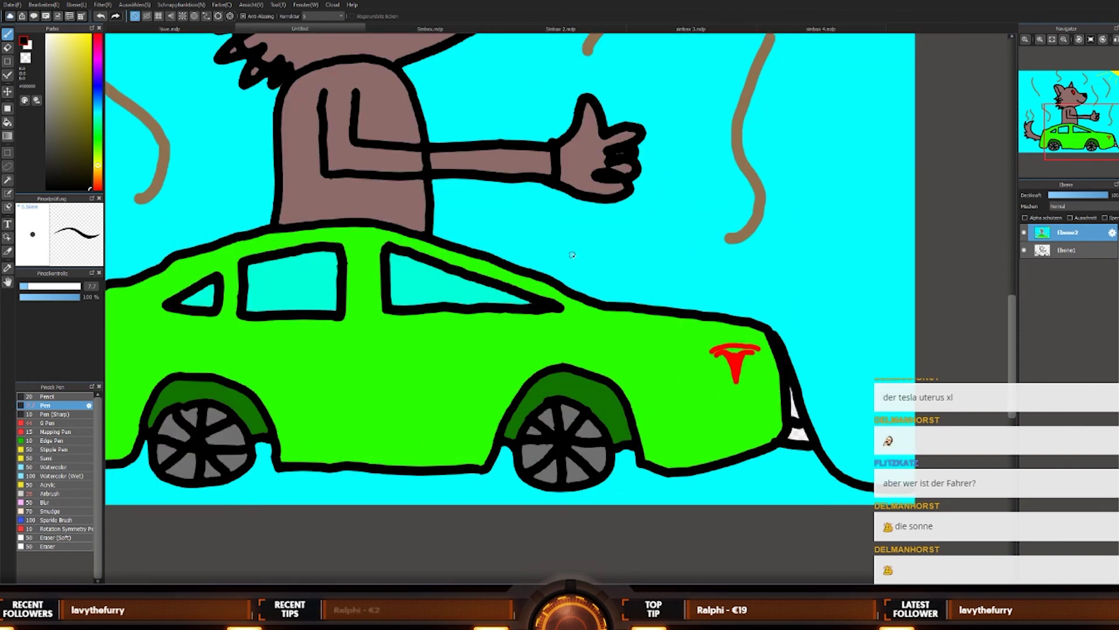
key("]")
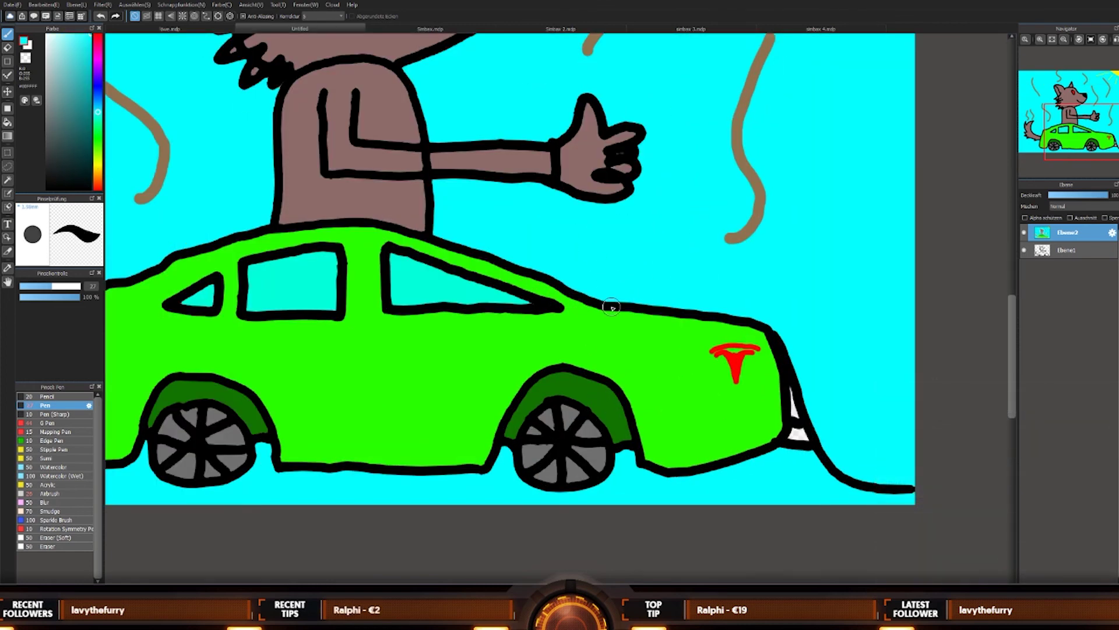
key("[")
key("[")
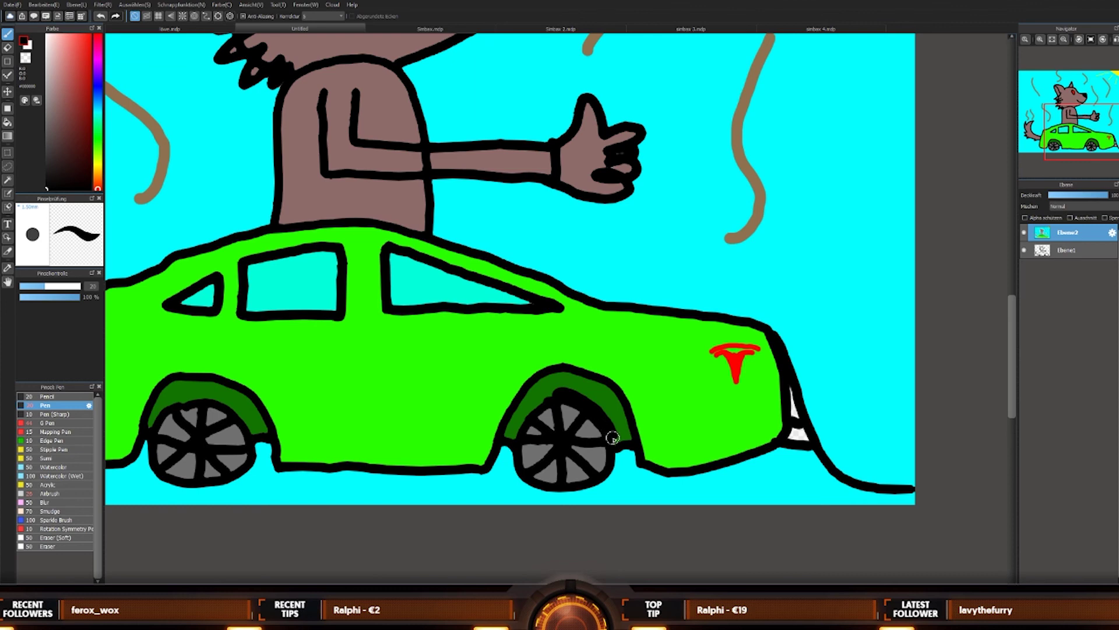
mouse_move(617, 456)
left_mouse_down()
mouse_move(603, 489)
mouse_move(573, 494)
left_mouse_up()
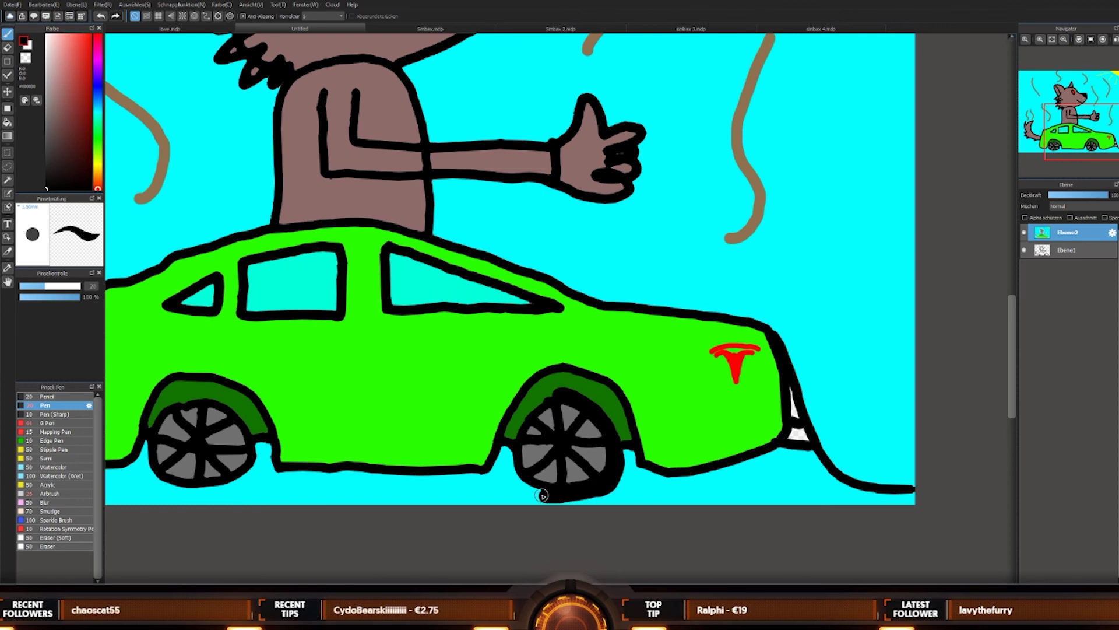
left_click_drag(515, 476, 522, 423)
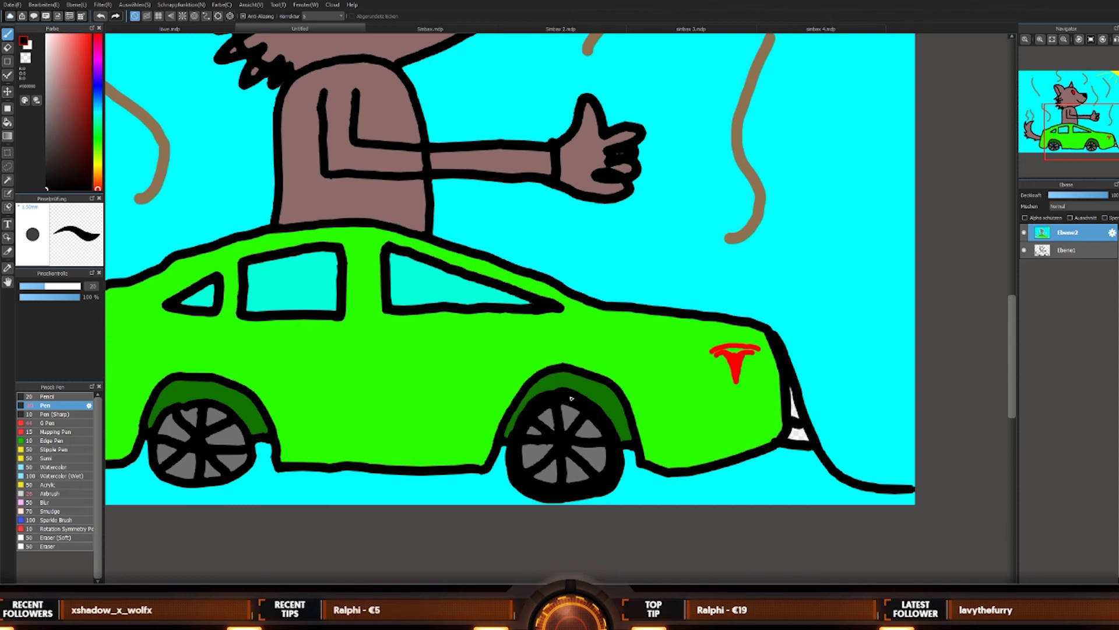
Step: Paint a thick black tyre around the car's rear wheel
scroll(571, 398, "down", 4)
scroll(425, 457, "up", 4)
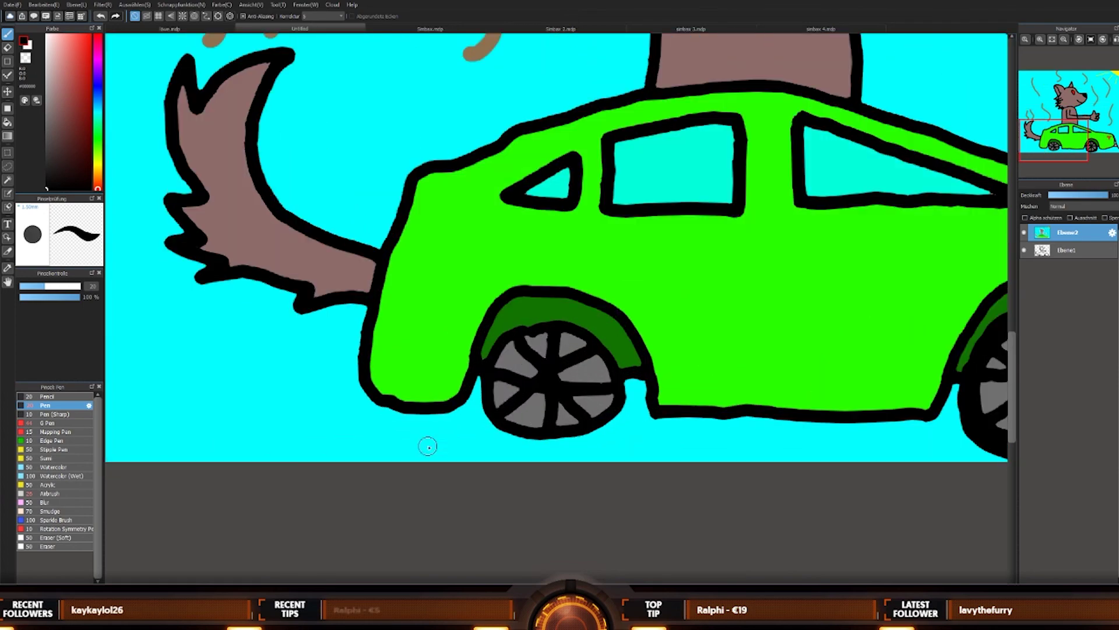
mouse_move(533, 435)
left_mouse_down()
mouse_move(591, 436)
mouse_move(622, 411)
mouse_move(605, 337)
mouse_move(537, 321)
mouse_move(498, 340)
mouse_move(486, 355)
mouse_move(489, 412)
mouse_move(525, 442)
mouse_move(497, 429)
mouse_move(484, 382)
left_mouse_up()
scroll(556, 452, "down", 4)
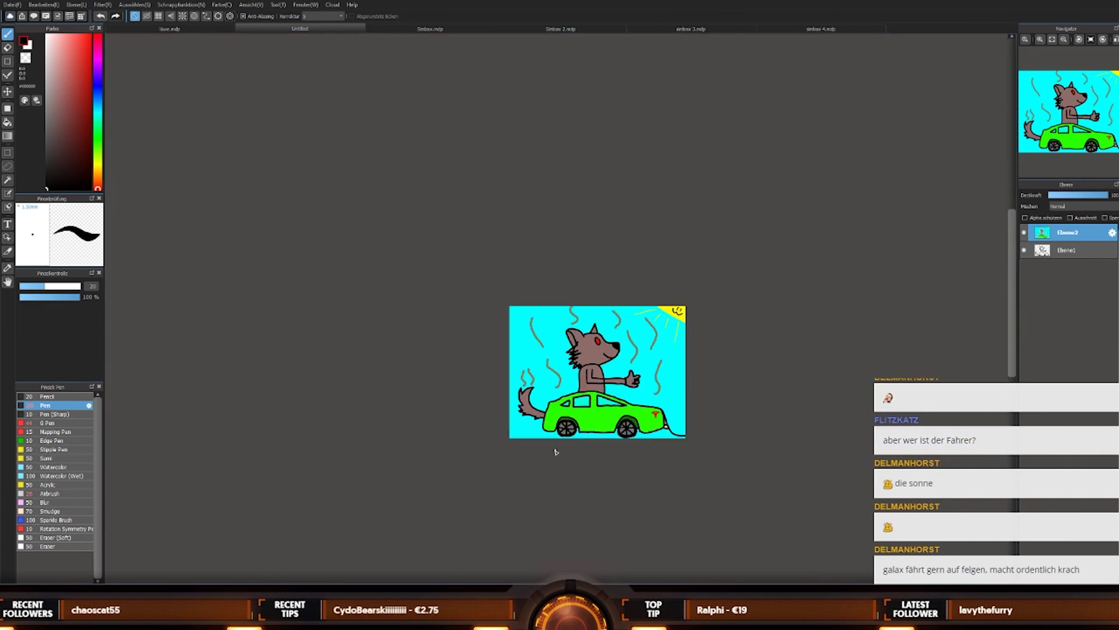
Step: Paint the white gaps at the car's nose, where the cable attaches, solid black
scroll(559, 452, "up", 1)
scroll(704, 564, "up", 2)
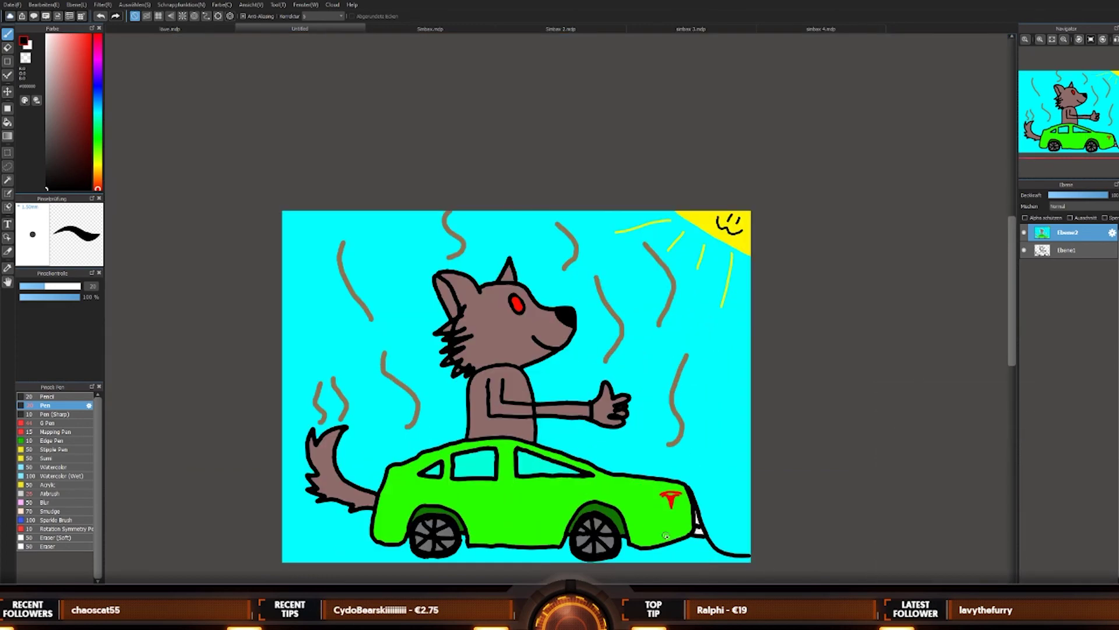
scroll(712, 528, "up", 3)
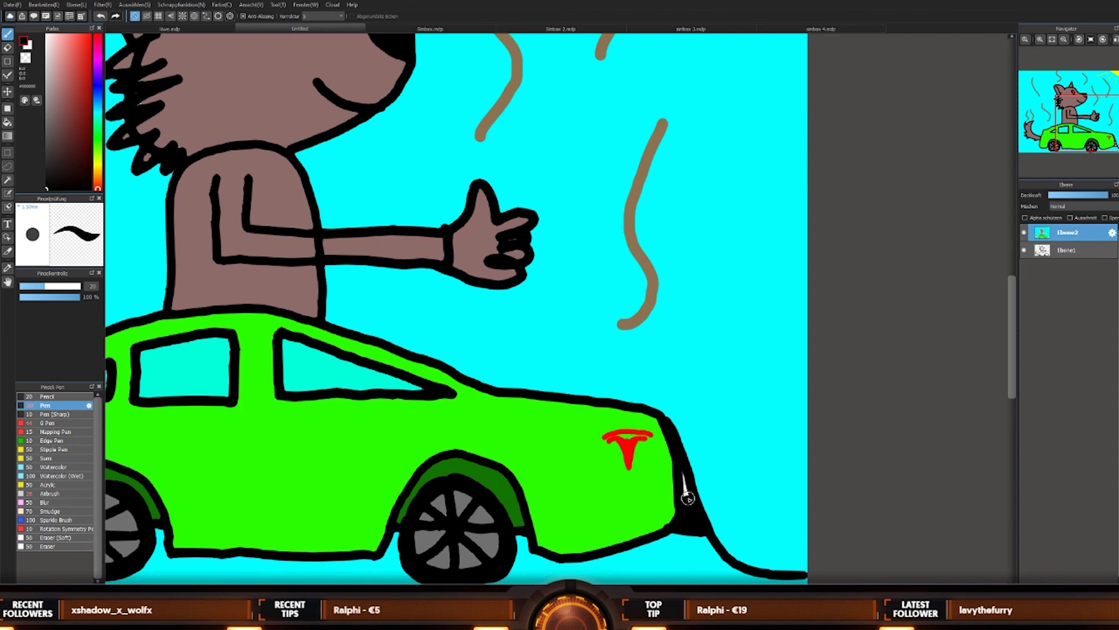
scroll(694, 516, "down", 3)
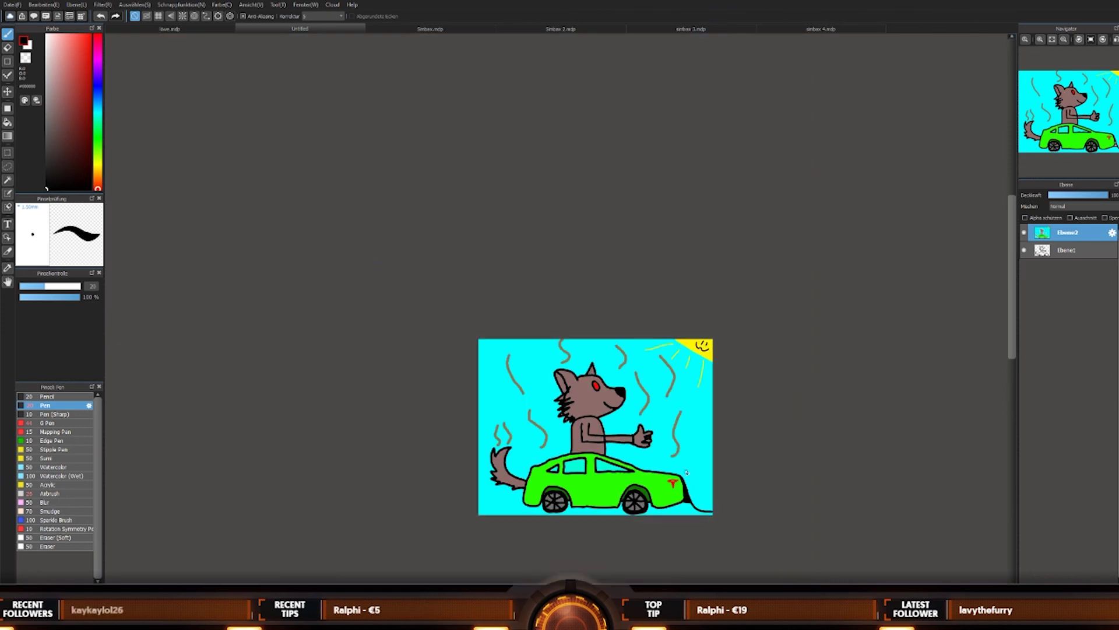
Step: View the car picture as a whole, look at the open green lion cub drawing and return to the car picture
scroll(700, 543, "up", 3)
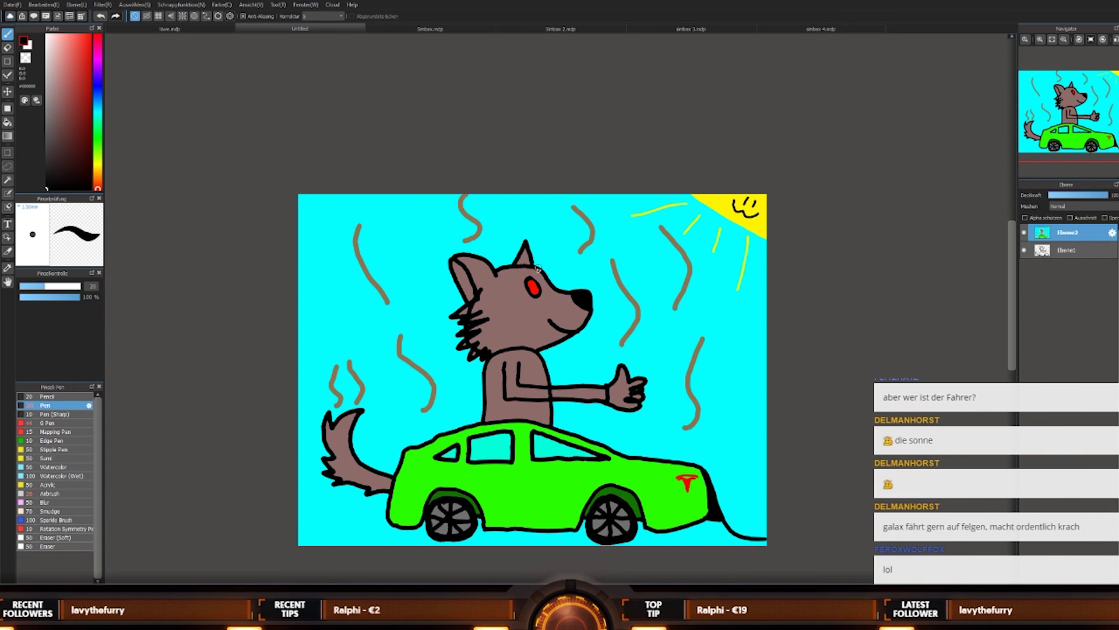
scroll(537, 268, "down", 2)
scroll(304, 275, "up", 1)
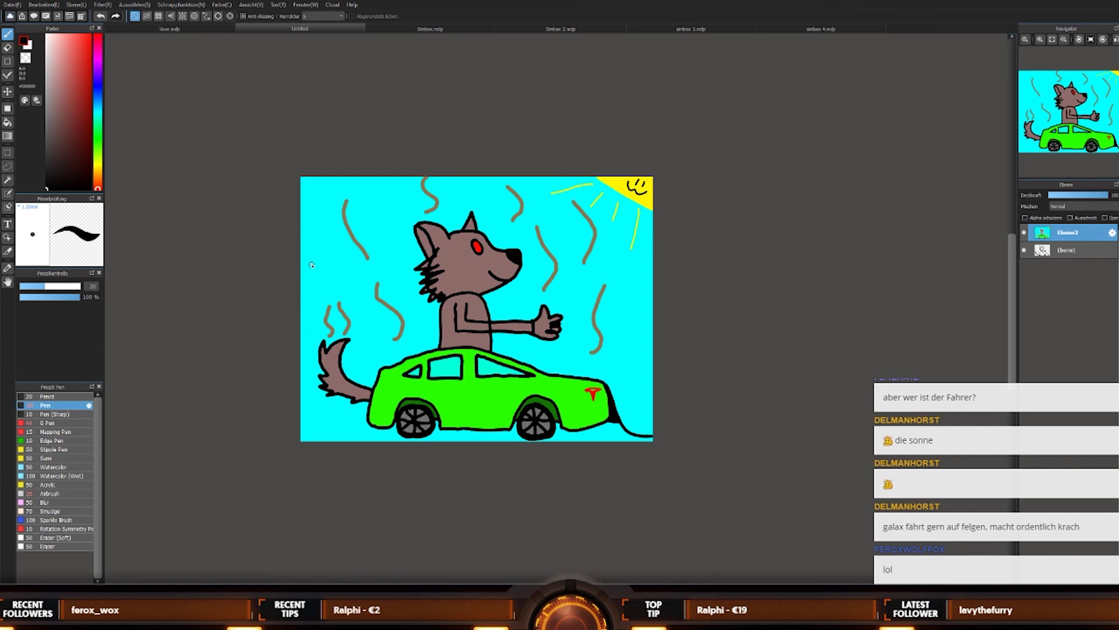
left_click(454, 30)
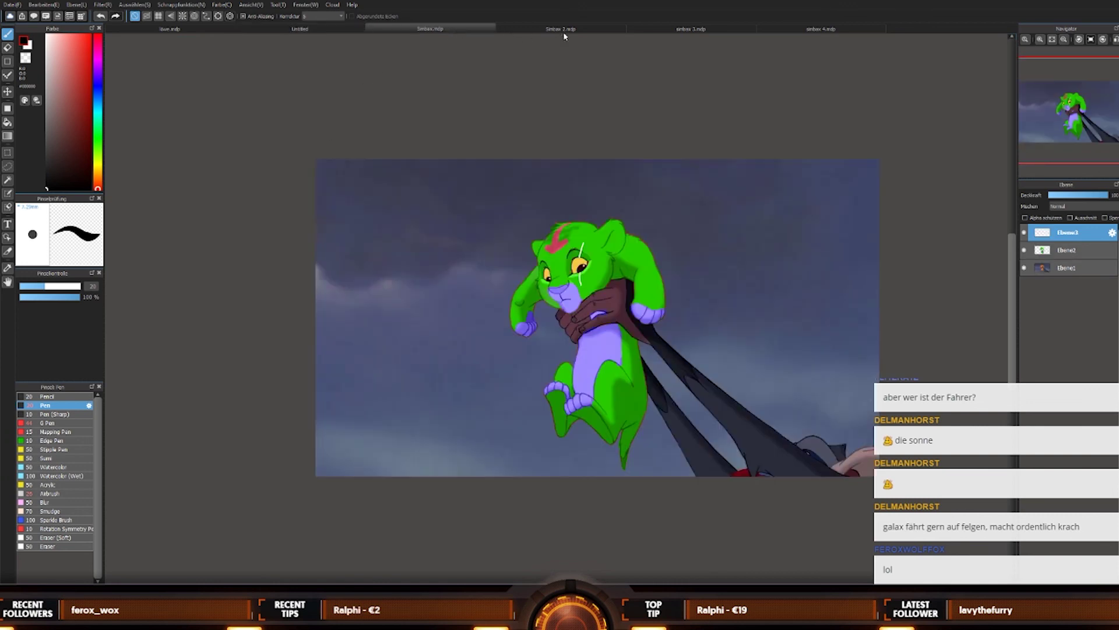
left_click(299, 29)
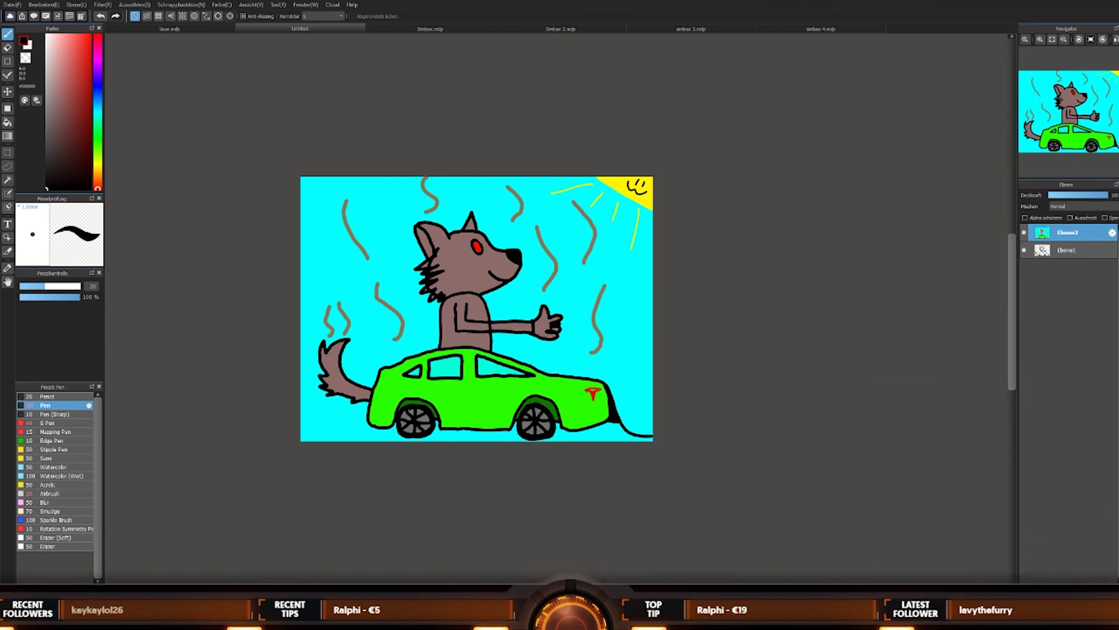
Step: Examine the finished car, animal and sun picture up close and as a whole
scroll(675, 43, "up", 1)
scroll(675, 116, "down", 2)
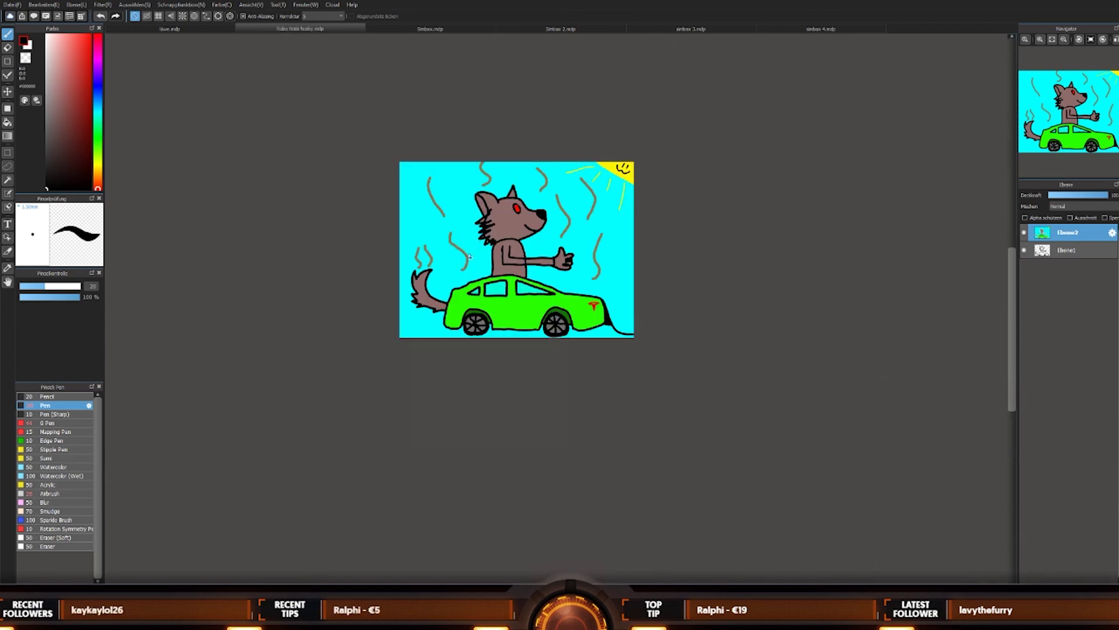
scroll(674, 226, "up", 3)
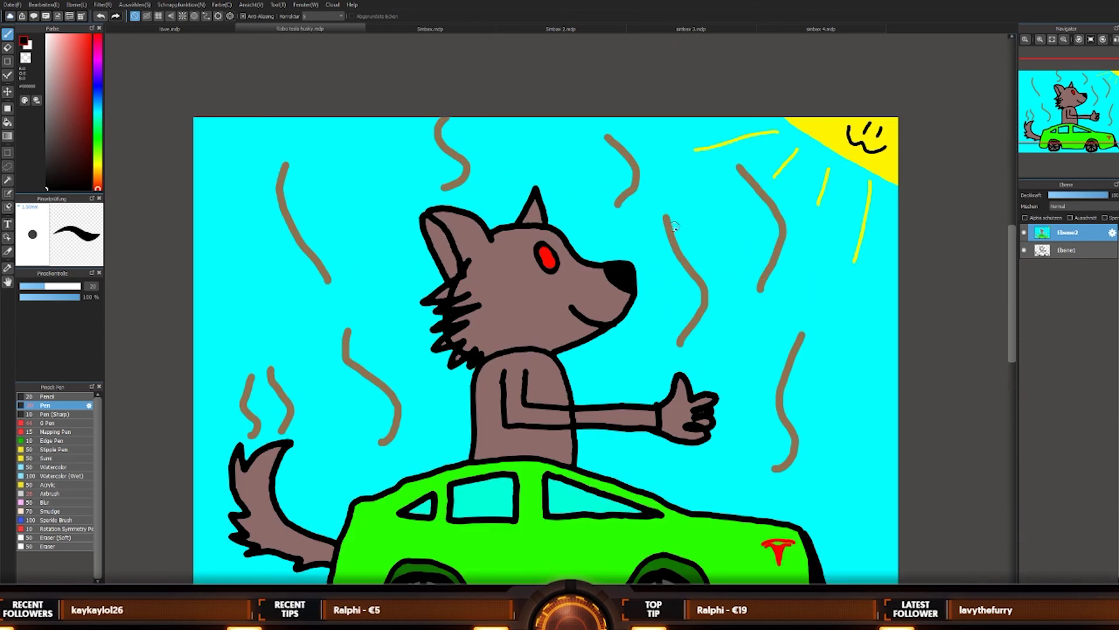
scroll(675, 226, "down", 2)
scroll(674, 226, "up", 4)
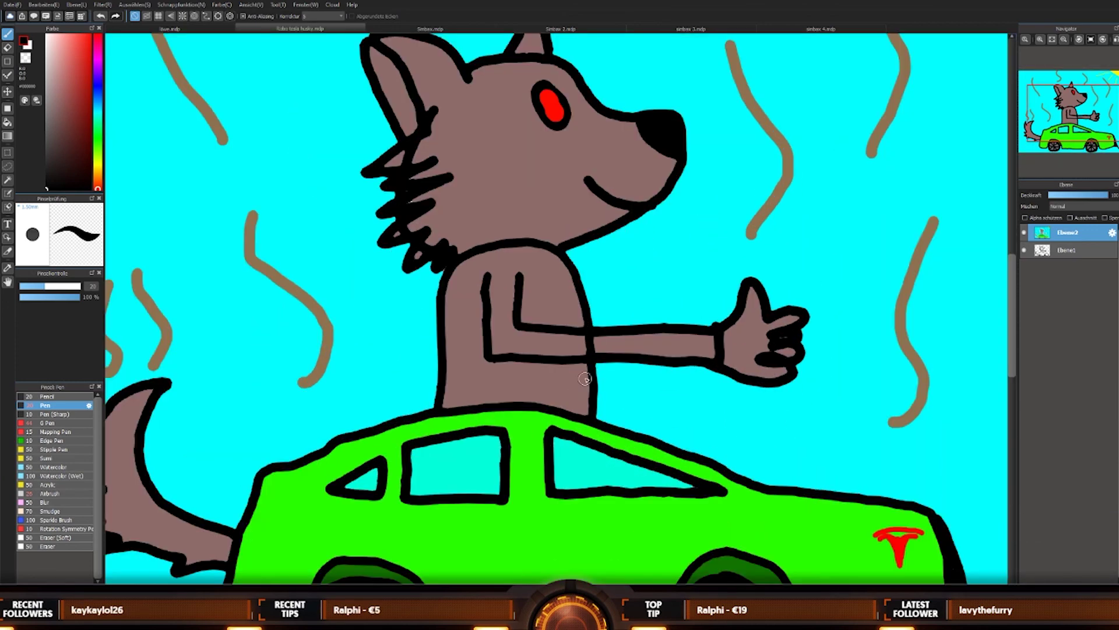
scroll(641, 292, "down", 4)
scroll(618, 354, "up", 4)
scroll(618, 354, "down", 4)
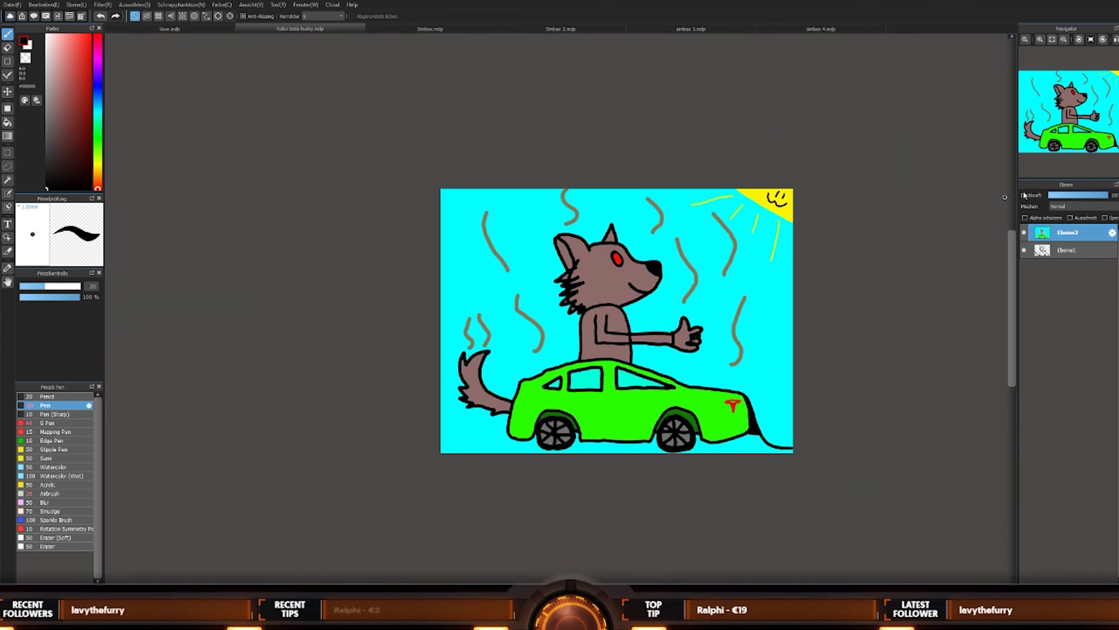
Step: Select the line-art layer Ebene1 and toggle the colour layer Ebene2's visibility repeatedly to compare both versions, leaving it shown
left_click(1077, 251)
left_click(1026, 233)
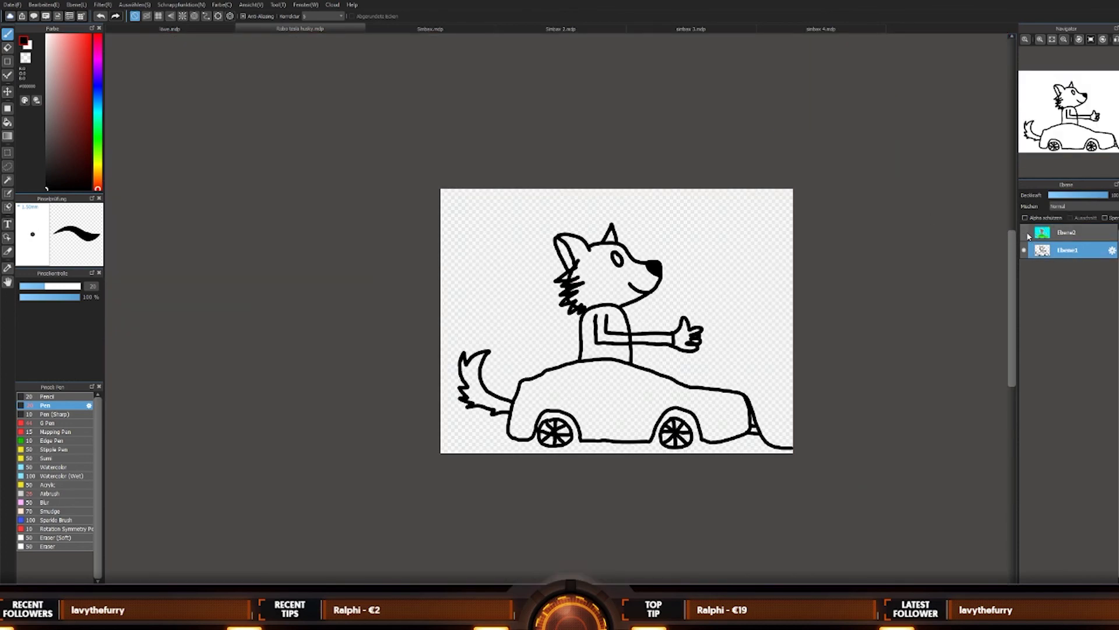
left_click(1027, 232)
left_click(1026, 232)
left_click(1026, 232)
left_click(1026, 232)
left_click(1027, 232)
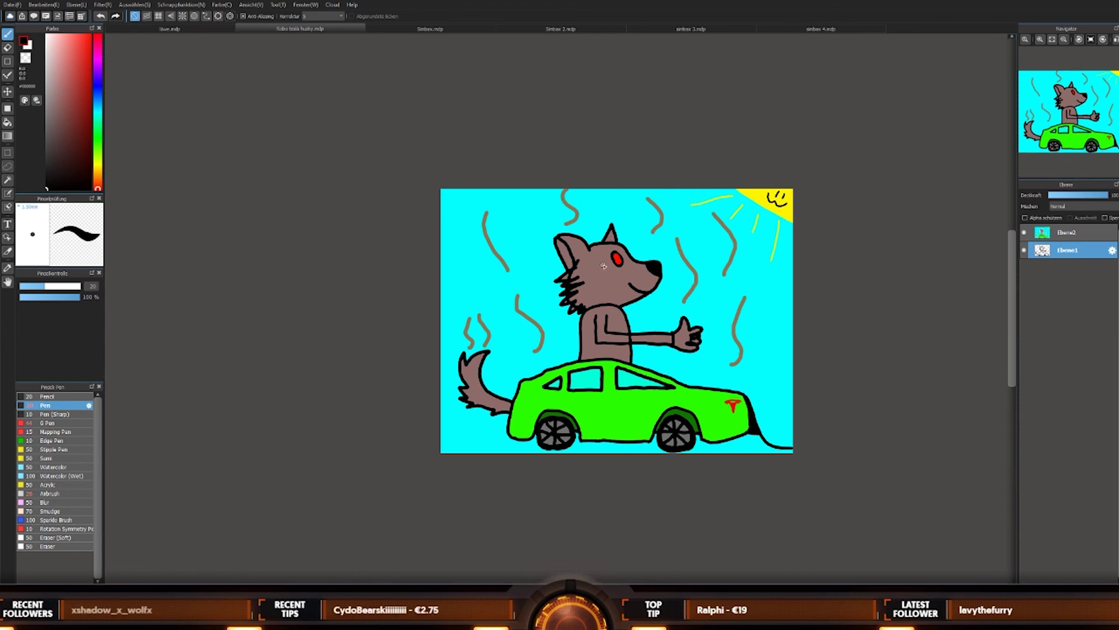
scroll(541, 437, "down", 1)
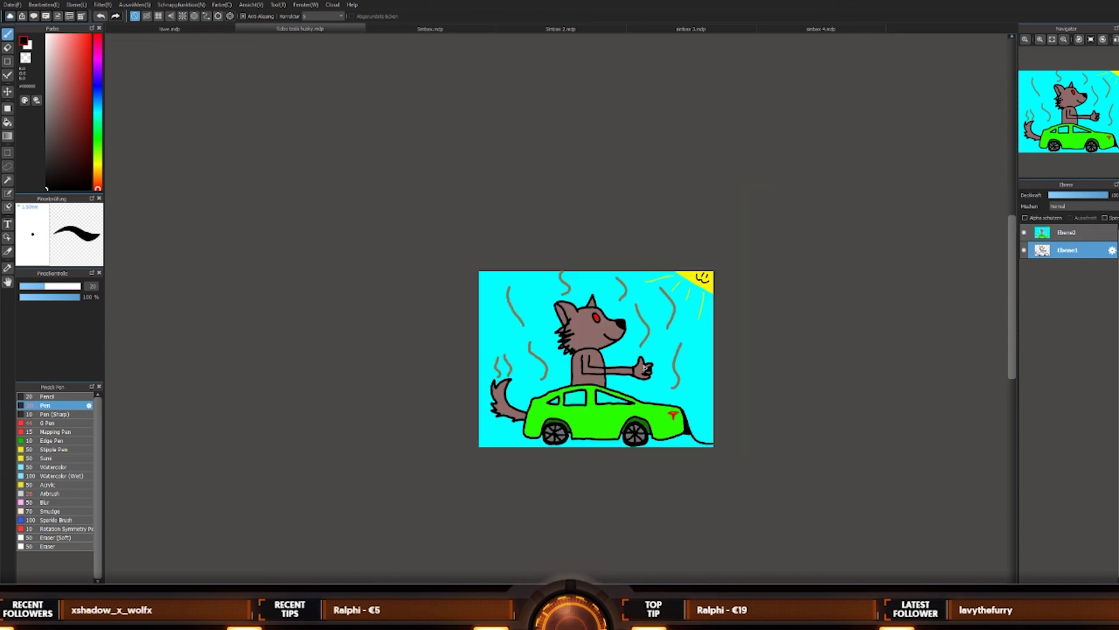
scroll(647, 369, "up", 2)
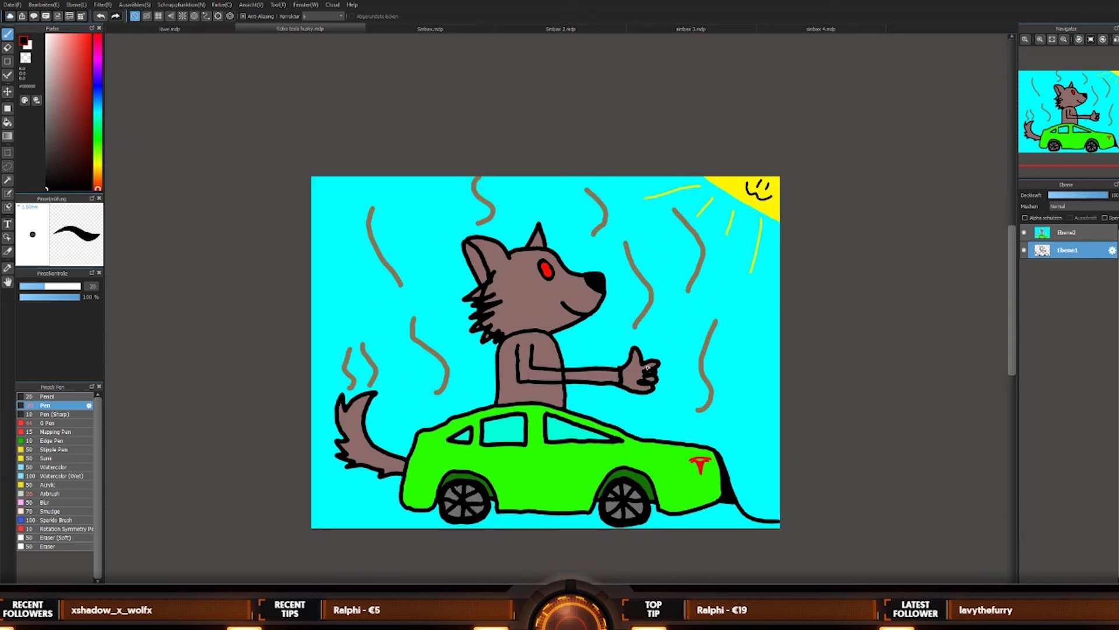
Step: Look through the four recoloured lion pictures, from the lifted green cub to the red-background lion pair, and examine the last one up close
left_click(438, 29)
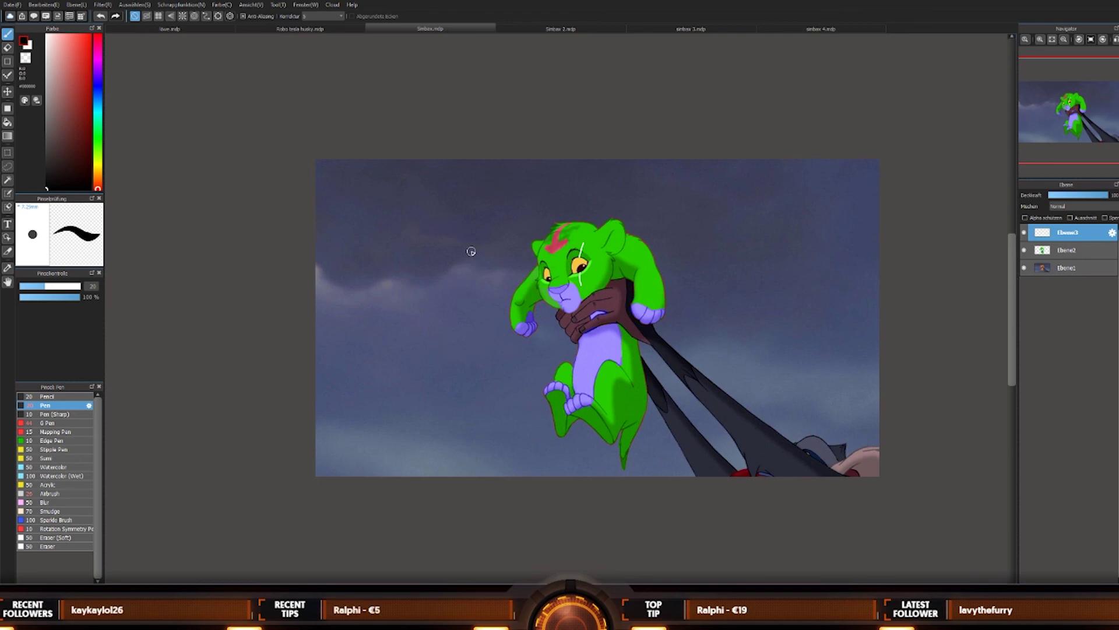
left_click(569, 30)
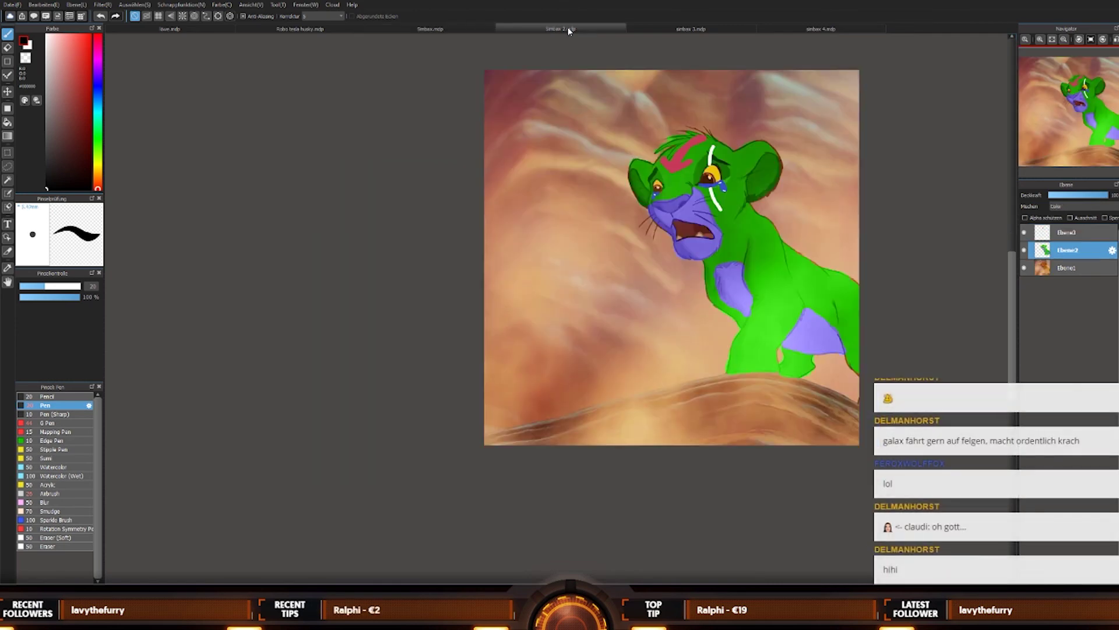
left_click(449, 31)
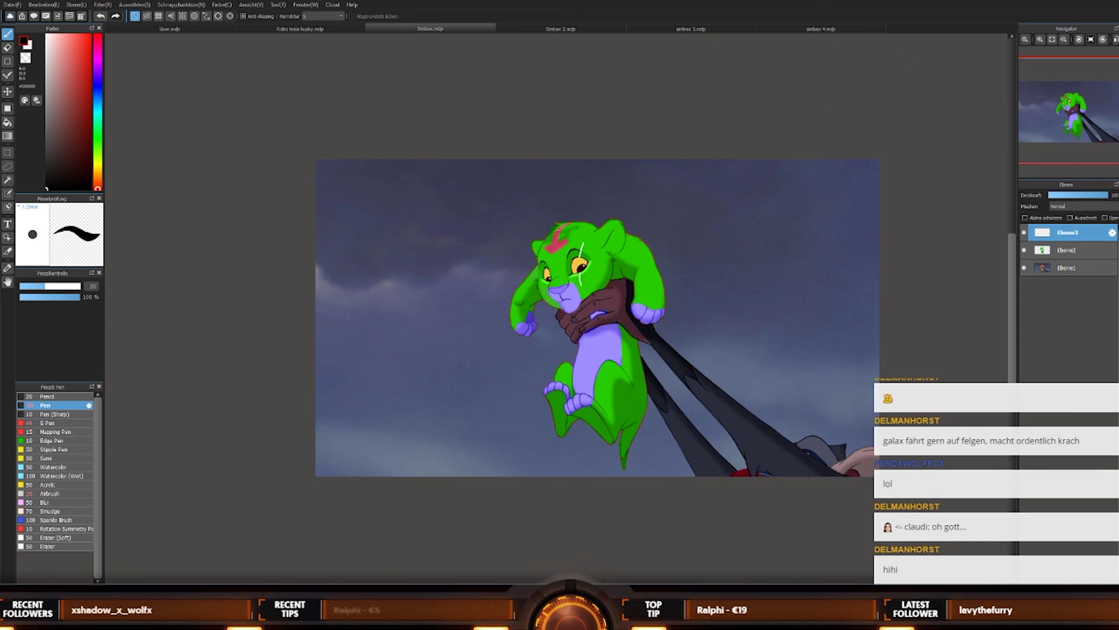
left_click(592, 33)
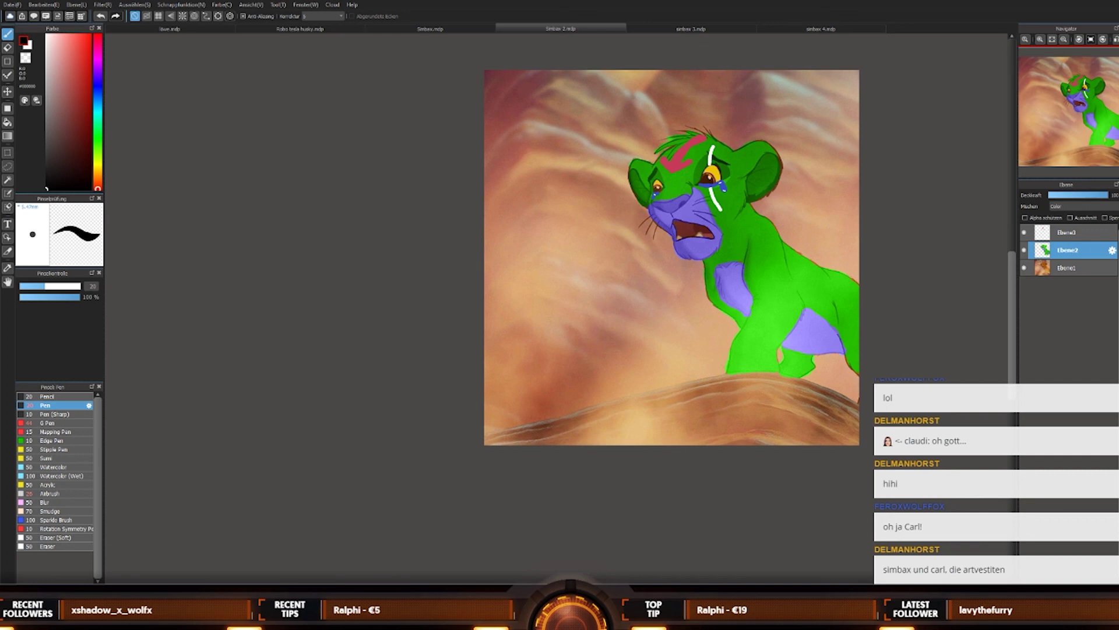
left_click(689, 29)
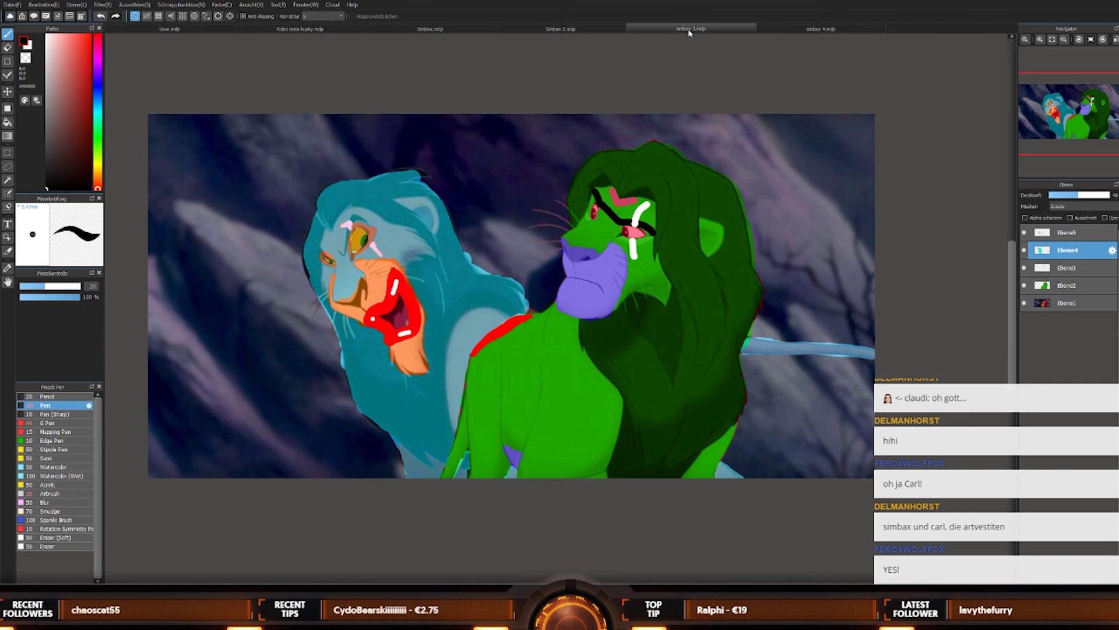
left_click(806, 32)
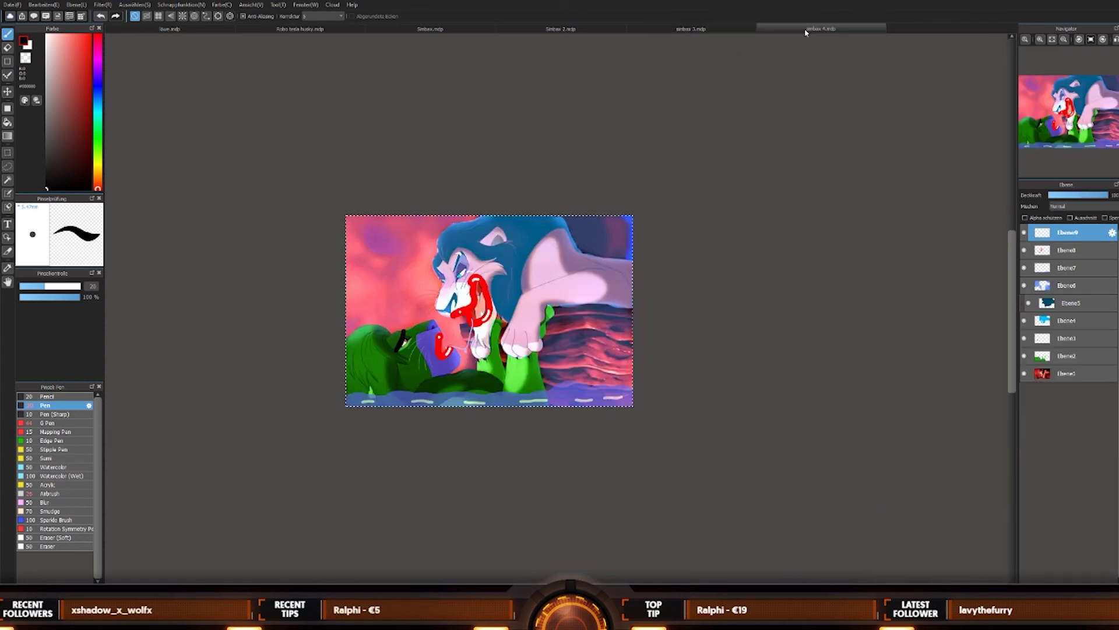
scroll(688, 116, "up", 4)
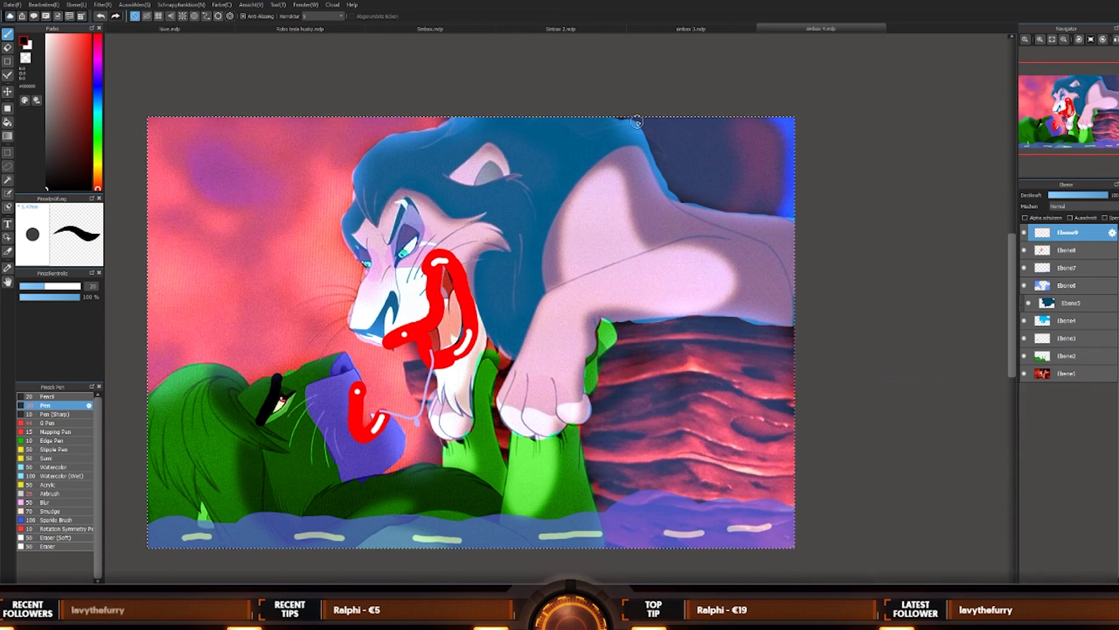
Step: Compare the finished car picture repeatedly with the red-background lion pair, and look briefly at the striped lion-headed snake drawing
left_click(322, 29)
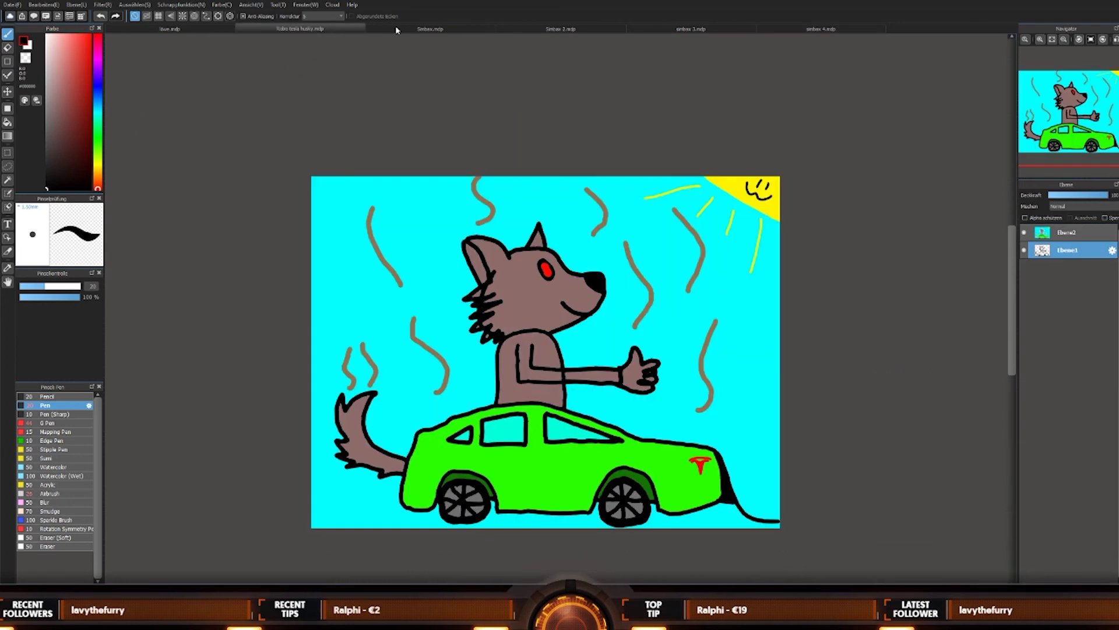
left_click(824, 29)
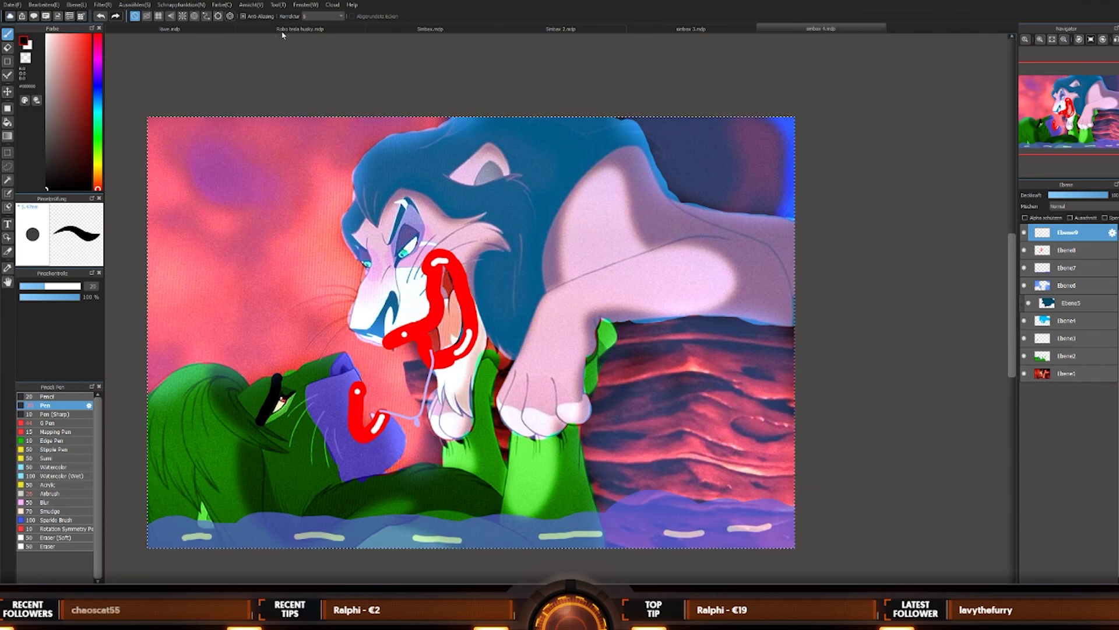
left_click(282, 29)
left_click(795, 34)
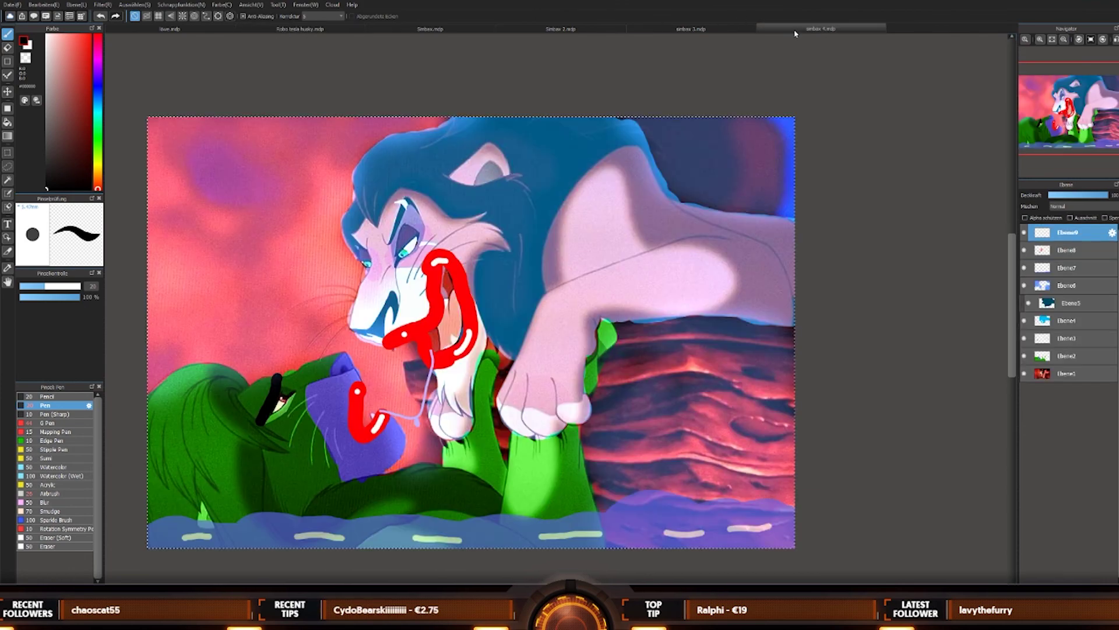
left_click(176, 32)
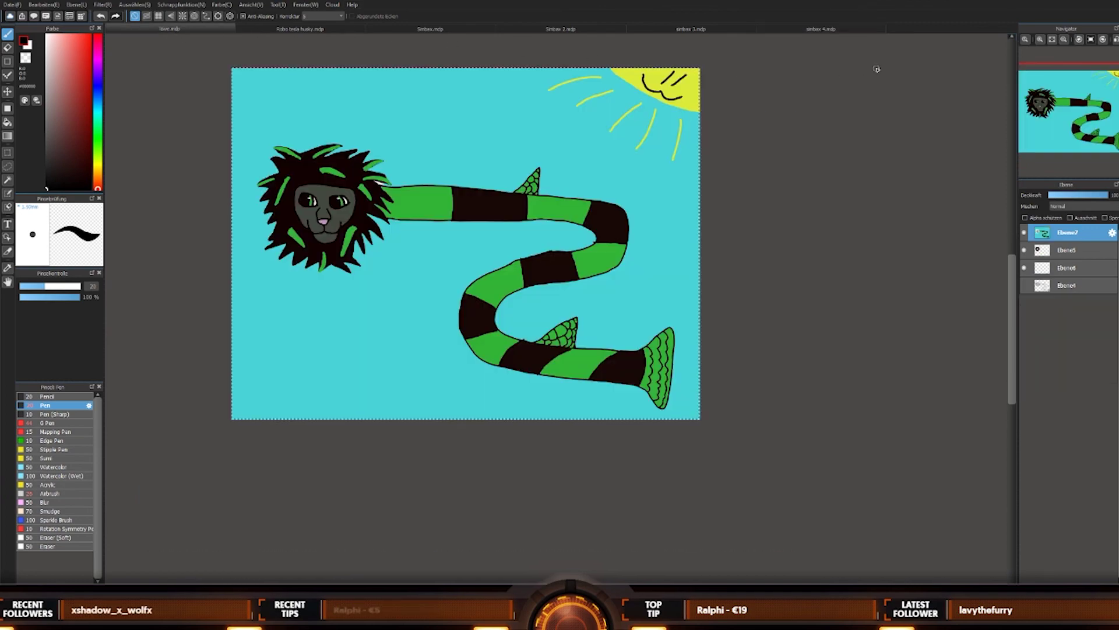
left_click(825, 30)
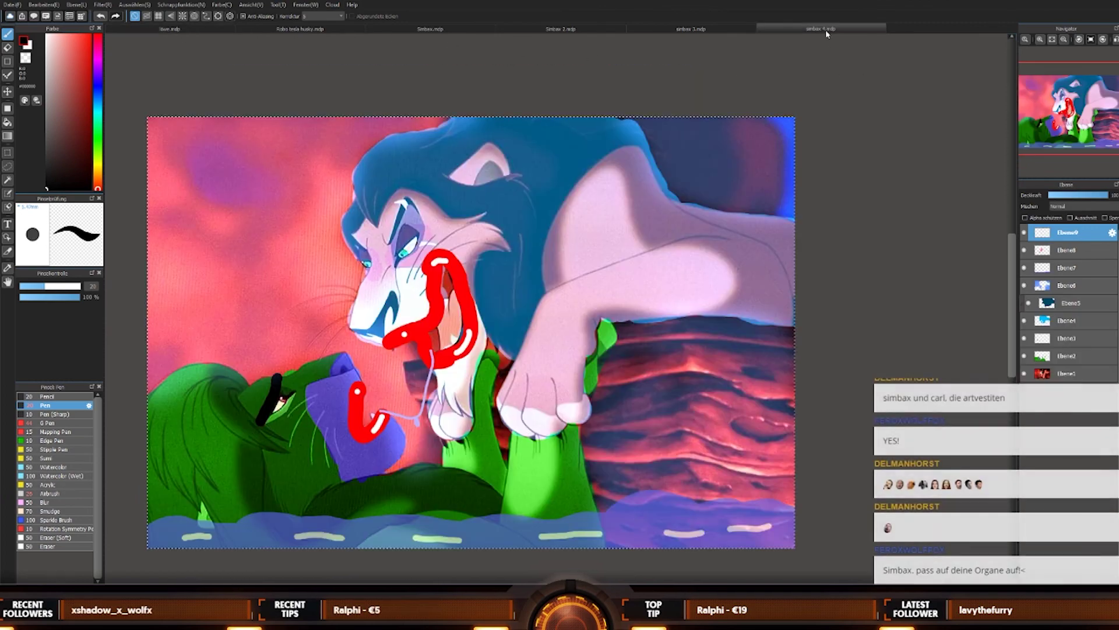
left_click(315, 33)
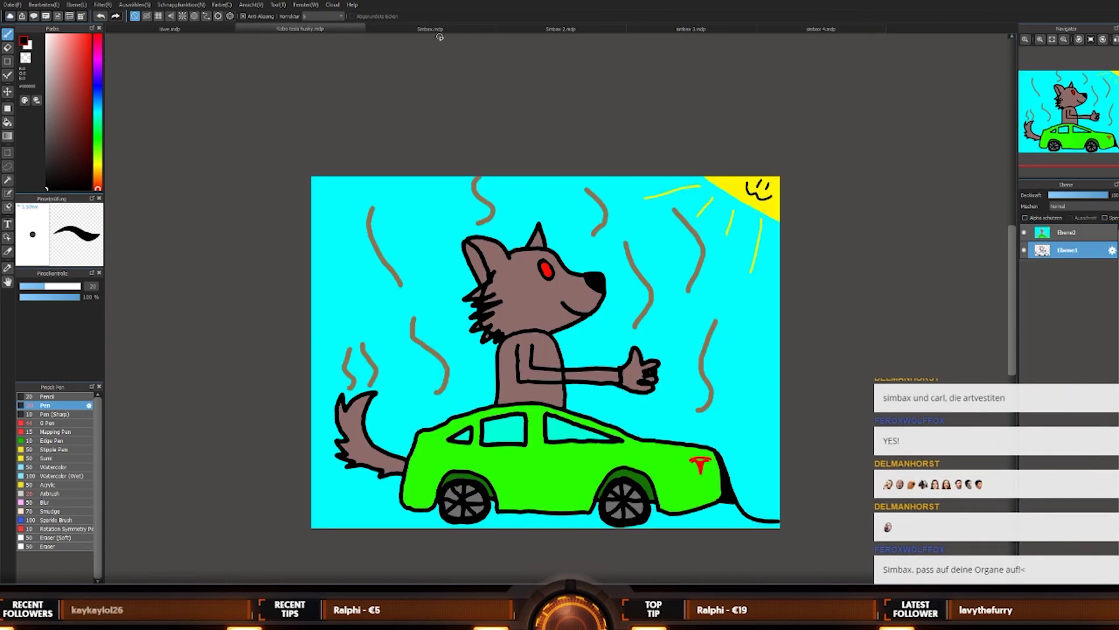
left_click(811, 30)
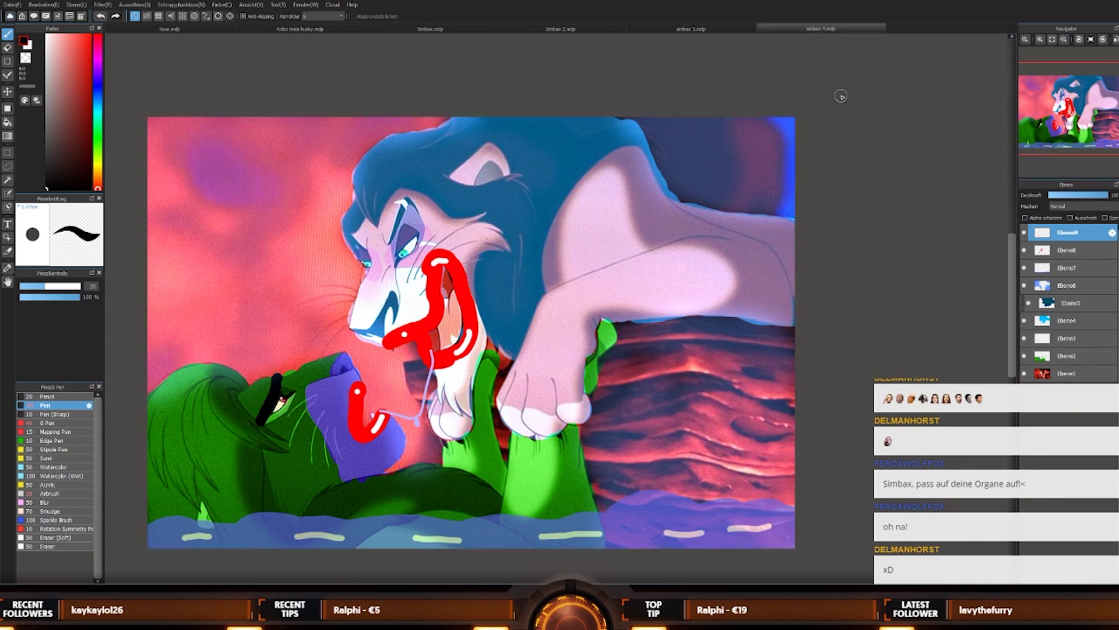
left_click(308, 31)
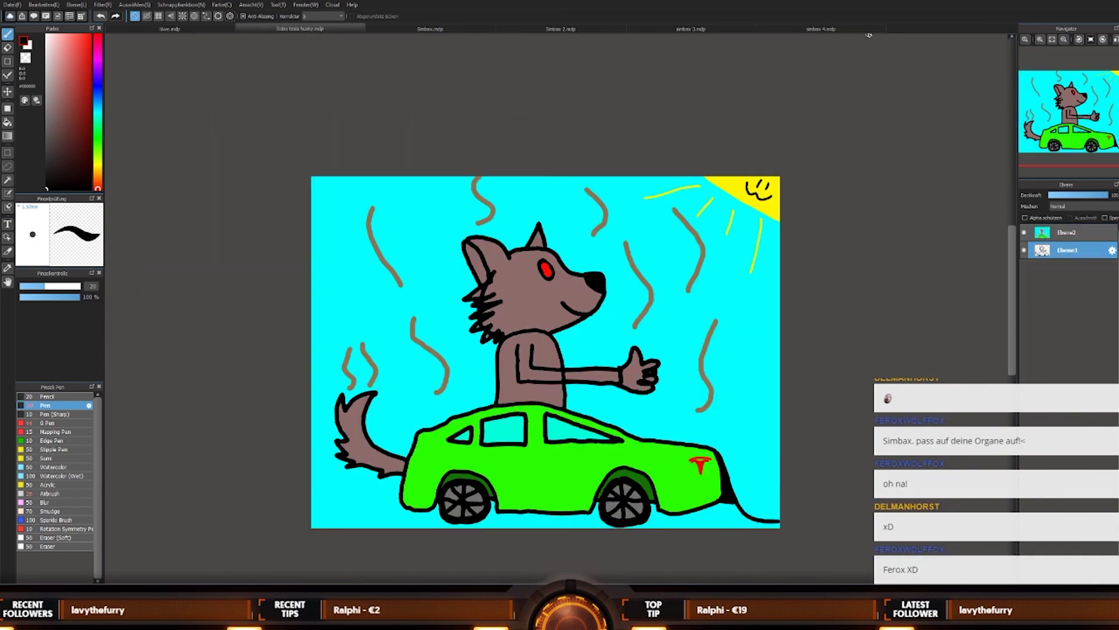
left_click(840, 28)
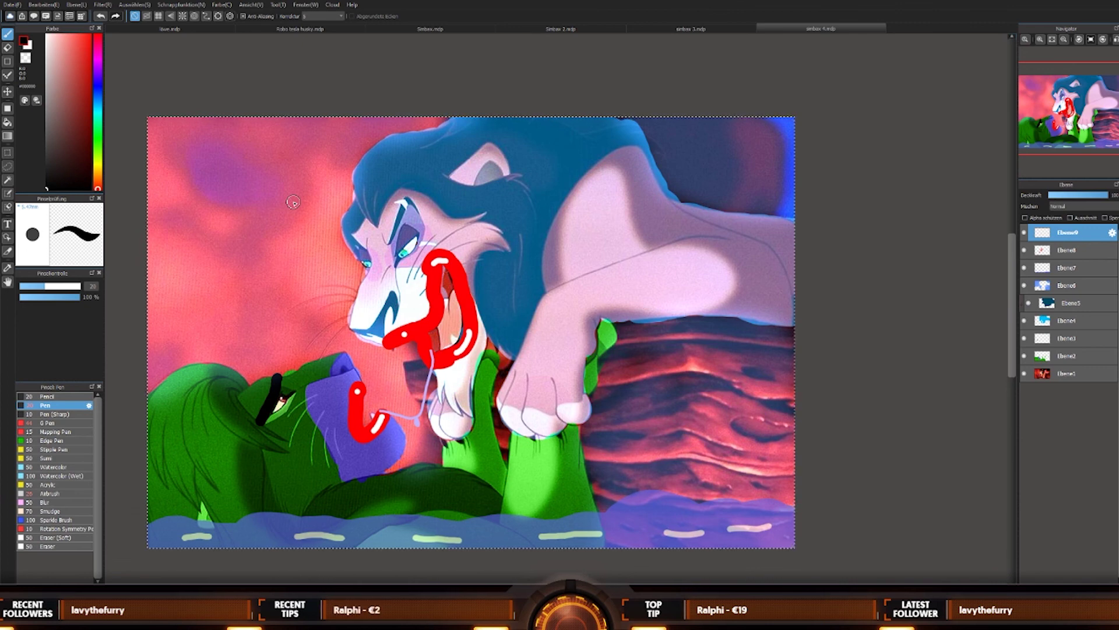
Step: Compare the striped lion-headed snake drawing with the green car picture and return to the snake drawing
left_click(213, 31)
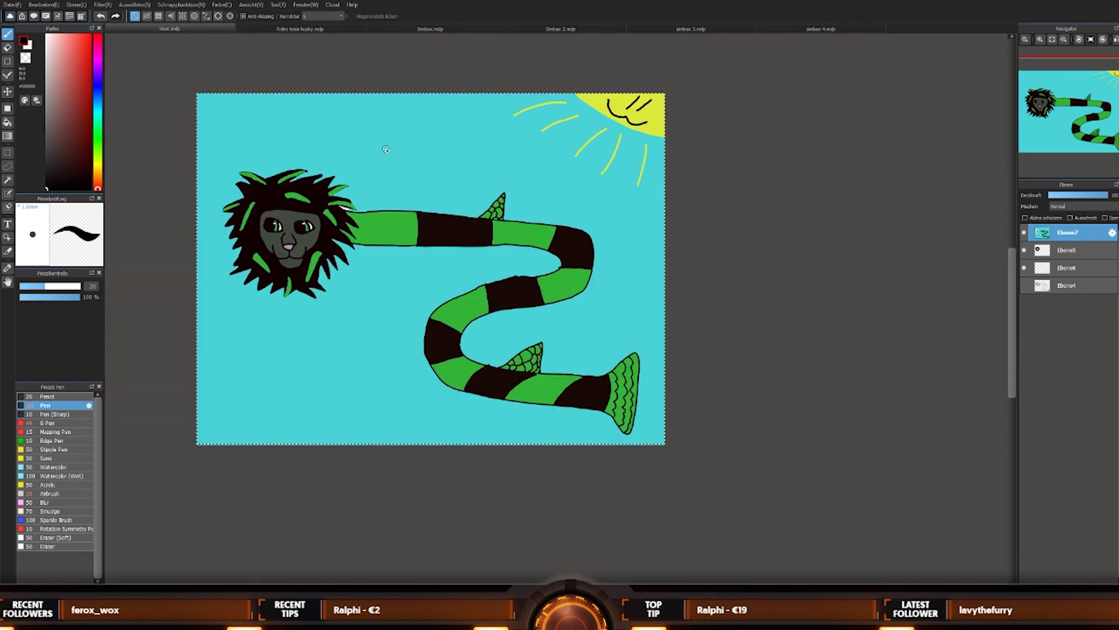
left_click(297, 29)
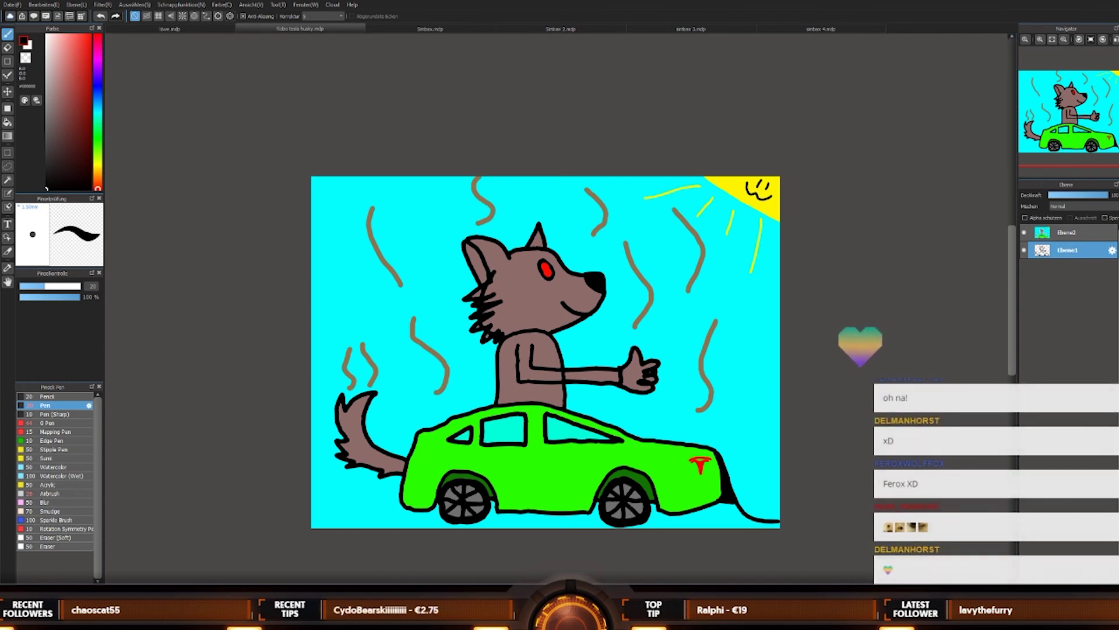
left_click(170, 28)
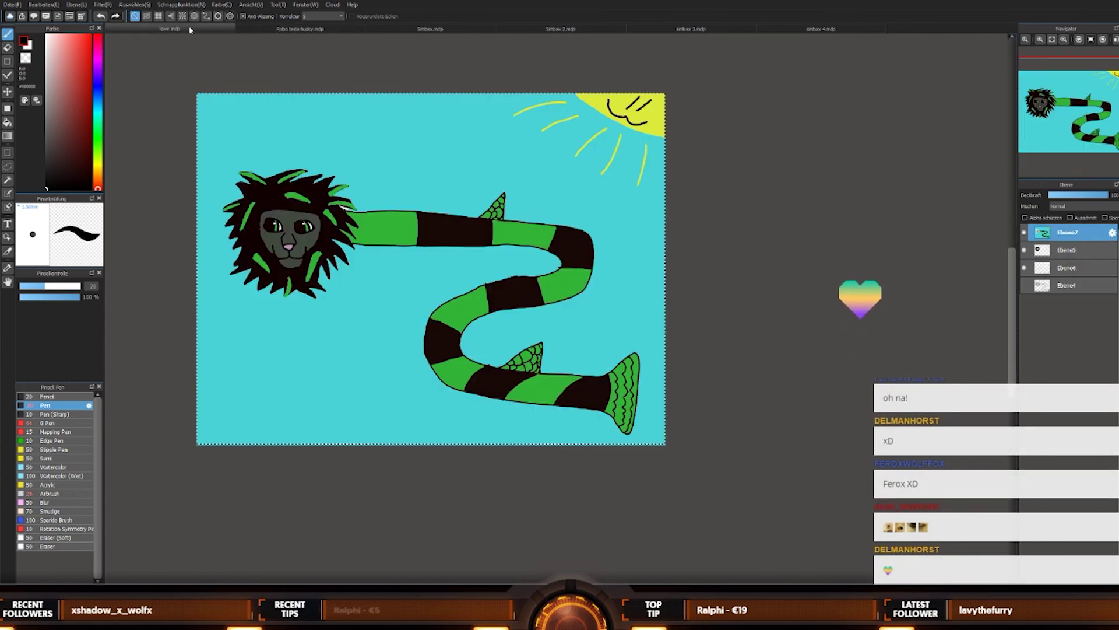
key("ctrl+a")
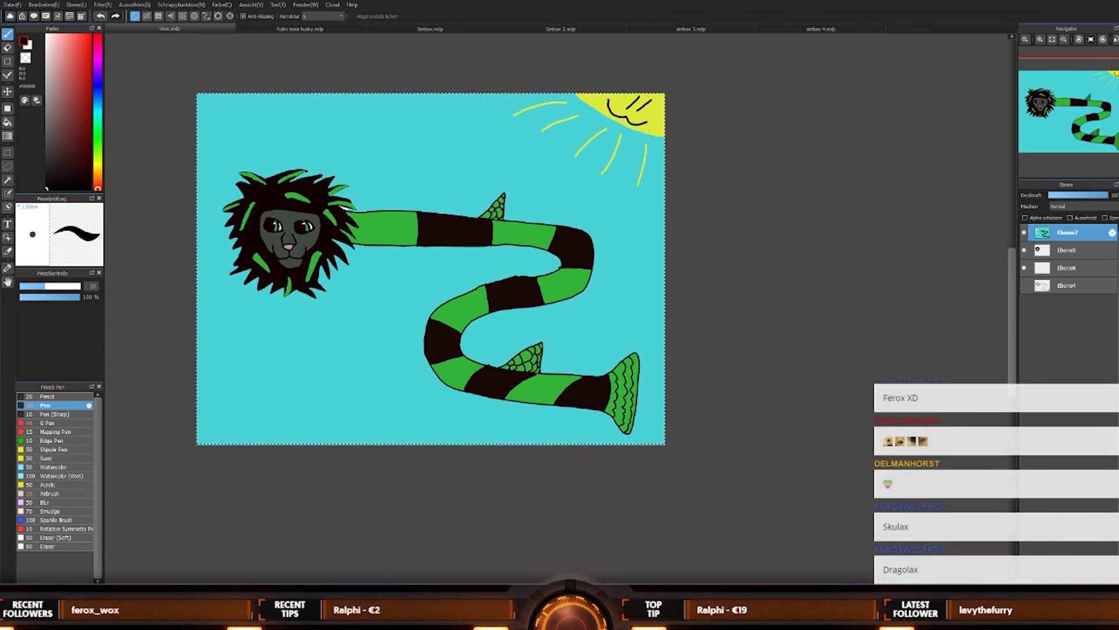
Step: Compare the two pictures that show the blue-maned and green lions together, ending on the one with the red background
left_click(663, 29)
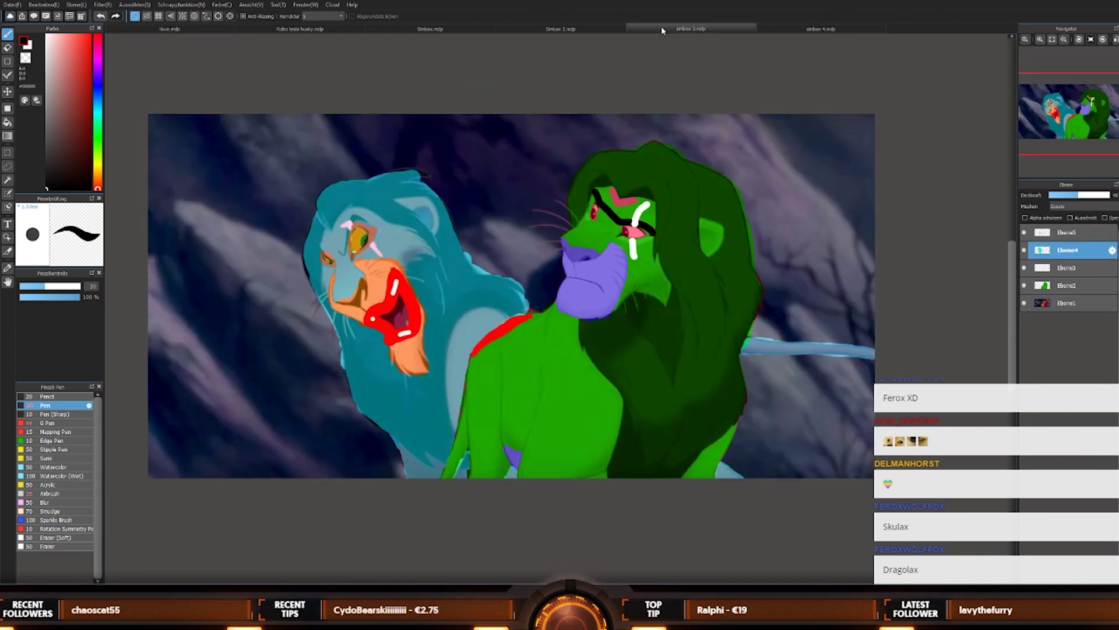
left_click(804, 29)
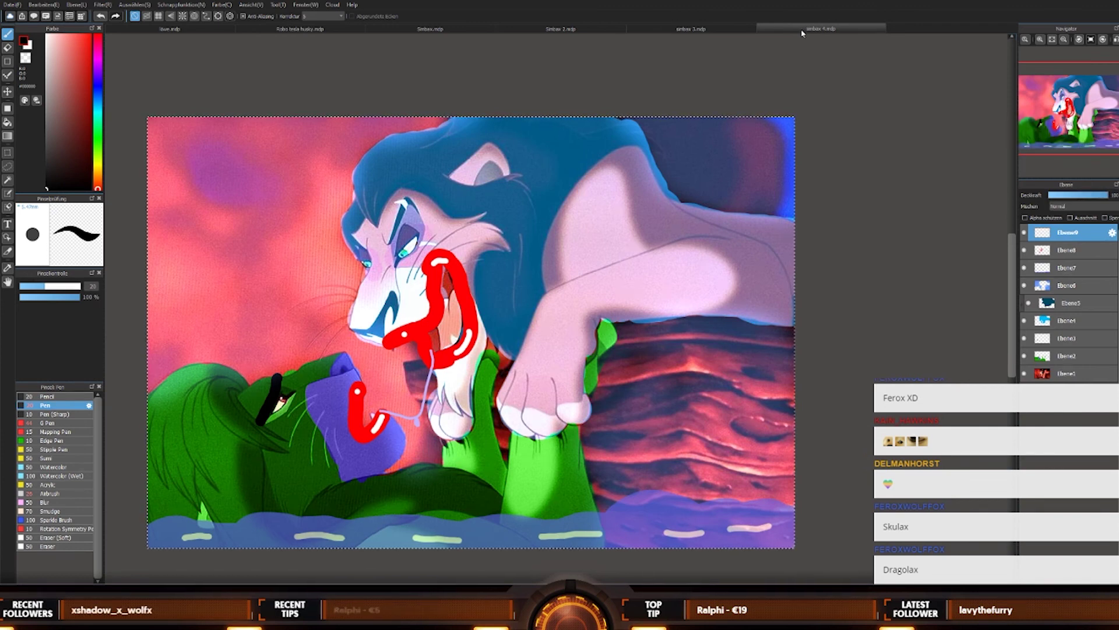
left_click(739, 30)
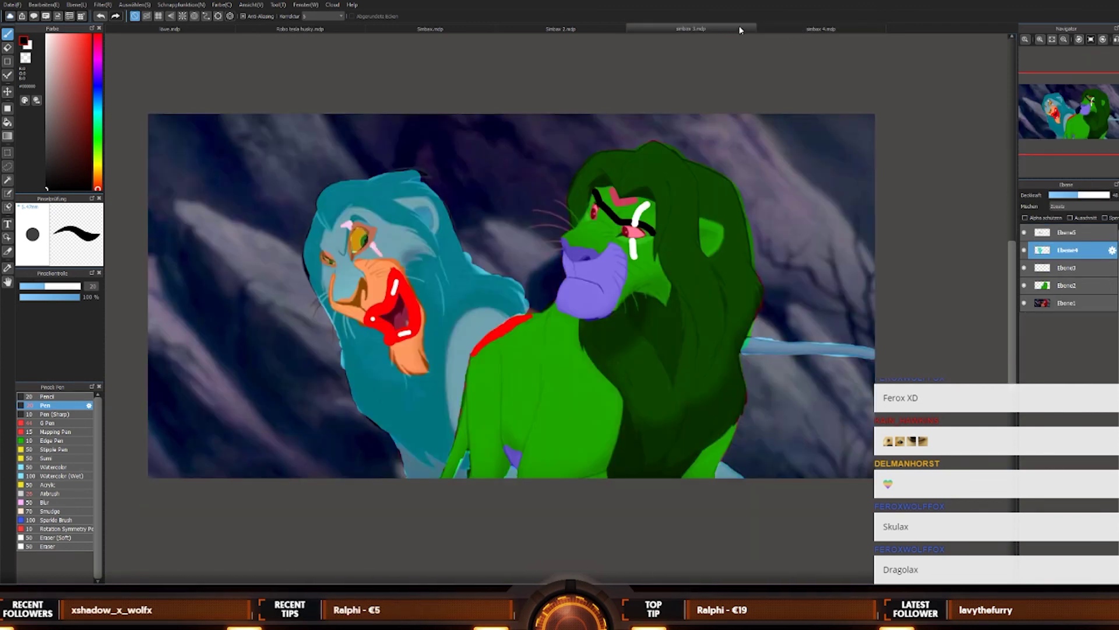
left_click(813, 29)
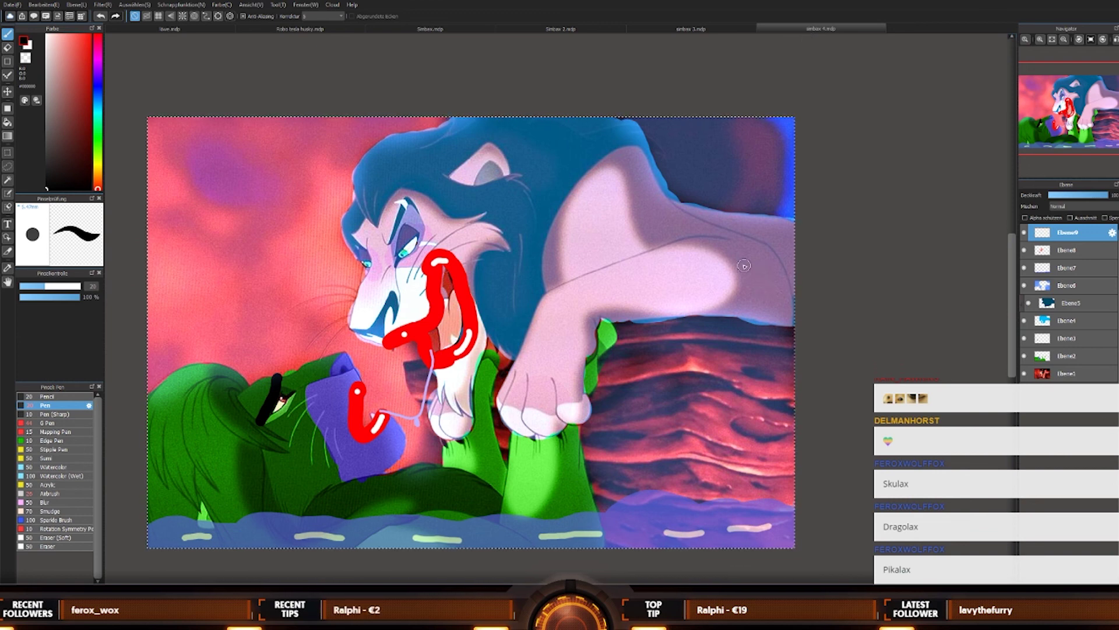
Step: Go through all six open pictures in order, from the lion-headed snake drawing to the red-background lion pair
left_click(190, 27)
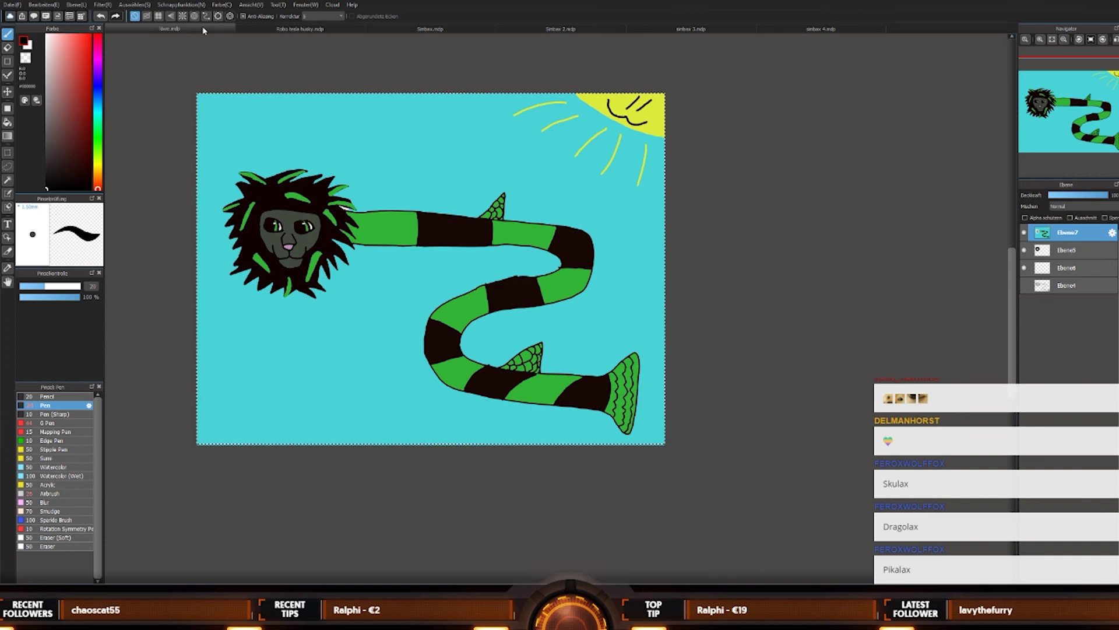
left_click(307, 30)
left_click(449, 33)
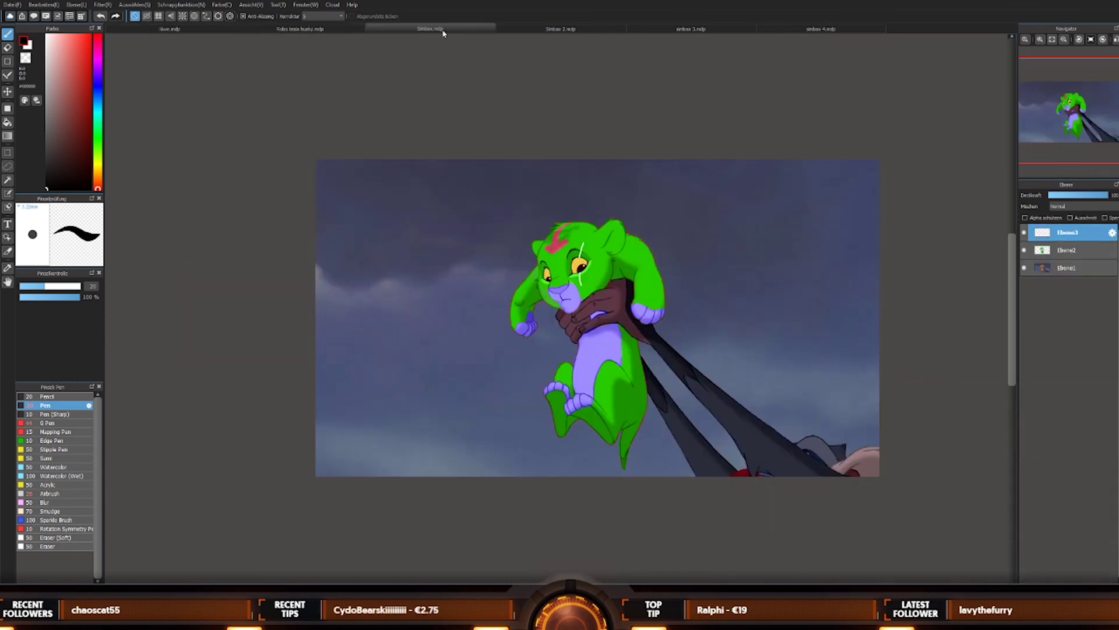
left_click(516, 32)
left_click(716, 26)
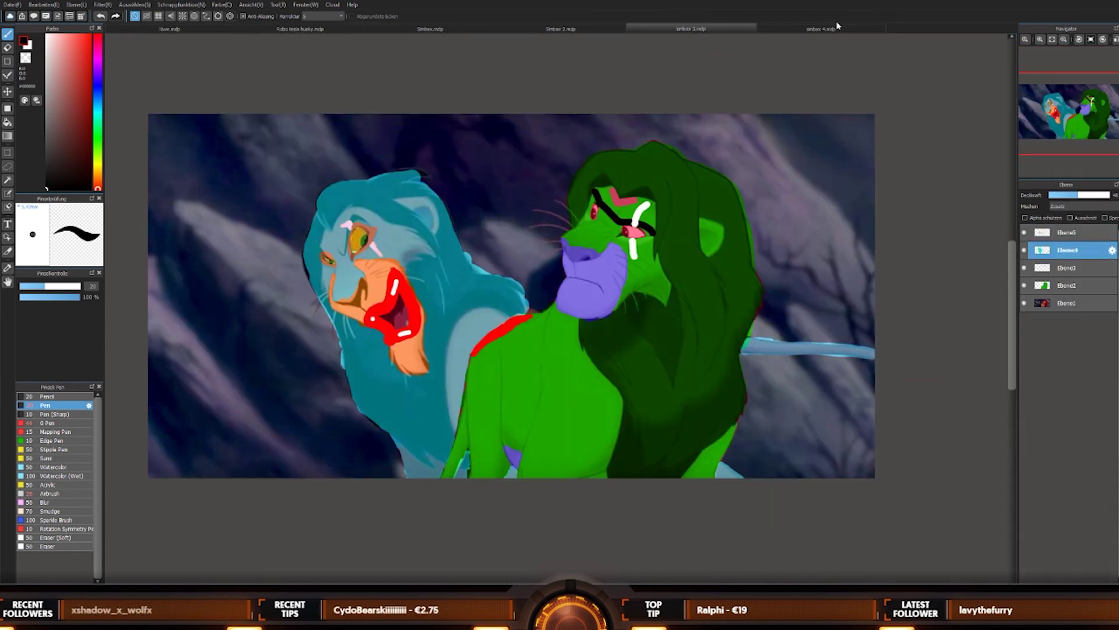
left_click(814, 31)
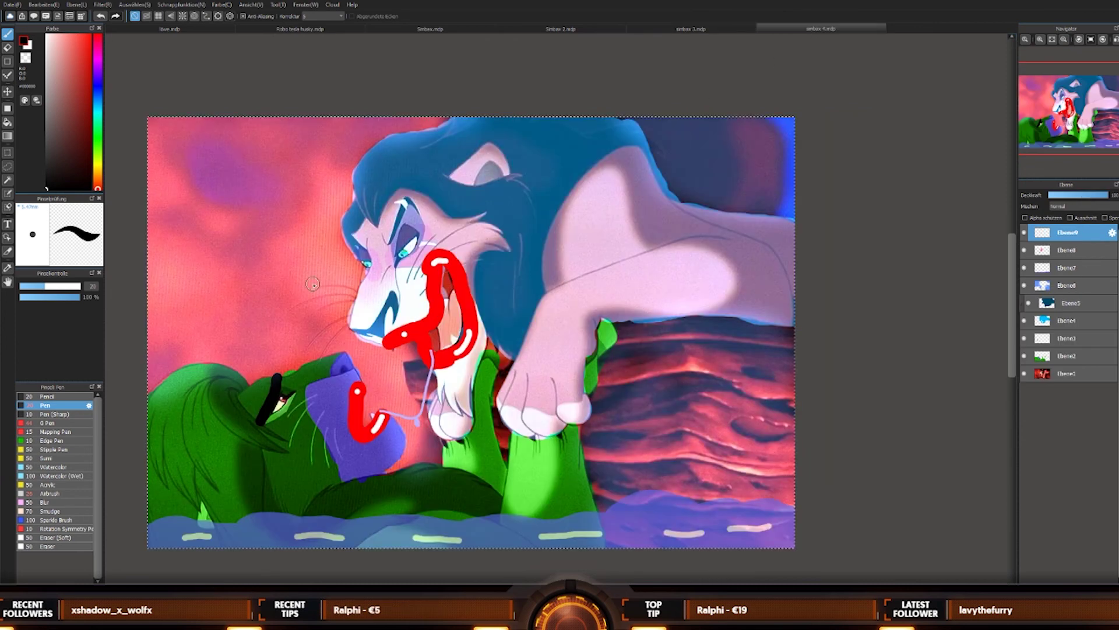
Step: Revisit the snake drawing, examine the animal in the green car up close, and return to the red-background lion pair
left_click(212, 33)
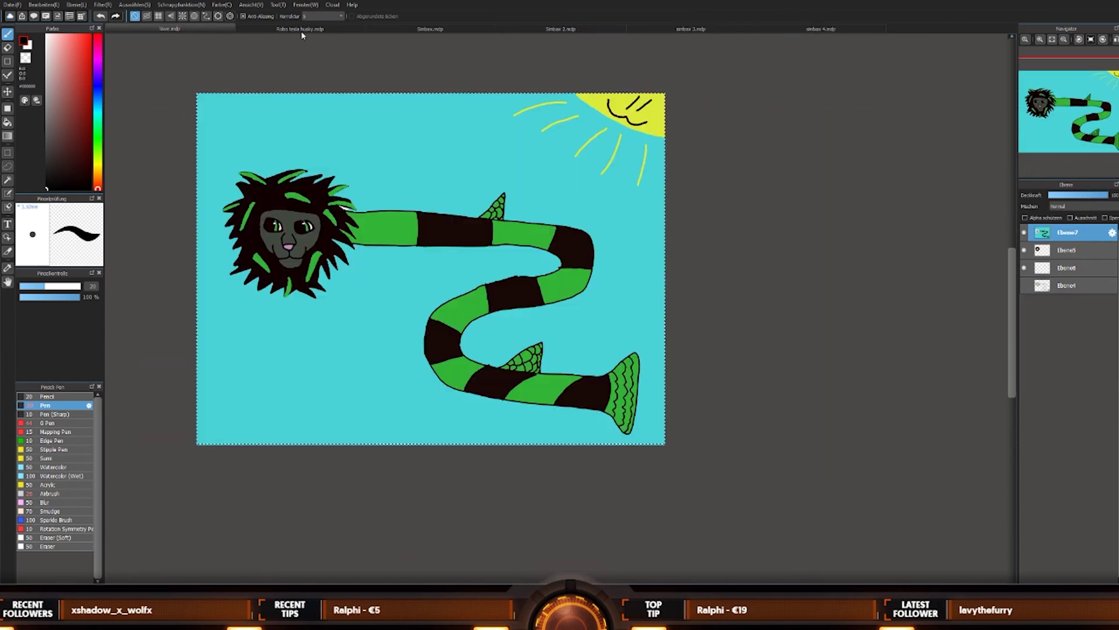
left_click(301, 31)
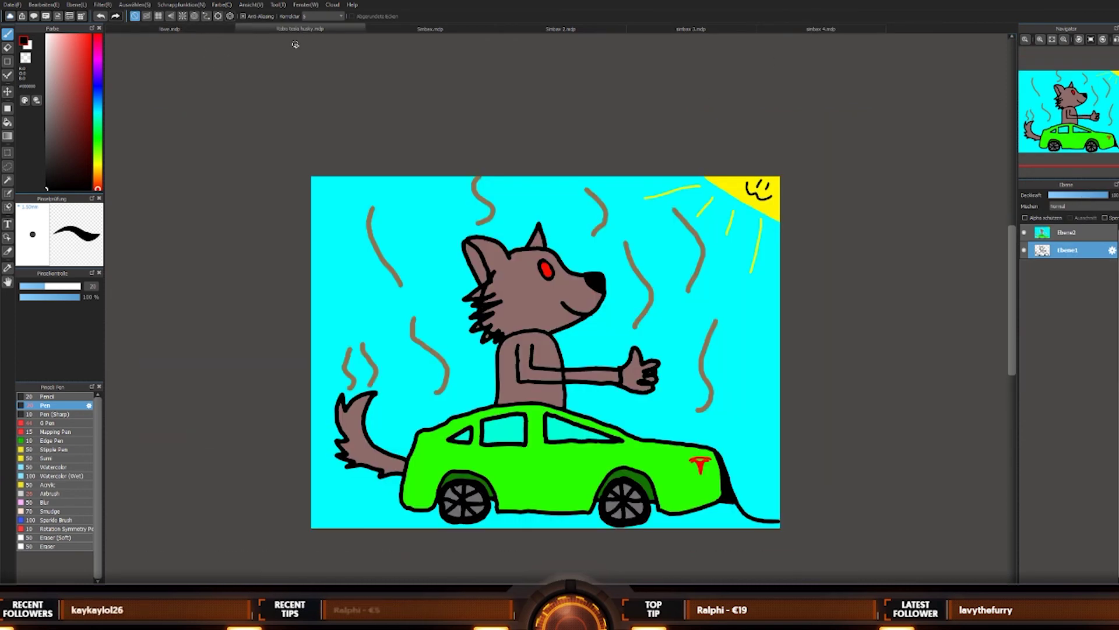
scroll(502, 318, "up", 2)
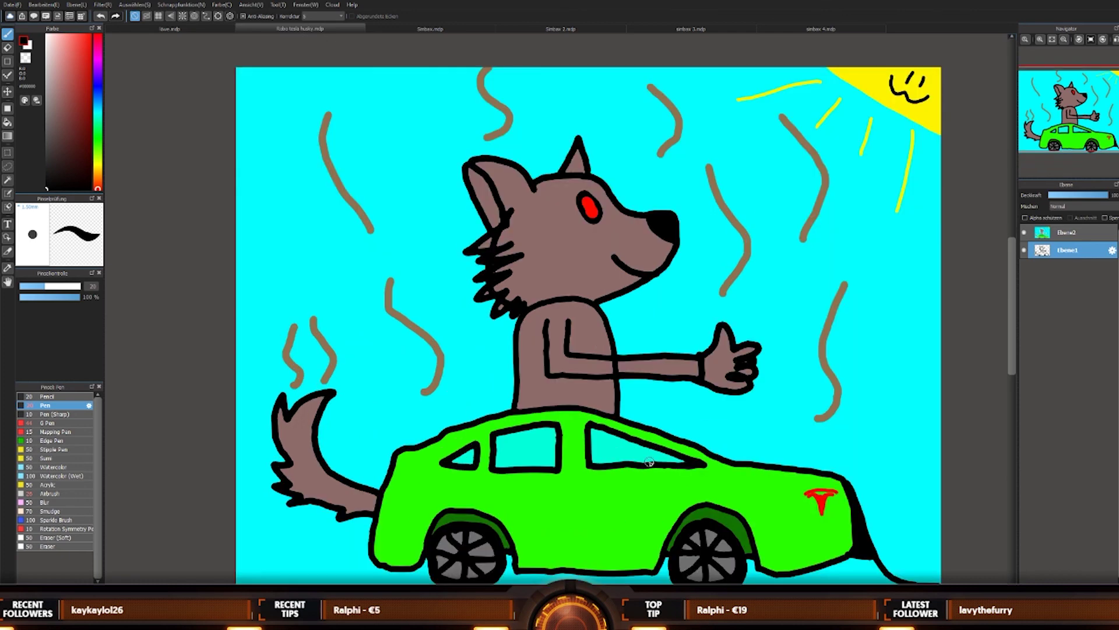
scroll(650, 337, "down", 2)
scroll(656, 306, "up", 2)
left_click(827, 29)
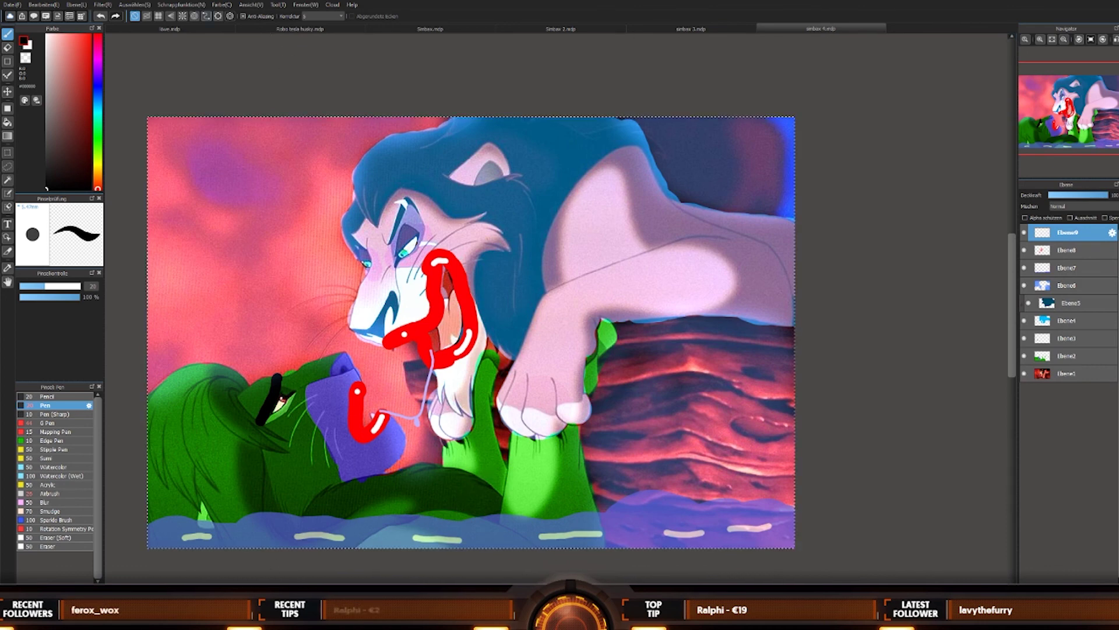
Step: Review the striped lion-headed snake drawing and open the picture of the black and green lion-headed sea creature with bubbles for closer viewing
left_click(188, 26)
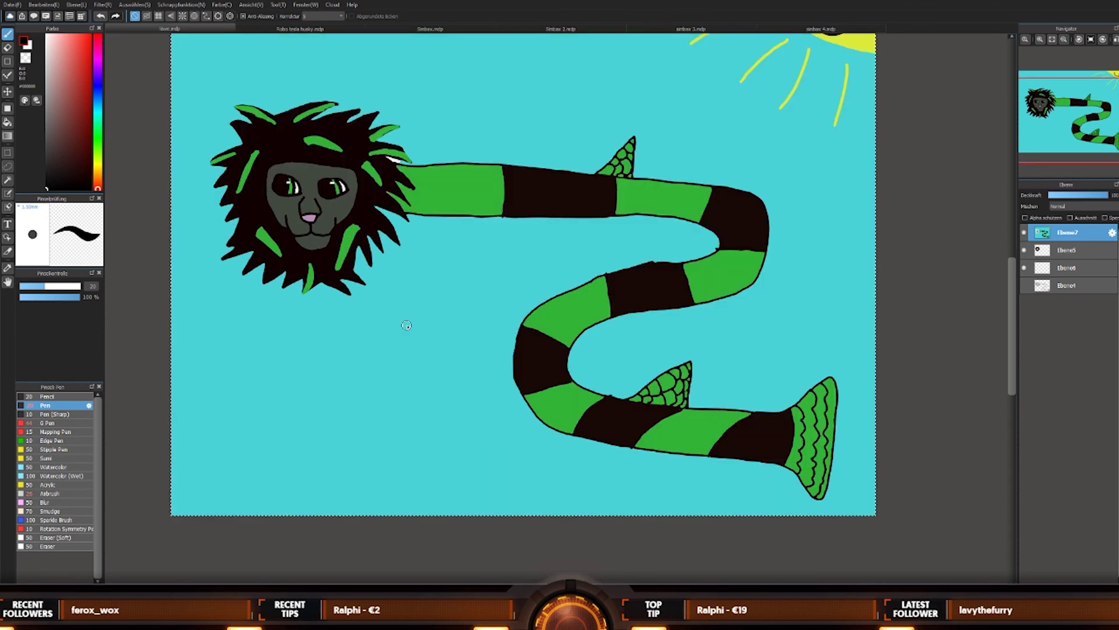
left_click_drag(1013, 328, 1013, 317)
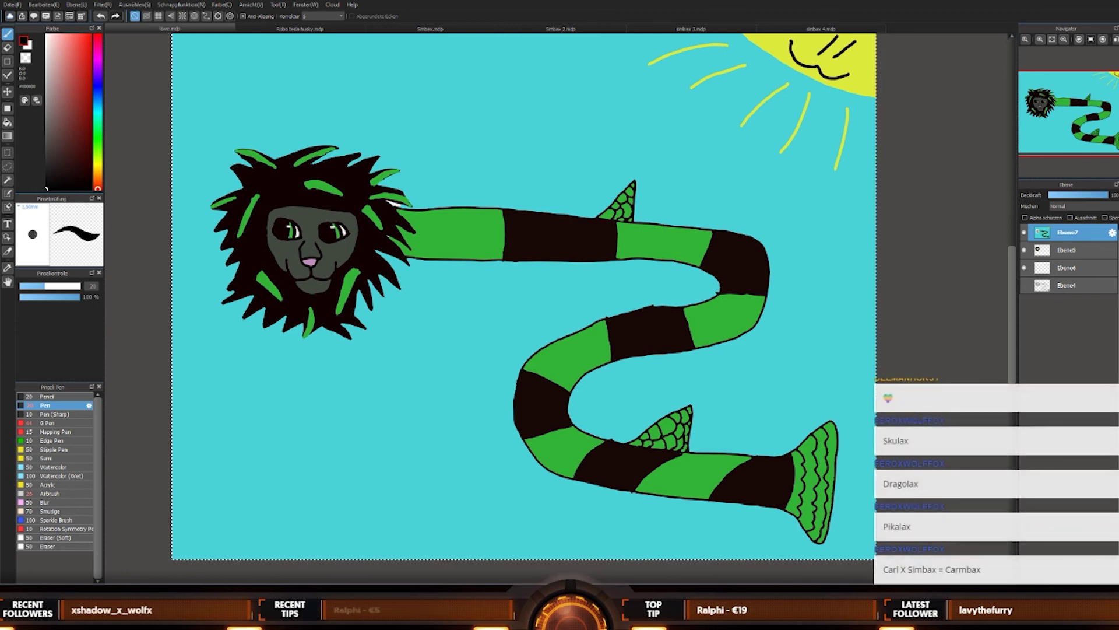
left_click_drag(1108, 245, 848, 373)
left_click_drag(787, 193, 786, 192)
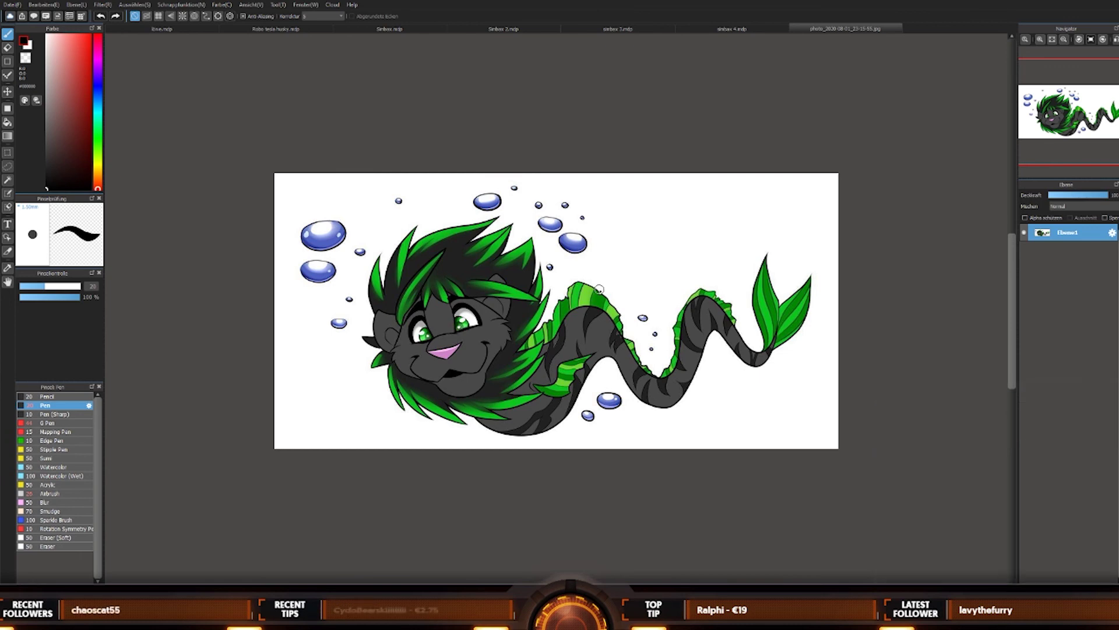
scroll(599, 289, "up", 1)
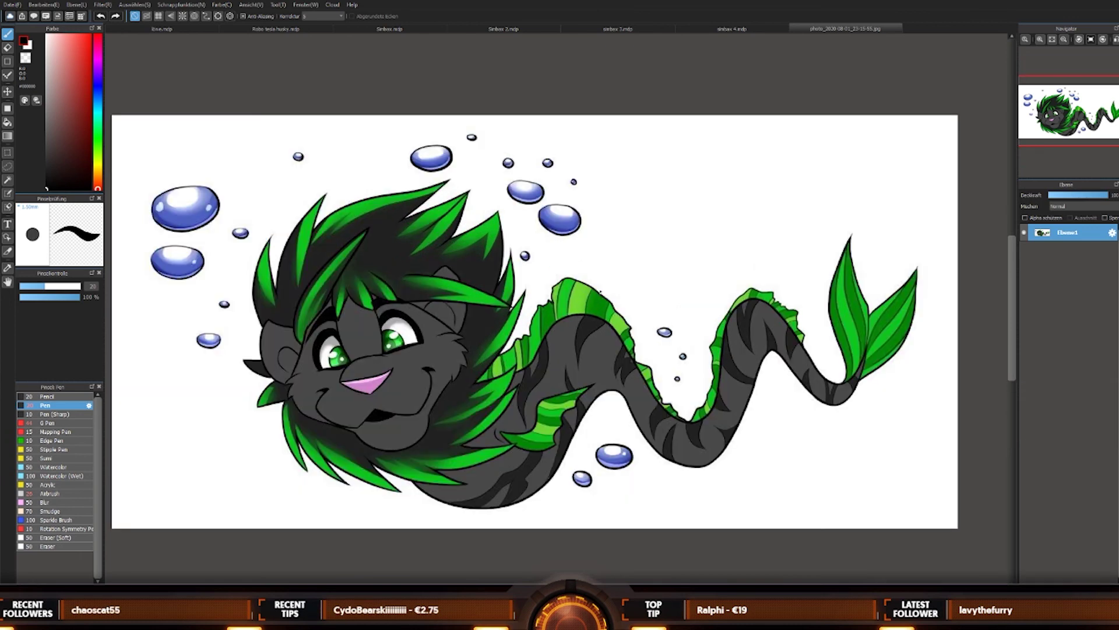